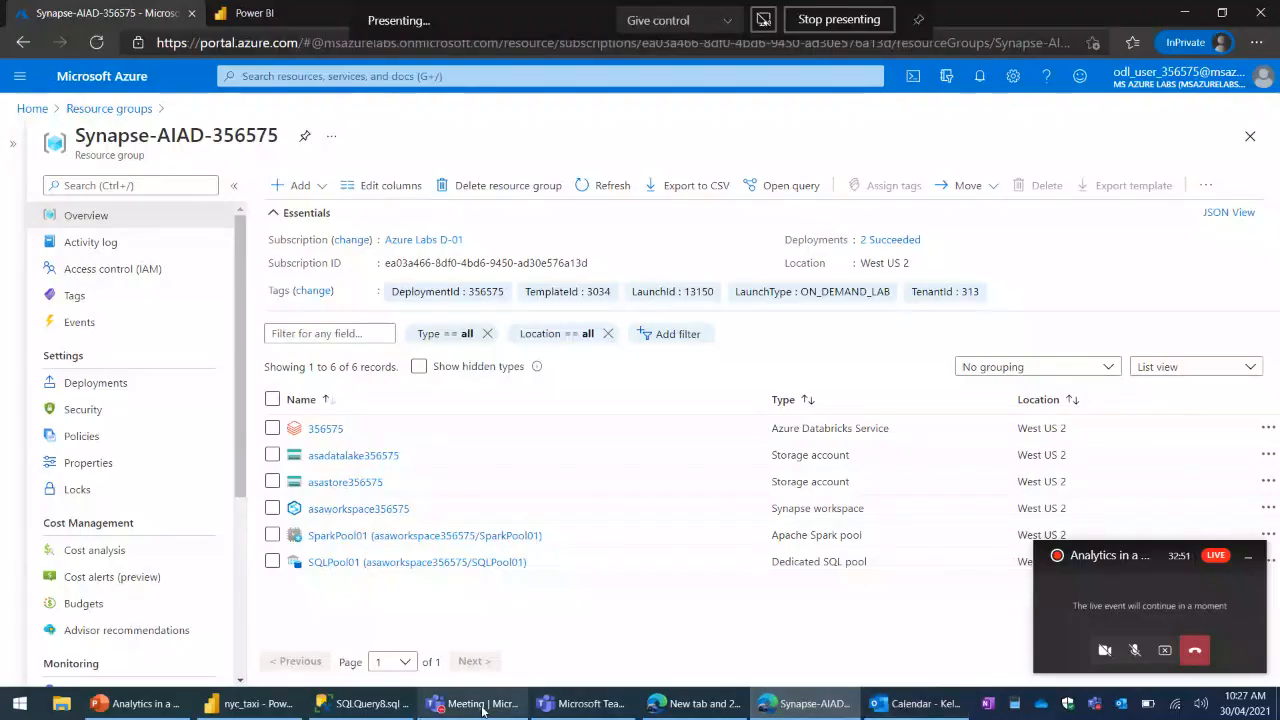
- Switch to the Teams live event window and set the display projection mode to Duplicate
click(530, 703)
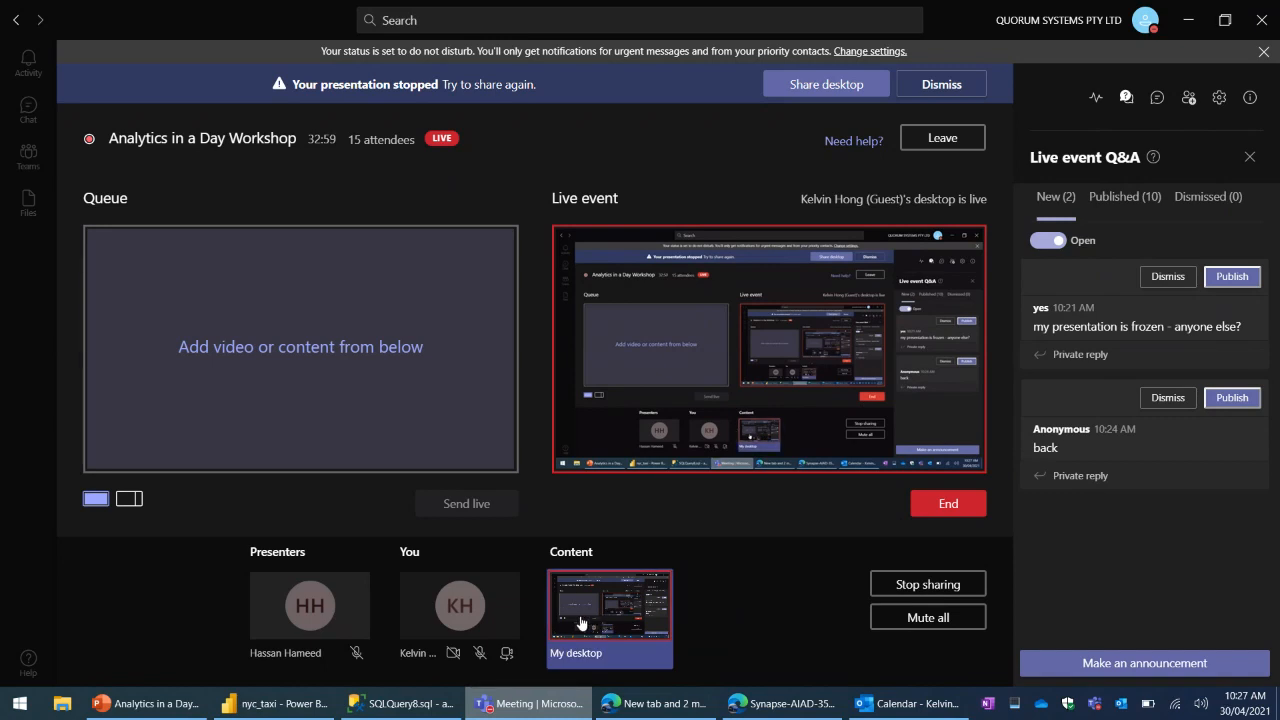
click(897, 587)
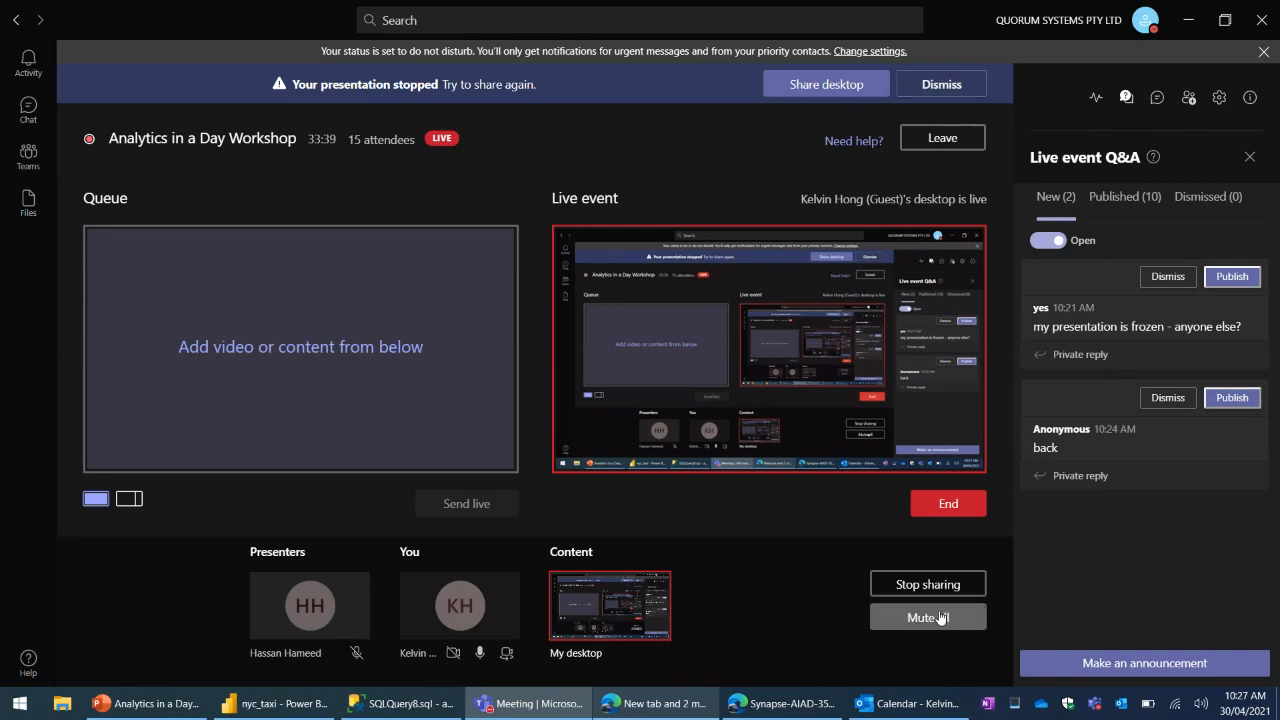
key(super+p)
key(super+p)
key(super+p)
key(super+p)
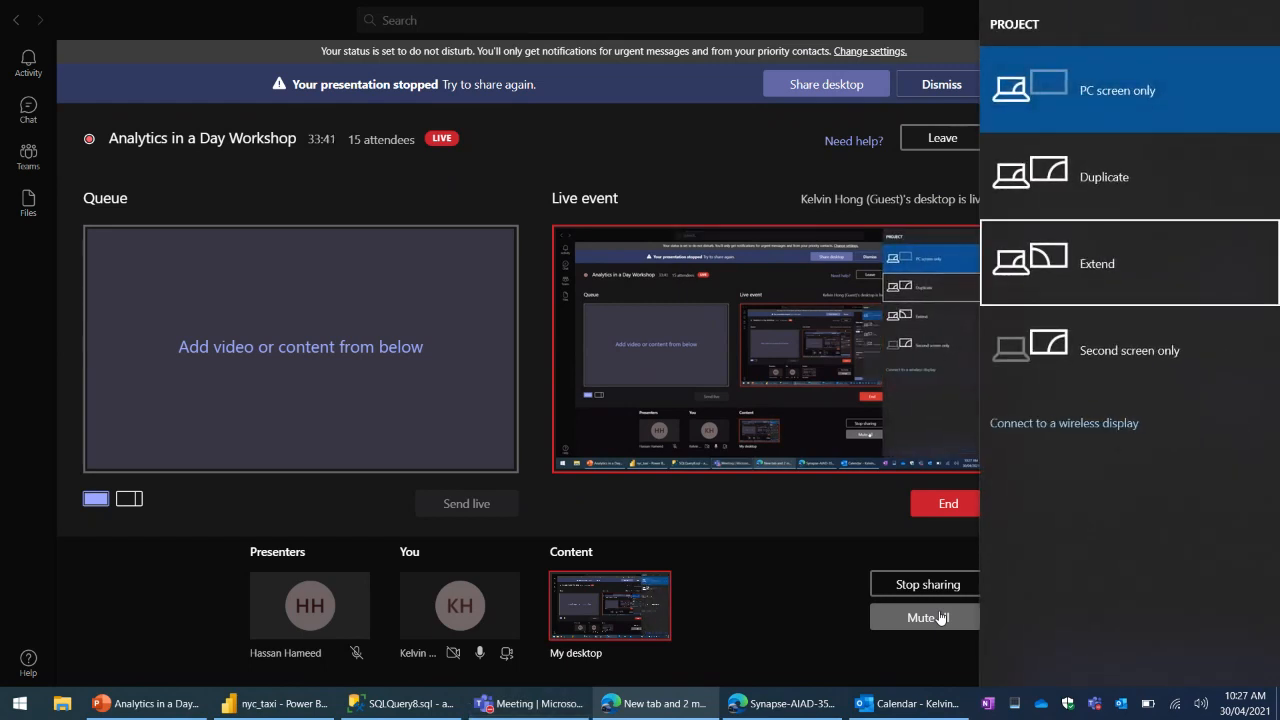
key(super+p)
key(super+p)
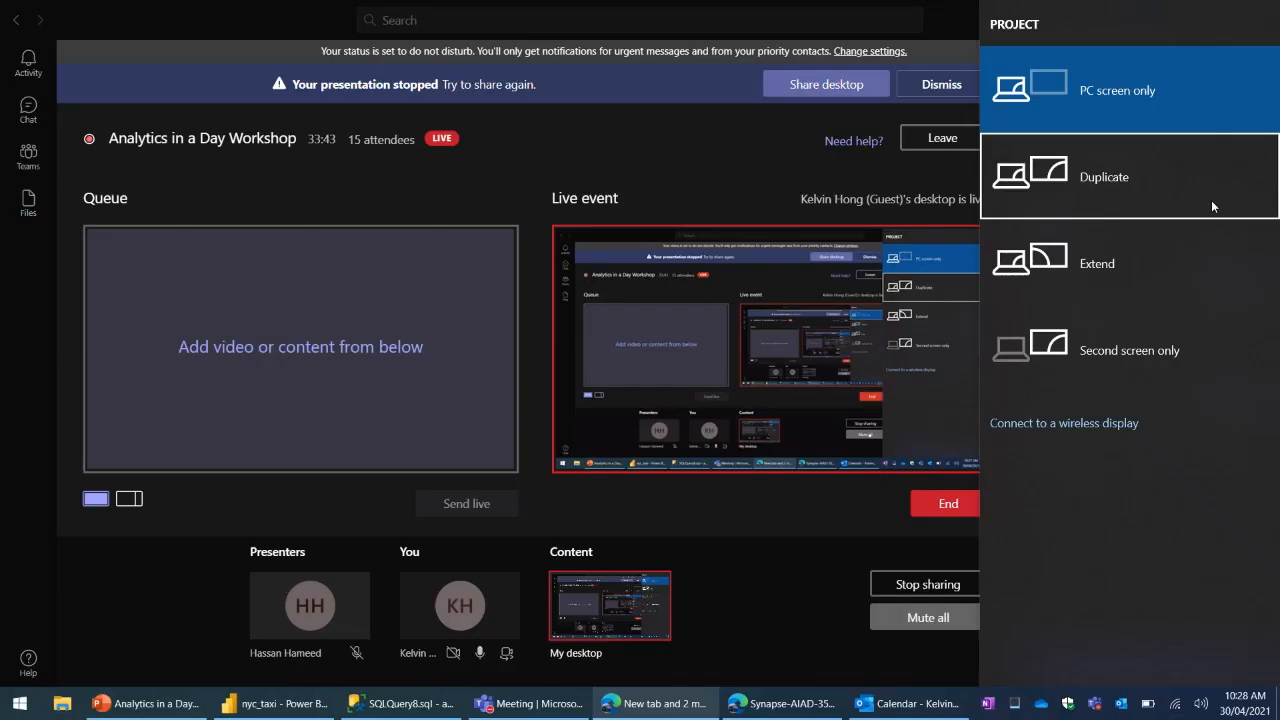
click(1137, 170)
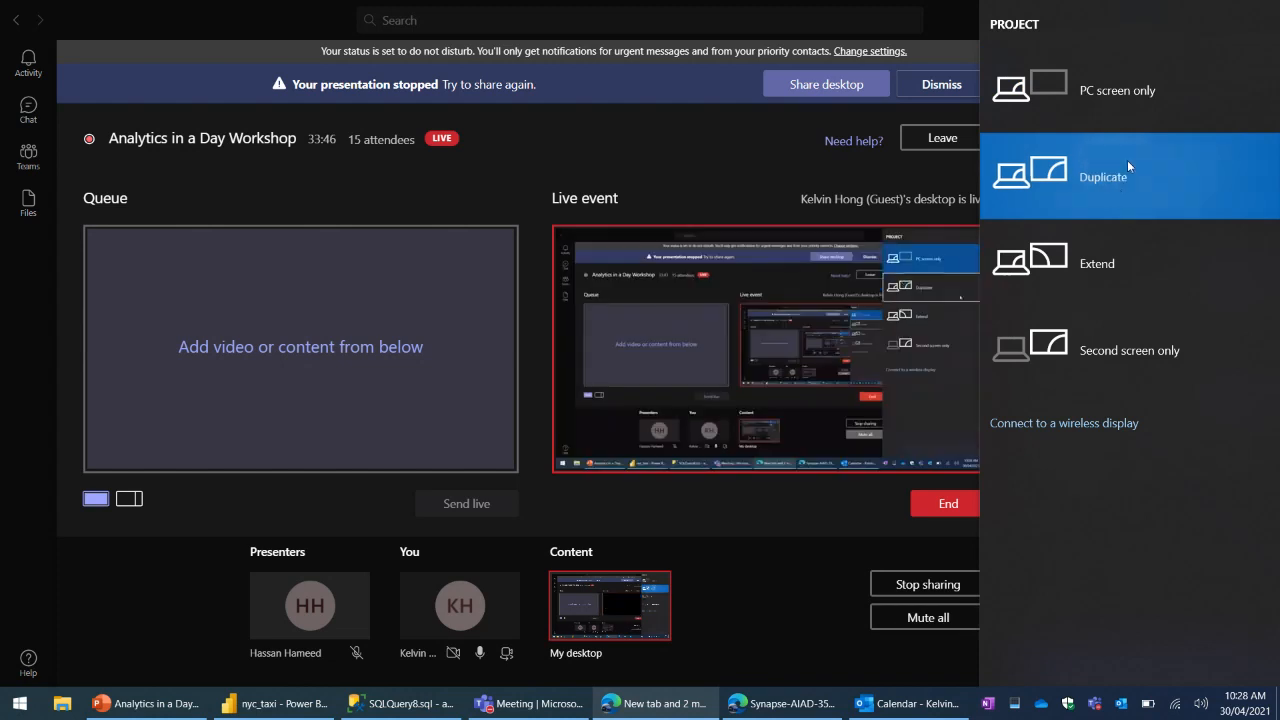
click(738, 525)
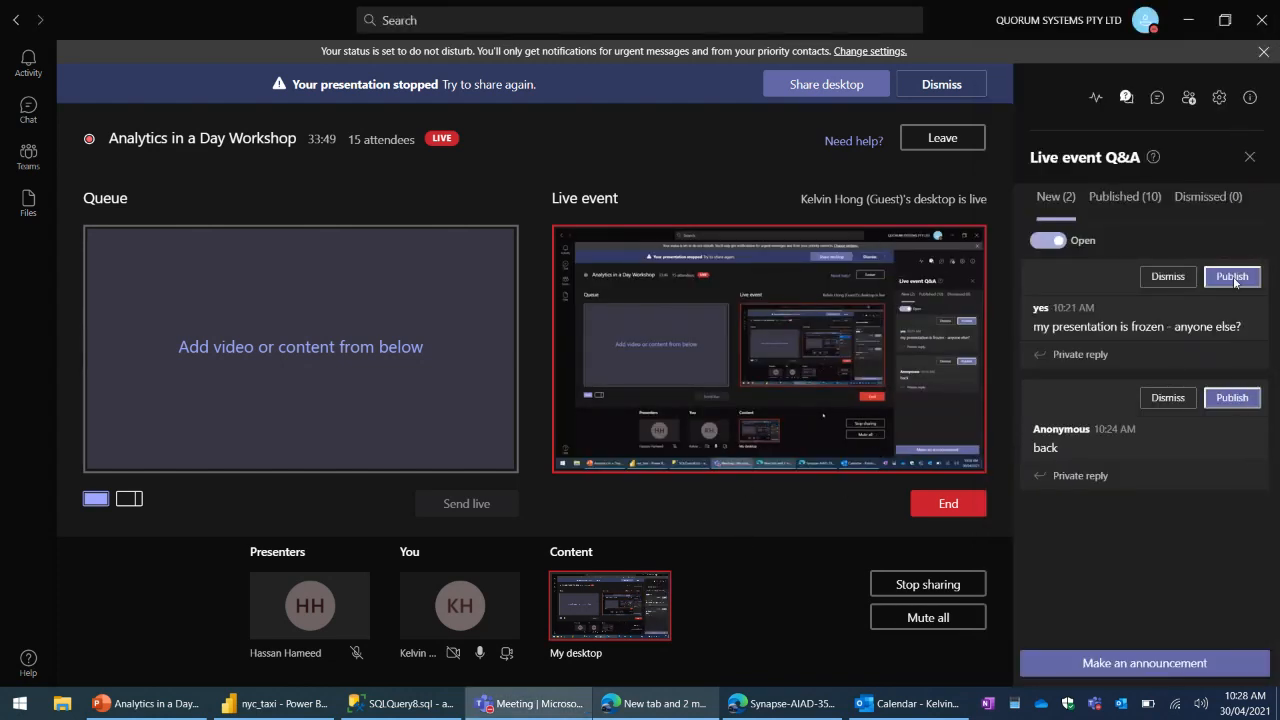
- Dismiss the new questions in the live event Q&A and the notice about the stopped presentation
click(1168, 278)
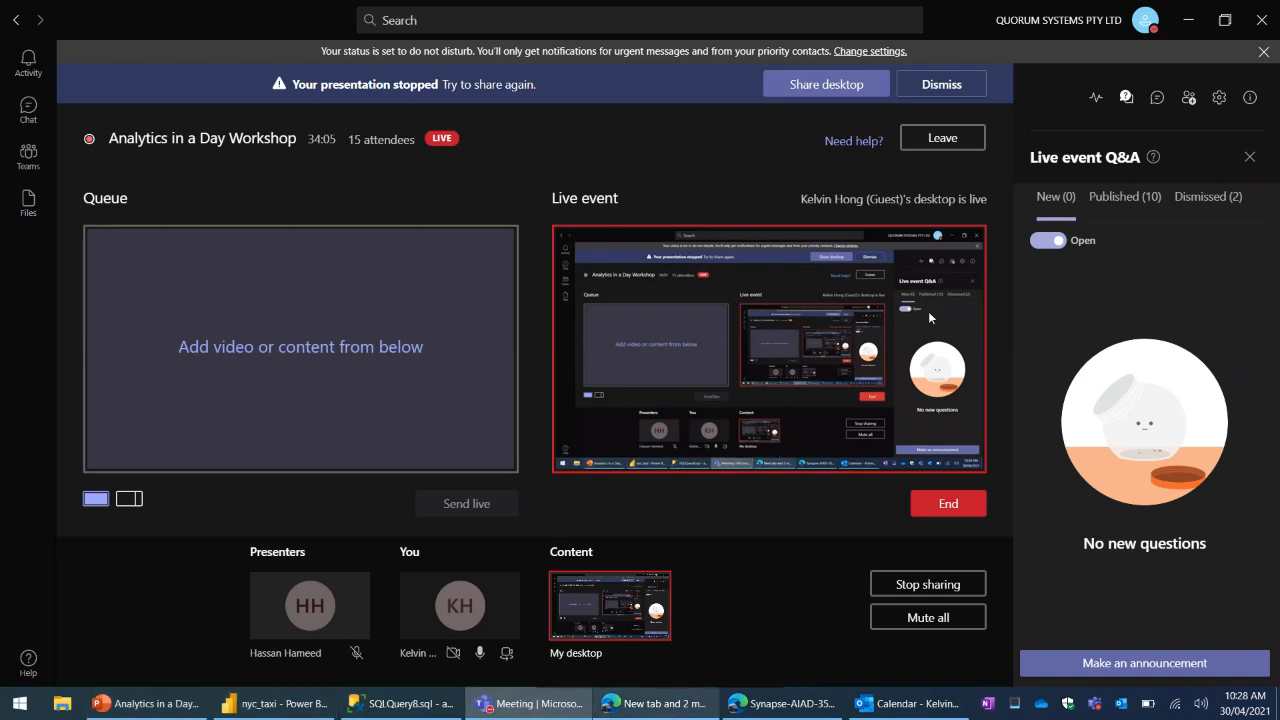
click(942, 86)
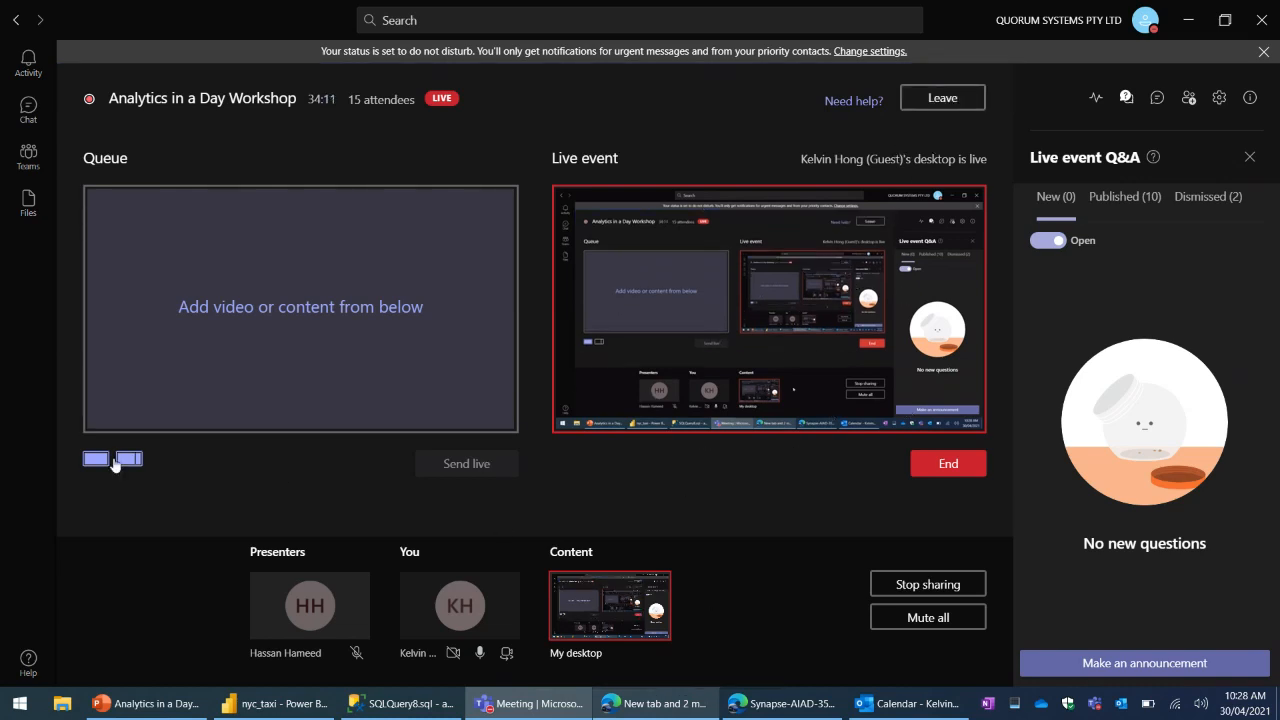
- Add the shared desktop content to the live event queue for sending live
click(611, 627)
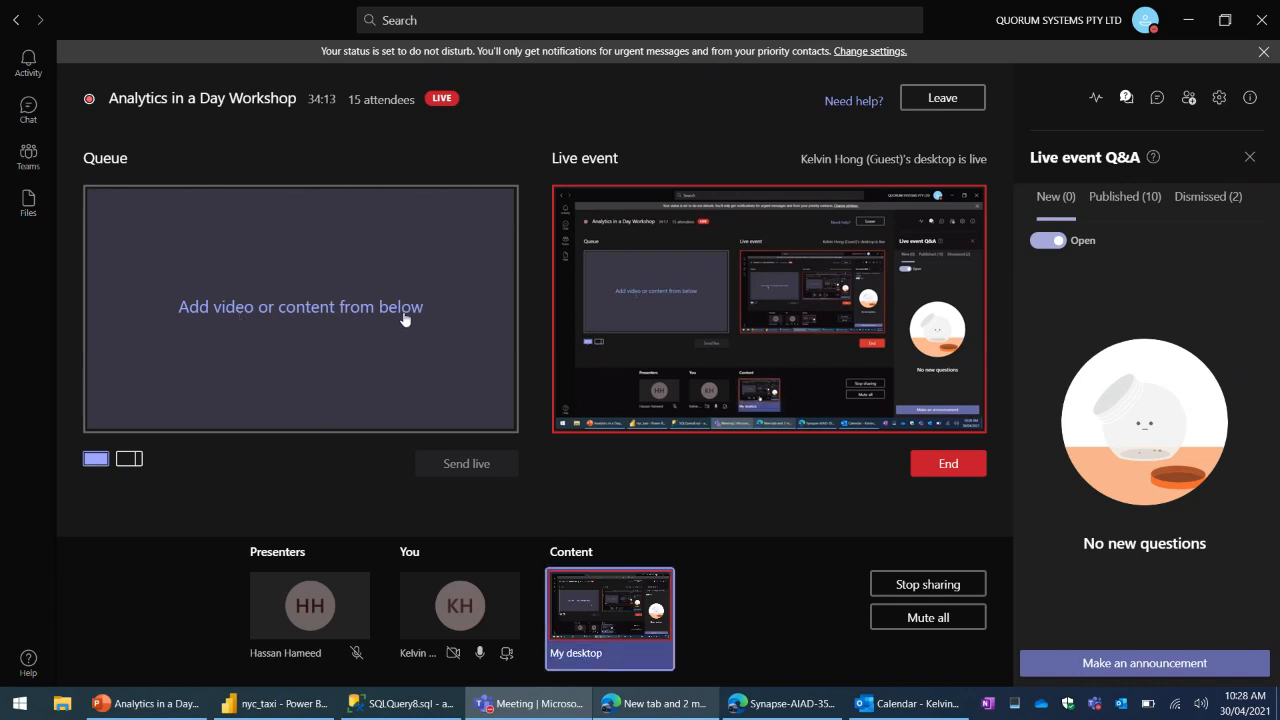
click(631, 622)
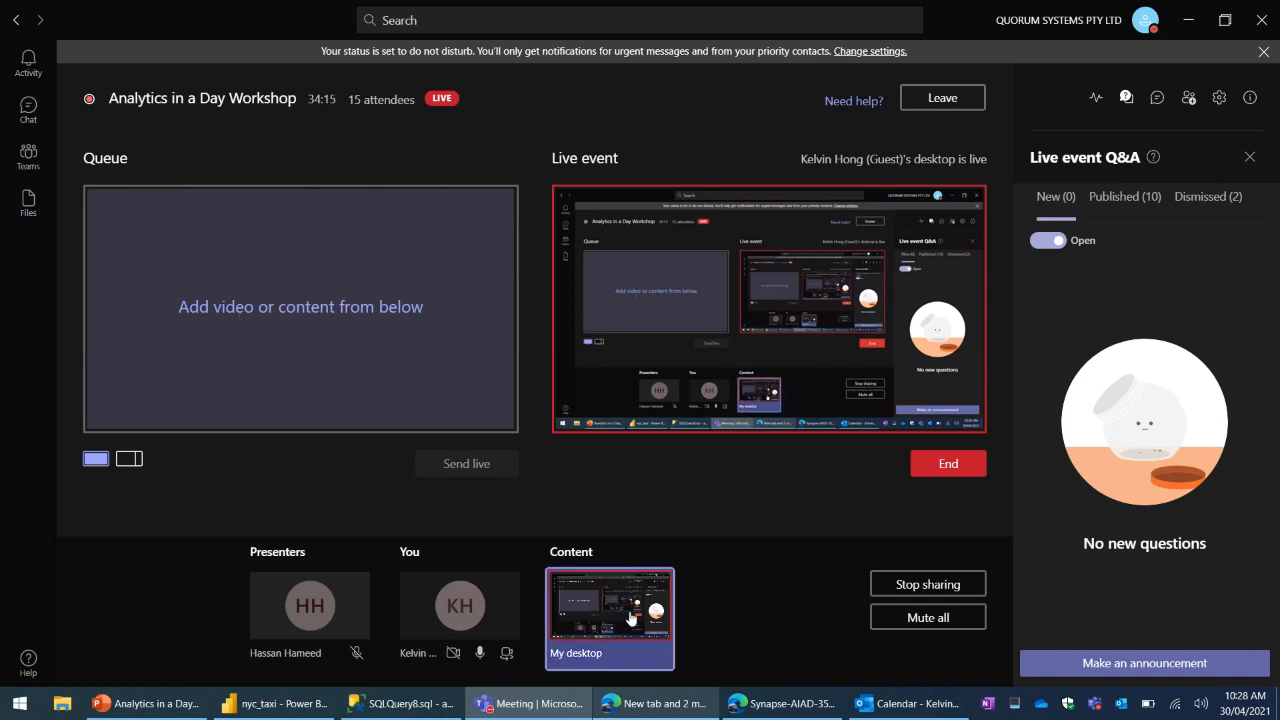
click(480, 468)
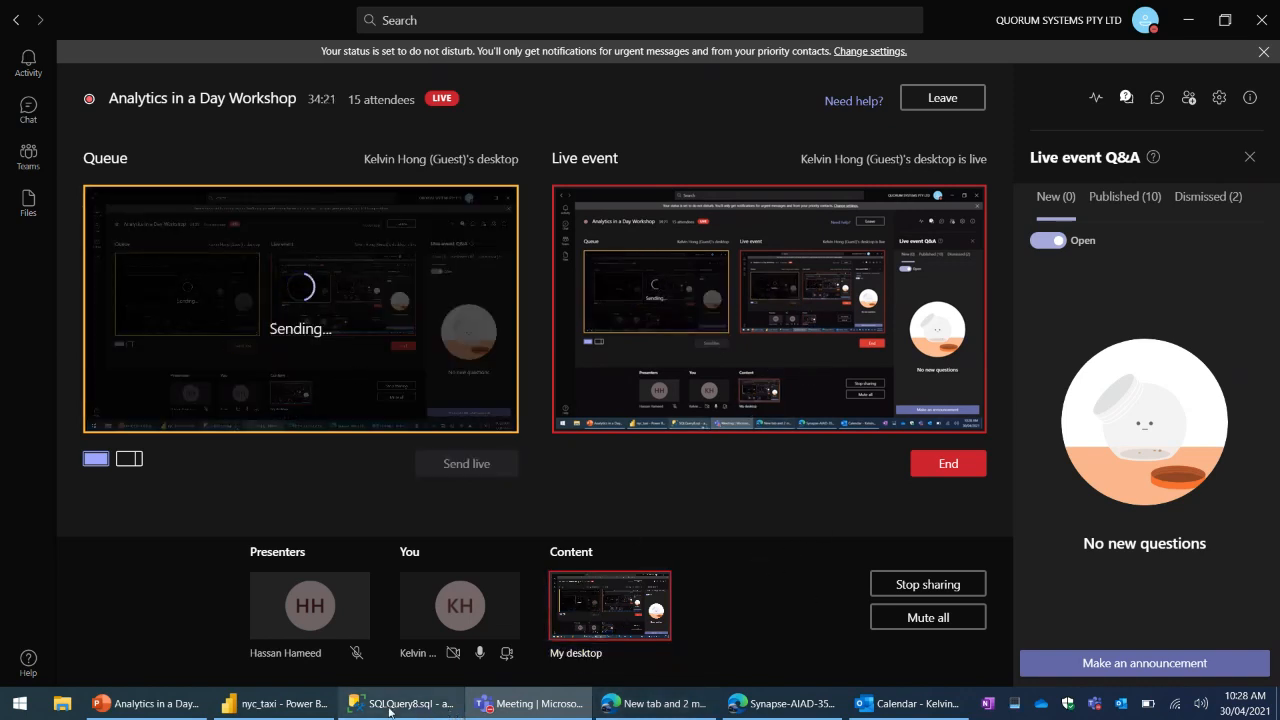
- Switch to the Edge window with the lab pages and view the CloudLabs On Demand Lab environment
click(680, 704)
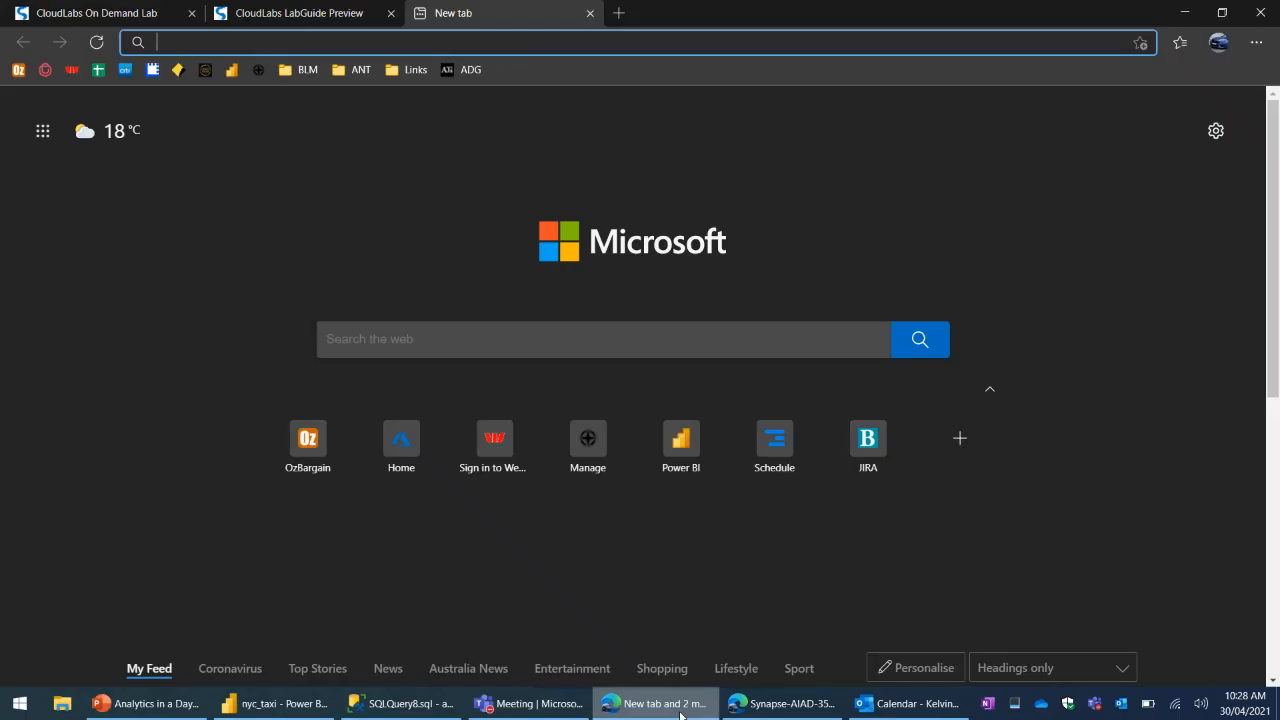
click(112, 15)
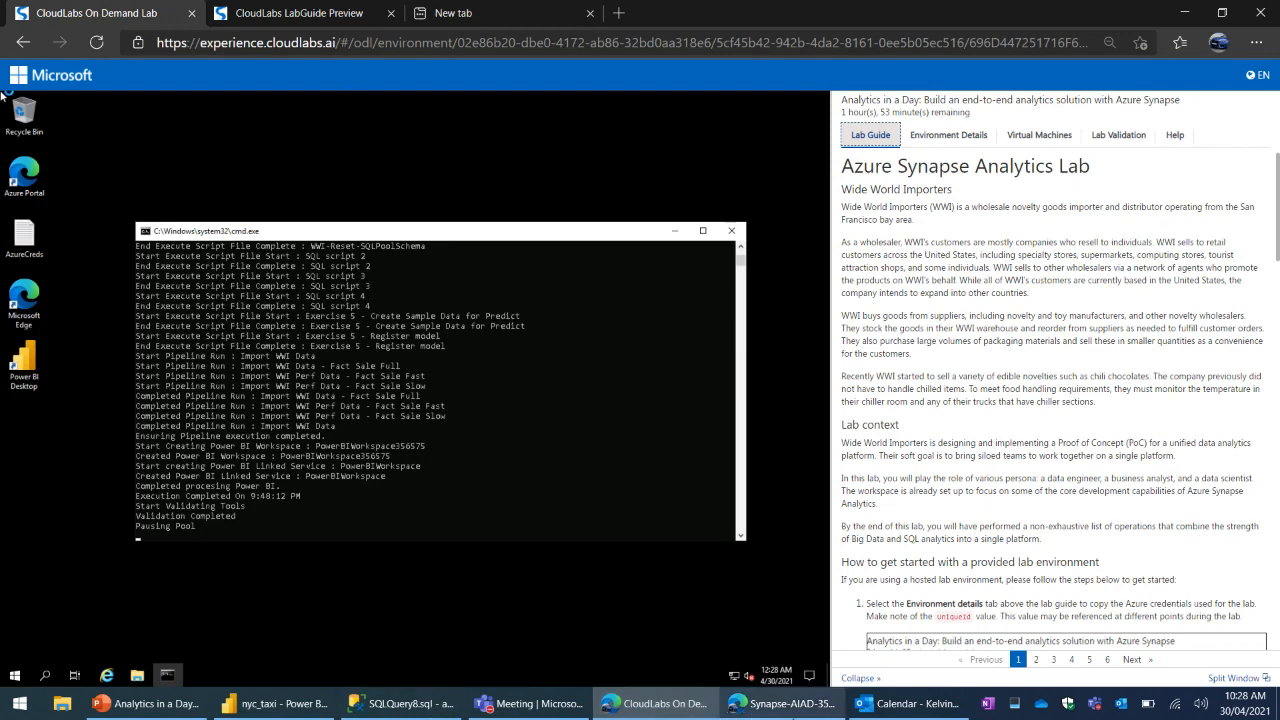
- Switch to the Azure portal and open the asaworkspace356575 Synapse workspace from the Synapse-AIAD-356575 resource group
click(782, 704)
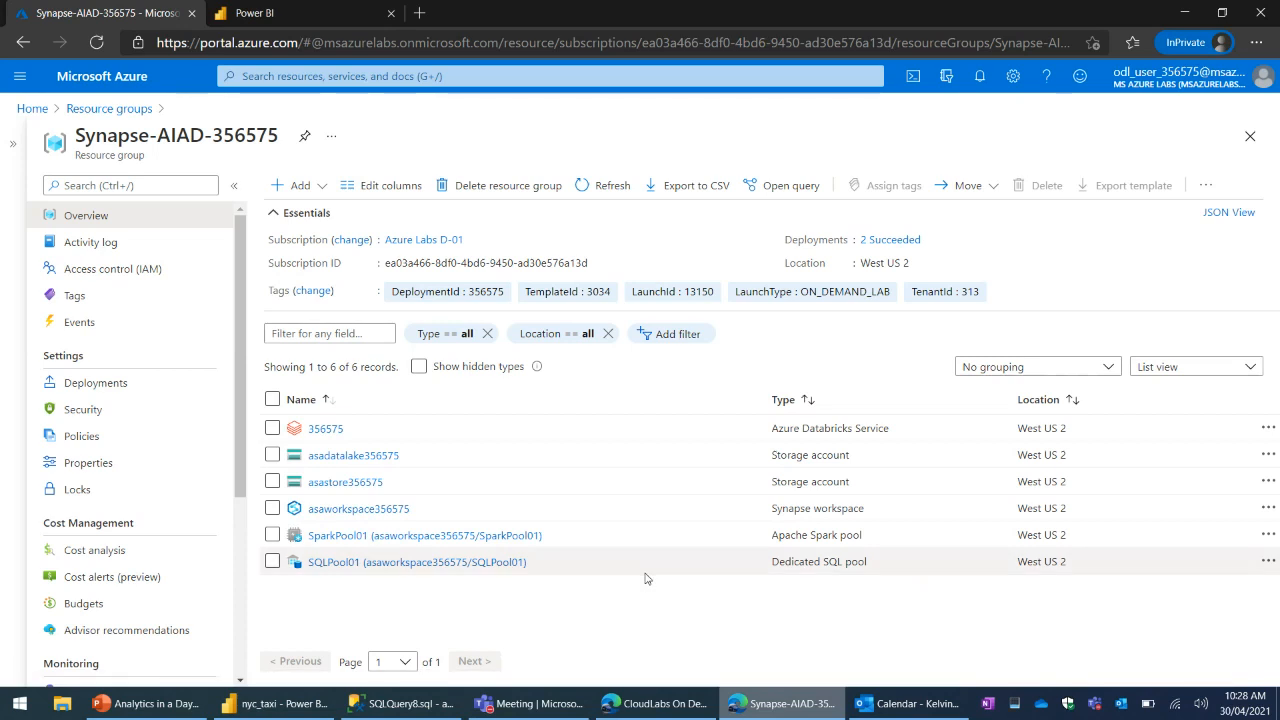
click(374, 512)
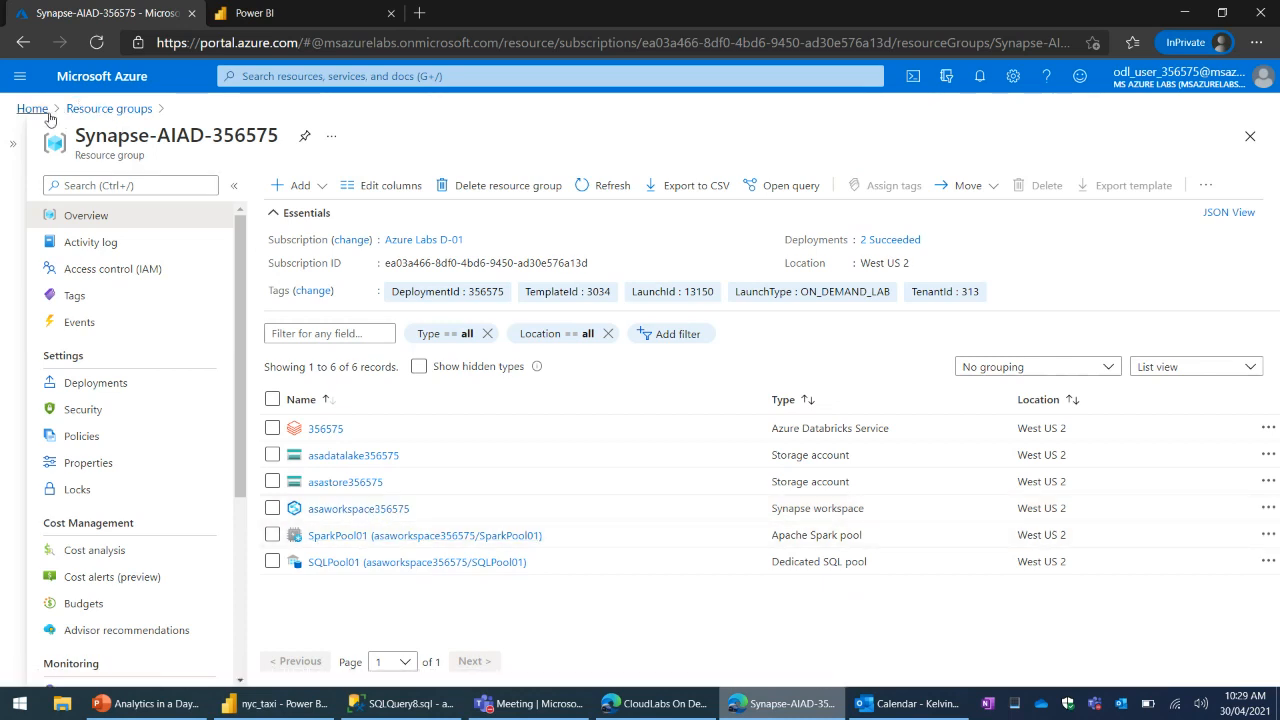
click(105, 114)
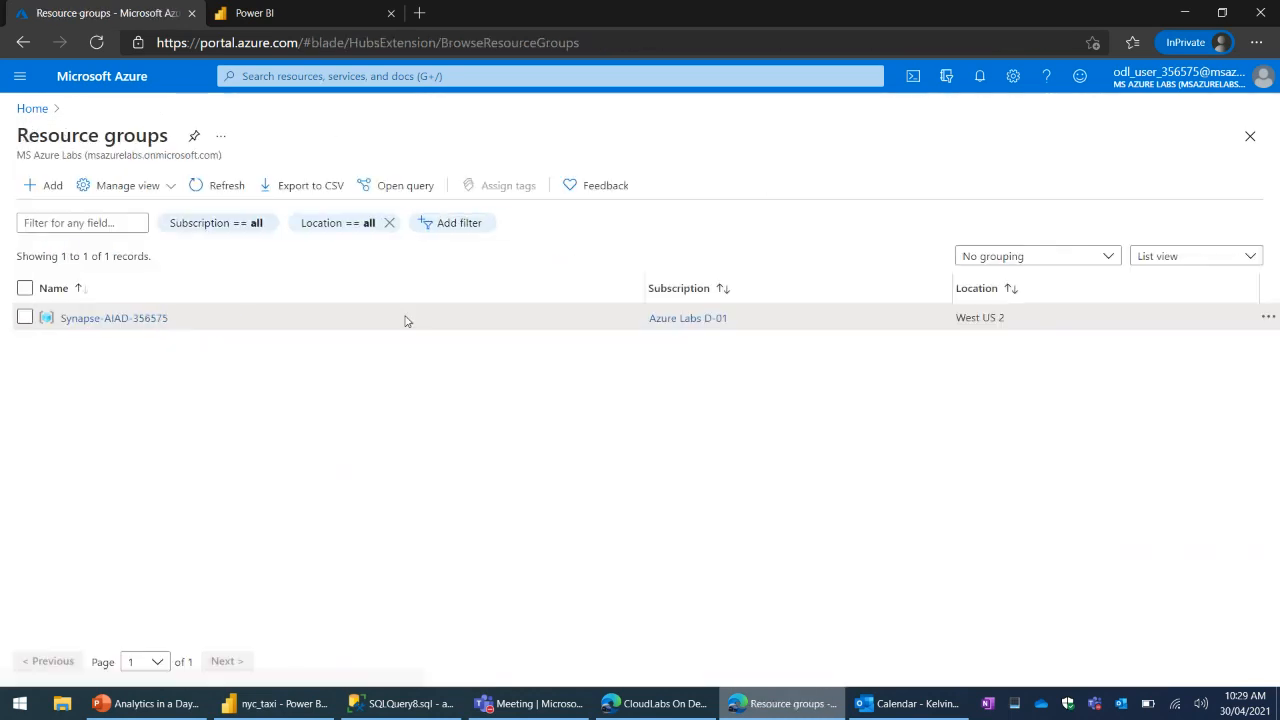
click(103, 318)
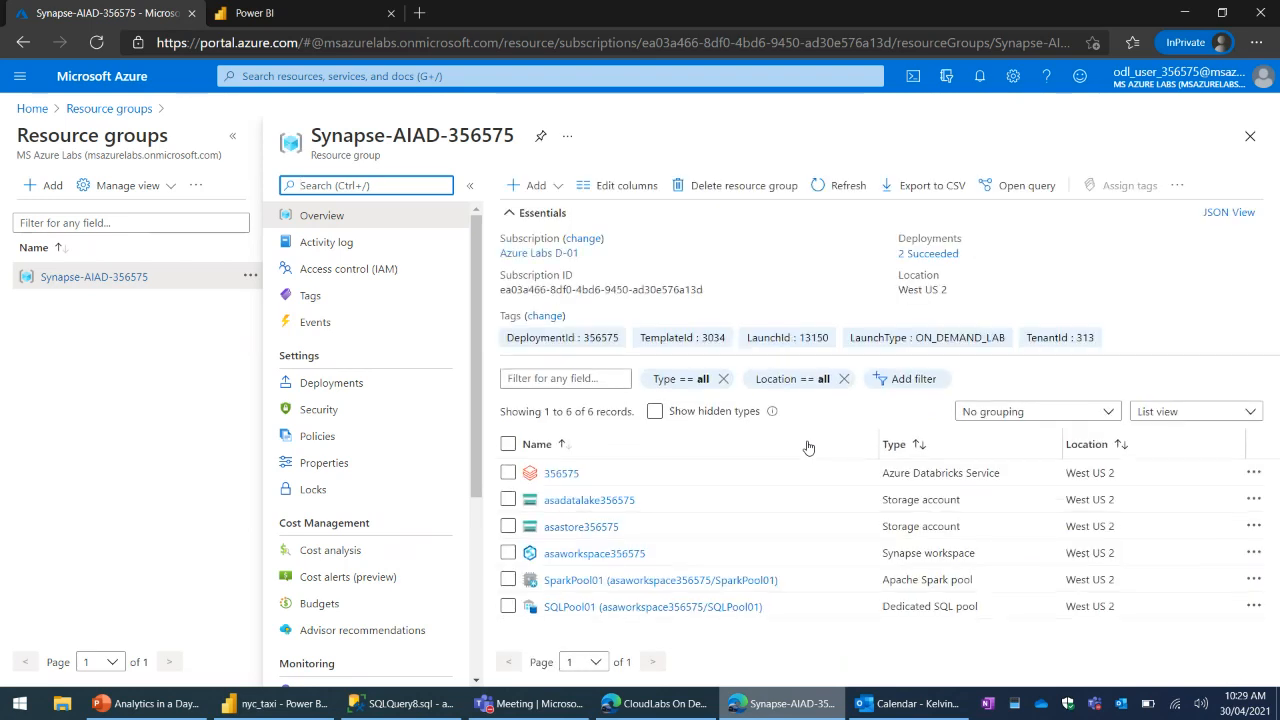
click(594, 554)
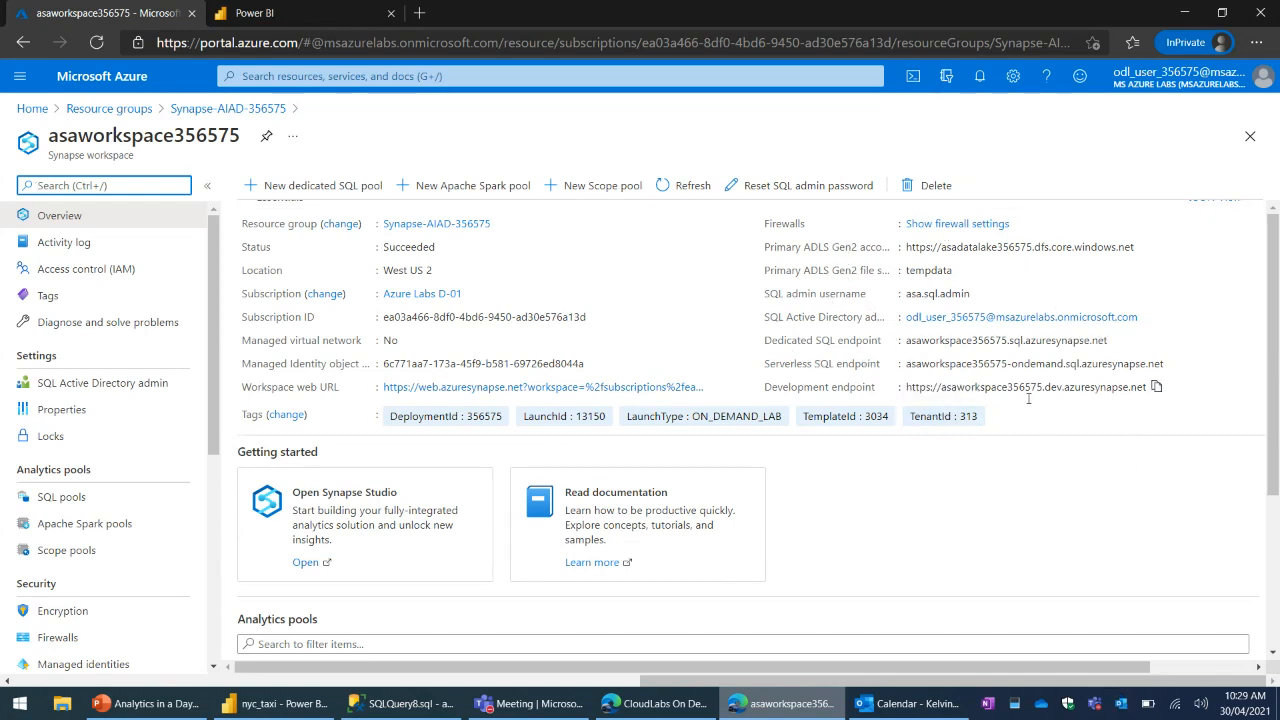
- Point out the serverless and dedicated SQL endpoint entries in the workspace overview
click(1008, 363)
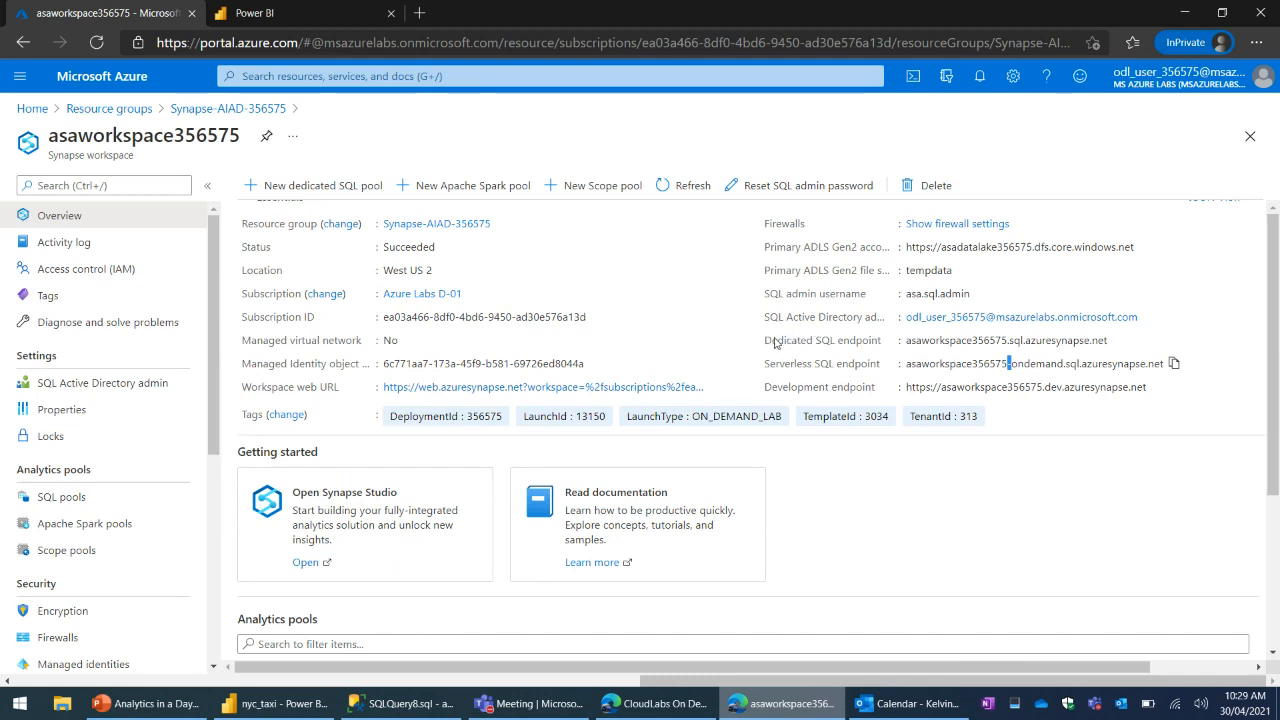
drag(774, 340, 805, 342)
click(857, 346)
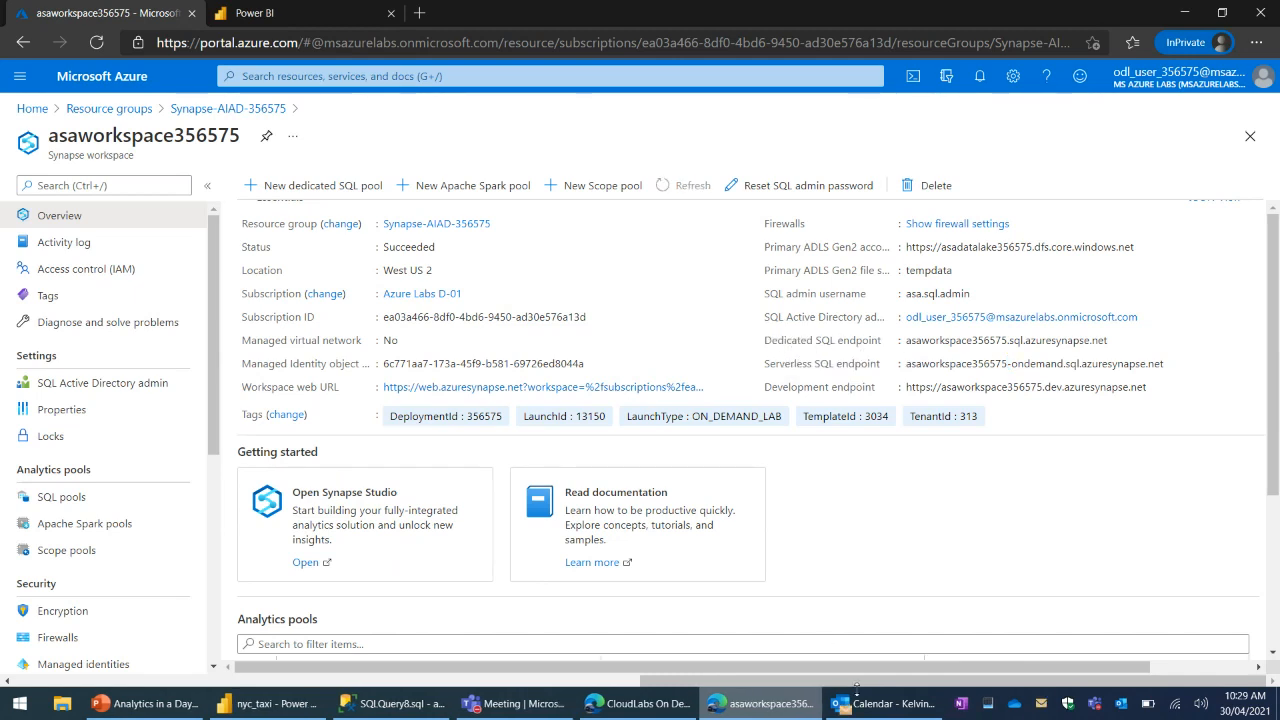
- Close the Outlook calendar window
click(890, 706)
right_click(926, 690)
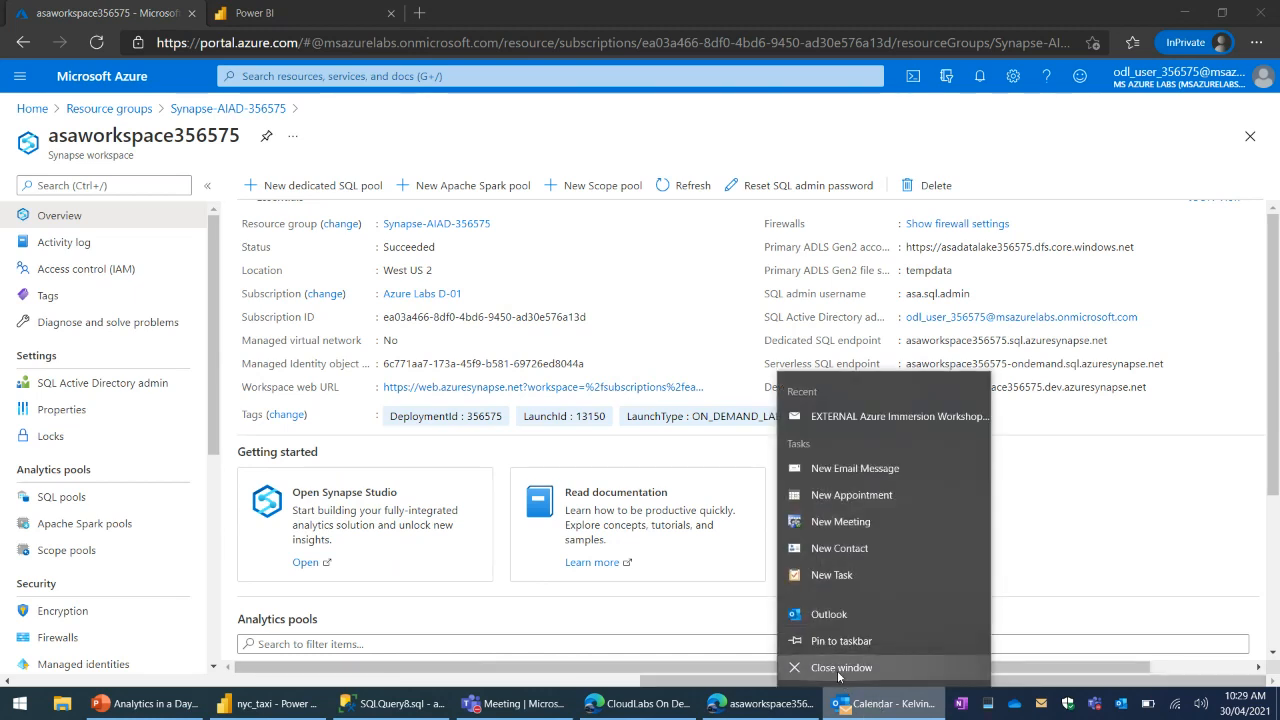
click(830, 674)
- Highlight the Dedicated SQL endpoint and Serverless SQL endpoint labels in the workspace essentials to compare them
triple_click(826, 352)
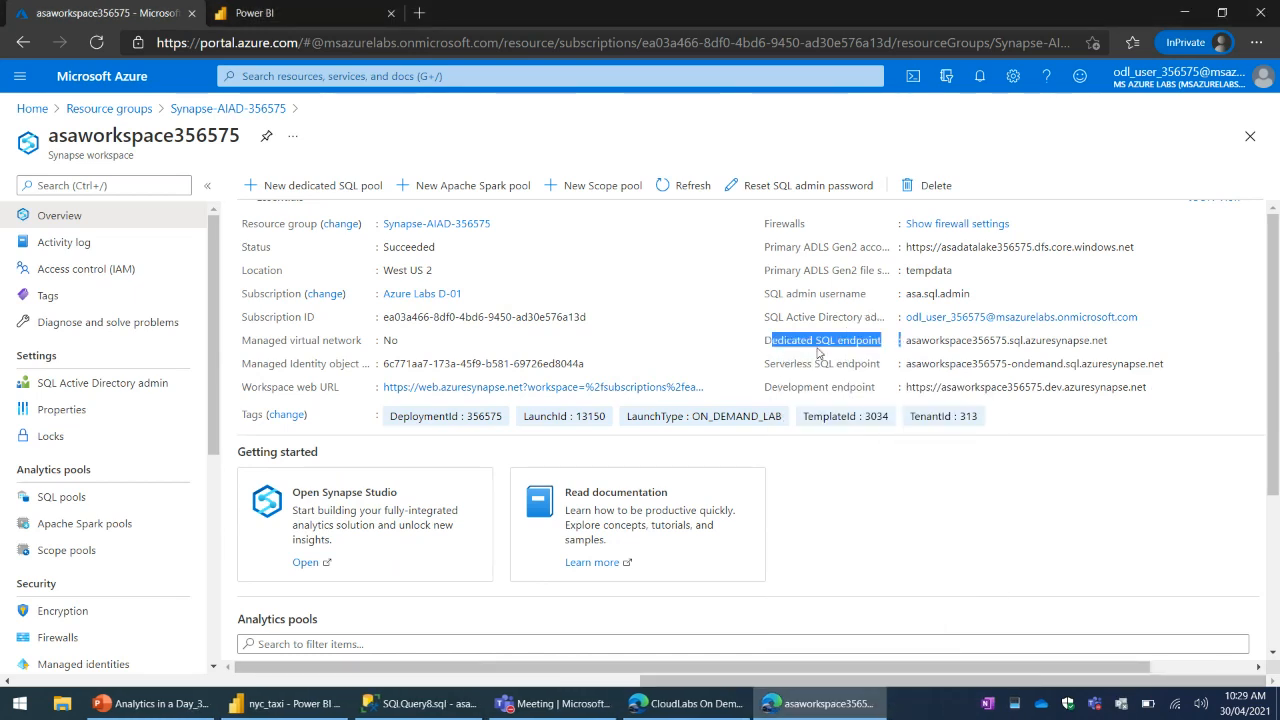
drag(795, 364, 850, 374)
click(850, 370)
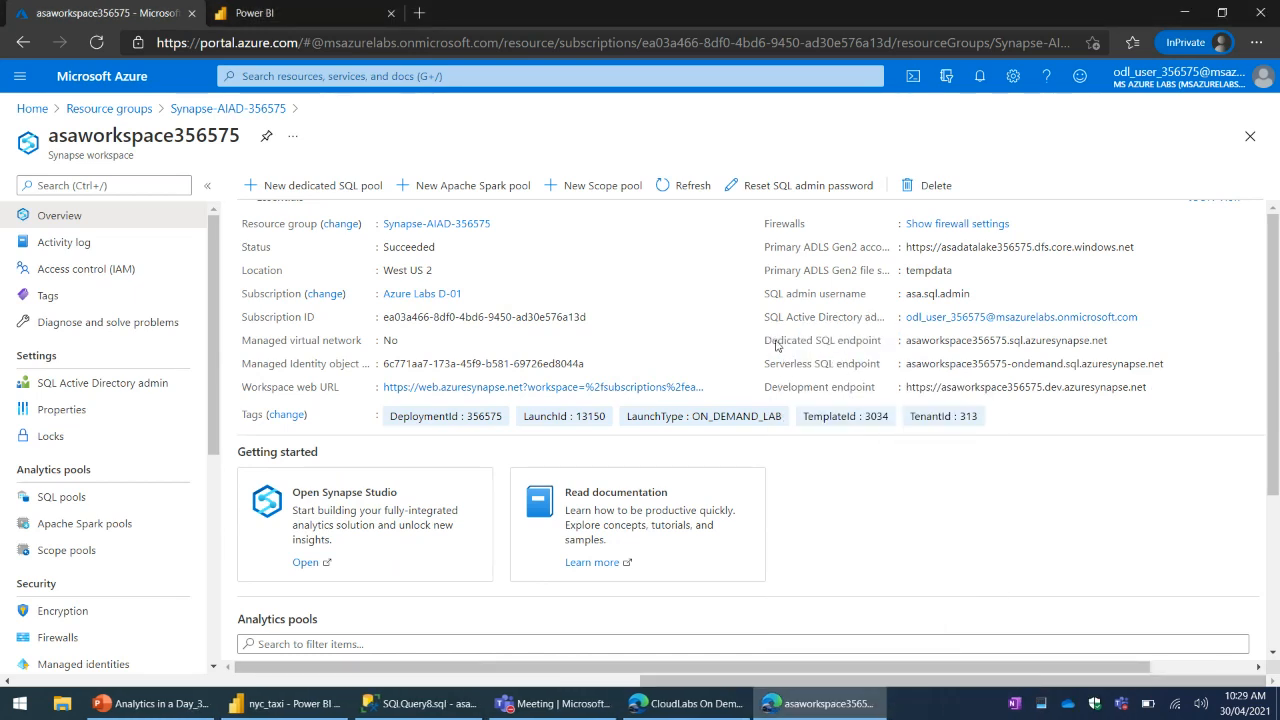
drag(776, 343, 835, 354)
click(859, 360)
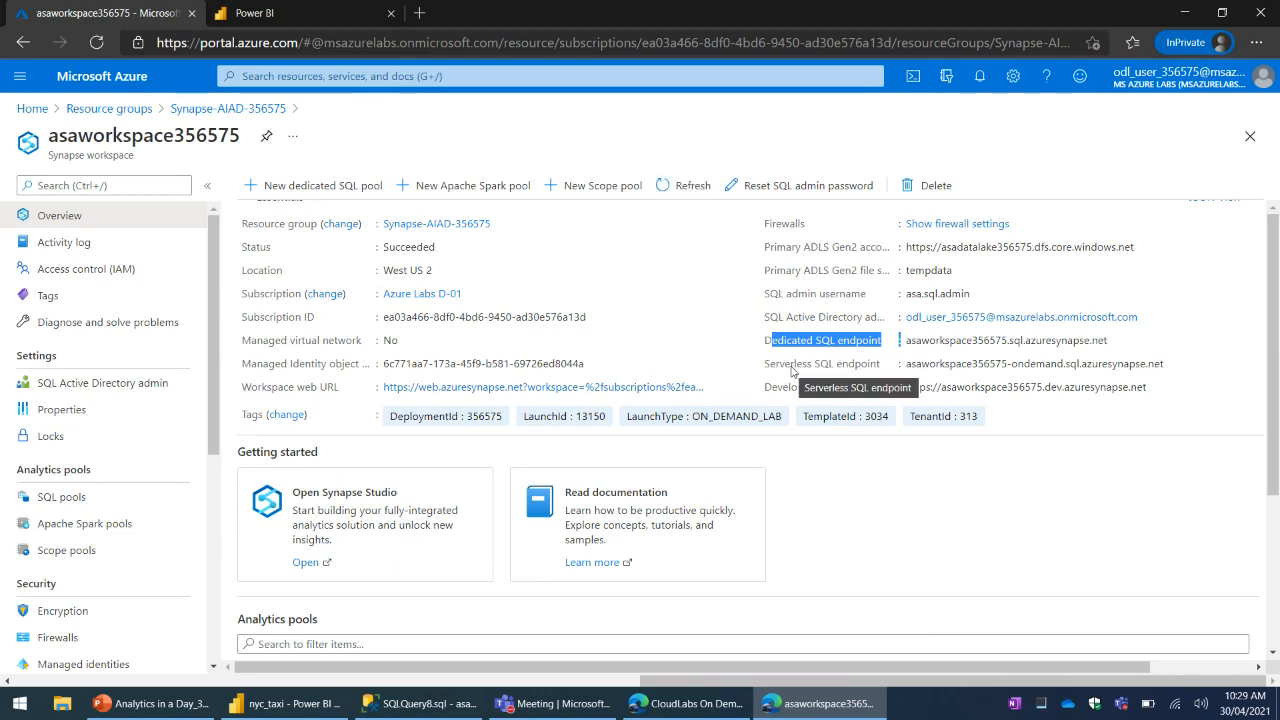
drag(791, 370, 856, 377)
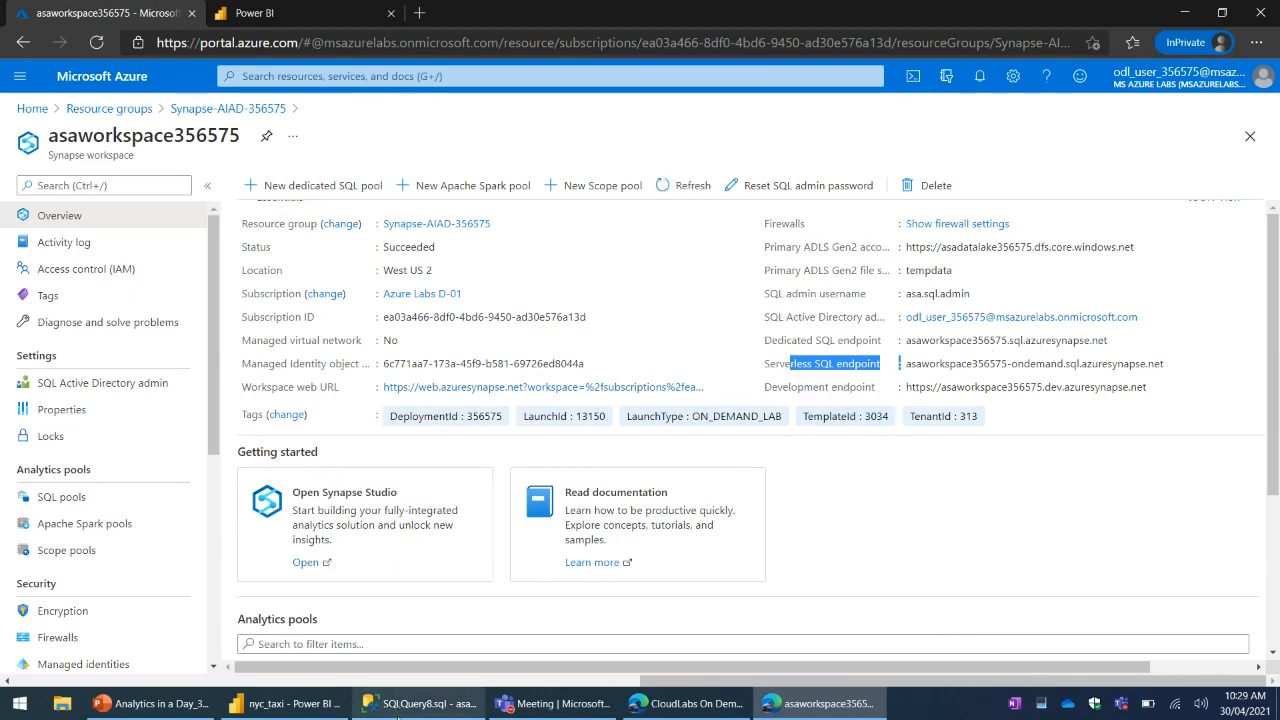
- Switch to SQL Server Management Studio, collapse the SQLOnDemand01 and SQLPool01 databases, and widen Object Explorer
click(418, 703)
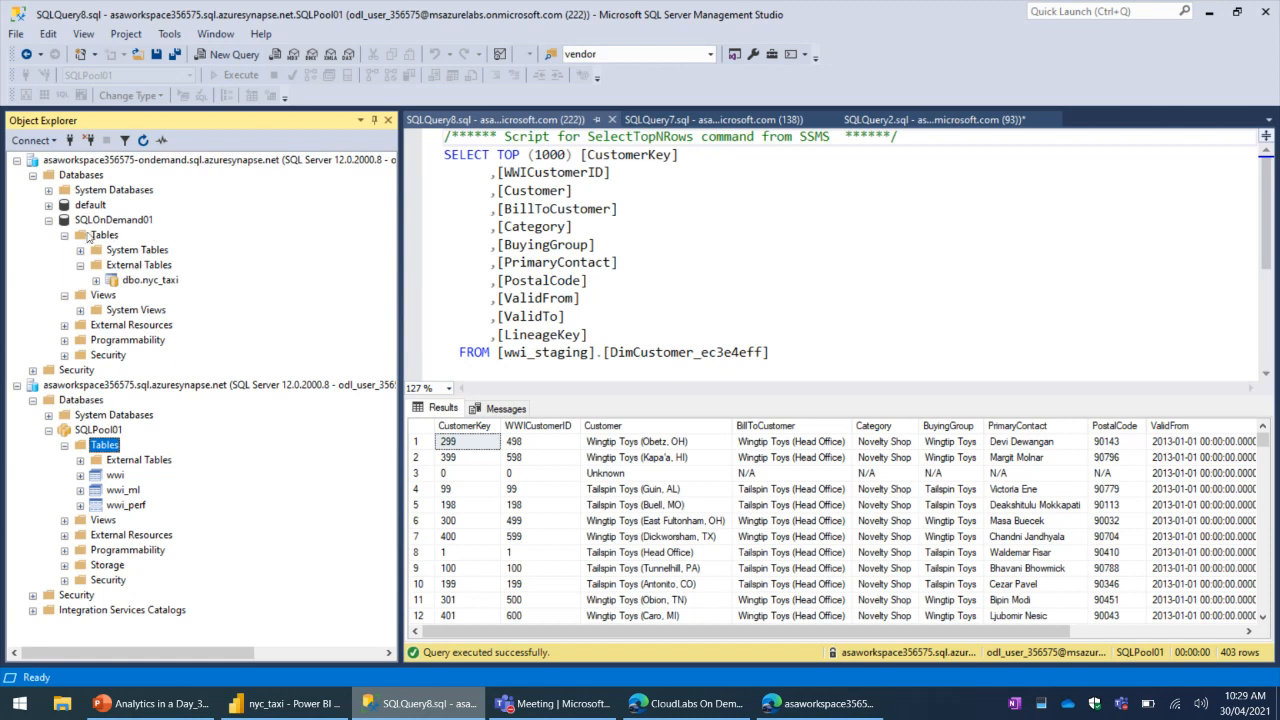
click(48, 220)
click(48, 295)
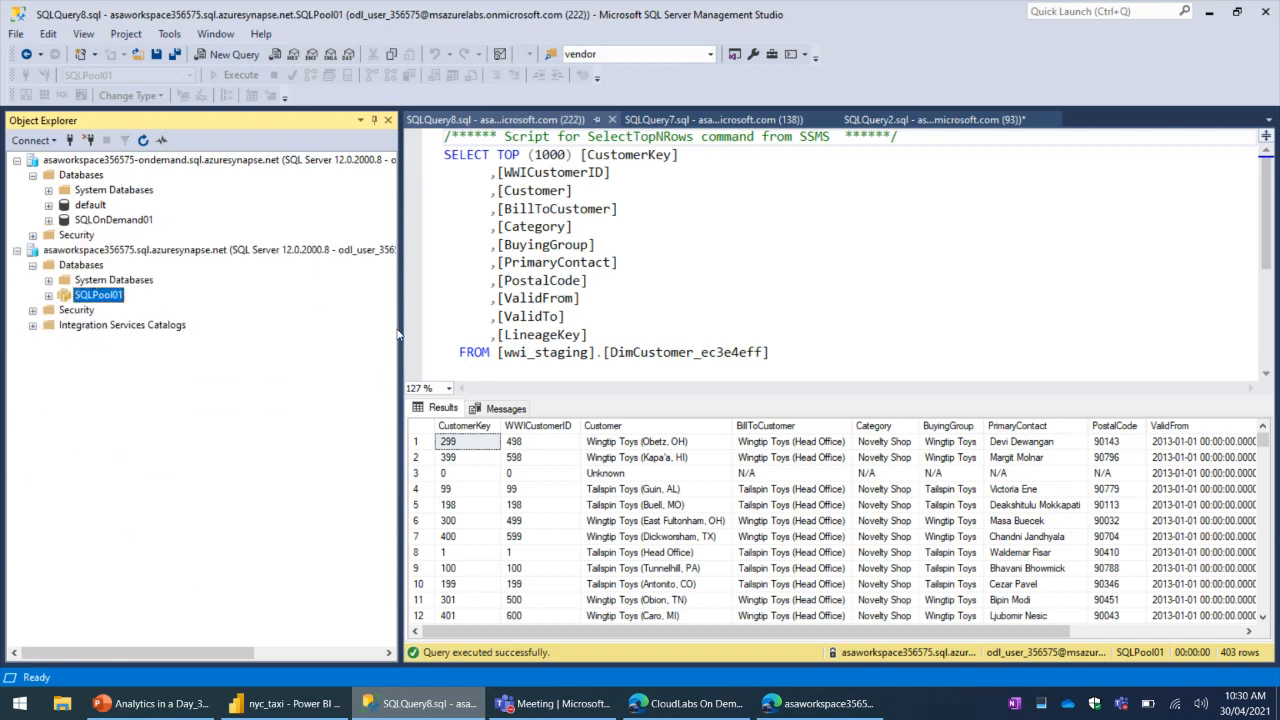
drag(400, 336, 528, 336)
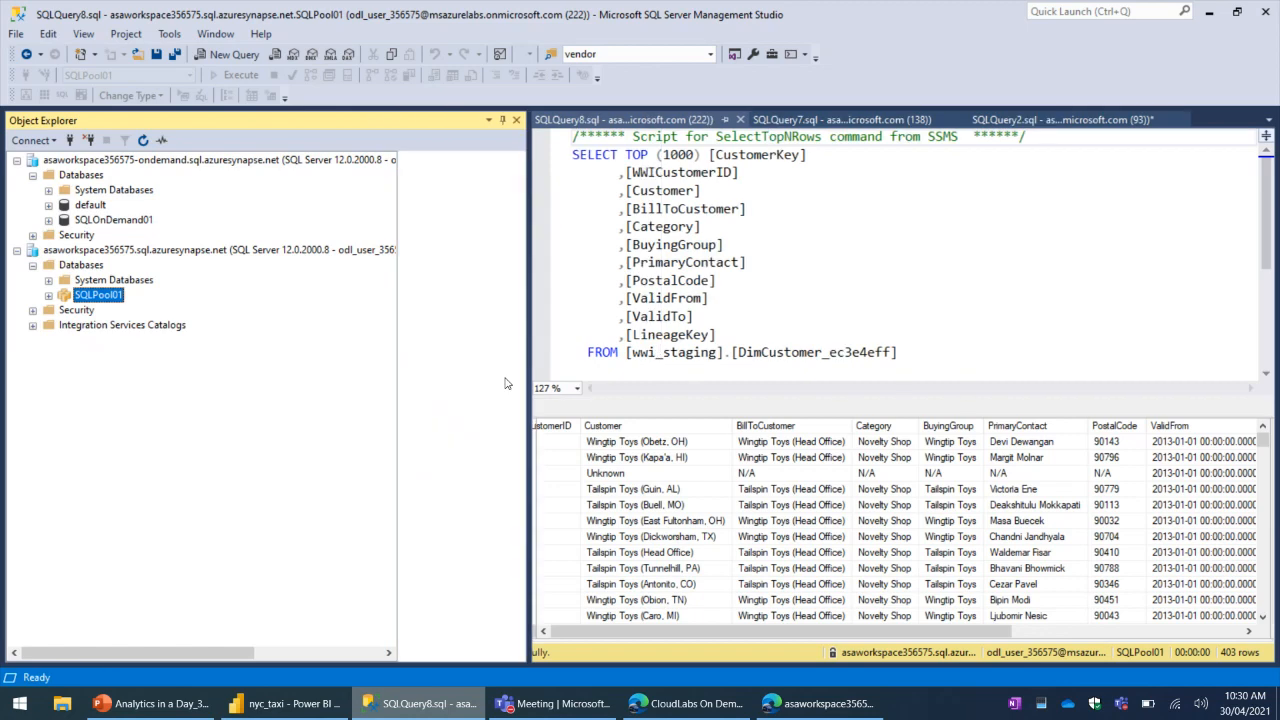
- Expand SQLPool01 under the dedicated endpoint and SQLOnDemand01 under the on-demand endpoint to examine their tables
click(48, 297)
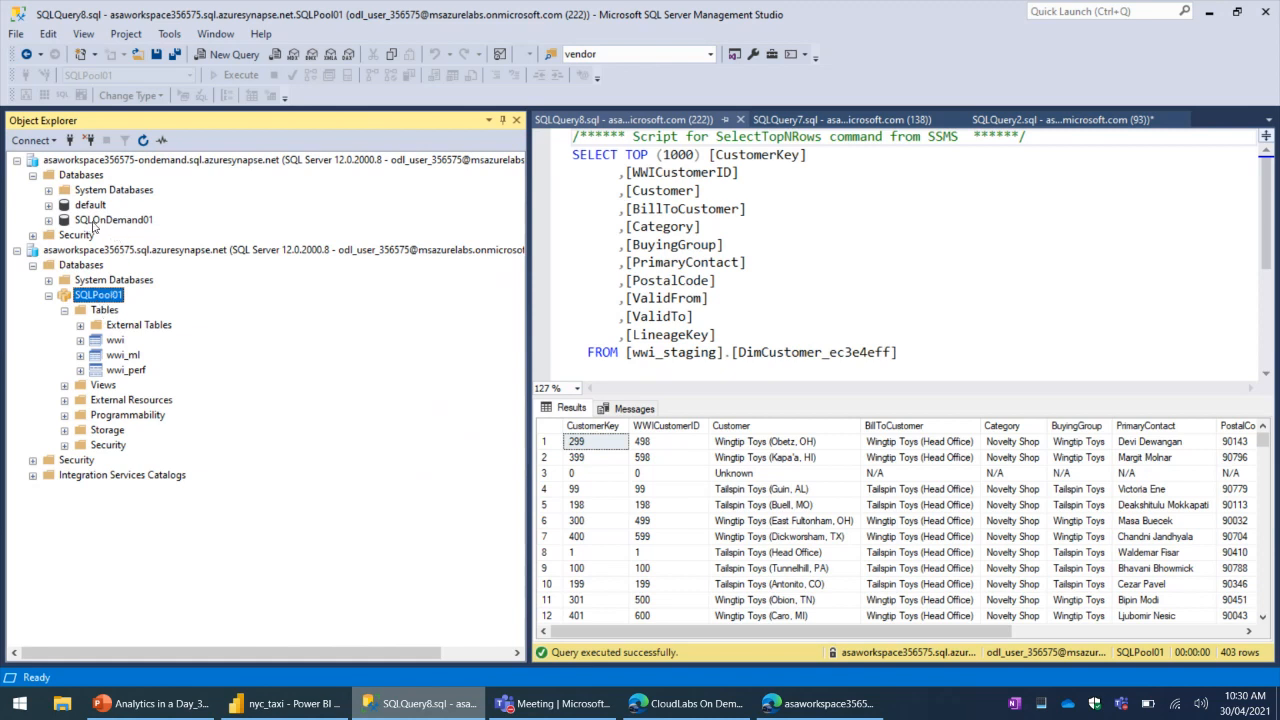
click(95, 220)
click(48, 220)
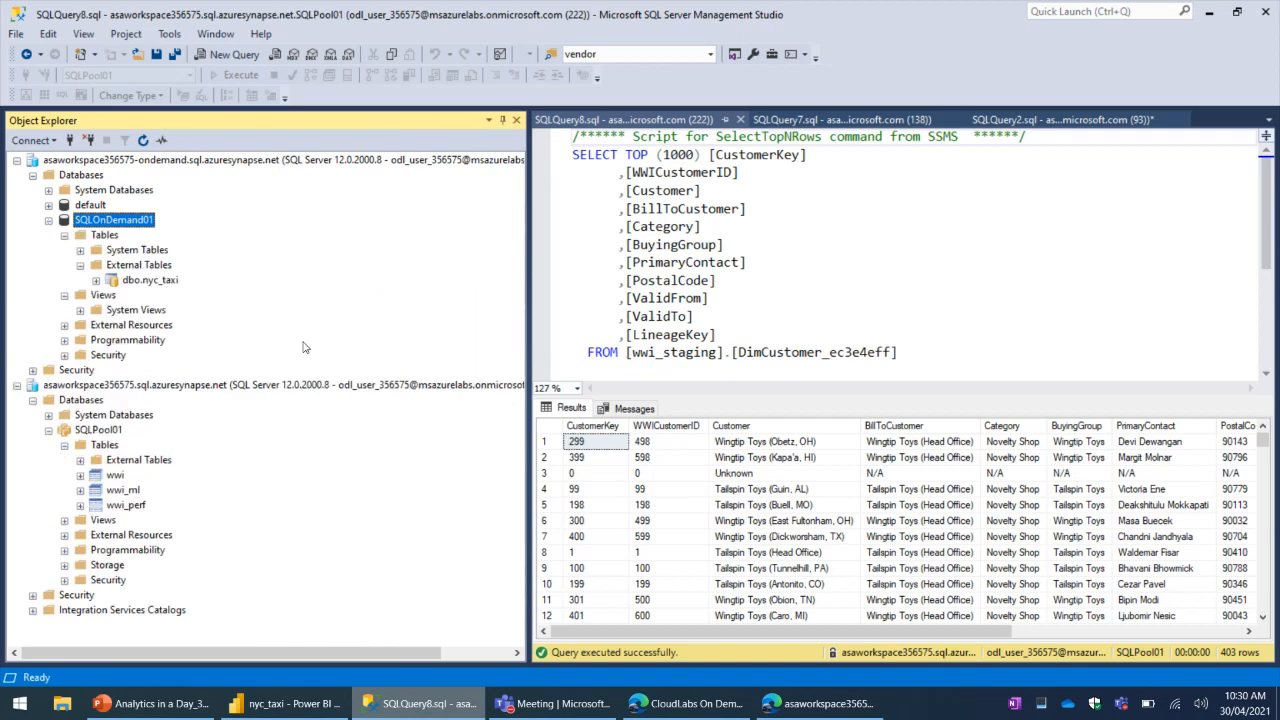
- Switch to the Azure portal, open Synapse Studio for the workspace, and add a second browser tab of it
click(800, 703)
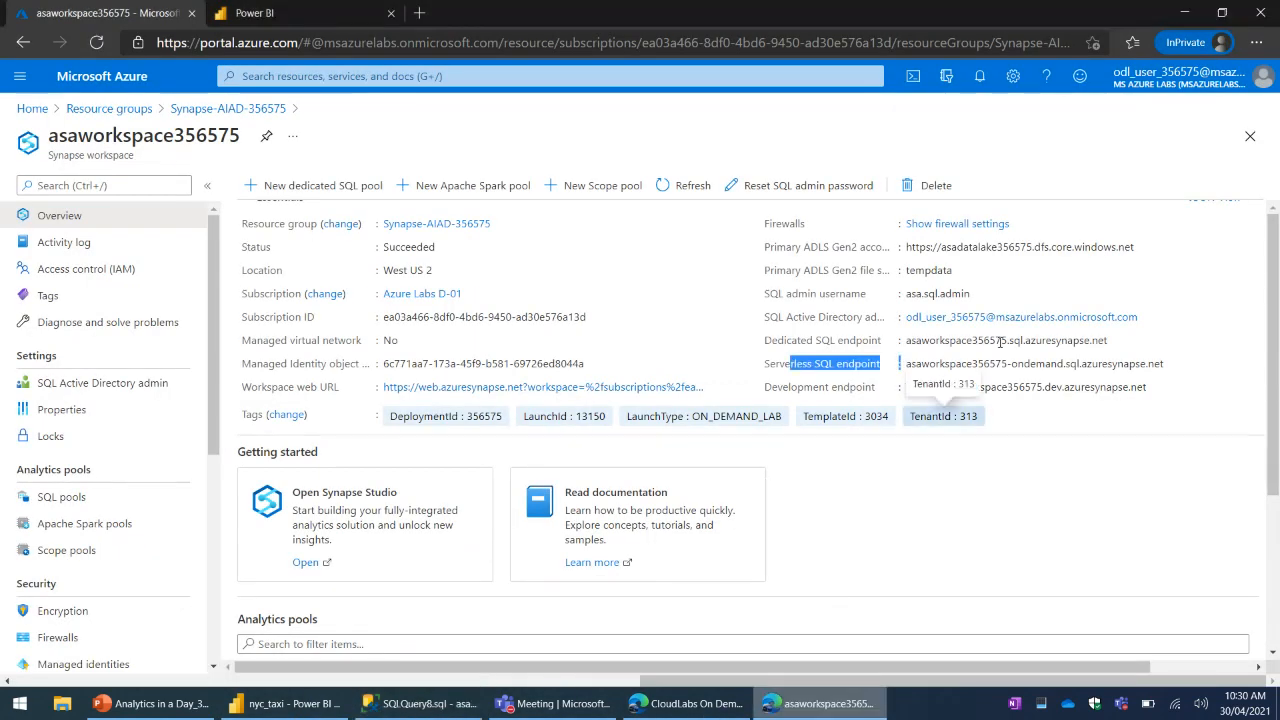
click(310, 562)
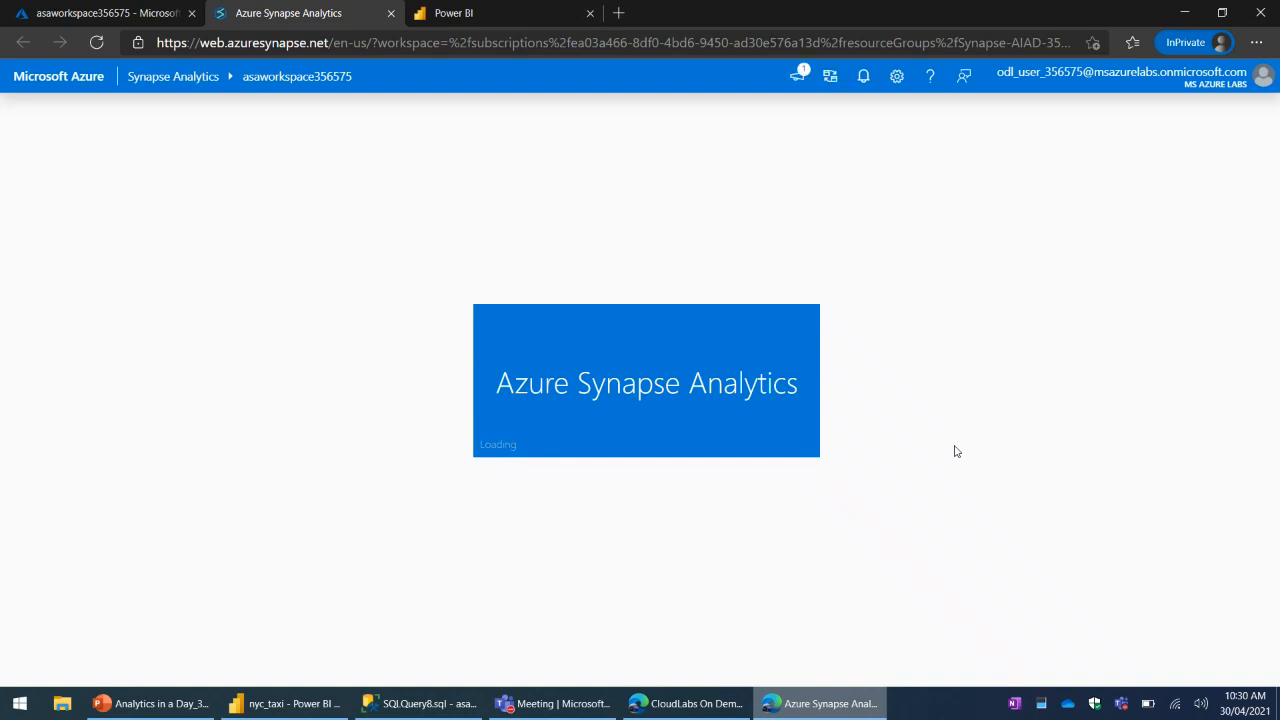
right_click(316, 21)
click(381, 94)
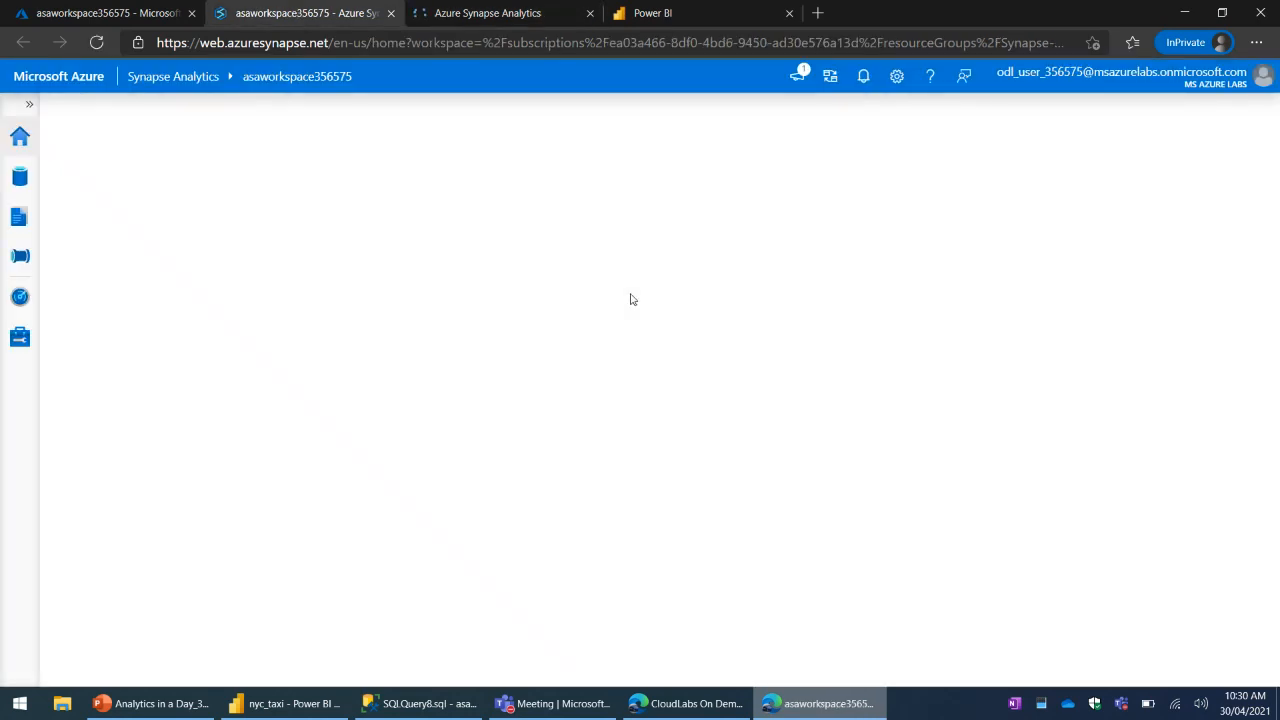
- Expand Synapse Studio's navigation labels and open the Data hub
click(29, 106)
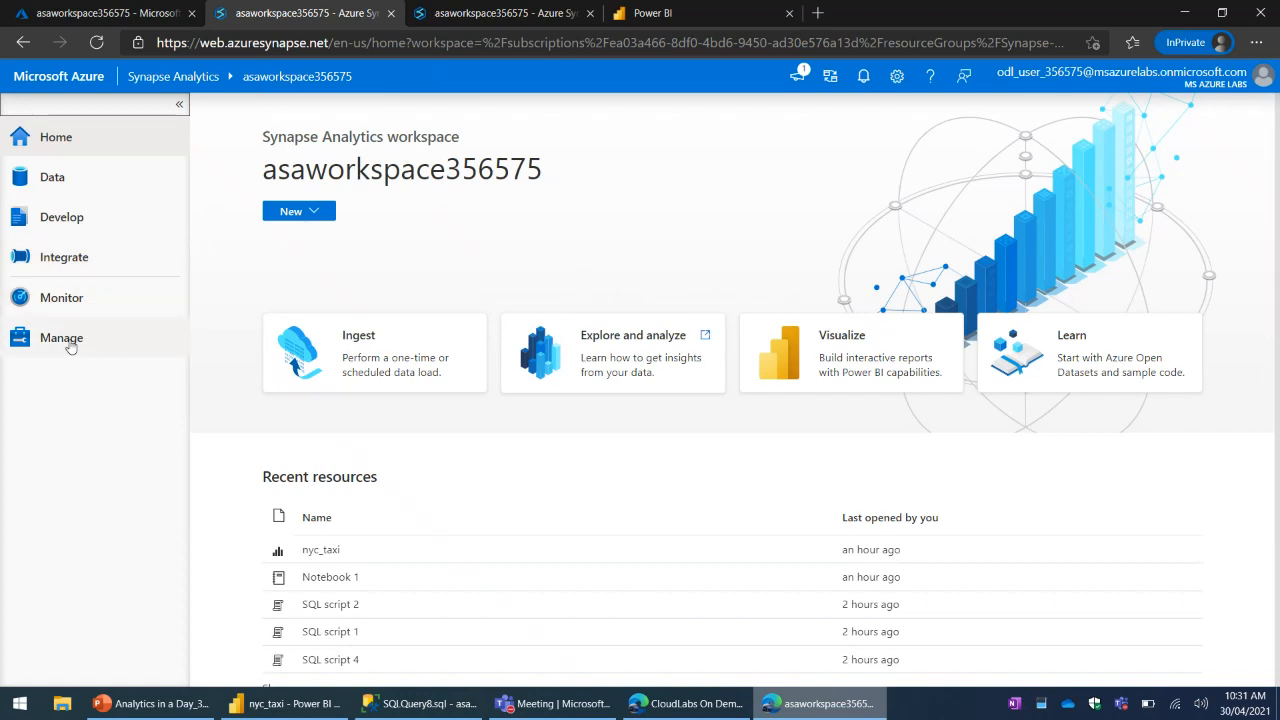
click(72, 180)
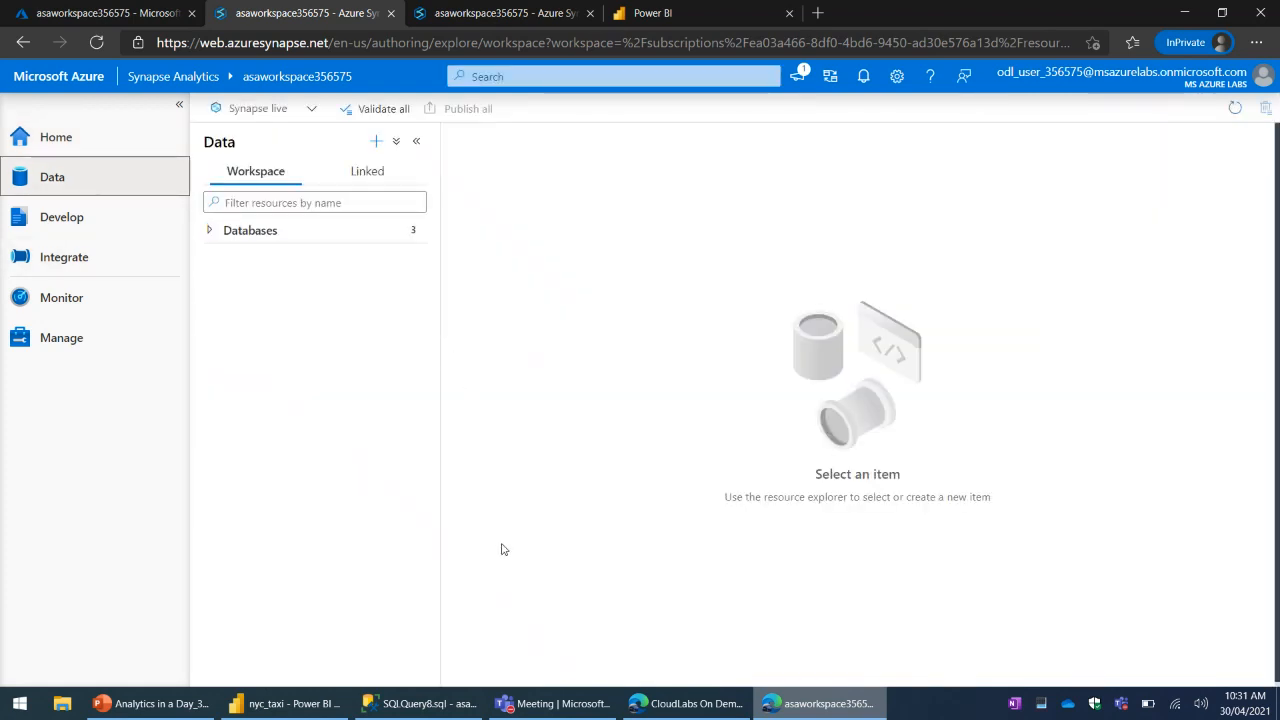
- Expand the workspace databases and examine the folders under SQLPool01, SQLOnDemand01 and the default Spark database in turn
click(209, 233)
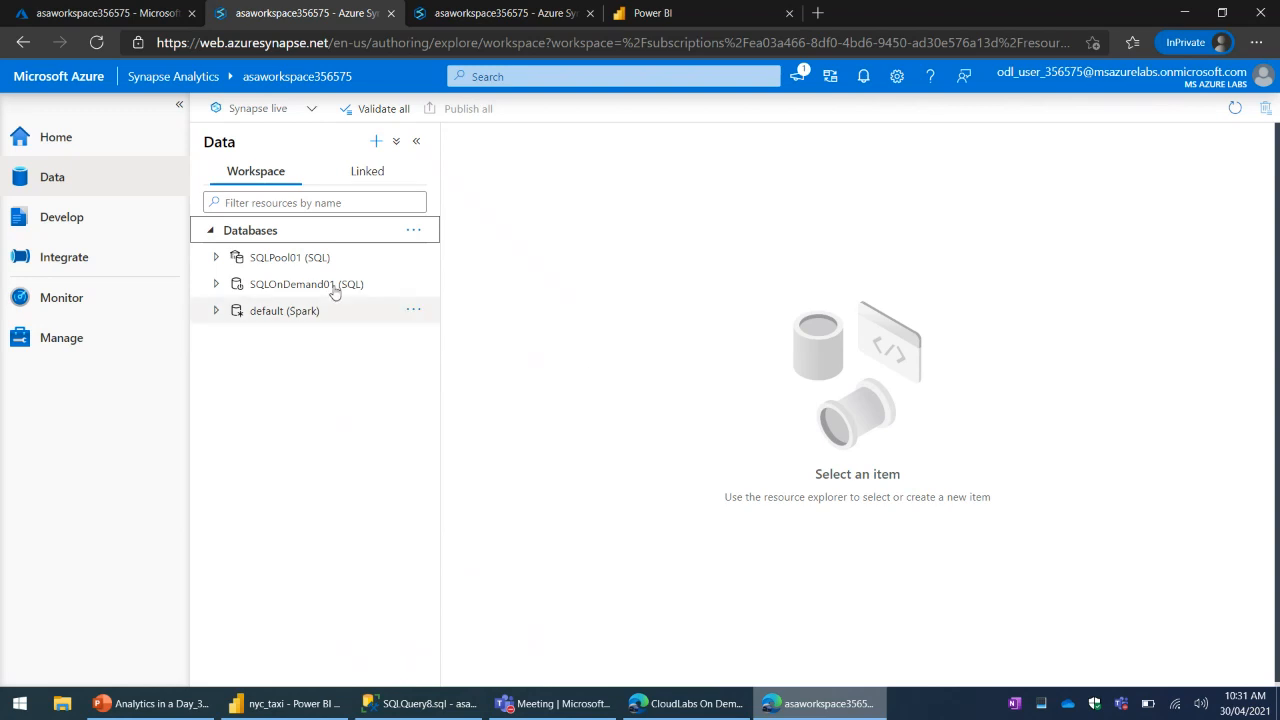
click(219, 260)
click(219, 260)
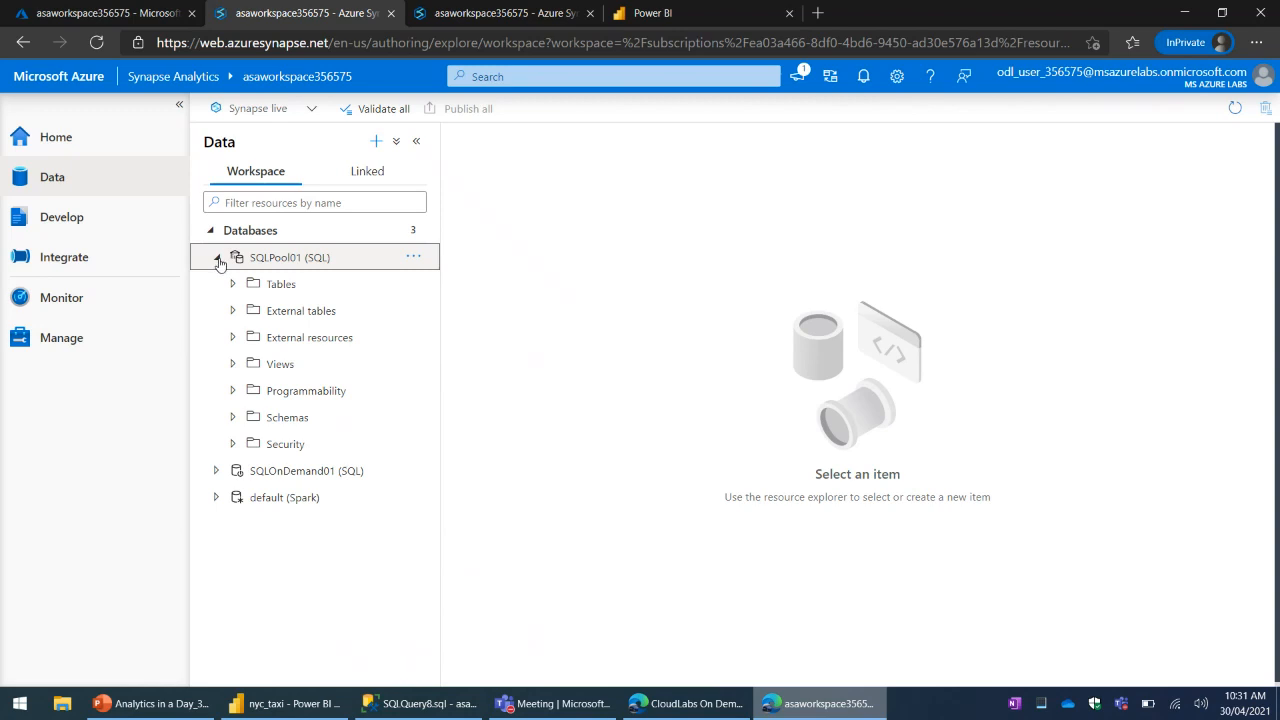
click(219, 260)
click(220, 286)
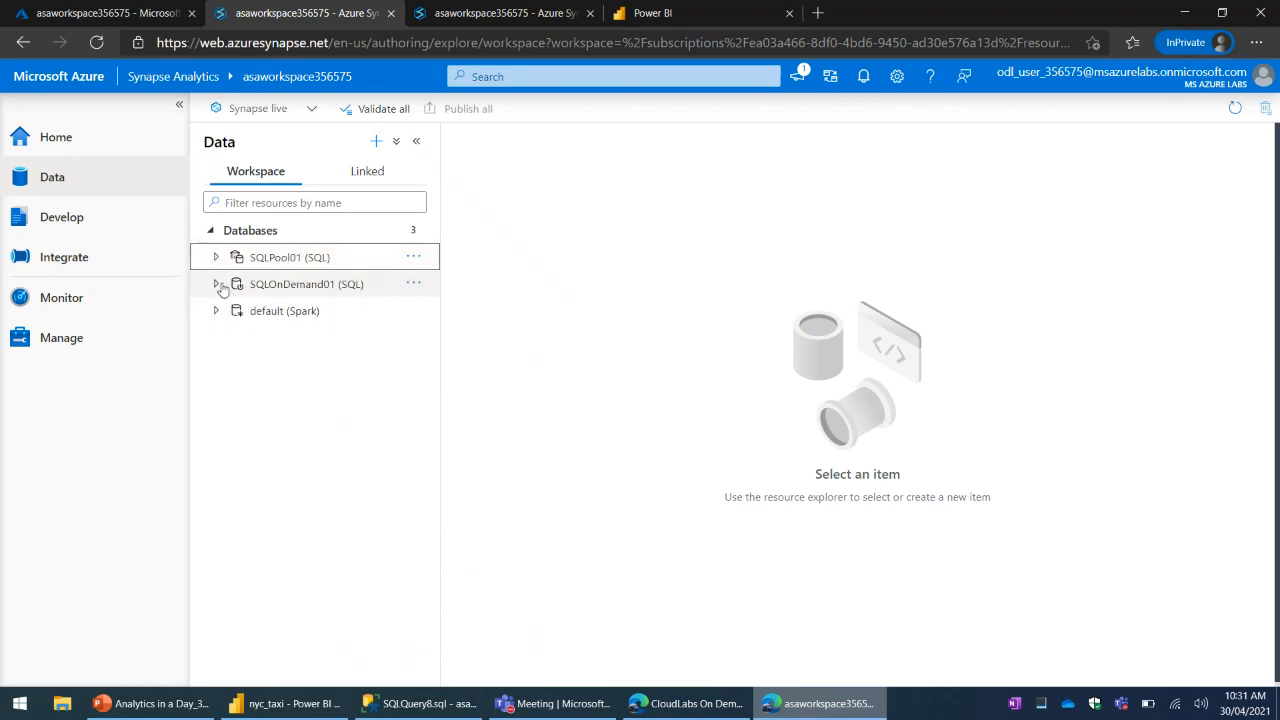
click(220, 286)
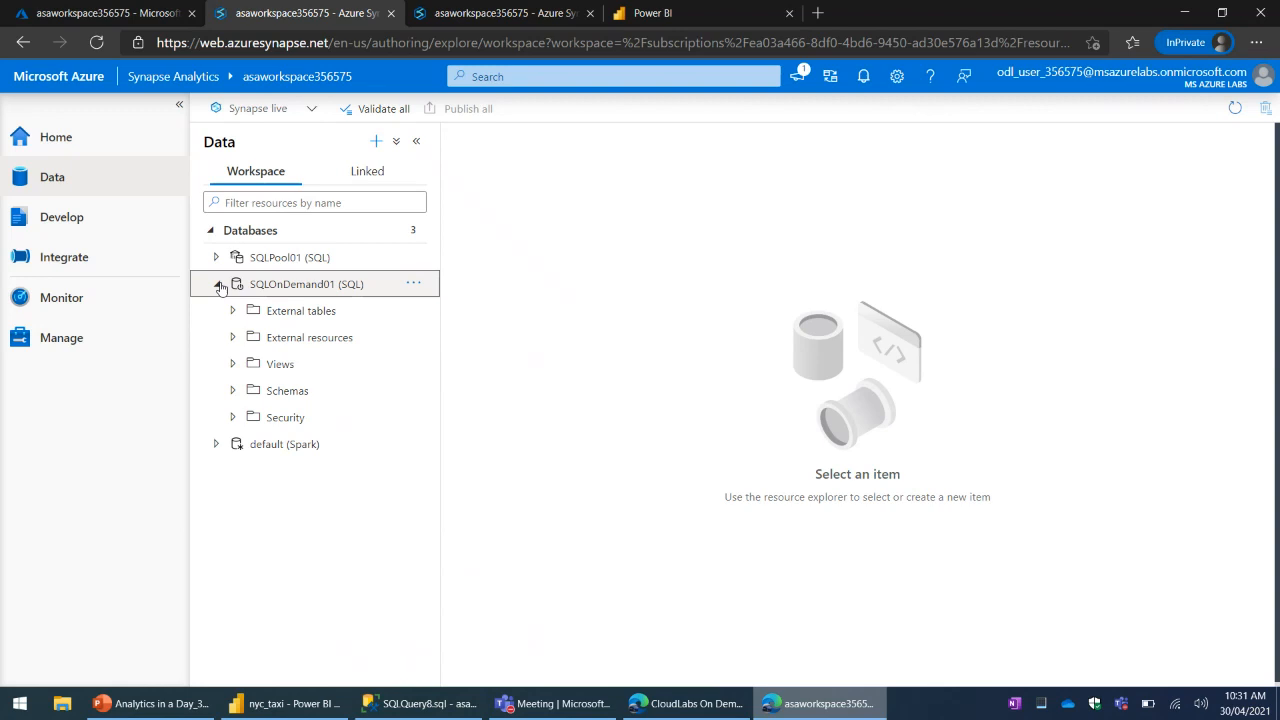
click(219, 285)
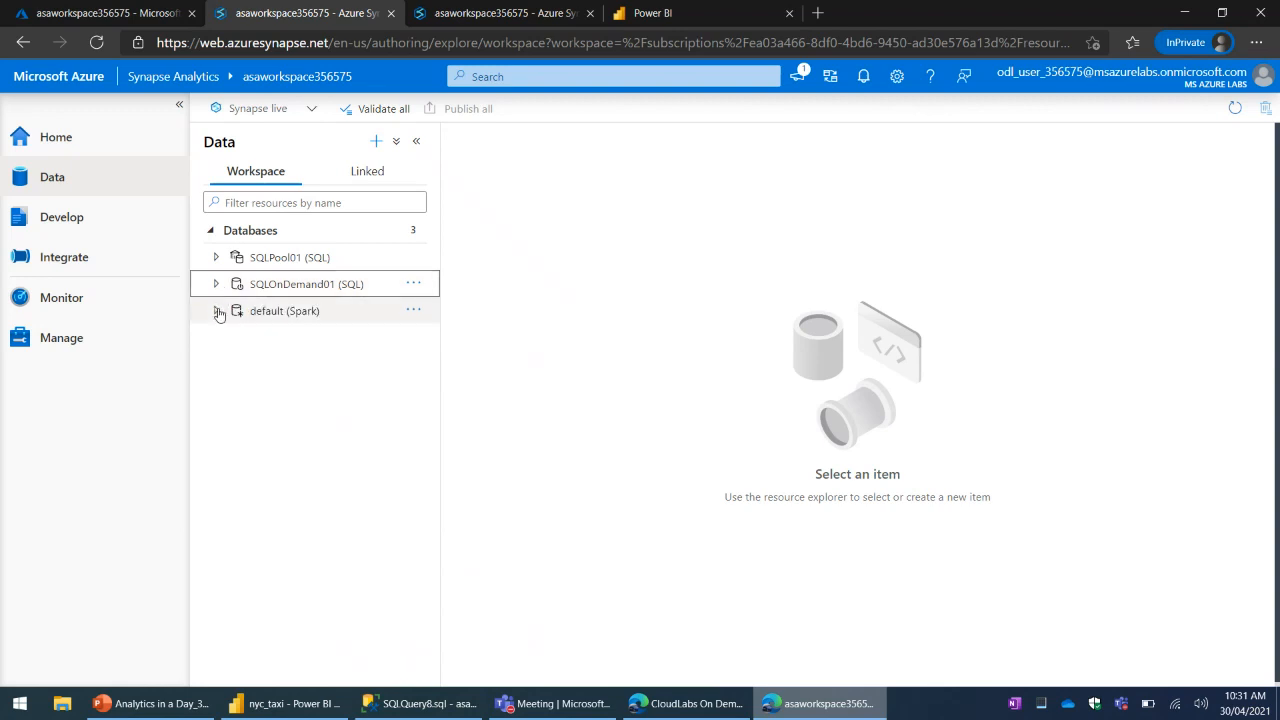
click(218, 312)
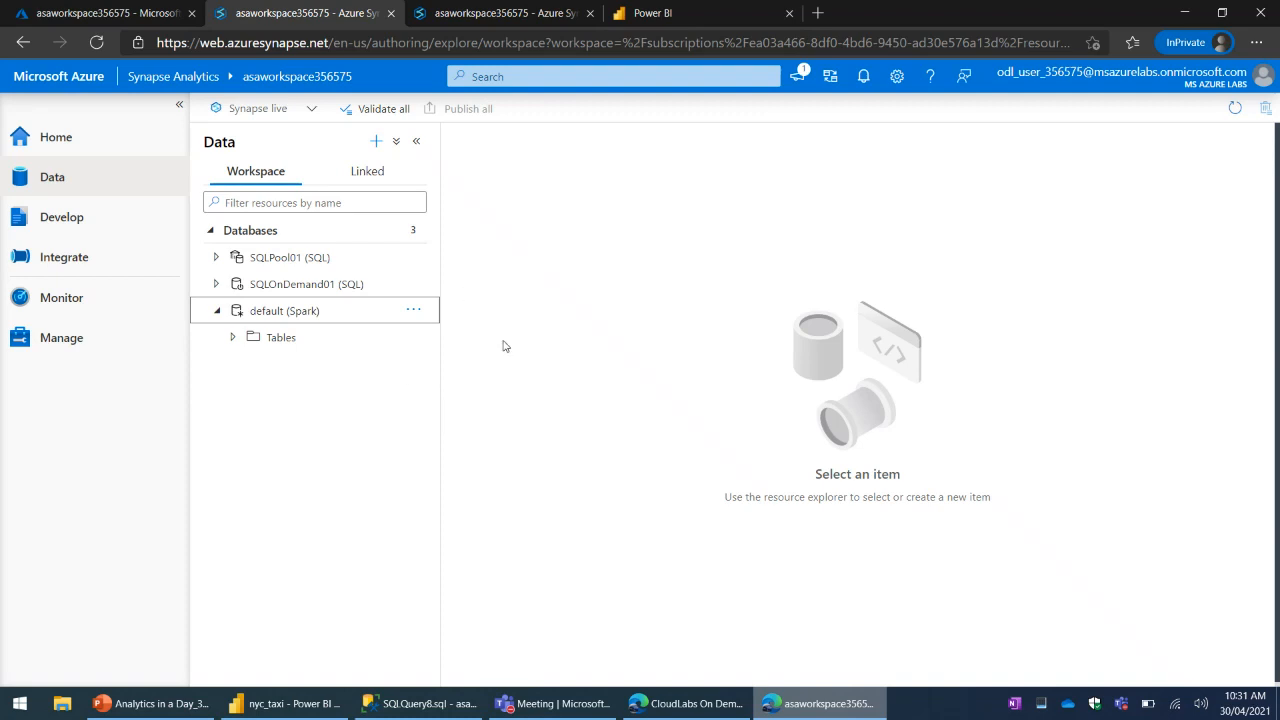
- Show the linked data, expand Azure Blob Storage, Azure Data Lake Storage Gen2 and Integration datasets, and widen the resource explorer
click(369, 173)
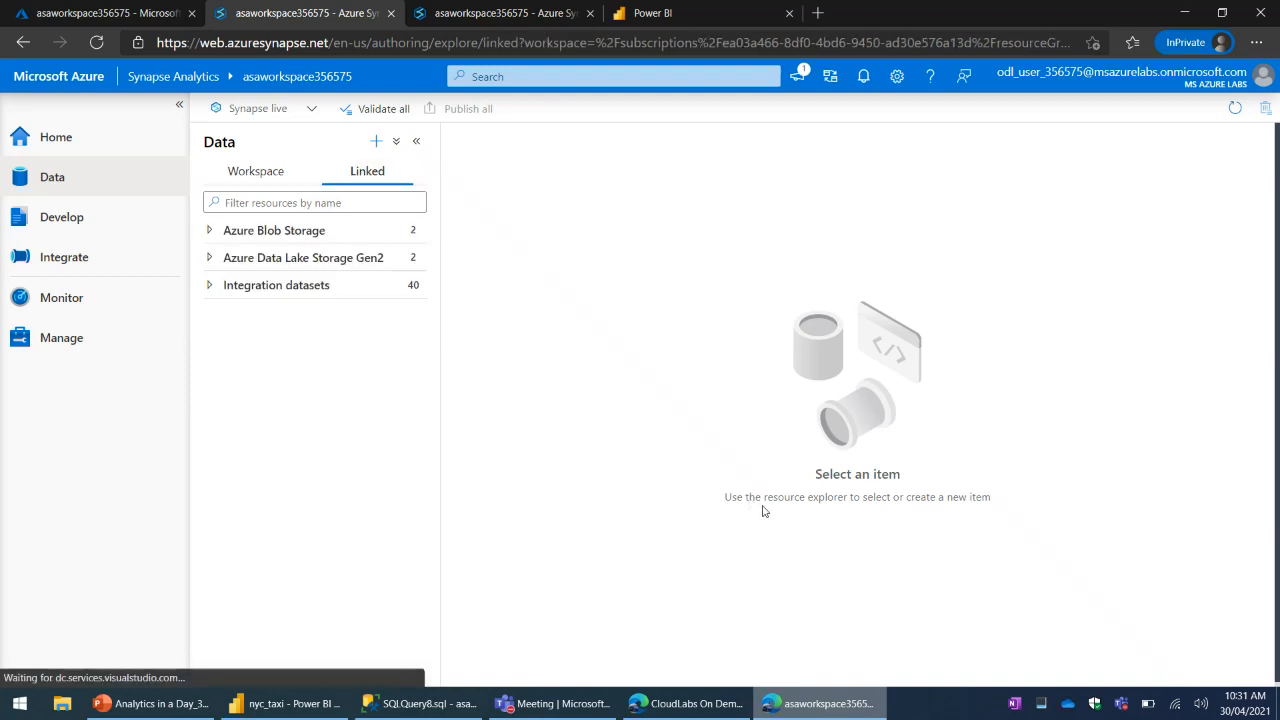
click(210, 232)
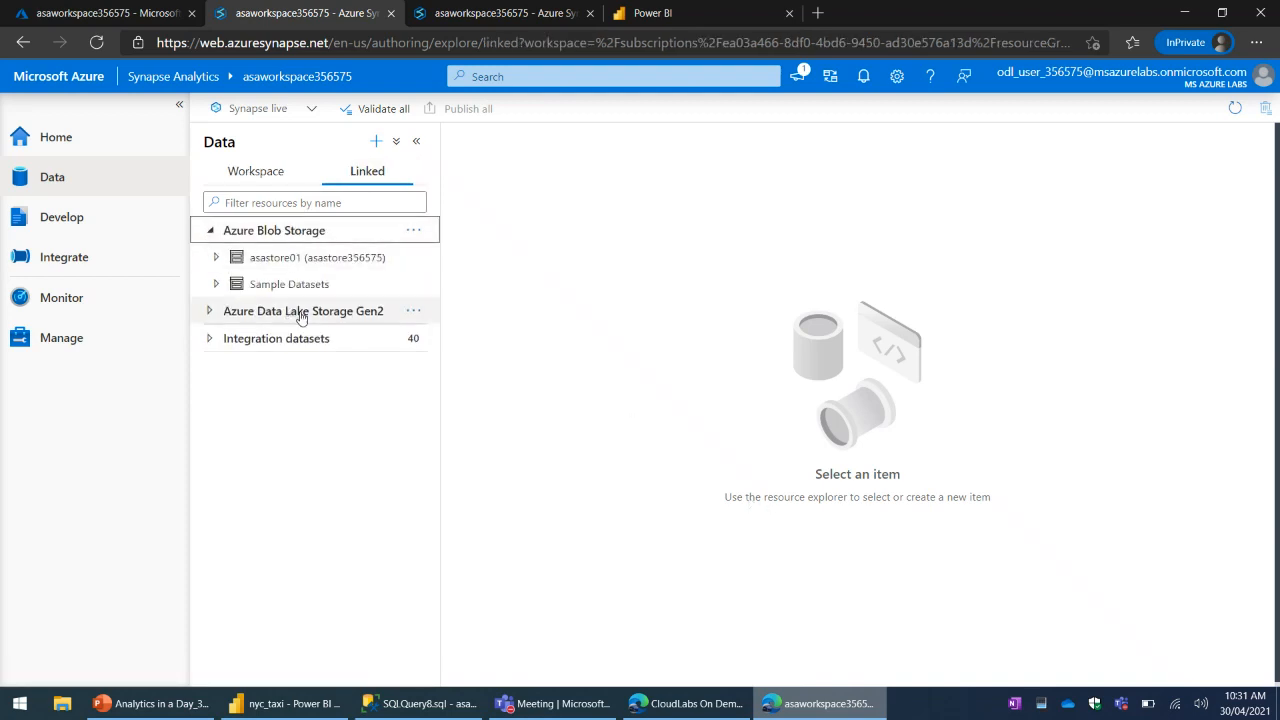
click(210, 313)
click(211, 393)
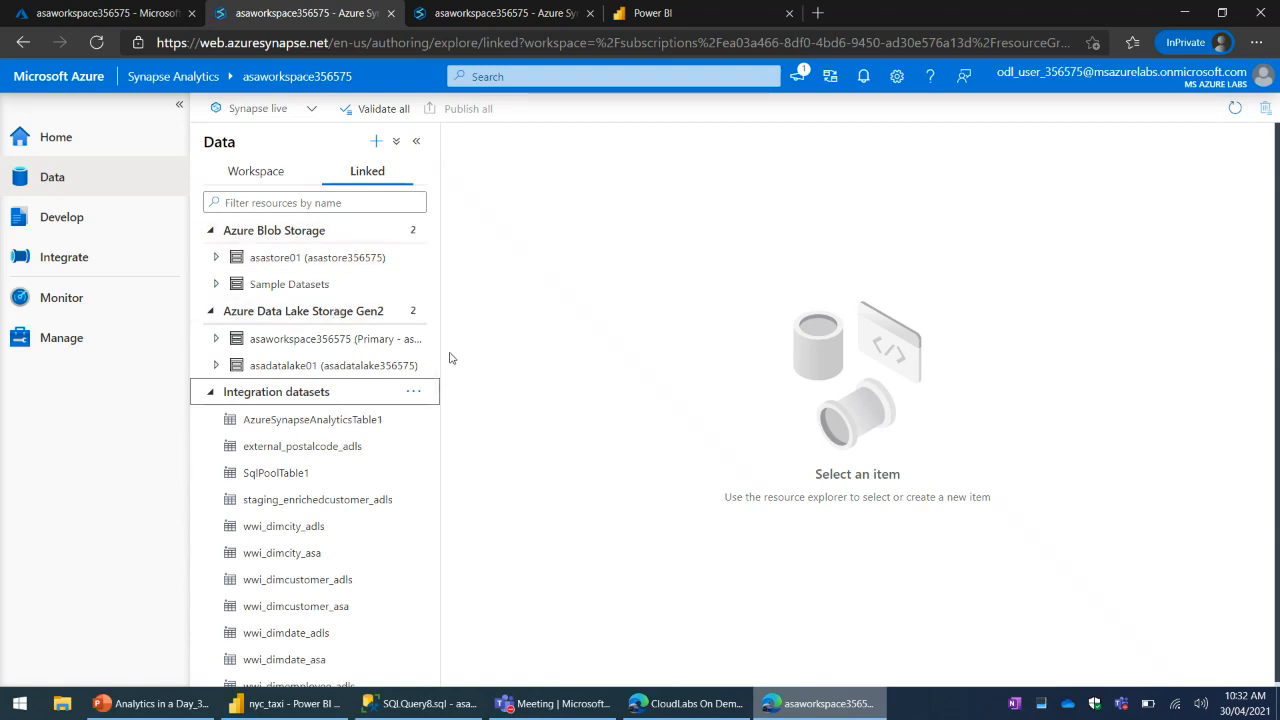
drag(444, 351, 597, 352)
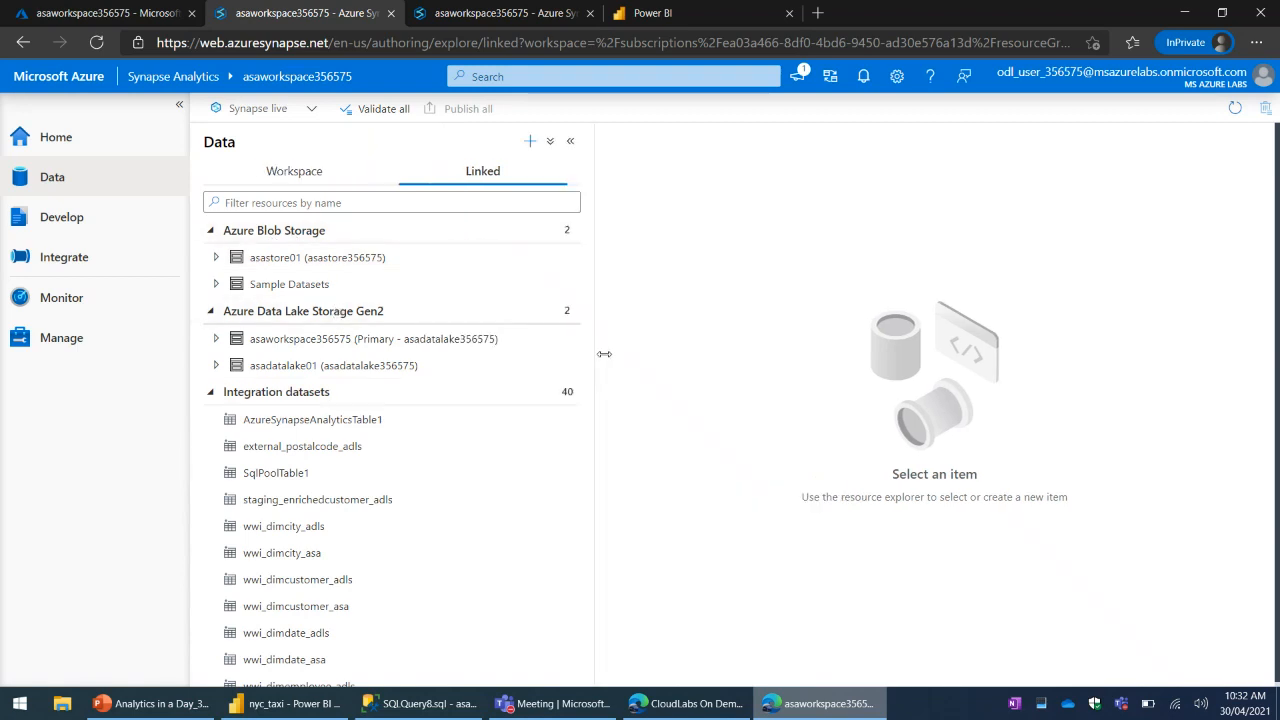
- Look through the list of integration datasets and collapse that group
click(322, 393)
click(211, 395)
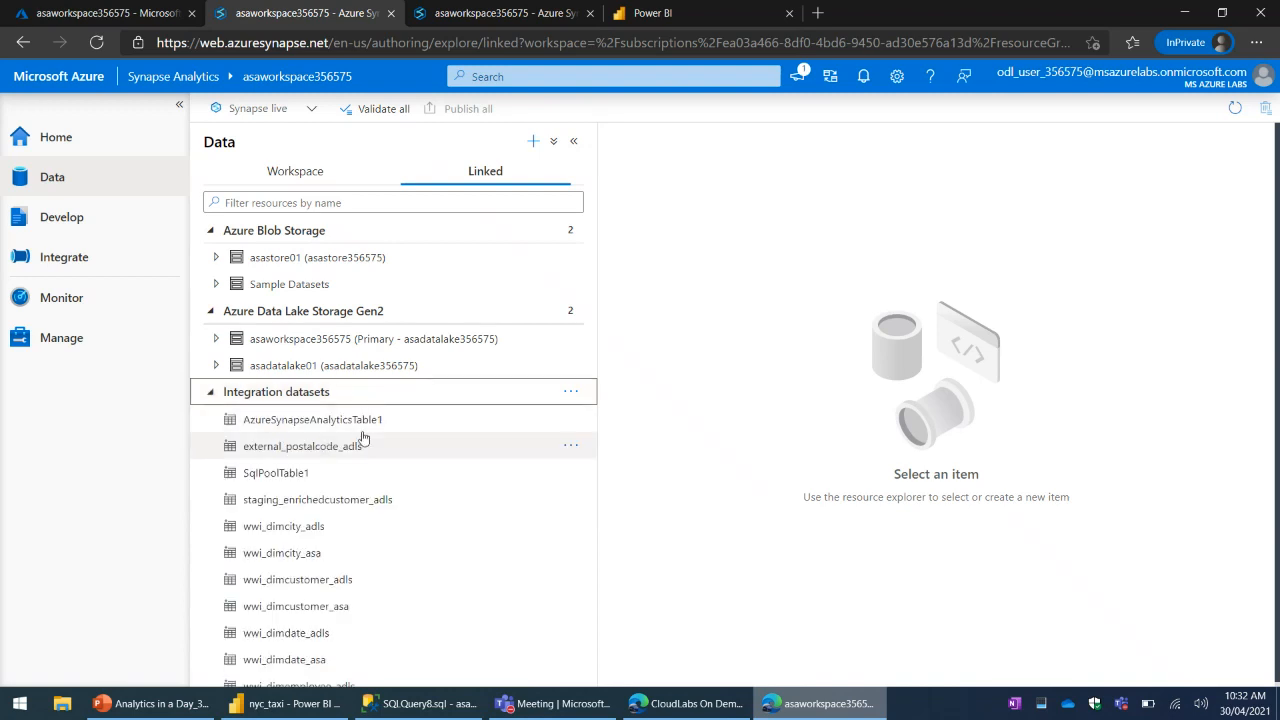
scroll(566, 470, down, 5)
scroll(432, 495, up, 10)
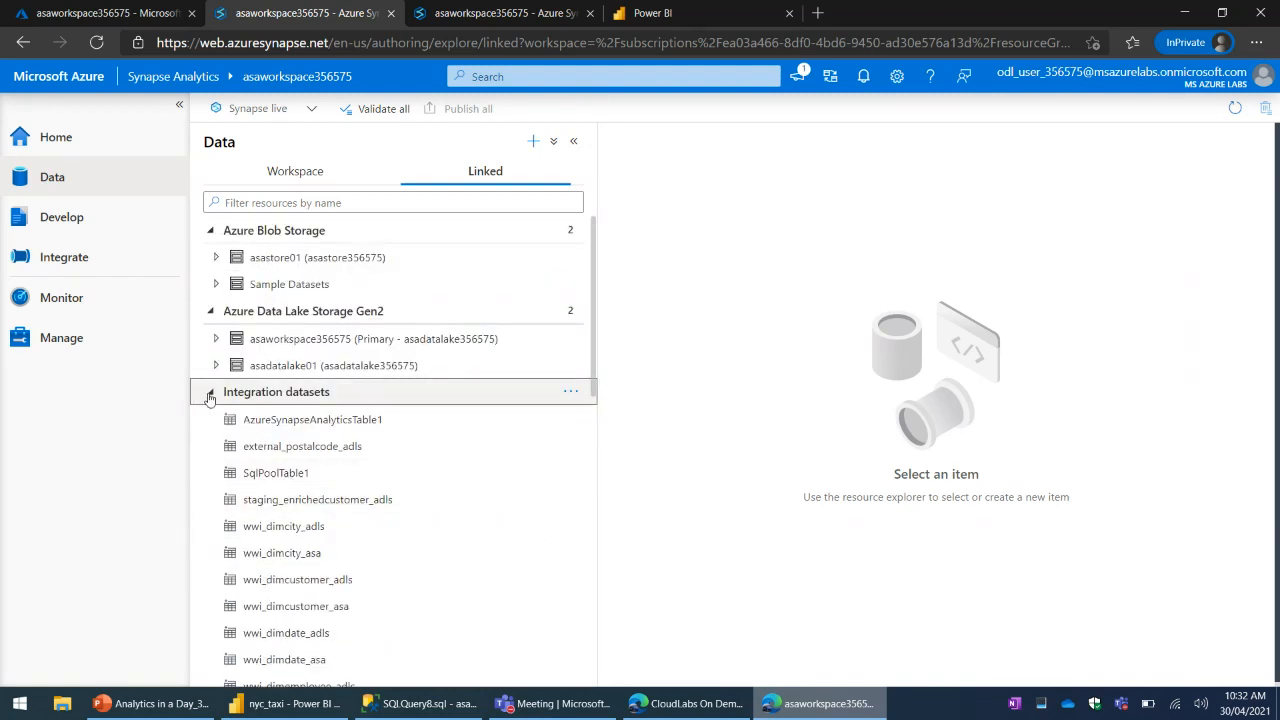
click(211, 396)
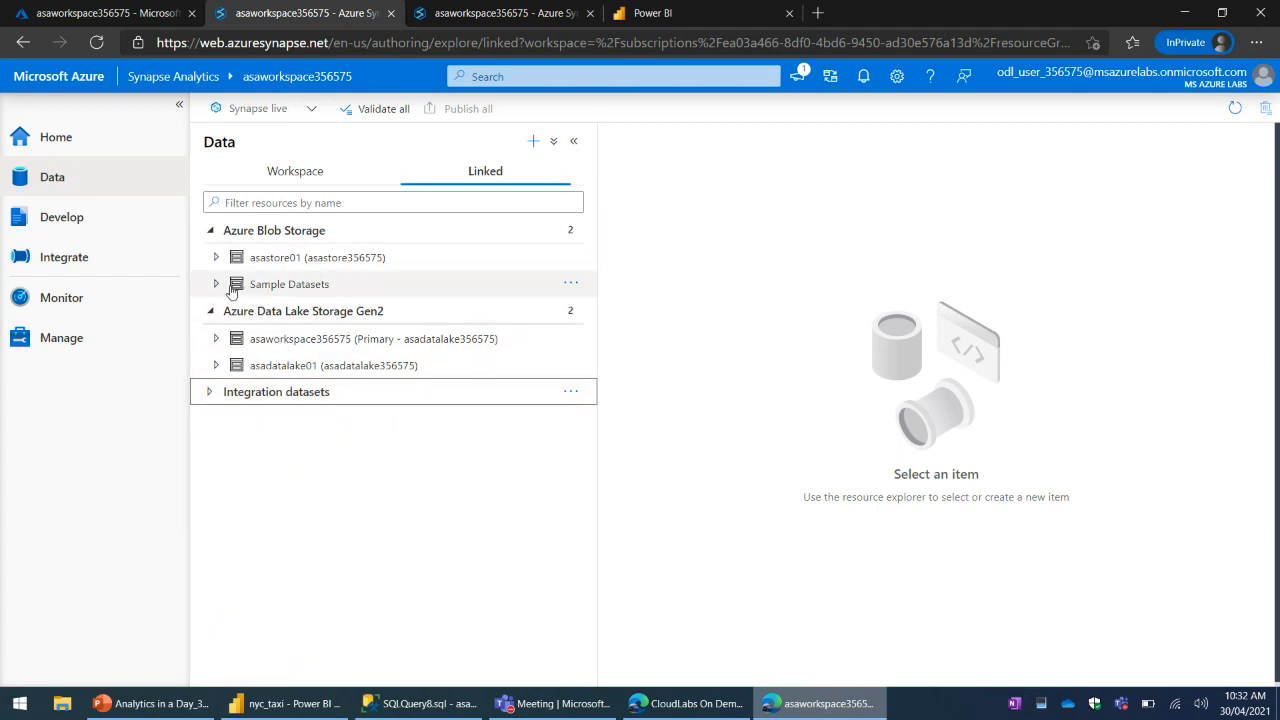
- Open the gallery from the Data hub and look through its sample datasets
click(534, 143)
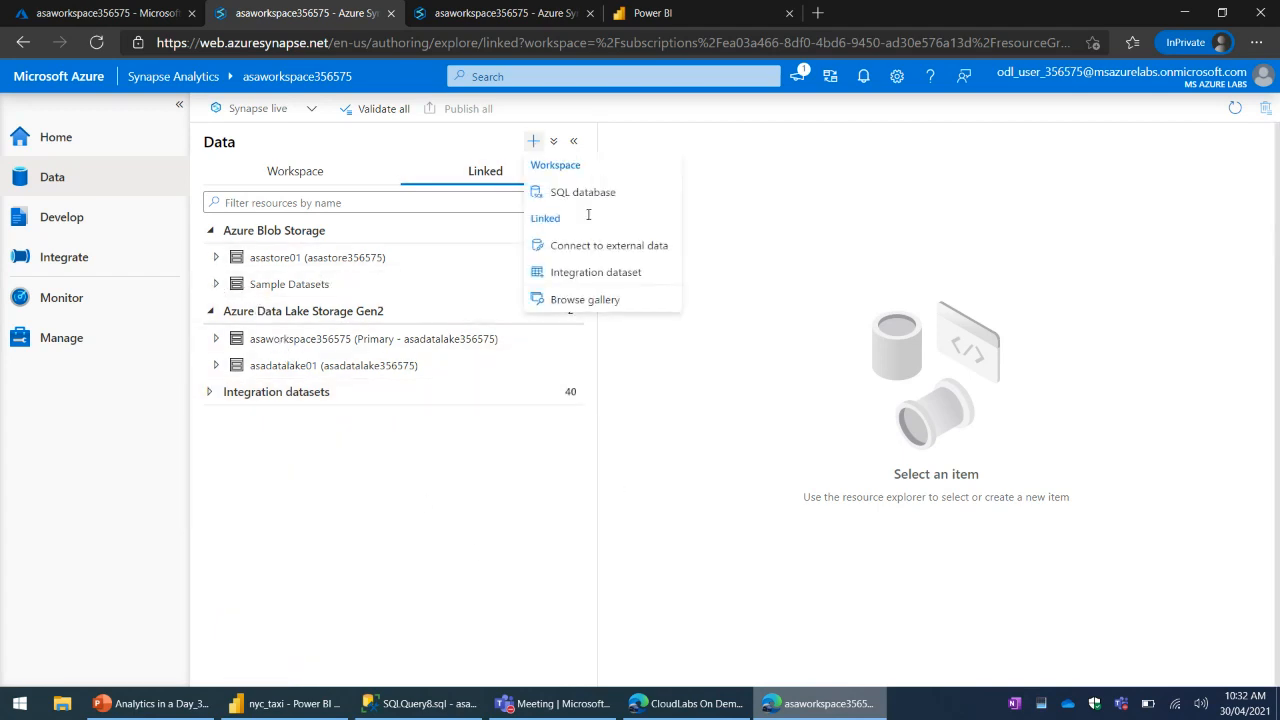
click(597, 302)
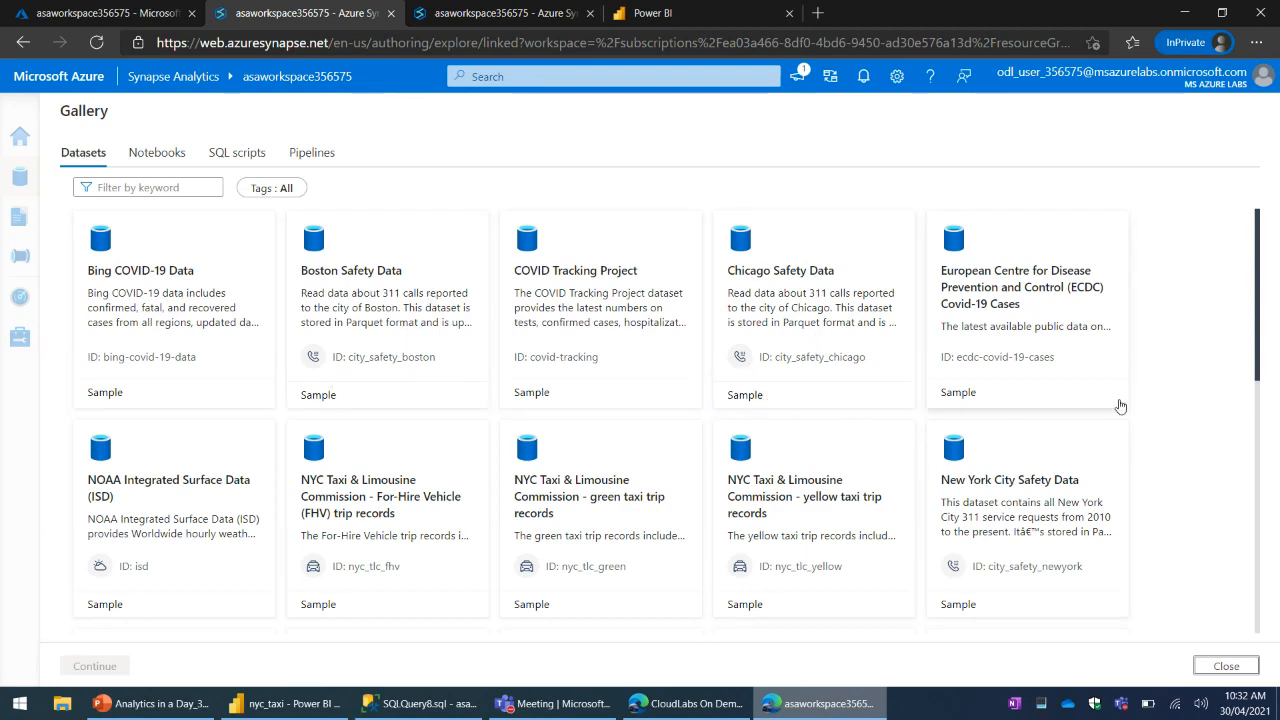
scroll(1148, 389, down, 1)
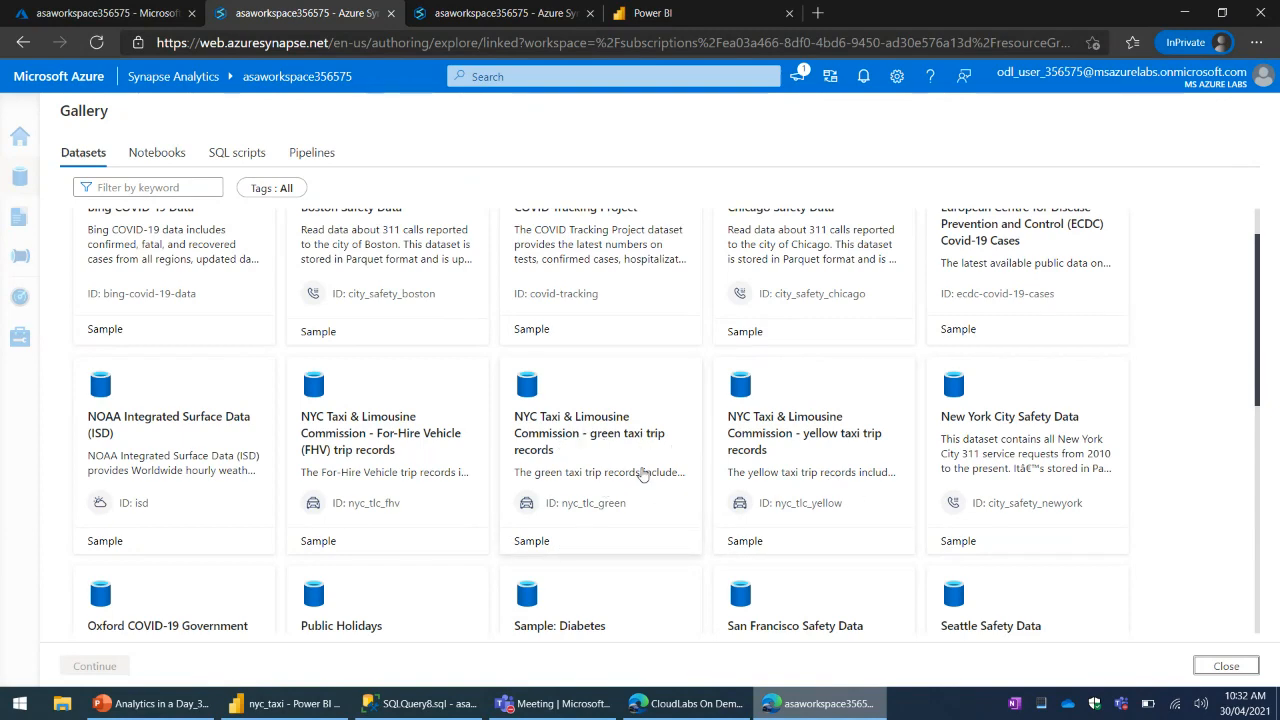
scroll(645, 475, down, 2)
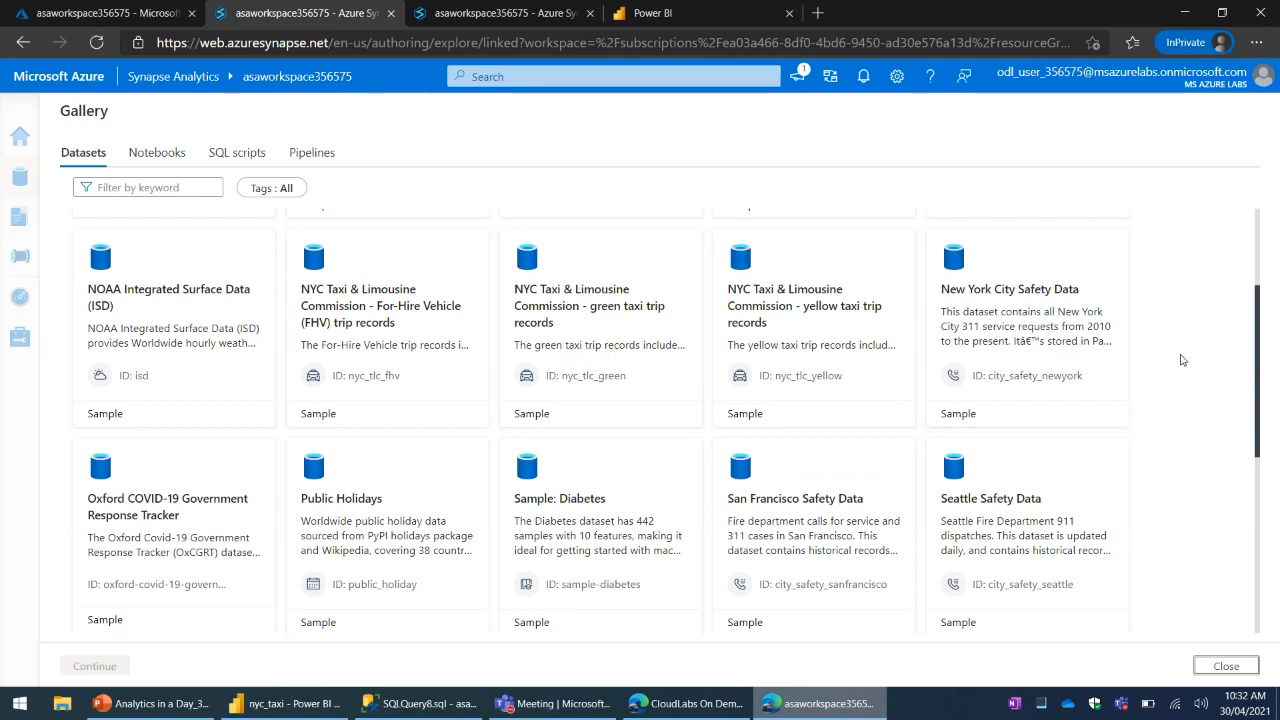
scroll(800, 500, down, 2)
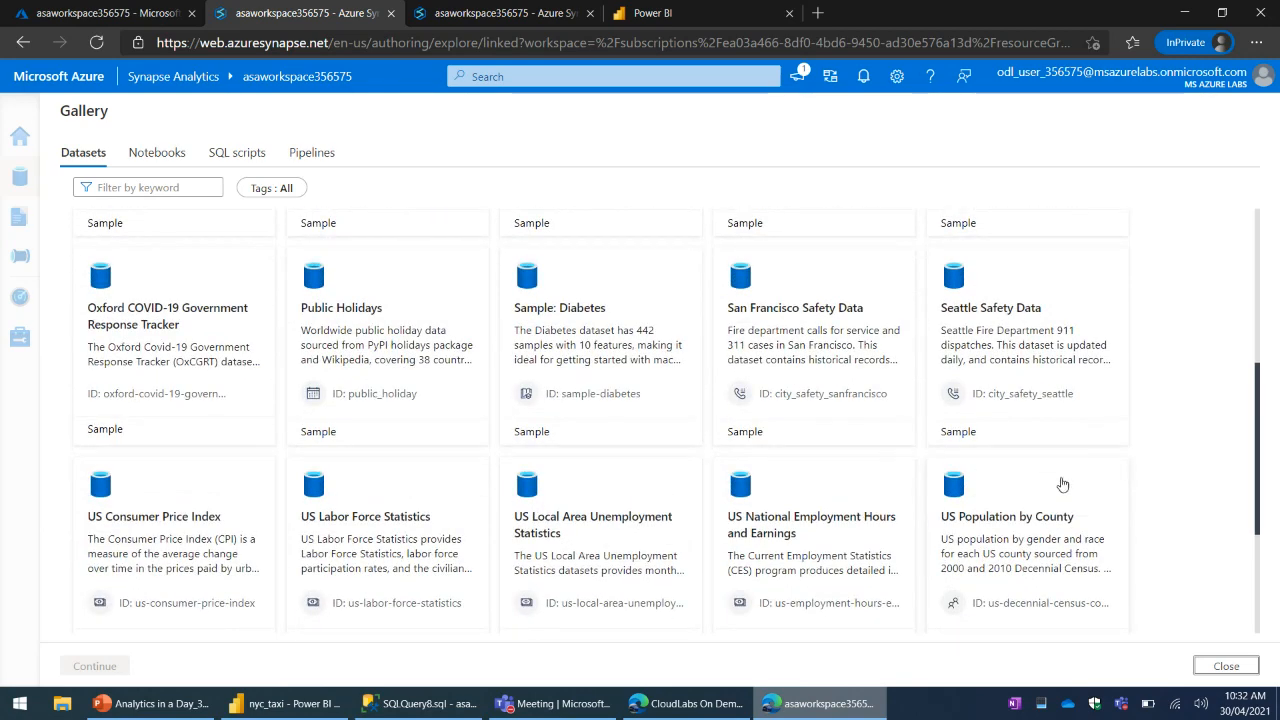
scroll(1229, 502, up, 2)
scroll(1083, 517, down, 5)
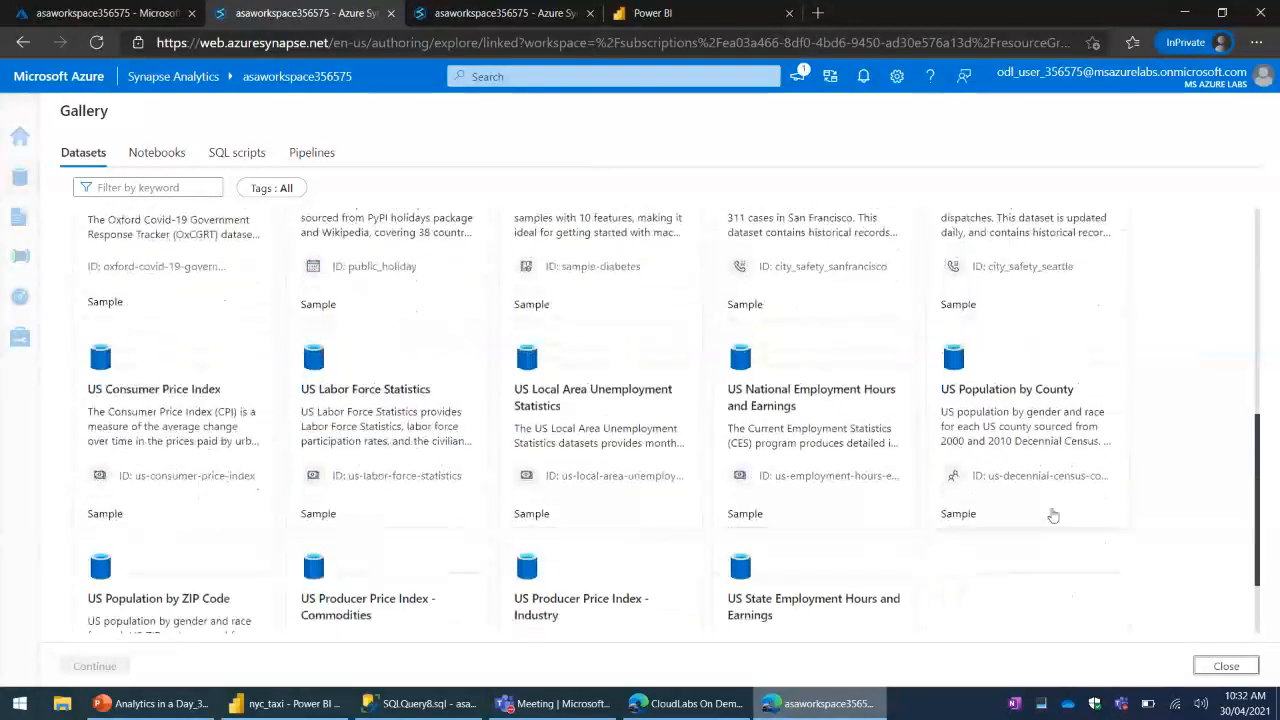
scroll(1120, 543, up, 3)
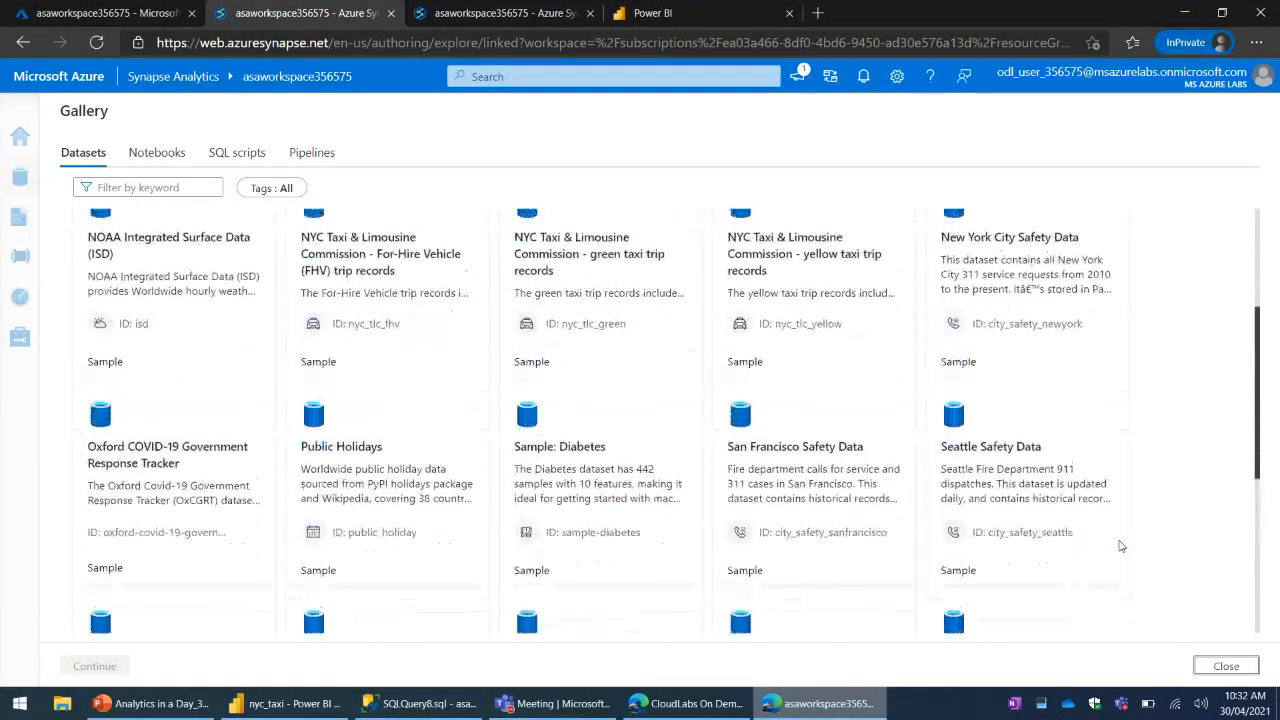
scroll(925, 440, up, 1)
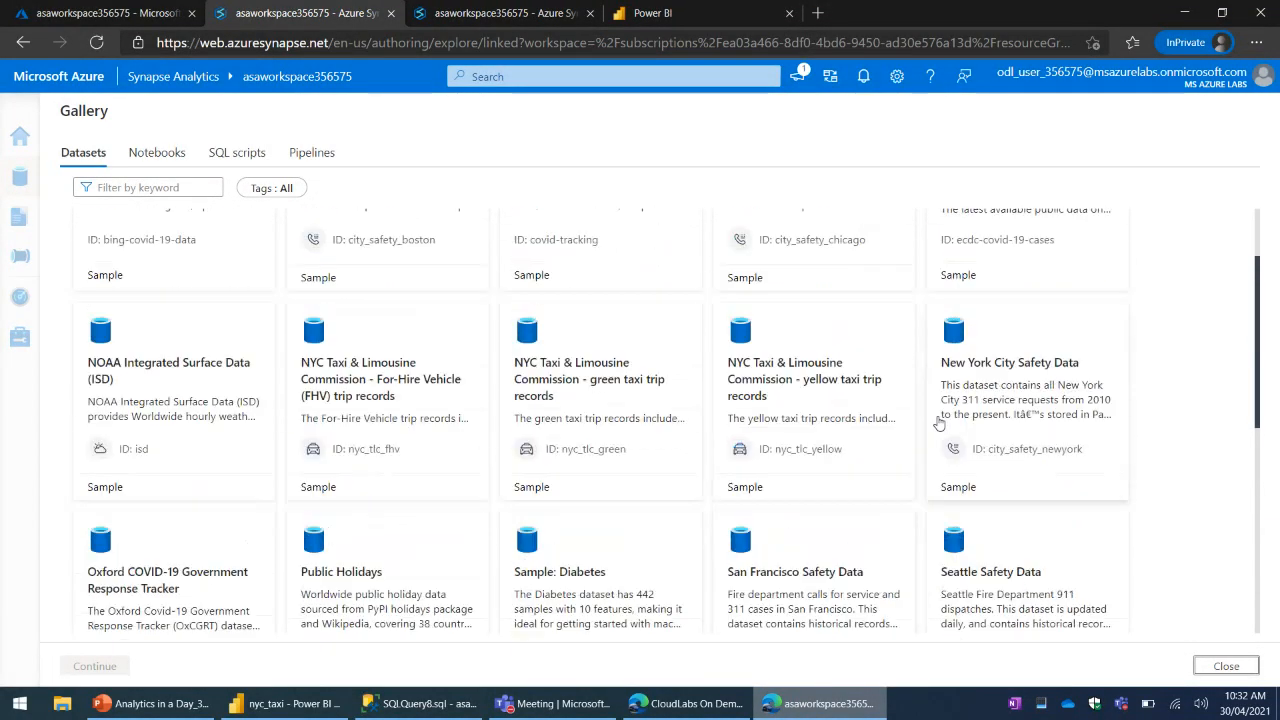
scroll(845, 405, up, 1)
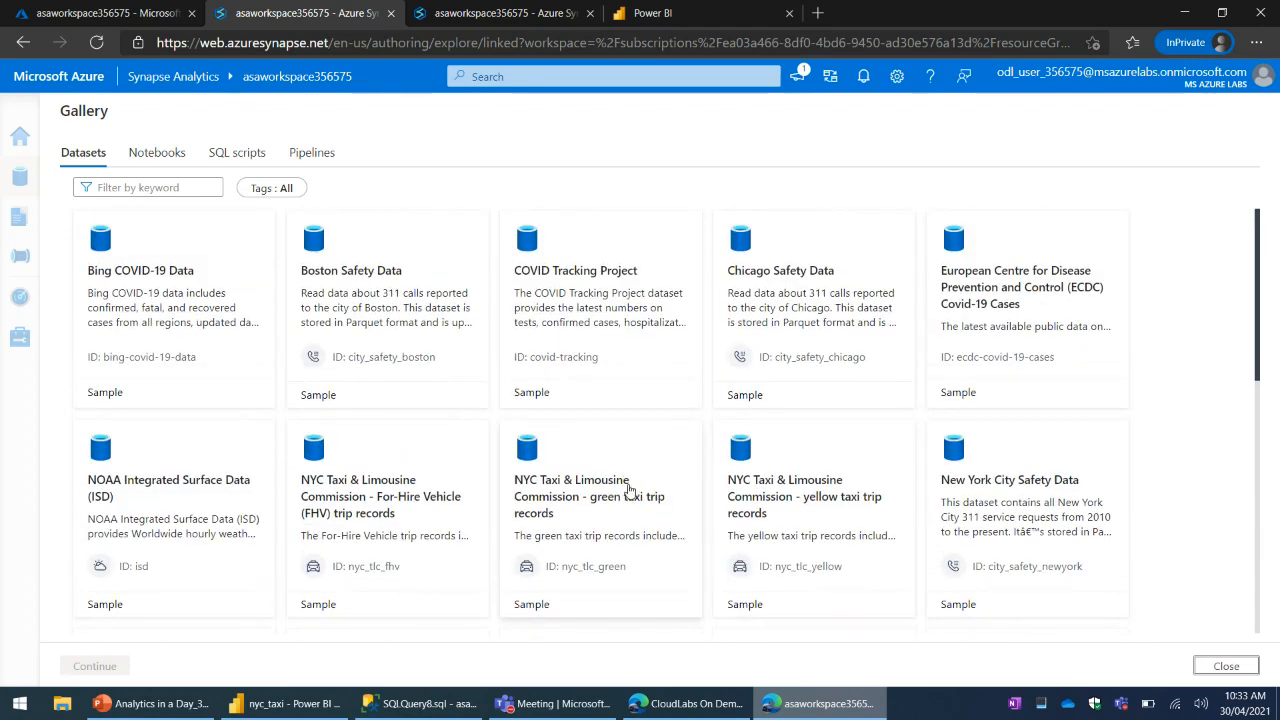
- Examine the description and preview of the NYC Taxi & Limousine Commission yellow taxi trip records dataset, and return to the gallery
click(838, 556)
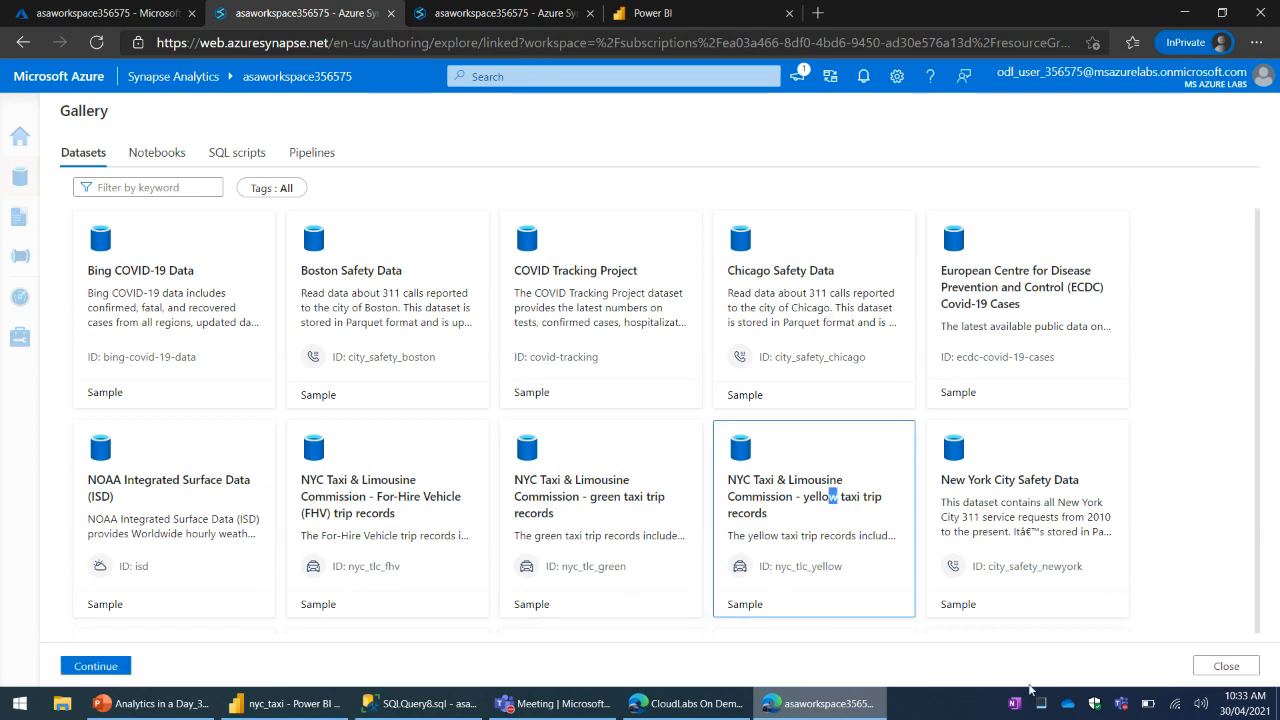
drag(836, 497, 803, 492)
click(803, 492)
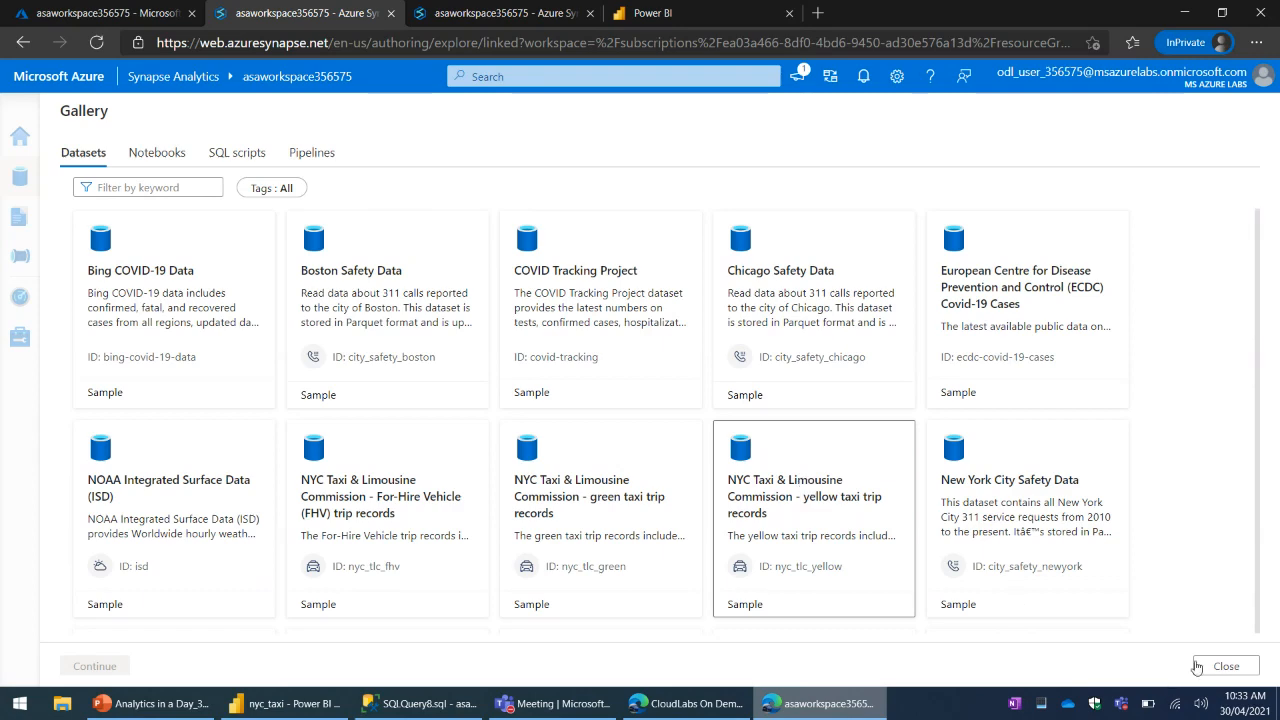
click(101, 668)
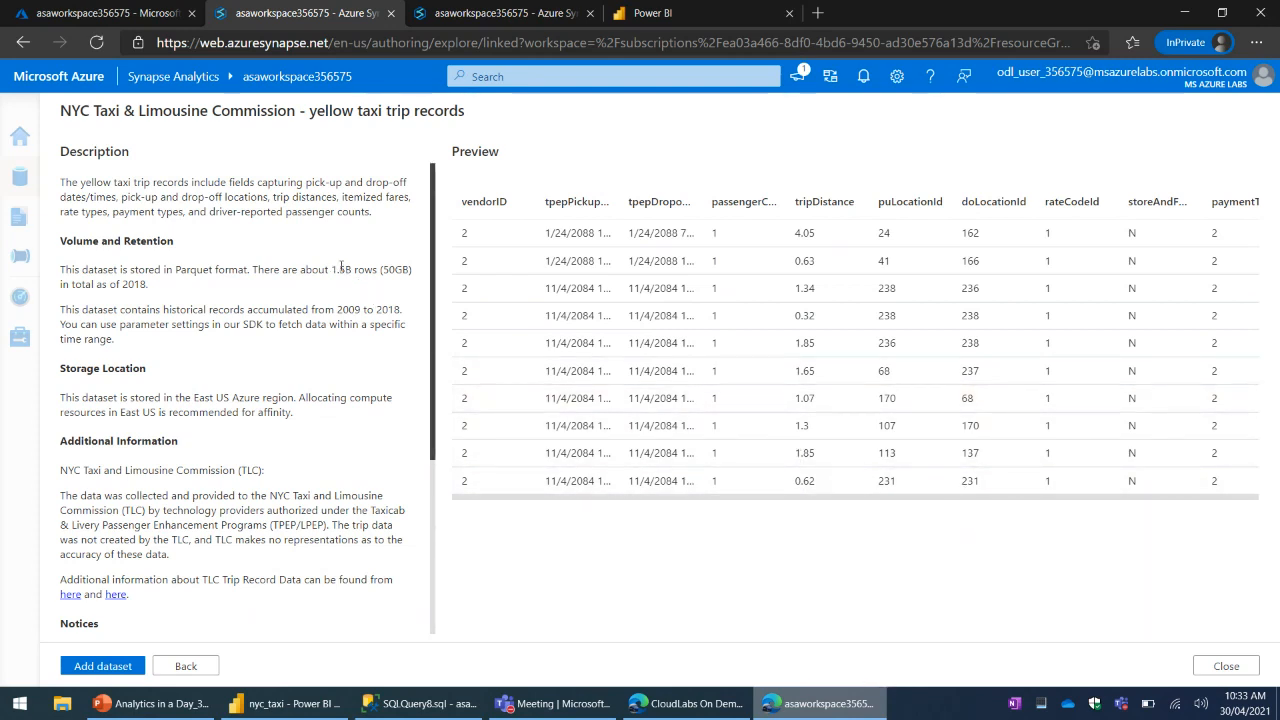
double_click(350, 269)
click(330, 315)
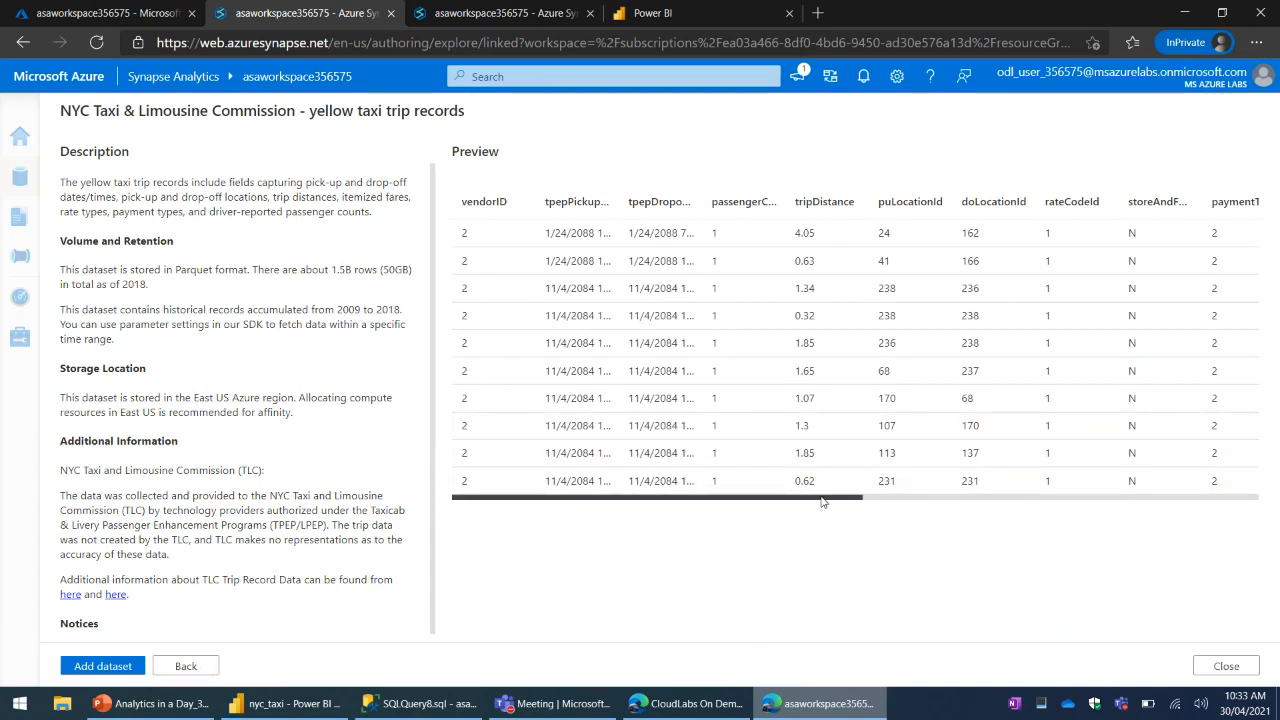
click(183, 665)
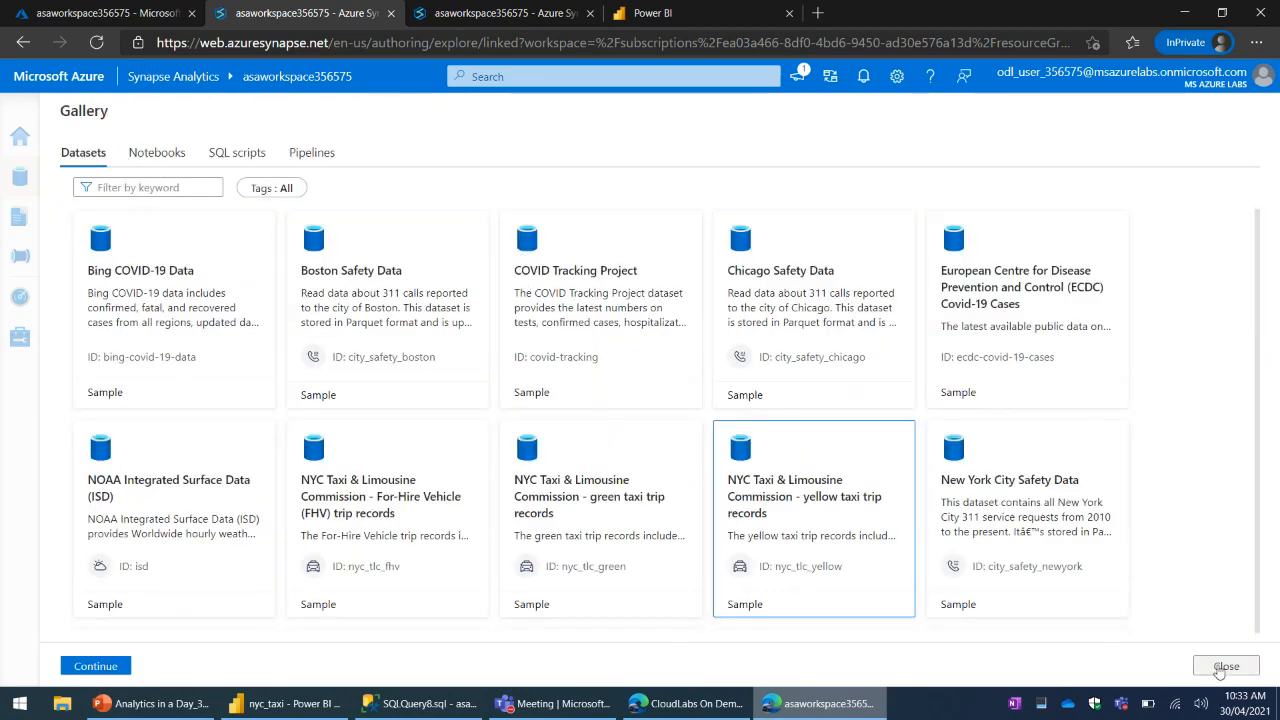
- Close the gallery and expand Sample Datasets under Azure Blob Storage
click(215, 285)
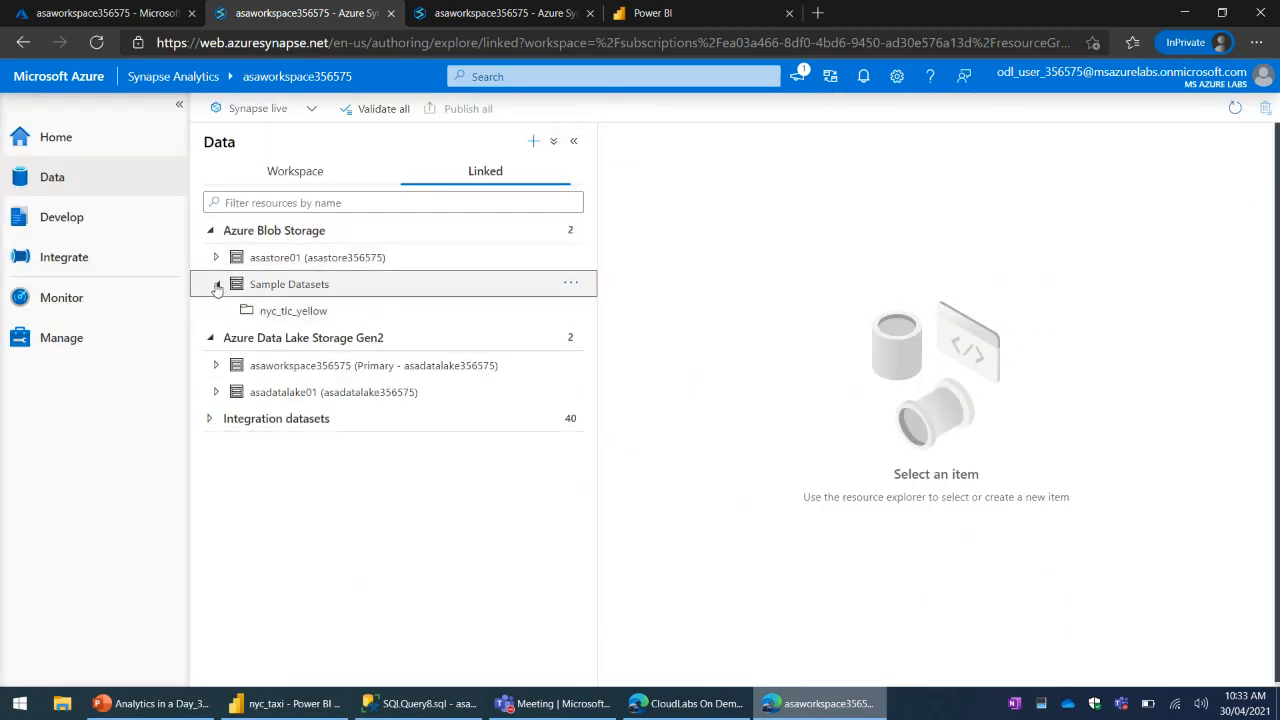
click(215, 286)
click(215, 286)
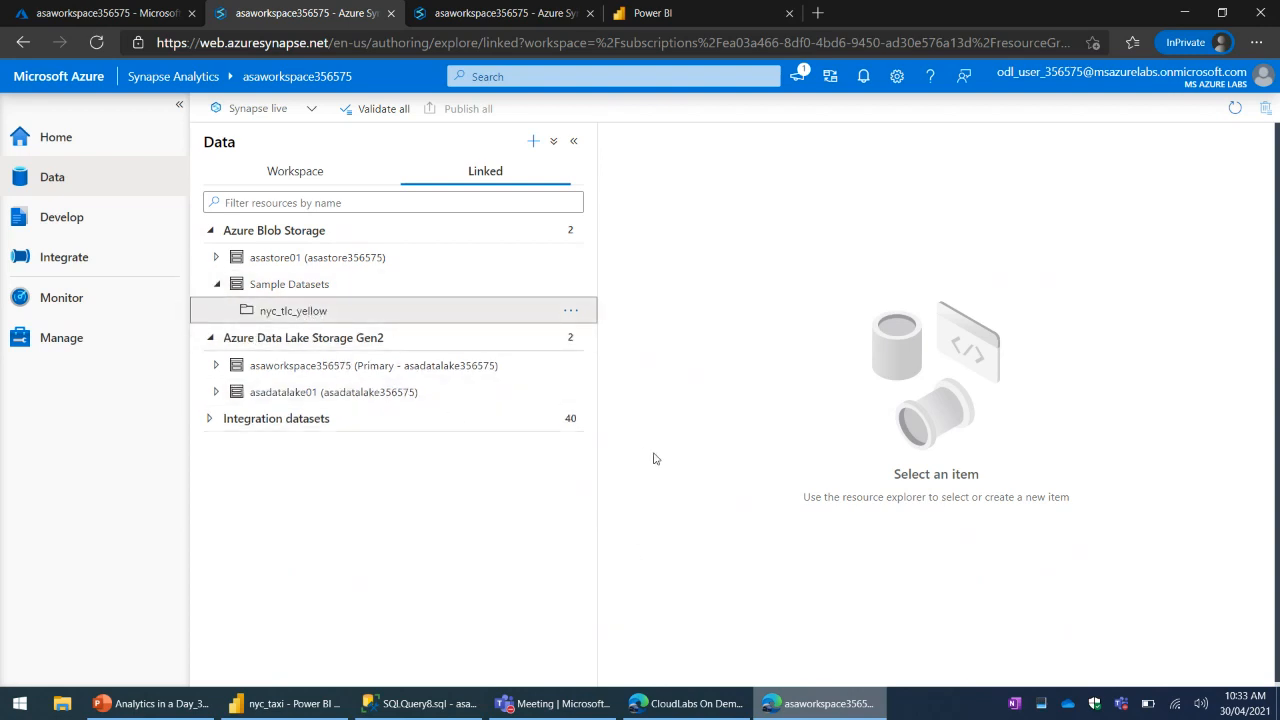
- Generate a new SQL script that selects the top 100 rows of nyc_tlc_yellow, and hide the script's properties
click(570, 314)
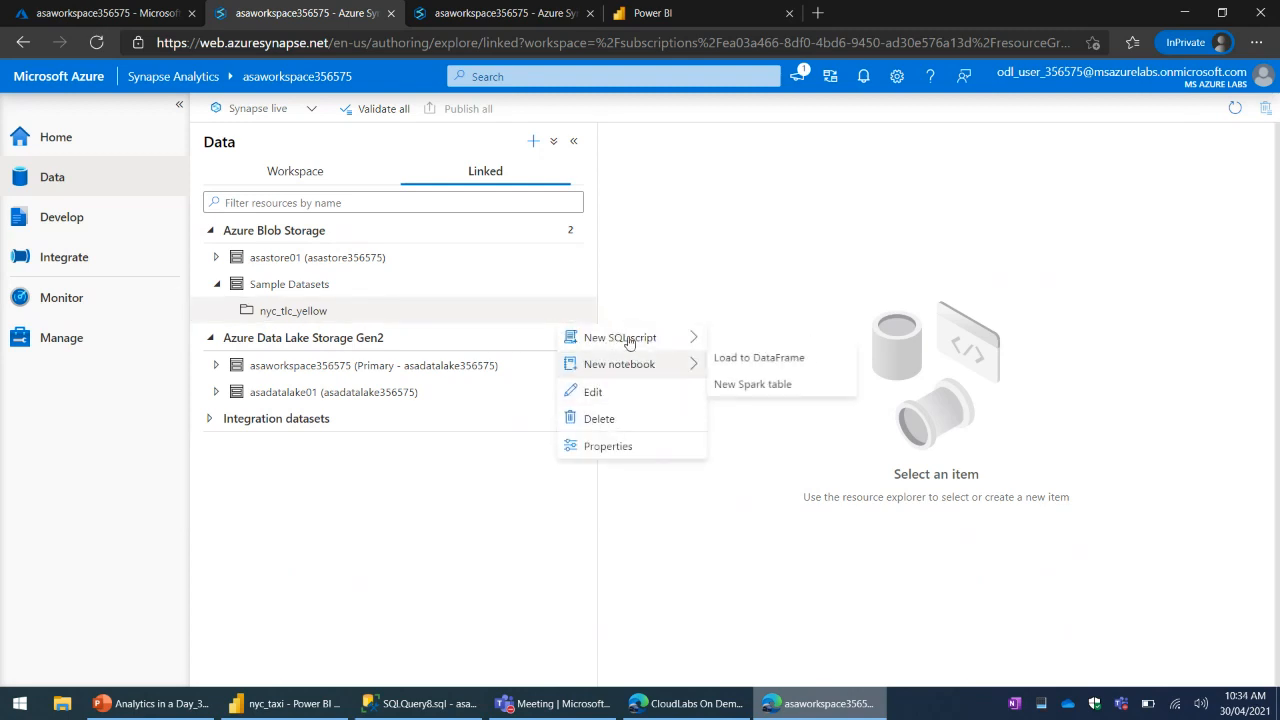
mouse_move(628, 343)
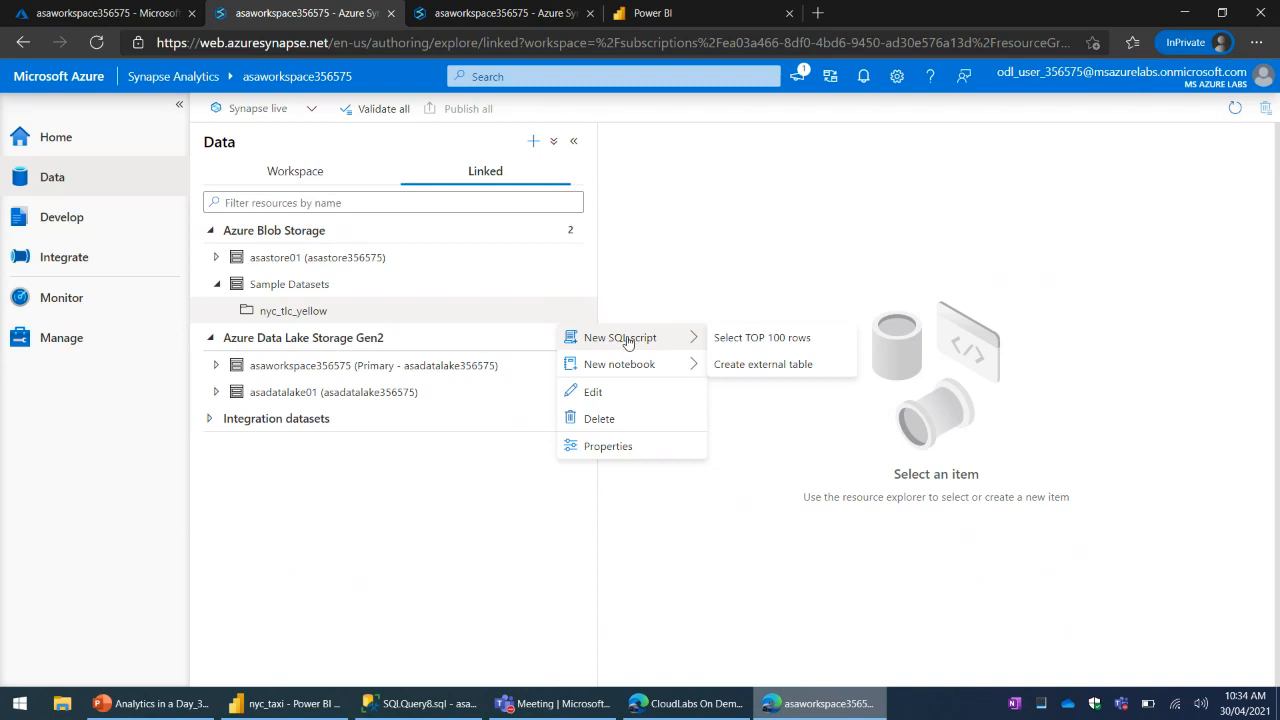
click(741, 338)
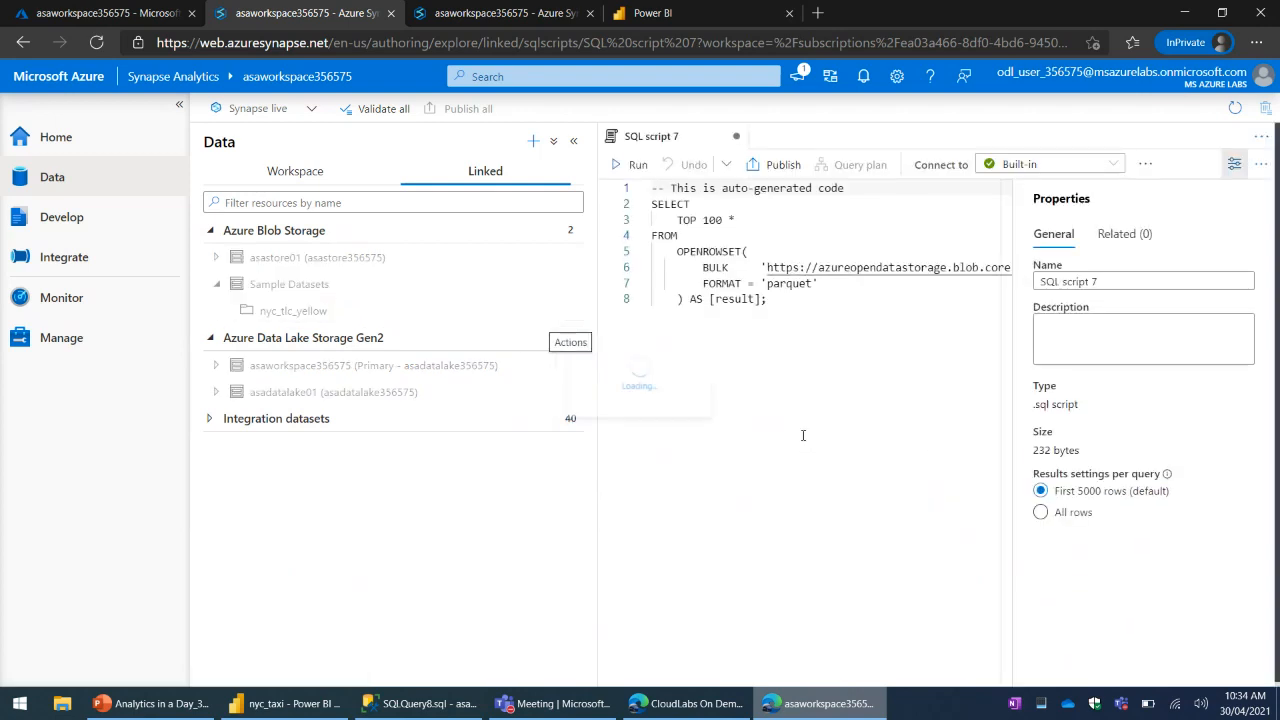
click(1236, 170)
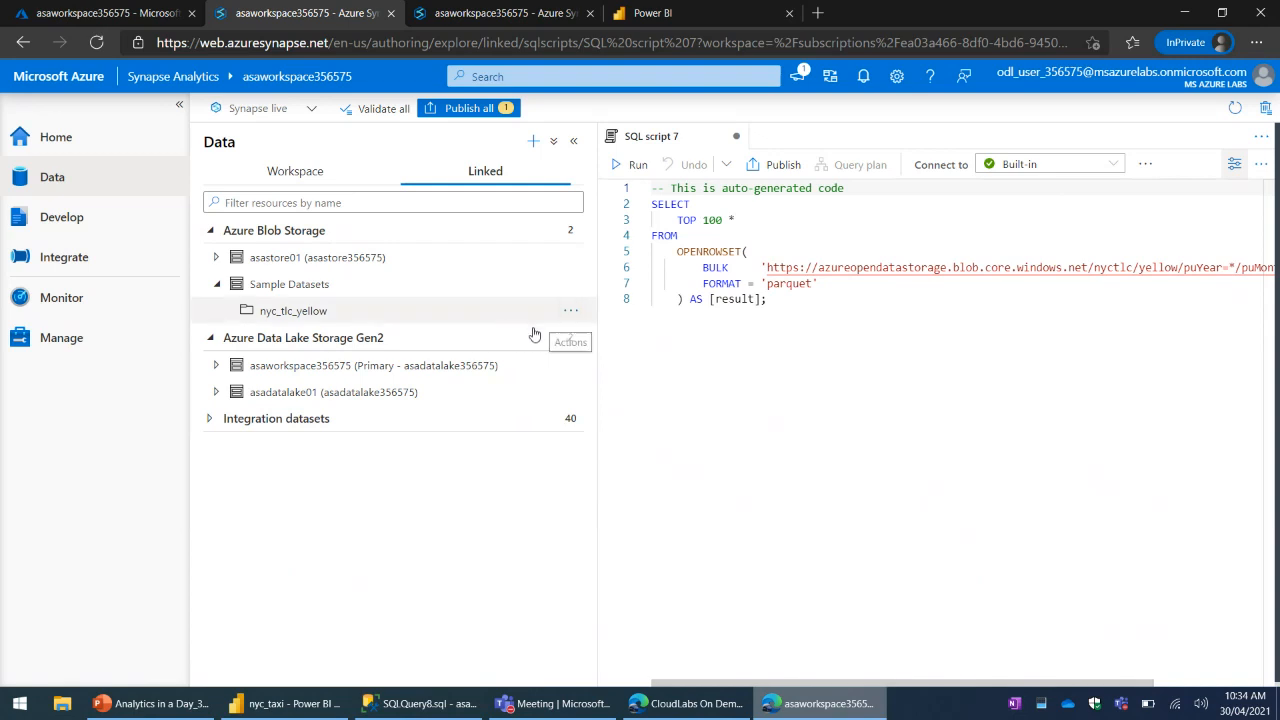
- Generate a SQL script creating external table ny_taxi from nyc_tlc_yellow in the SQLOnDemand01 database, and hide the script's properties
click(572, 314)
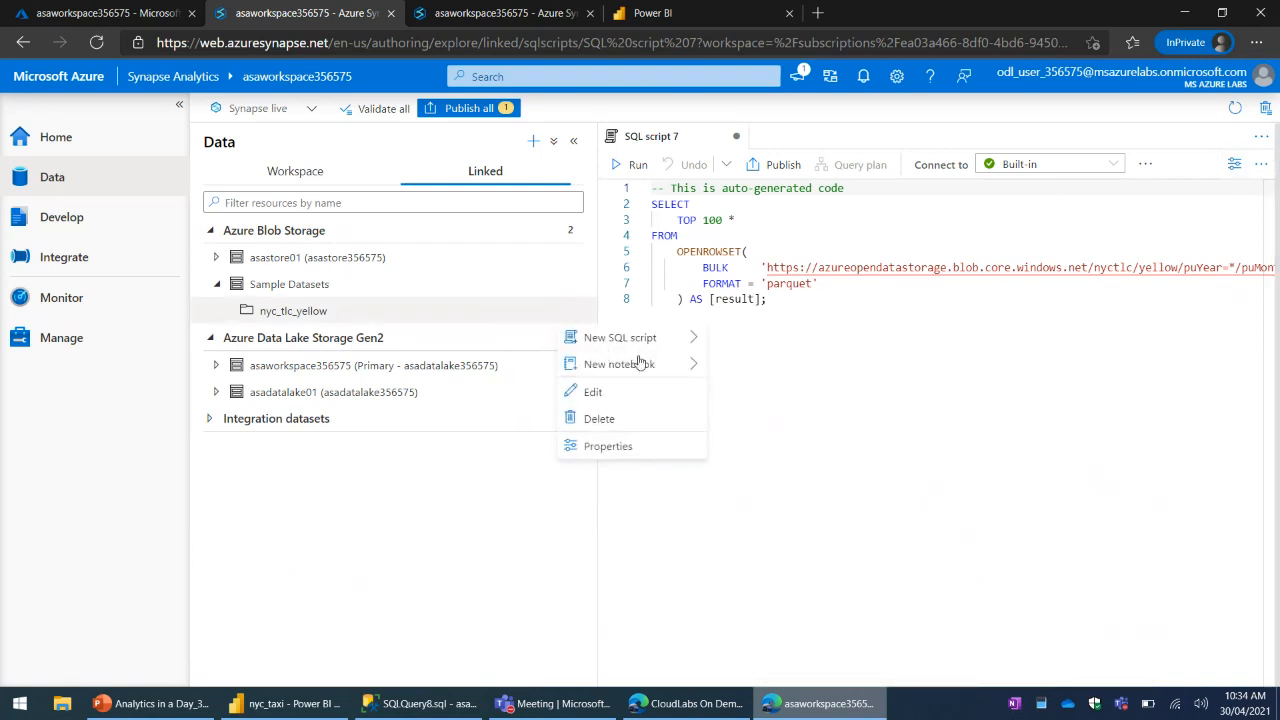
click(785, 368)
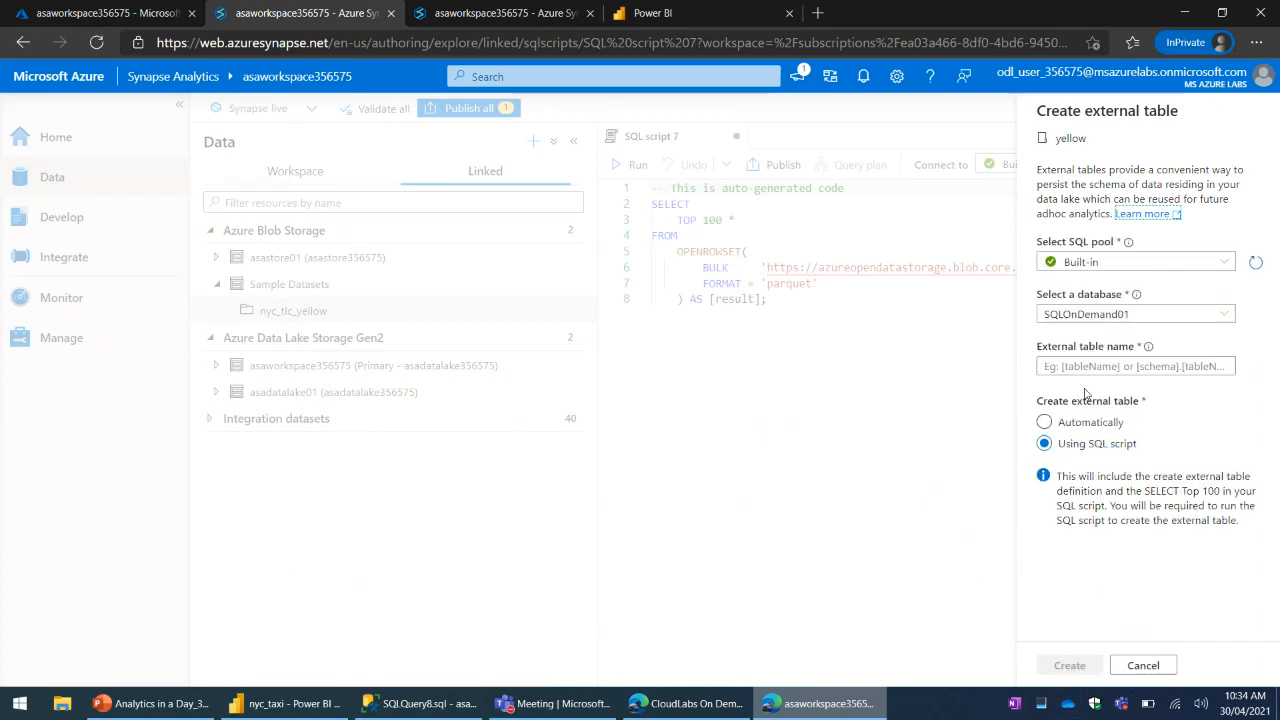
click(1108, 366)
text(db)
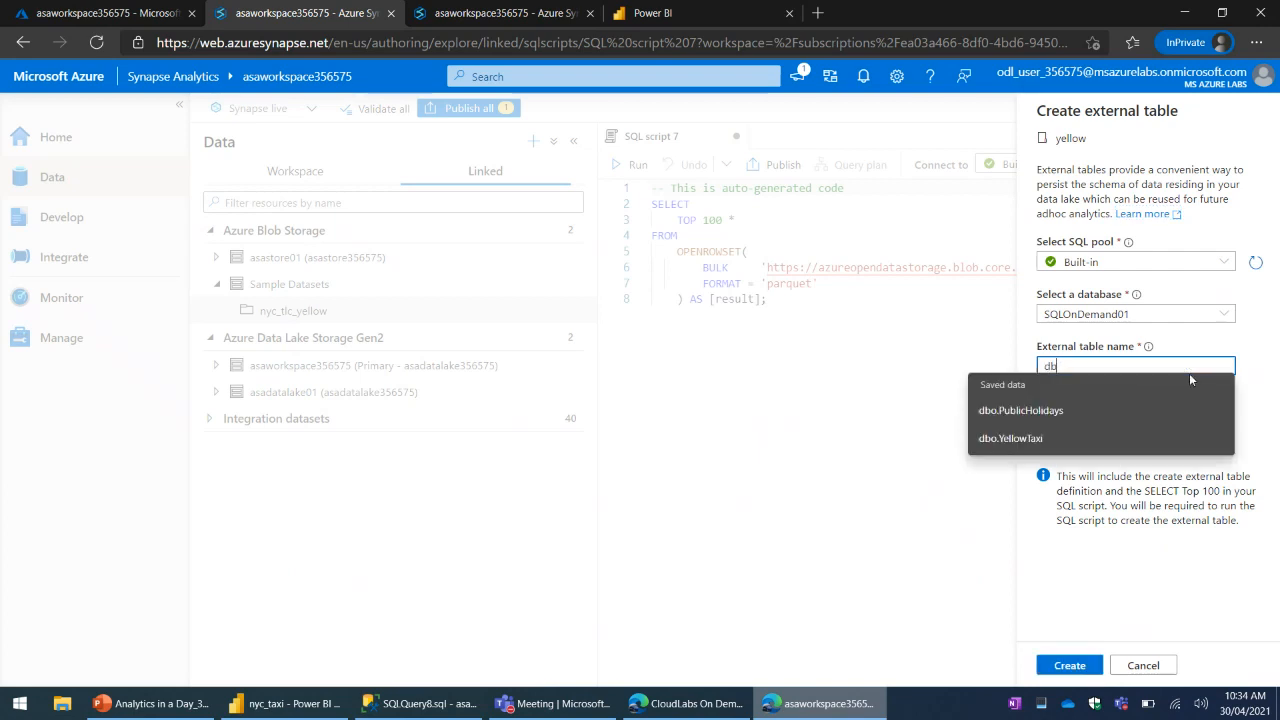
key(BackSpace)
key(BackSpace)
text(ny)
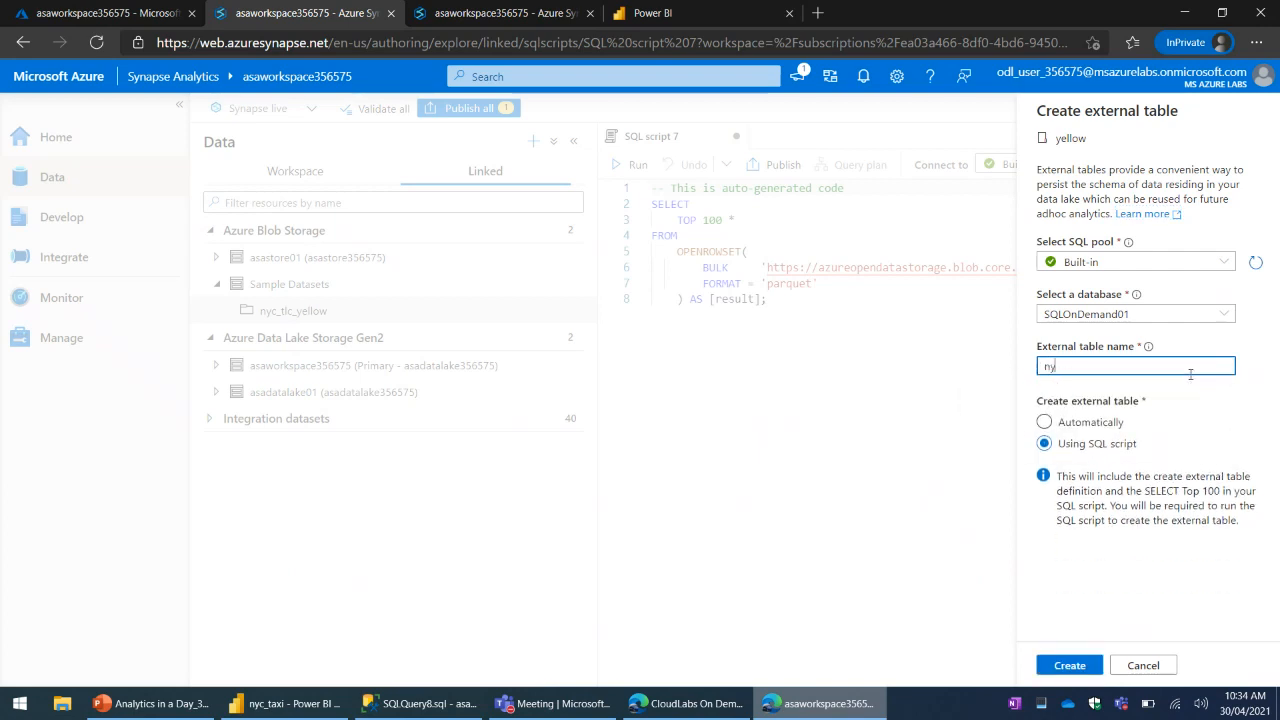
text(taxo)
click(1072, 670)
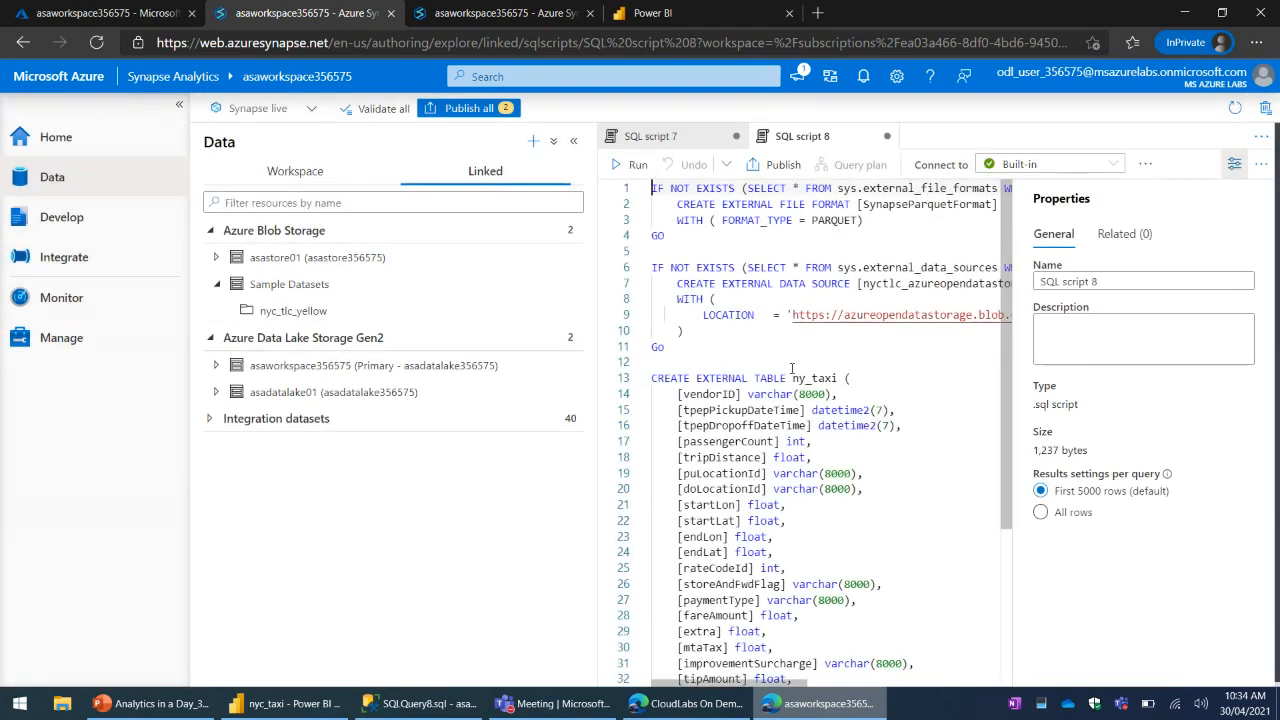
click(1234, 164)
- Examine the column definitions, external data source and location statements in the generated ny_taxi script
click(983, 472)
scroll(983, 472, down, 7)
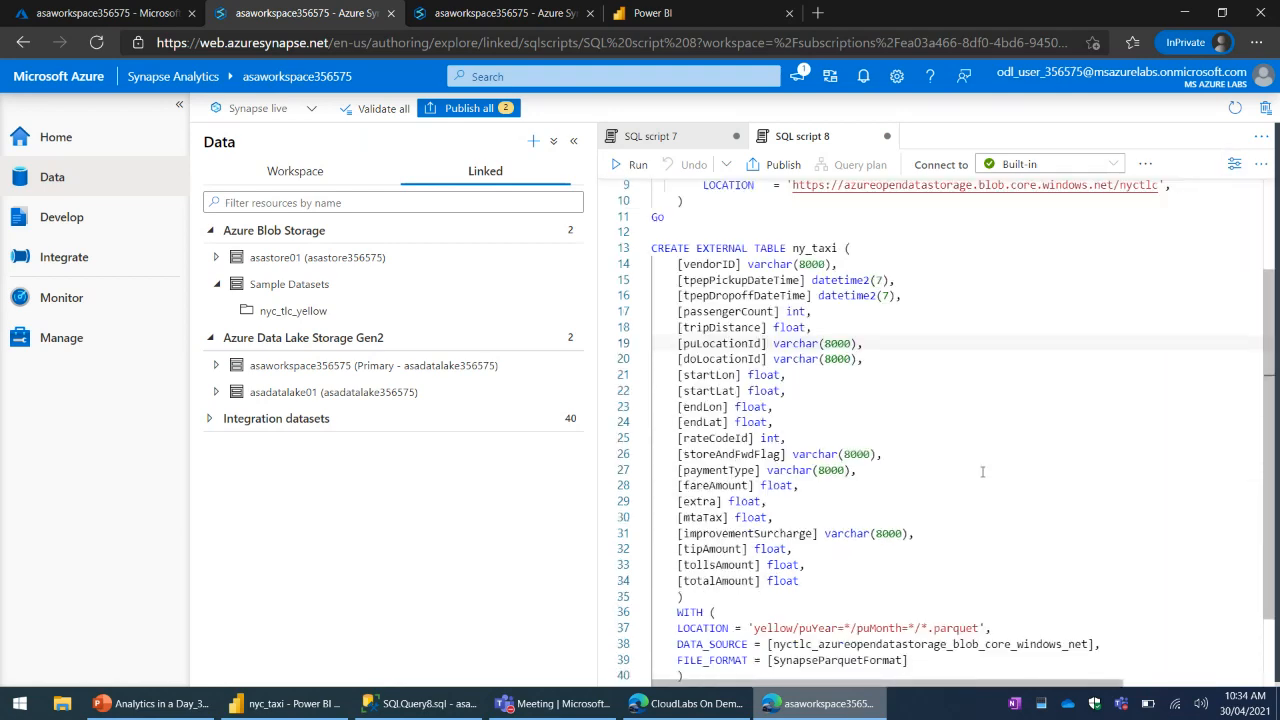
scroll(808, 352, up, 4)
drag(696, 313, 873, 594)
scroll(720, 288, up, 2)
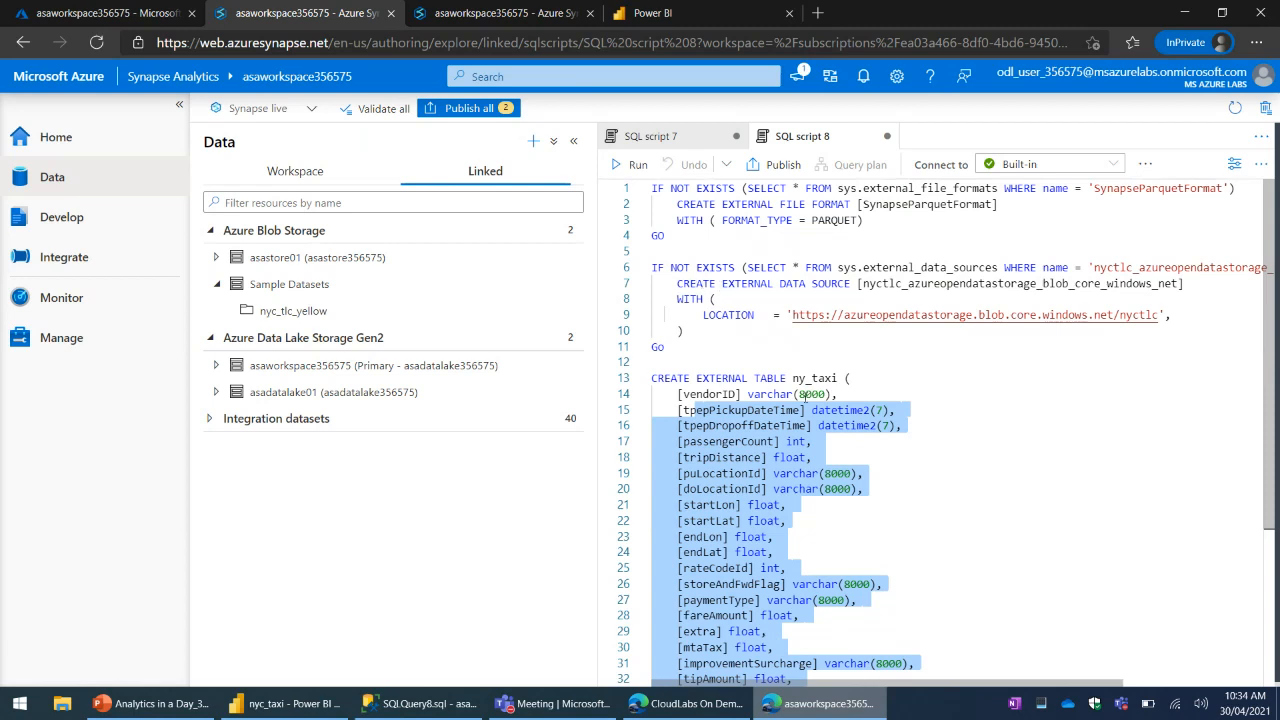
drag(701, 283, 1039, 323)
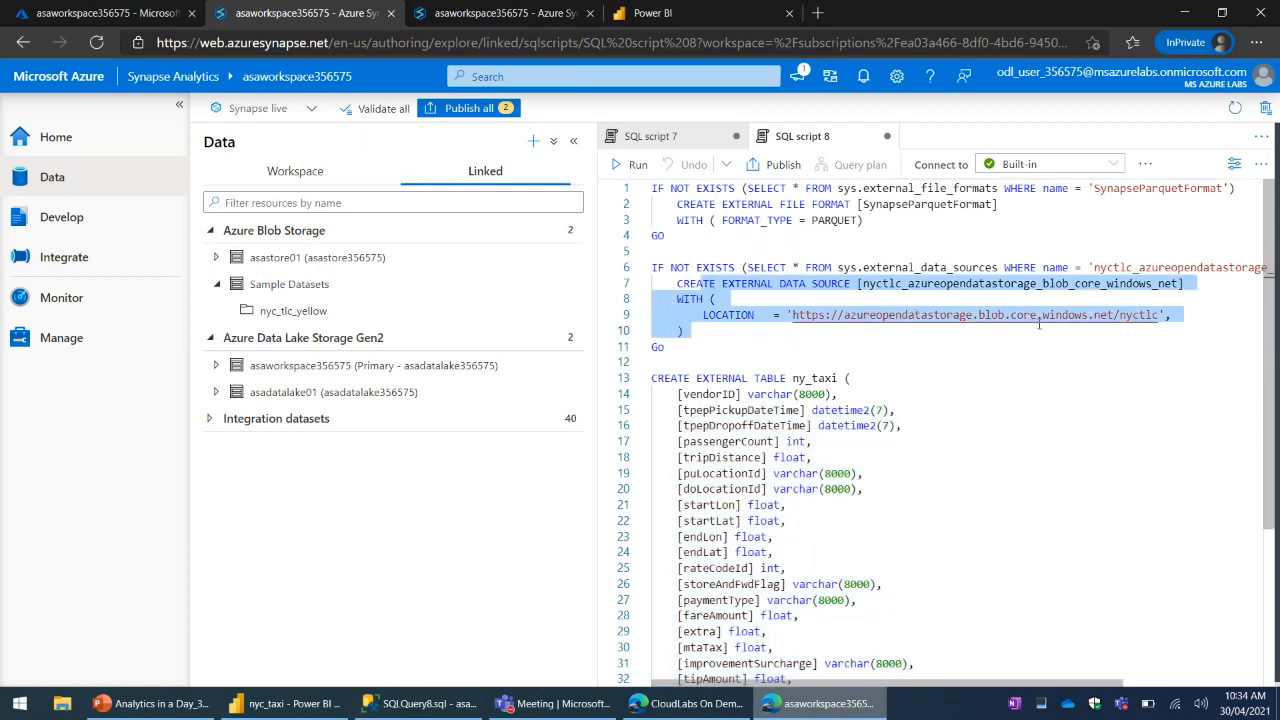
click(1104, 405)
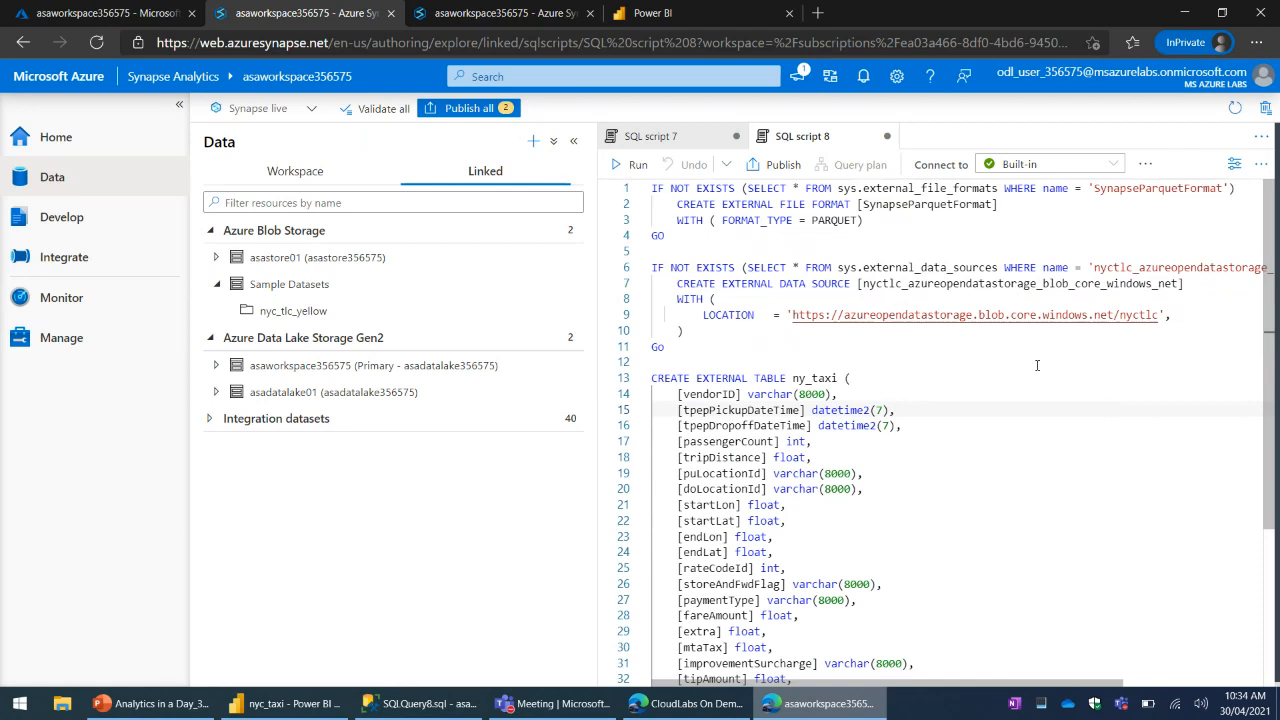
- Run the top 100 rows query in SQL script 7 and enlarge its results area
click(652, 136)
click(745, 220)
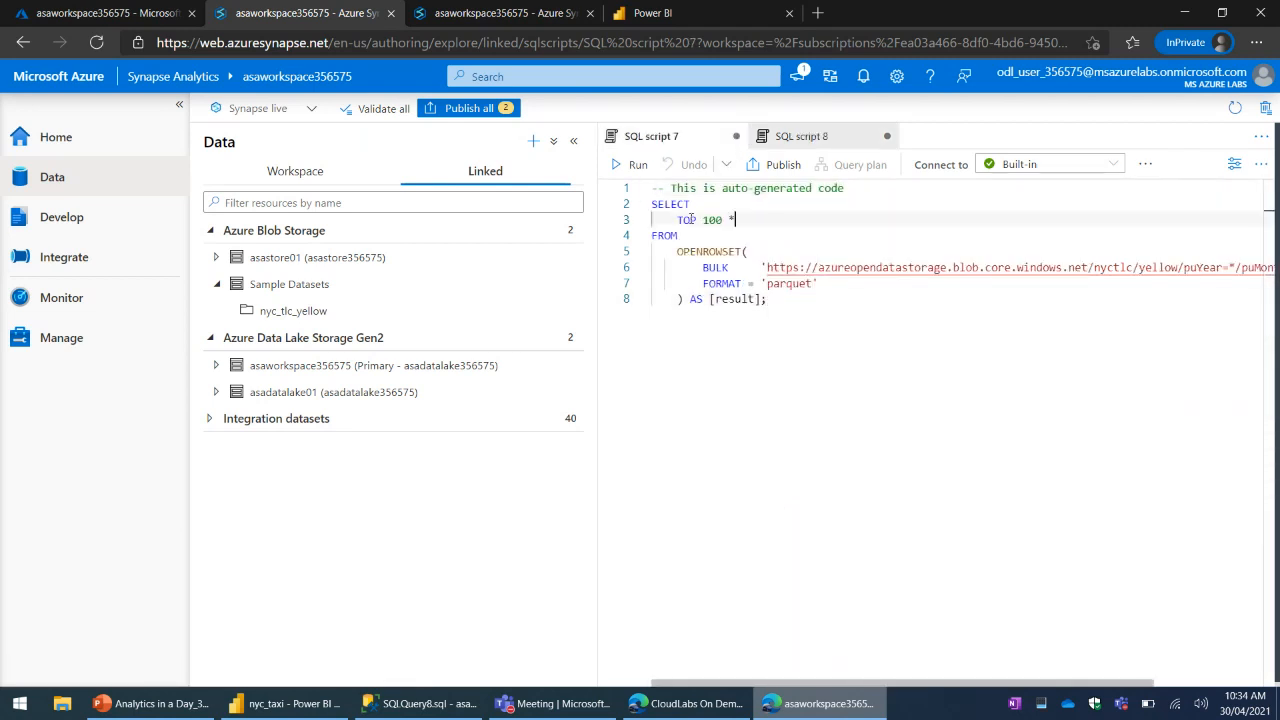
click(634, 168)
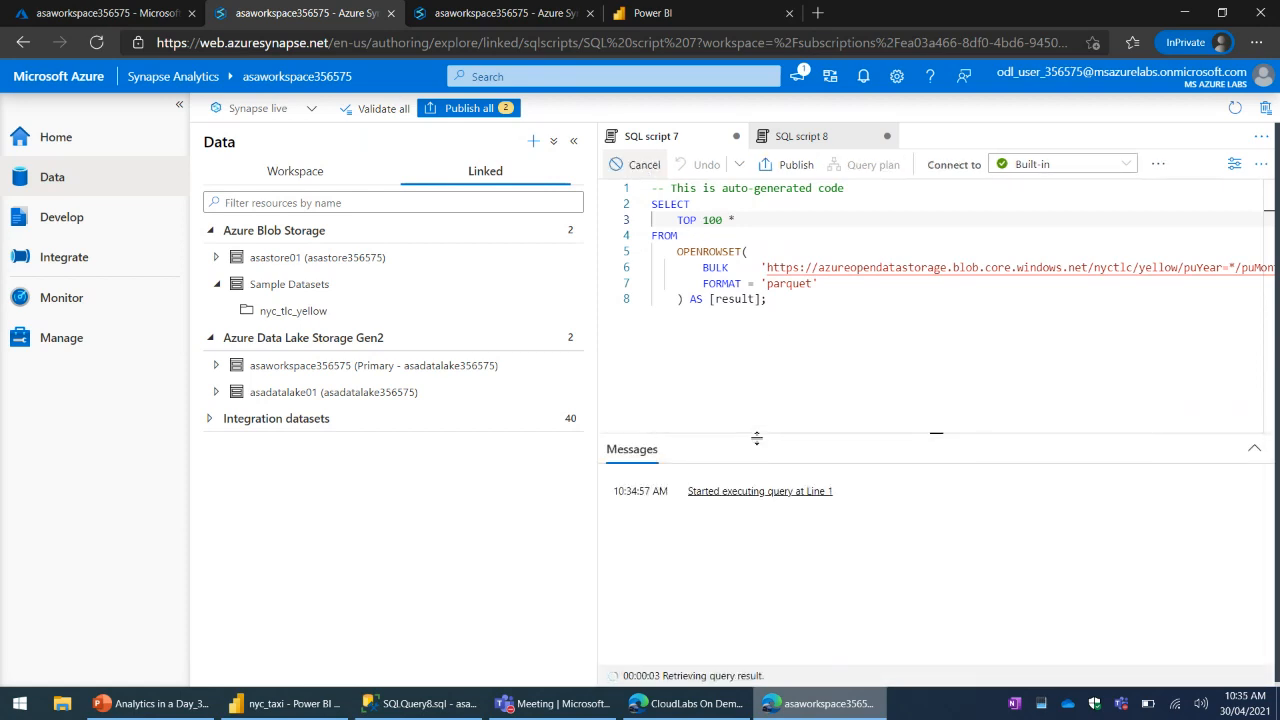
drag(757, 437, 820, 354)
click(820, 354)
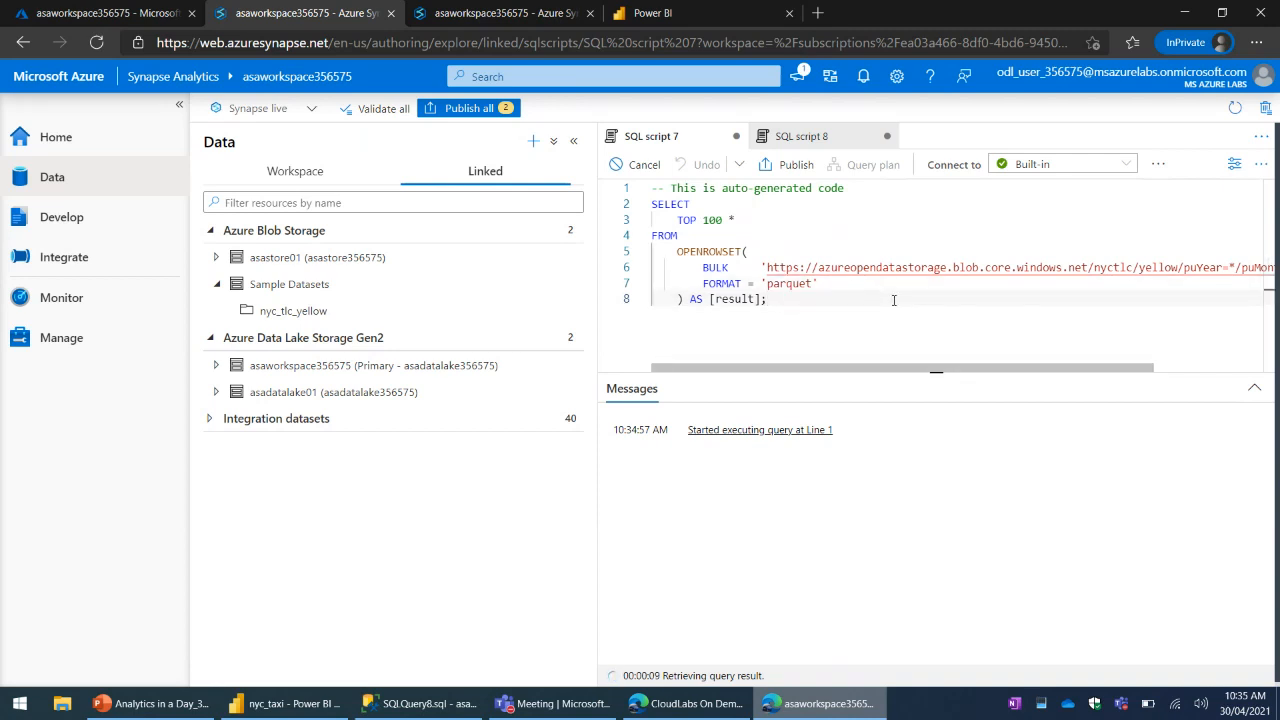
click(849, 282)
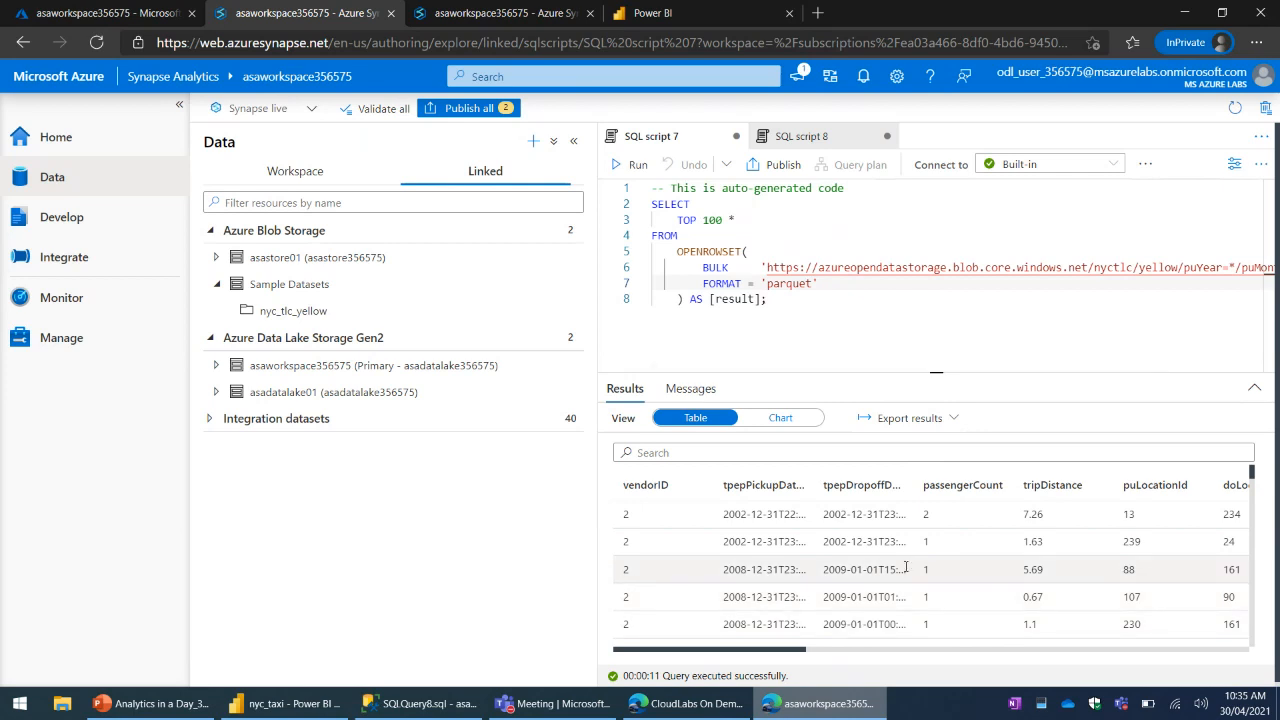
- Look through the query's returned rows and narrow the Data pane to give the script more width
scroll(906, 564, down, 1)
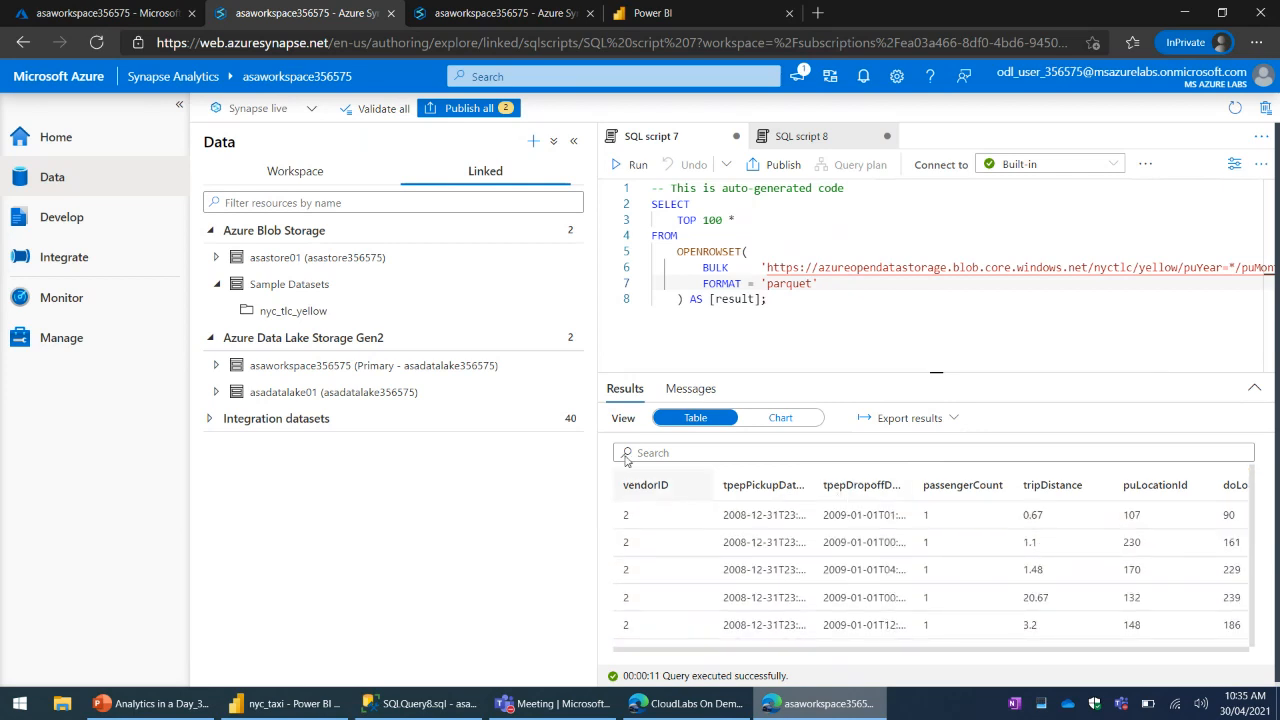
drag(597, 336, 405, 336)
click(586, 322)
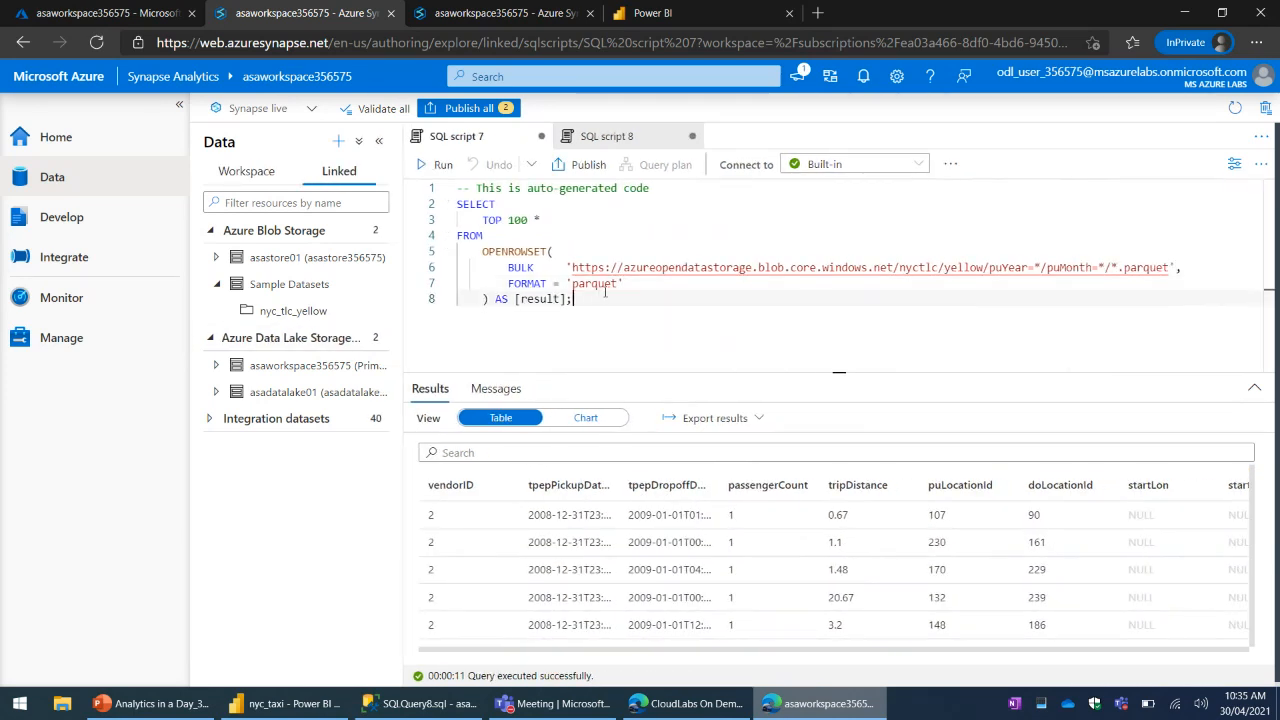
- Copy the SELECT query into a new query on the SQLOnDemand01 database in SQL Server Management Studio
drag(586, 322, 452, 205)
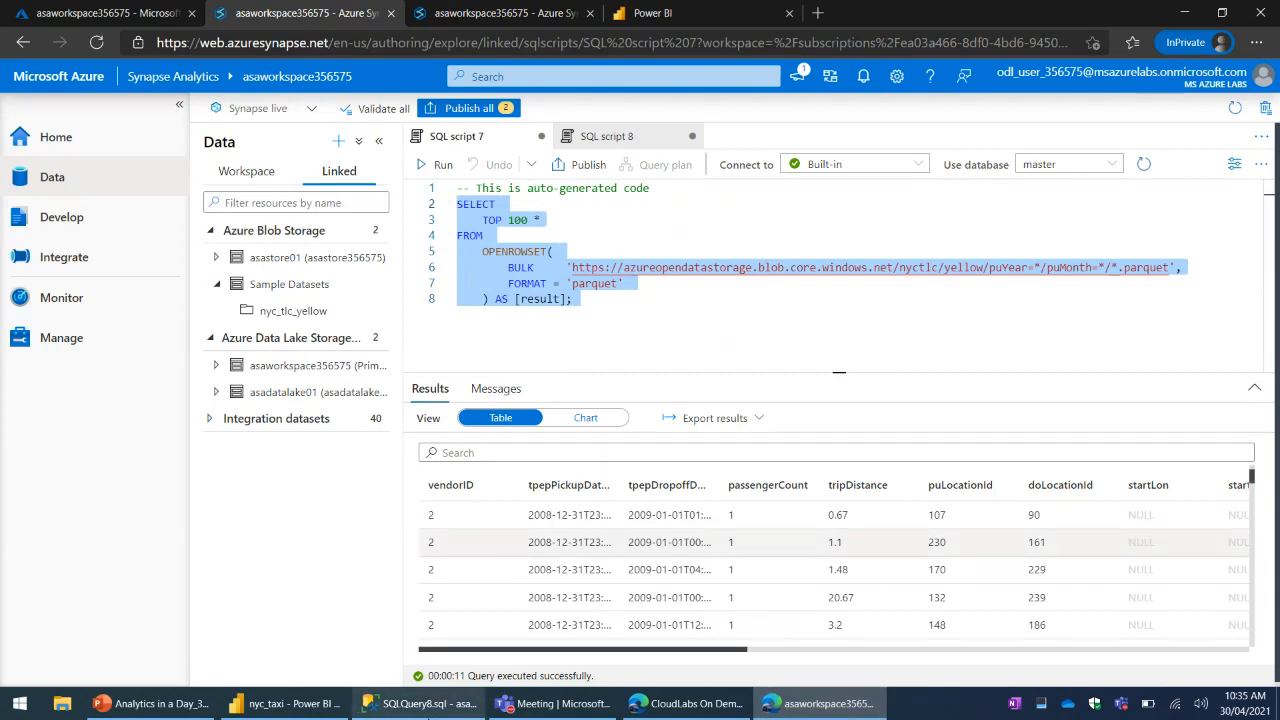
click(428, 704)
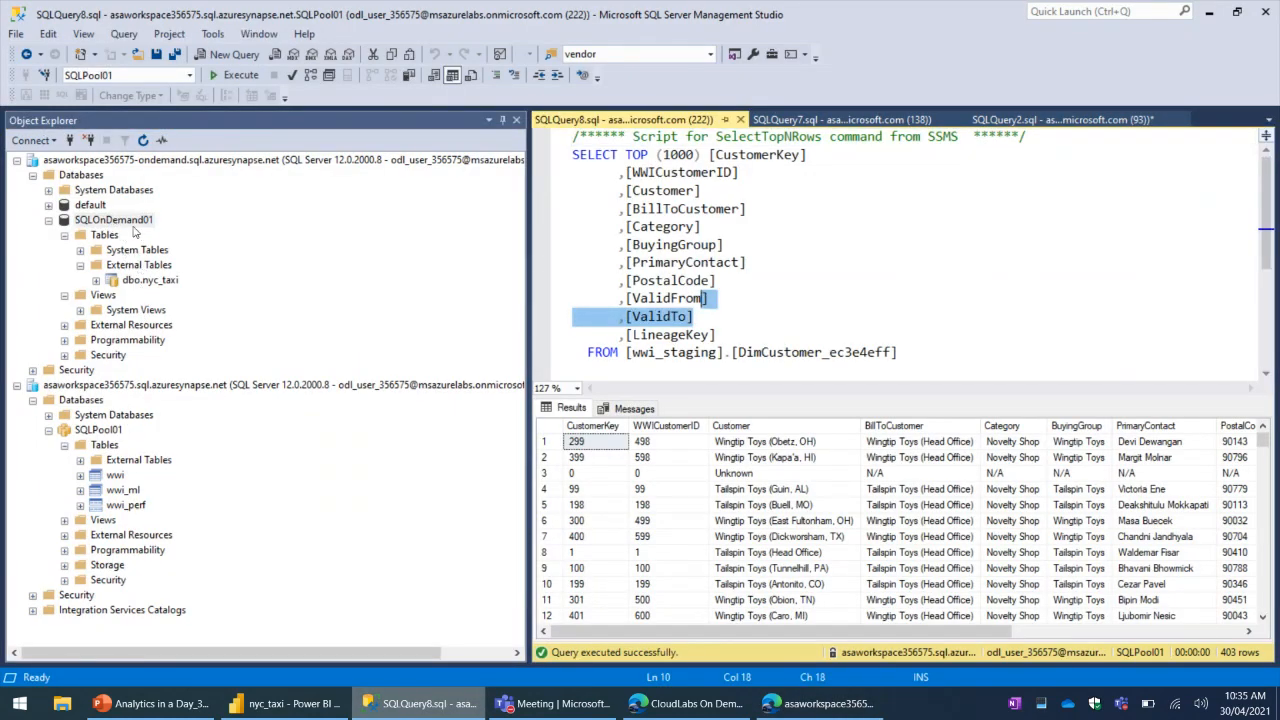
click(134, 222)
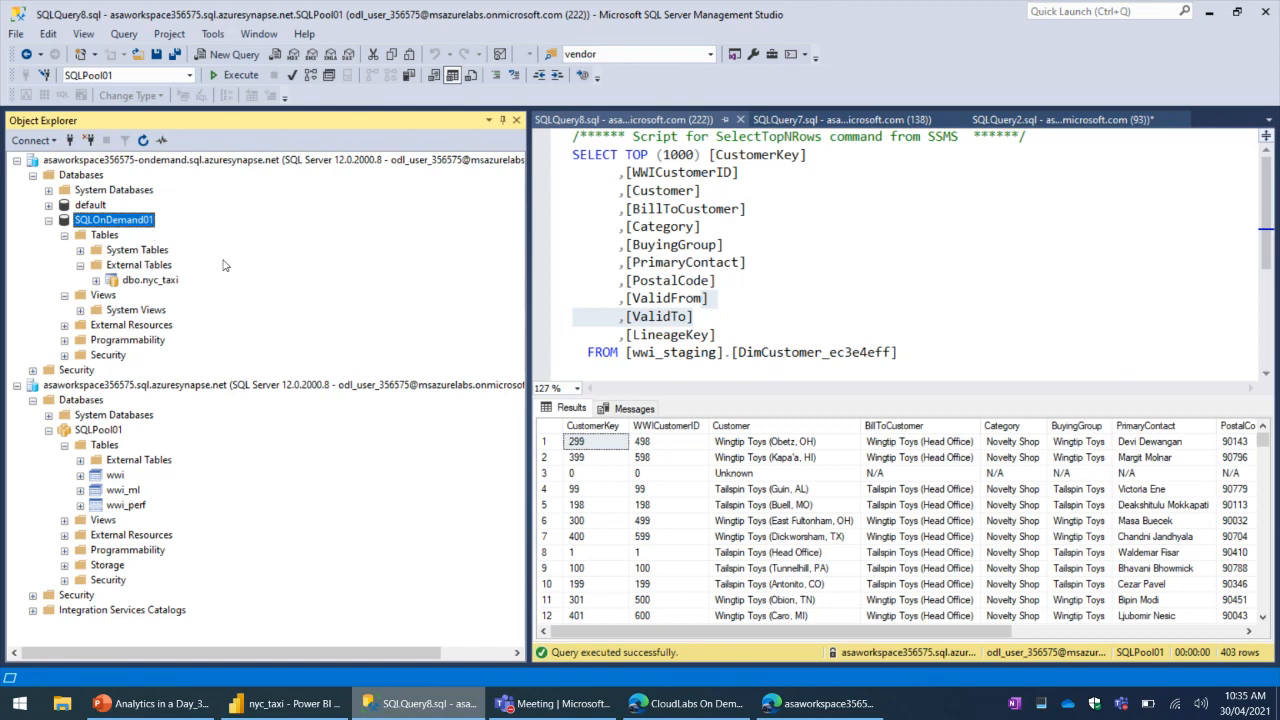
right_click(131, 221)
click(196, 241)
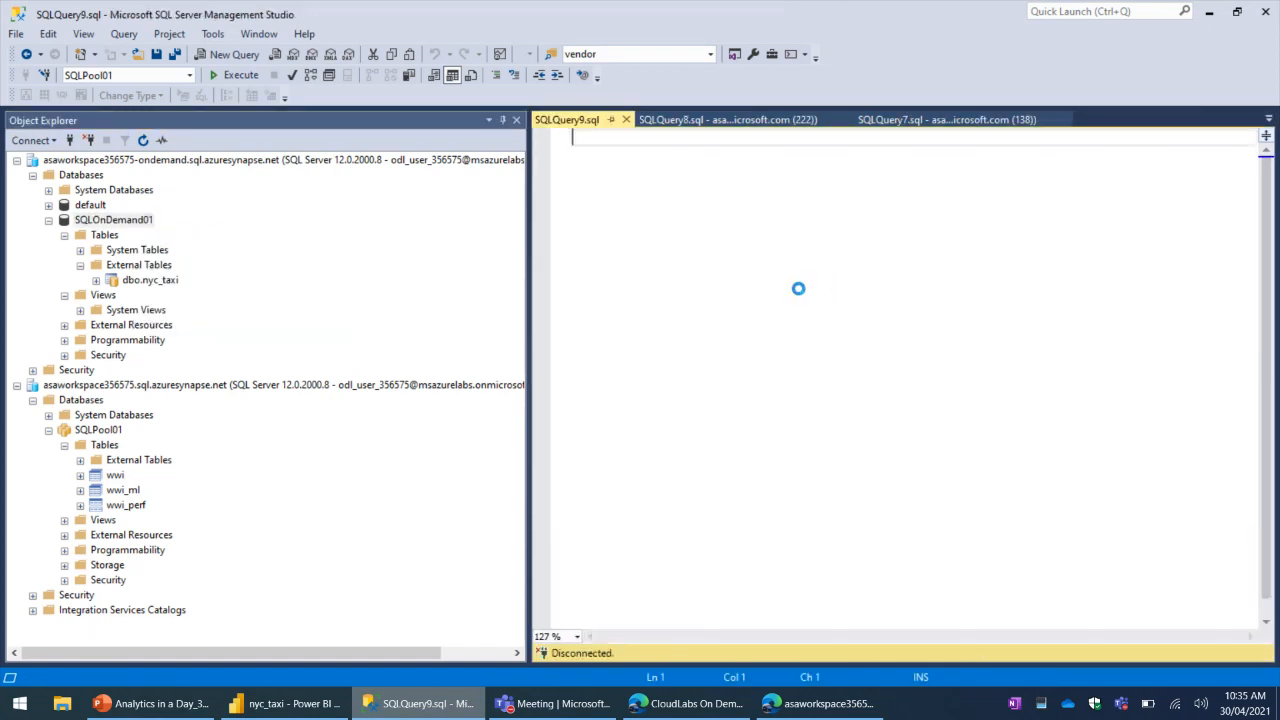
key(ctrl+v)
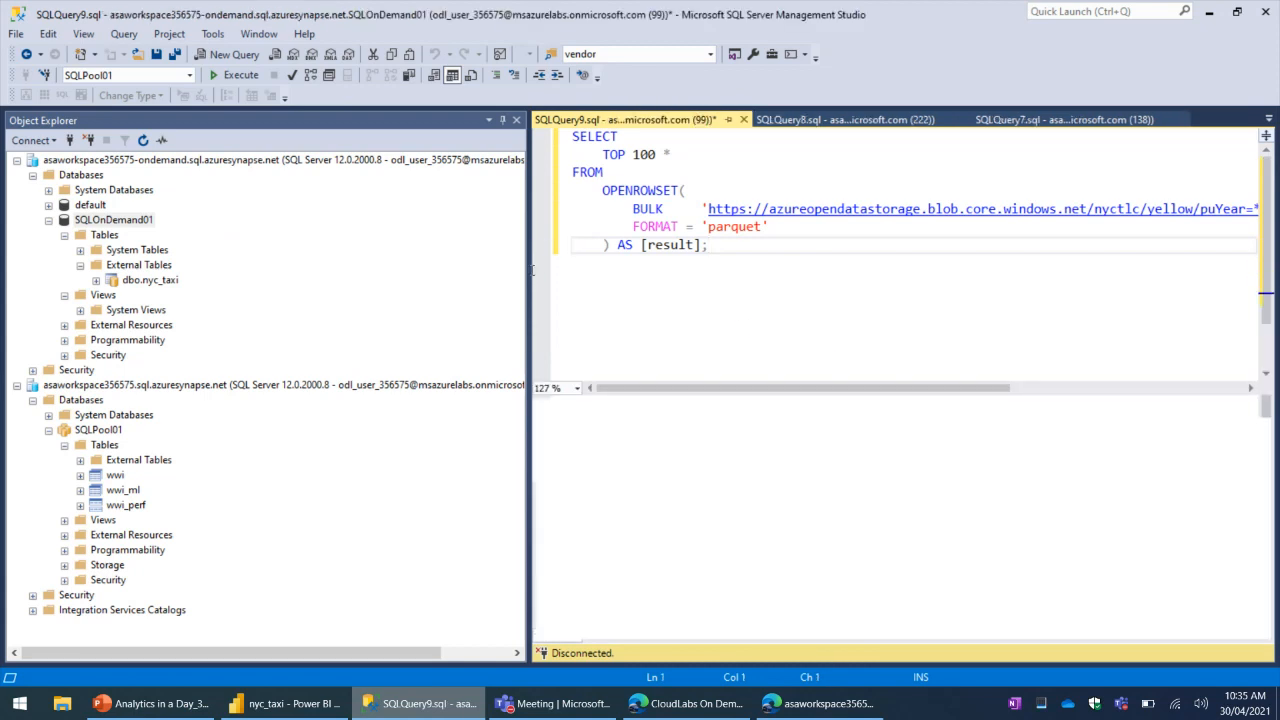
- Execute the pasted query, narrow the Object Explorer, and compare the output with the results in Synapse Studio
key(F5)
drag(531, 270, 318, 270)
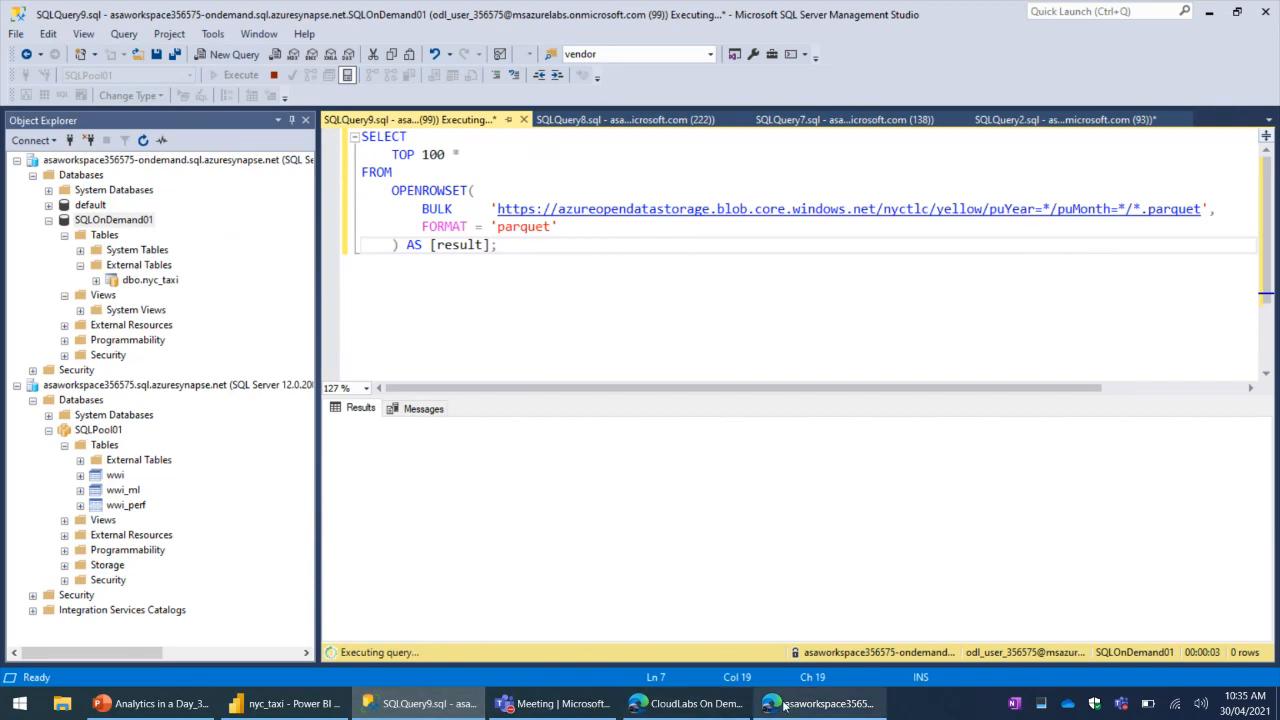
click(818, 703)
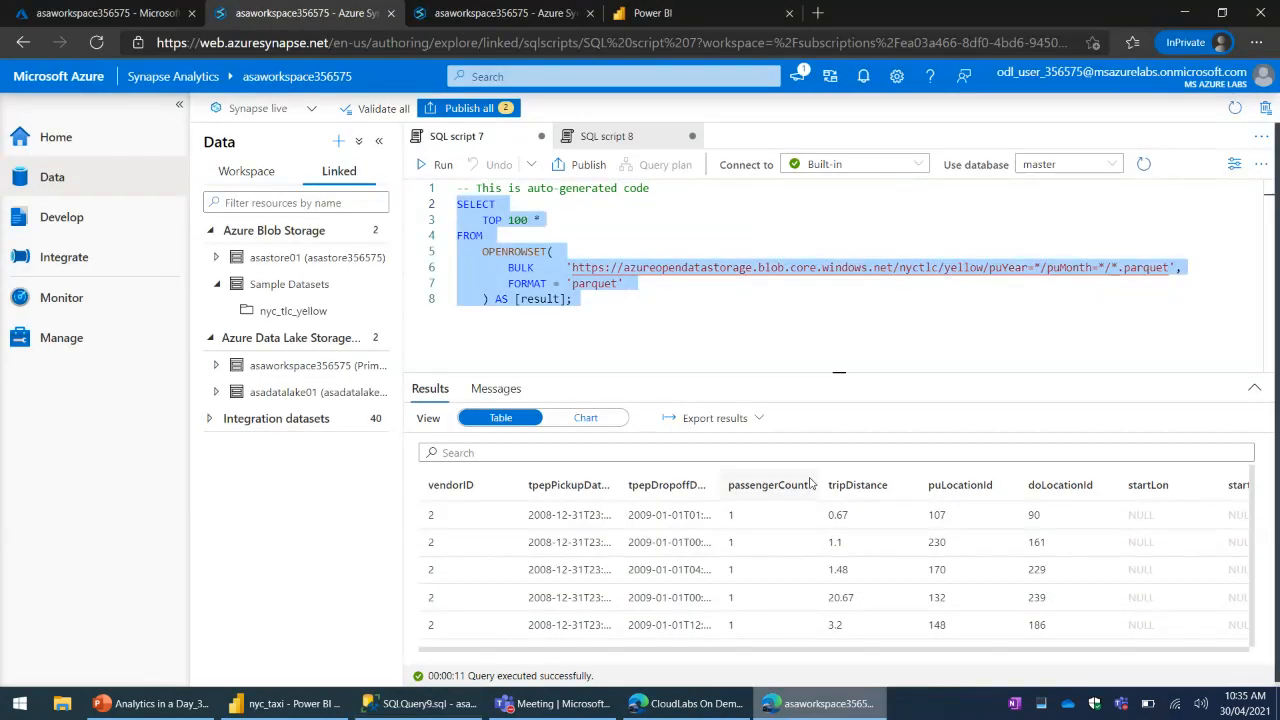
click(818, 328)
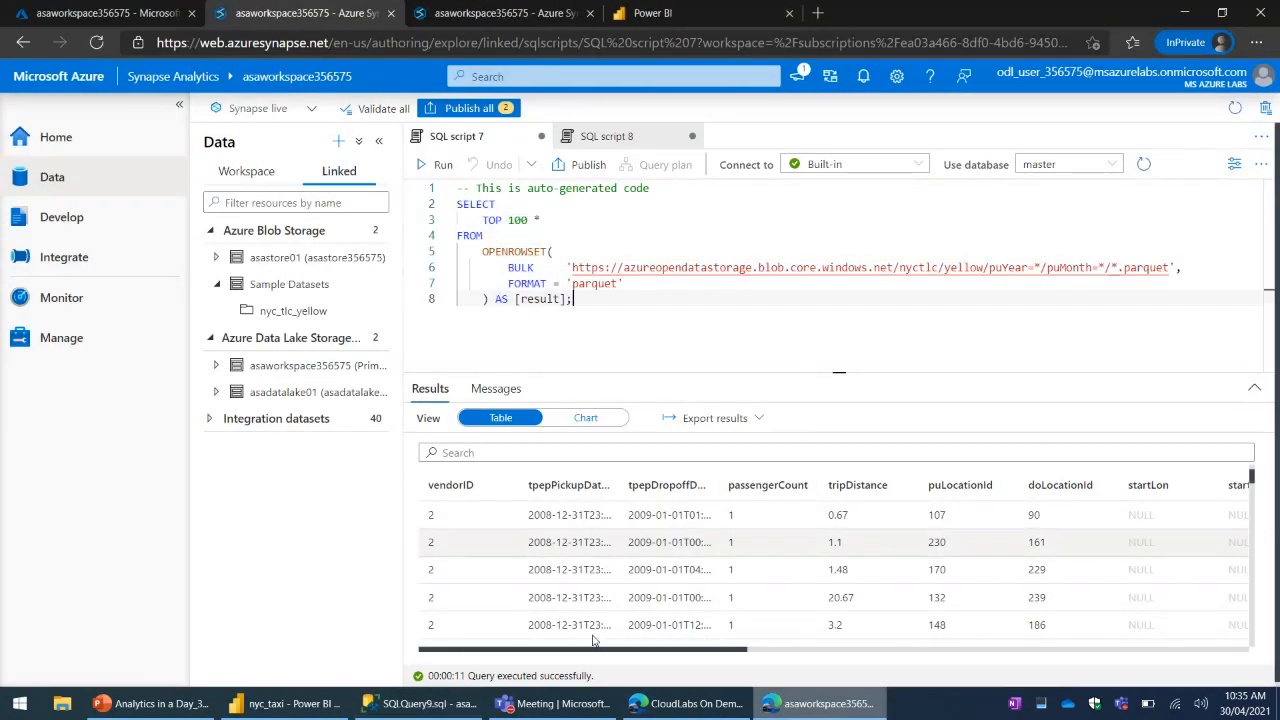
click(409, 703)
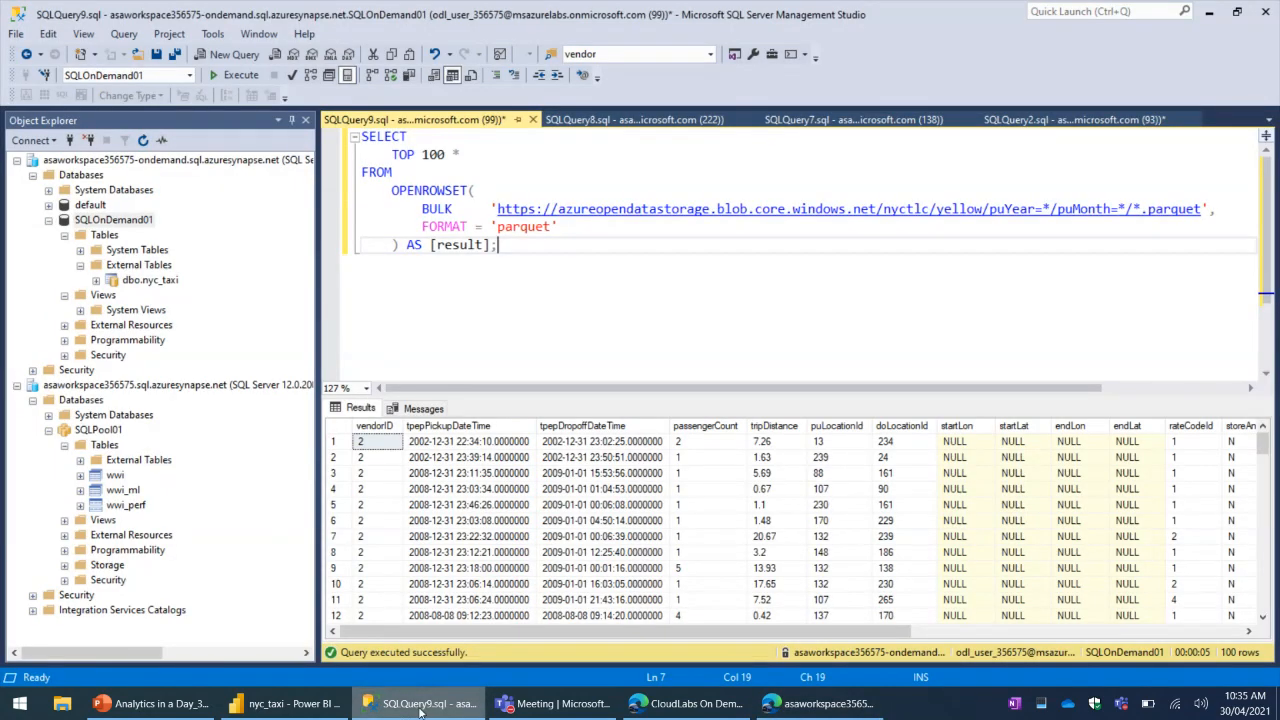
- Switch to Synapse Studio, replace TOP 100 * with COUNT(*) in SQL script 7, and run the query
click(823, 707)
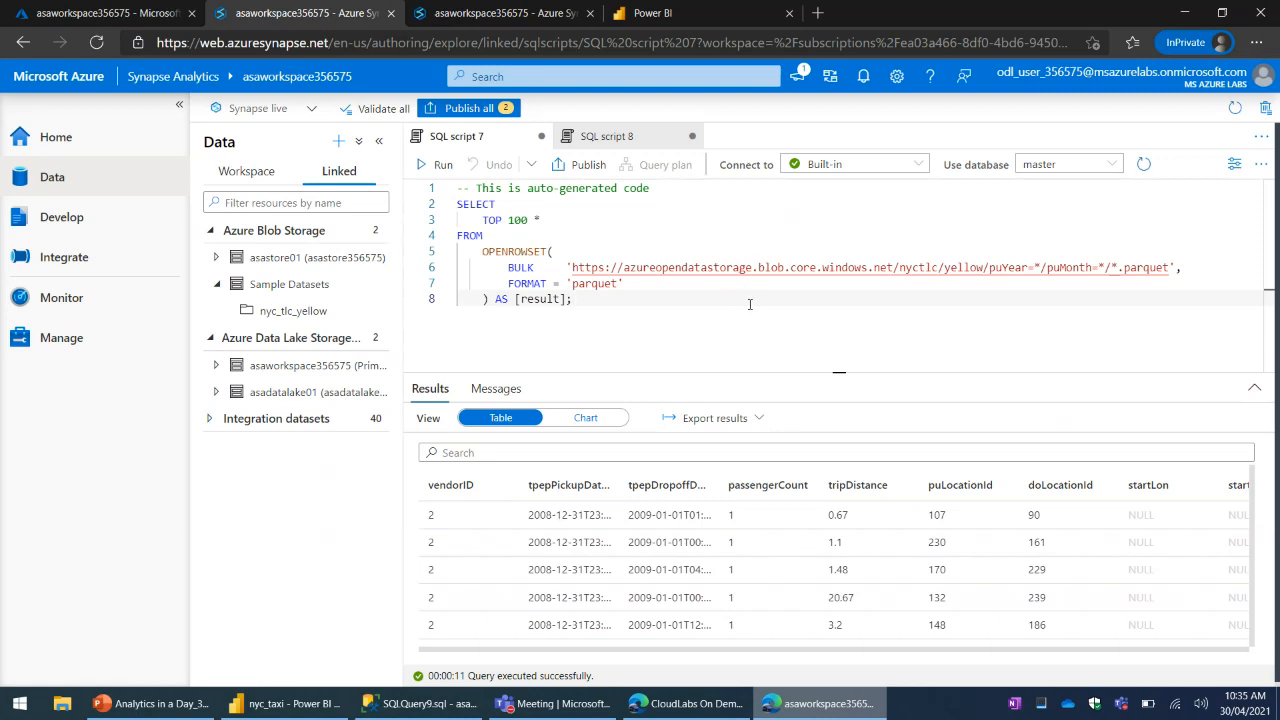
click(590, 220)
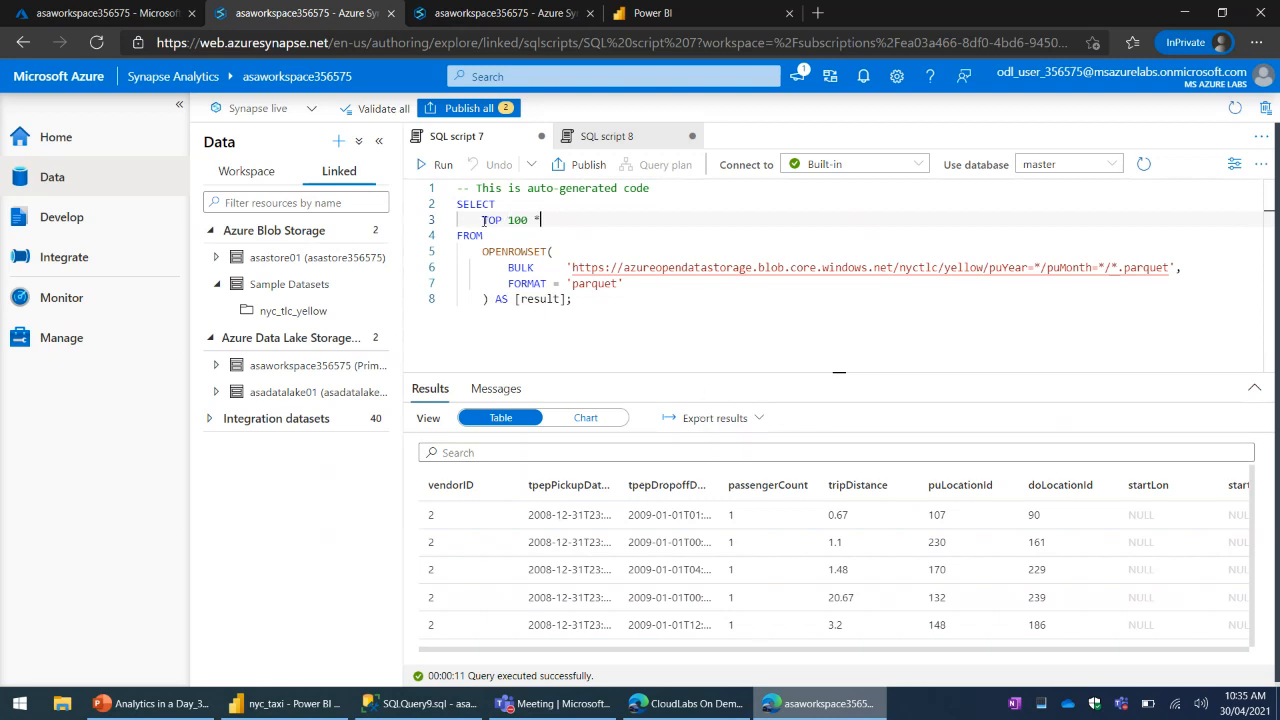
key(shift+End)
text(cOUNT(*))
click(655, 281)
key(shift+Return)
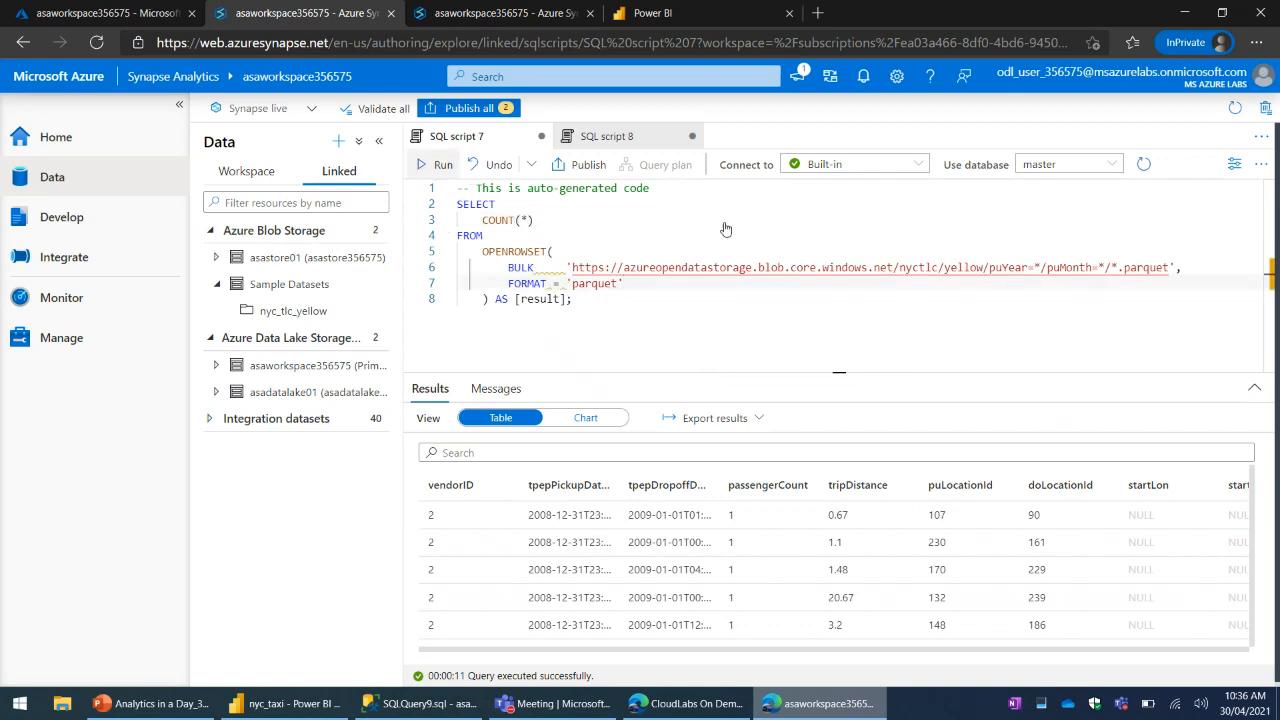
key(ctrl+a)
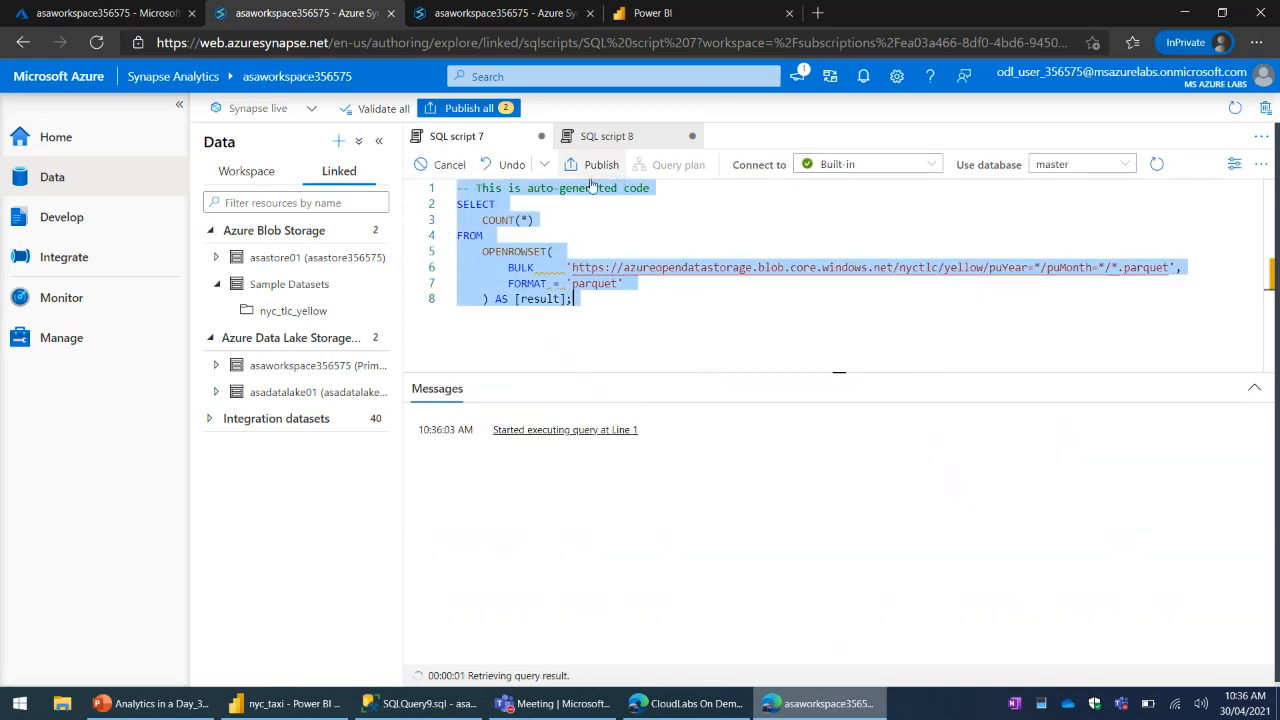
- Check SQL script 8, and generate another SQL script selecting the top 100 rows of nyc_tlc_yellow
click(612, 137)
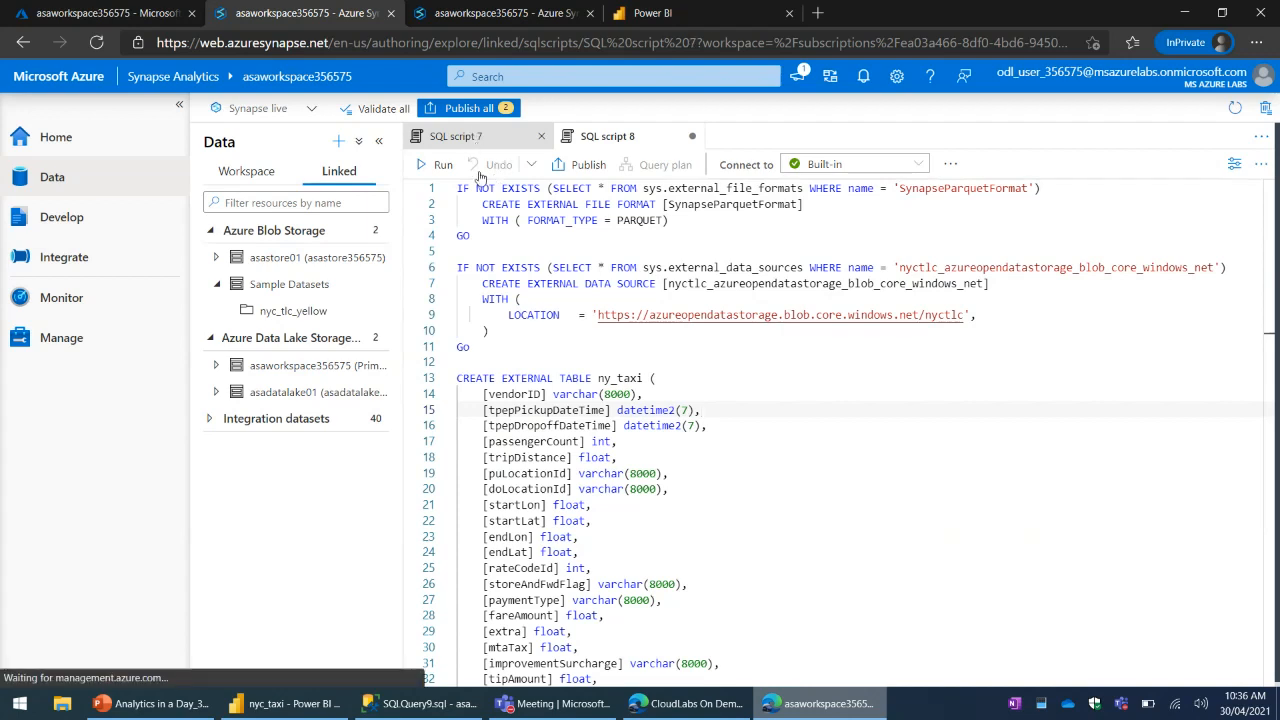
click(473, 139)
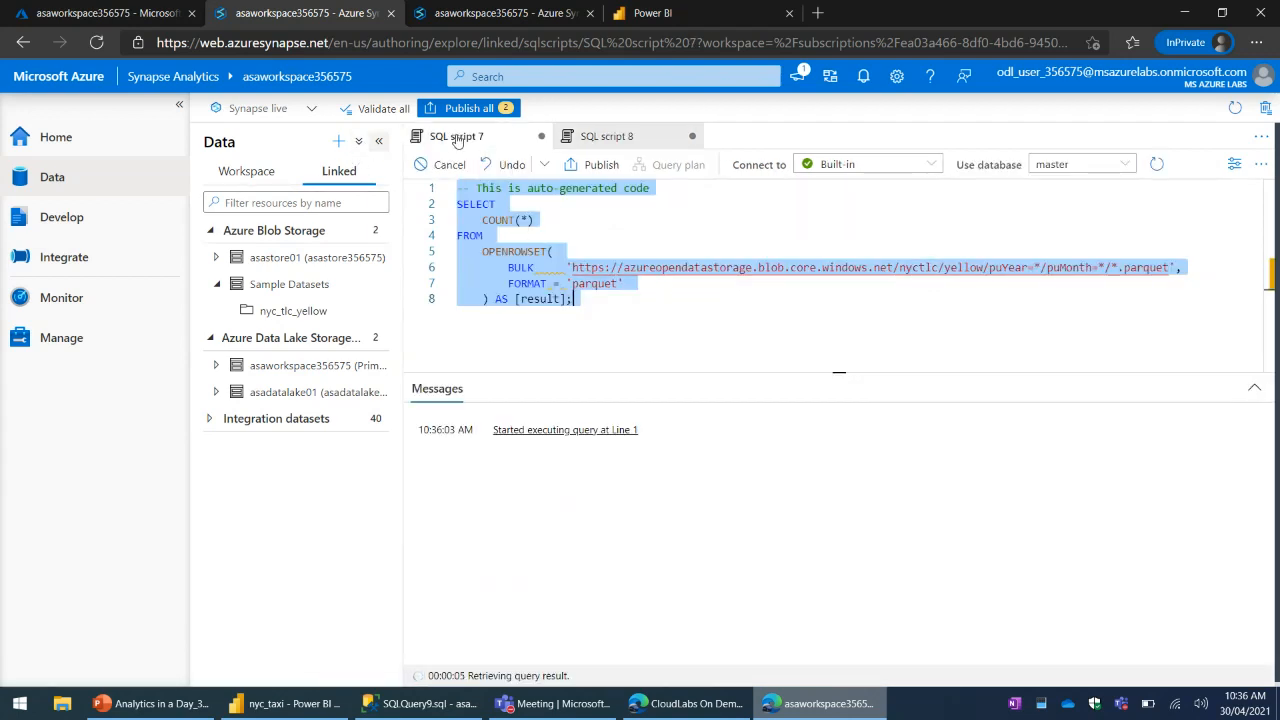
click(376, 311)
mouse_move(455, 338)
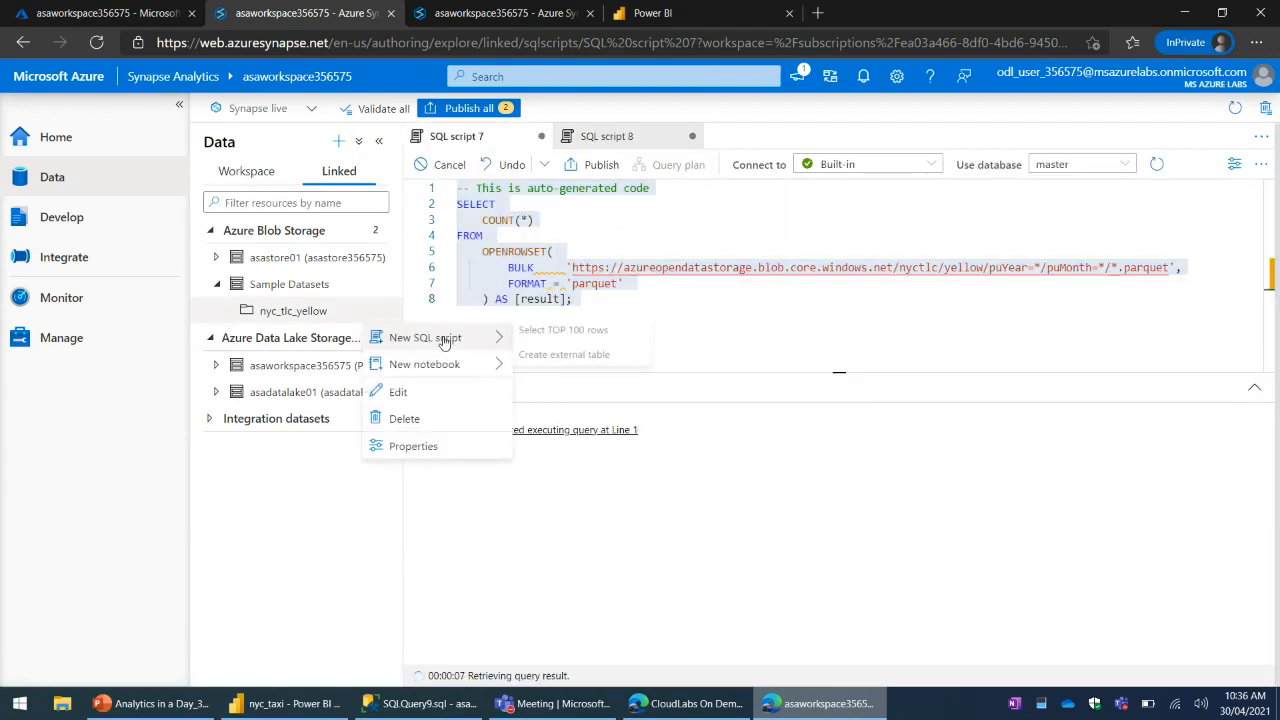
click(561, 339)
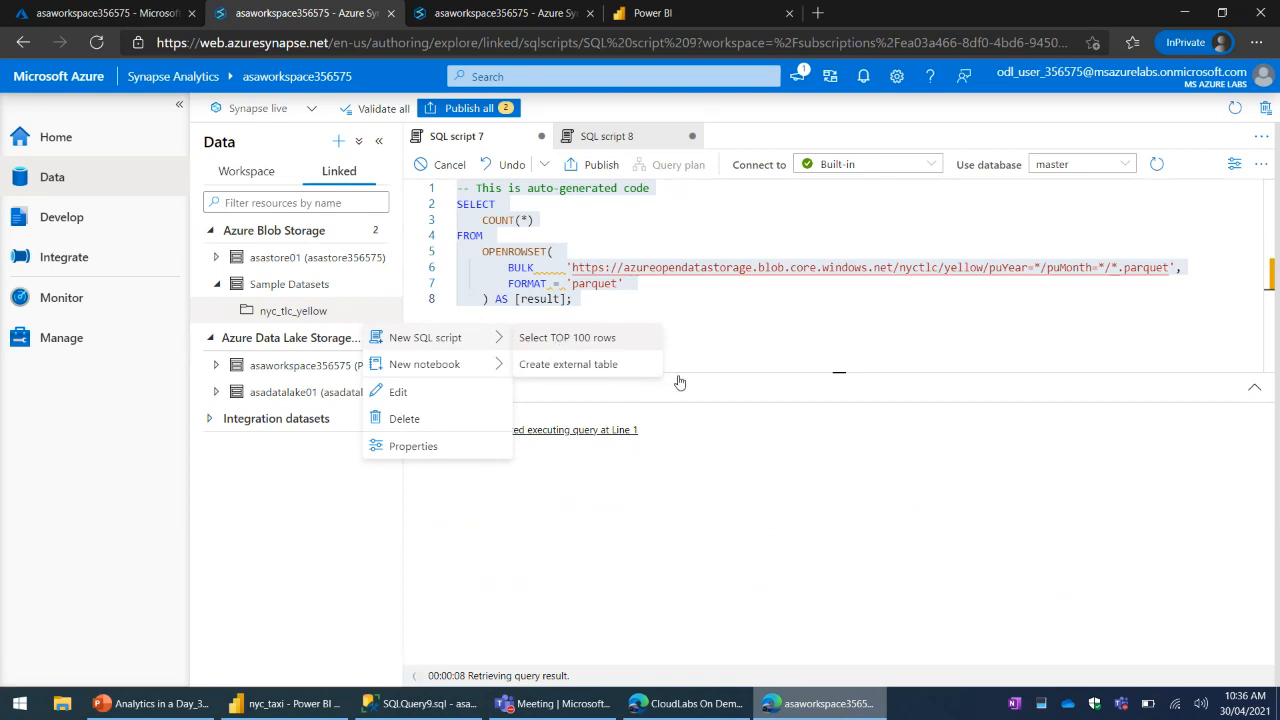
click(677, 215)
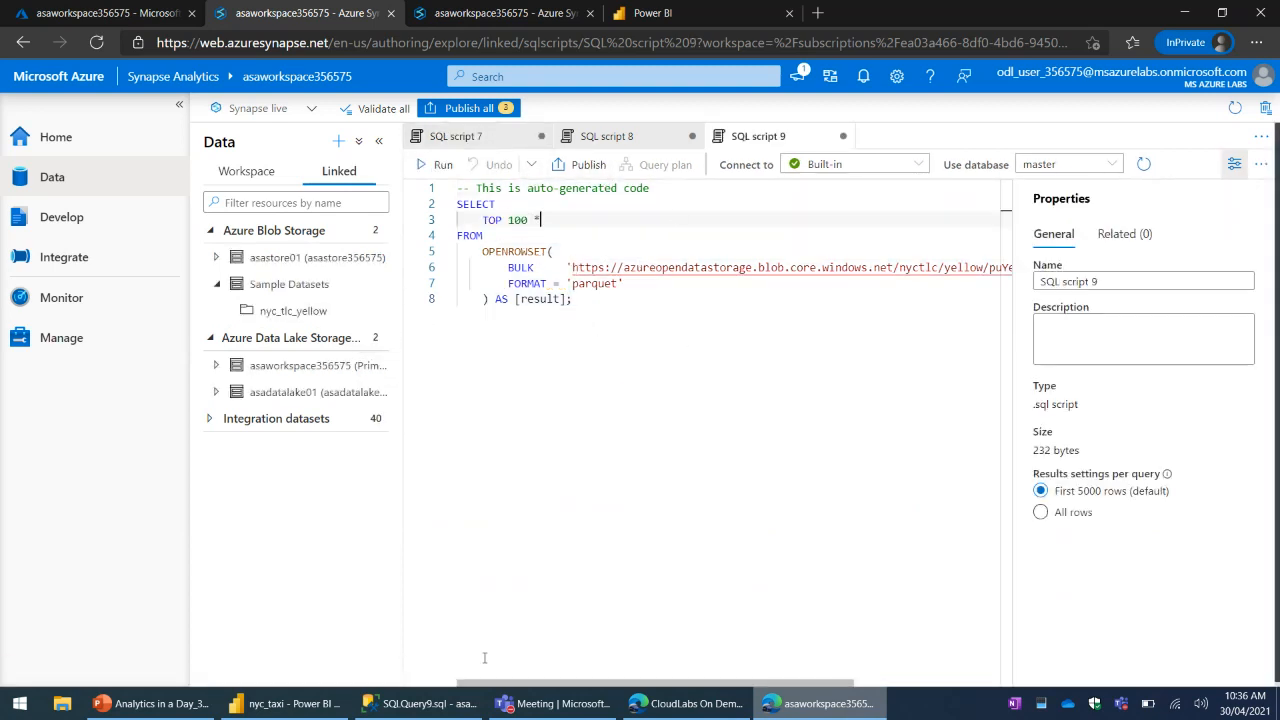
- Switch to SQL Server Management Studio and examine the remaining result columns through totalAmount
click(449, 703)
drag(808, 631, 1152, 665)
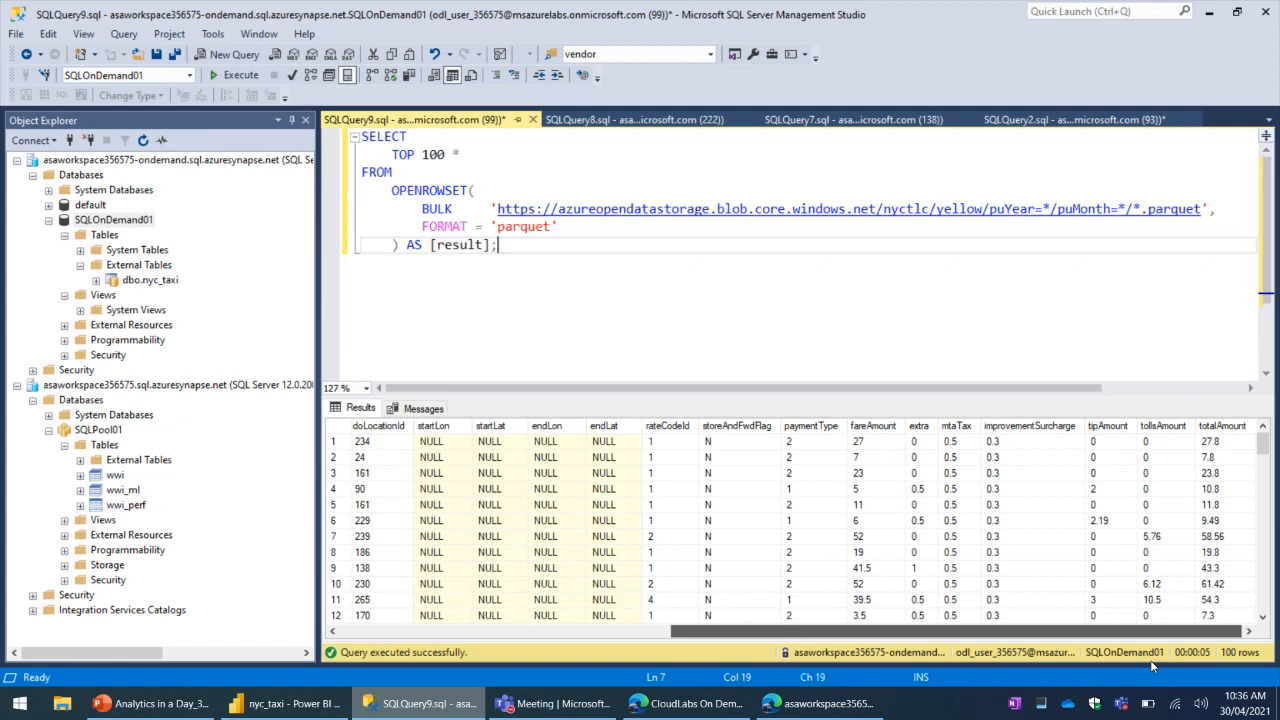
click(1224, 457)
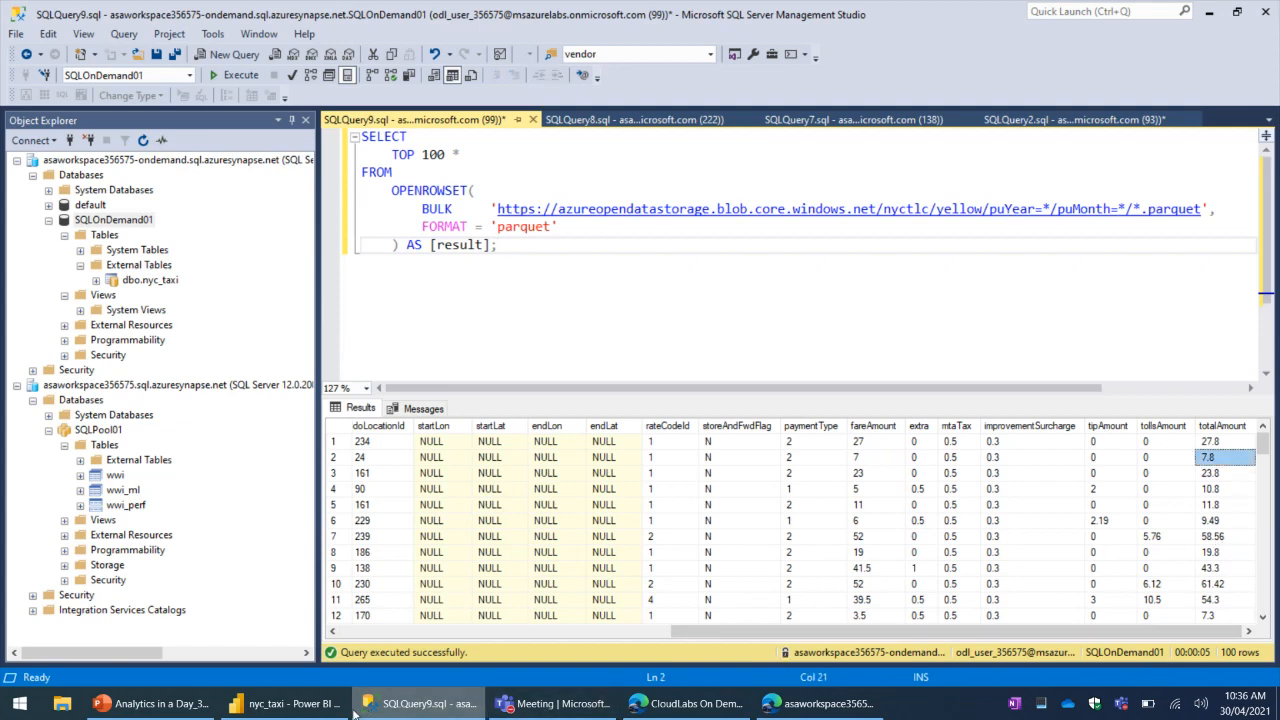
- Switch to Synapse Studio, replace TOP 100 * with SUM(totalAmount) in SQL script 9, and run the query
click(716, 713)
click(822, 703)
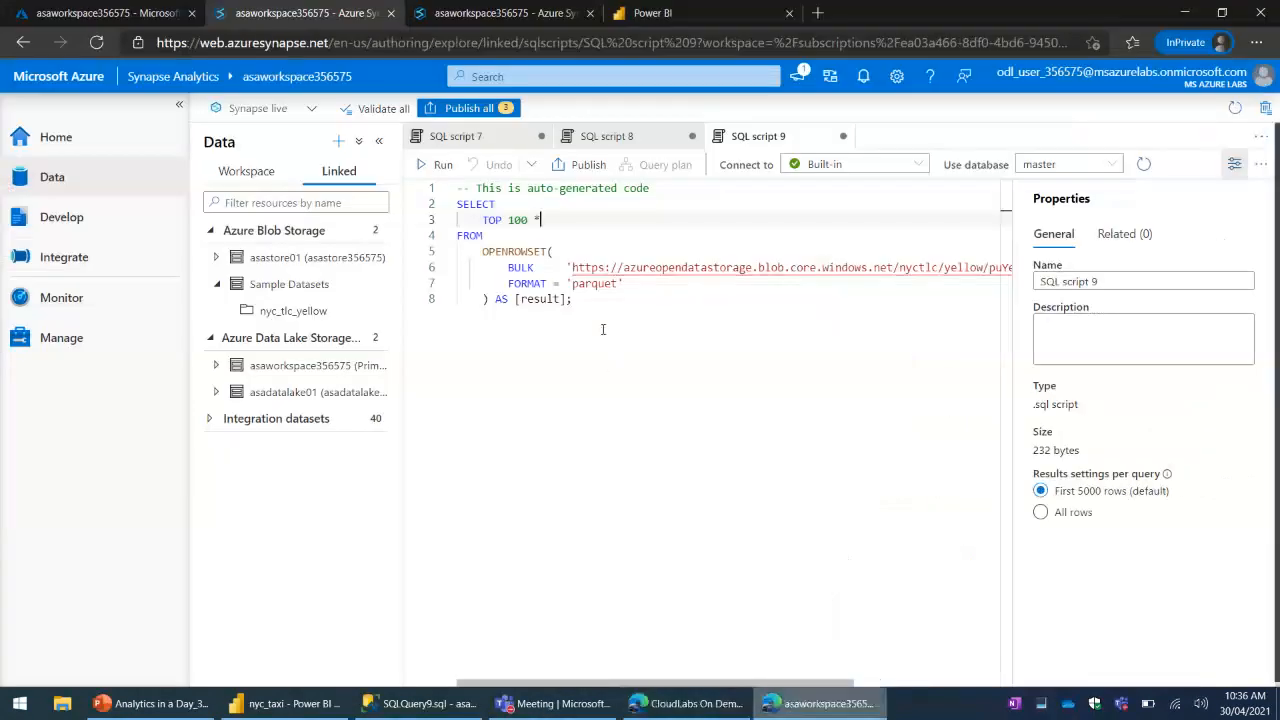
drag(477, 219, 541, 219)
text(SU)
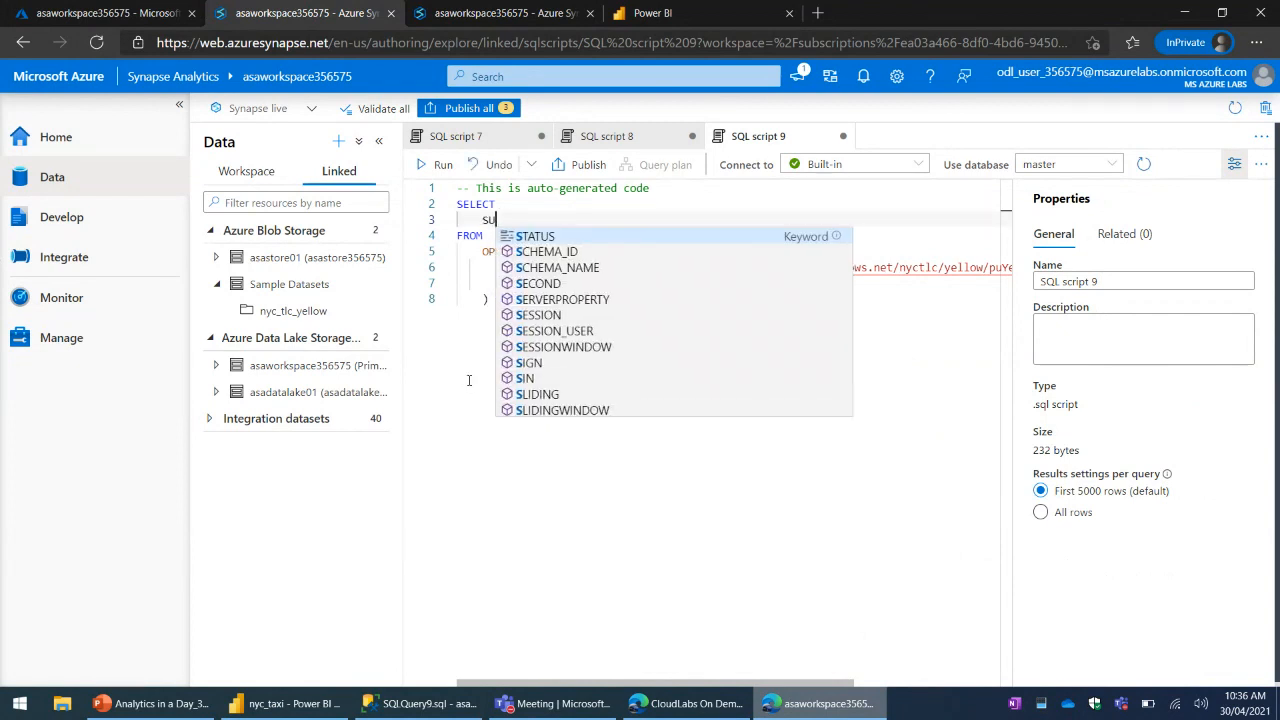
text(M(totalAmou)
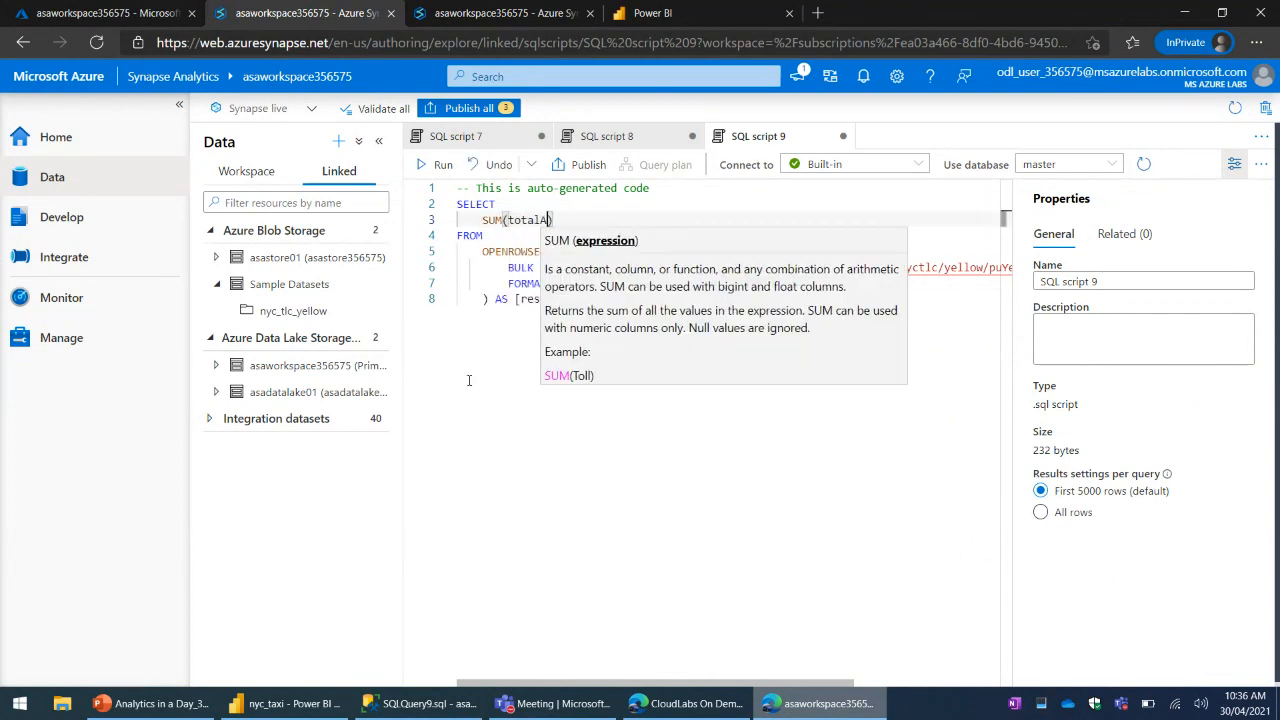
text(nt)
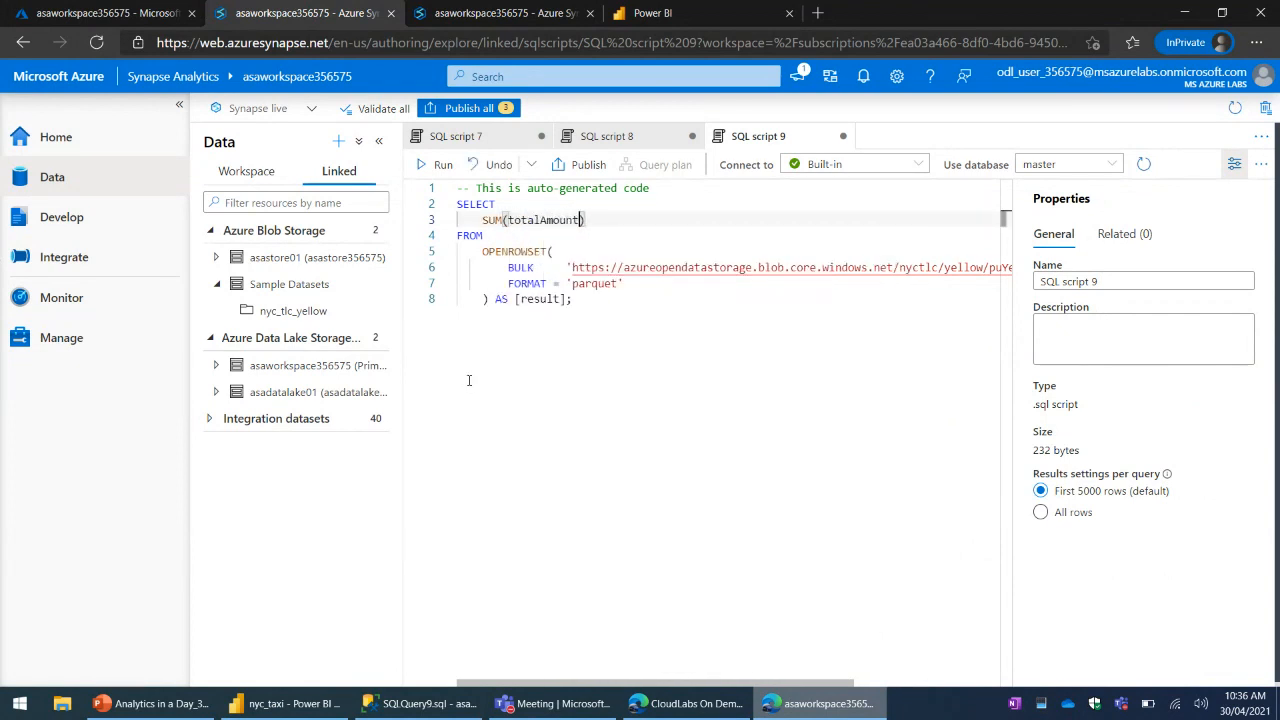
click(435, 164)
- Check the progress of the COUNT(*) query in SQL script 7
click(465, 136)
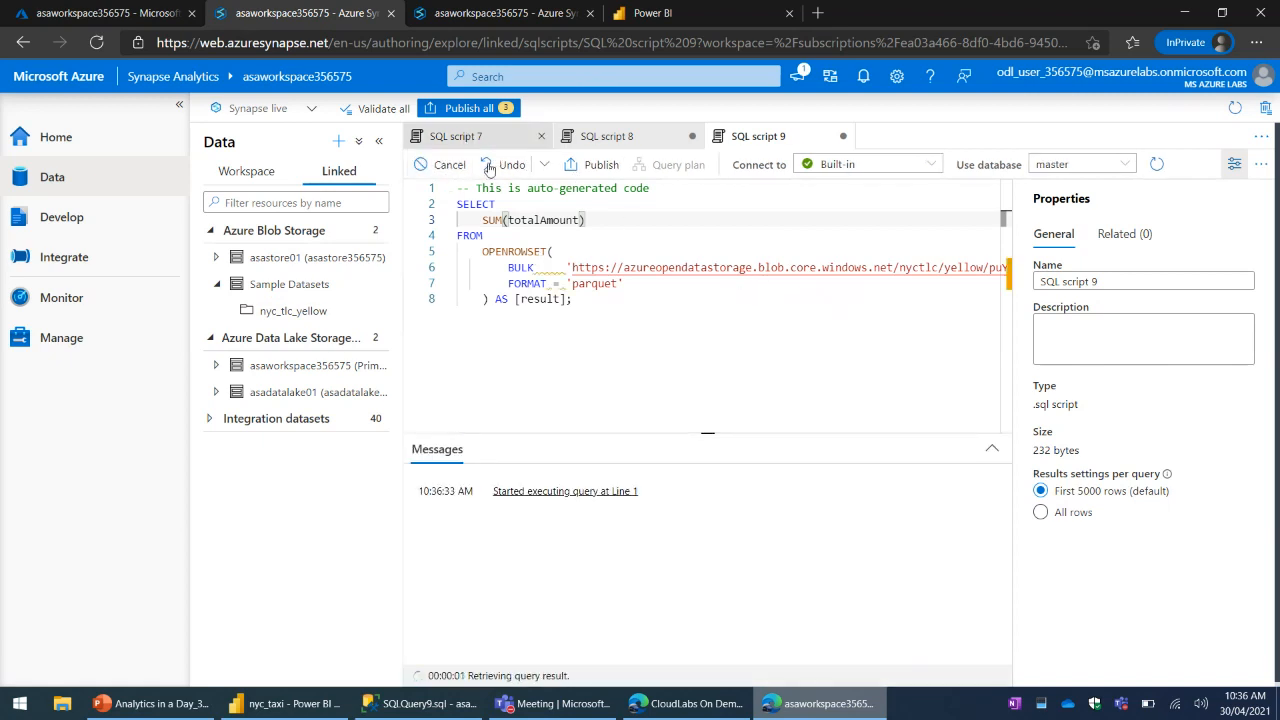
click(822, 342)
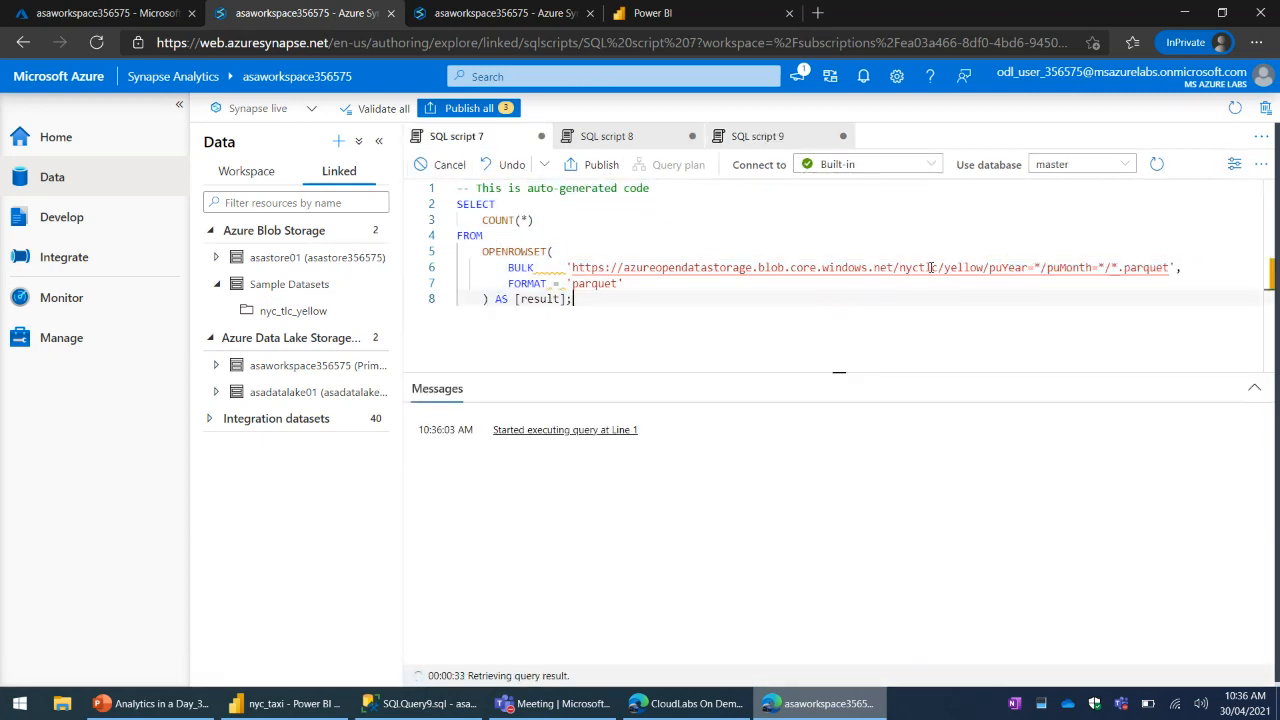
click(684, 242)
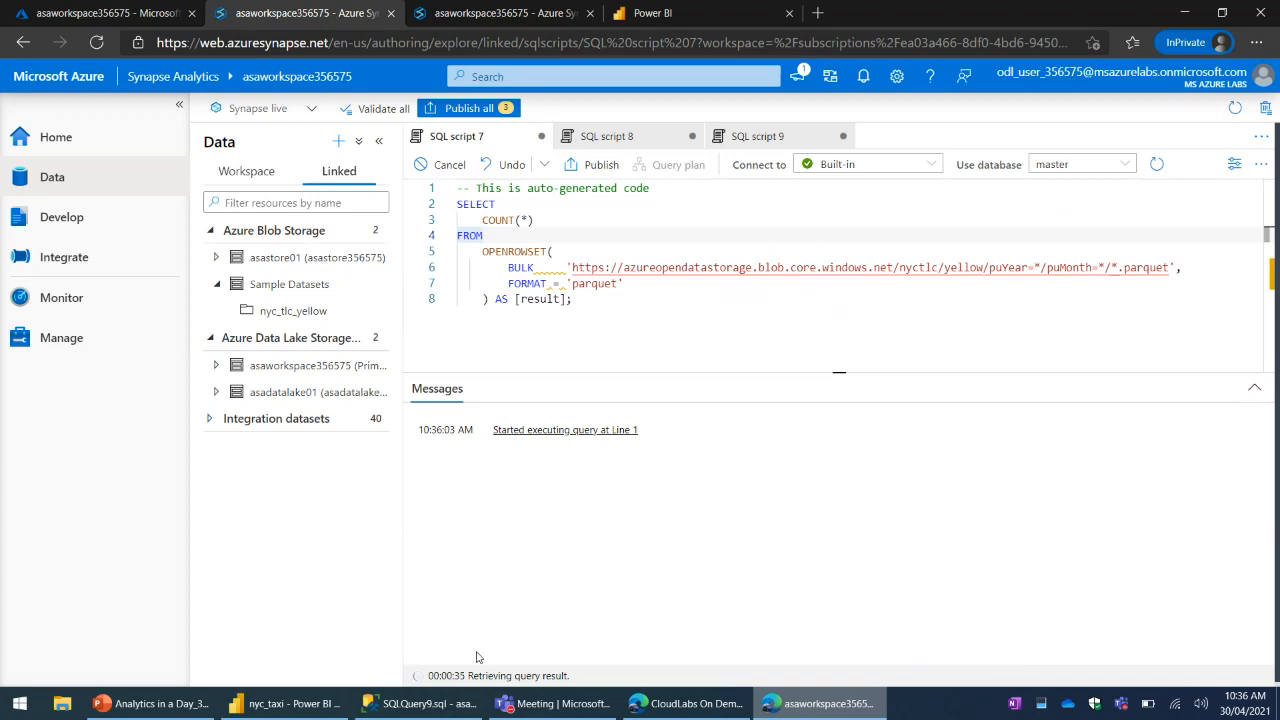
- Examine the external table script in SQL script 8, including the data source location, column definitions and parquet file settings
click(640, 135)
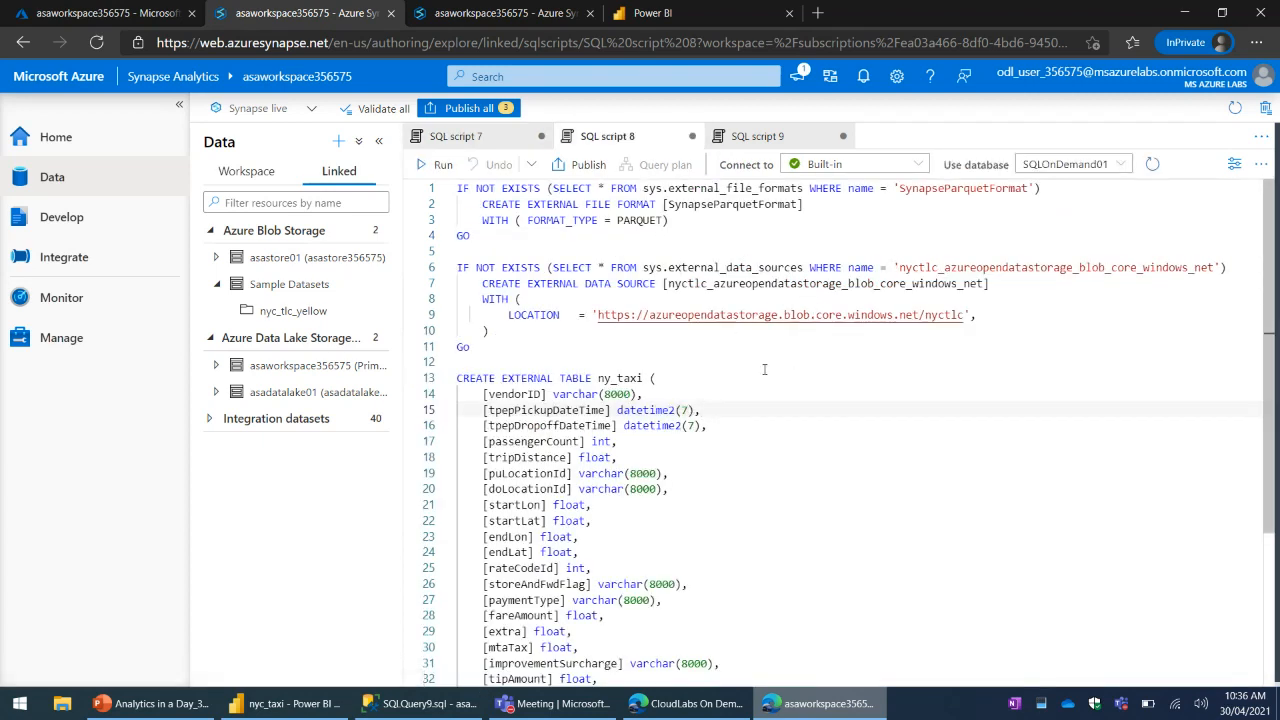
scroll(589, 335, down, 5)
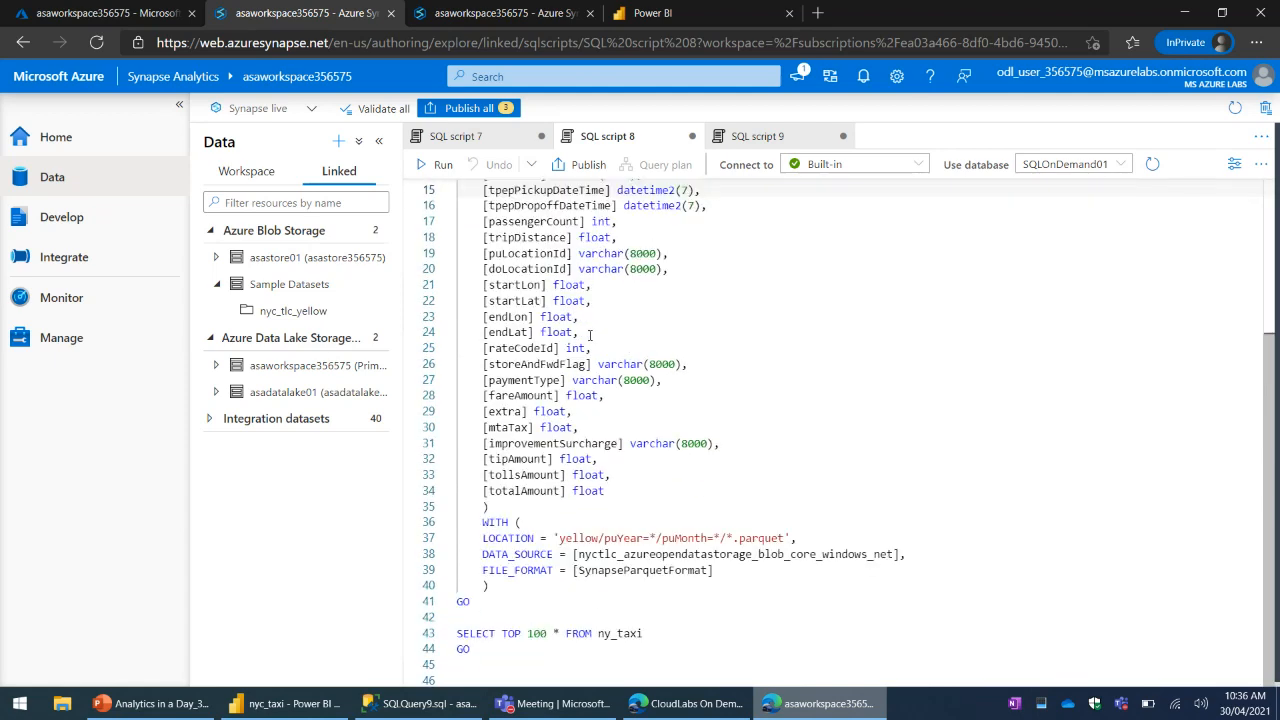
click(700, 289)
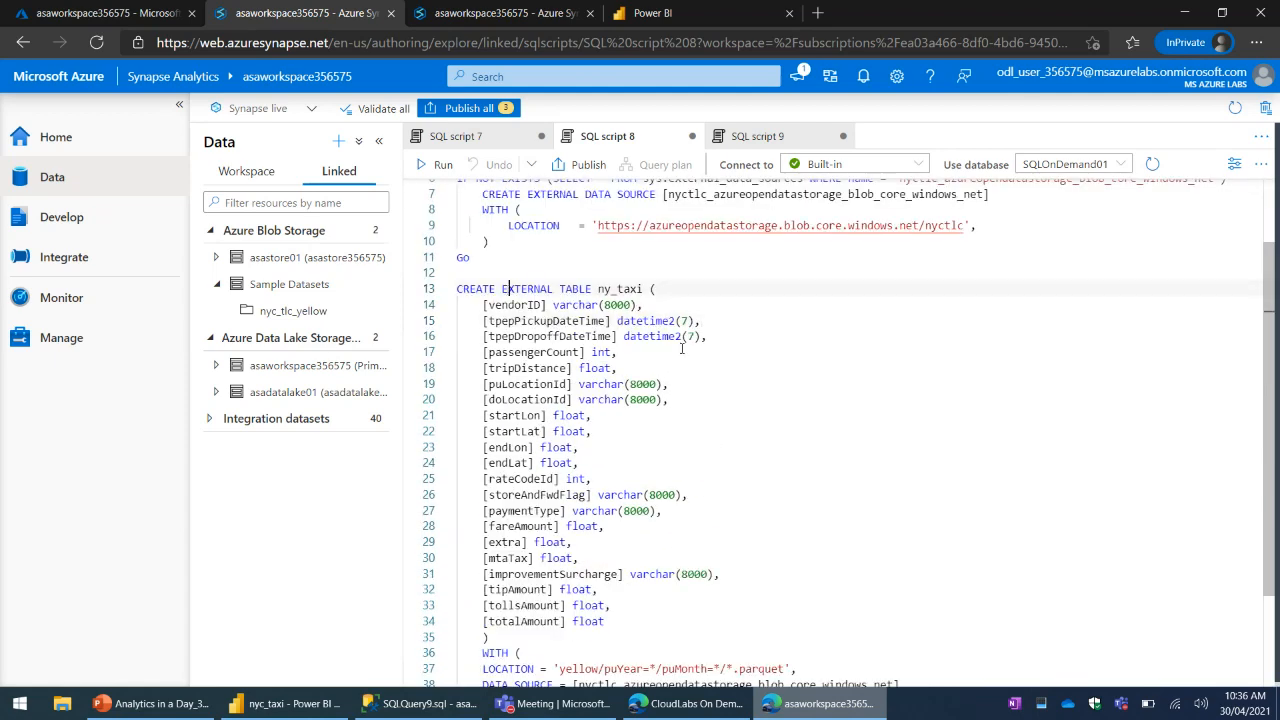
click(808, 403)
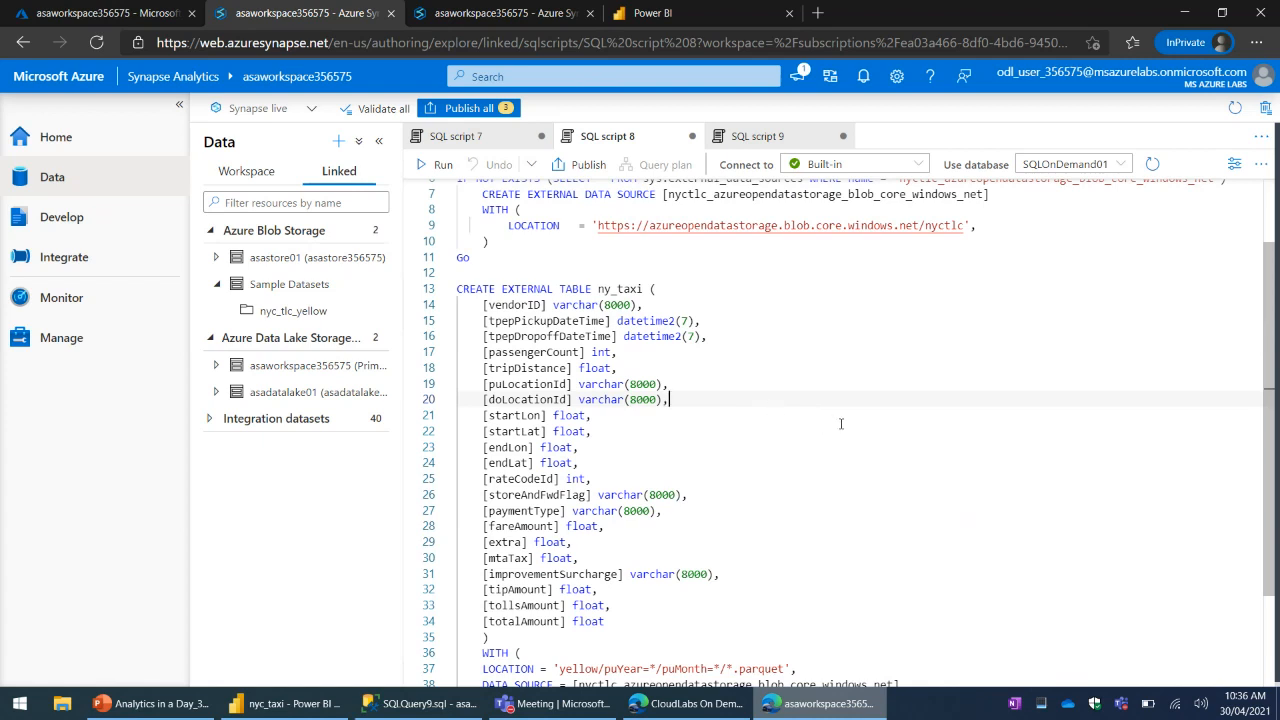
scroll(840, 424, up, 2)
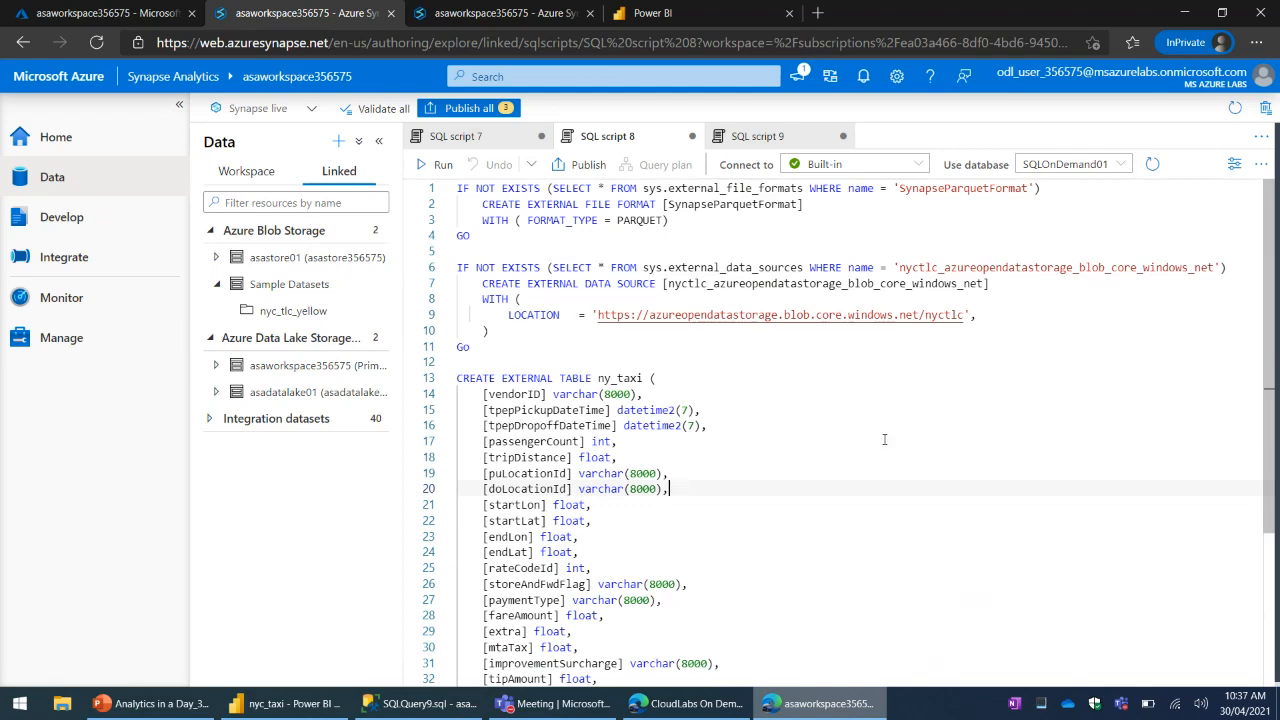
scroll(884, 439, down, 3)
scroll(786, 344, up, 3)
drag(546, 315, 931, 315)
click(930, 460)
scroll(840, 450, down, 3)
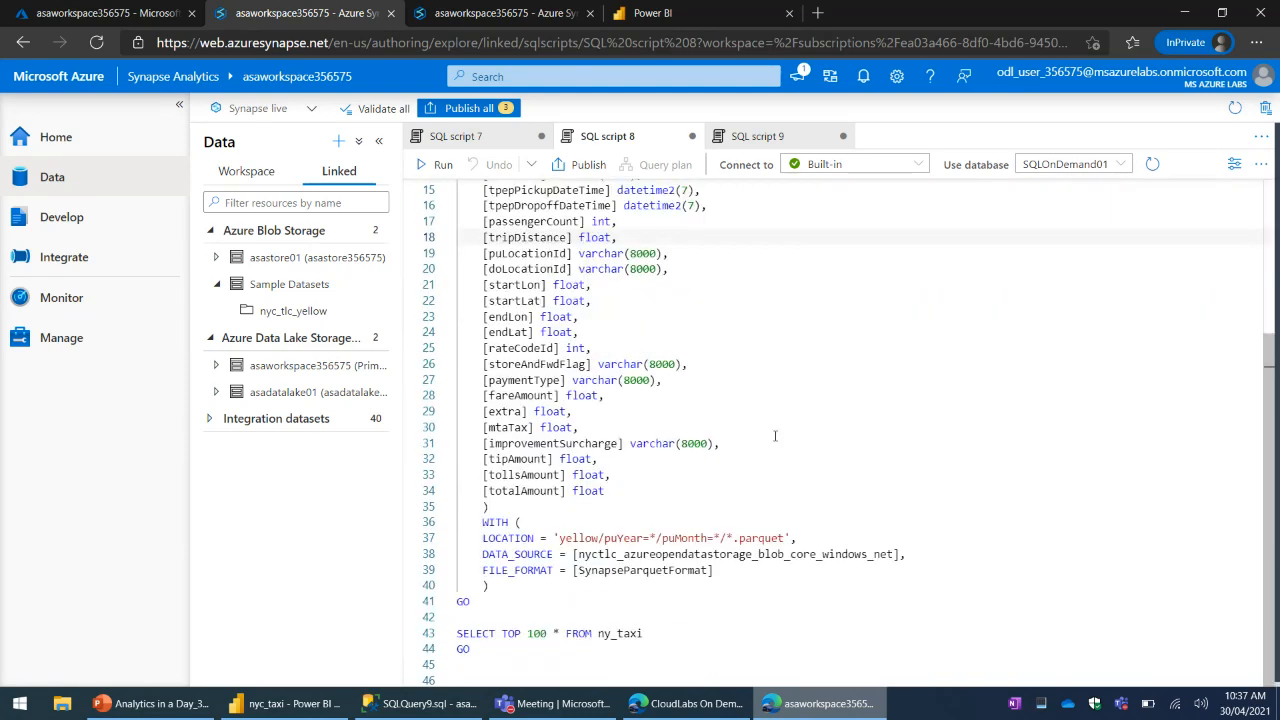
drag(547, 316, 660, 428)
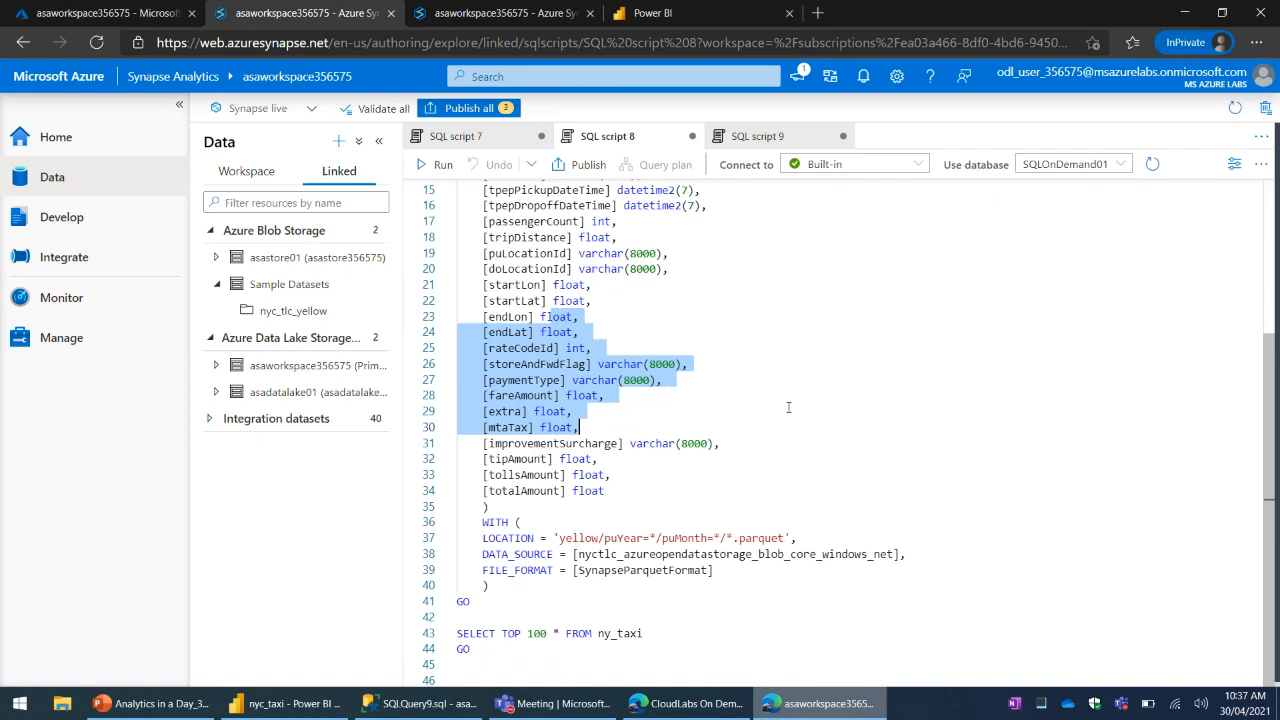
- Review the data source in SQL script 8 again and check the progress of the queries in SQL scripts 7 and 9
click(445, 137)
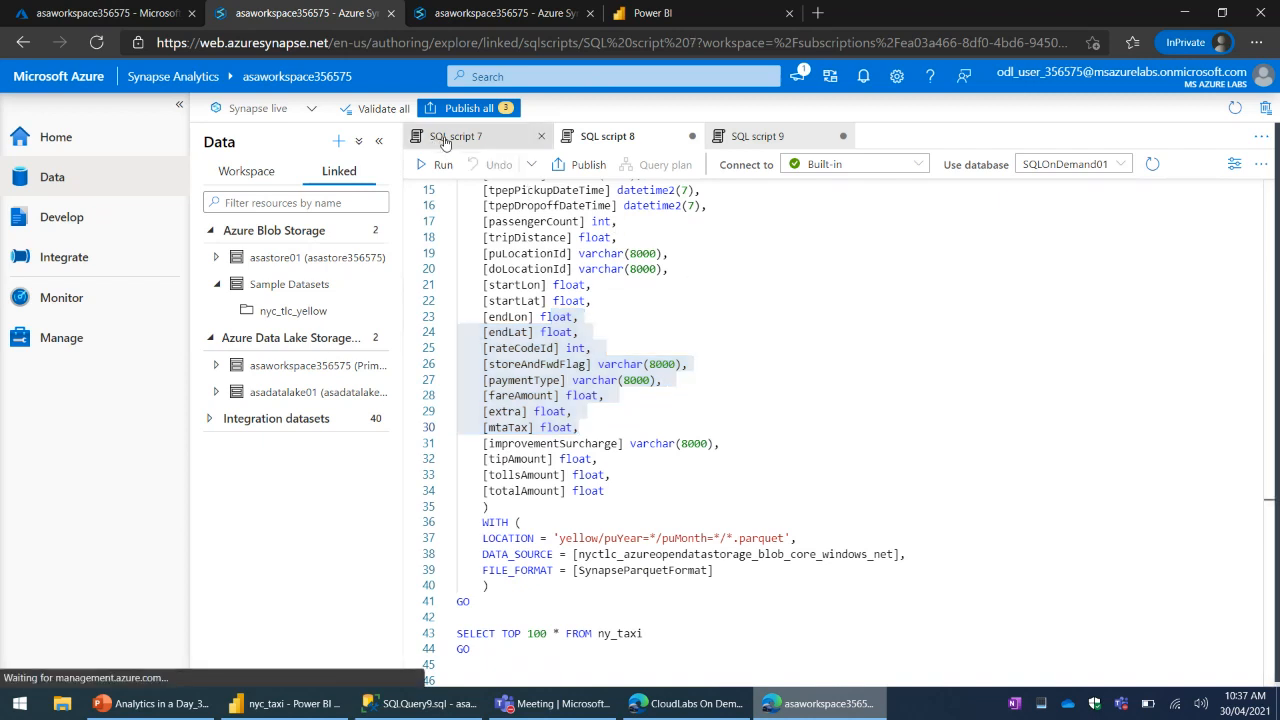
click(615, 137)
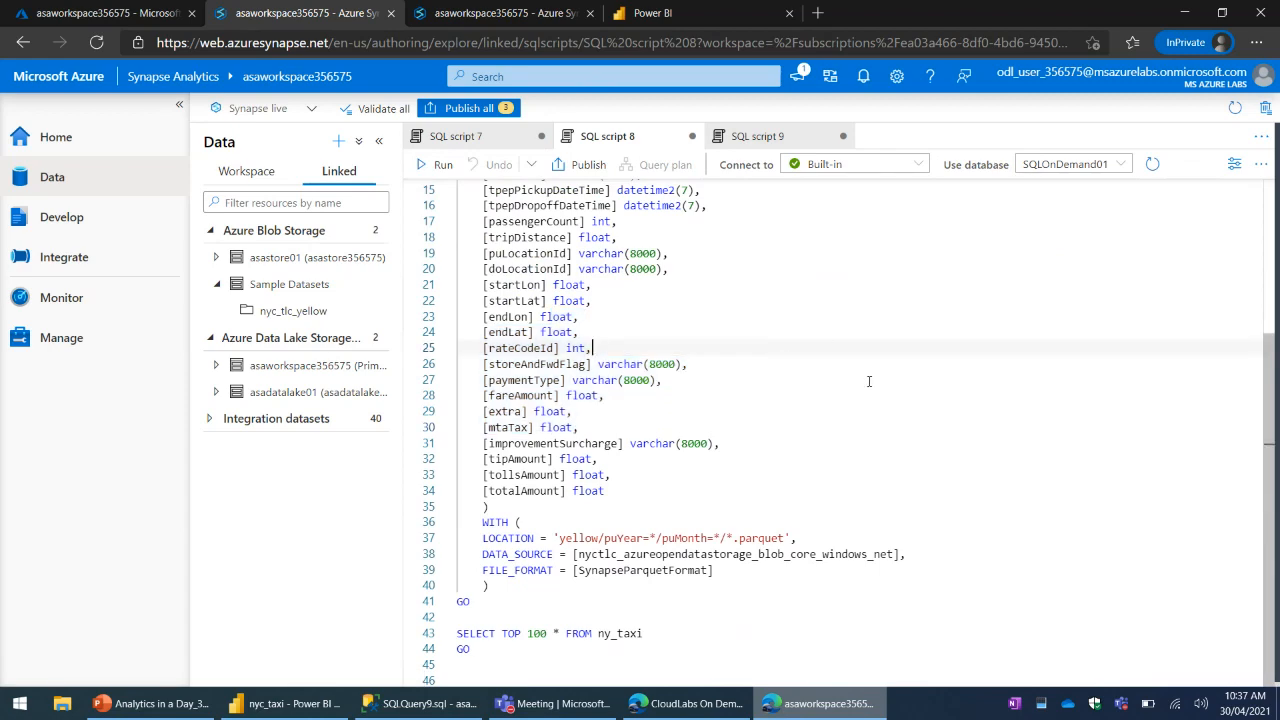
scroll(869, 381, up, 5)
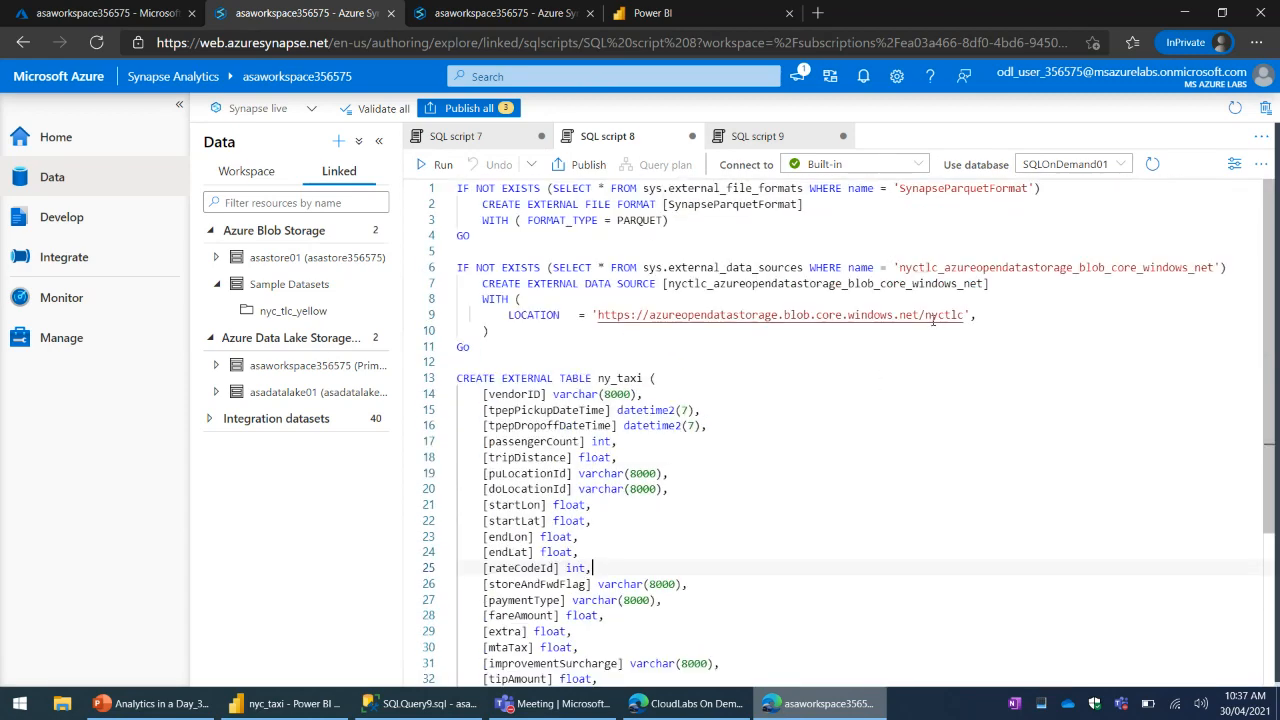
click(758, 137)
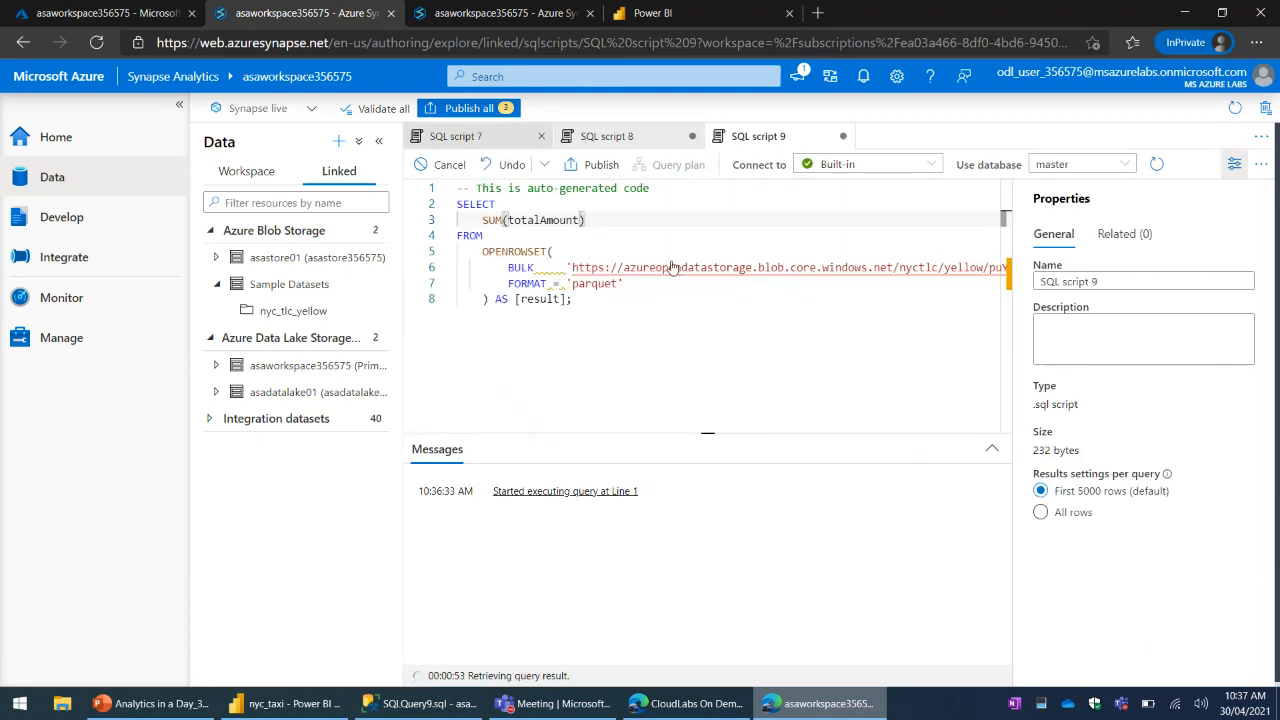
click(668, 313)
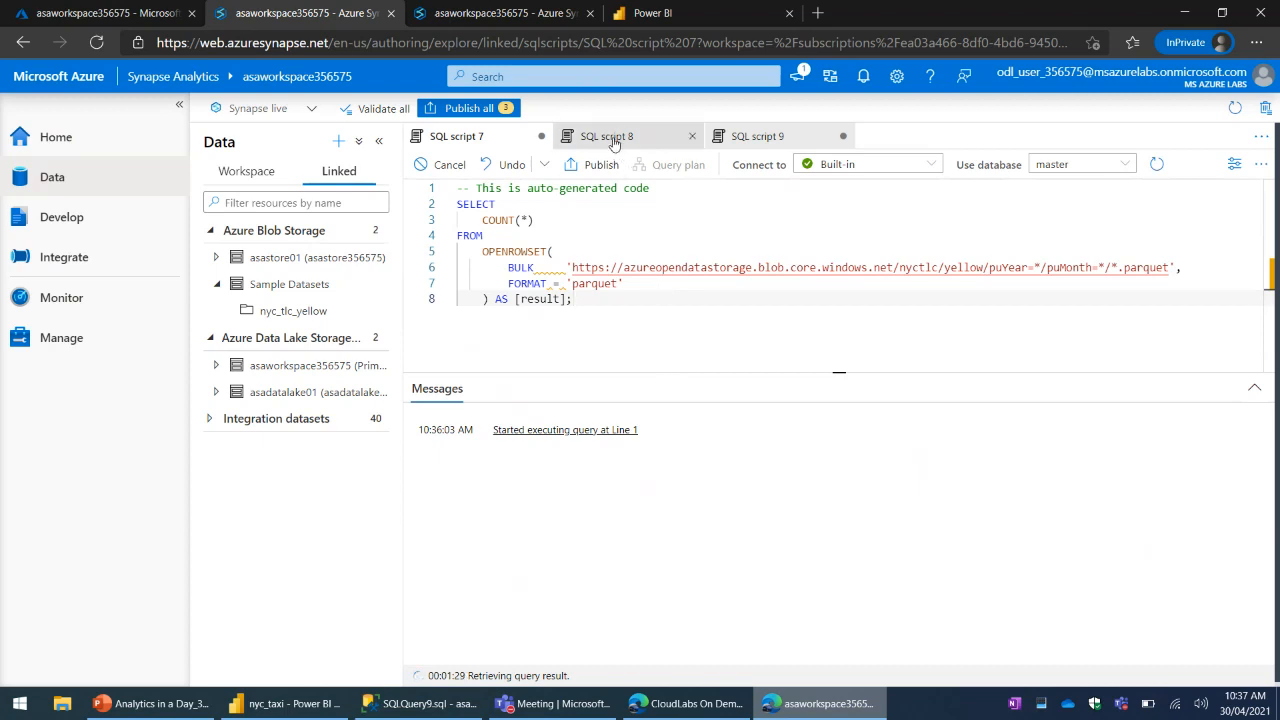
click(748, 137)
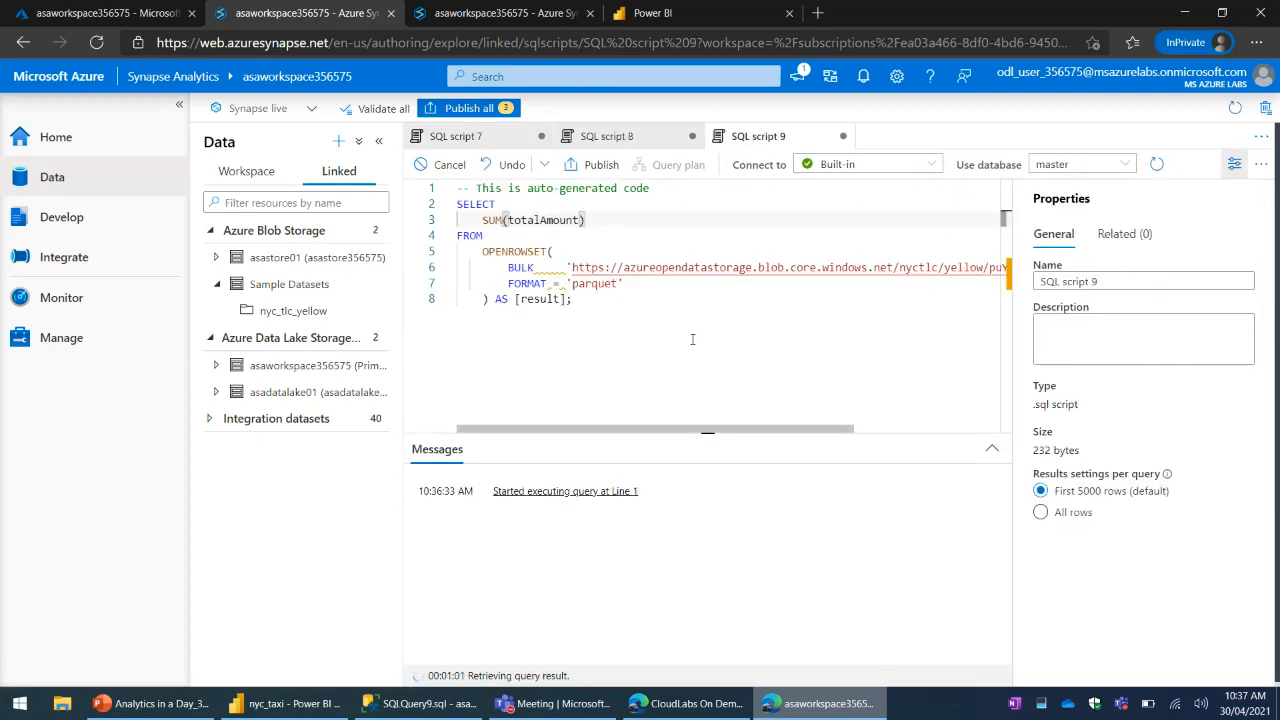
click(695, 345)
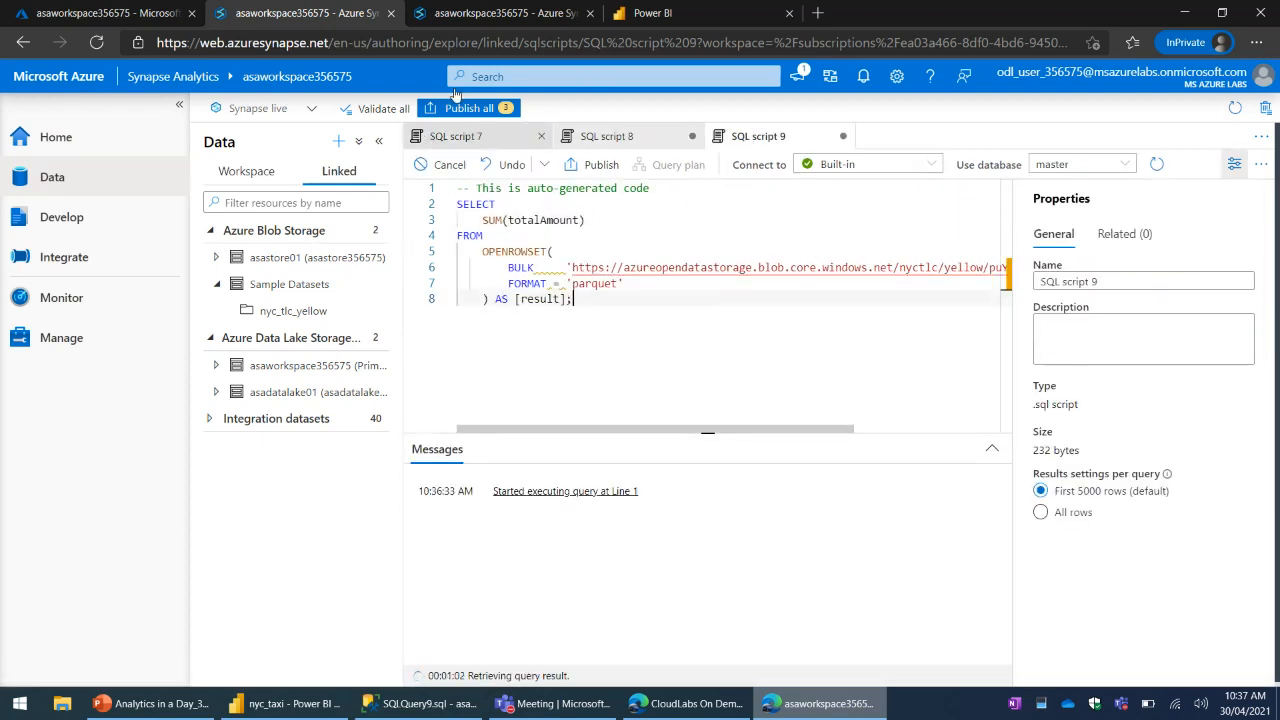
- View the saved SQL scripts under Develop in the second Synapse Studio window, inspecting SQL script 1 and glancing back at SQL script 9
click(478, 14)
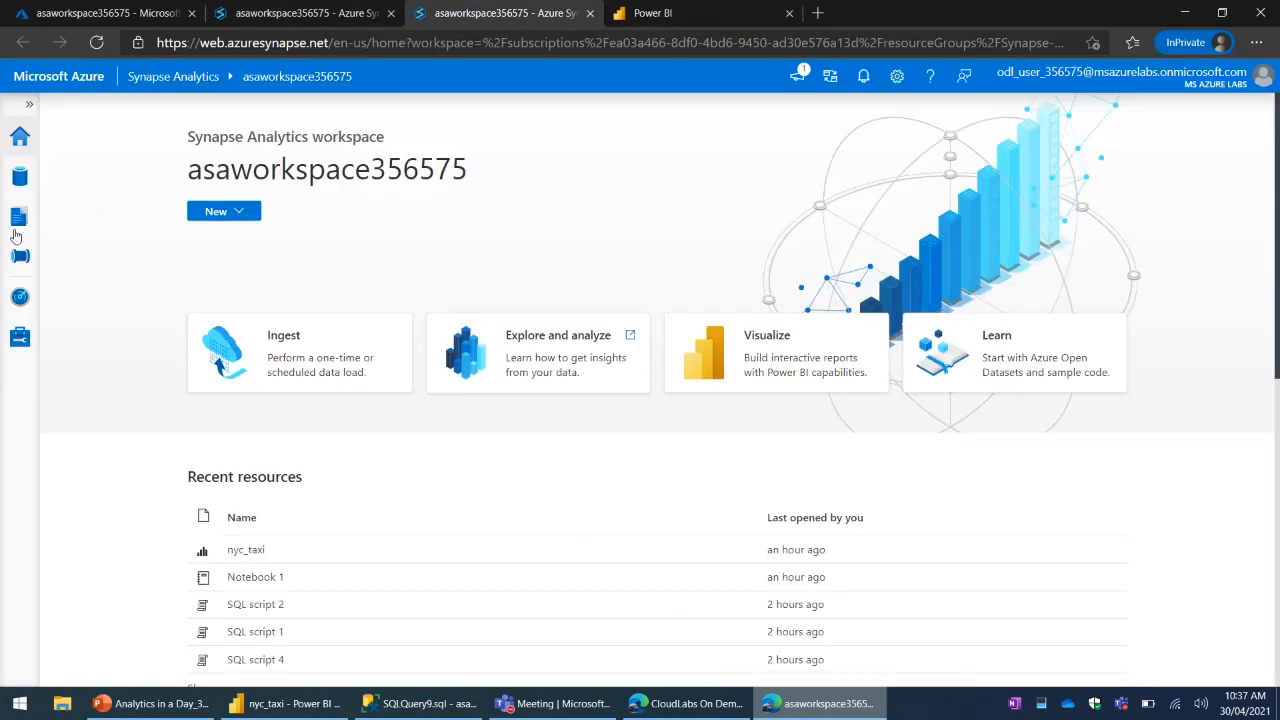
click(29, 104)
click(91, 218)
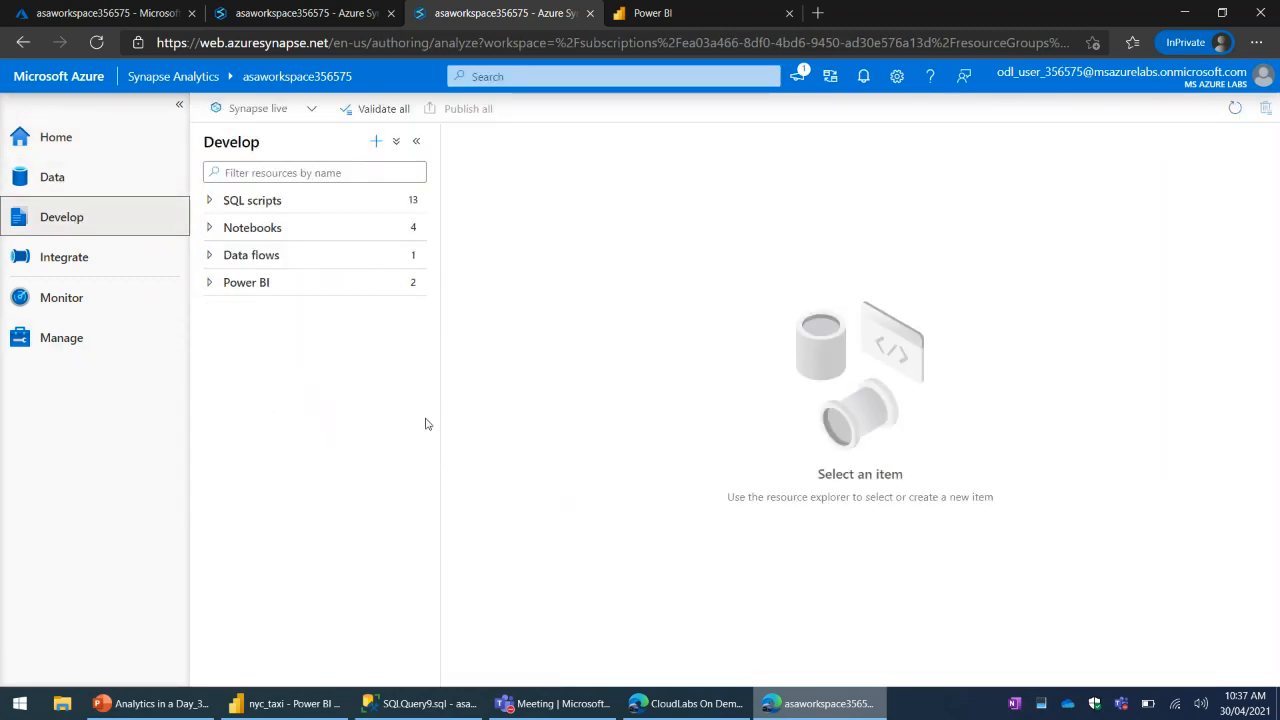
click(209, 201)
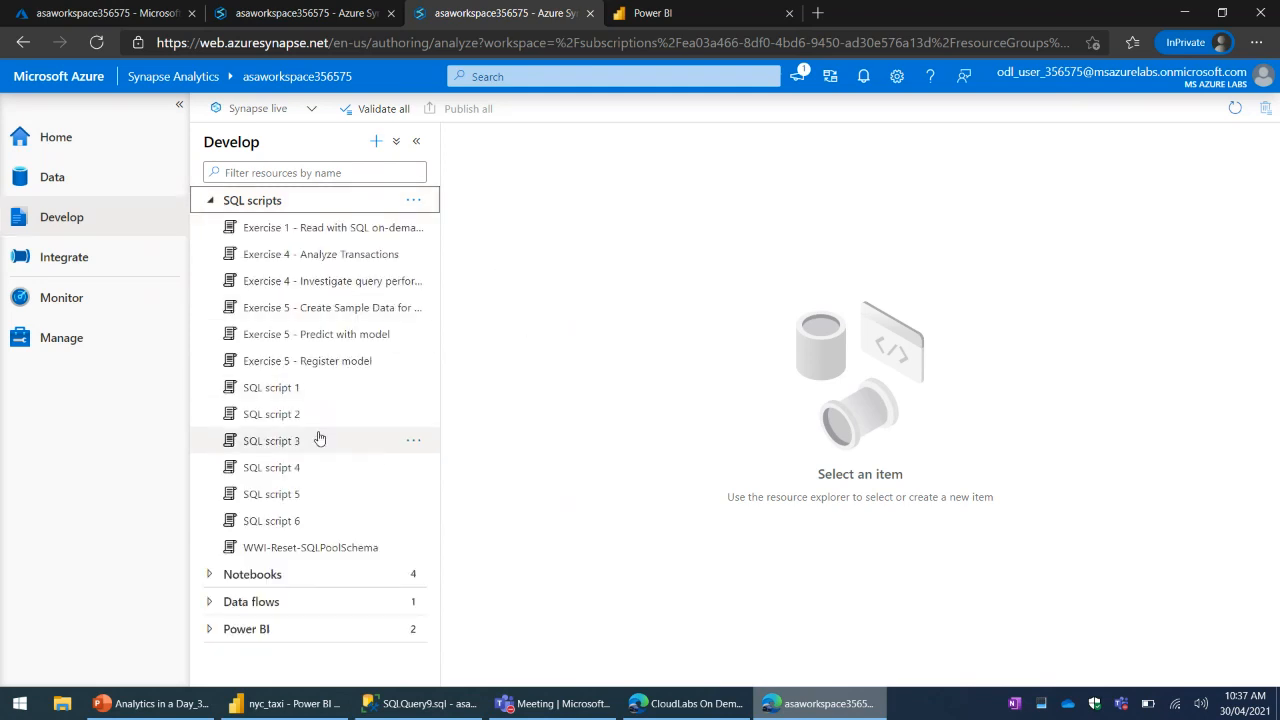
click(277, 392)
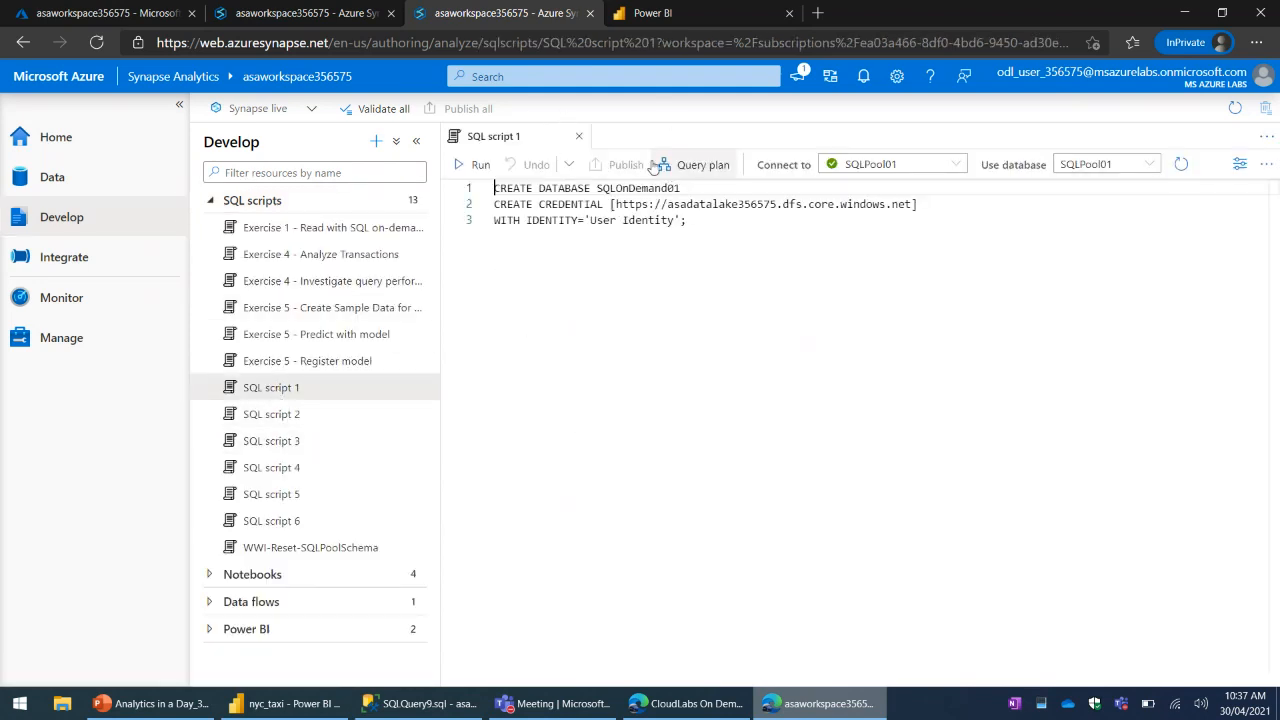
click(587, 137)
click(370, 13)
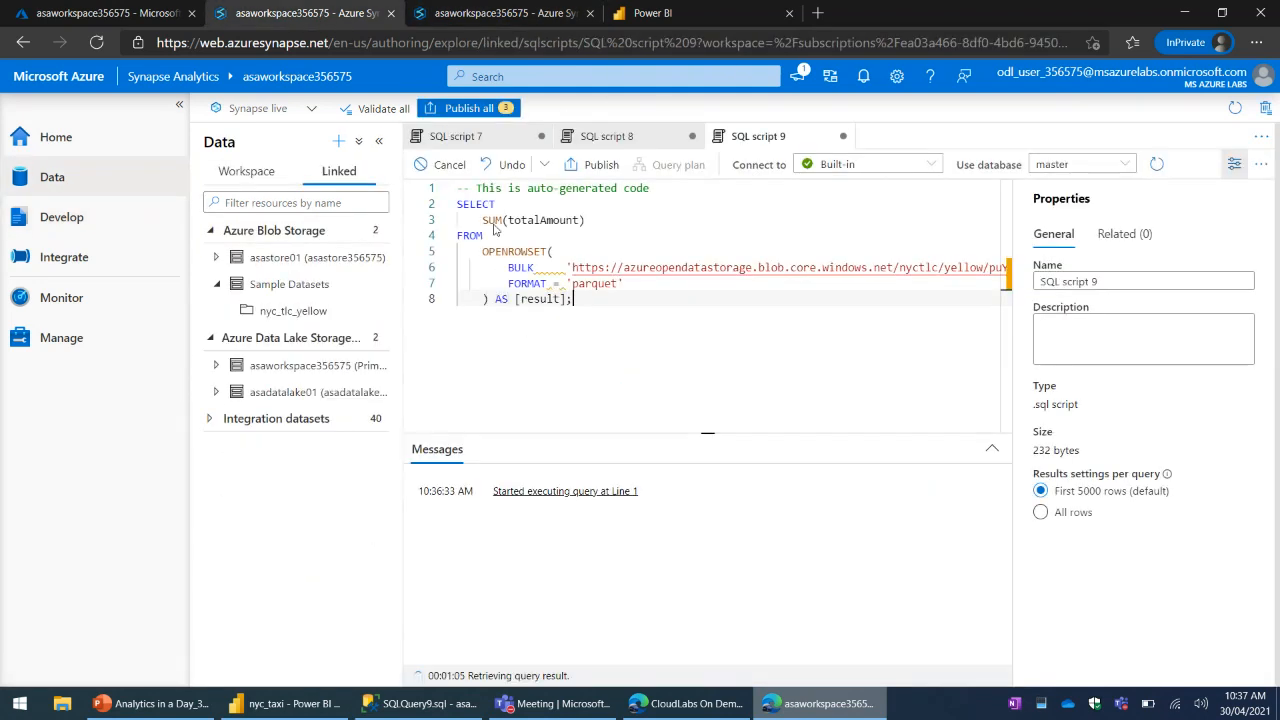
click(500, 13)
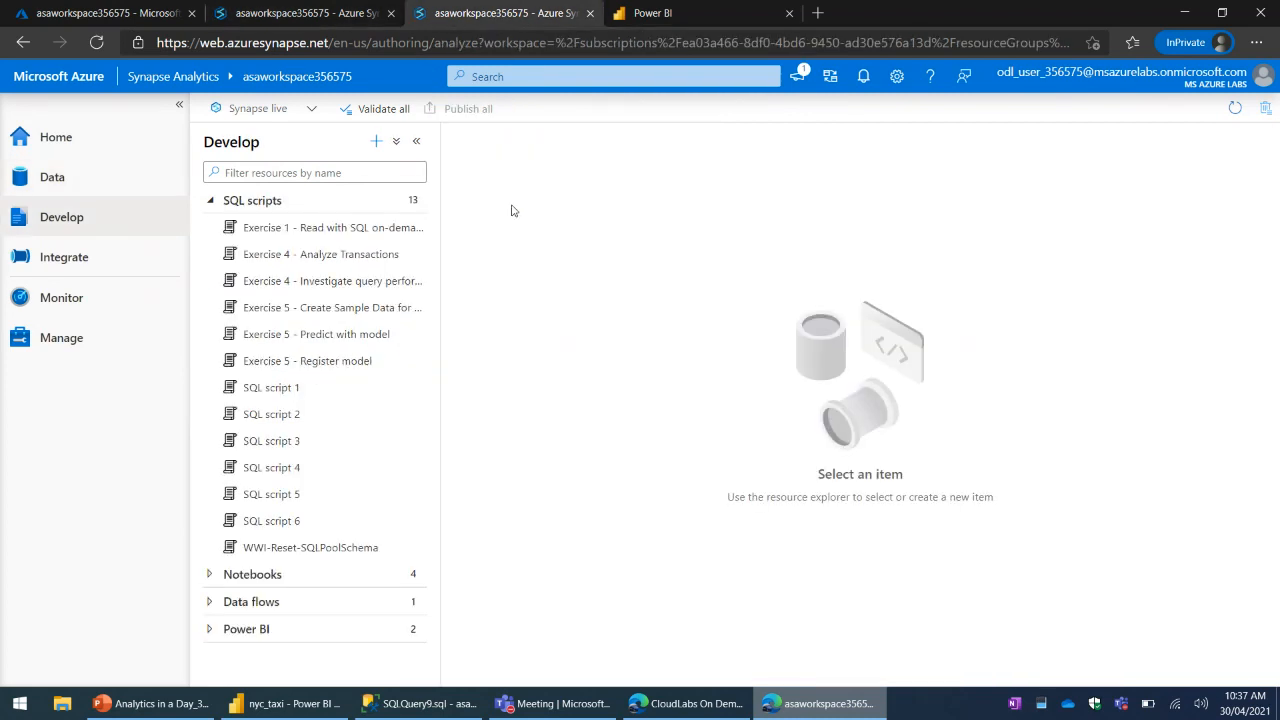
- Collapse the SQL scripts group, expand Notebooks, and create a new notebook
click(209, 201)
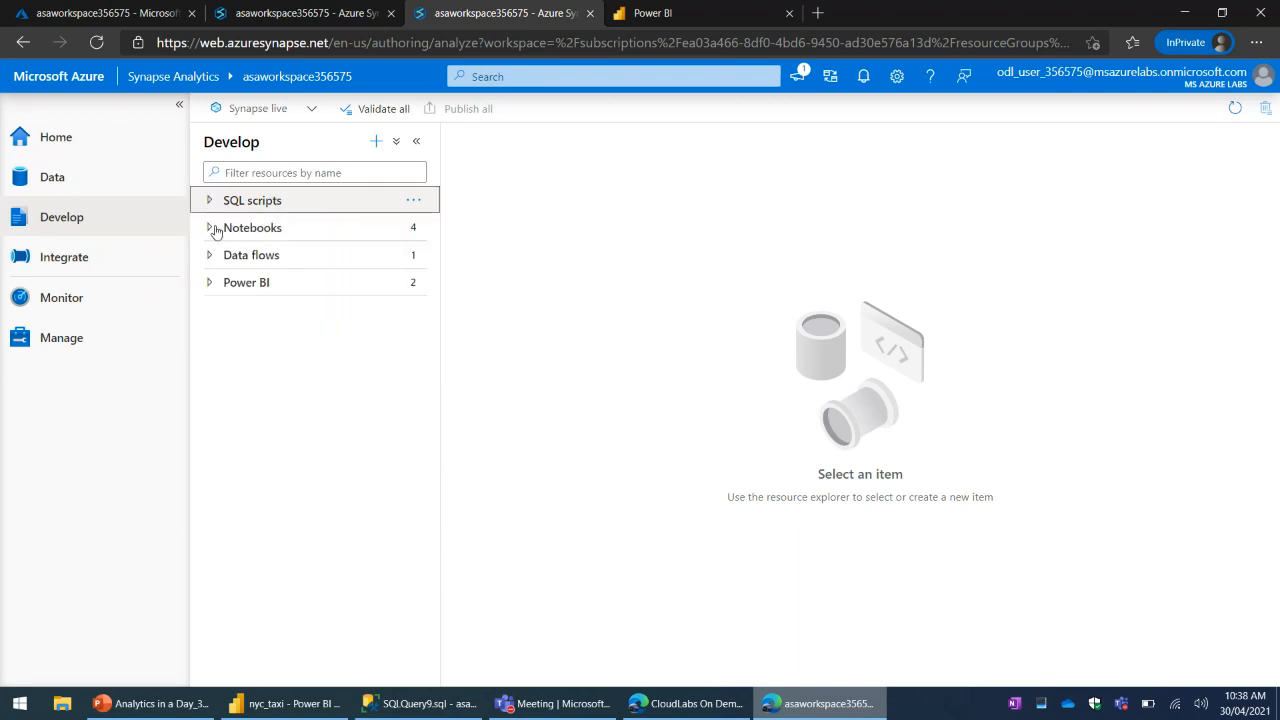
click(209, 228)
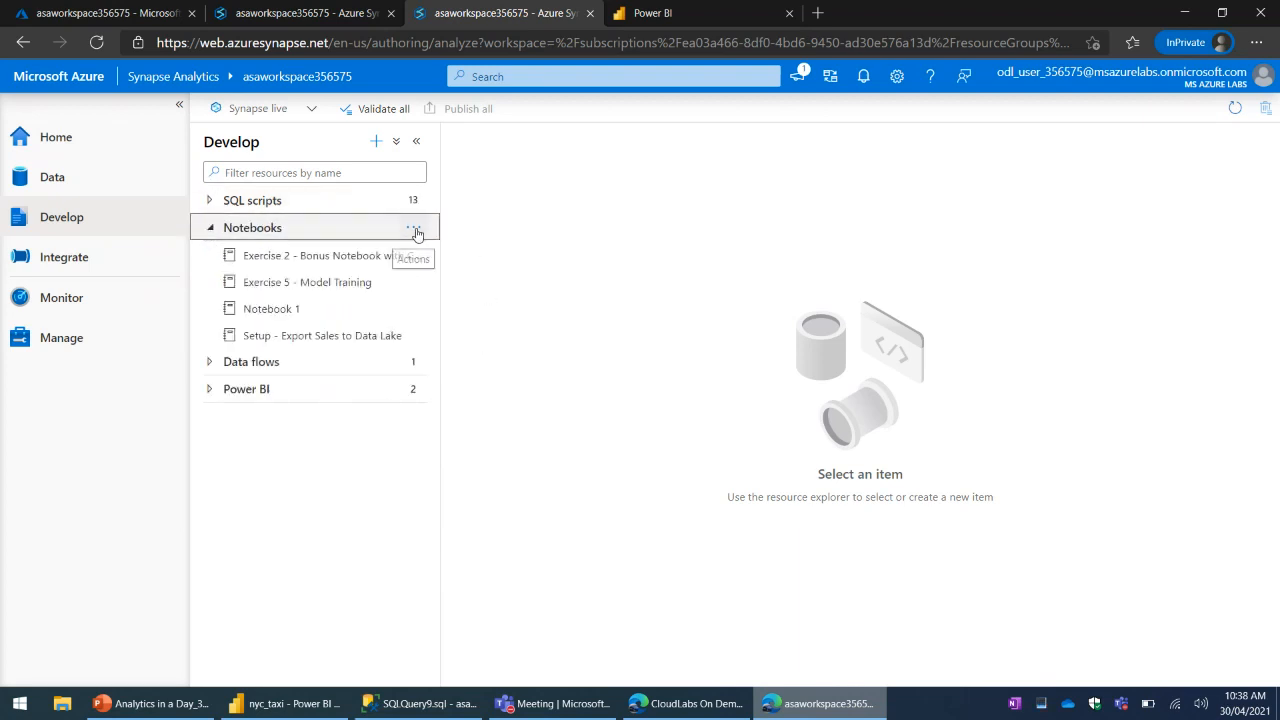
click(416, 230)
click(470, 254)
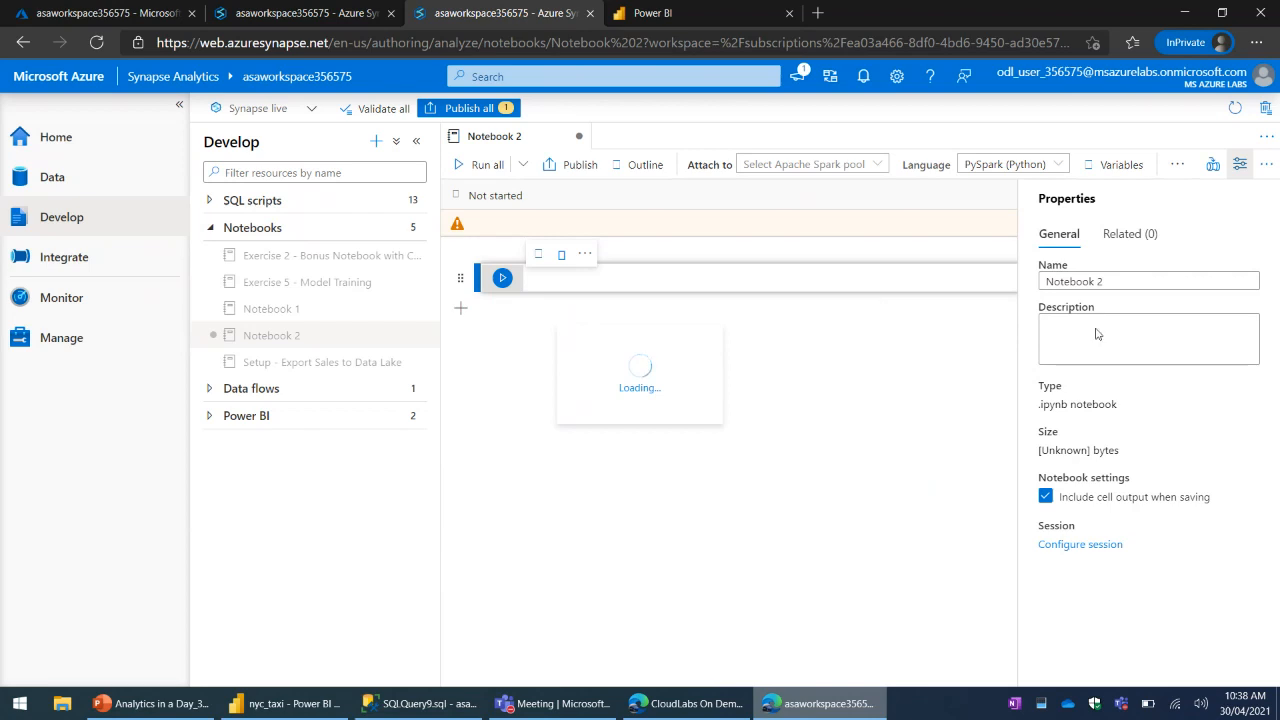
- Review the languages available for Notebook 2, from PySpark (Python) to Spark SQL, and close the notebook
click(1012, 164)
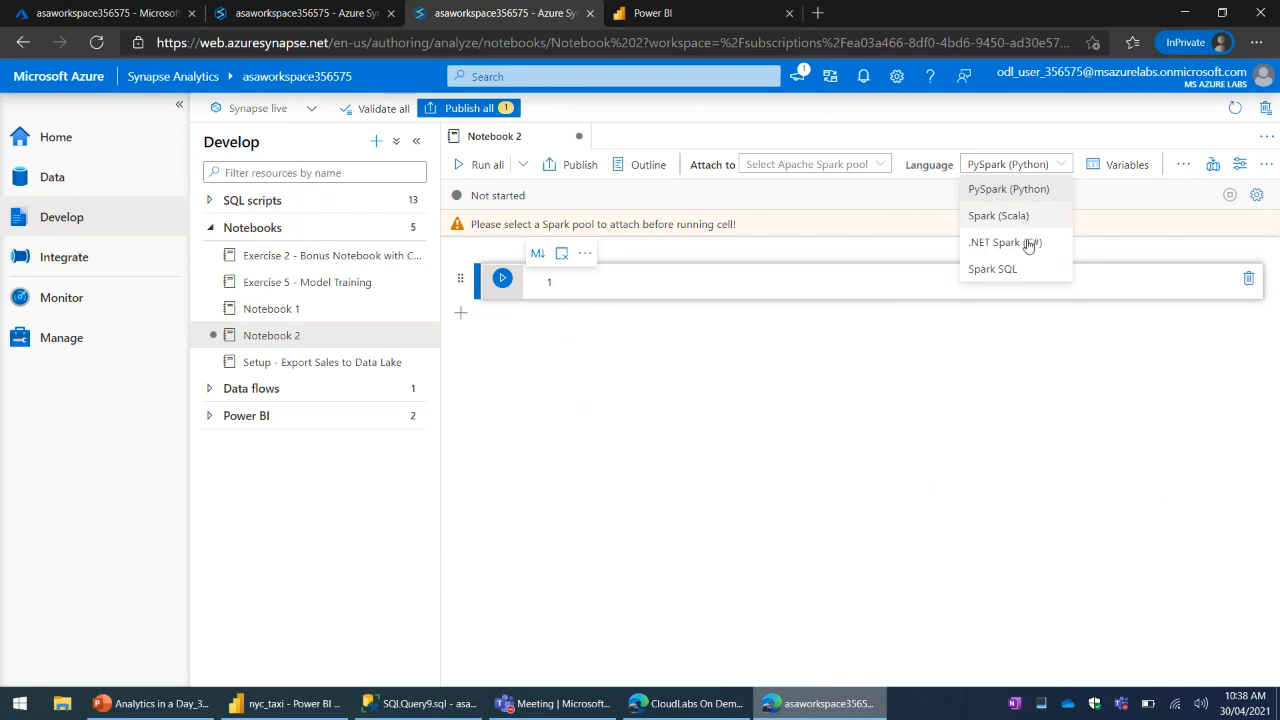
click(843, 406)
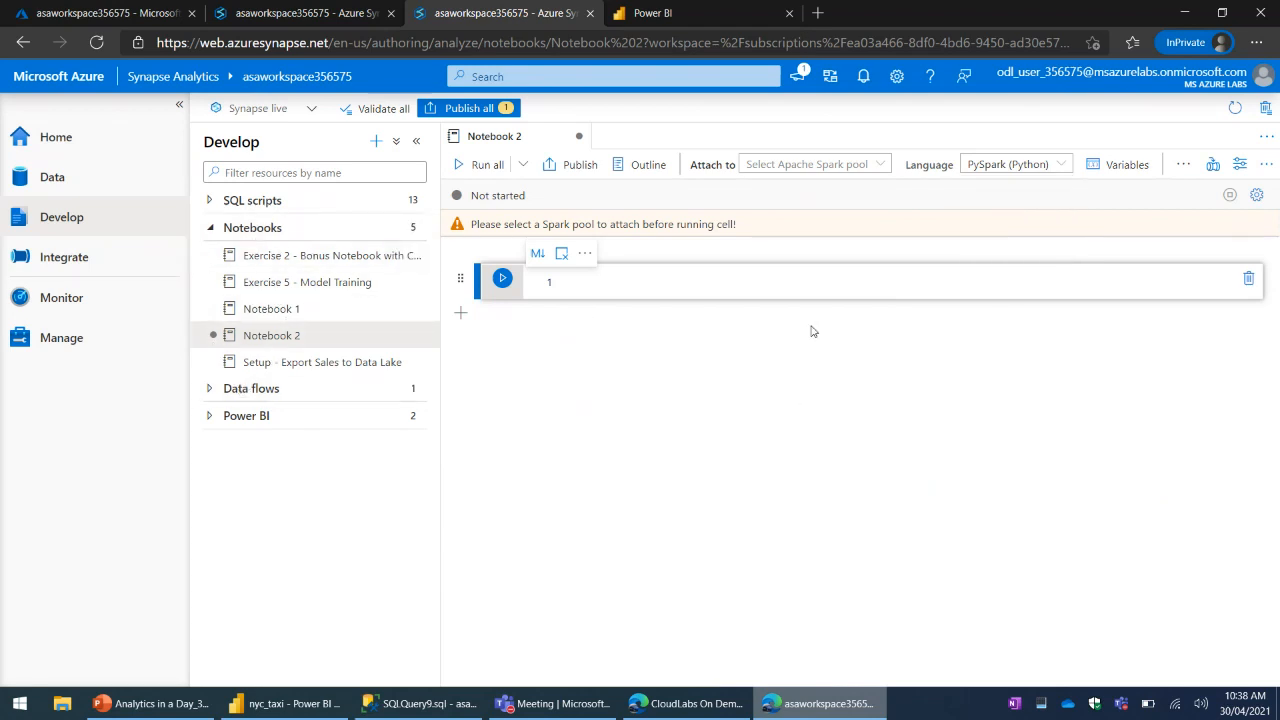
click(1005, 166)
click(775, 367)
click(1023, 166)
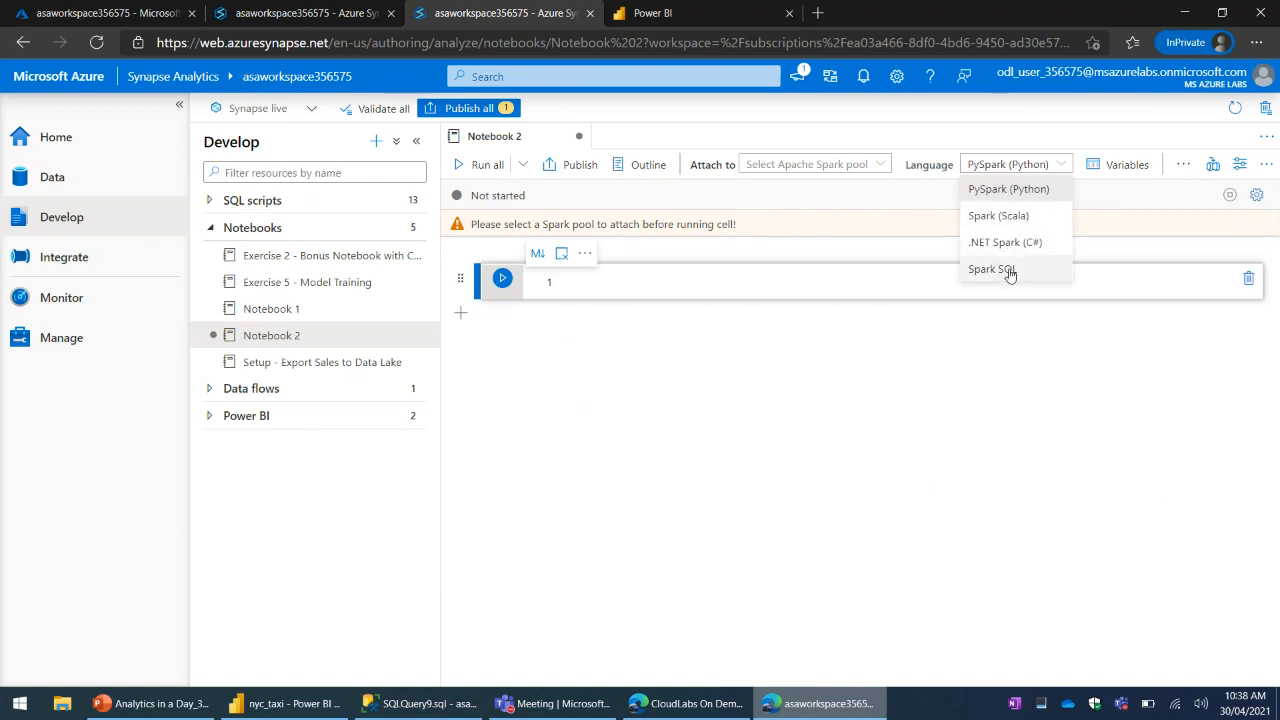
click(938, 450)
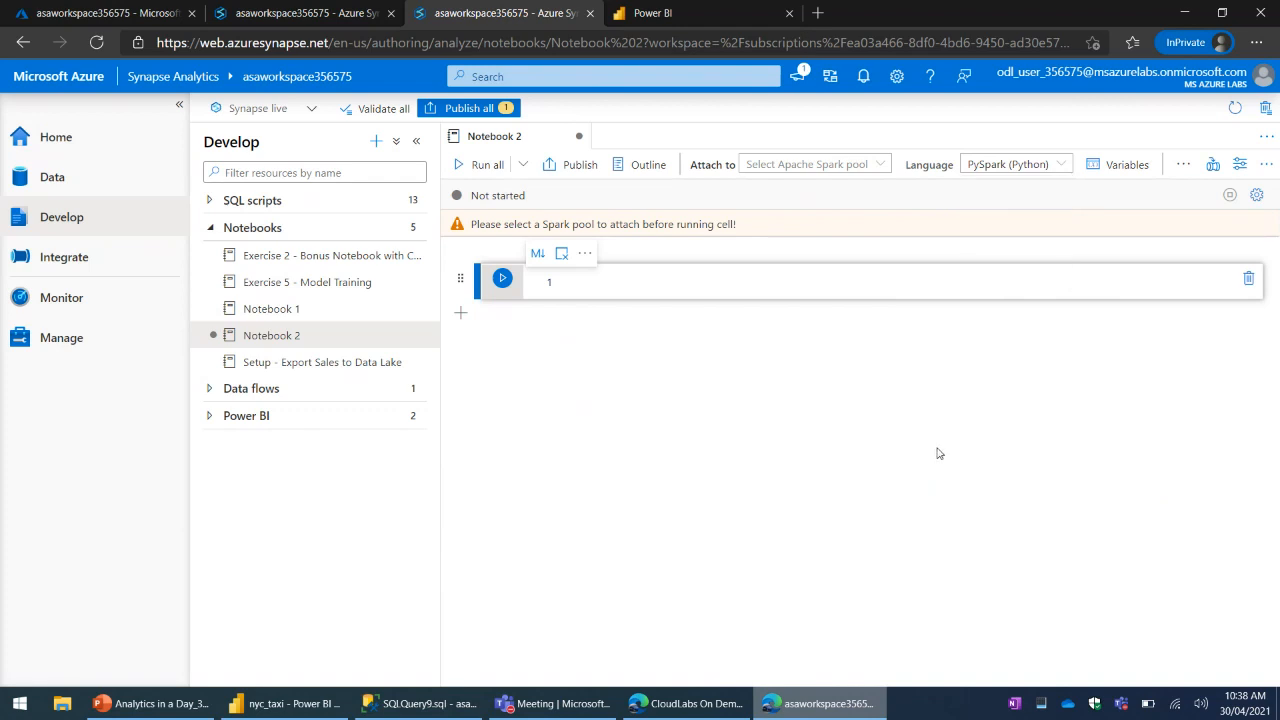
click(580, 138)
key(Return)
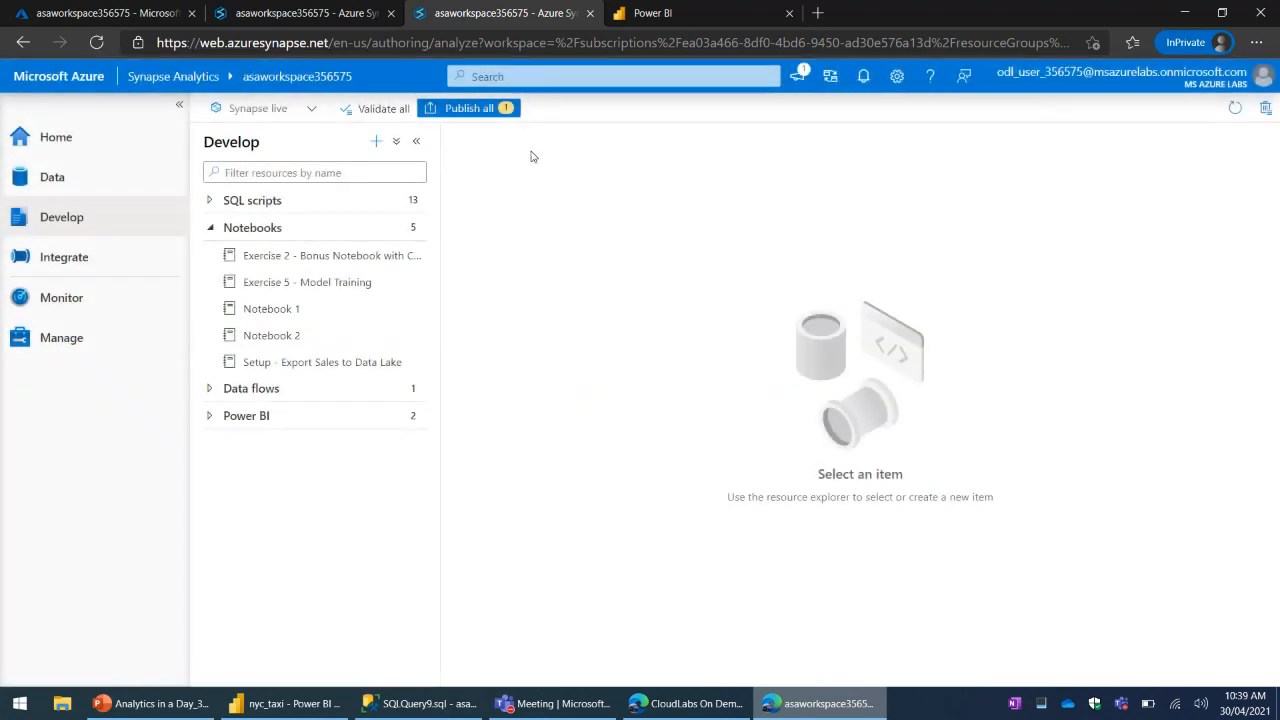
- Collapse the Notebooks group, expand Data flows, and examine the transformations in the EnrichCustomerData data flow
click(285, 232)
click(285, 232)
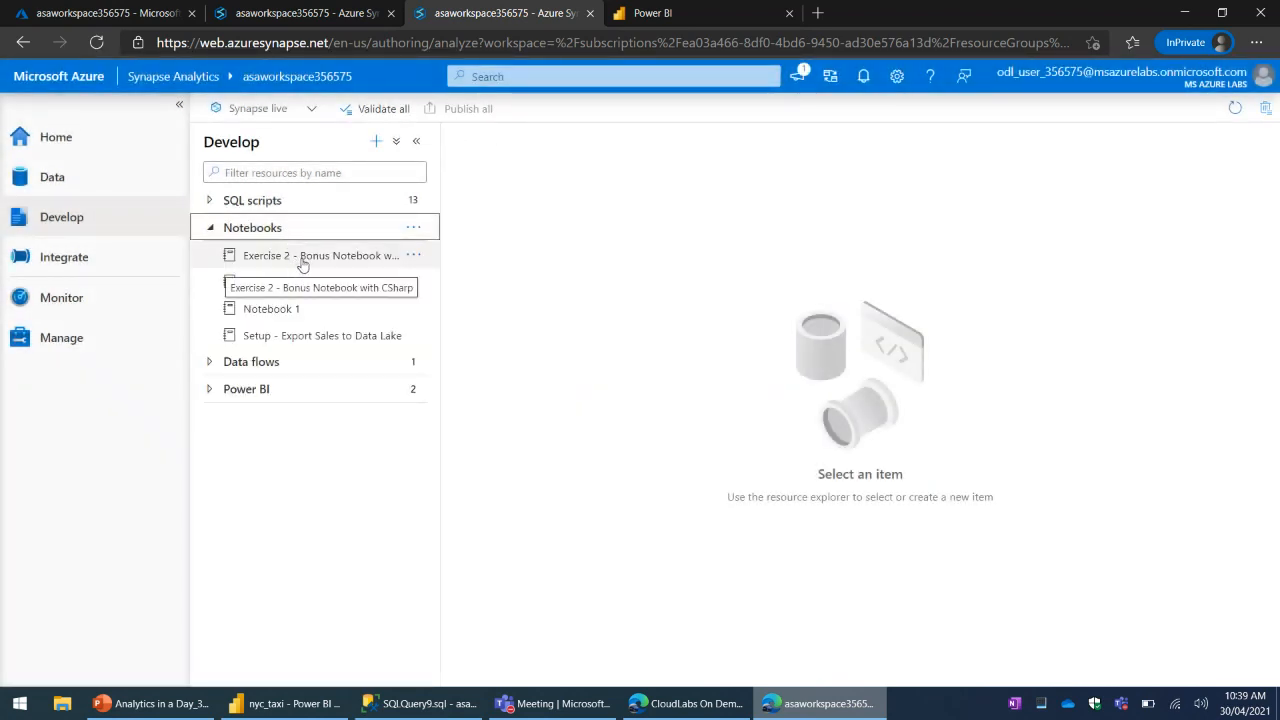
click(259, 229)
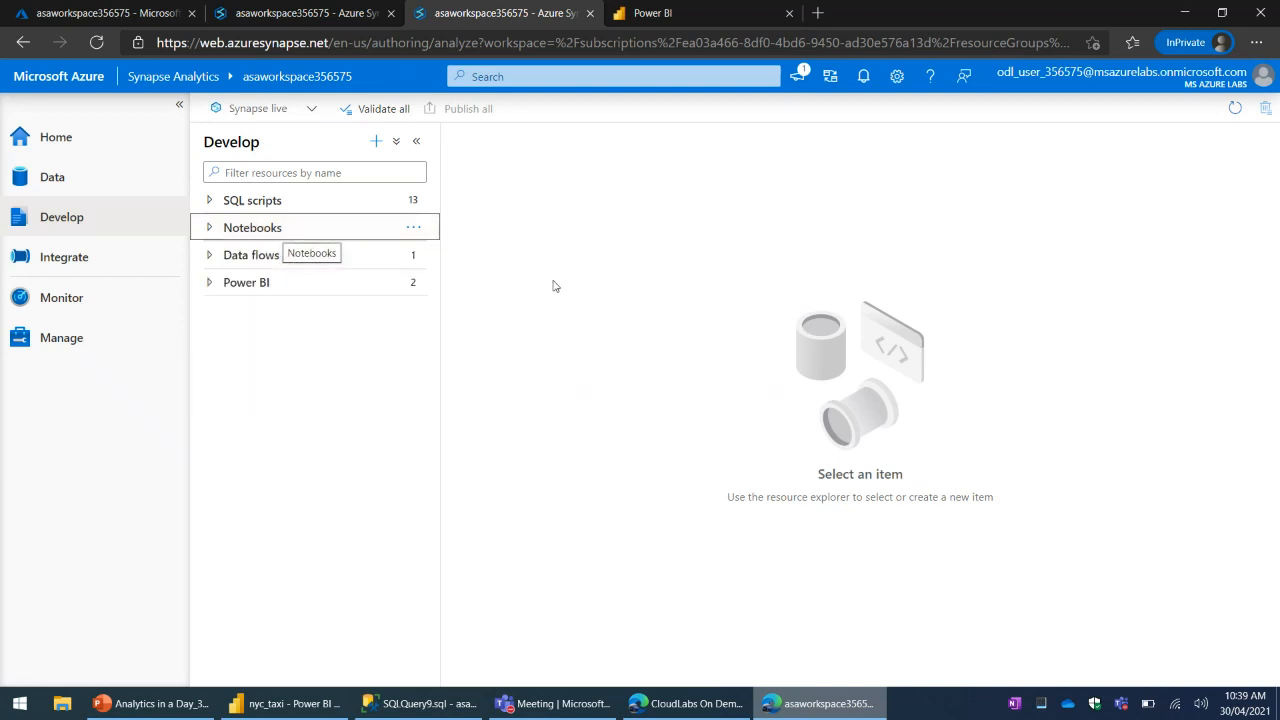
click(263, 255)
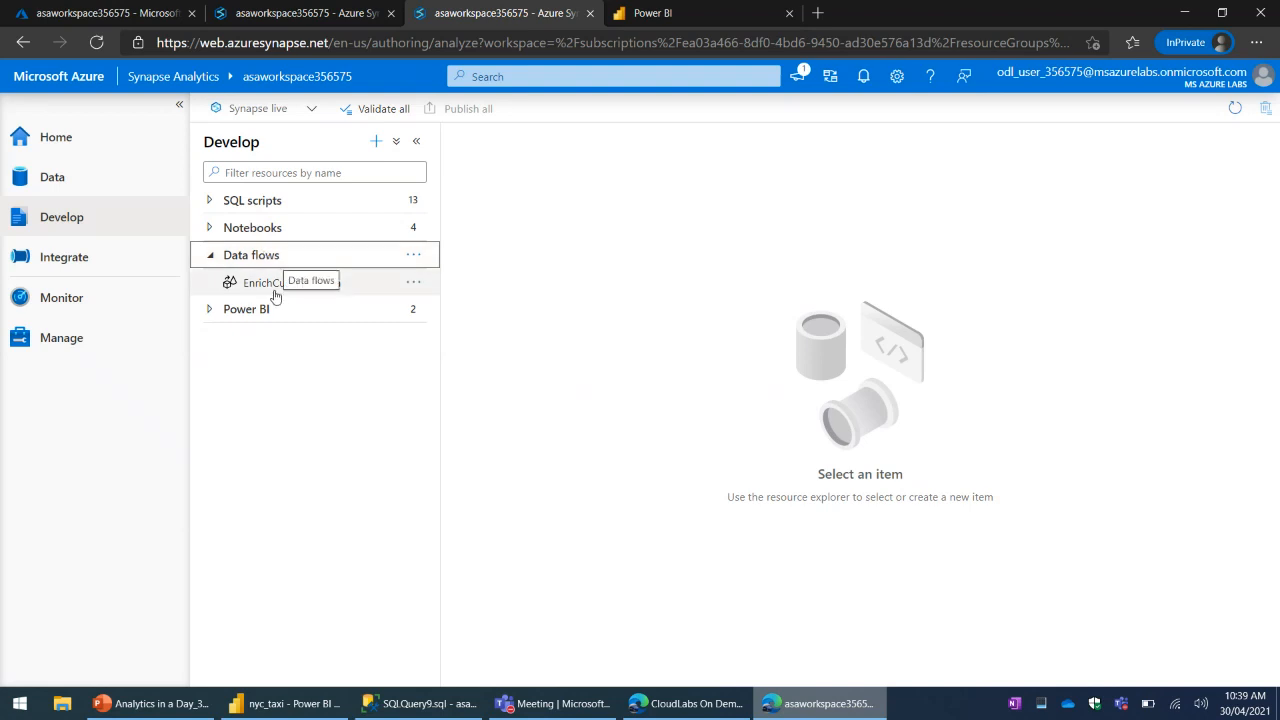
click(300, 283)
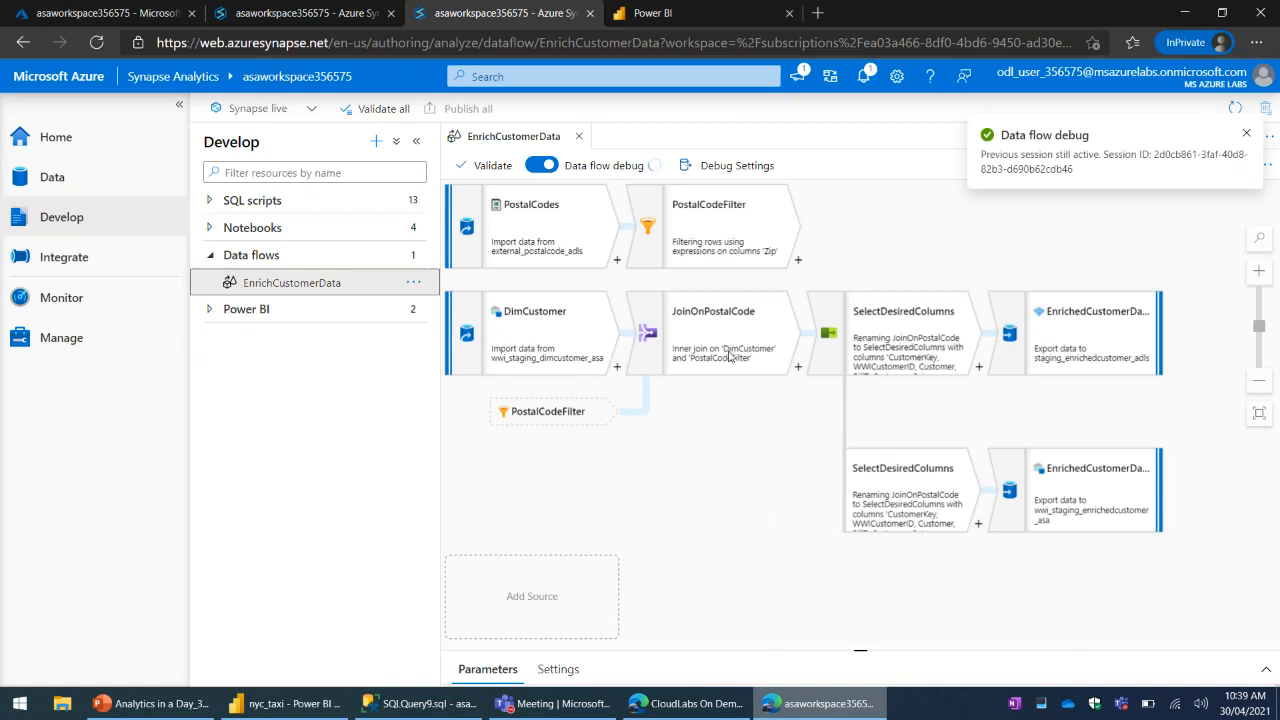
click(1246, 133)
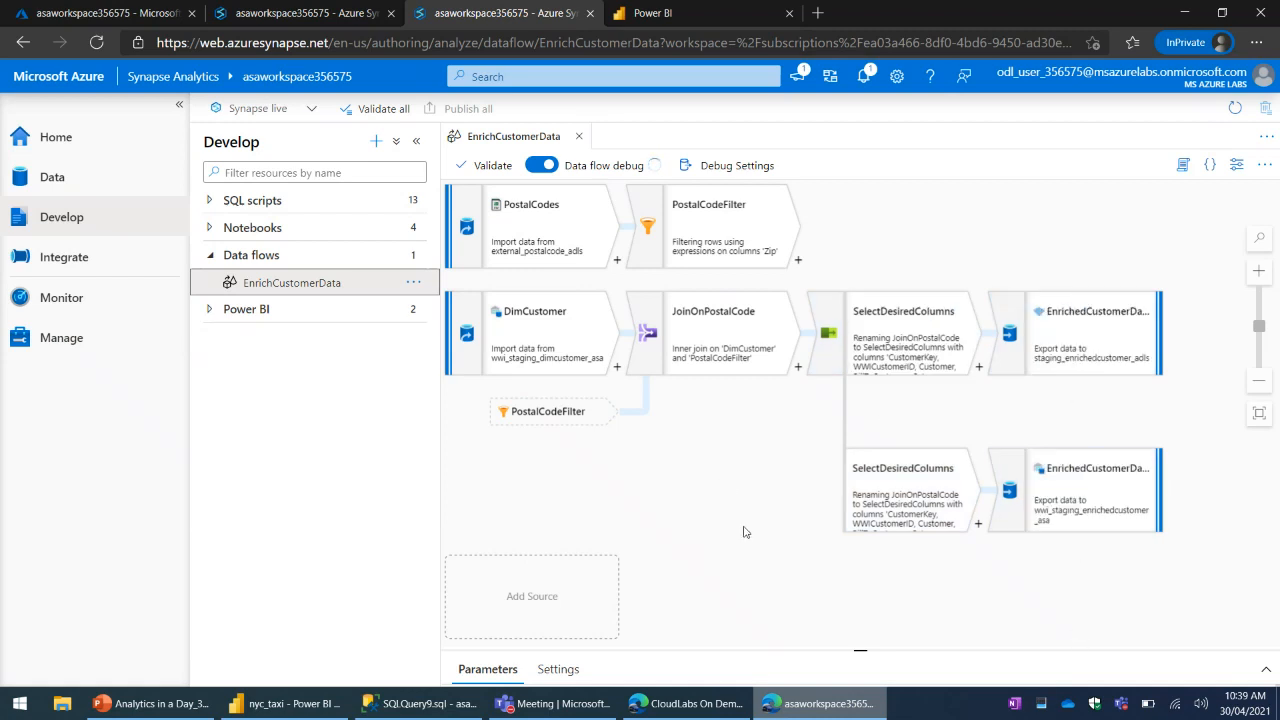
- Close the EnrichCustomerData data flow and expand the Power BI group with both PowerBIWorkspace and PowerBIWorkspace_SynapseDemo
click(209, 258)
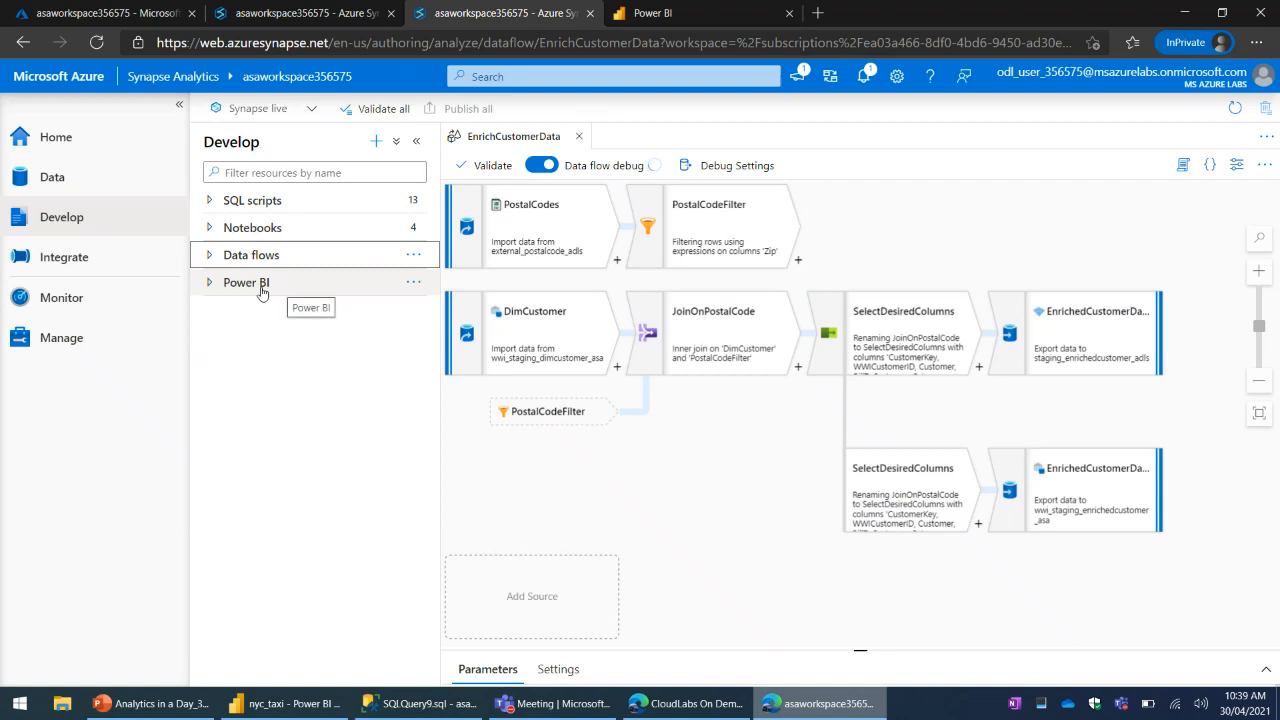
click(260, 287)
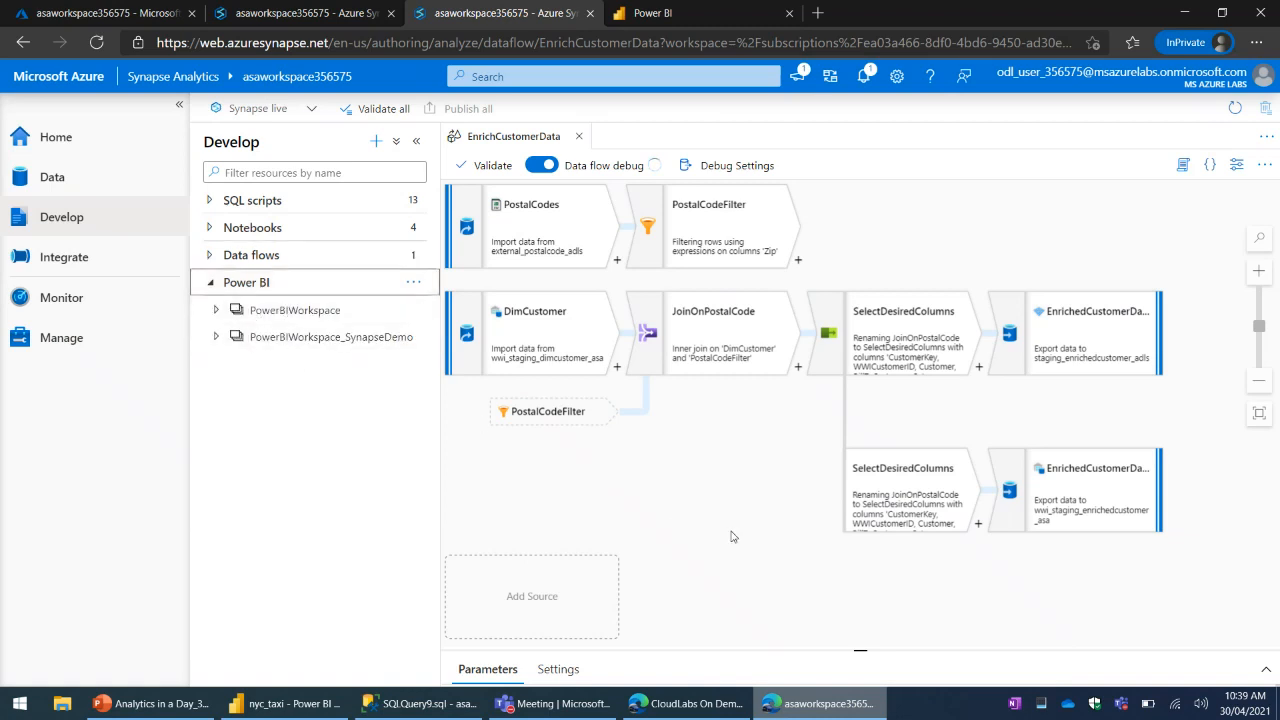
click(578, 136)
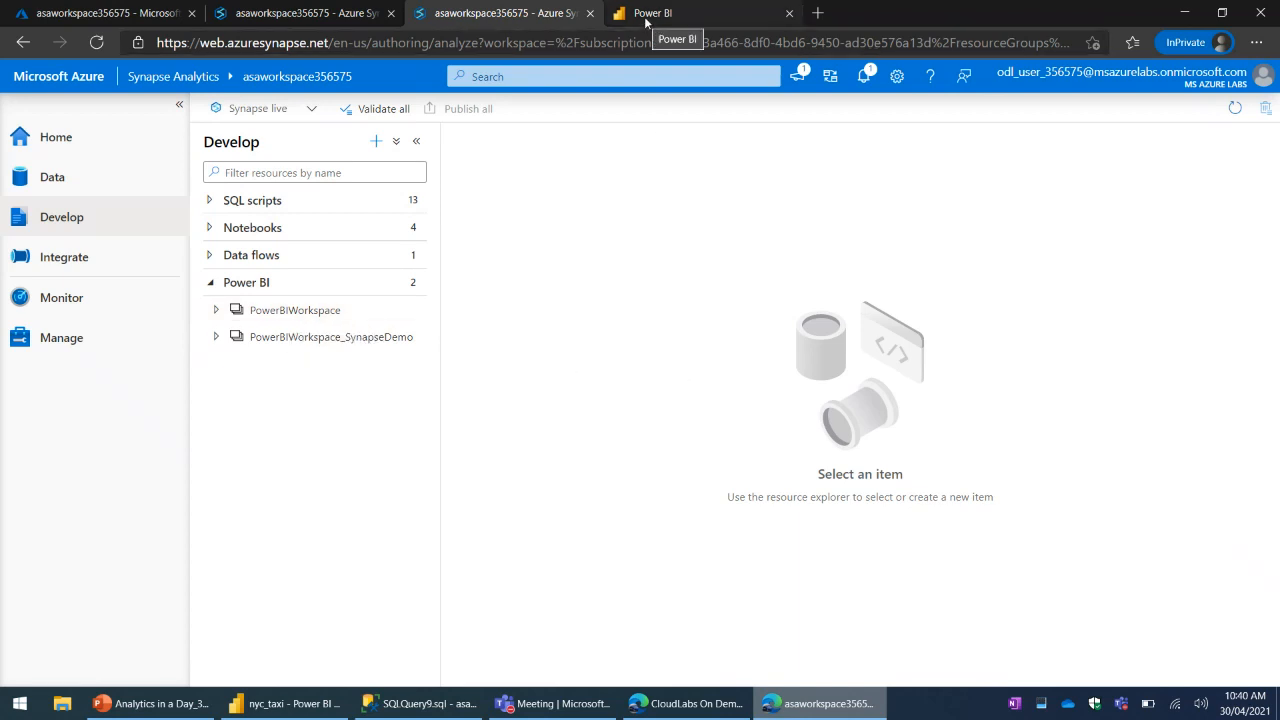
click(510, 17)
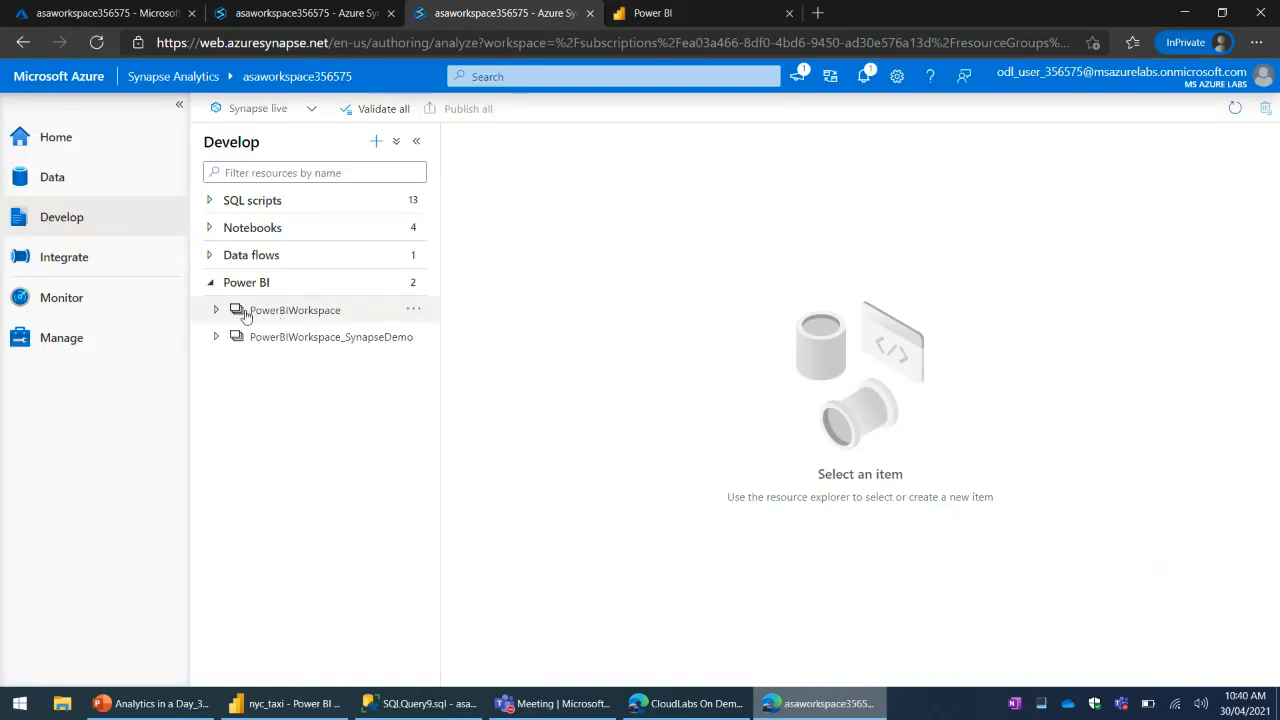
click(215, 311)
click(213, 340)
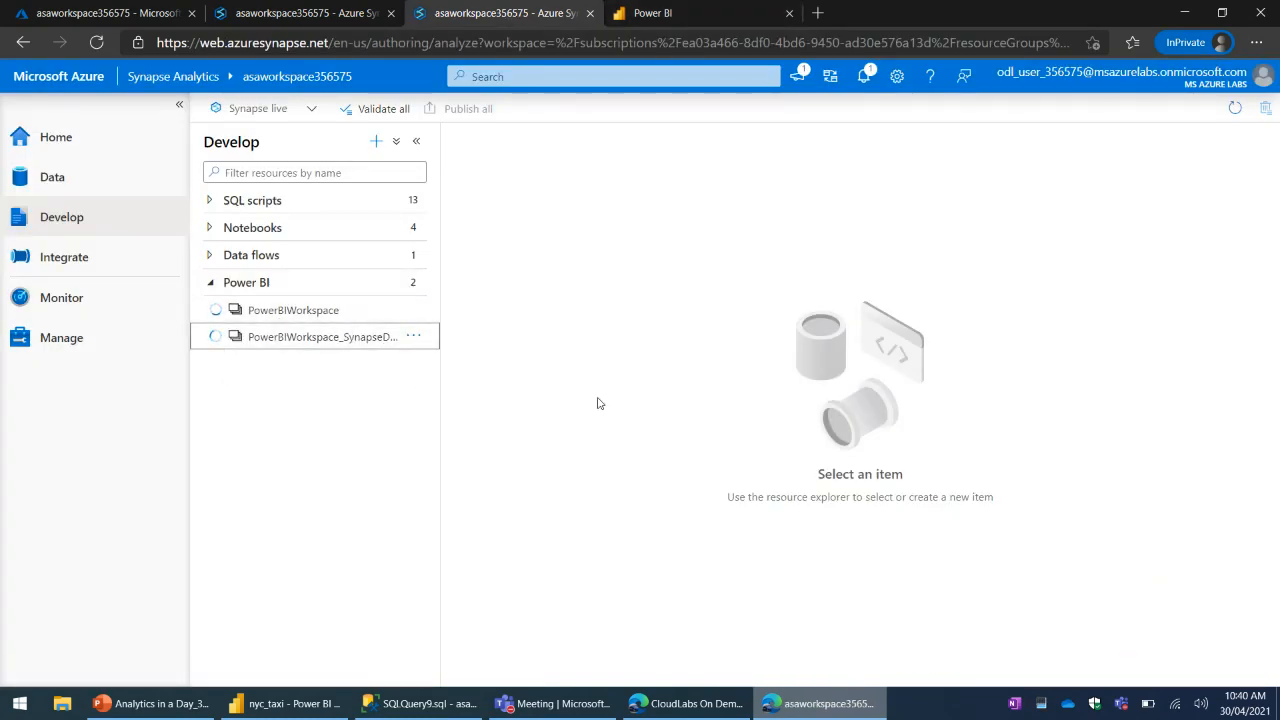
- Glance at the Power BI service home page and open the Global Superstore report from PowerBIWorkspace_SynapseDemo in Synapse Studio
click(666, 16)
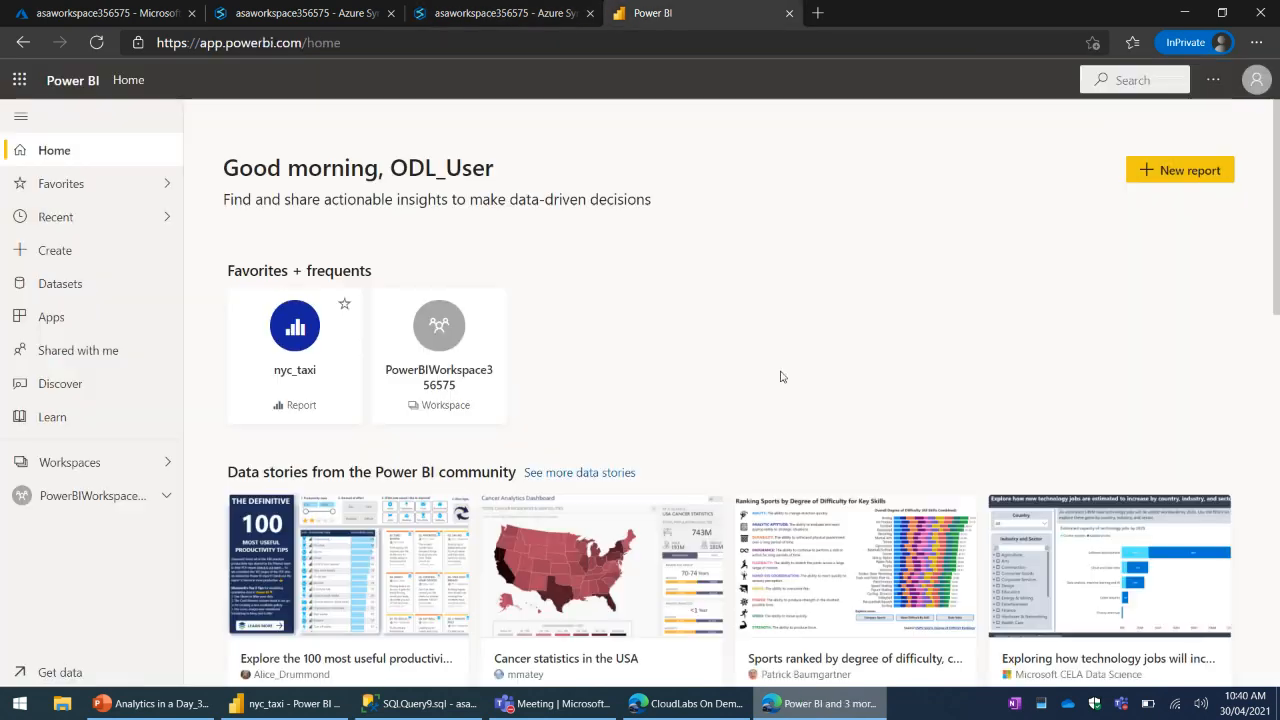
click(512, 13)
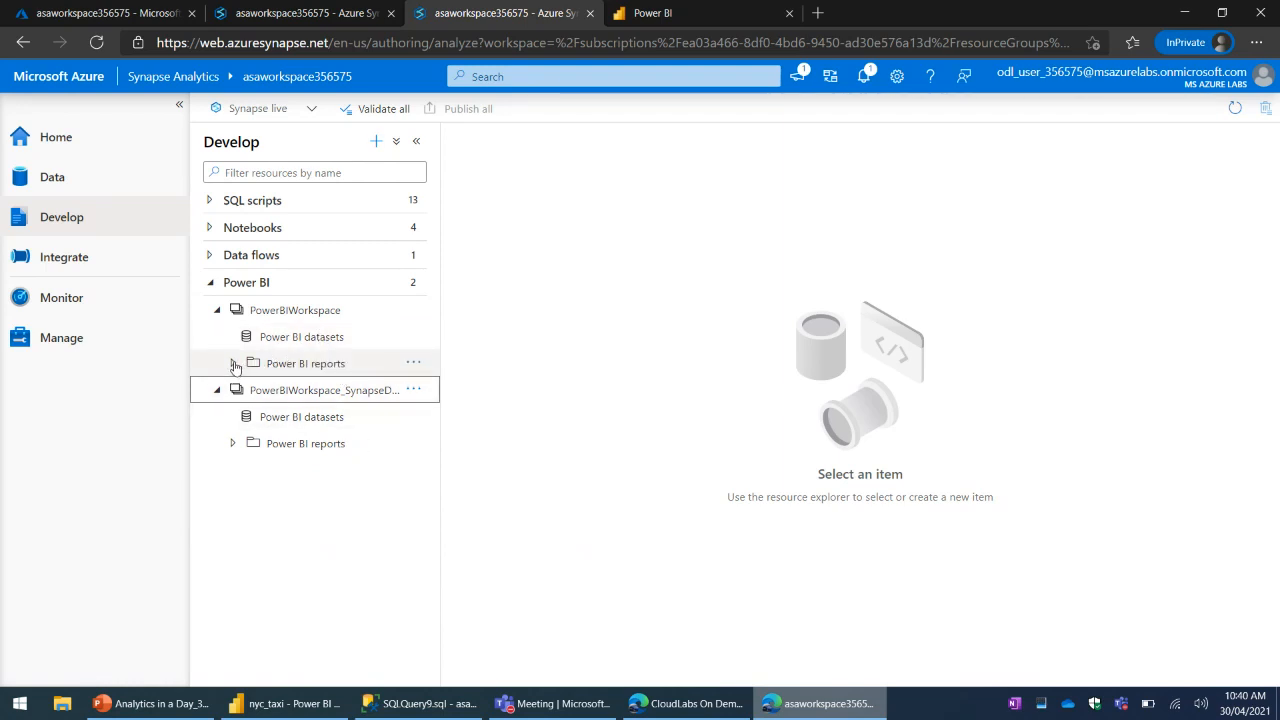
click(232, 444)
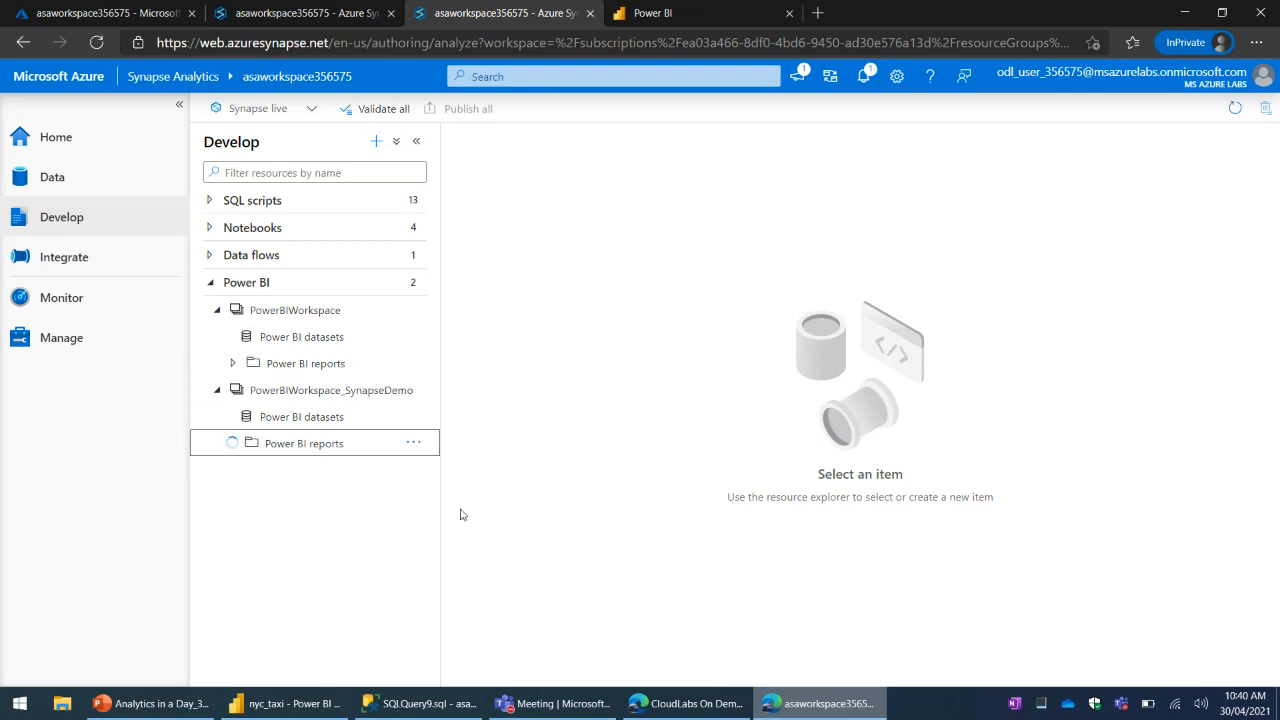
click(297, 478)
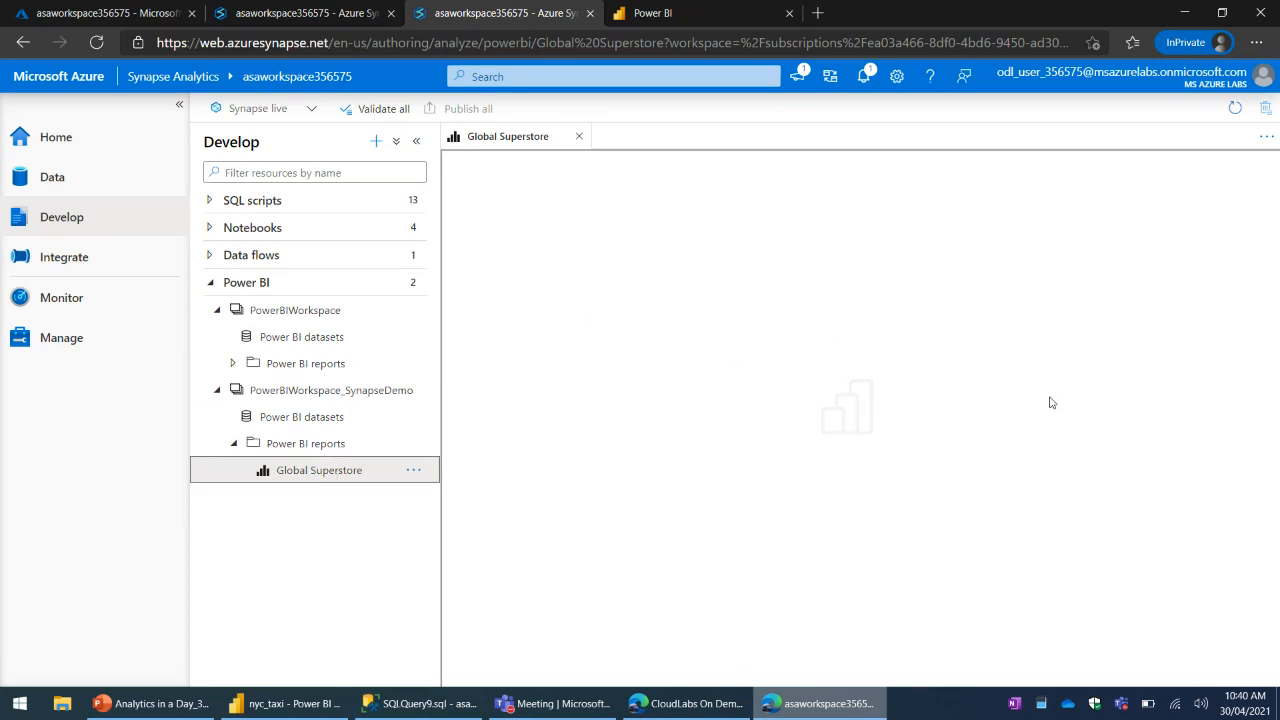
- View the workspace list in the Power BI service and expand the Power BI reports of PowerBIWorkspace in Synapse Studio
click(654, 16)
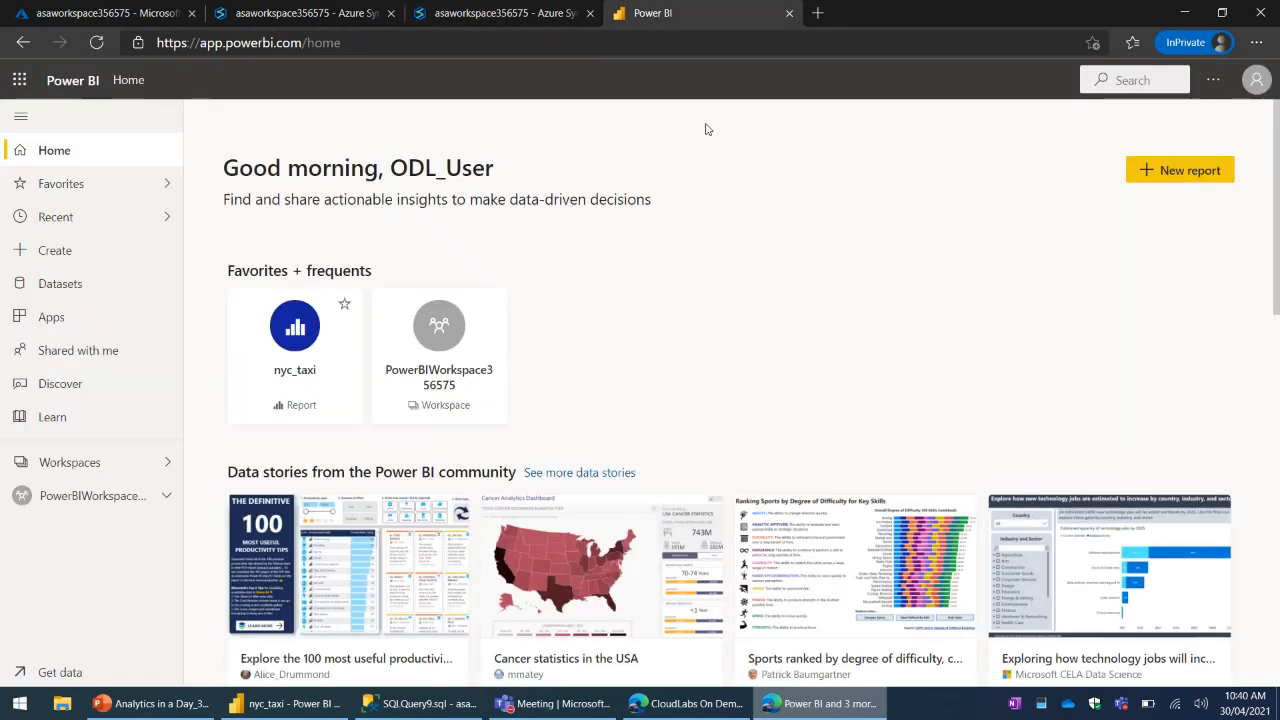
click(78, 463)
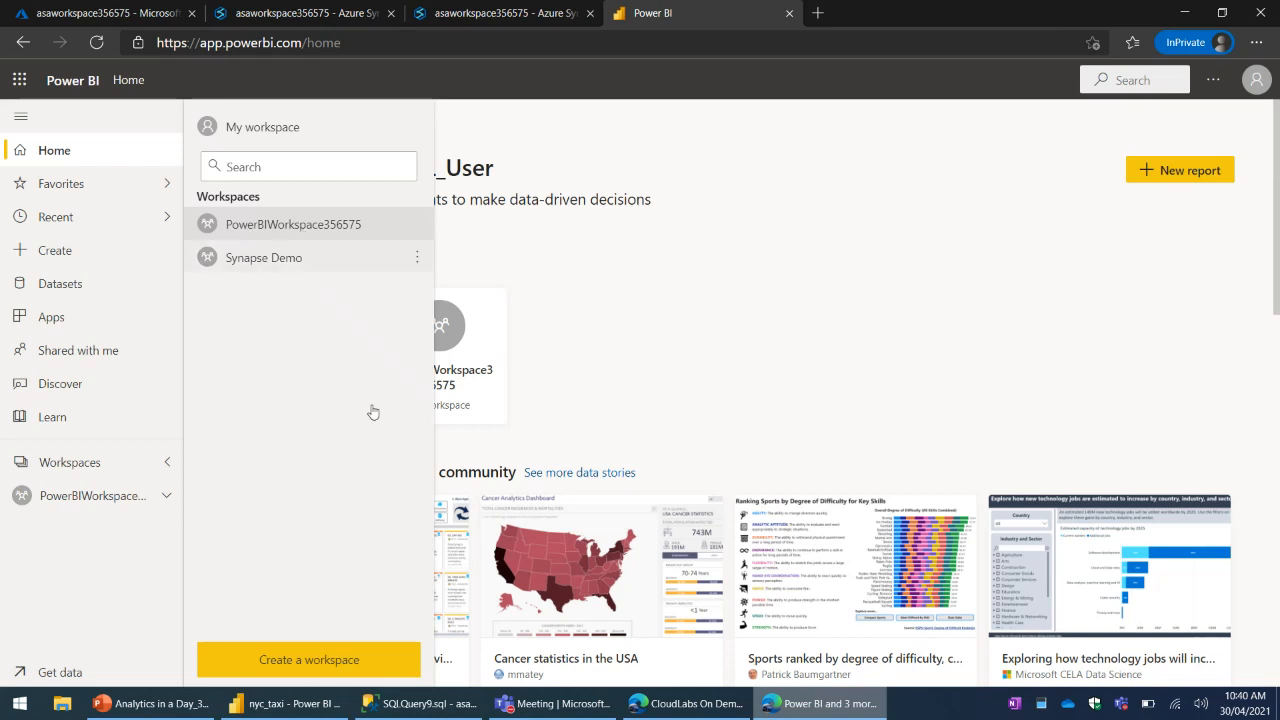
click(517, 22)
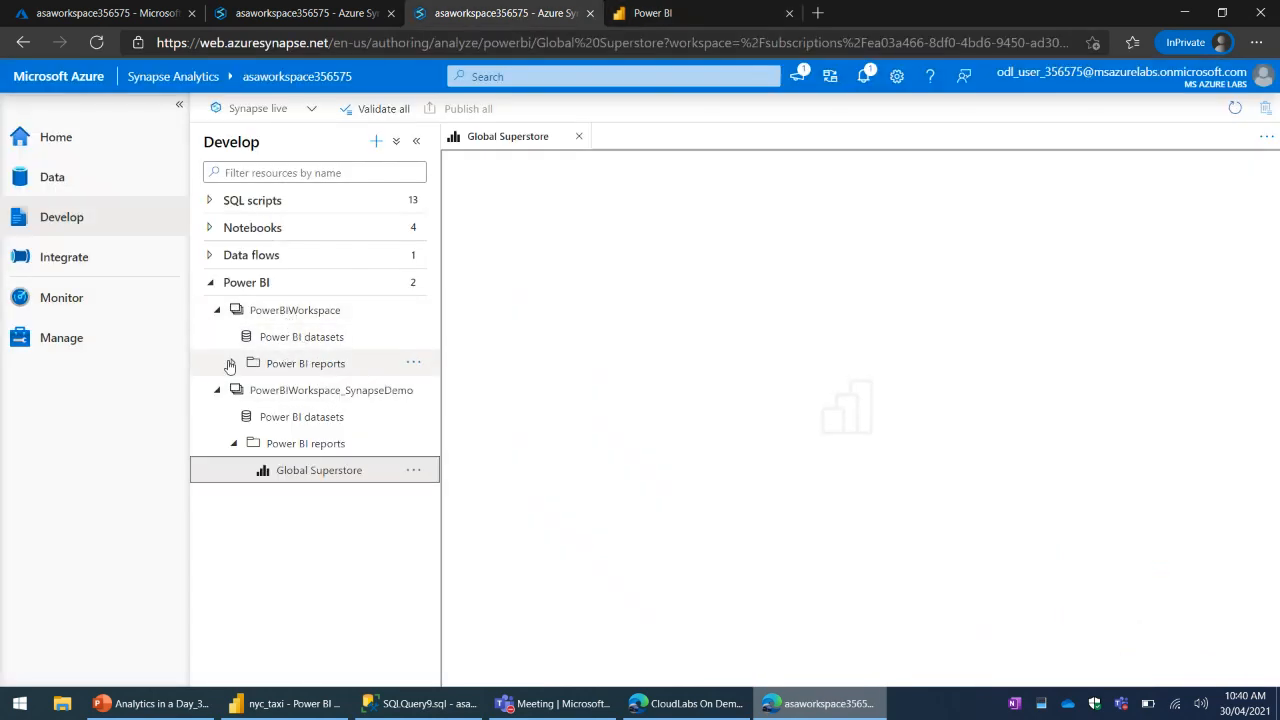
click(348, 370)
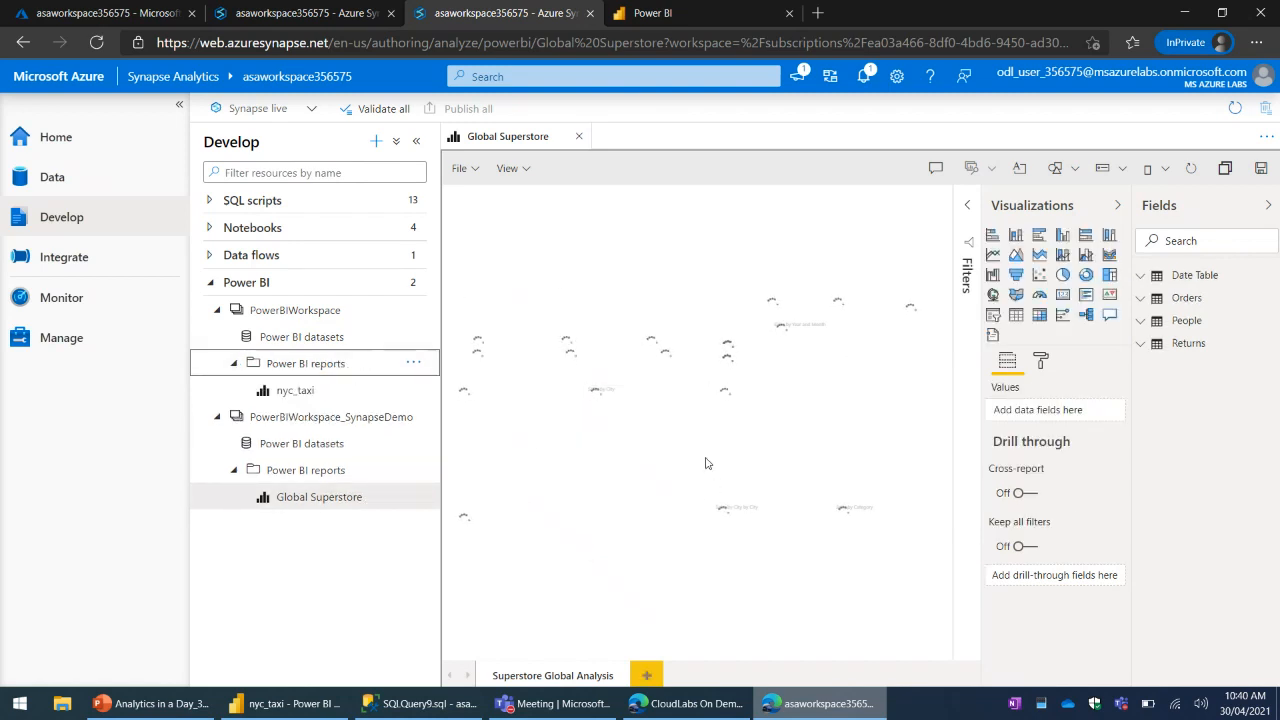
- Check the progress of the running queries in SQL scripts 7 and 9 in the first Synapse Studio window
click(305, 18)
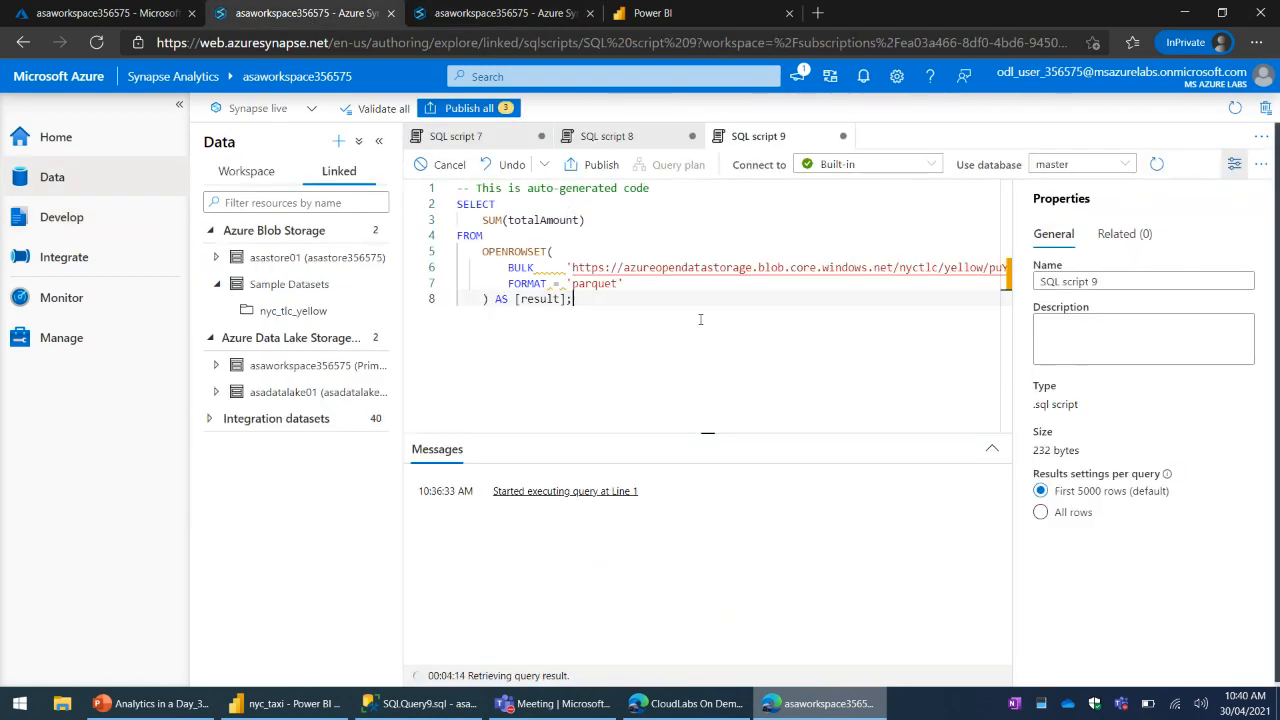
click(456, 136)
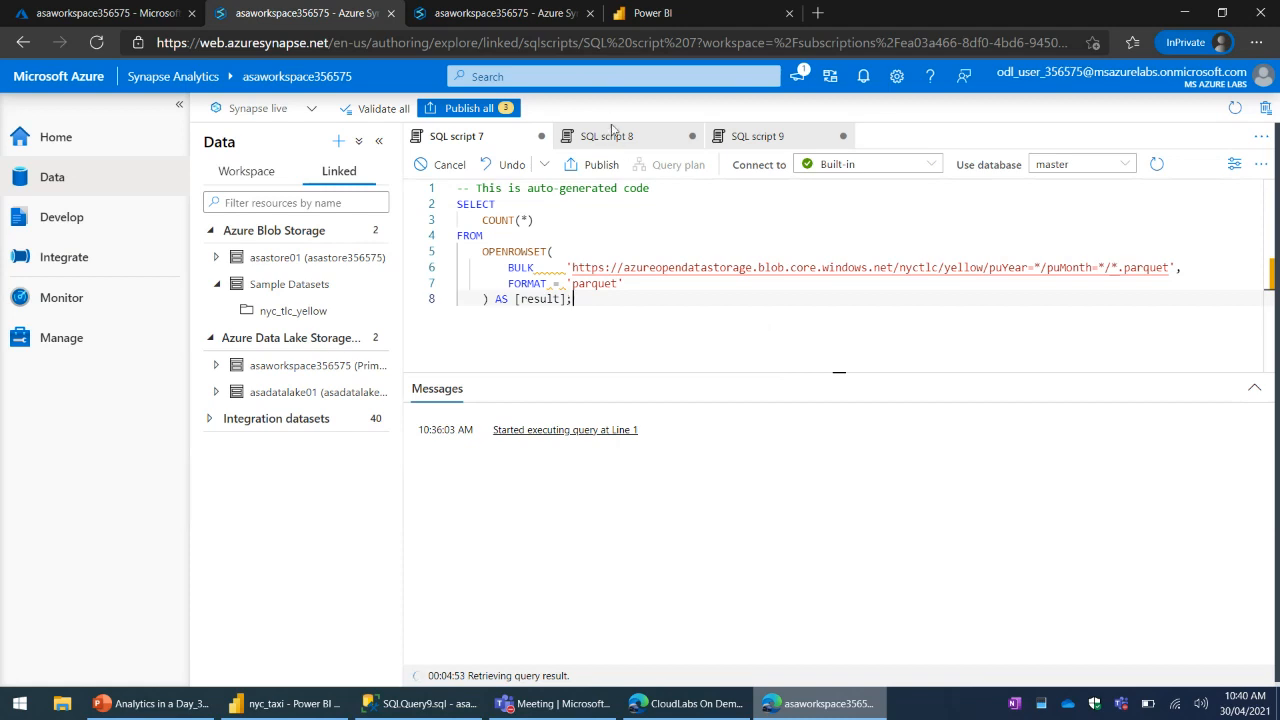
click(766, 137)
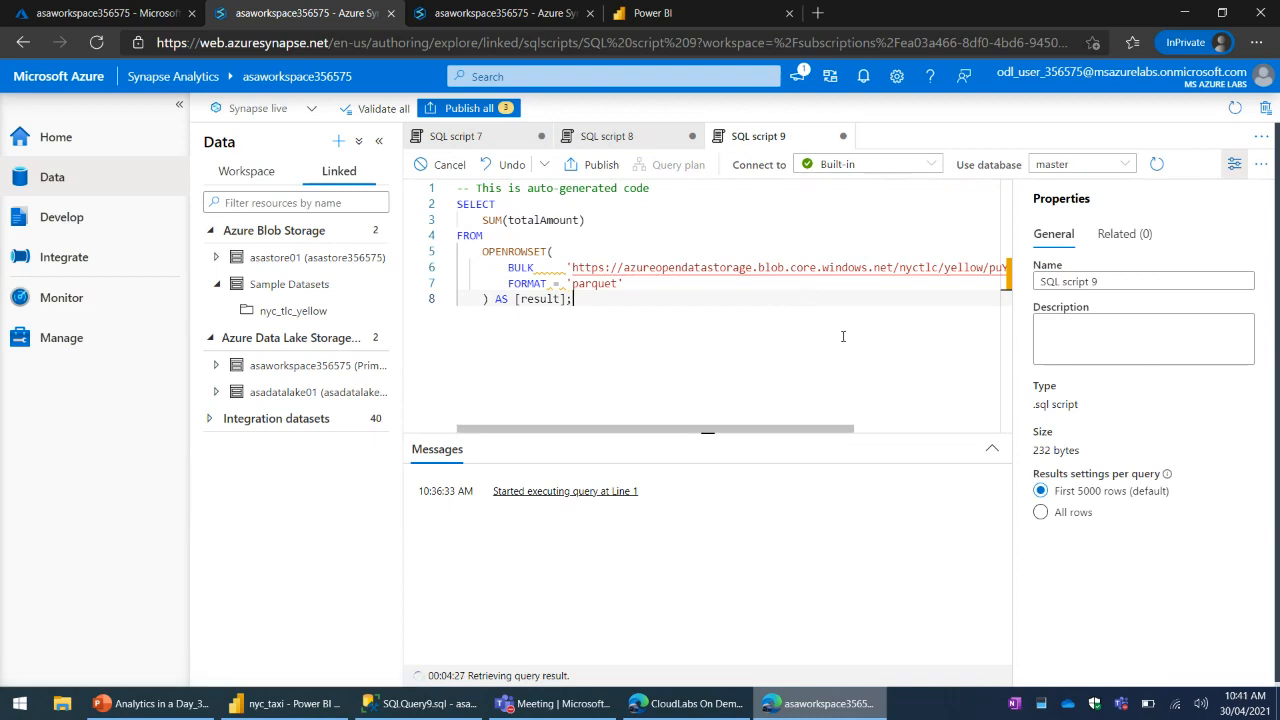
click(645, 13)
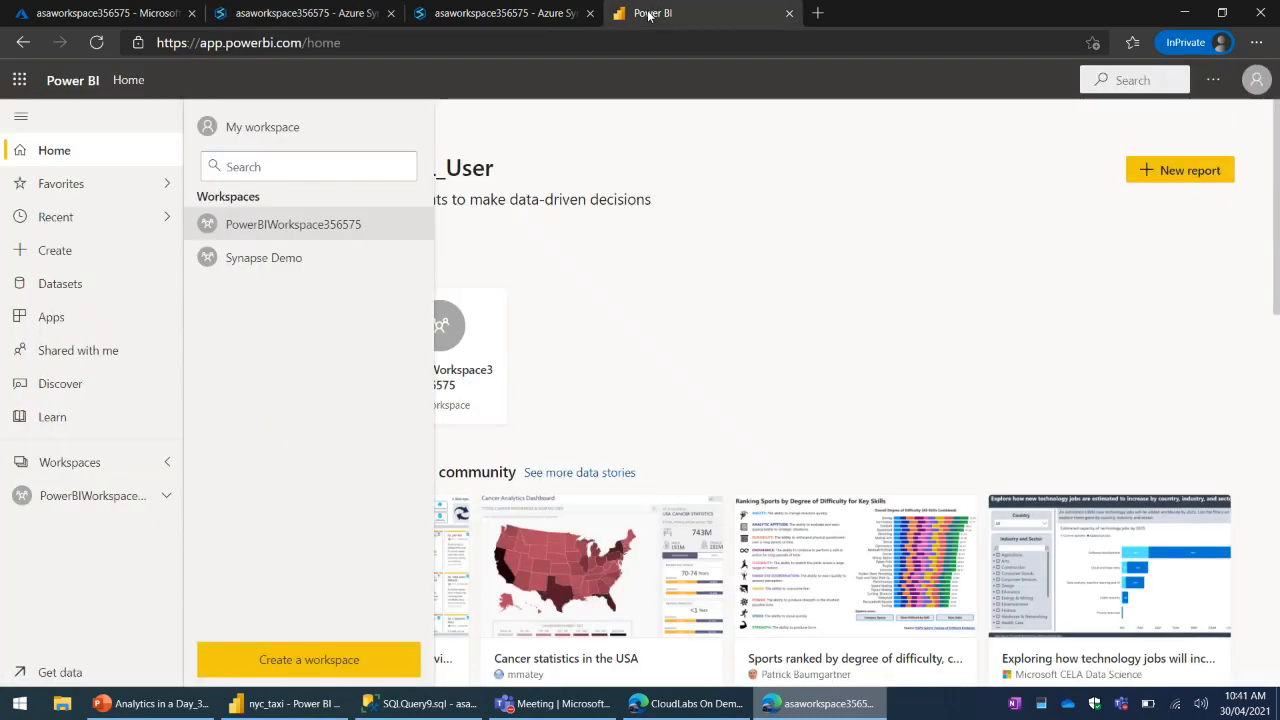
- Examine the Global Superstore report at a larger size with Visualizations and Fields collapsed, and expand both panes again
click(518, 22)
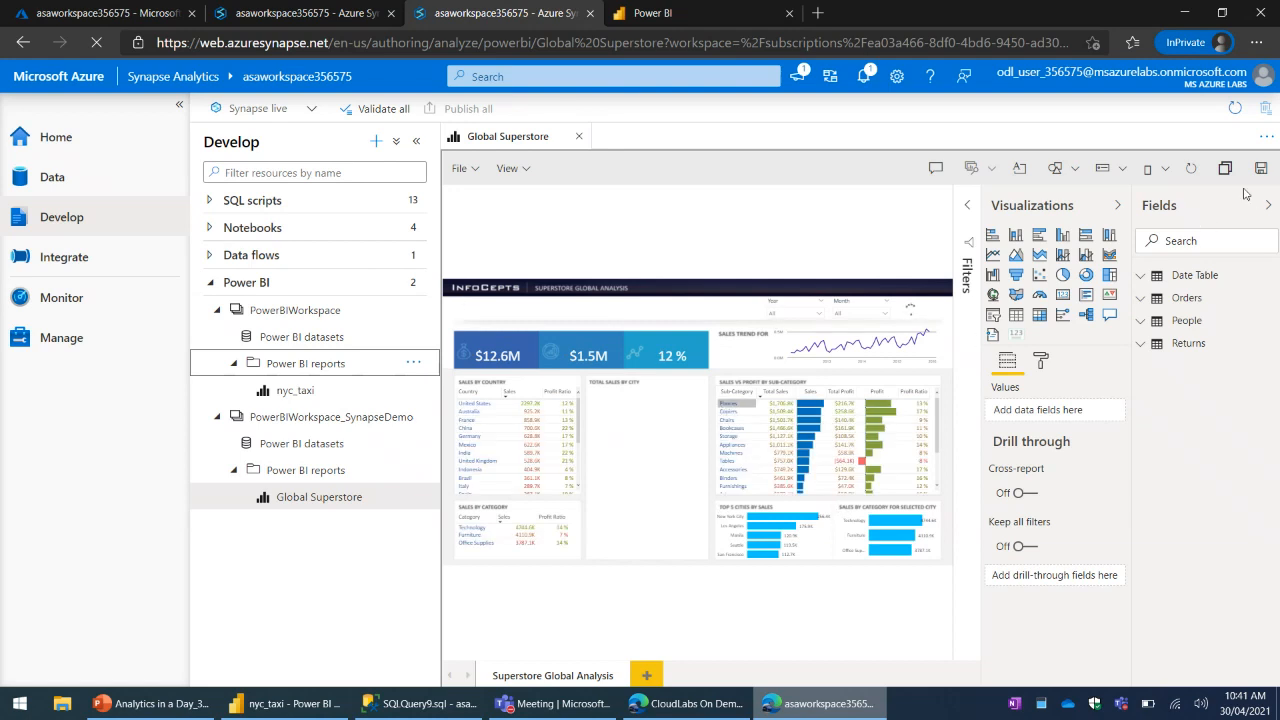
click(1054, 209)
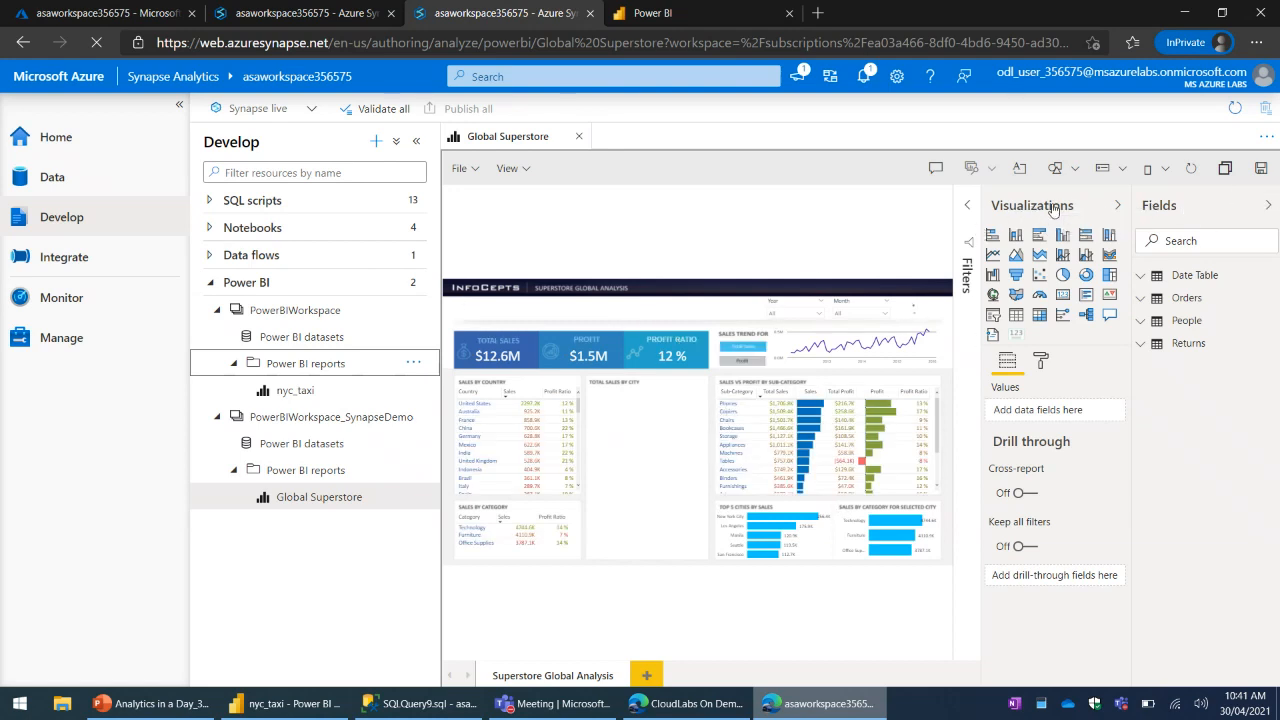
click(1181, 208)
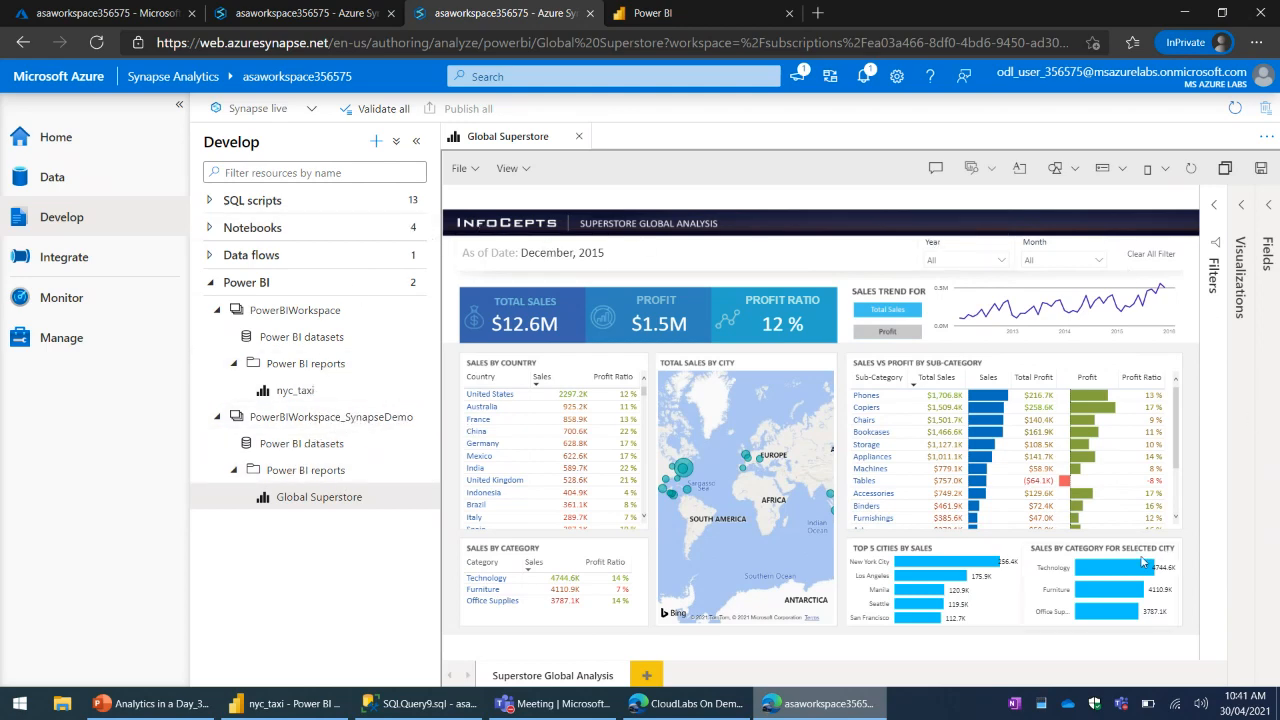
click(1270, 248)
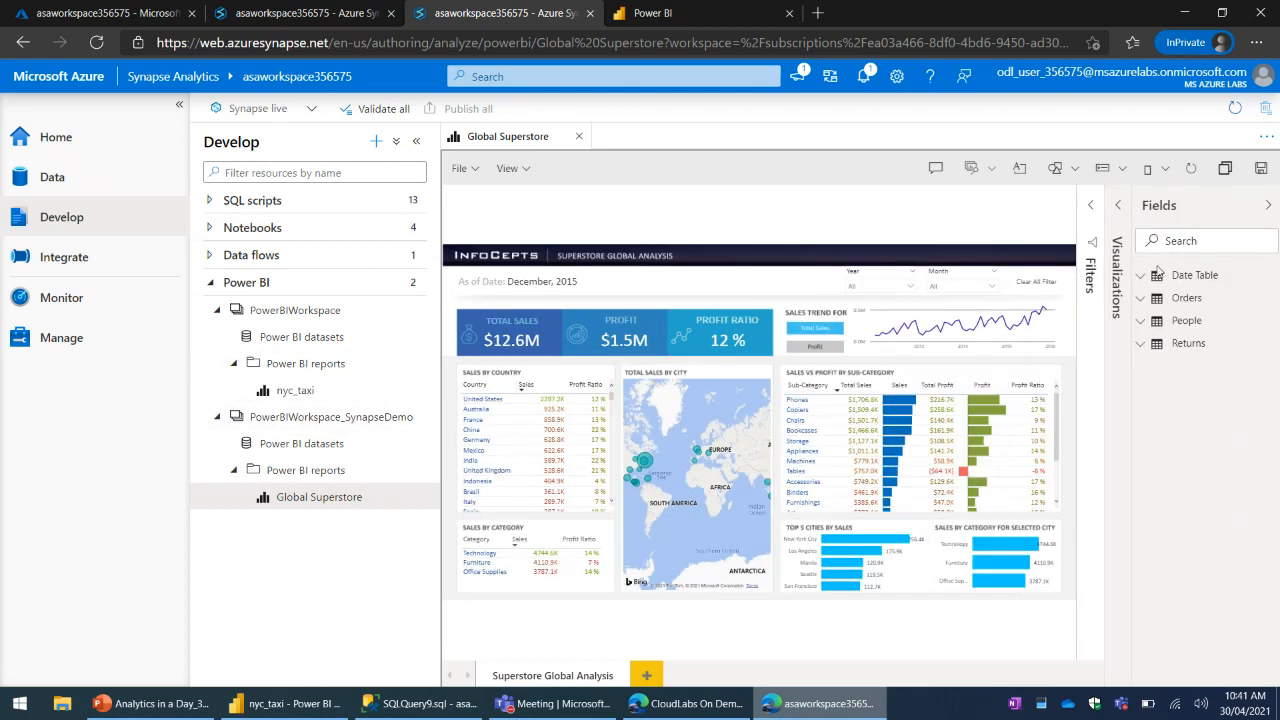
click(1117, 282)
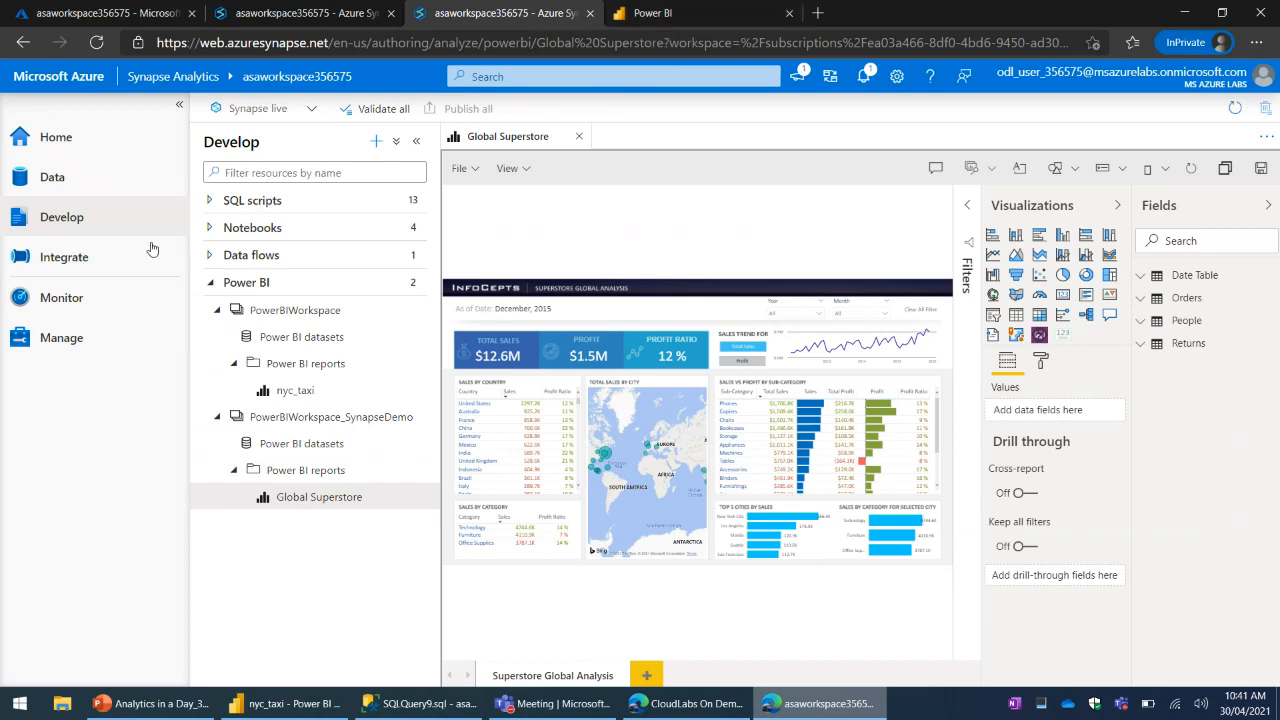
- Close the Global Superstore report, expand Pipelines under Integrate, and briefly open and close the copy-taxi pipeline
click(66, 266)
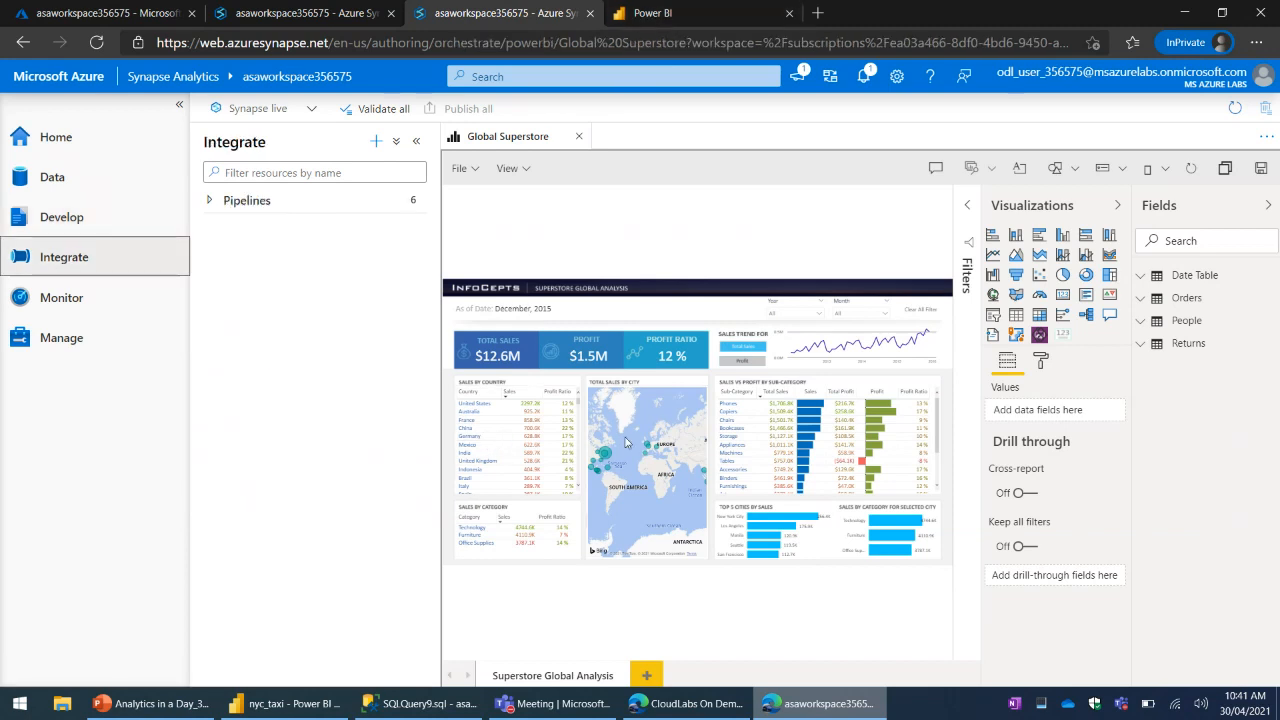
click(578, 136)
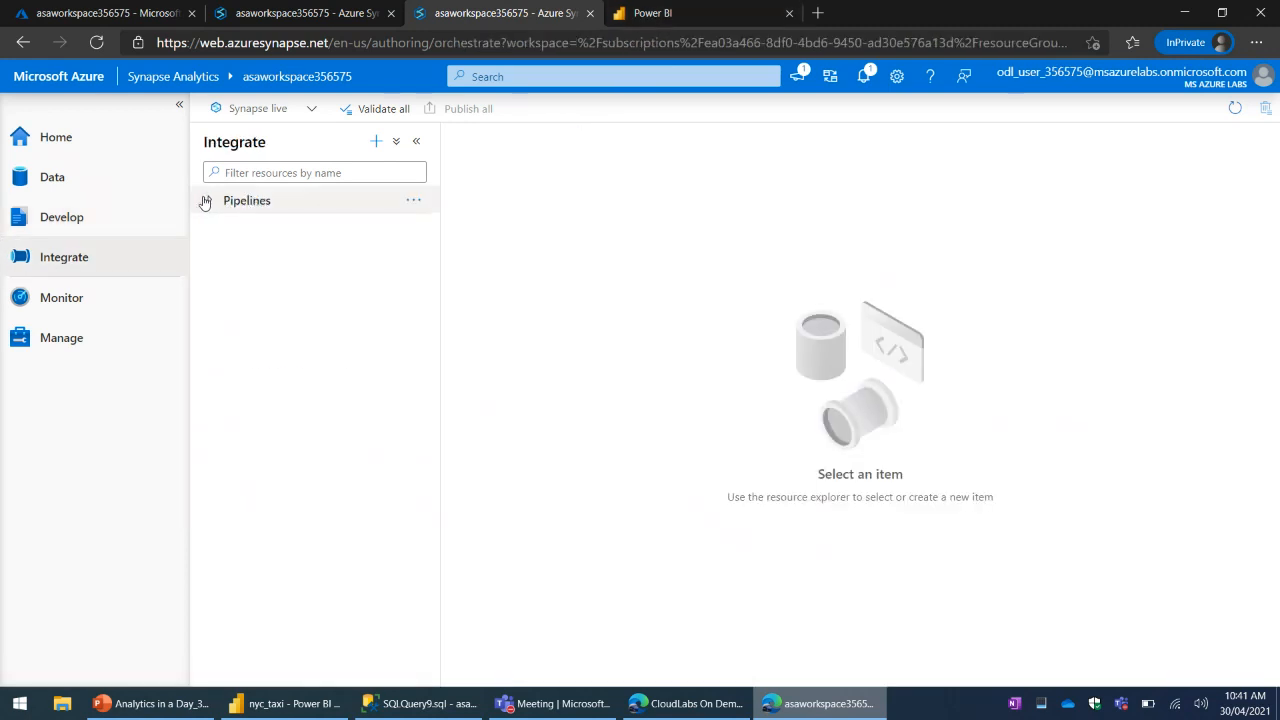
click(209, 201)
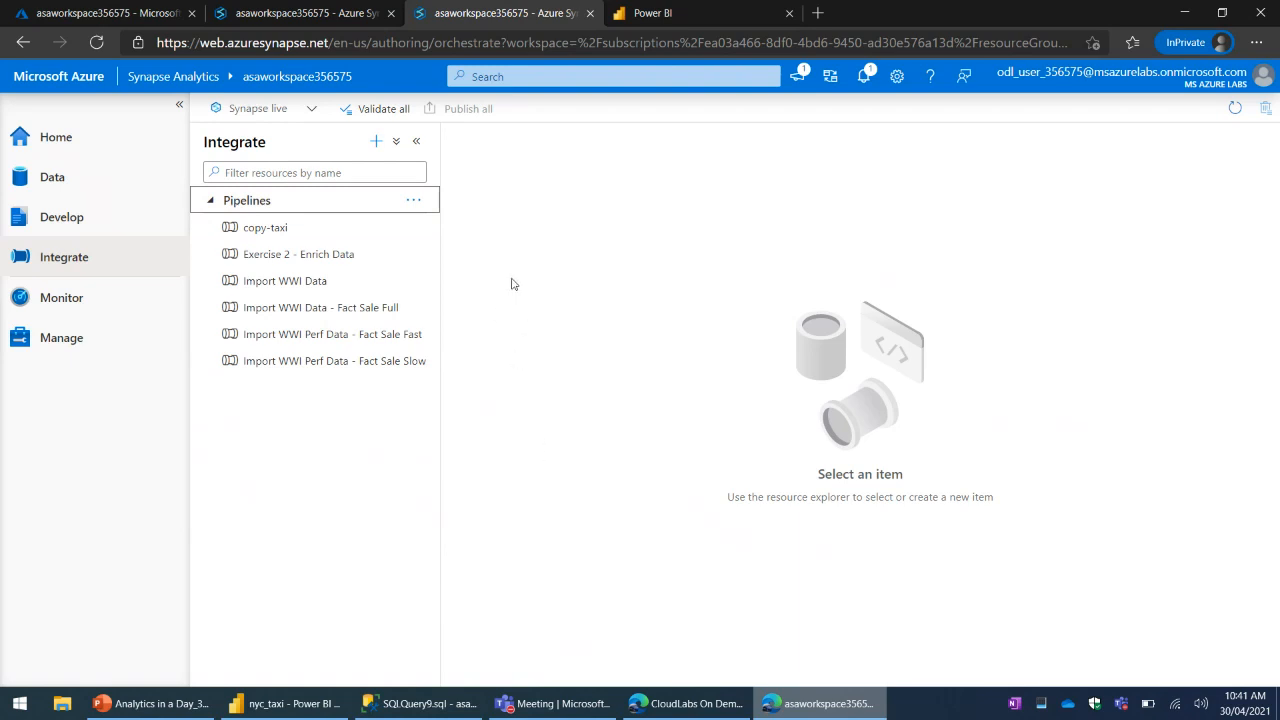
click(298, 234)
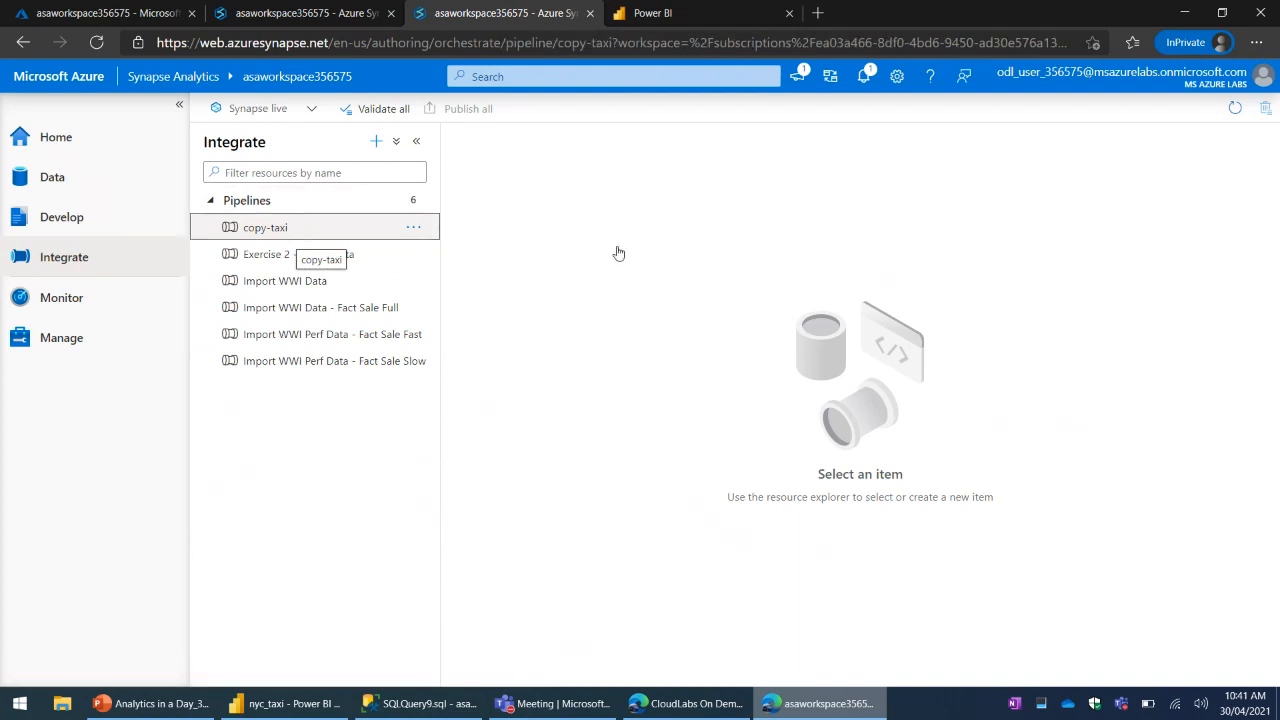
click(578, 136)
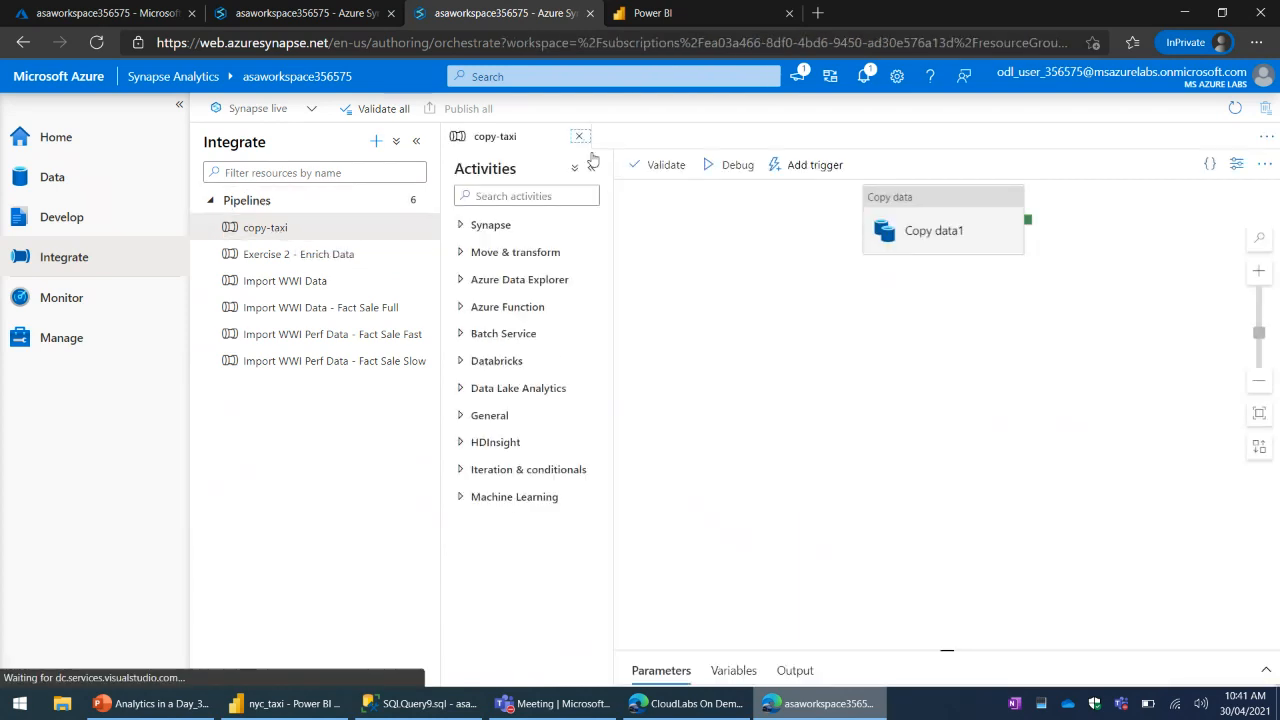
- Open the Exercise 2 - Enrich Data pipeline and inspect its Enrich Customer Data activity and the linked EnrichCustomerData data flow
click(340, 256)
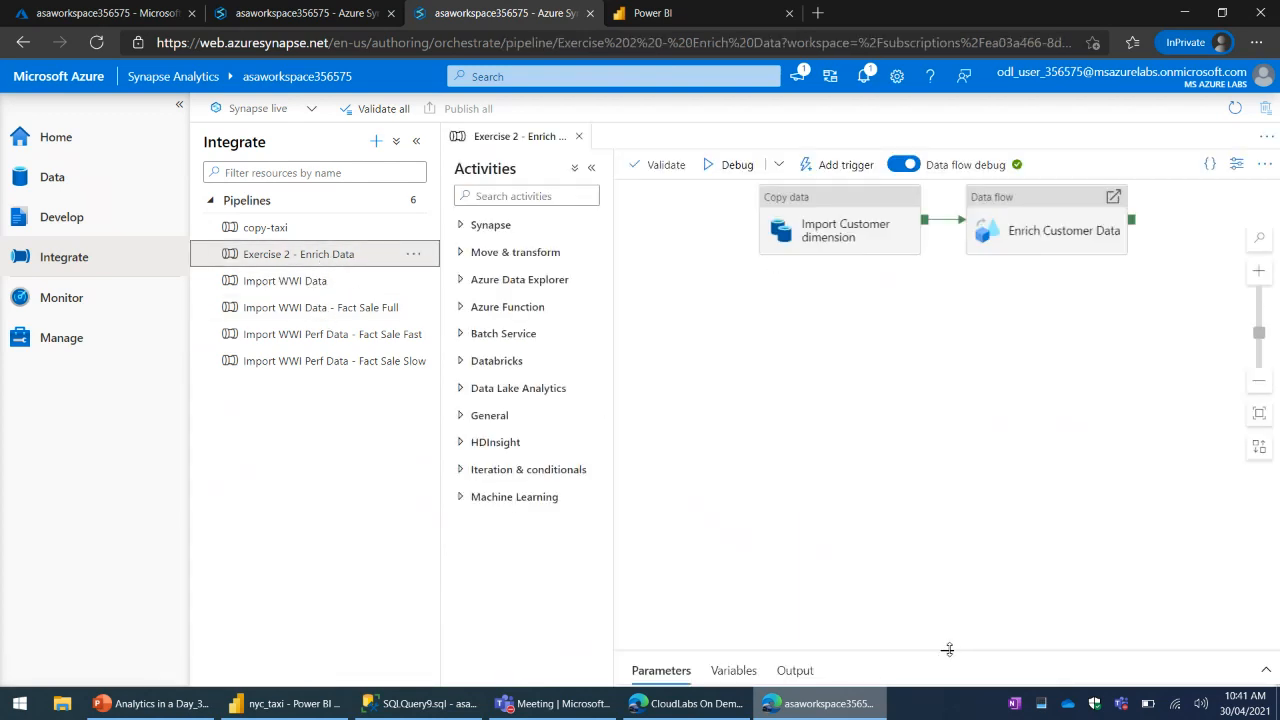
drag(948, 650, 948, 352)
click(985, 233)
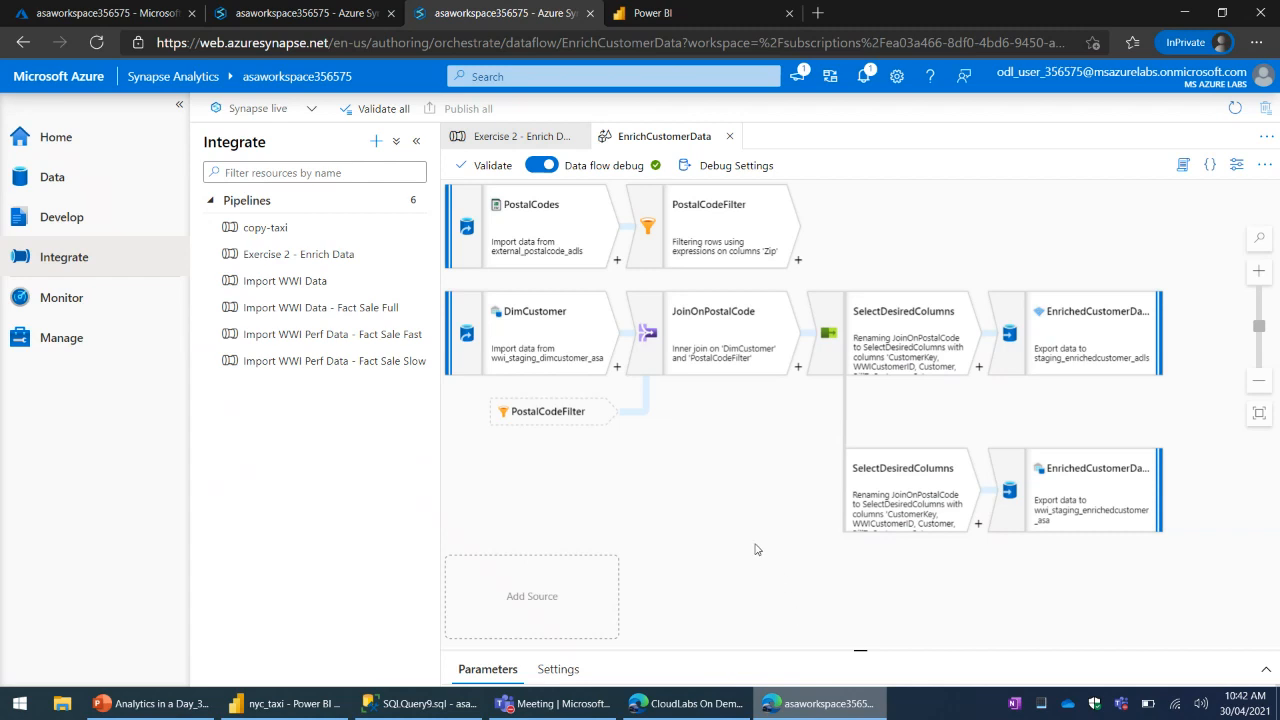
click(516, 140)
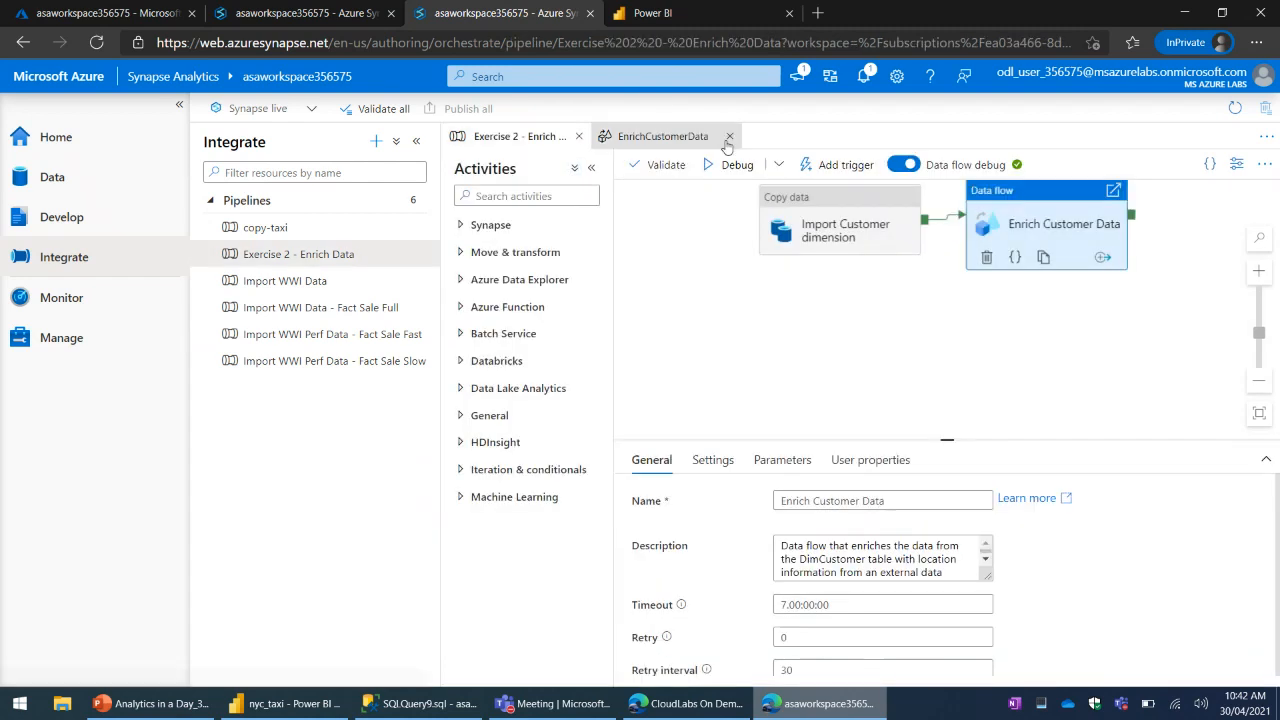
- Close the EnrichCustomerData data flow and the Exercise 2 - Enrich Data pipeline, and open the Monitor hub
click(729, 136)
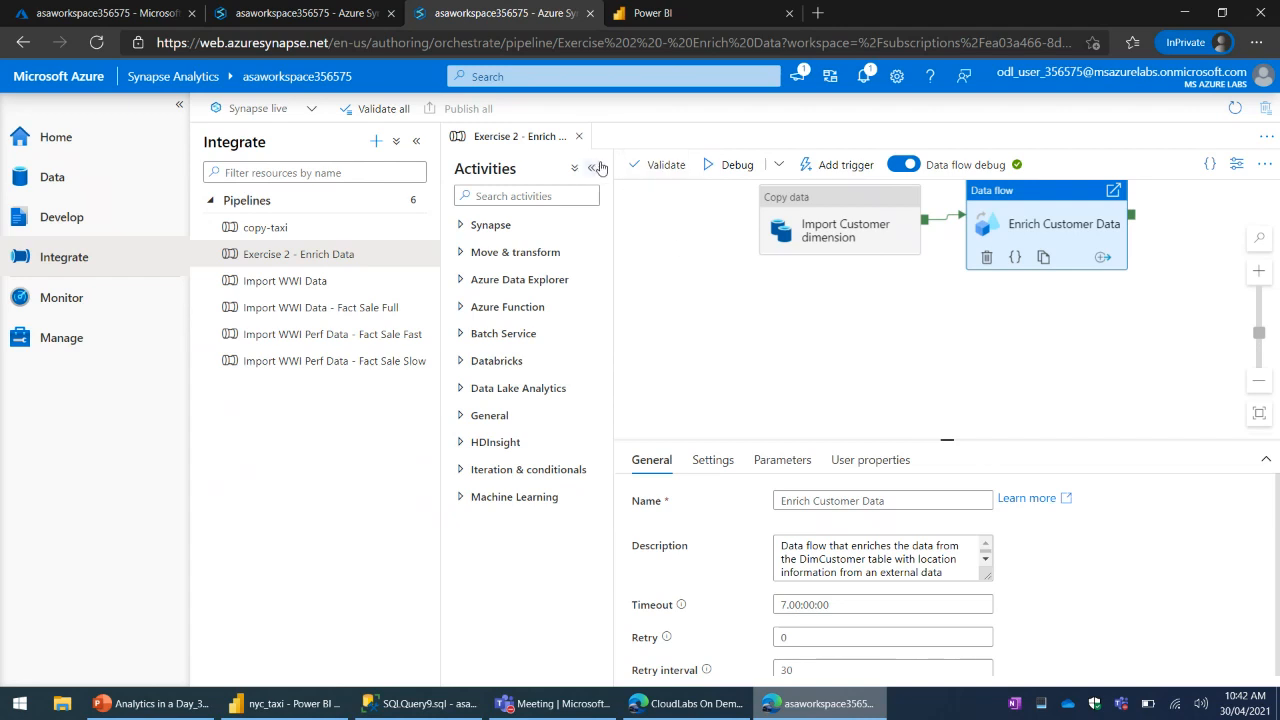
click(578, 136)
click(90, 298)
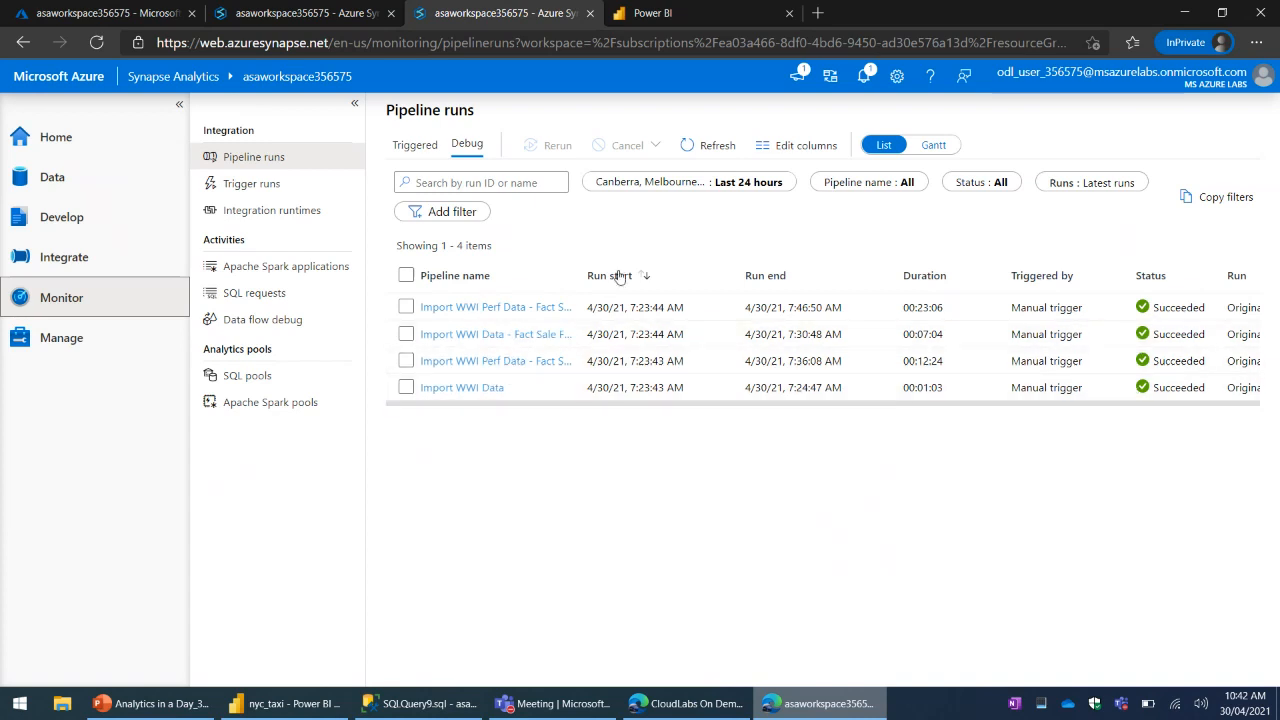
- View the trigger runs and integration runtimes, filtering the runtimes to Self-Hosted and back to All
click(252, 184)
click(262, 210)
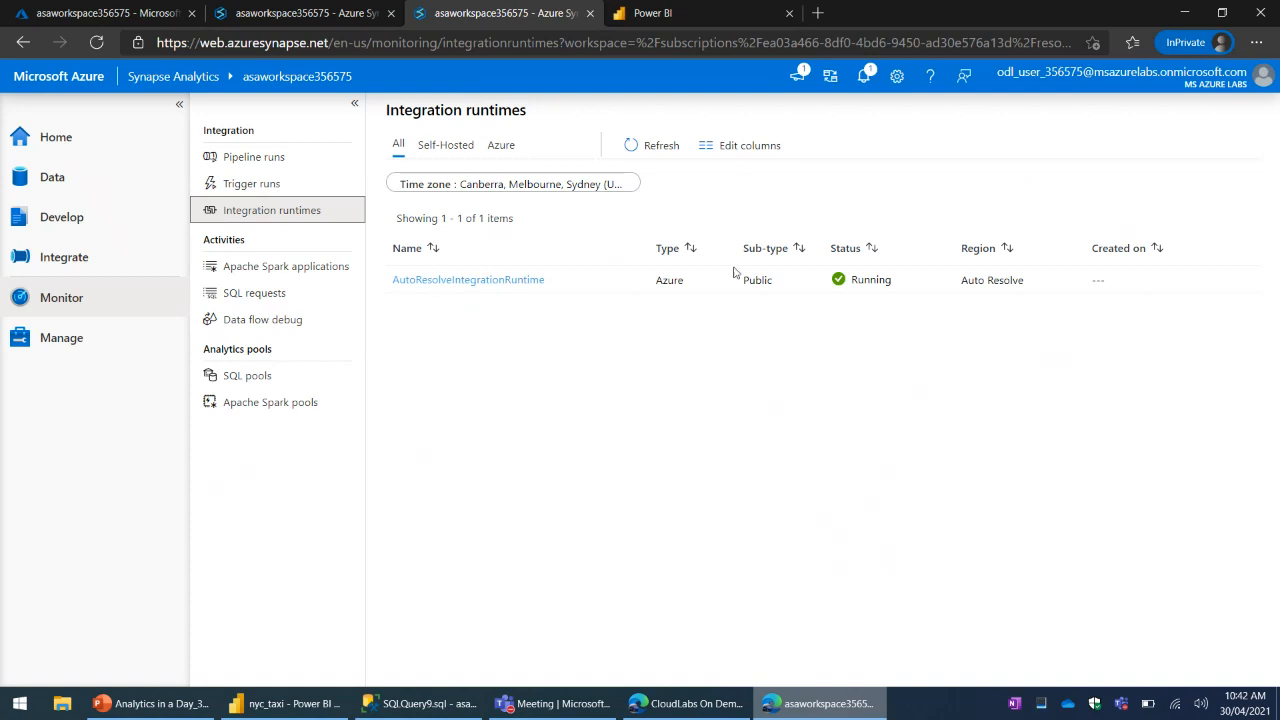
click(449, 143)
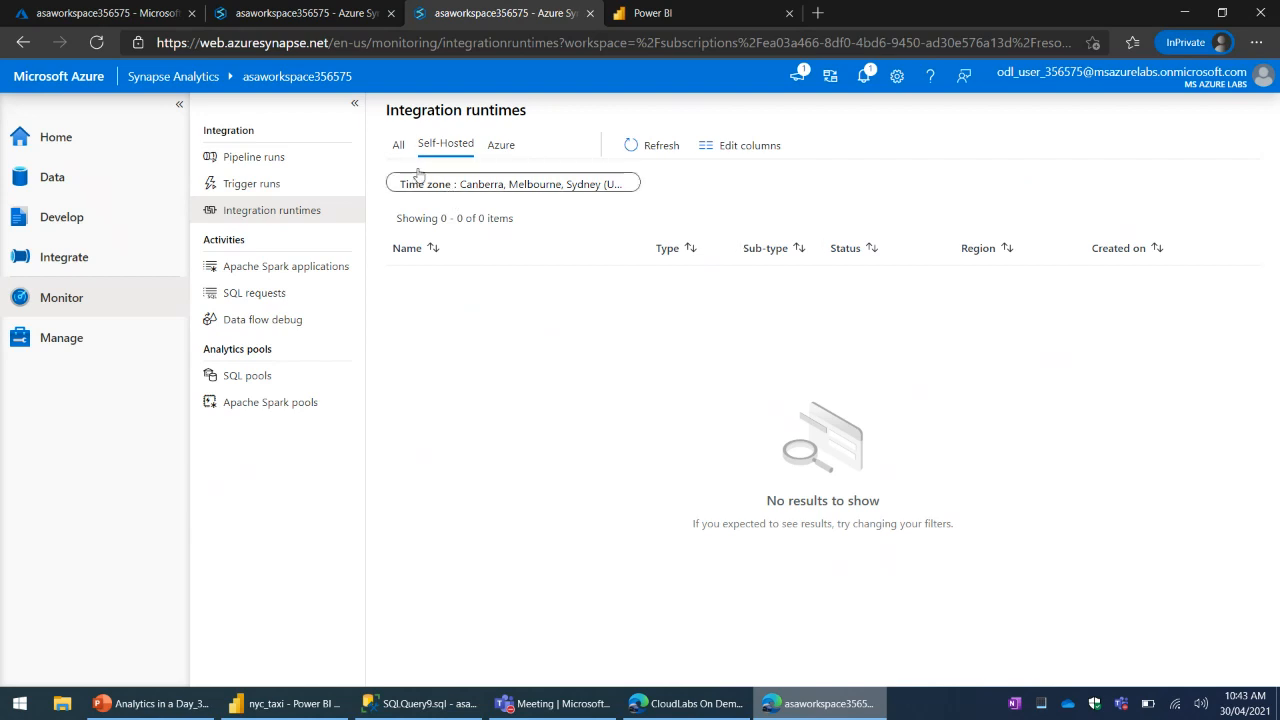
click(398, 144)
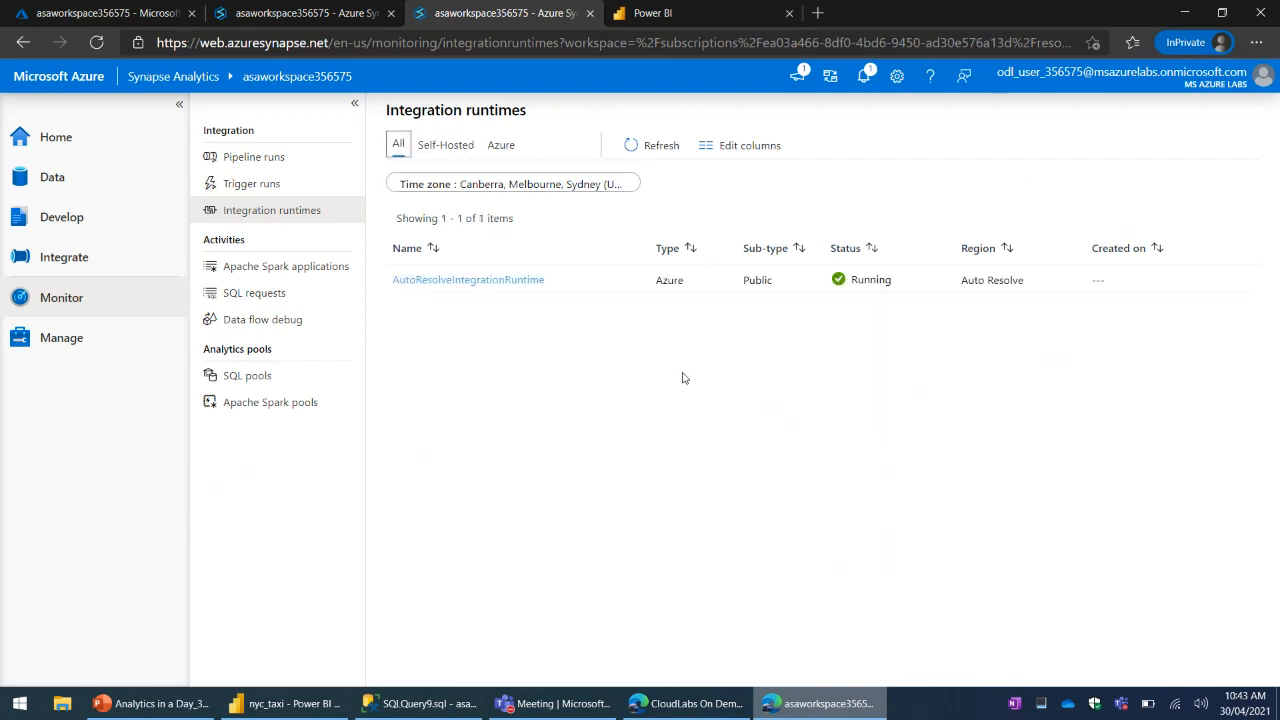
- View the Apache Spark applications and check the progress of SQL script 9 in the first Synapse Studio window
click(316, 270)
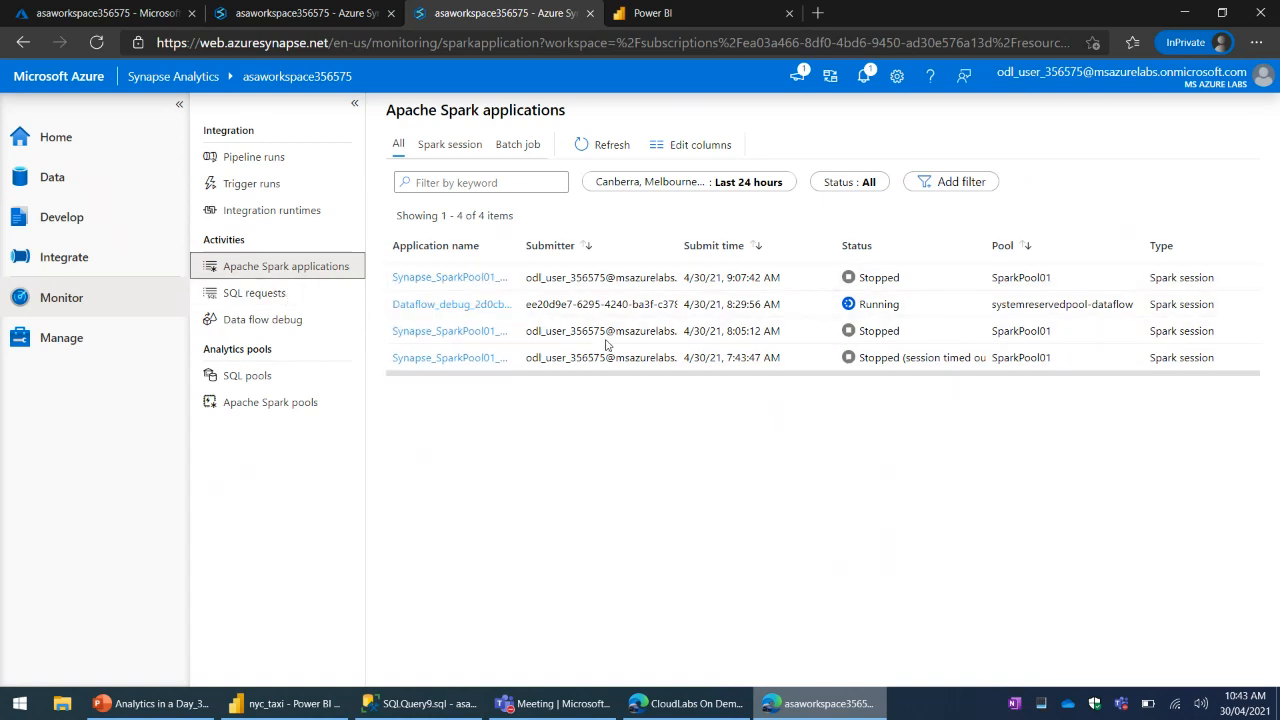
click(310, 14)
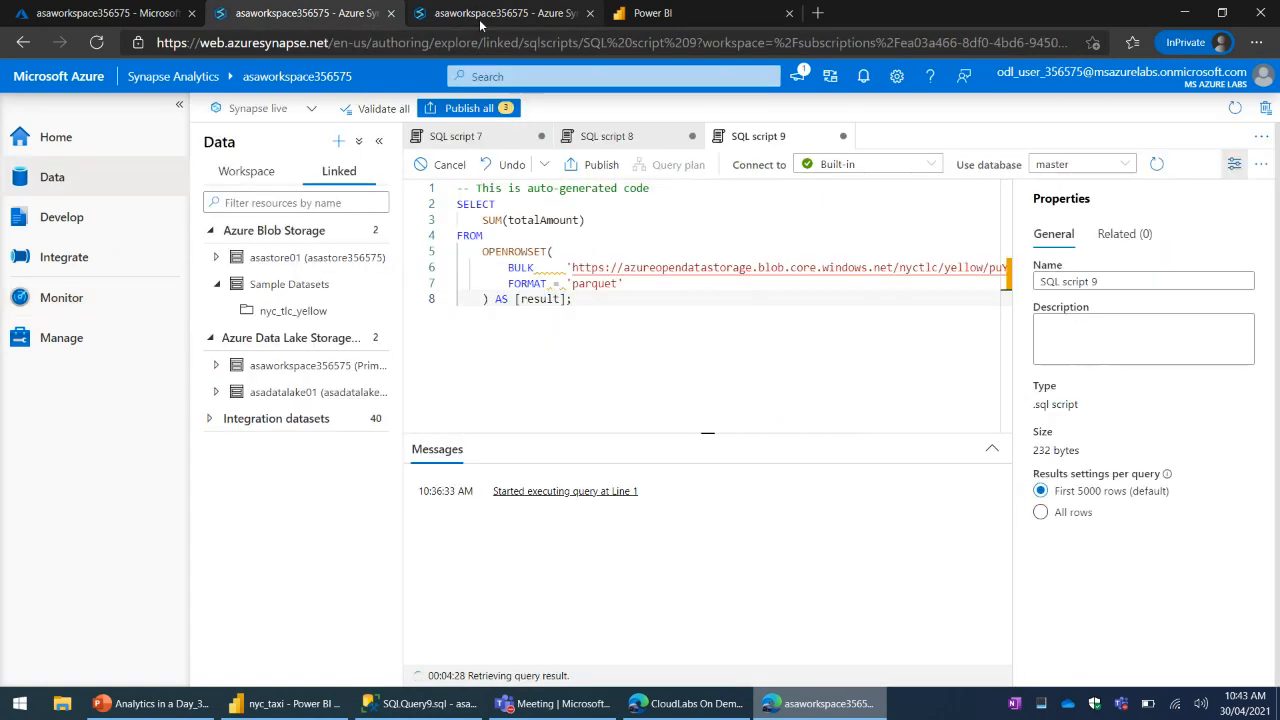
click(490, 14)
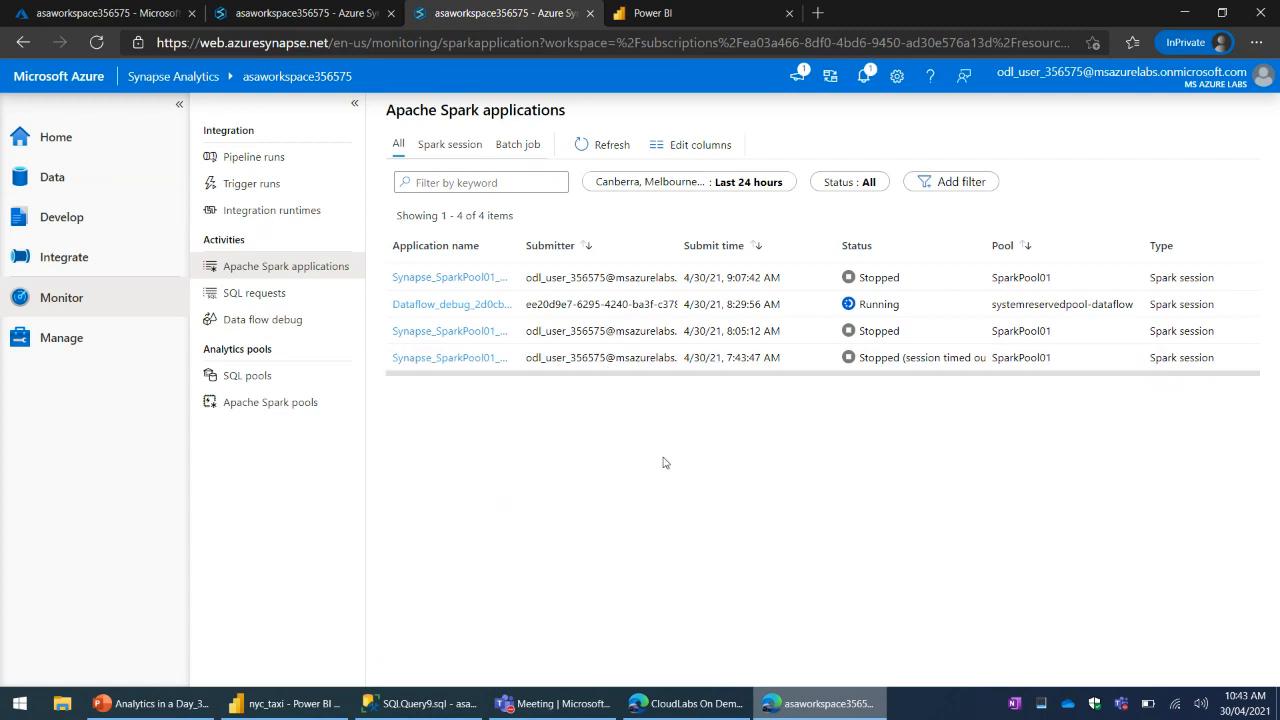
- Open the SQL requests monitoring list and examine the content and duration of the latest requests
click(253, 292)
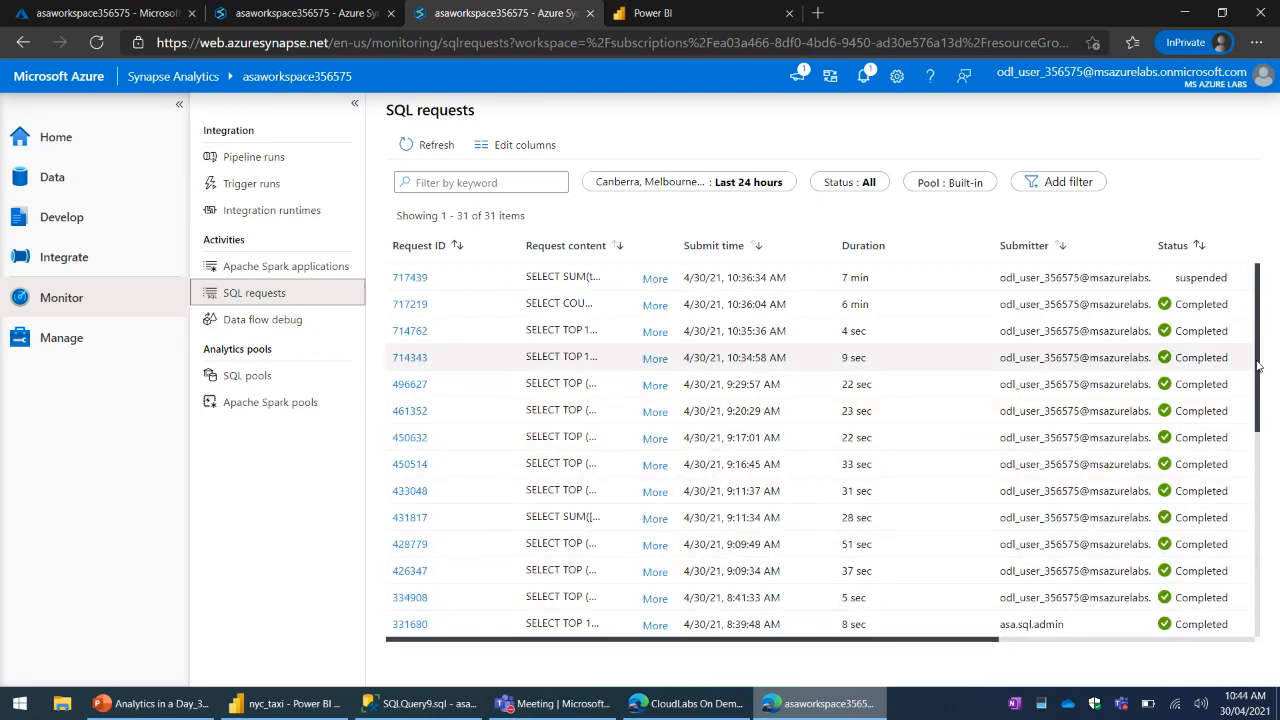
drag(1258, 390, 1269, 328)
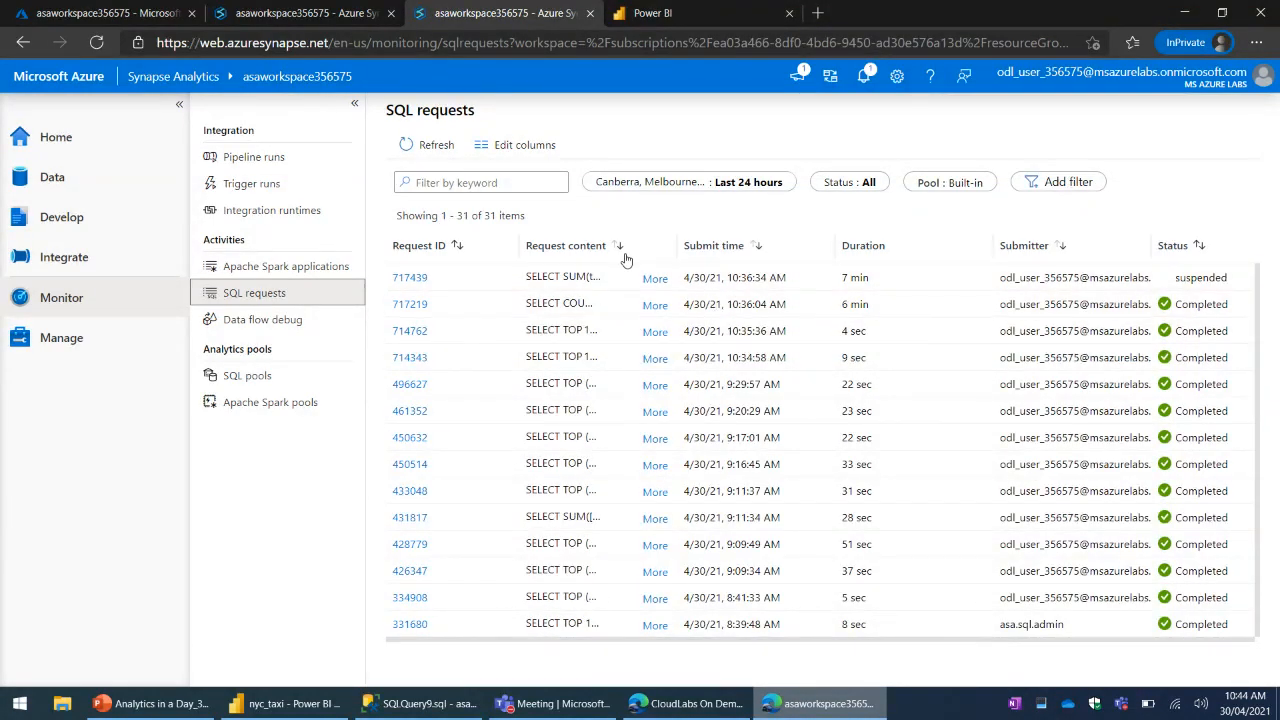
click(679, 256)
drag(679, 256, 683, 200)
click(877, 313)
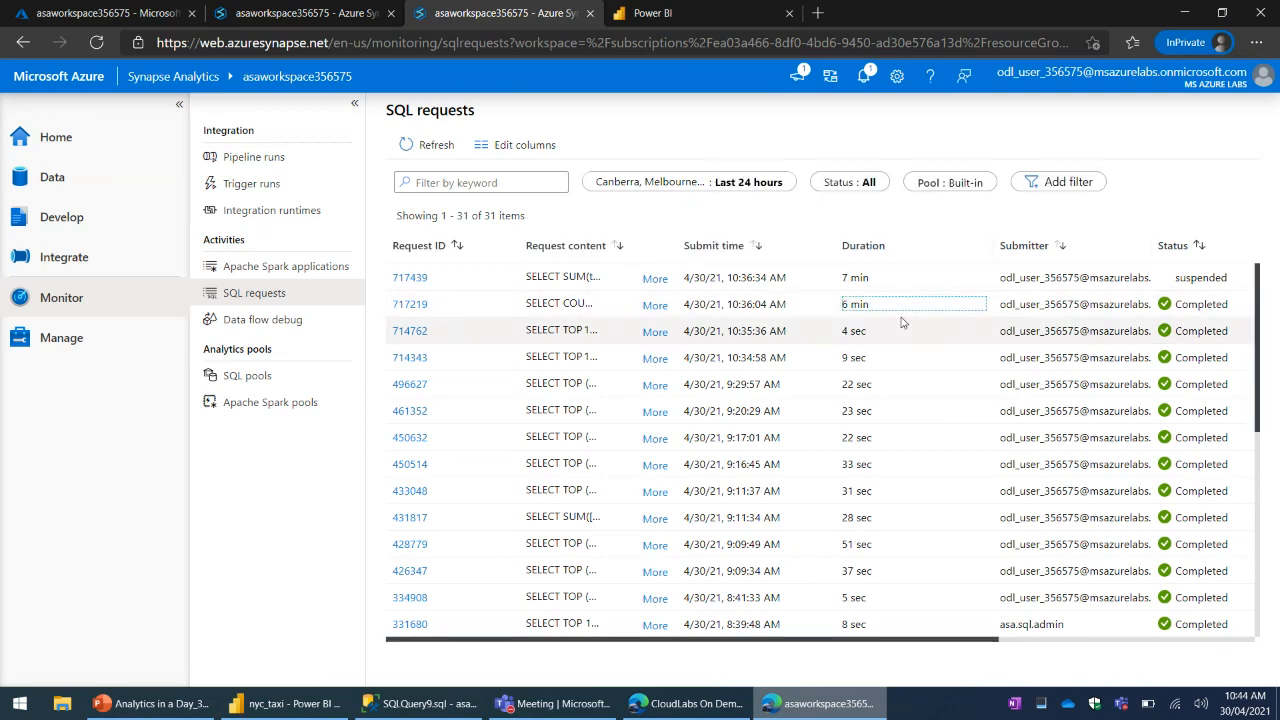
- Copy the row count result of SQL script 7 in the first Synapse Studio window onto a new line below its query
click(300, 13)
click(459, 137)
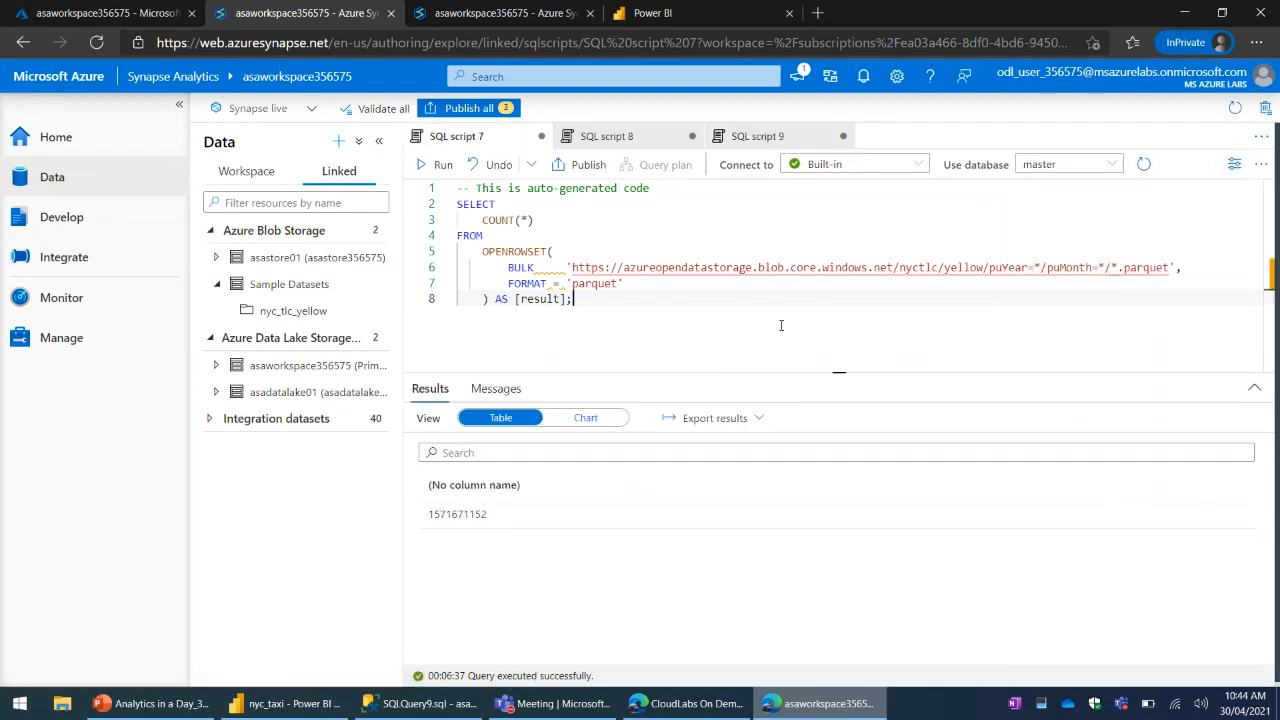
double_click(453, 516)
key(ctrl+c)
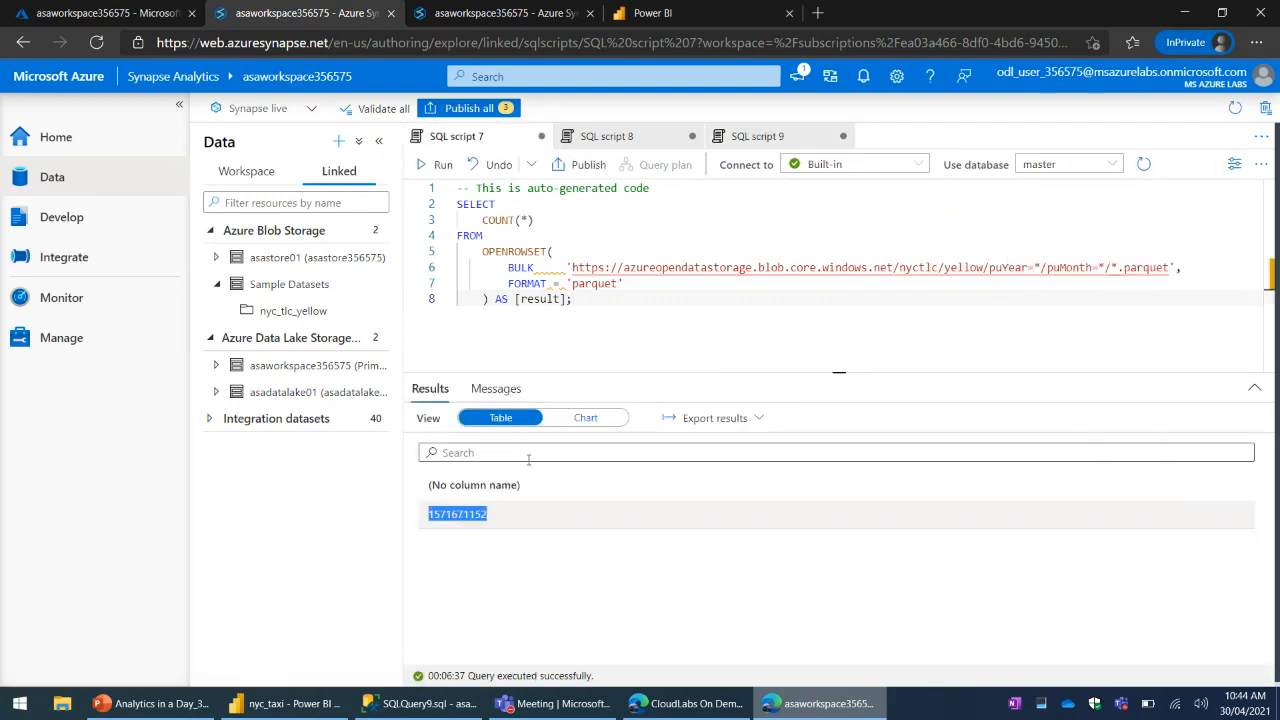
click(606, 300)
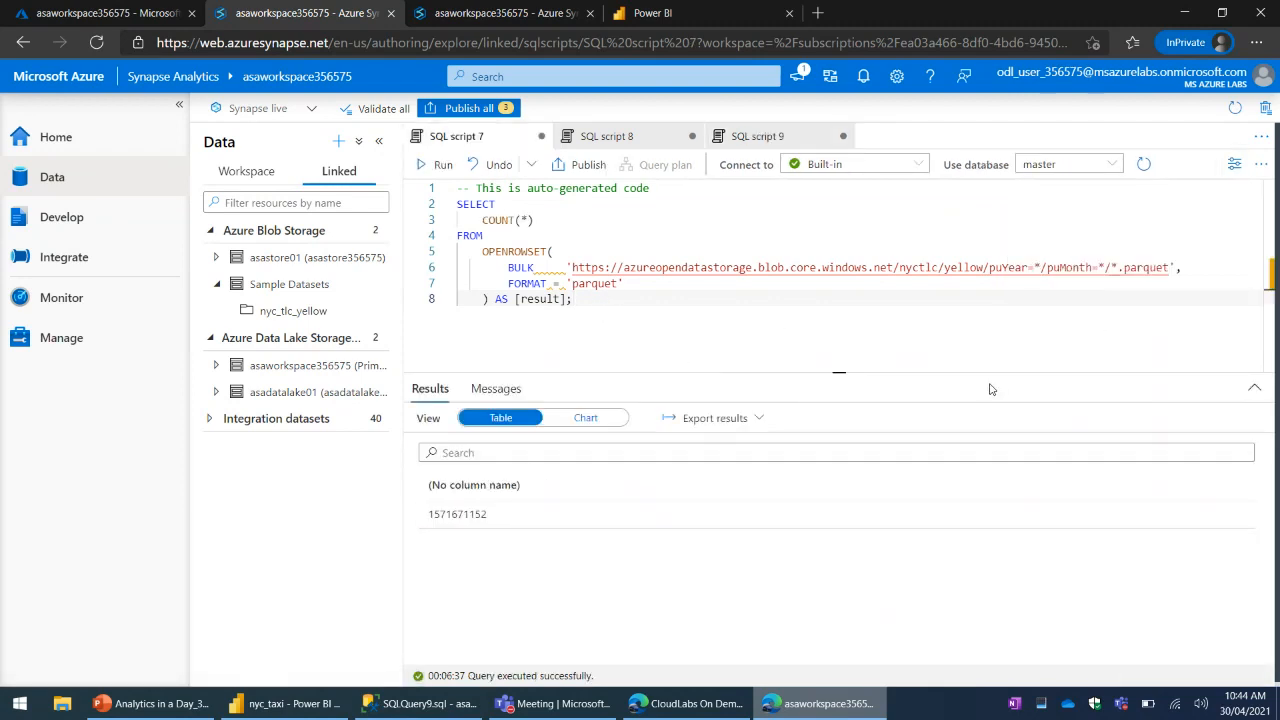
key(Return)
key(Return)
key(ctrl+v)
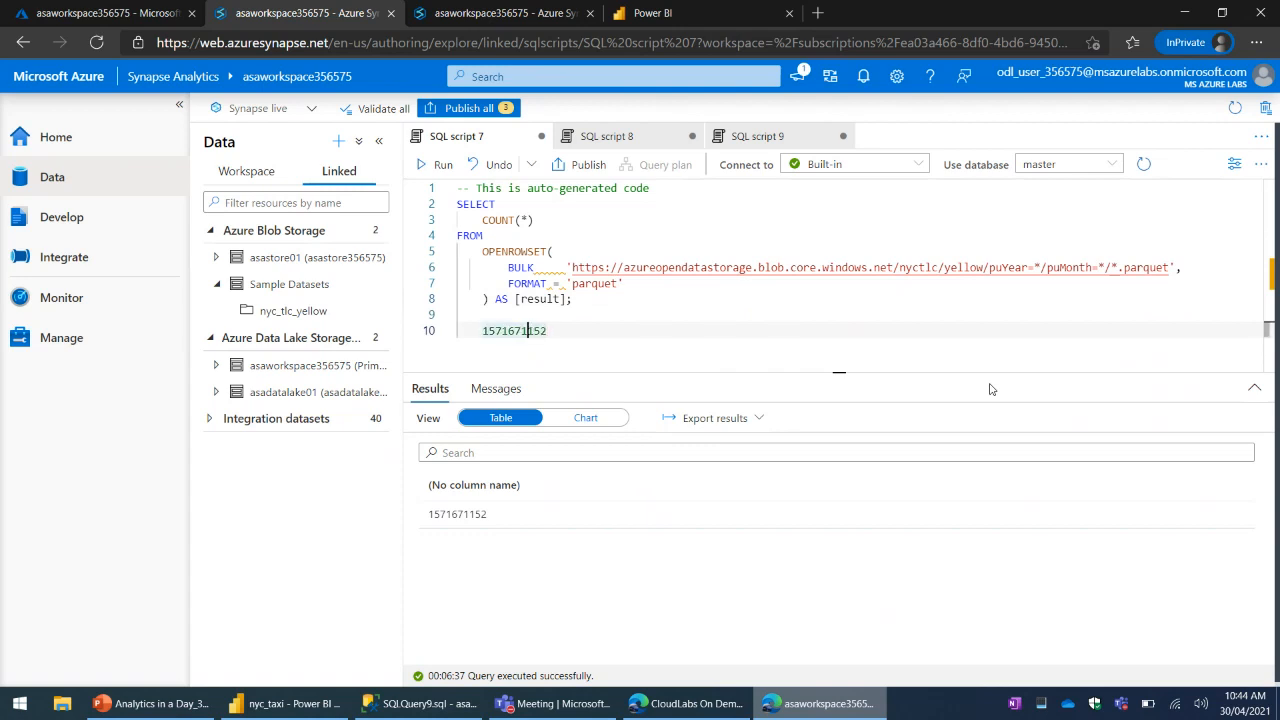
- Add thousands separators to the pasted row count so it reads 1,571,671,152, and highlight it together with the query
key(Left)
text(,)
key(Left)
text(,)
key(Left)
key(Left)
text(,)
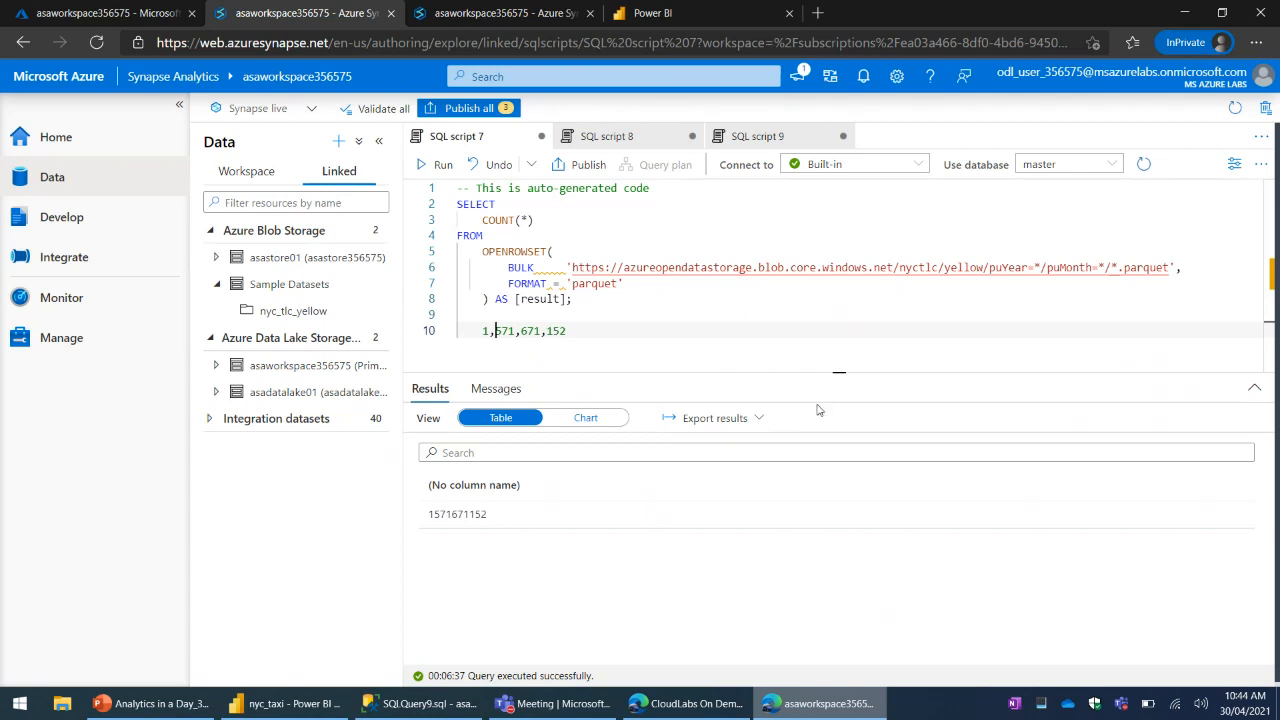
drag(582, 331, 527, 250)
drag(459, 203, 458, 204)
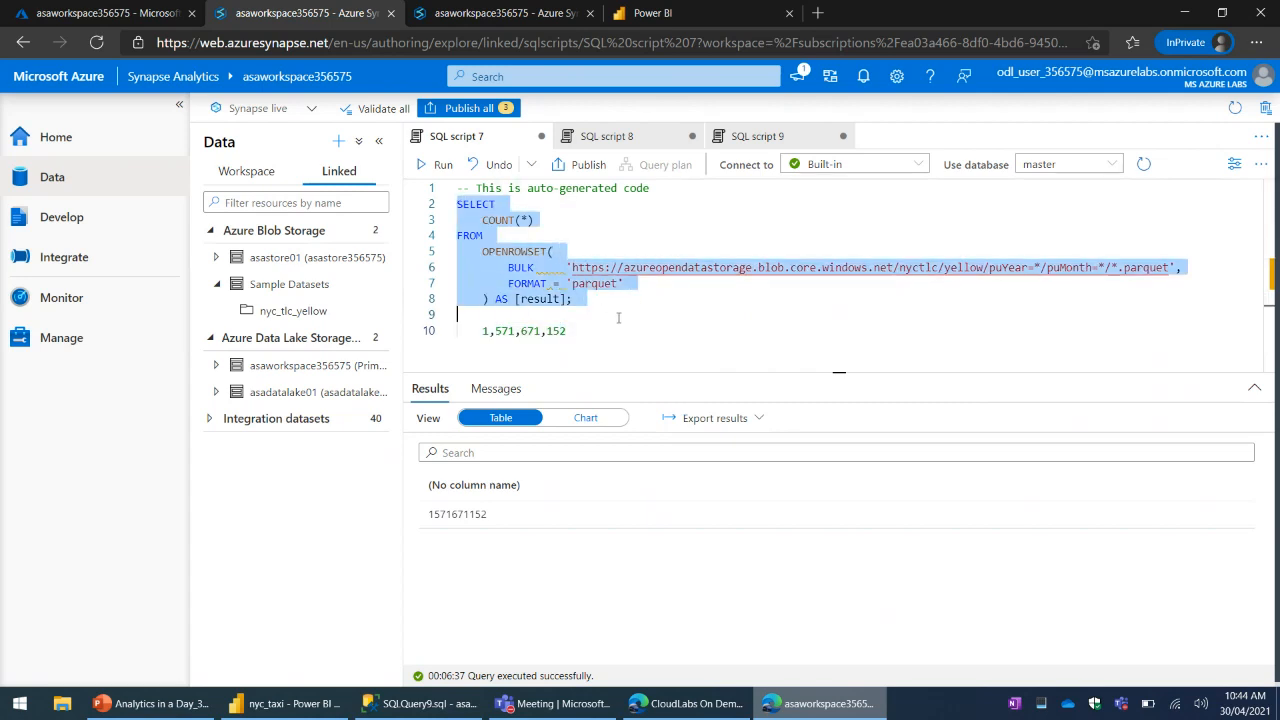
click(716, 318)
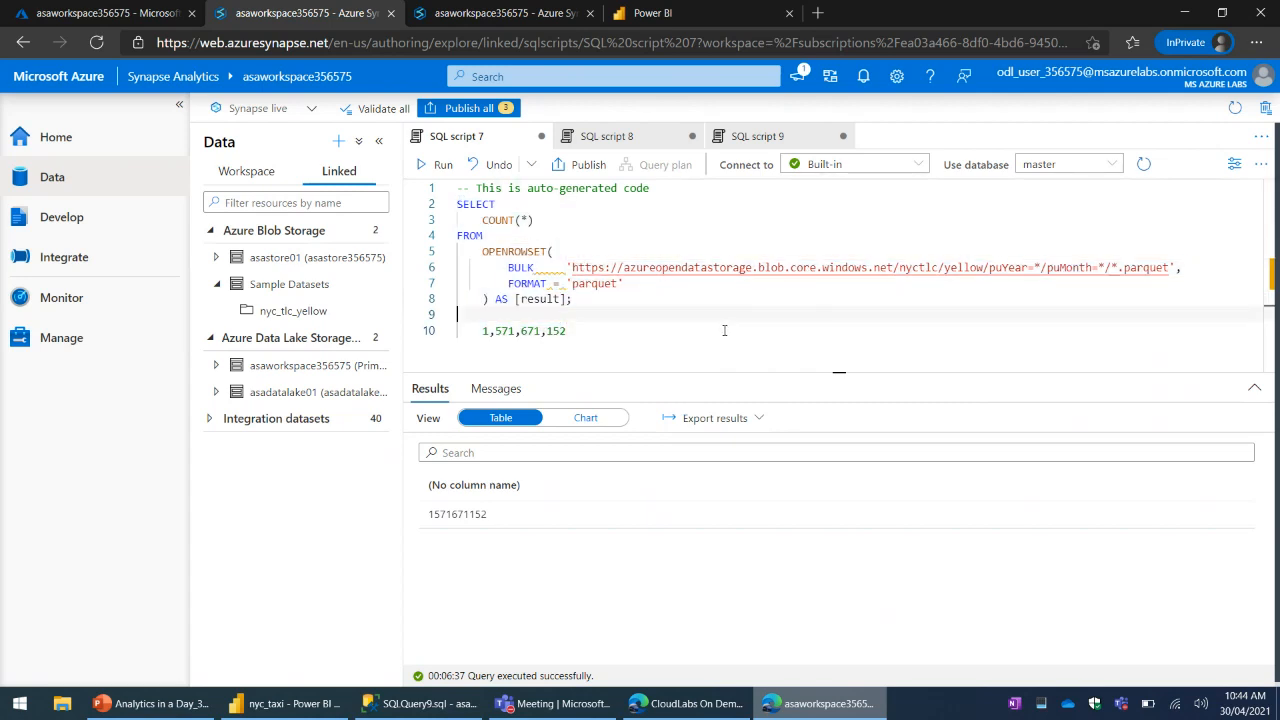
- Check the progress of SQL script 9 and the status of its SUM request in the SQL requests list
click(788, 138)
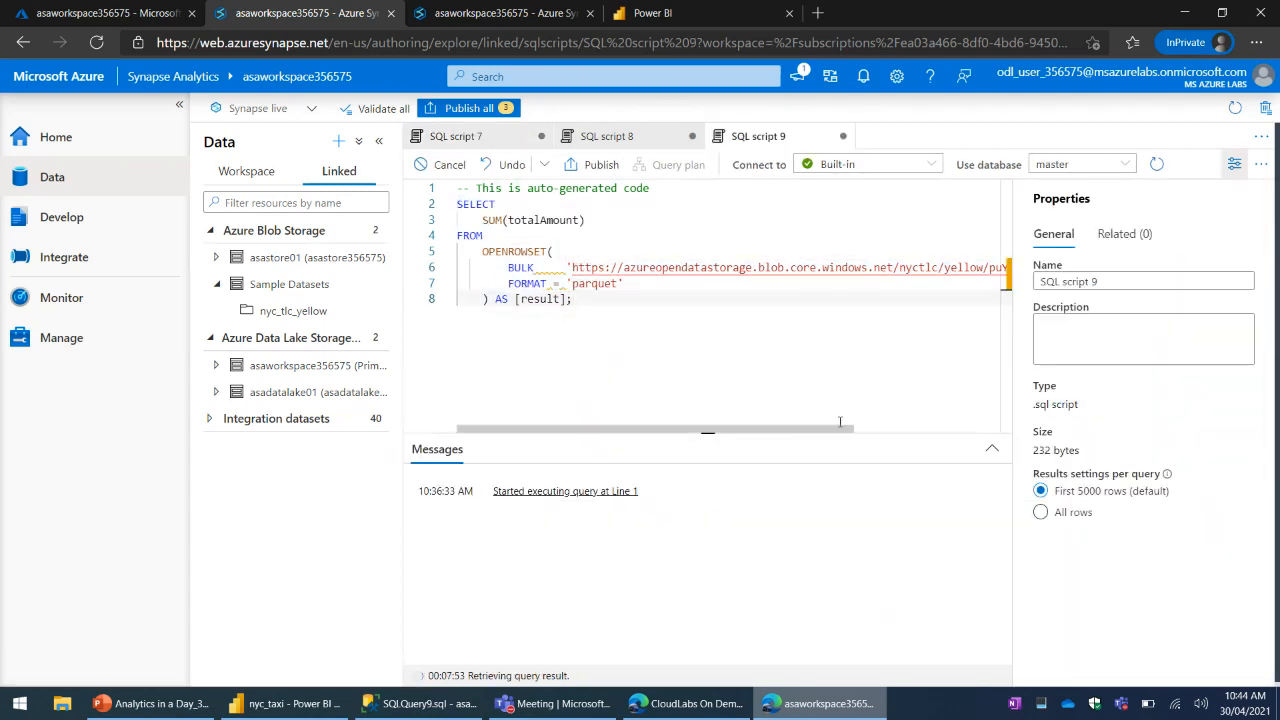
click(510, 13)
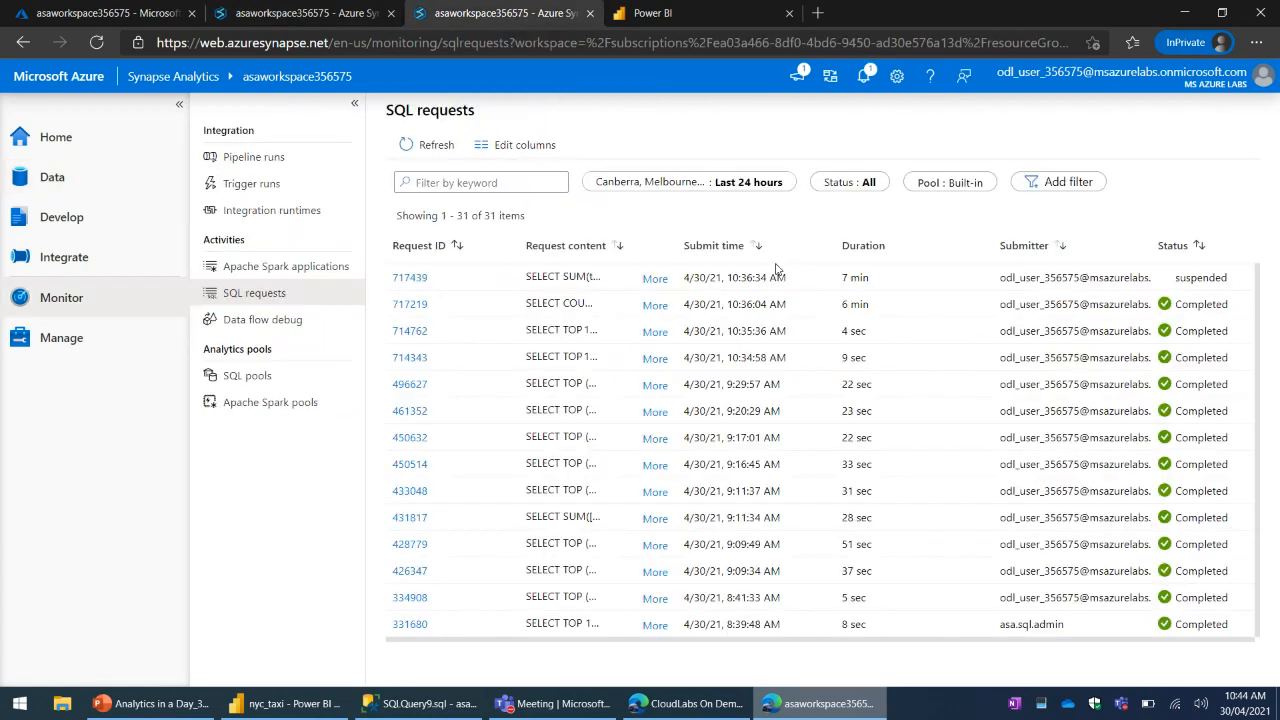
click(598, 282)
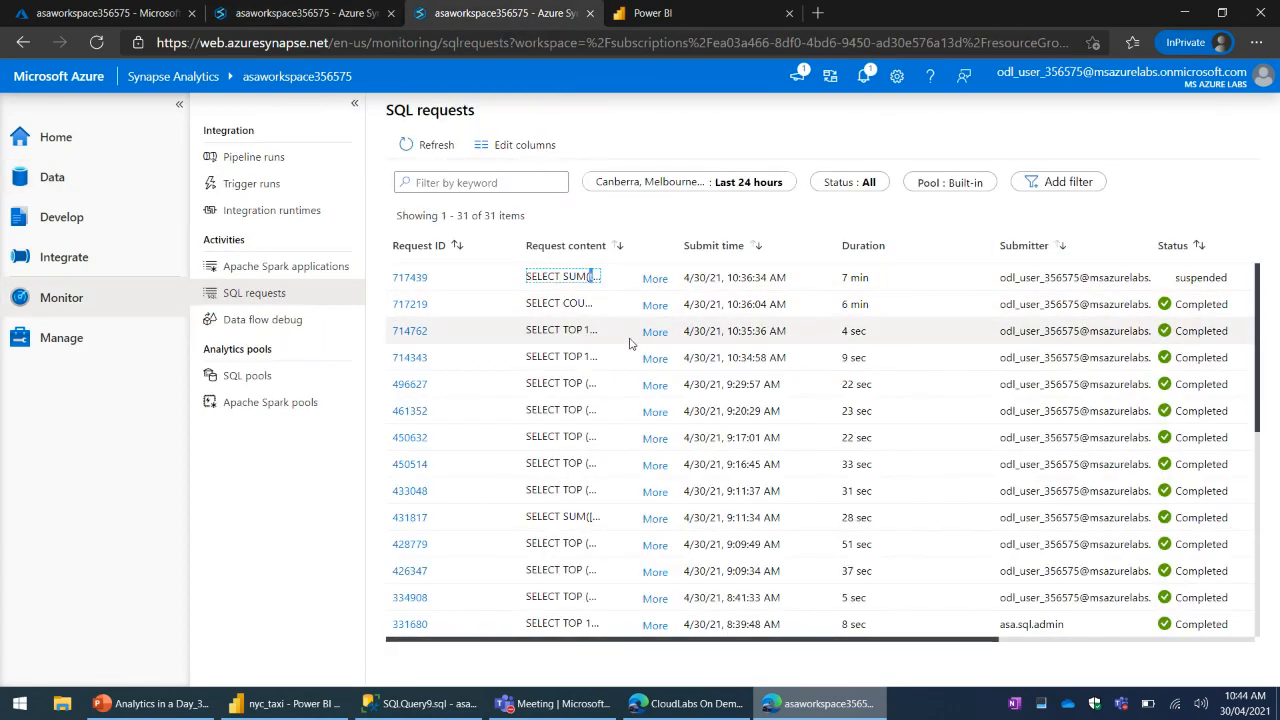
click(1205, 277)
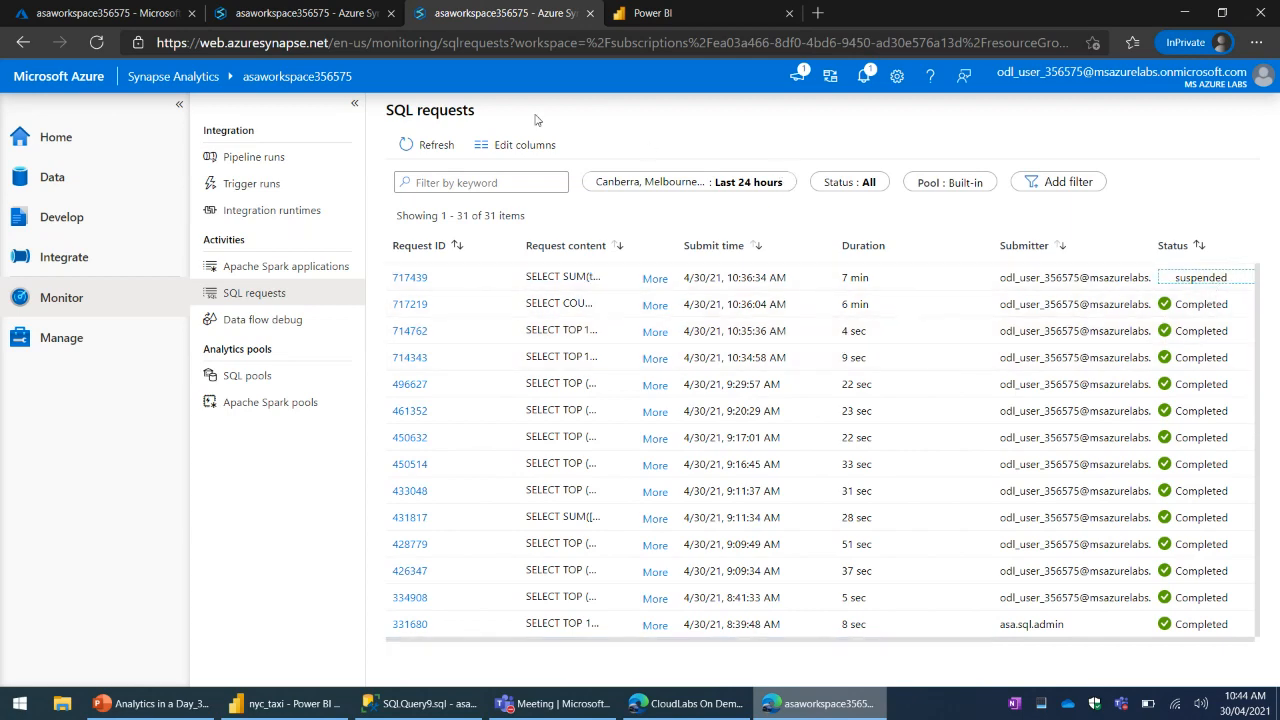
- Create a new SQL script selecting the top 100 rows from the nyc_tlc_yellow sample dataset in the first Synapse Studio window
click(346, 20)
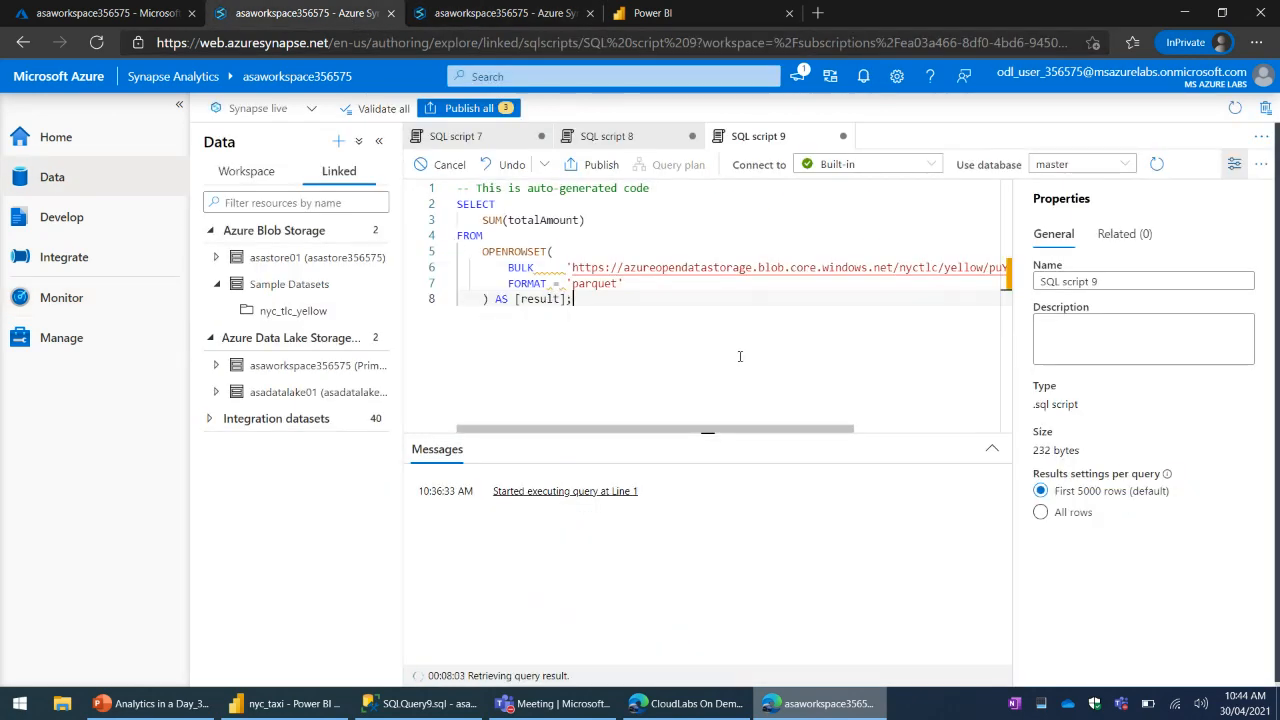
click(646, 217)
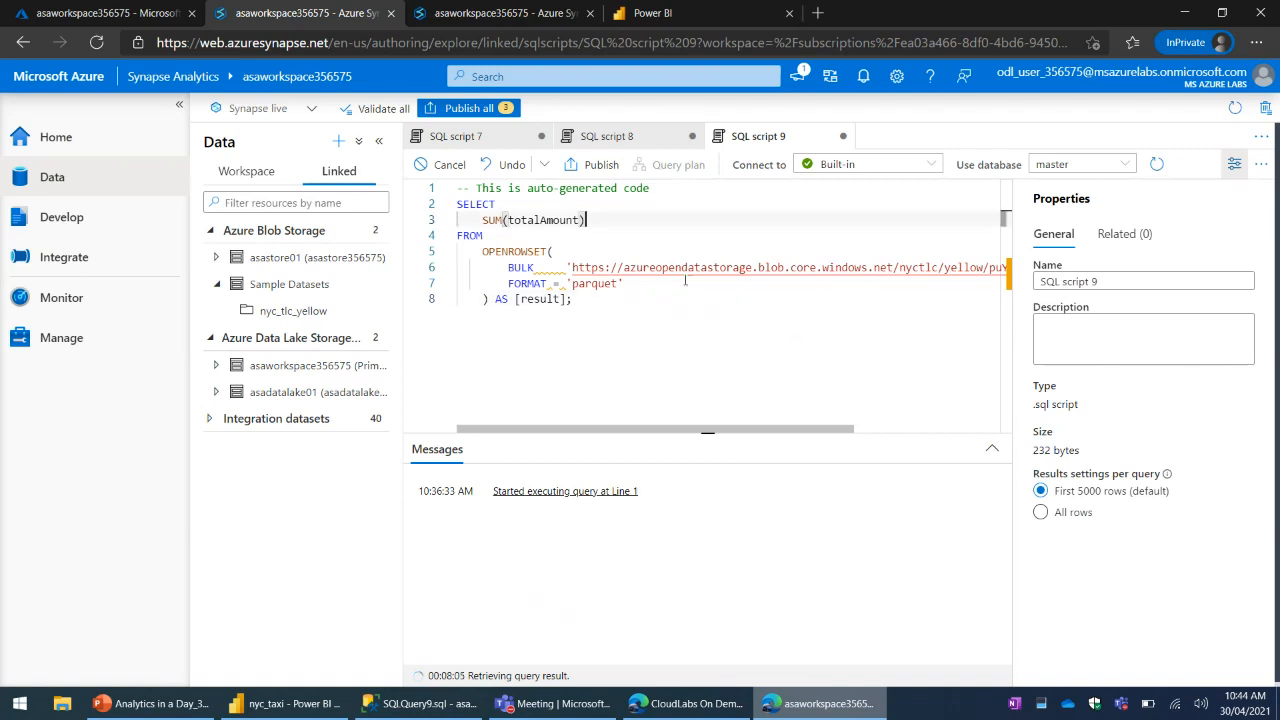
click(686, 281)
key(ctrl+a)
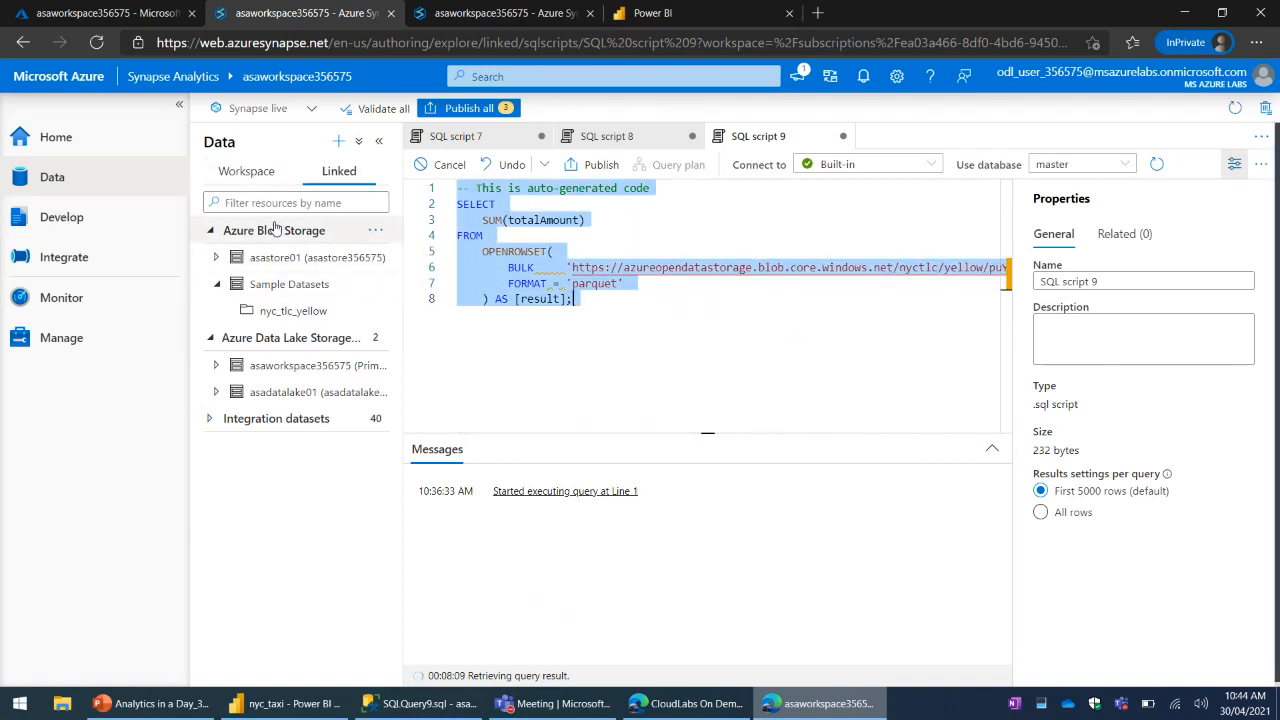
click(375, 311)
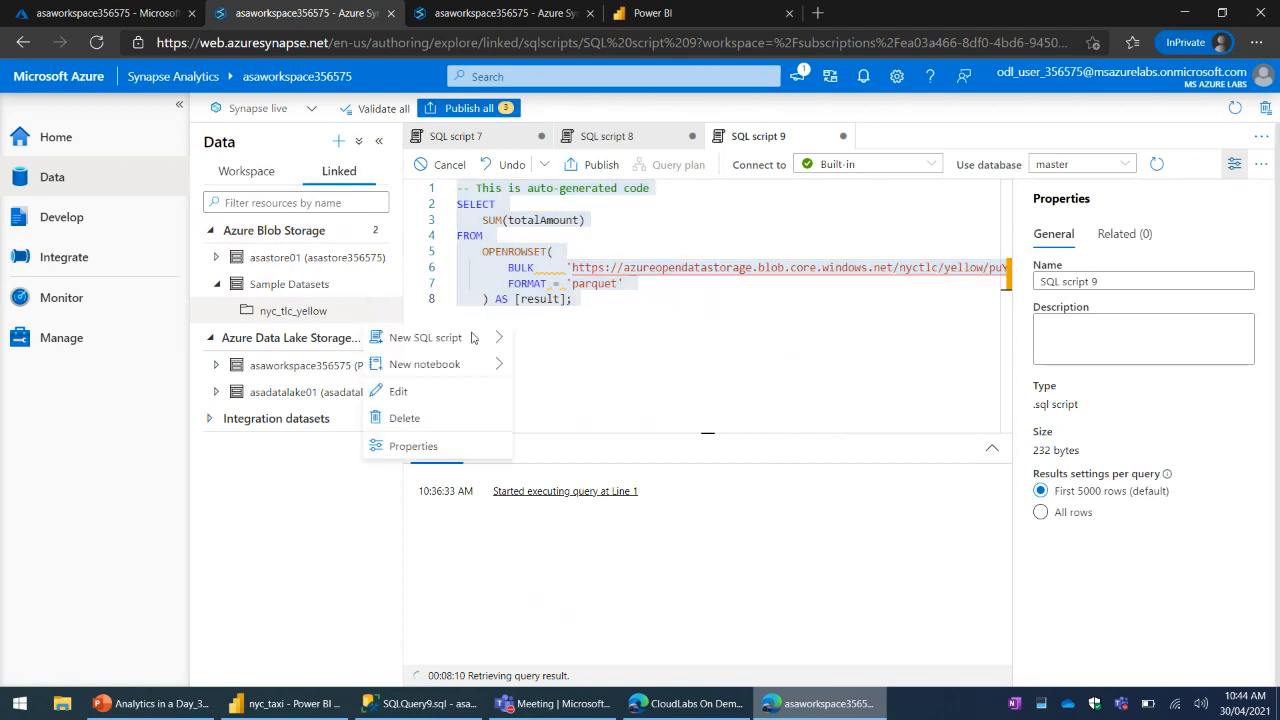
mouse_move(425, 338)
click(558, 340)
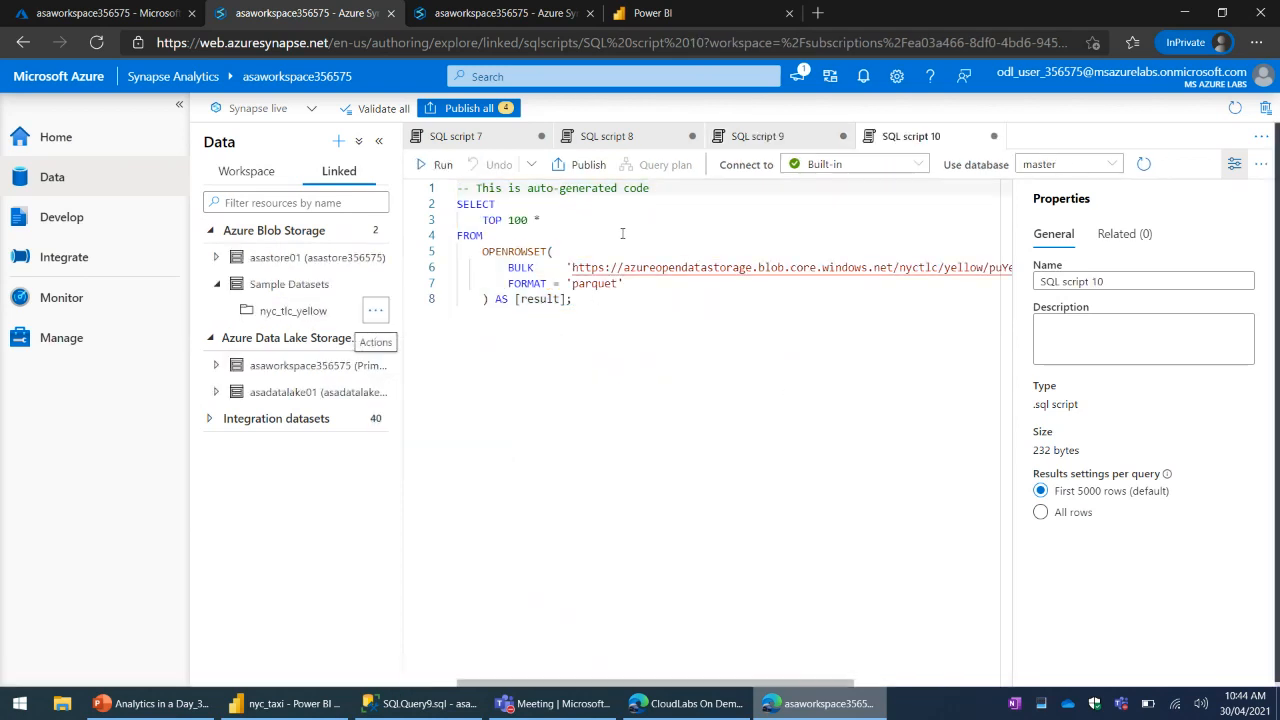
- Replace TOP 100 * in SQL script 10 with SUM(totalAmount) copied from SQL script 9
click(768, 145)
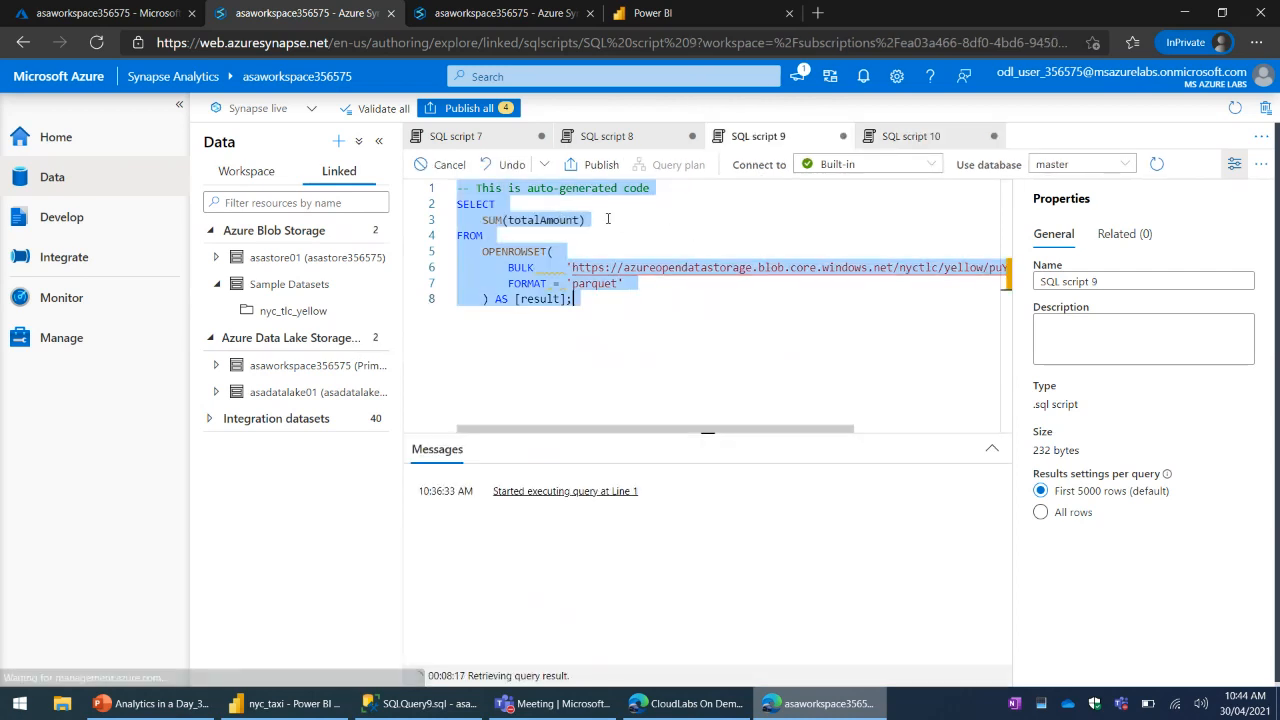
drag(483, 219, 586, 219)
key(ctrl+c)
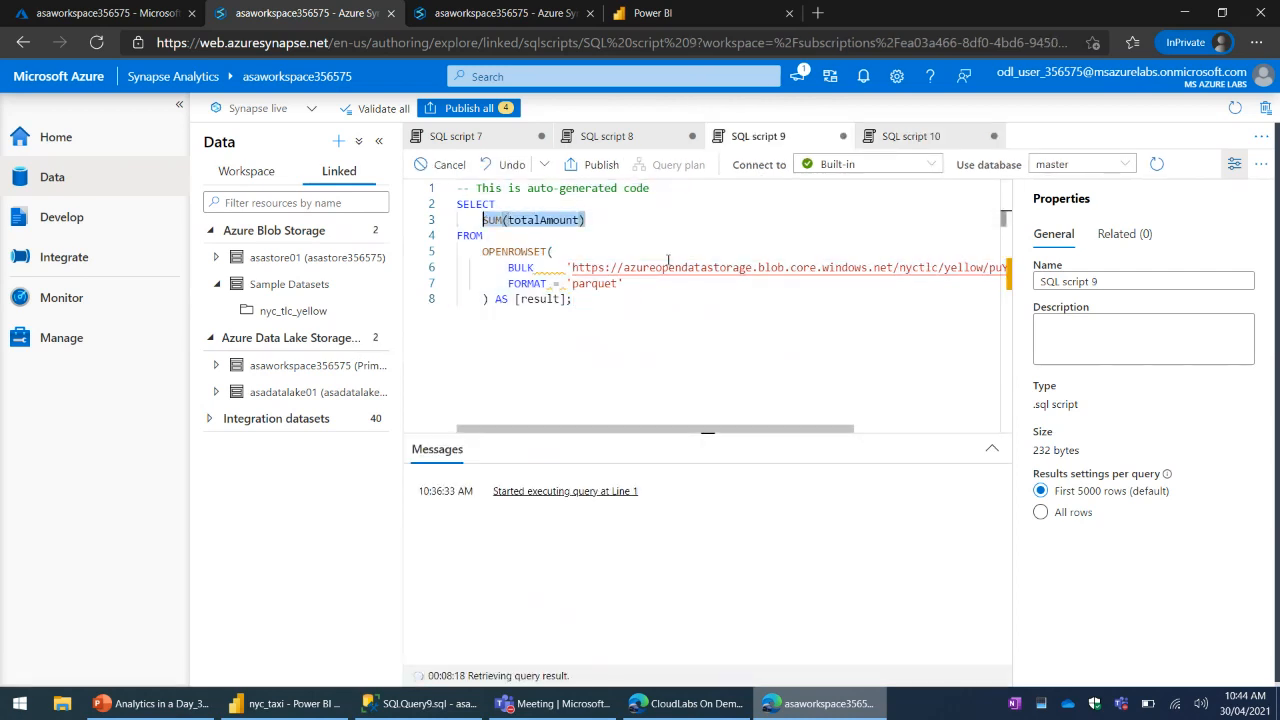
click(900, 145)
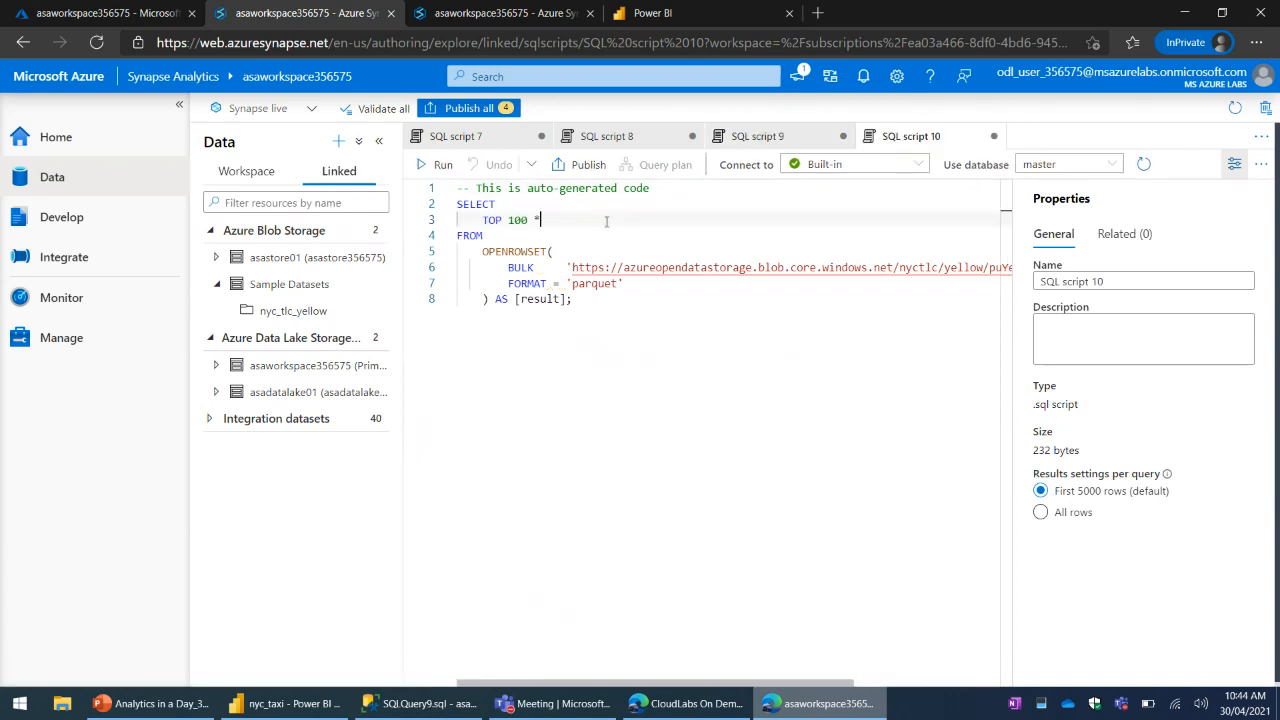
drag(484, 219, 540, 219)
key(ctrl+v)
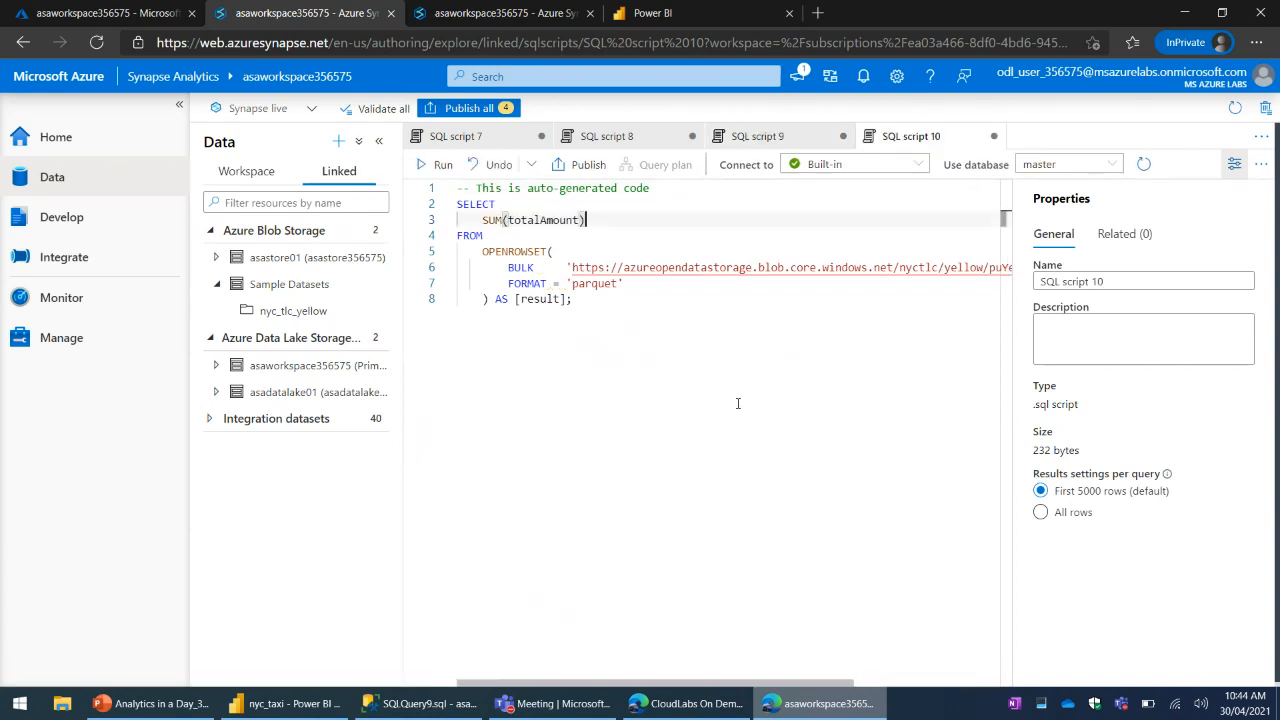
click(770, 428)
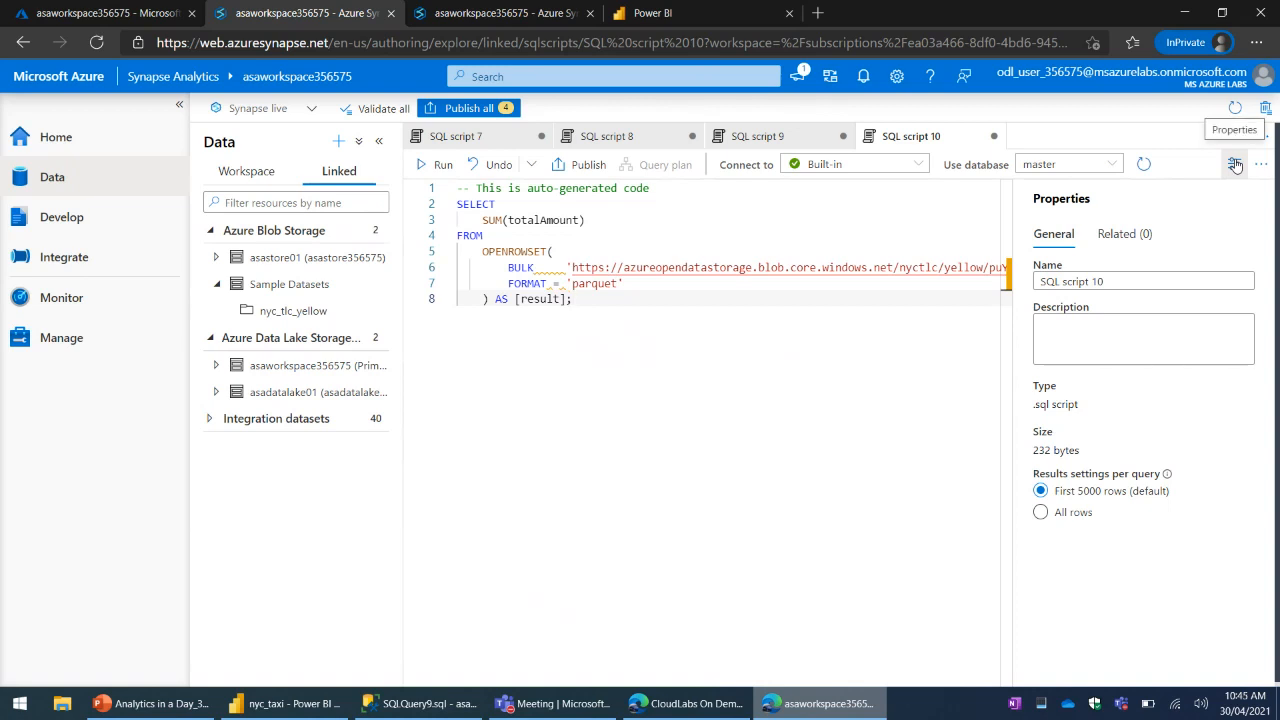
- Hide the properties of SQL script 10 and review its SUM(totalAmount) query at full width
click(1236, 166)
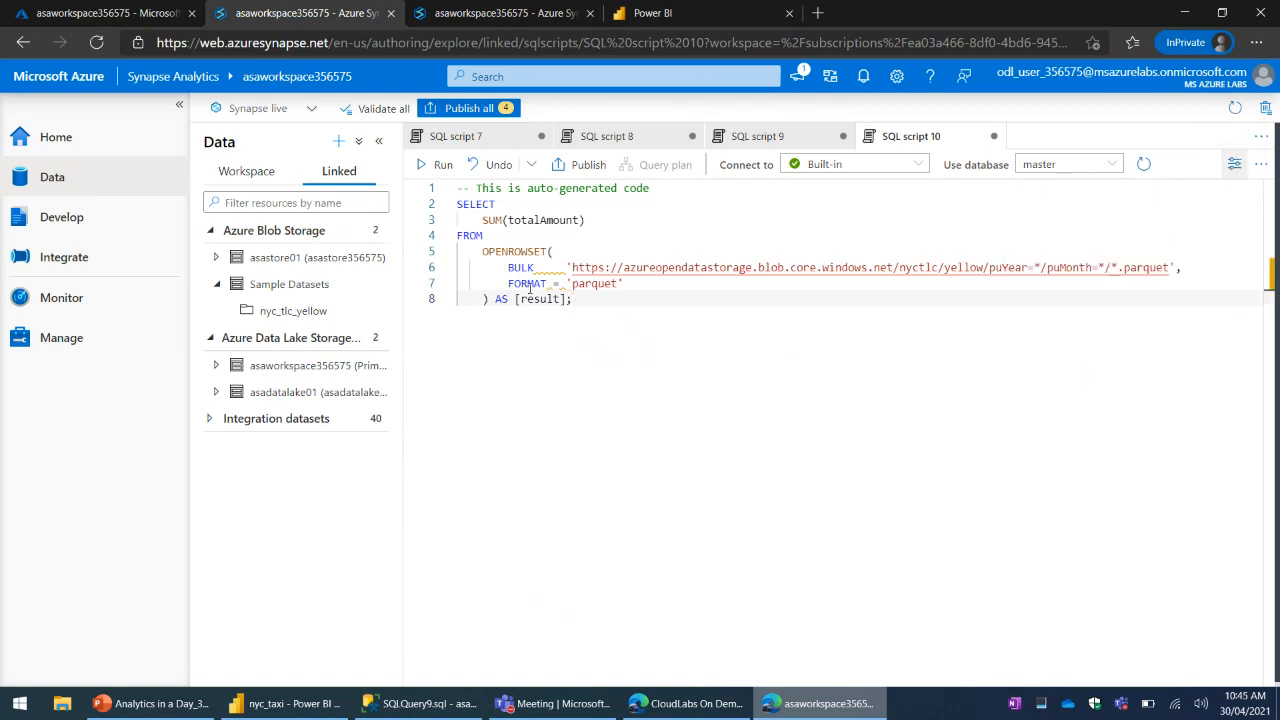
drag(486, 215, 690, 309)
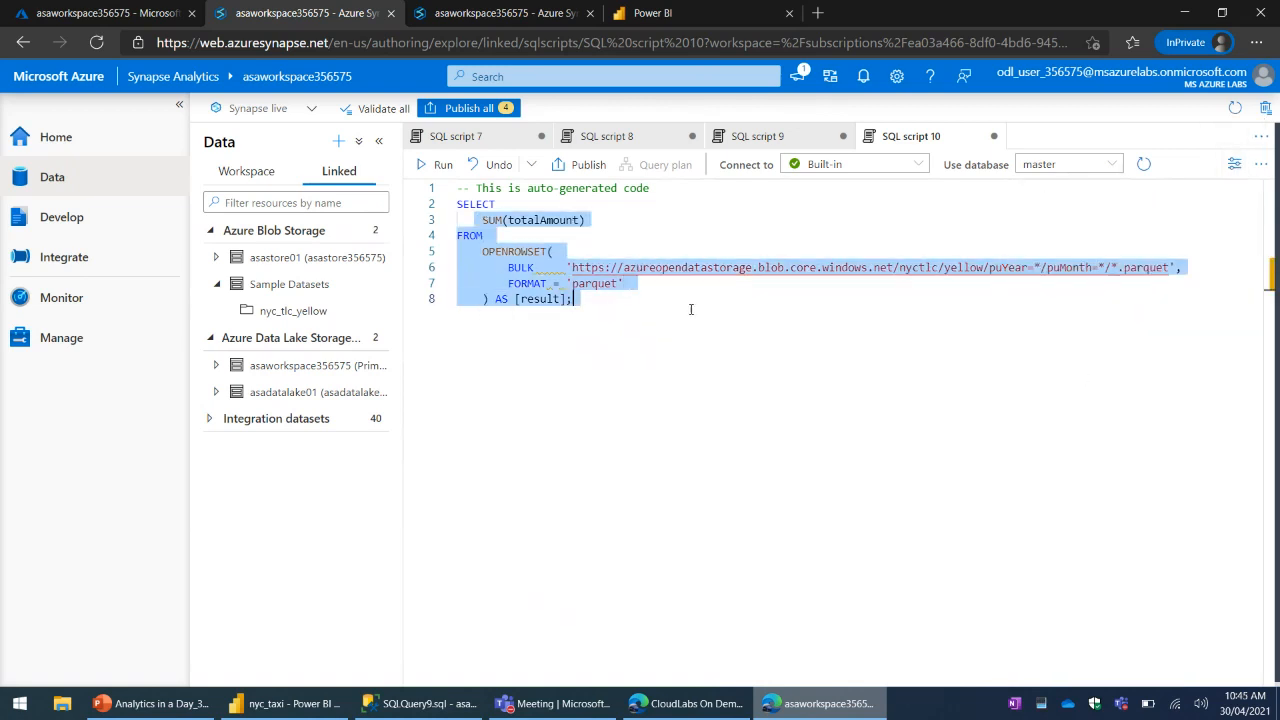
click(748, 284)
drag(541, 218, 578, 220)
click(604, 220)
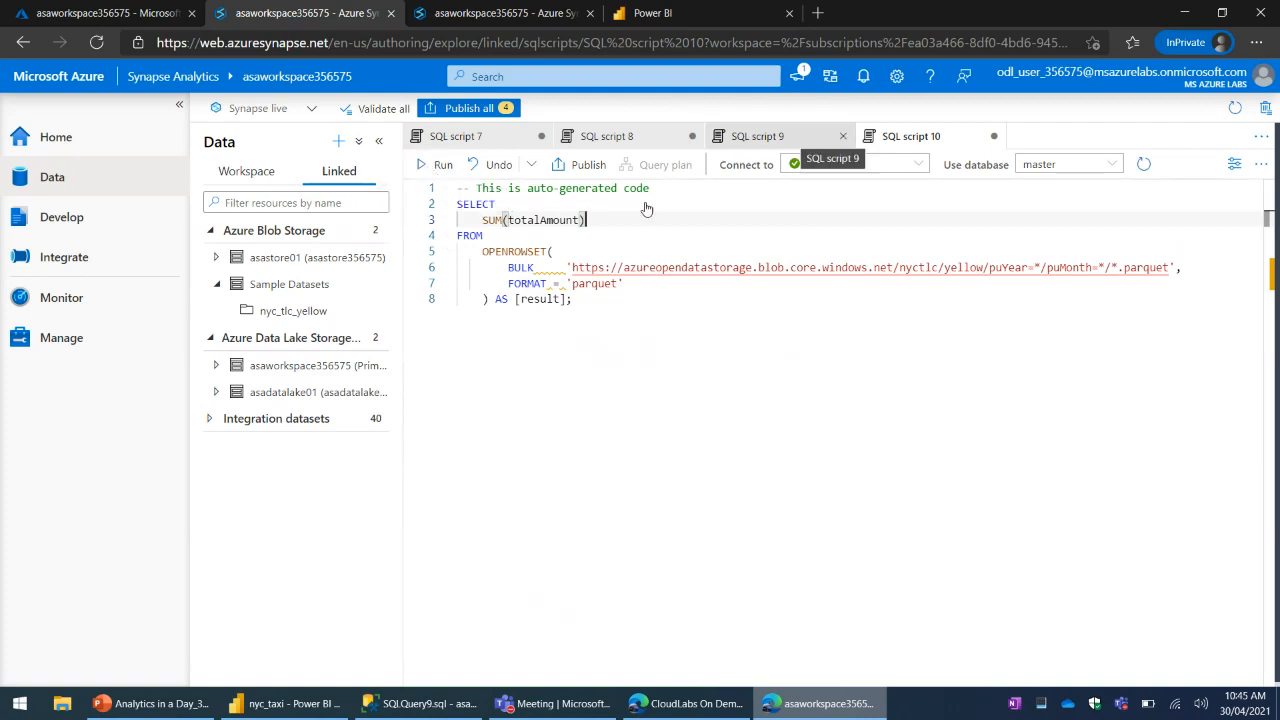
- Run the SUM(totalAmount) query in SQL script 10 and compare its progress with SQL script 9
click(441, 170)
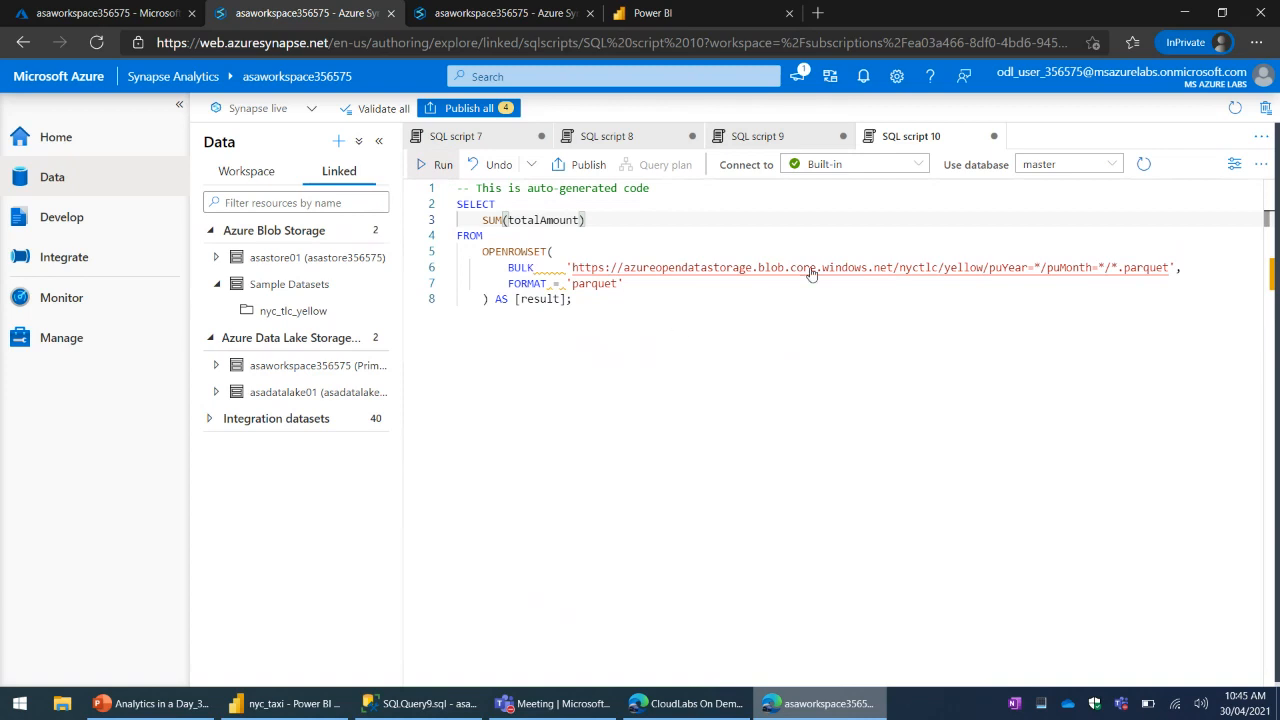
click(757, 136)
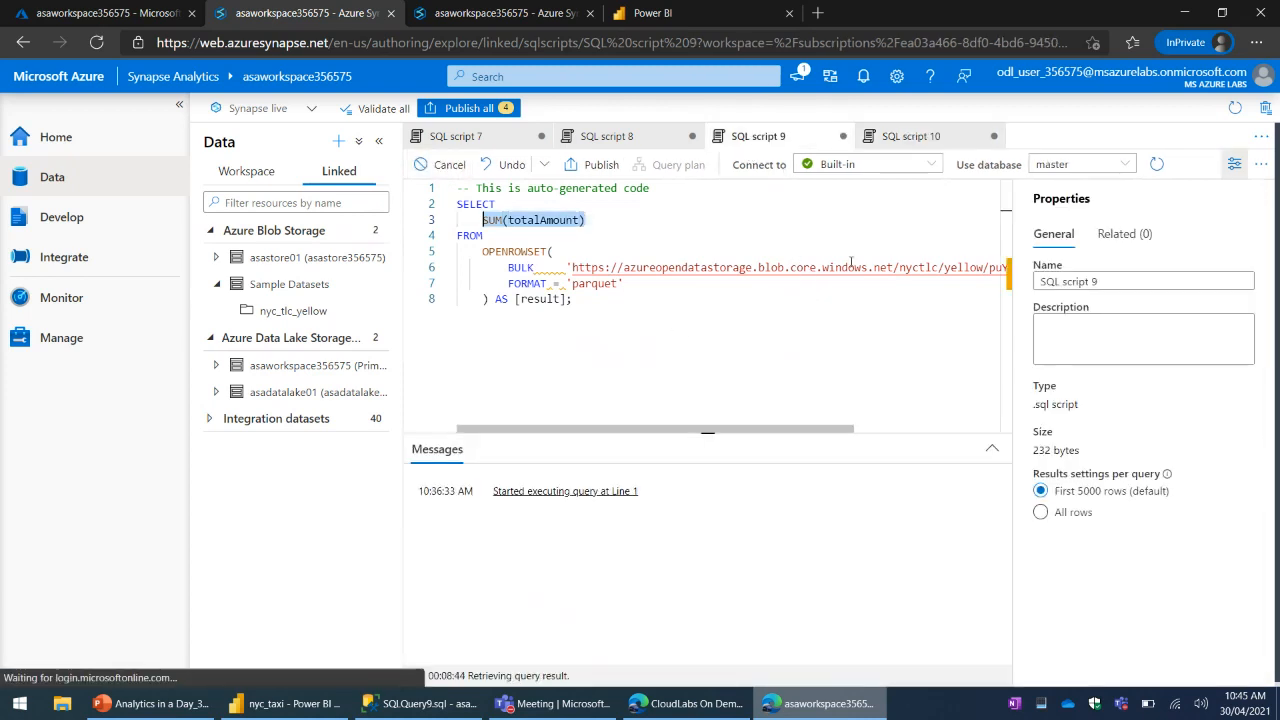
click(912, 137)
click(798, 240)
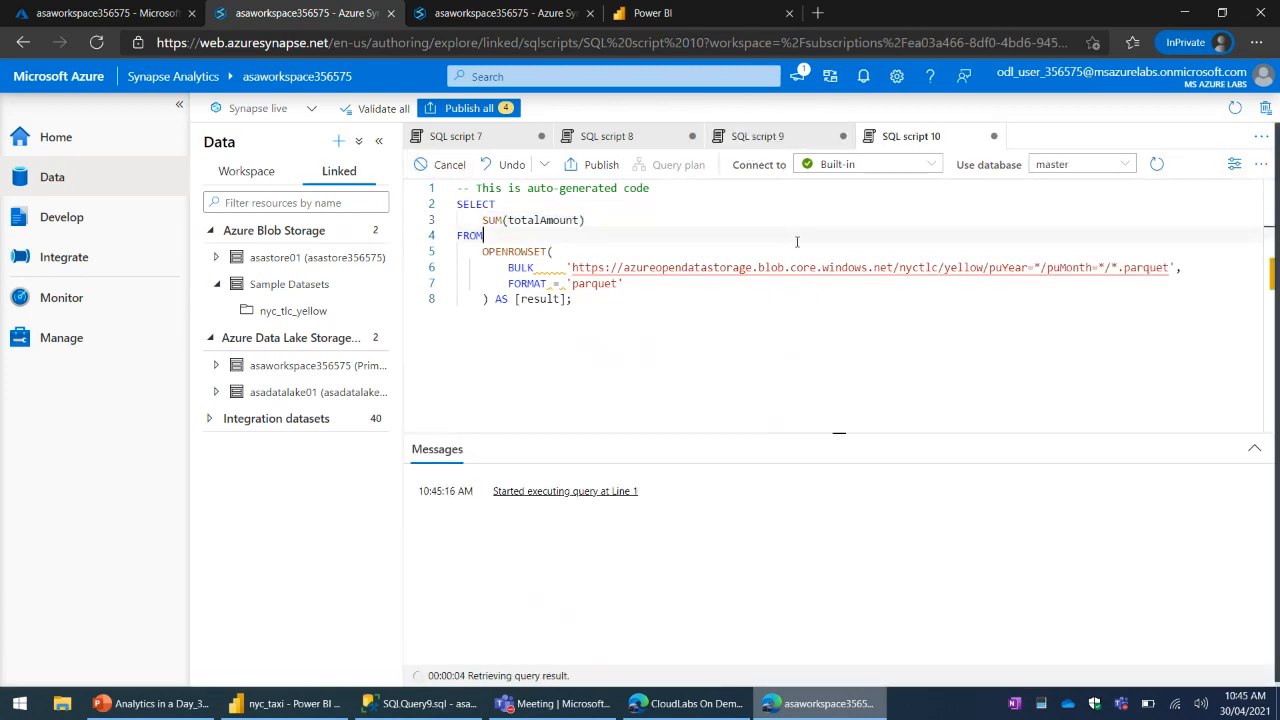
click(799, 250)
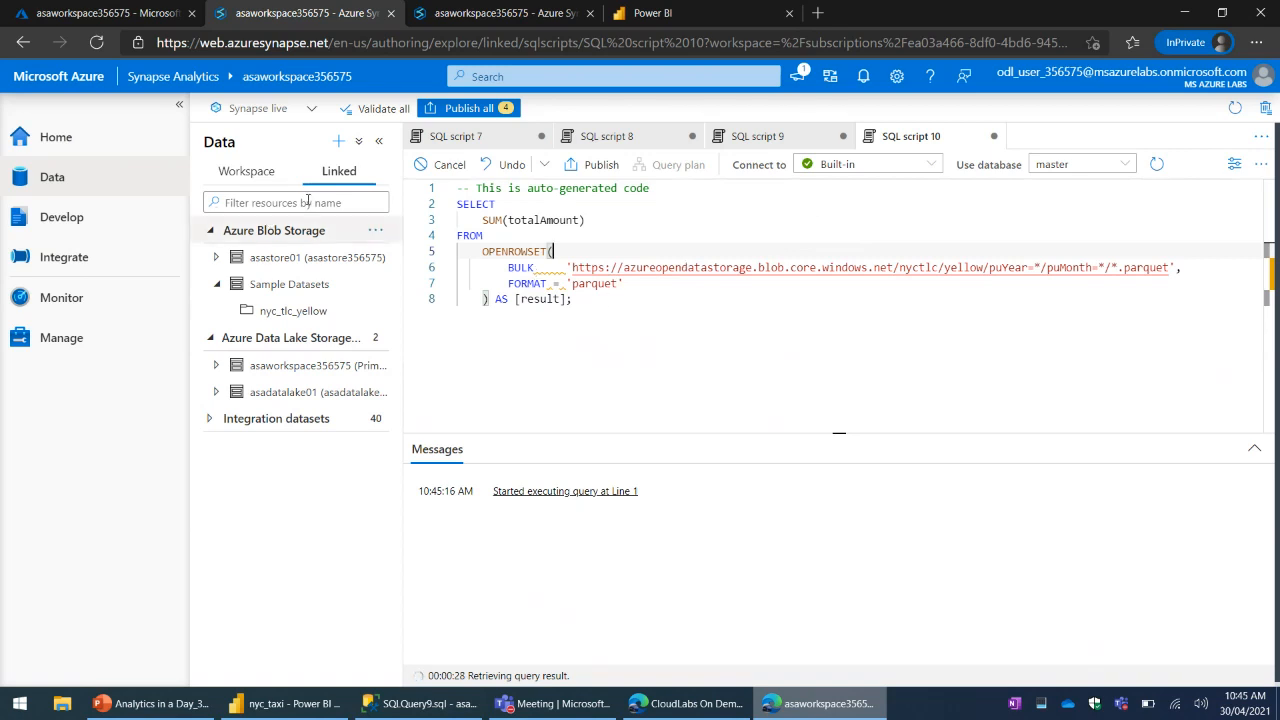
- Check the active data flow debug sessions and the list of SQL pools in the second Synapse Studio window's monitoring area
click(476, 22)
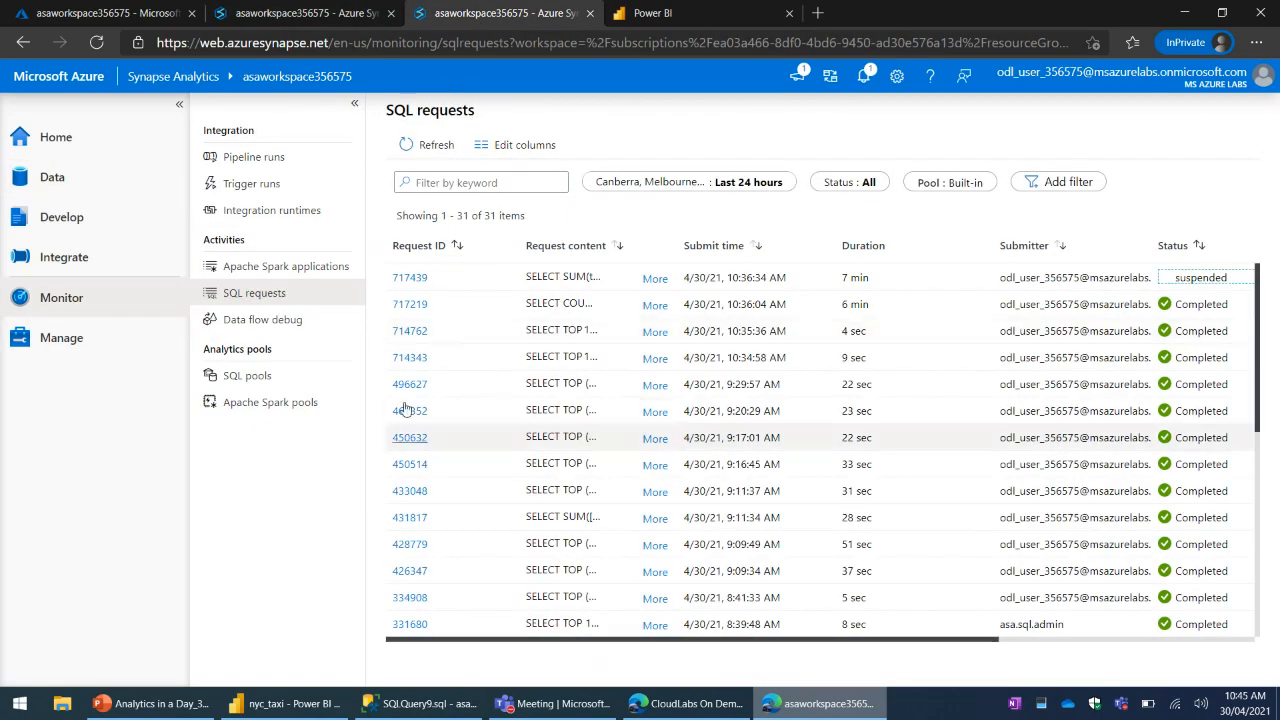
click(290, 320)
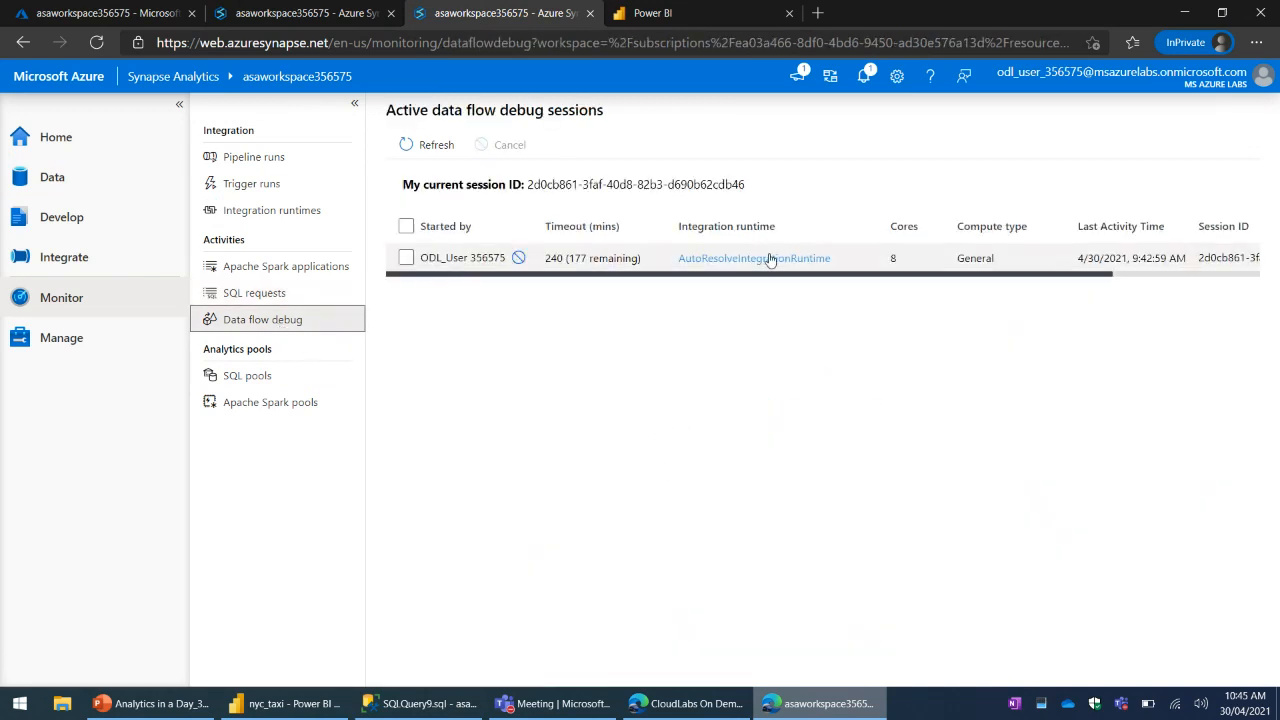
click(258, 377)
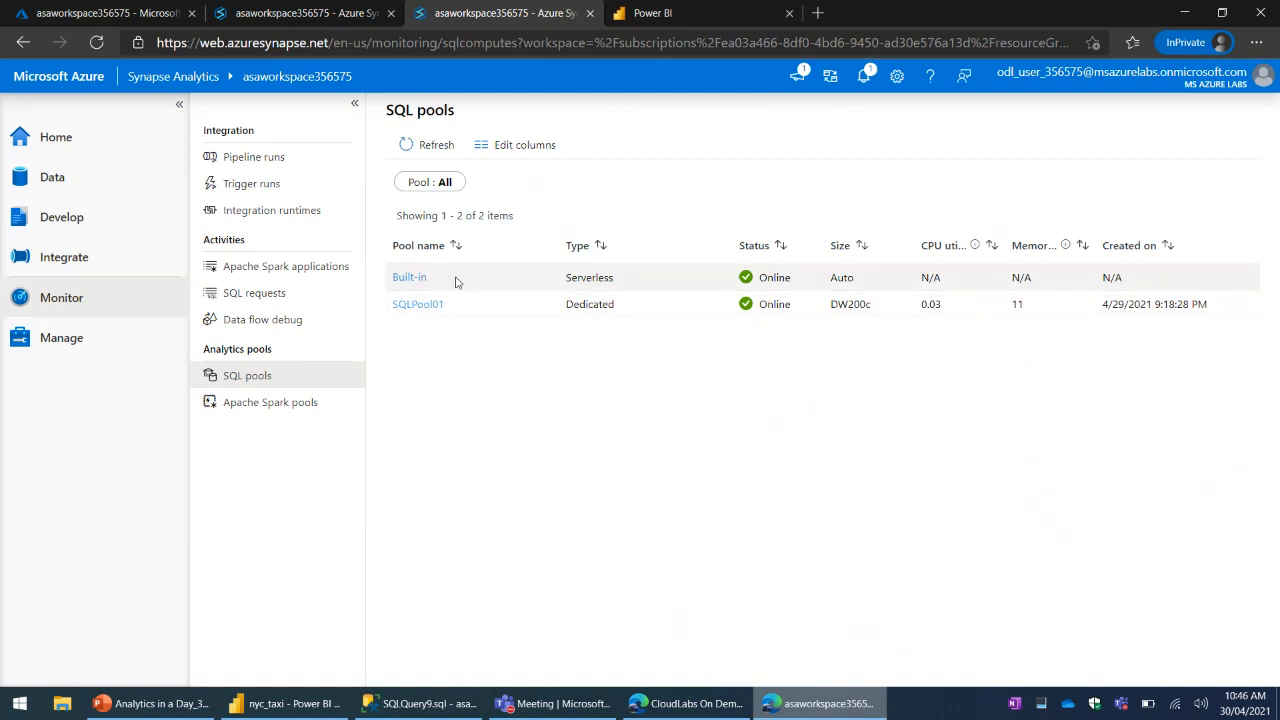
- Review the Built-in serverless pool's recent data processed, cumulative data history and ended requests chart
click(412, 277)
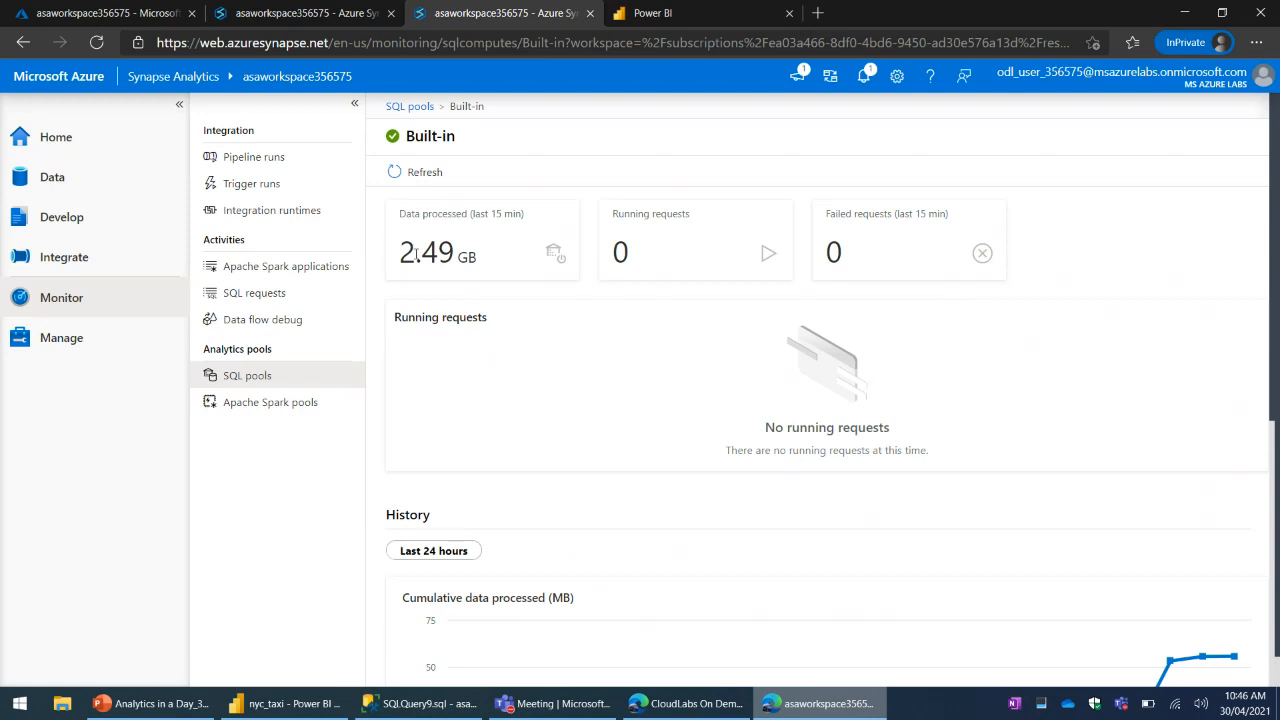
drag(416, 254, 478, 258)
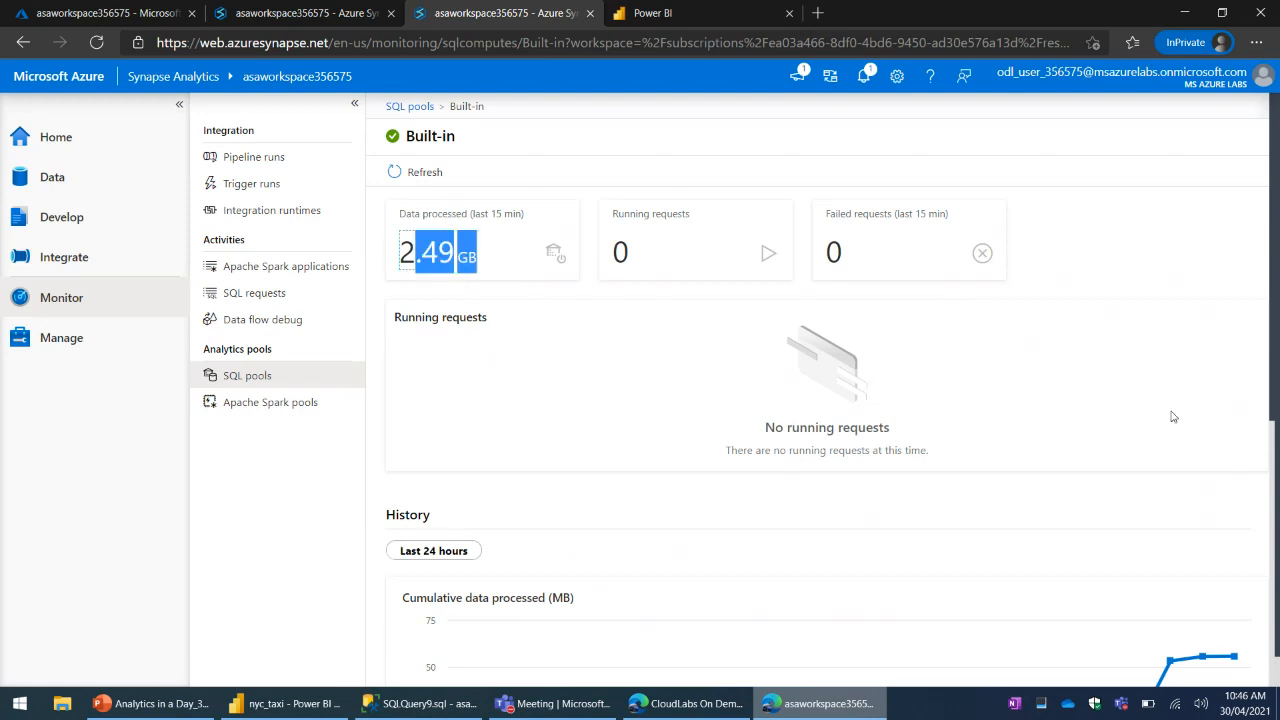
scroll(1173, 416, down, 4)
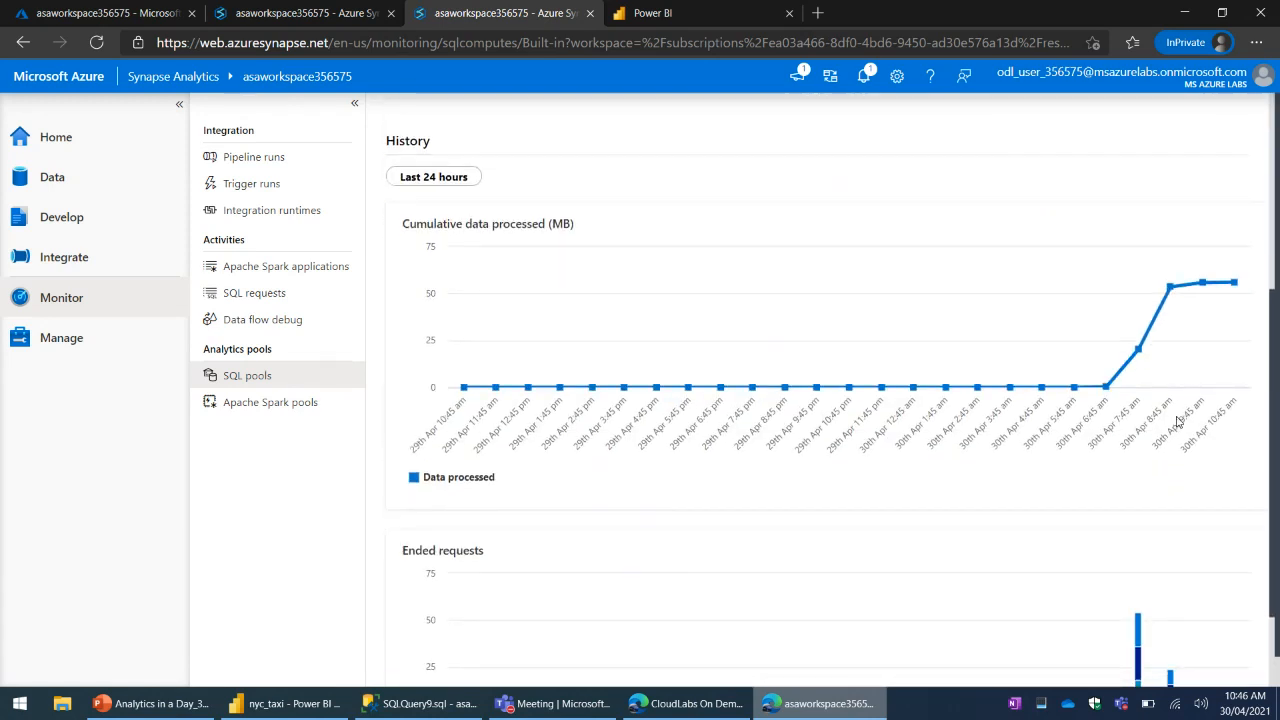
scroll(388, 434, down, 2)
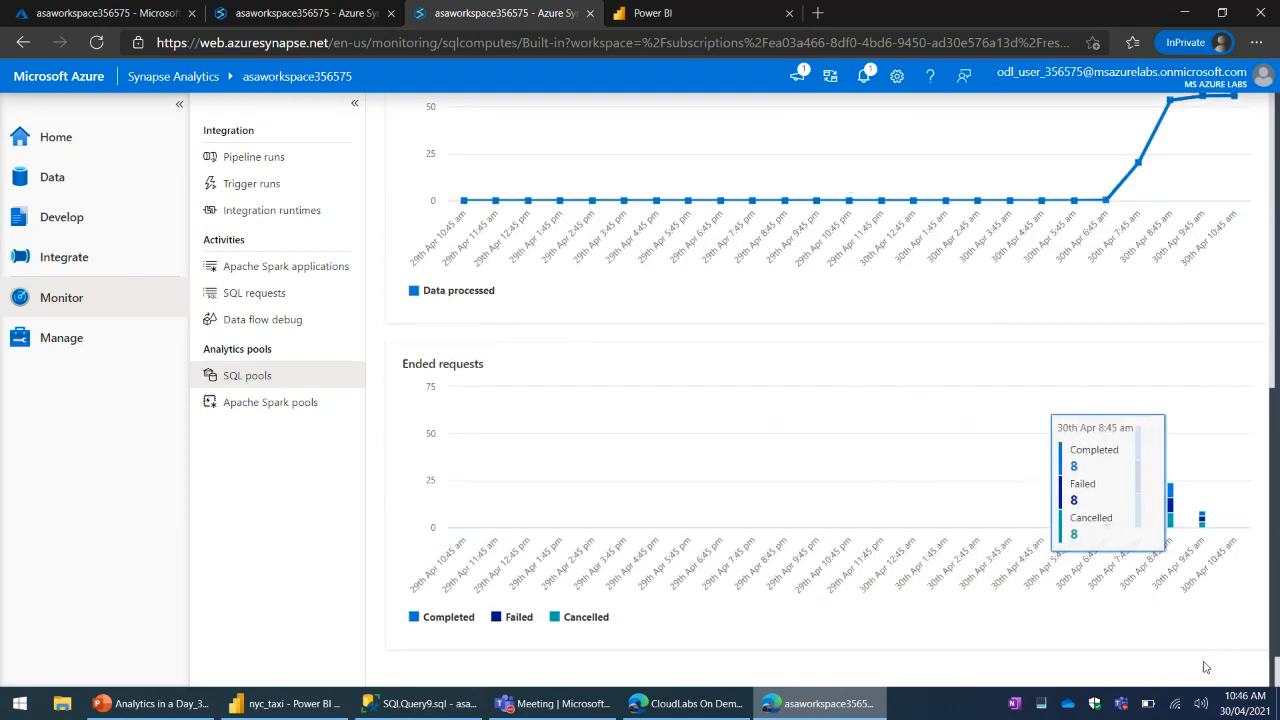
- Refresh the monitored SQL pools list and examine the activity details of the dedicated pool SQLPool01
click(246, 376)
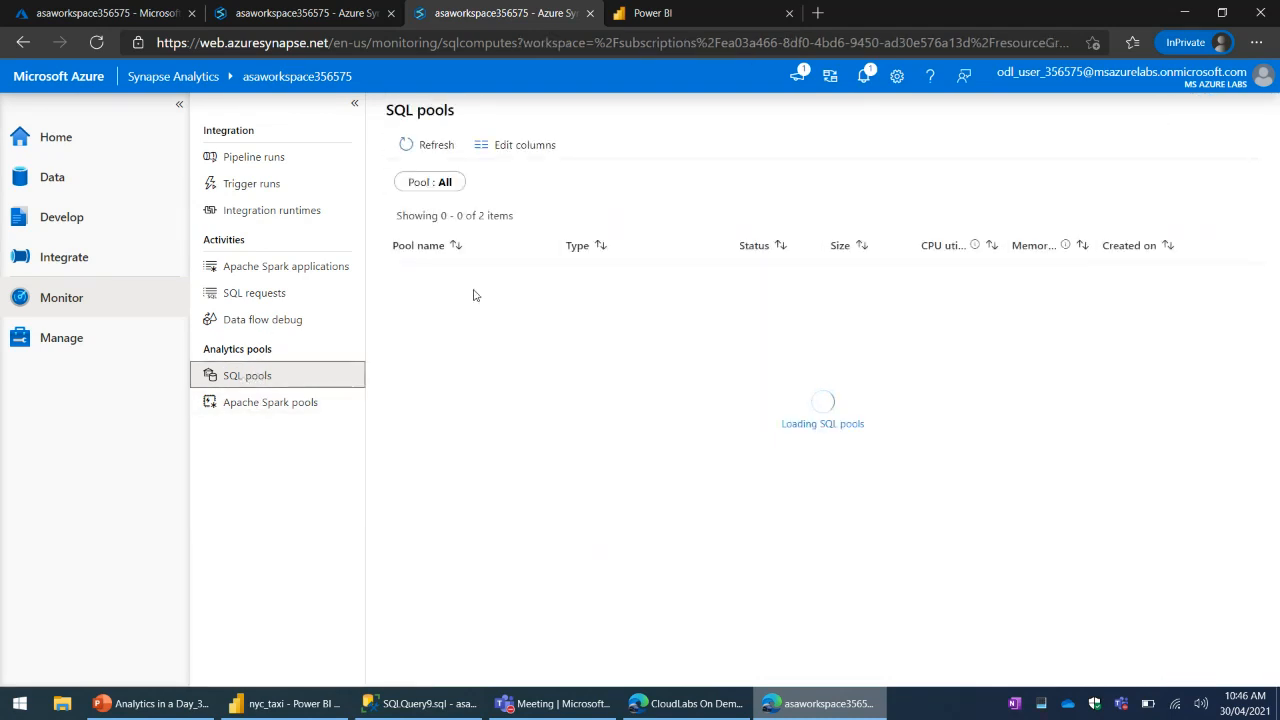
click(439, 155)
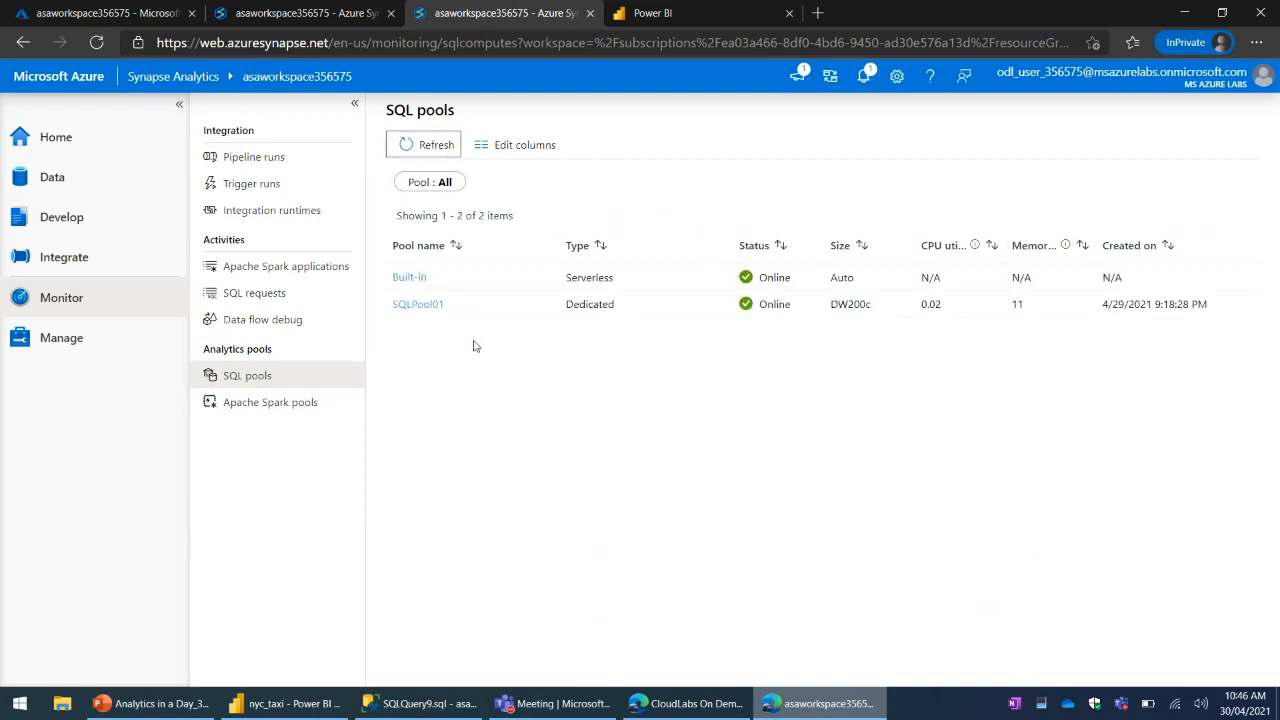
click(420, 301)
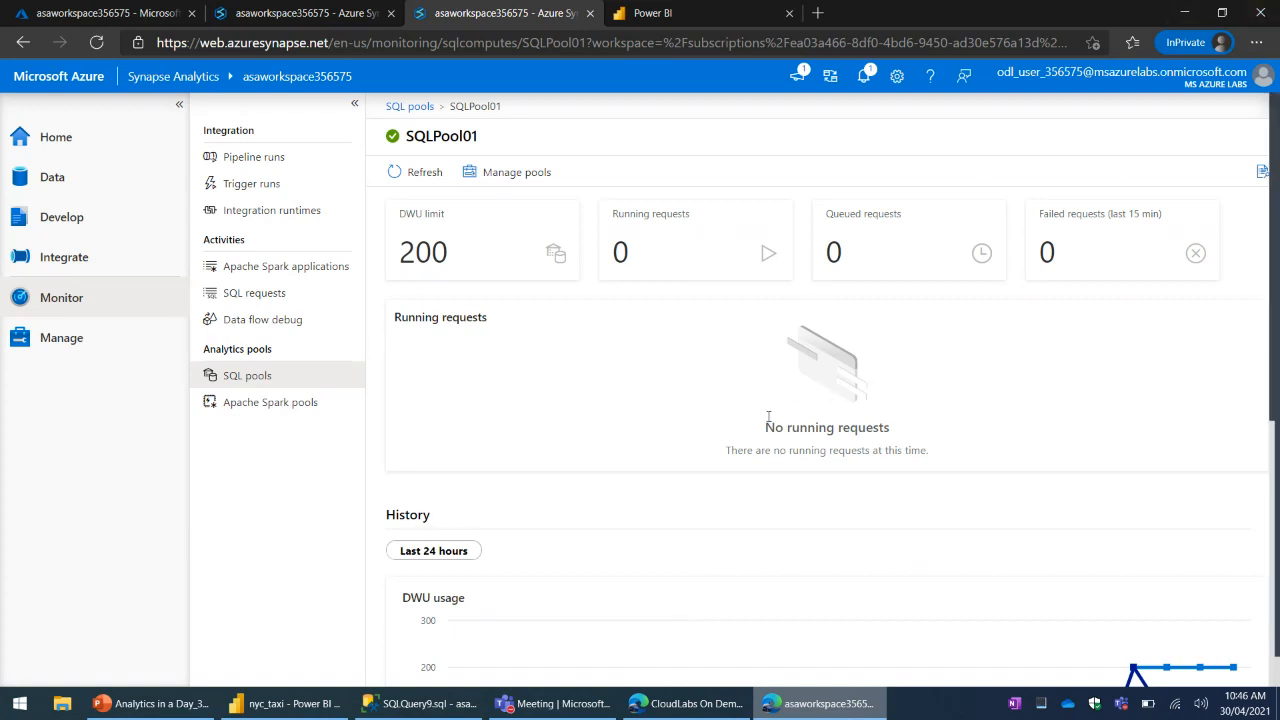
- Examine the Apache Spark pools in monitoring, including the details of SparkPool01, and return to the pool list
click(276, 406)
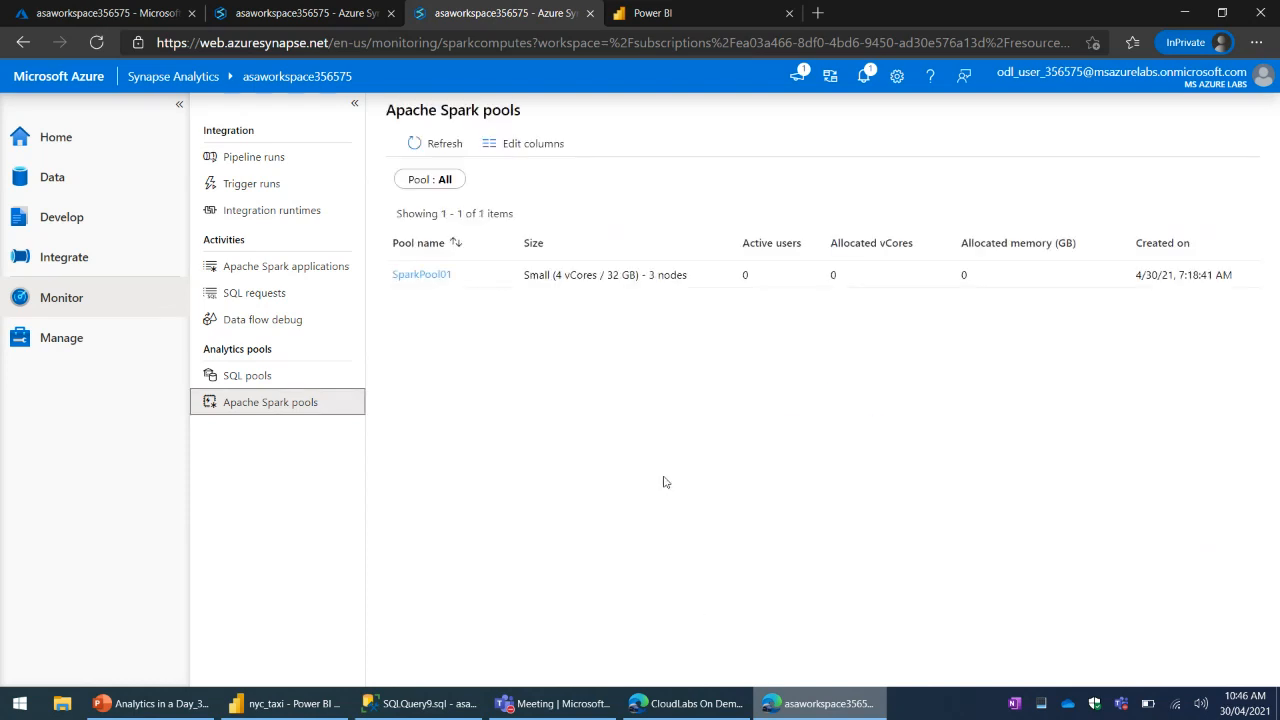
click(428, 276)
click(266, 408)
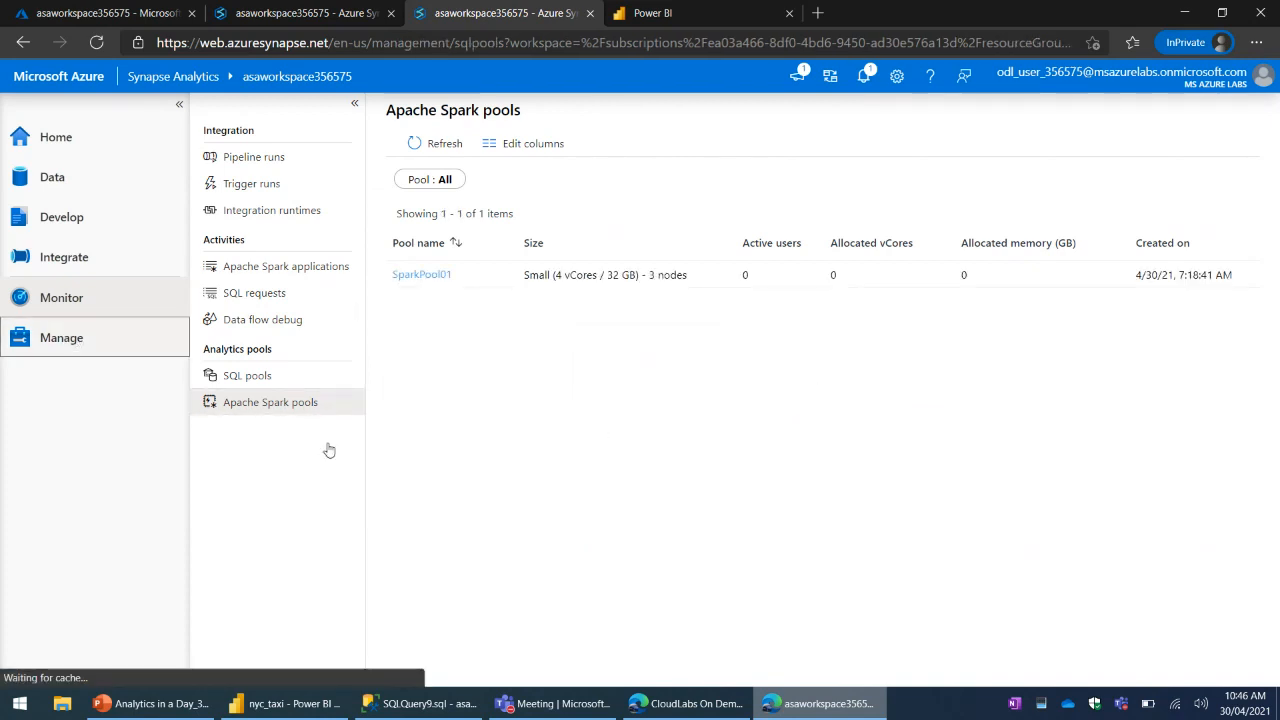
- Start a new dedicated SQL pool from the management area's SQL pools and set its performance level to DW1500c
click(68, 335)
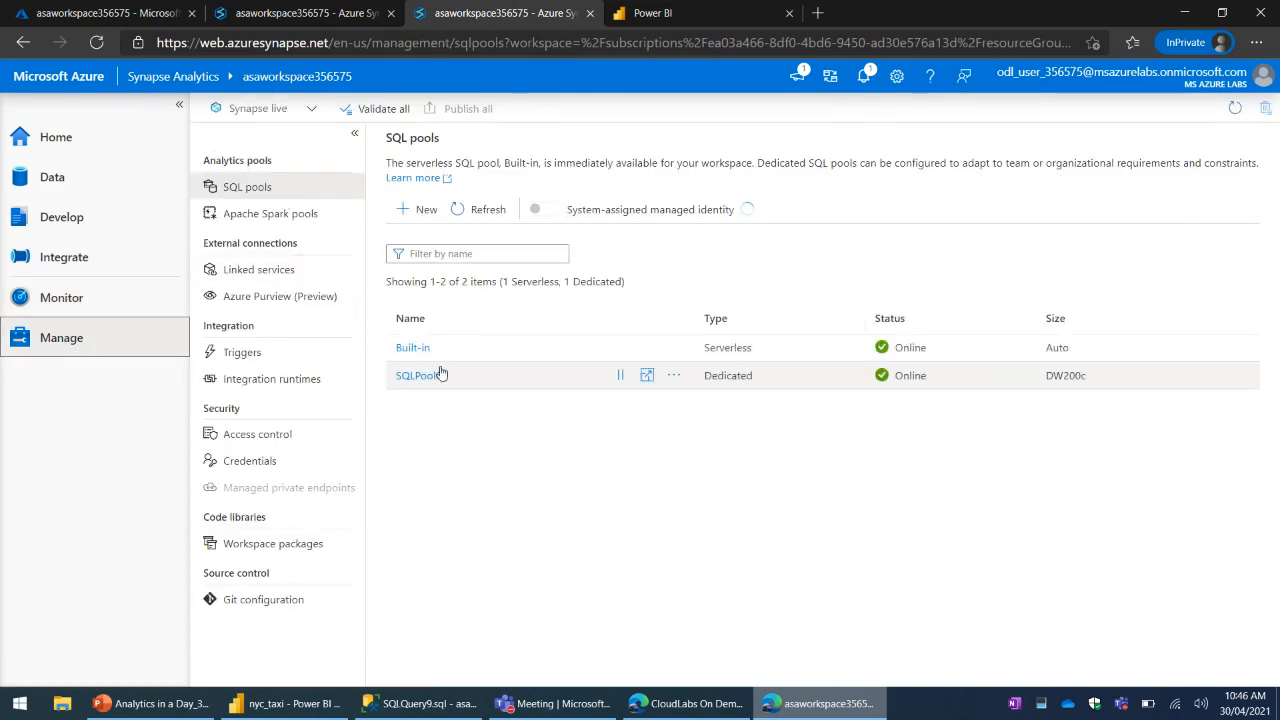
click(420, 209)
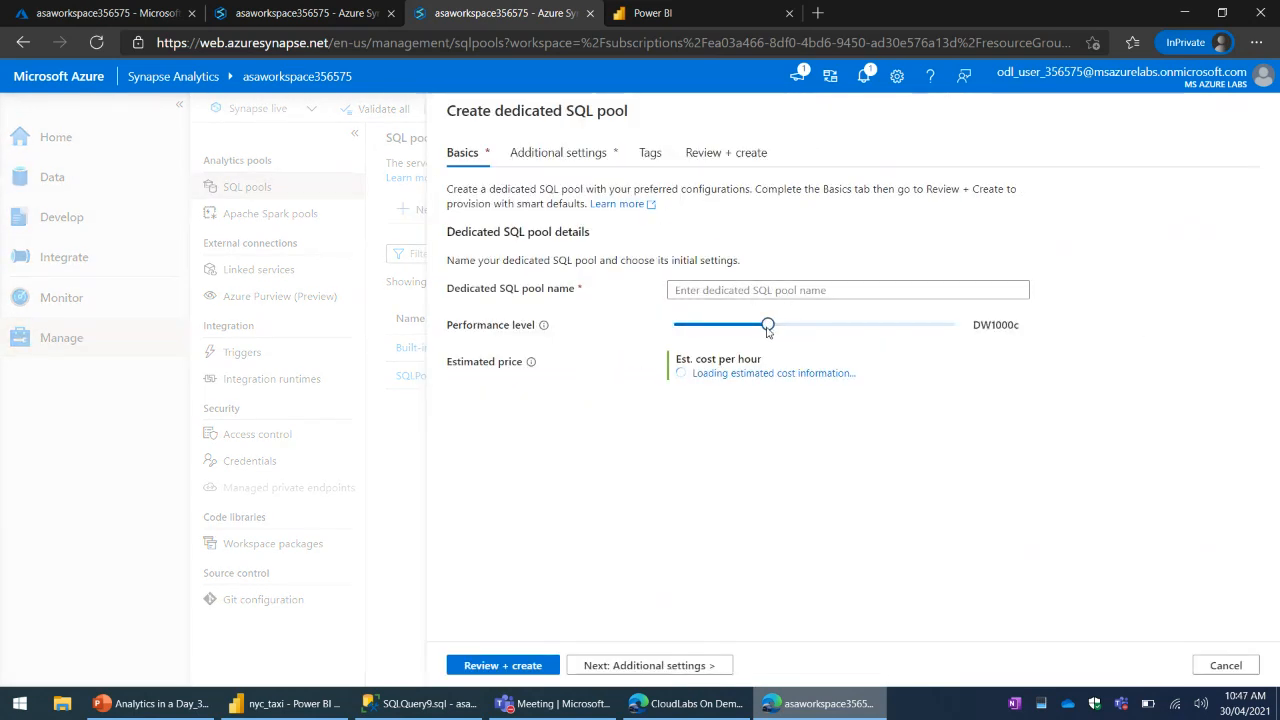
click(778, 330)
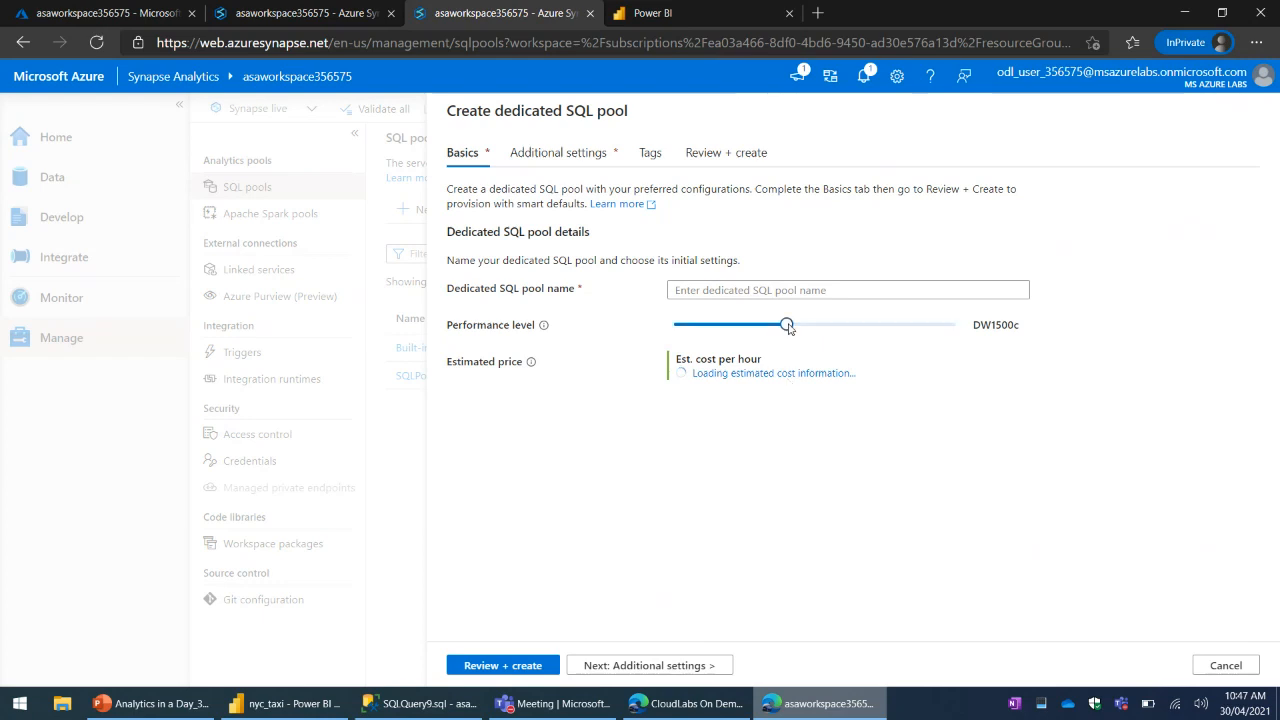
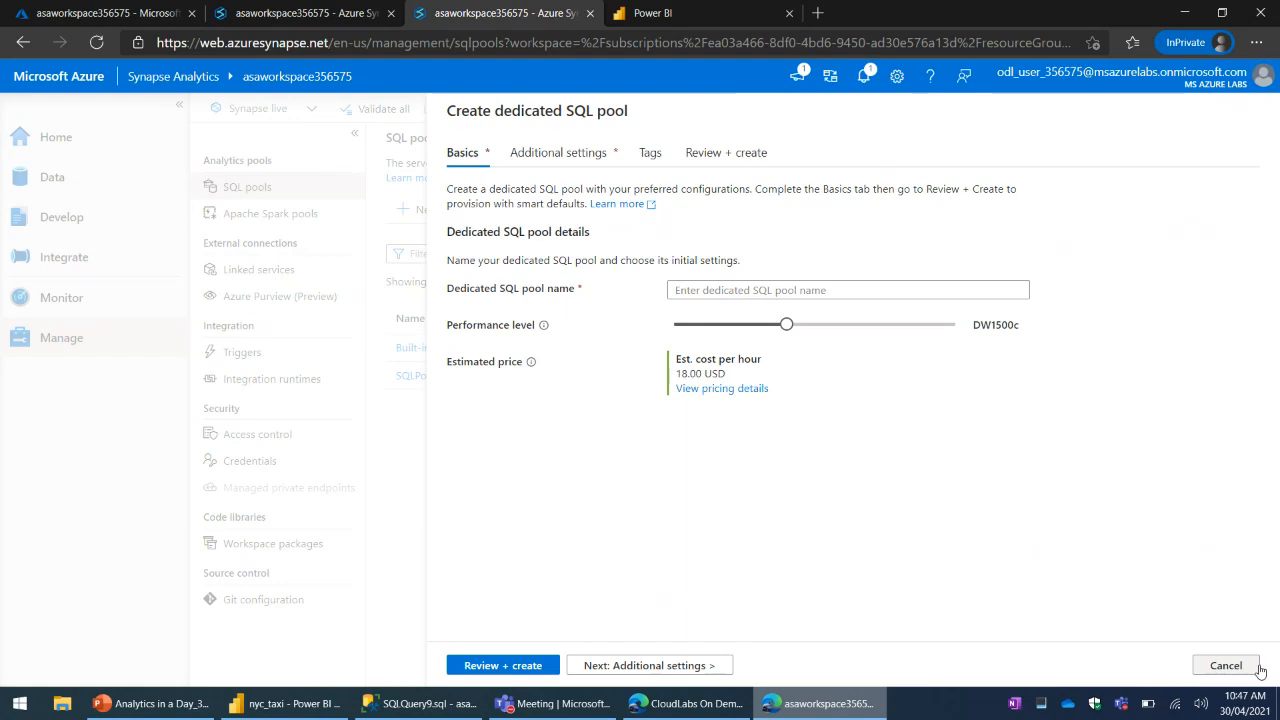
- Discard the unsaved dedicated SQL pool and open the workspace's Apache Spark pools list
click(678, 20)
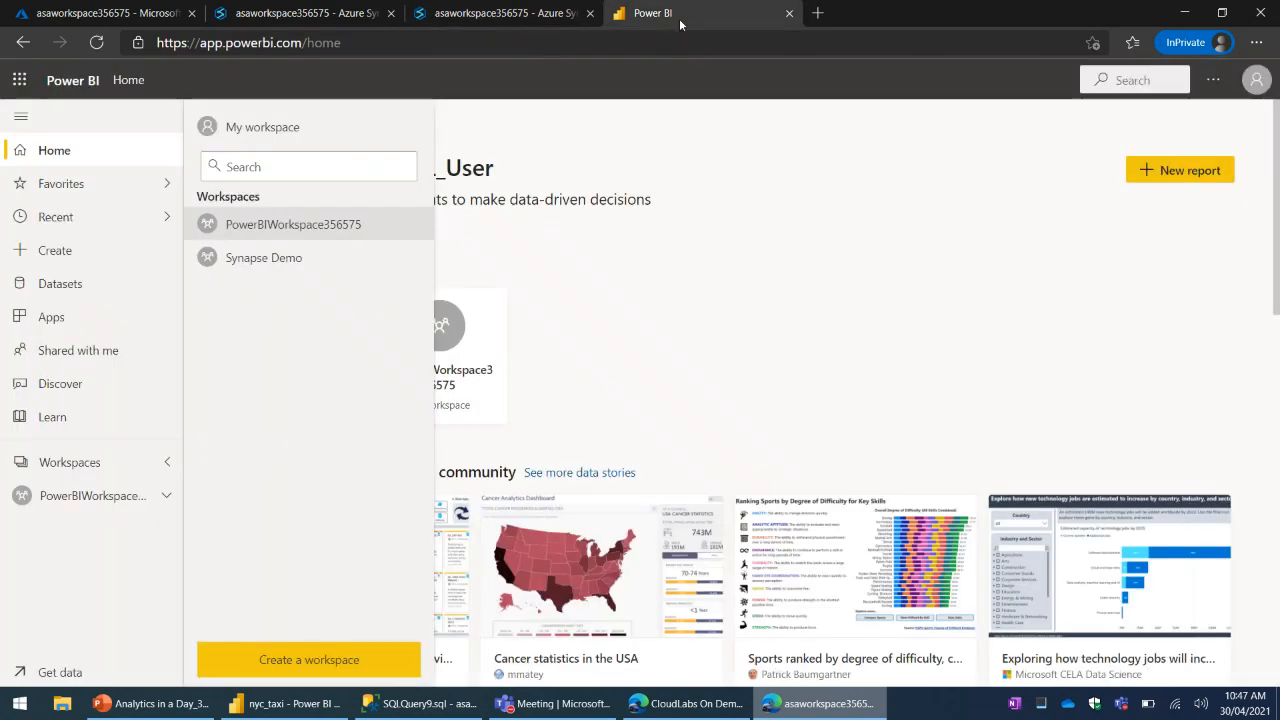
click(525, 14)
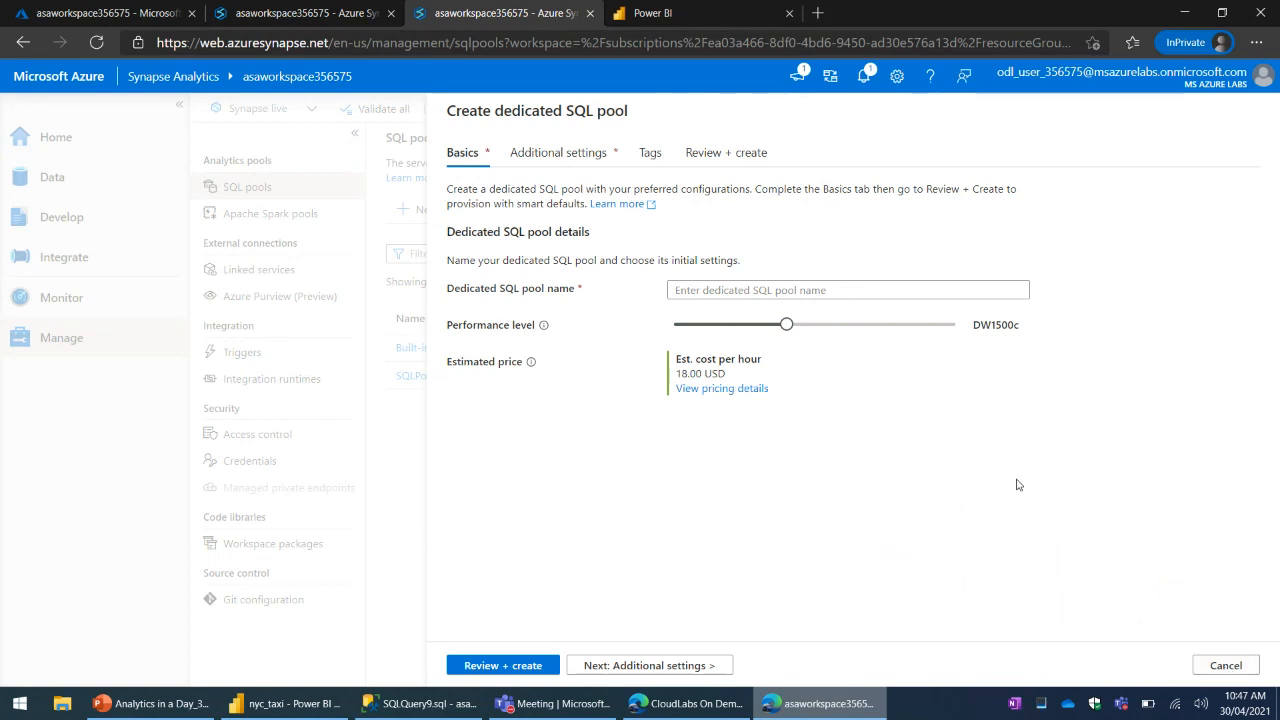
click(1236, 676)
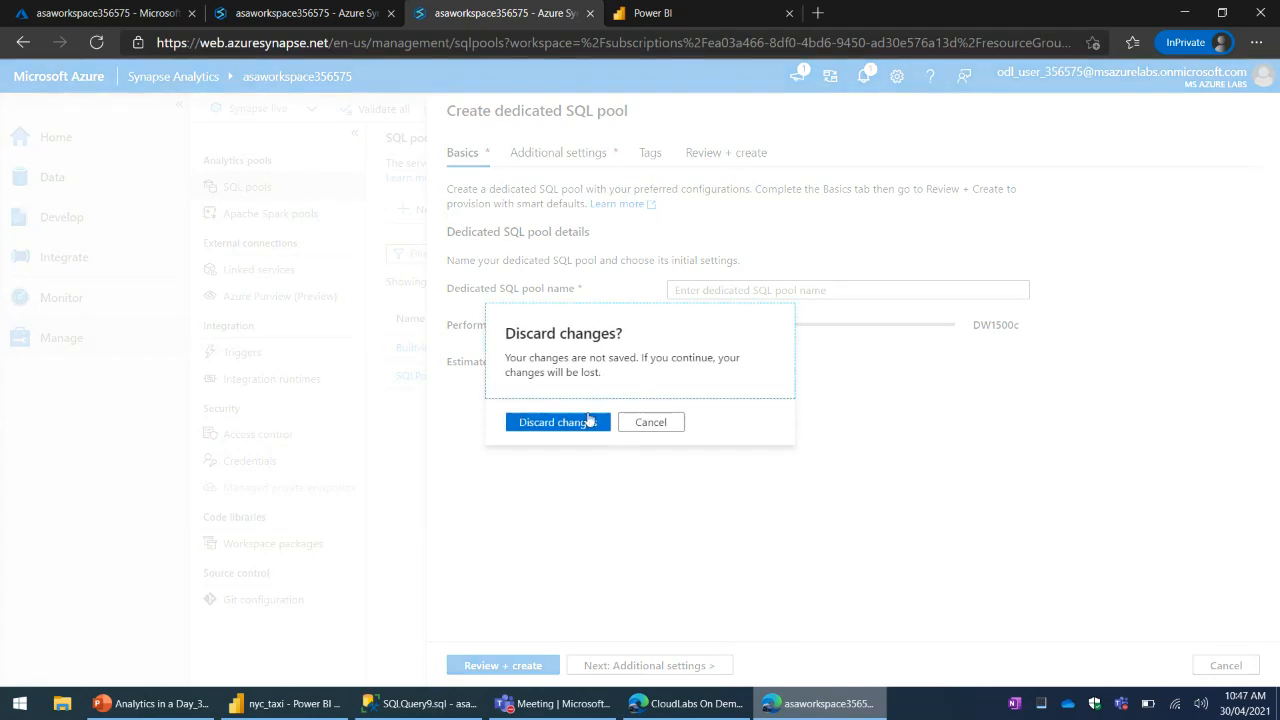
click(588, 422)
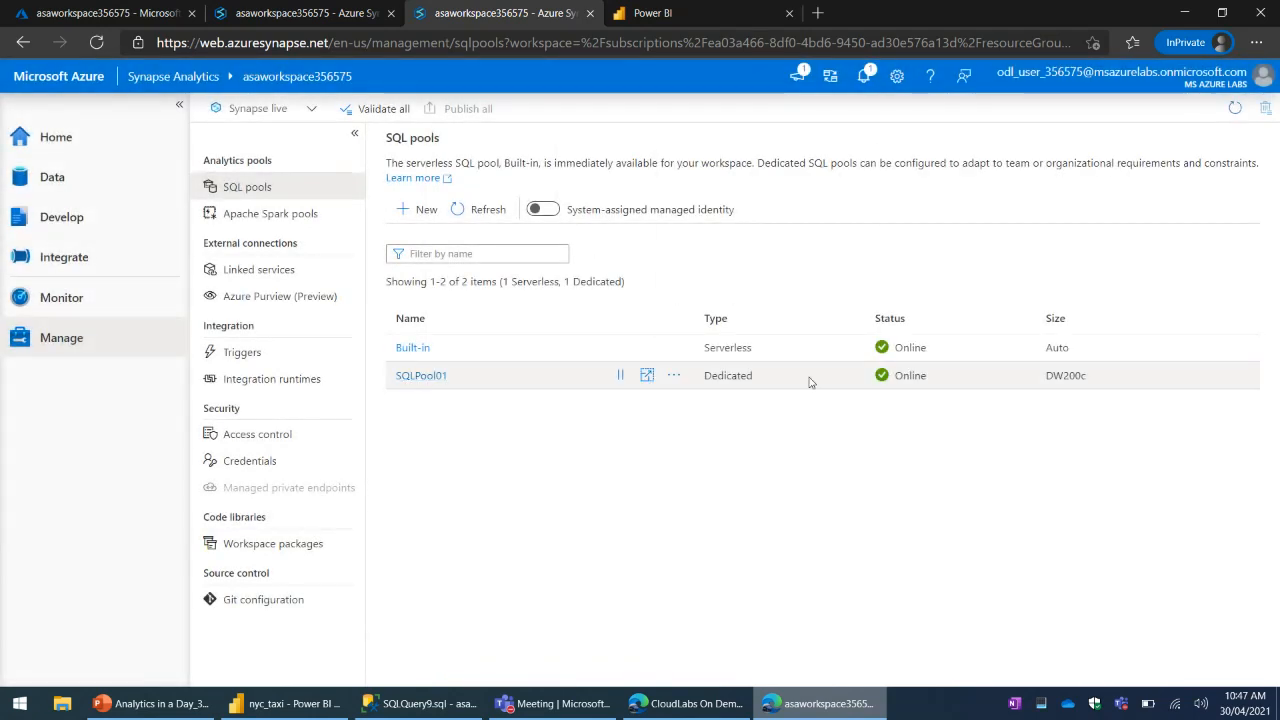
click(285, 213)
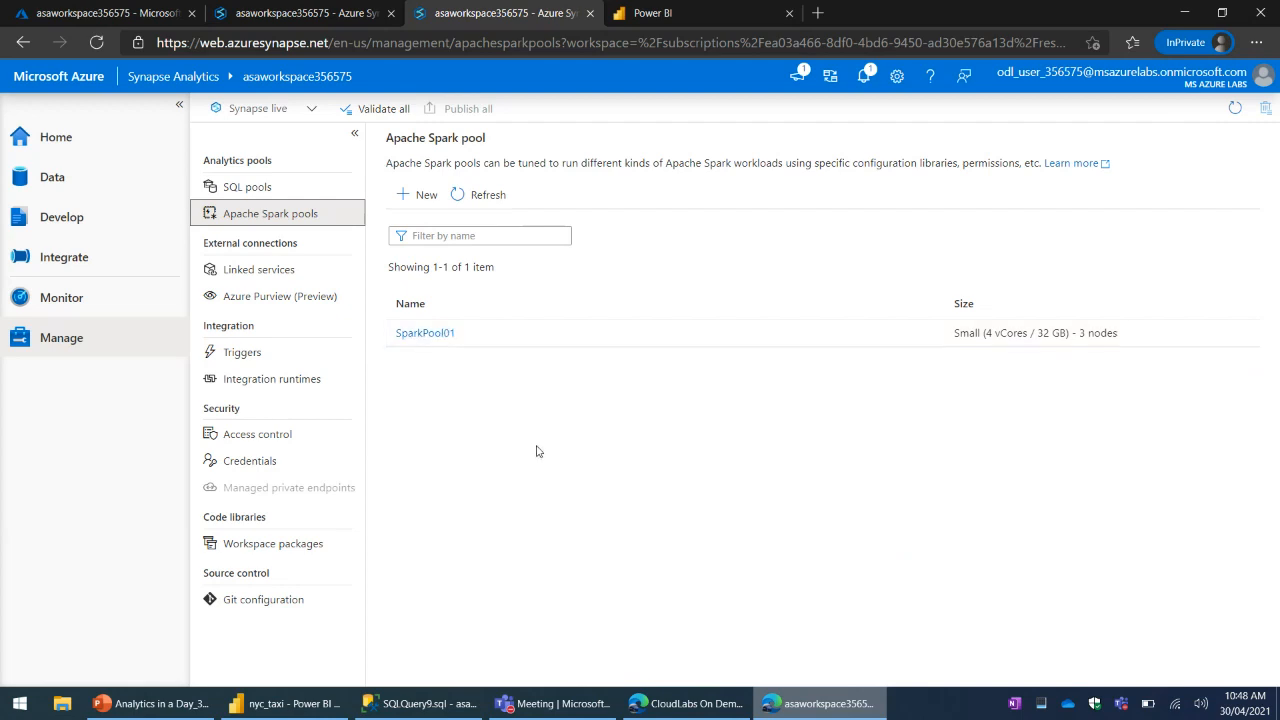
- Examine the SUM(totalAmount) query and its result in SQL script 10 in the other Synapse Studio session
click(316, 16)
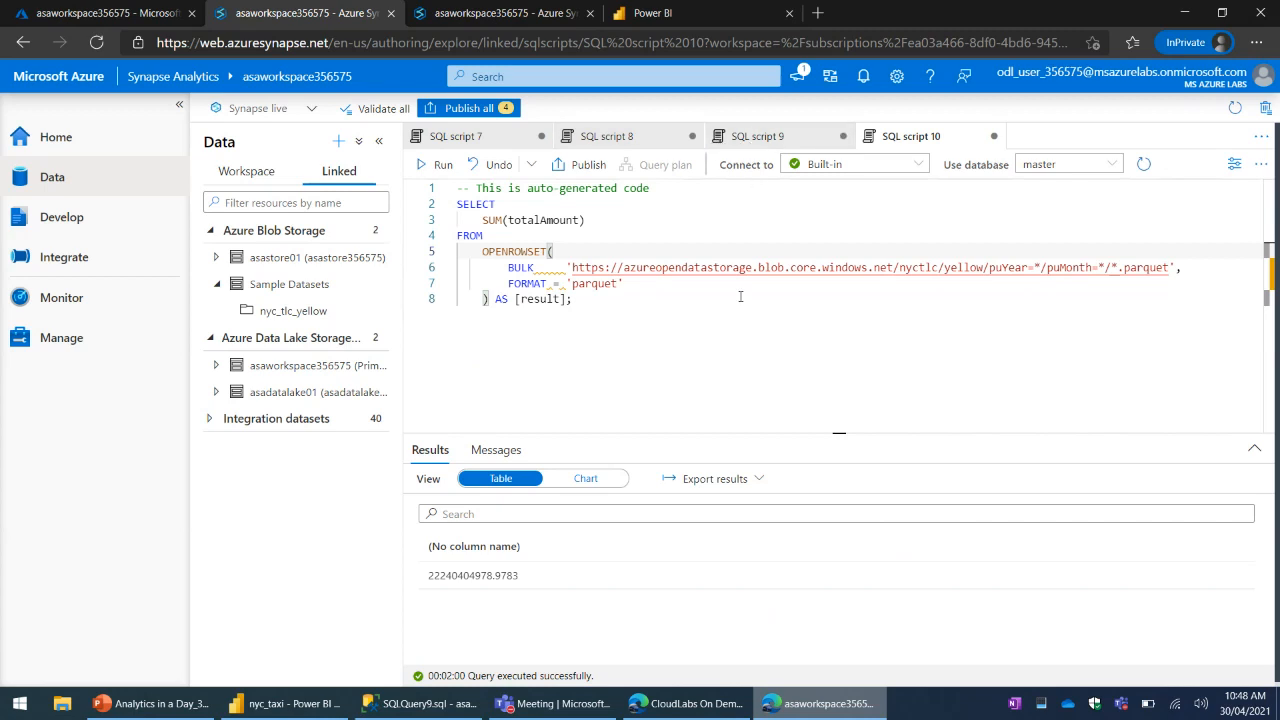
click(851, 396)
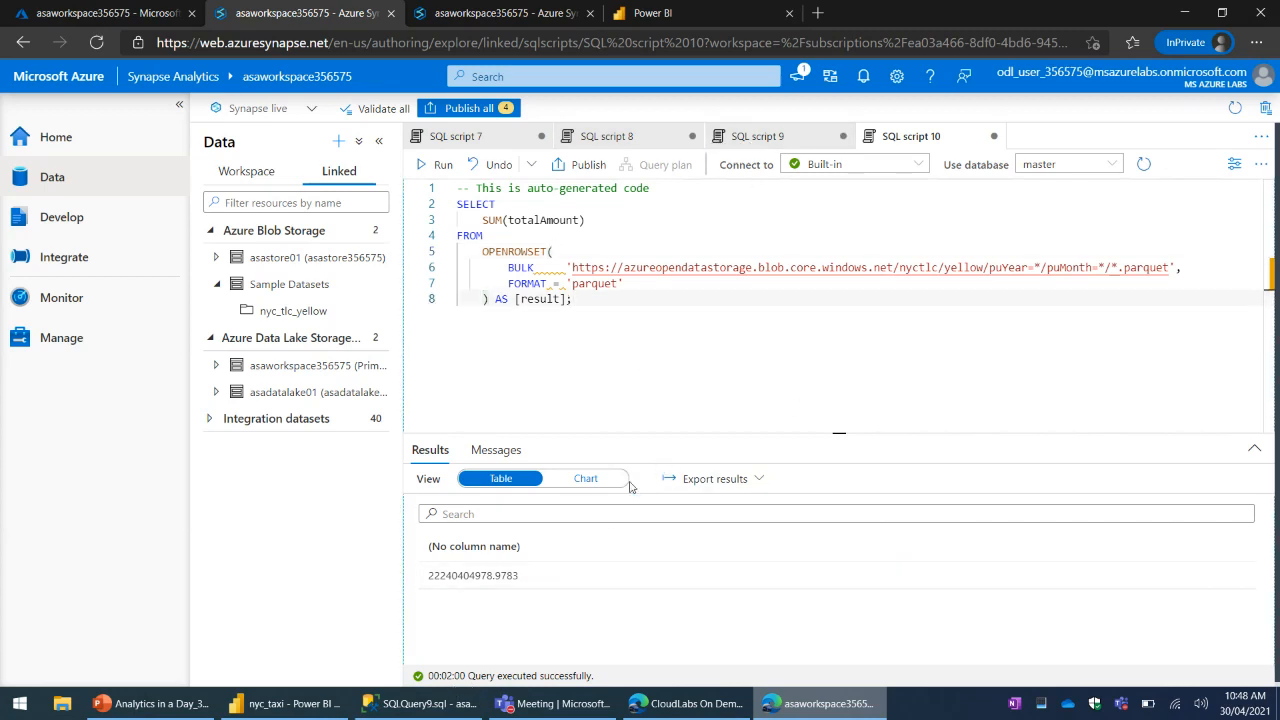
drag(838, 433, 855, 340)
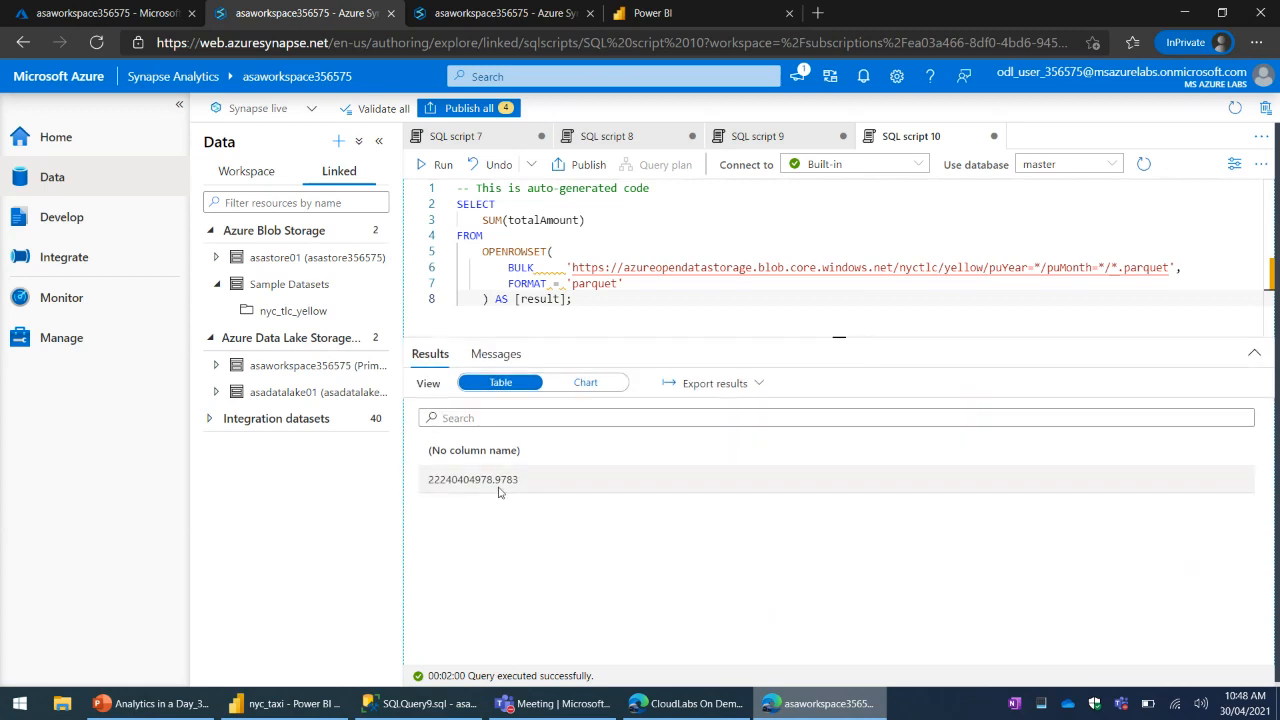
triple_click(449, 483)
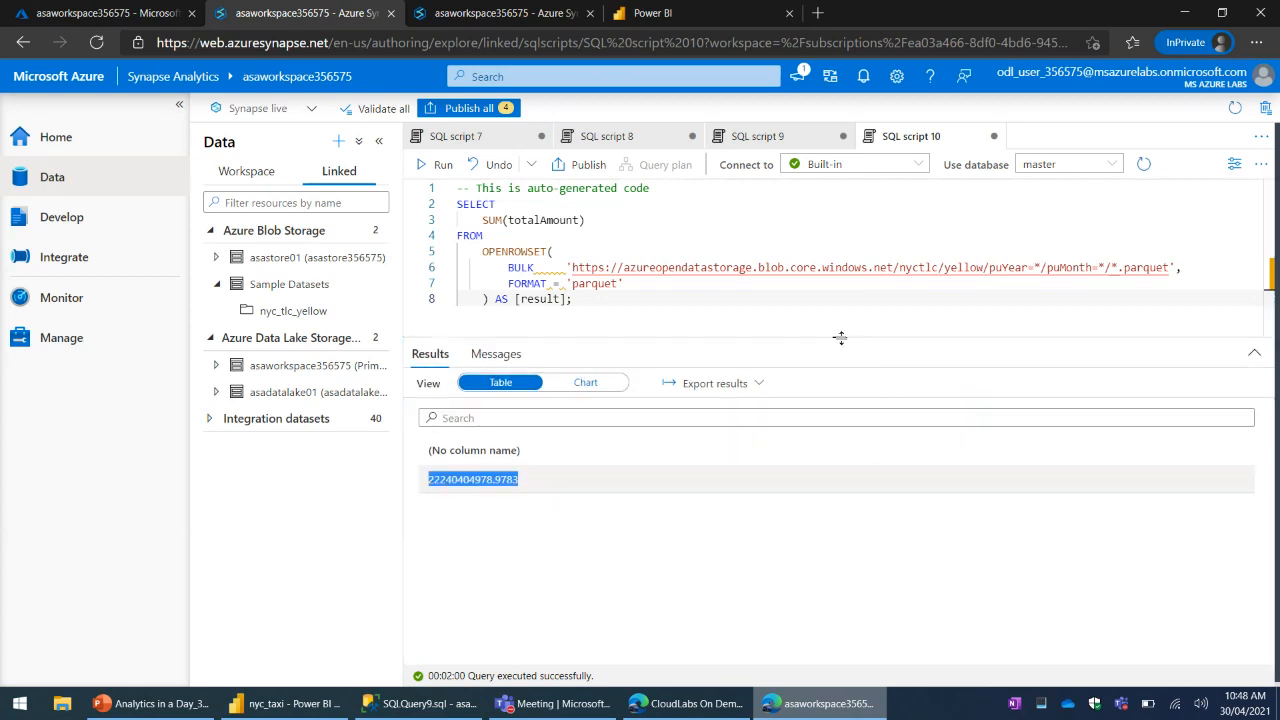
drag(839, 336, 850, 442)
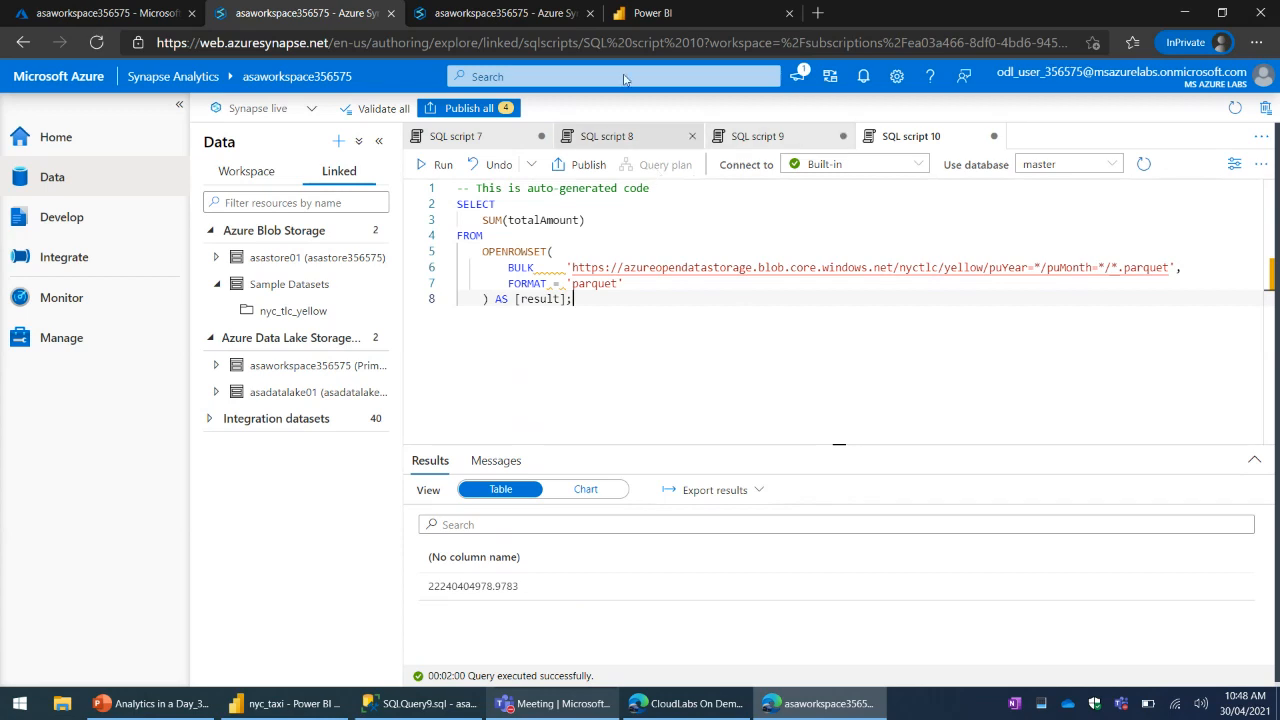
click(509, 17)
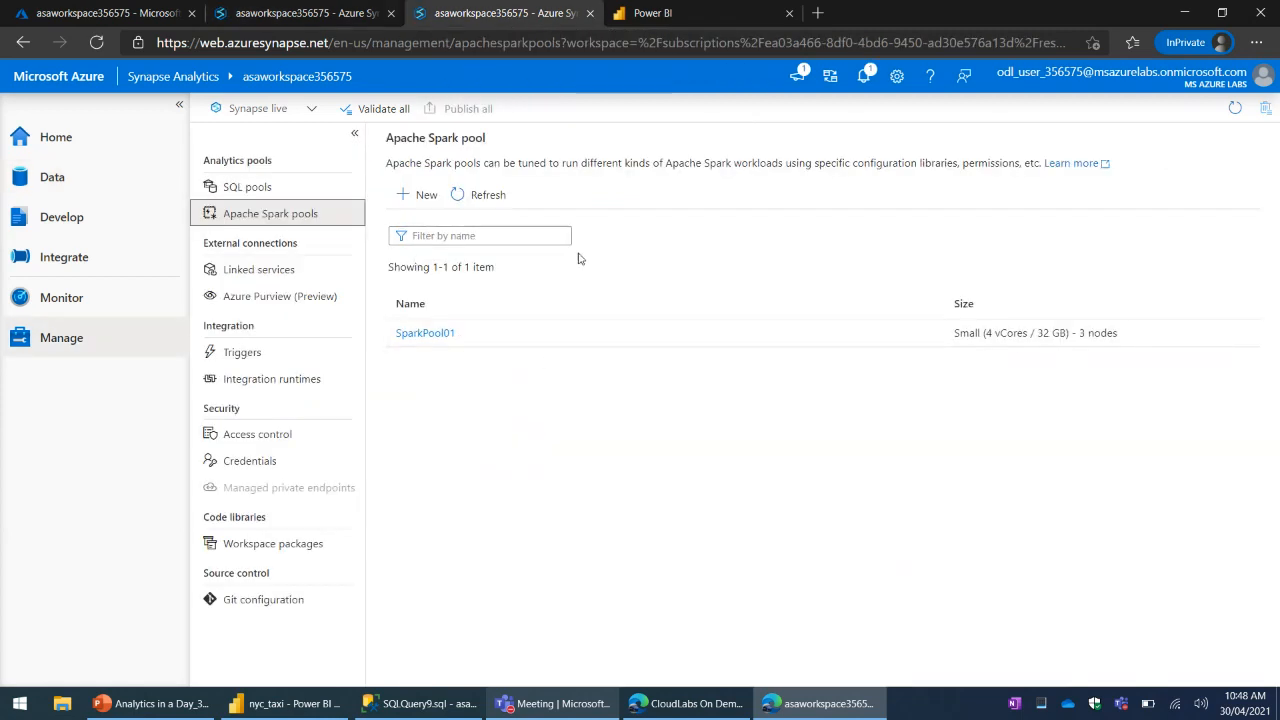
click(320, 18)
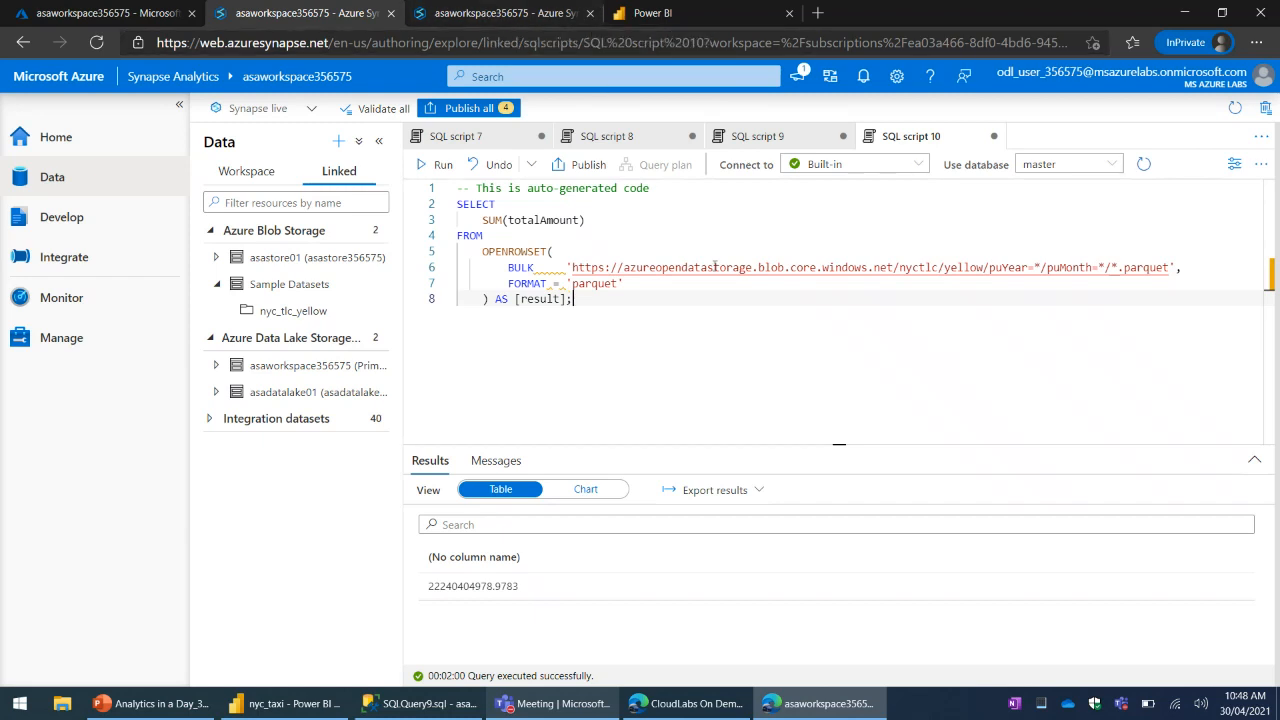
- Browse the connectors offered for a new linked service, including the Compute and Generic protocol categories, and close without creating one
click(491, 12)
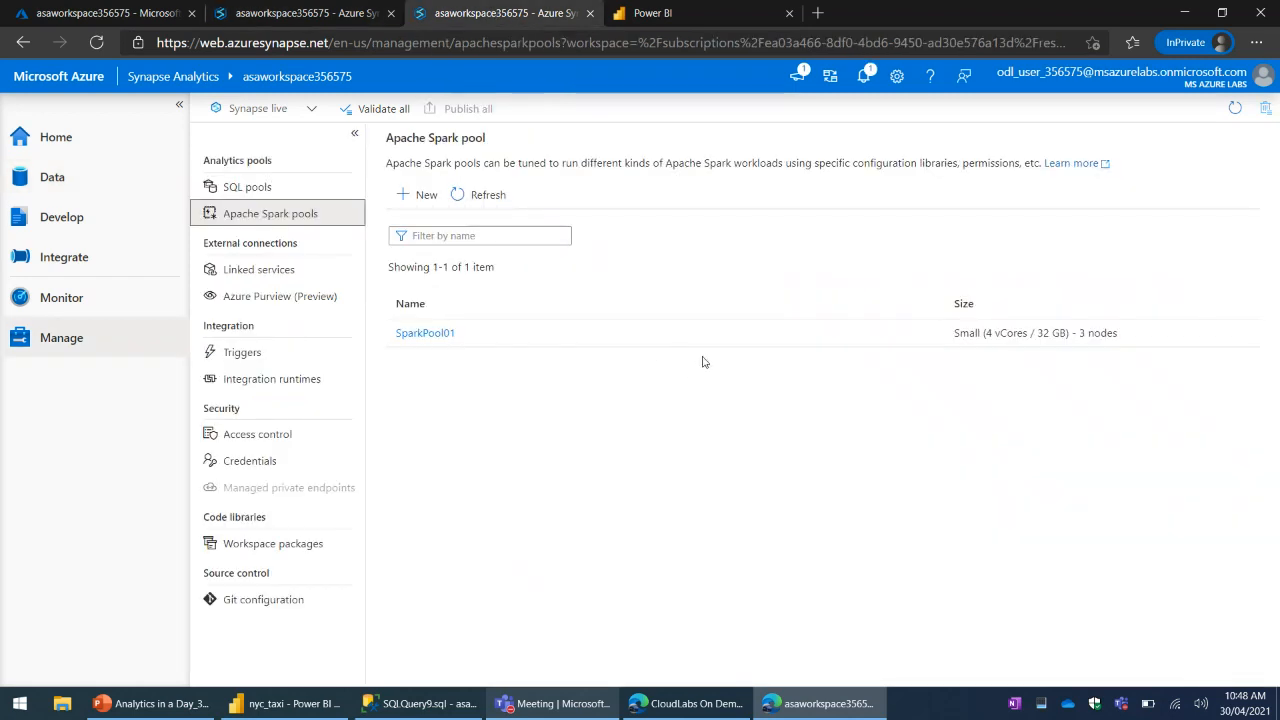
click(270, 272)
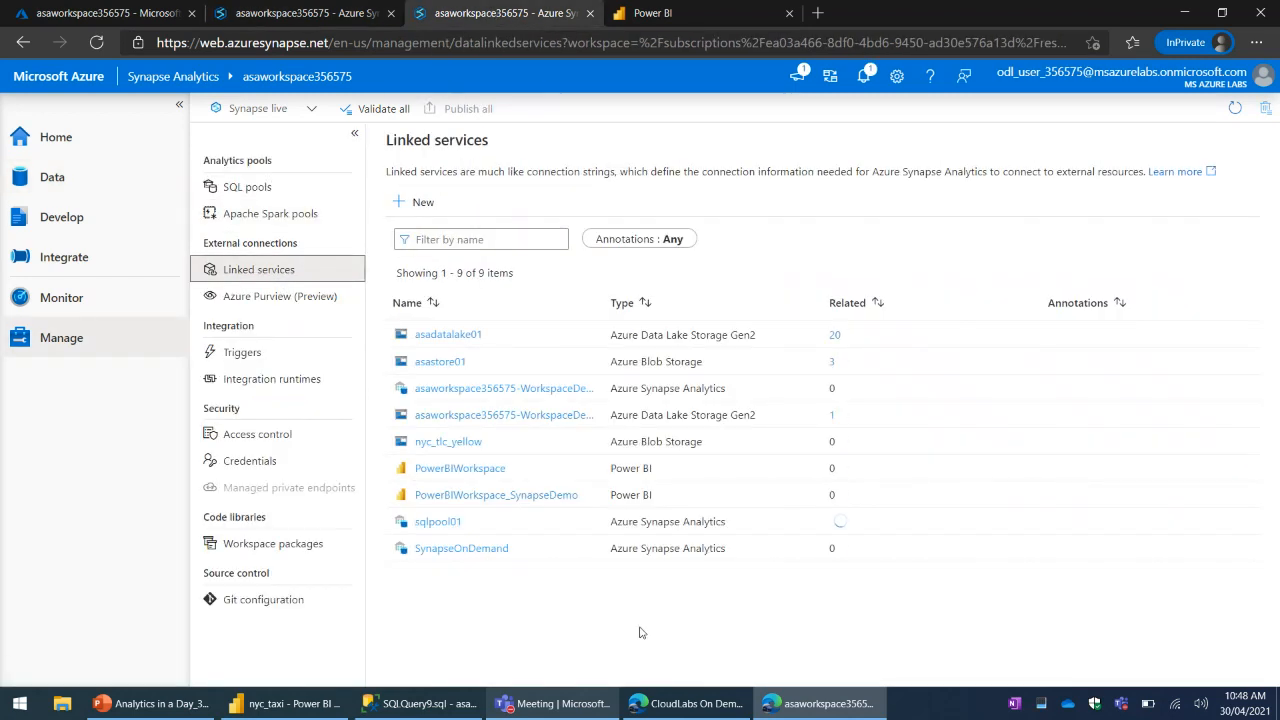
click(413, 202)
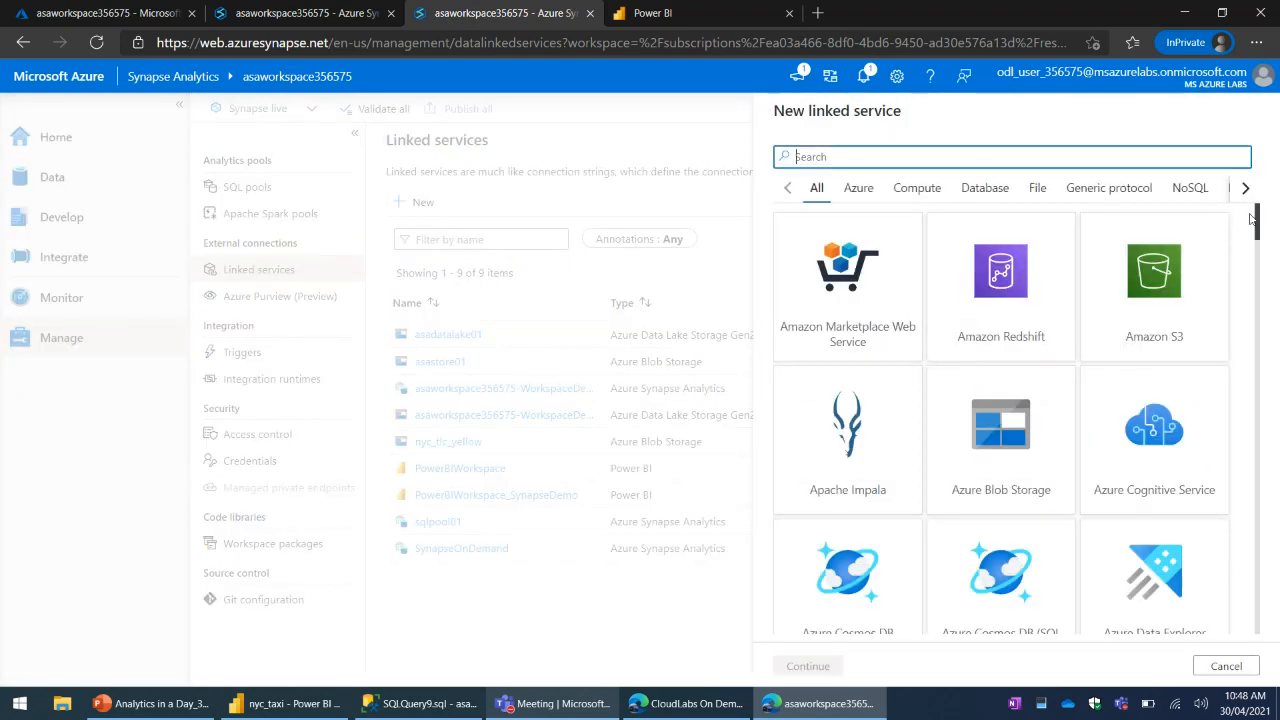
drag(1261, 232, 1260, 643)
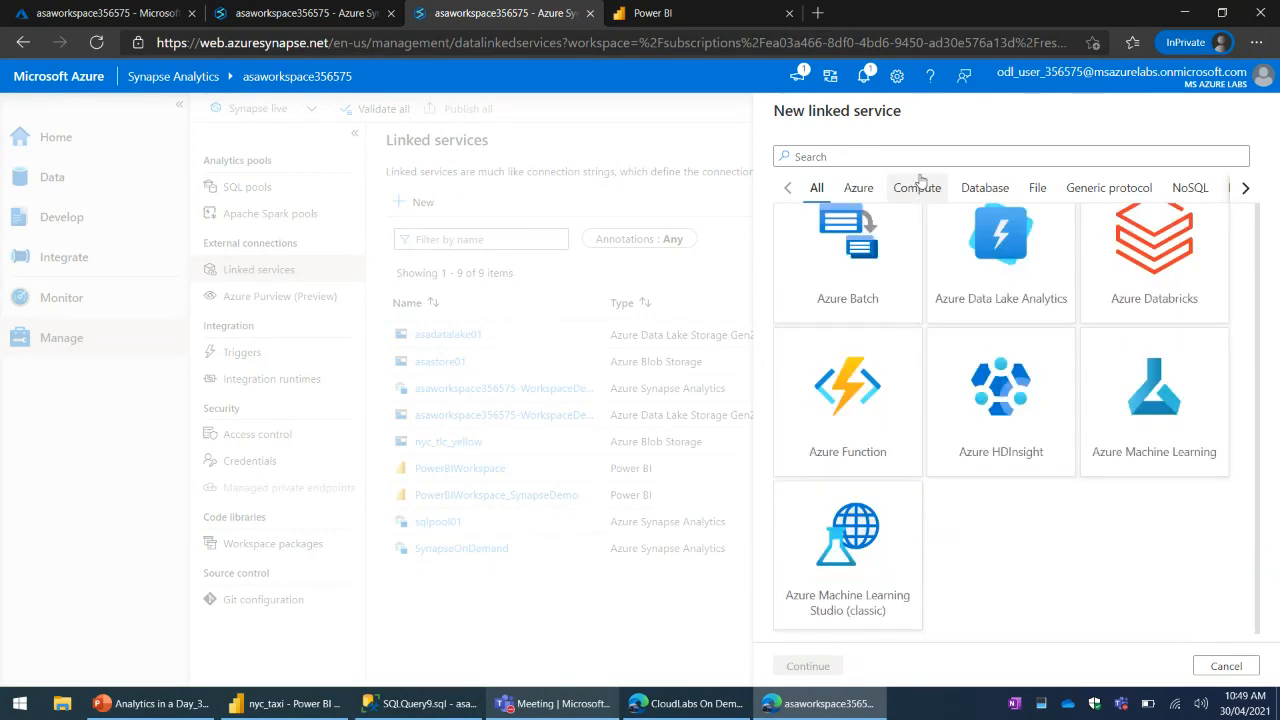
click(917, 188)
click(1136, 200)
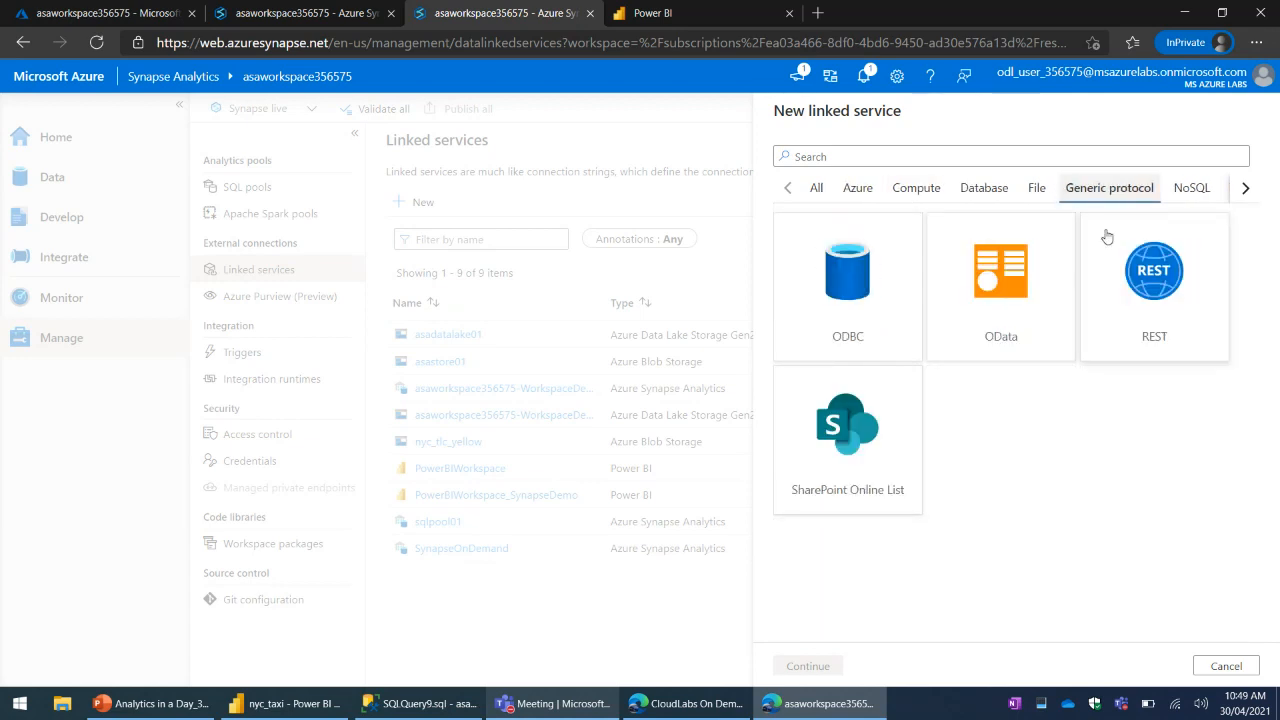
click(943, 188)
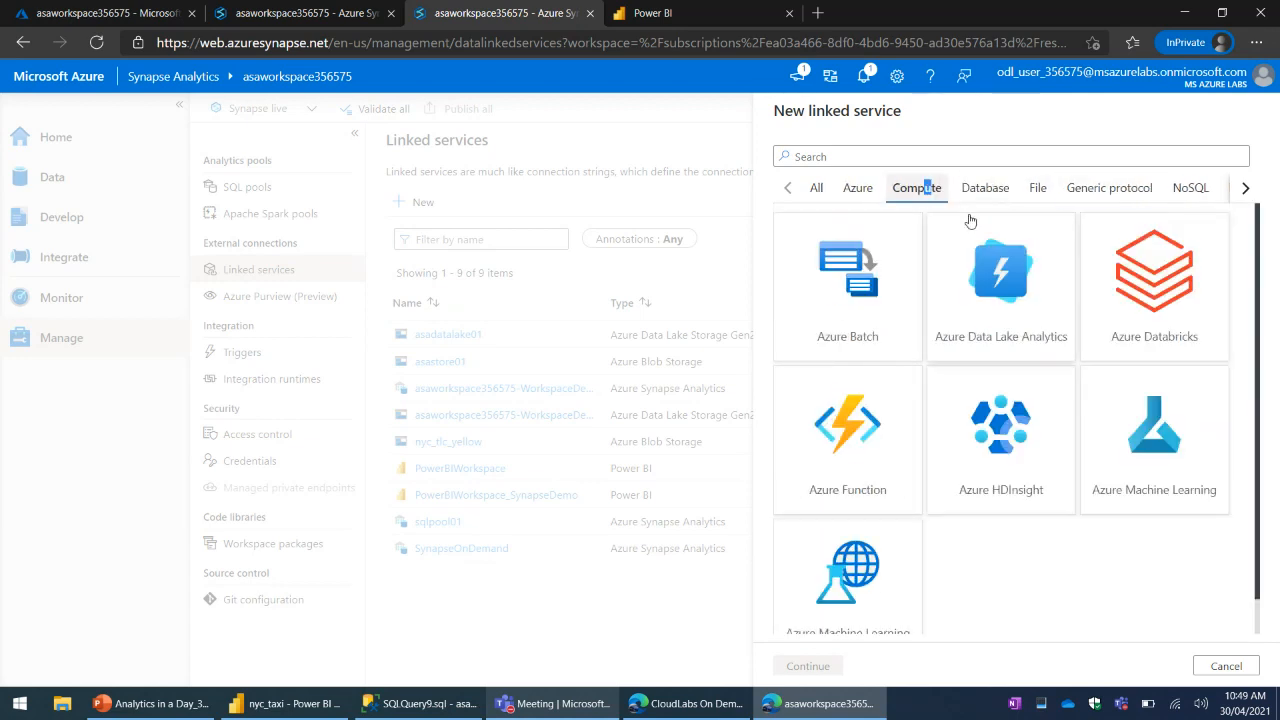
click(827, 185)
scroll(1088, 434, down, 3)
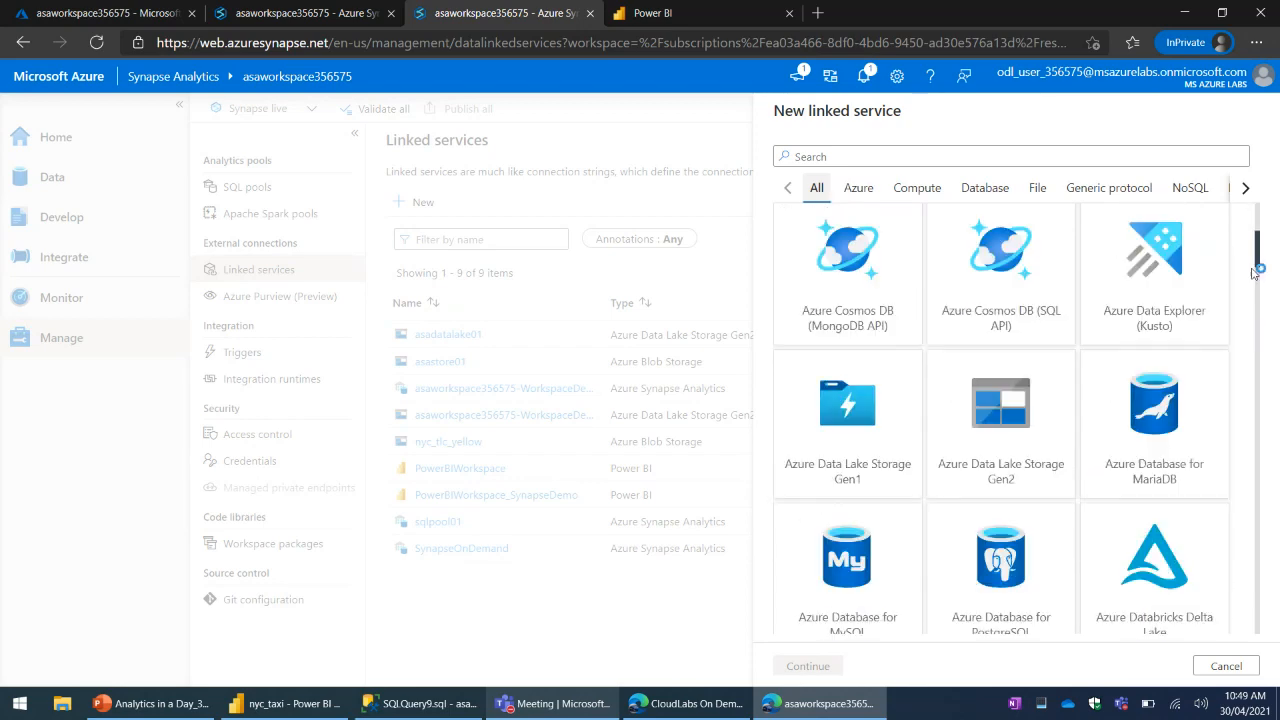
drag(1259, 252, 1276, 366)
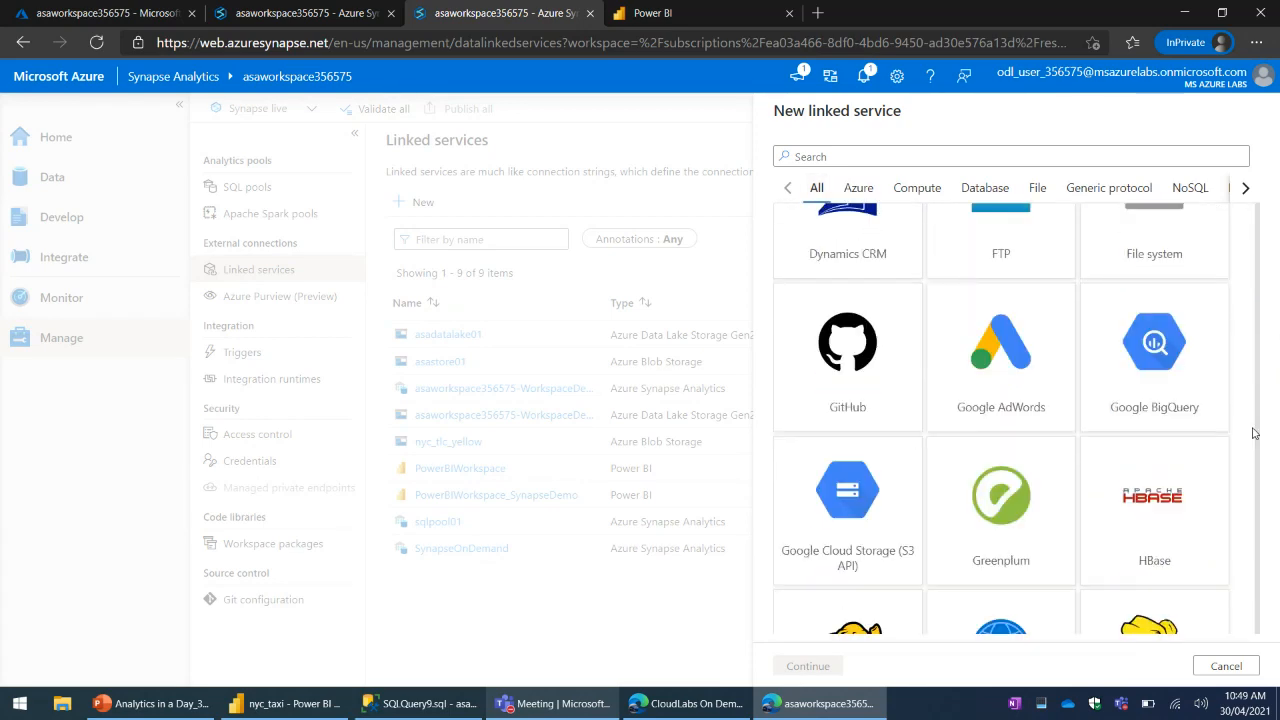
click(1231, 667)
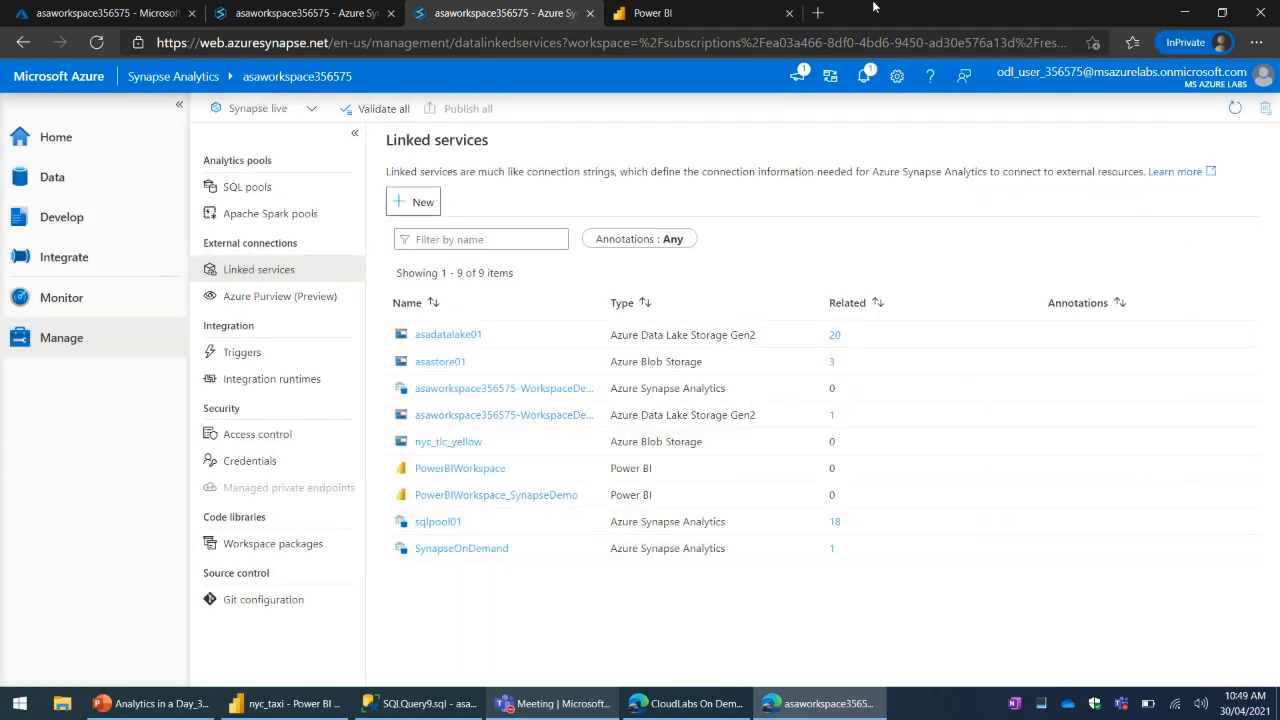
- Review the Azure Purview (Preview) page's overview of data registration, data discovery and data exploration
click(277, 297)
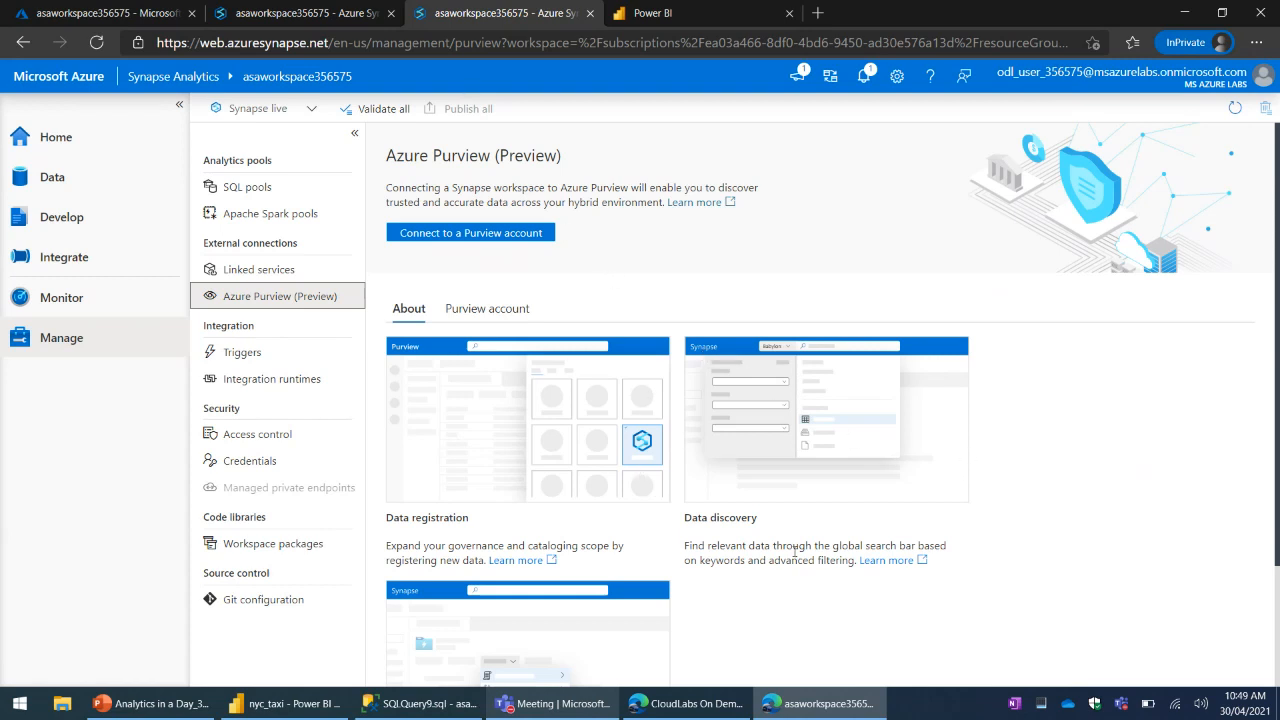
scroll(794, 551, down, 3)
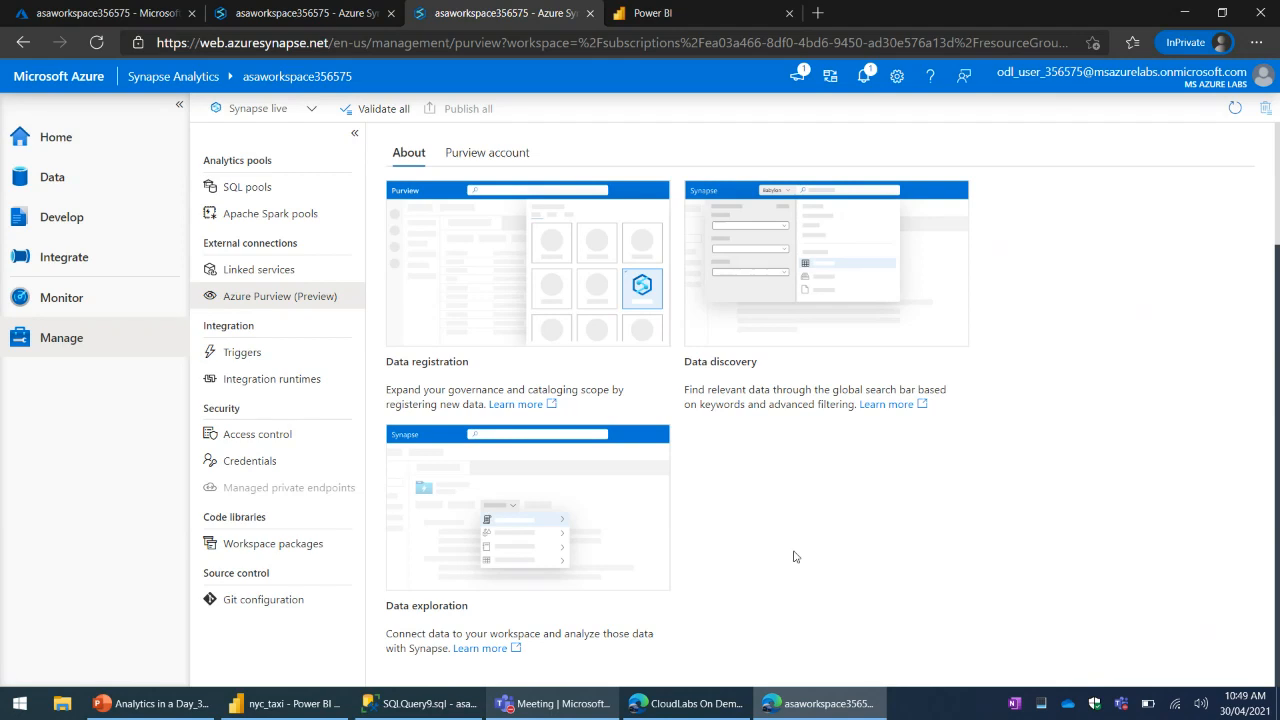
scroll(794, 556, up, 3)
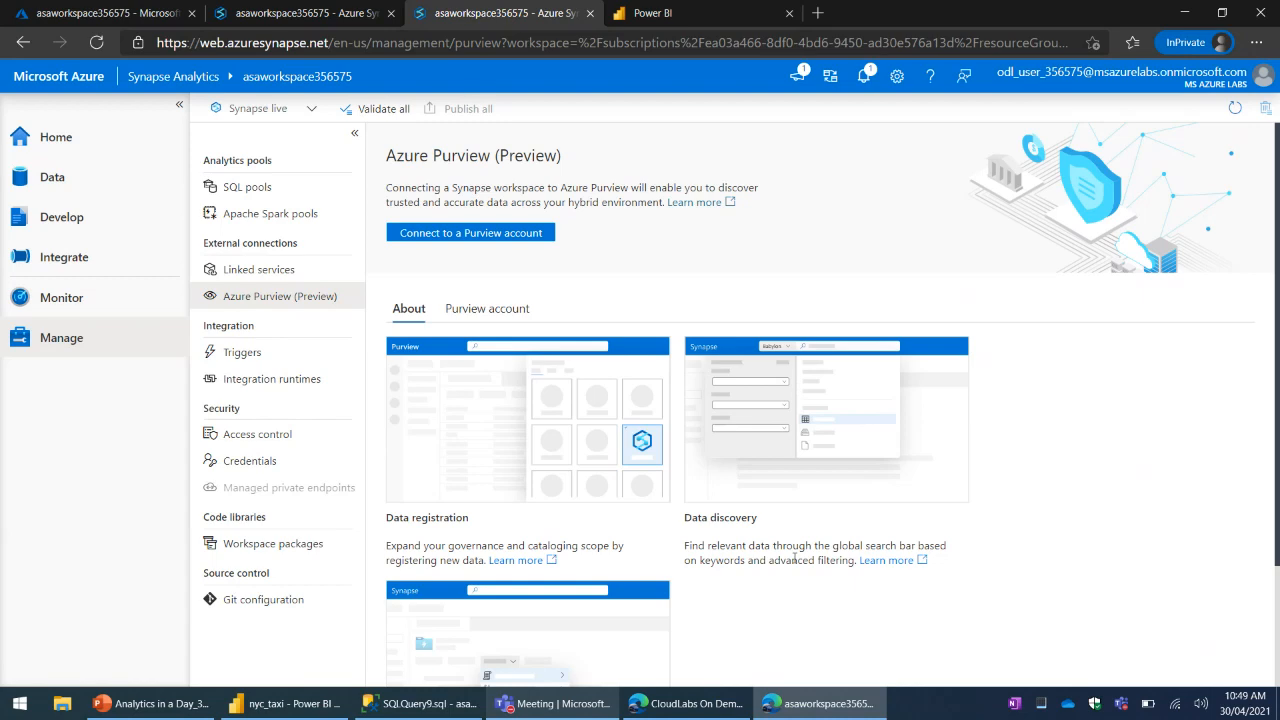
click(660, 30)
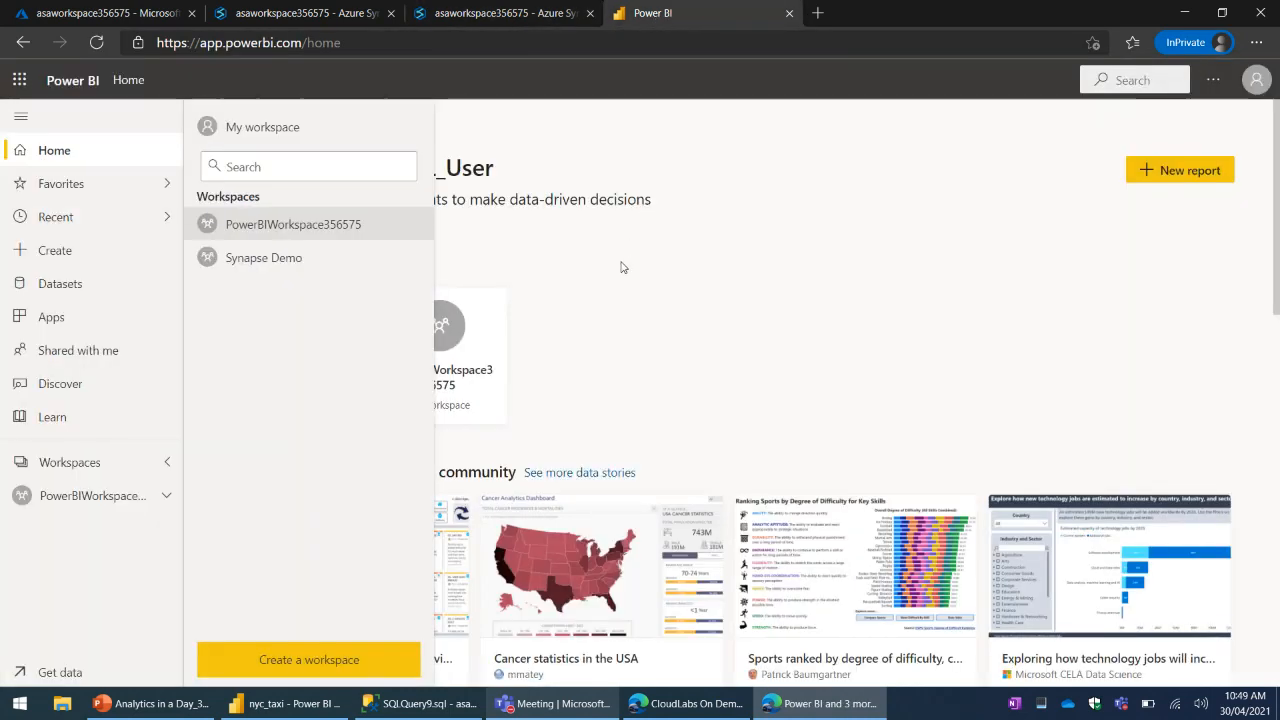
click(532, 16)
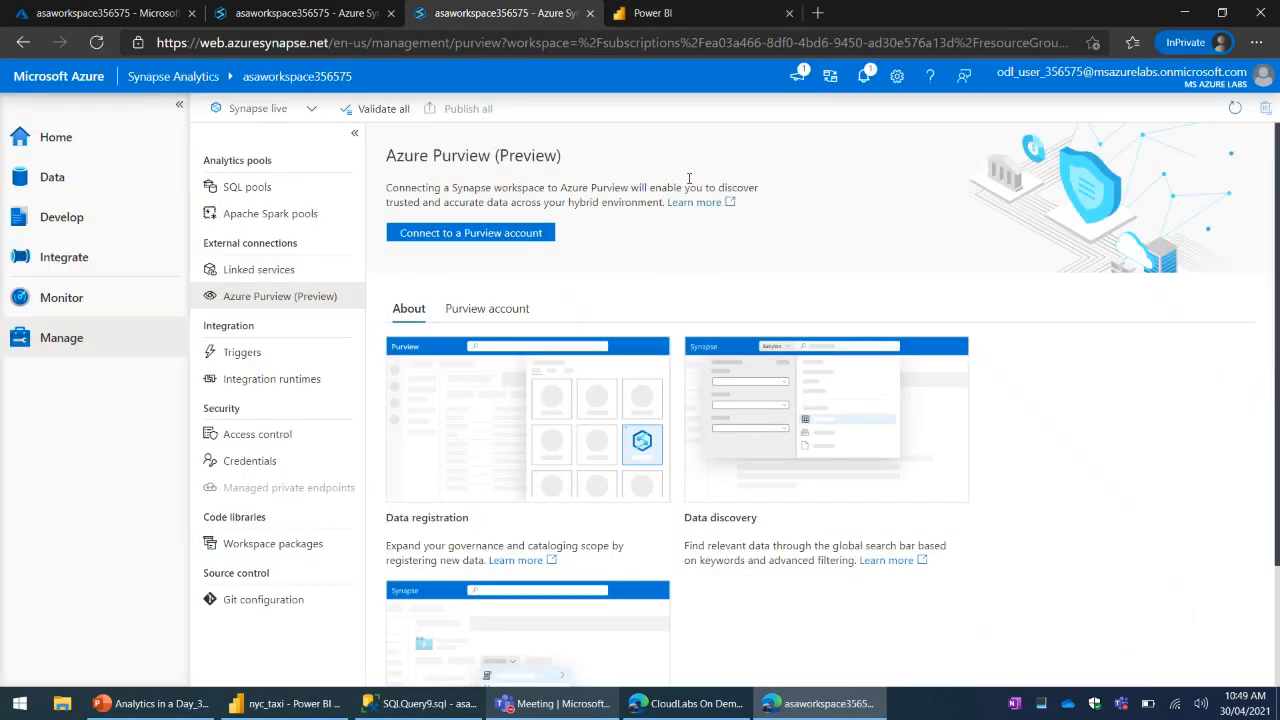
- Look over the settings for a new pipeline trigger in the management area and cancel without creating it
click(245, 352)
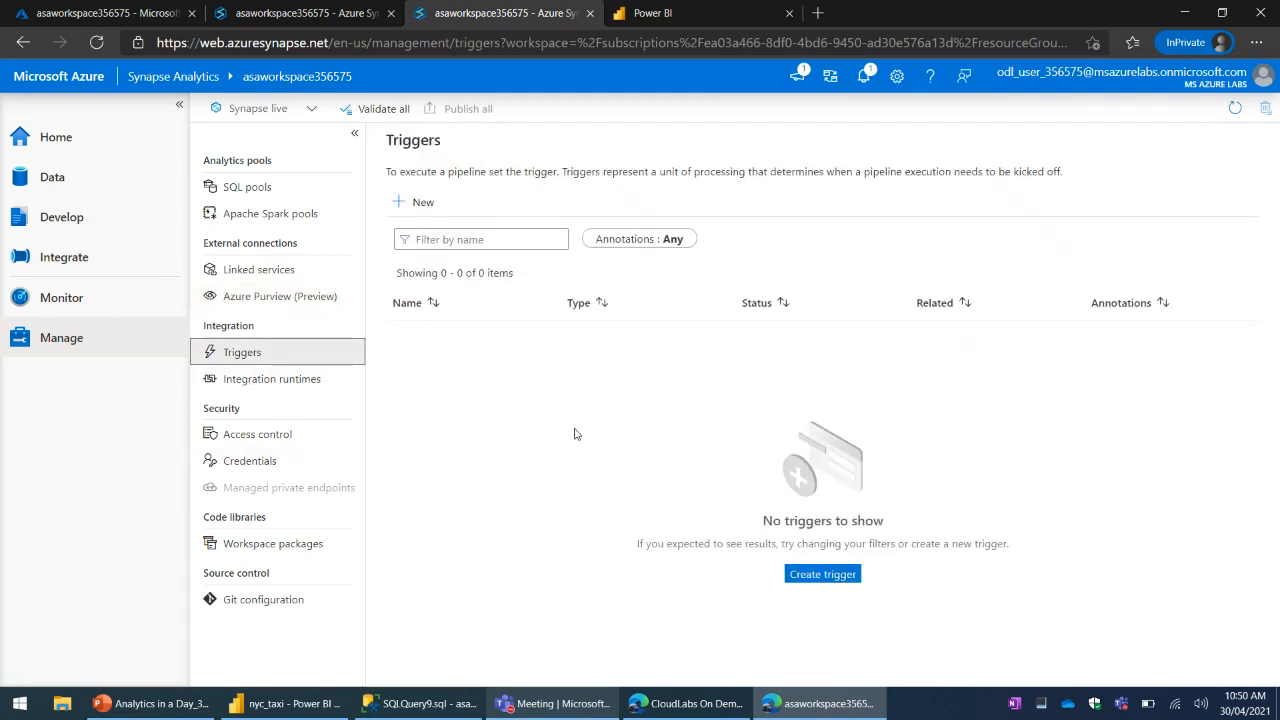
click(415, 203)
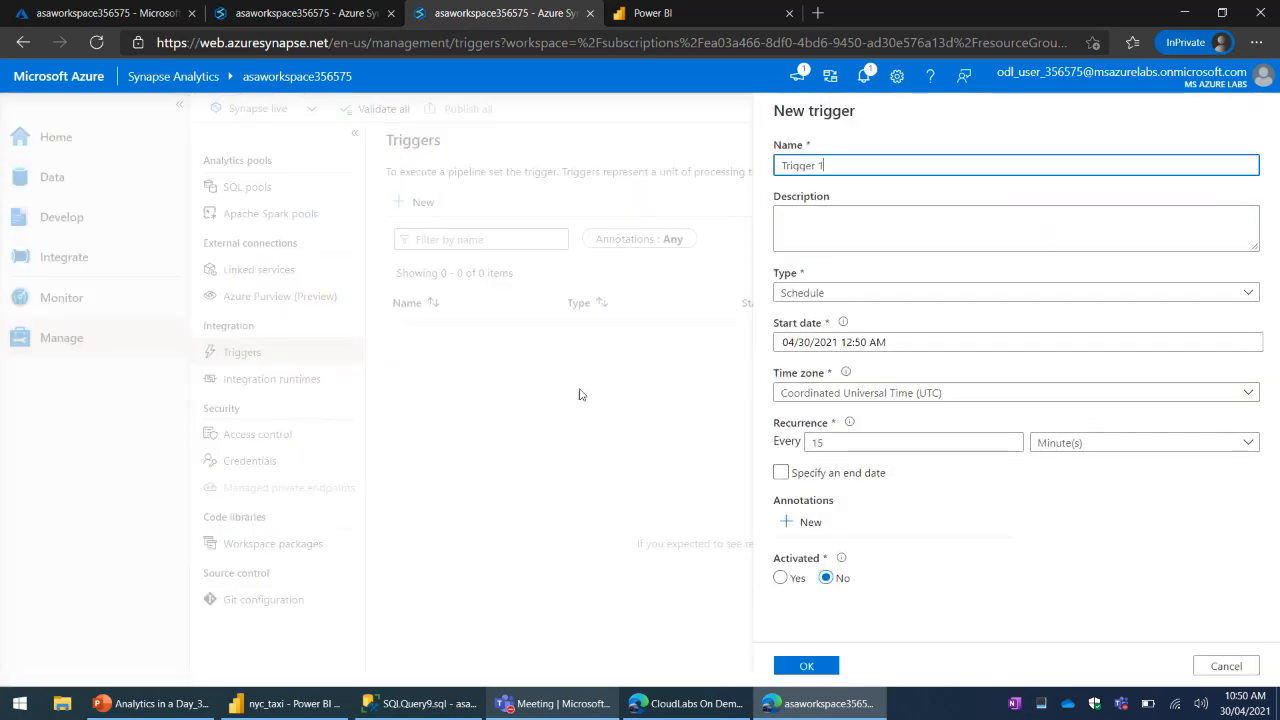
click(1226, 666)
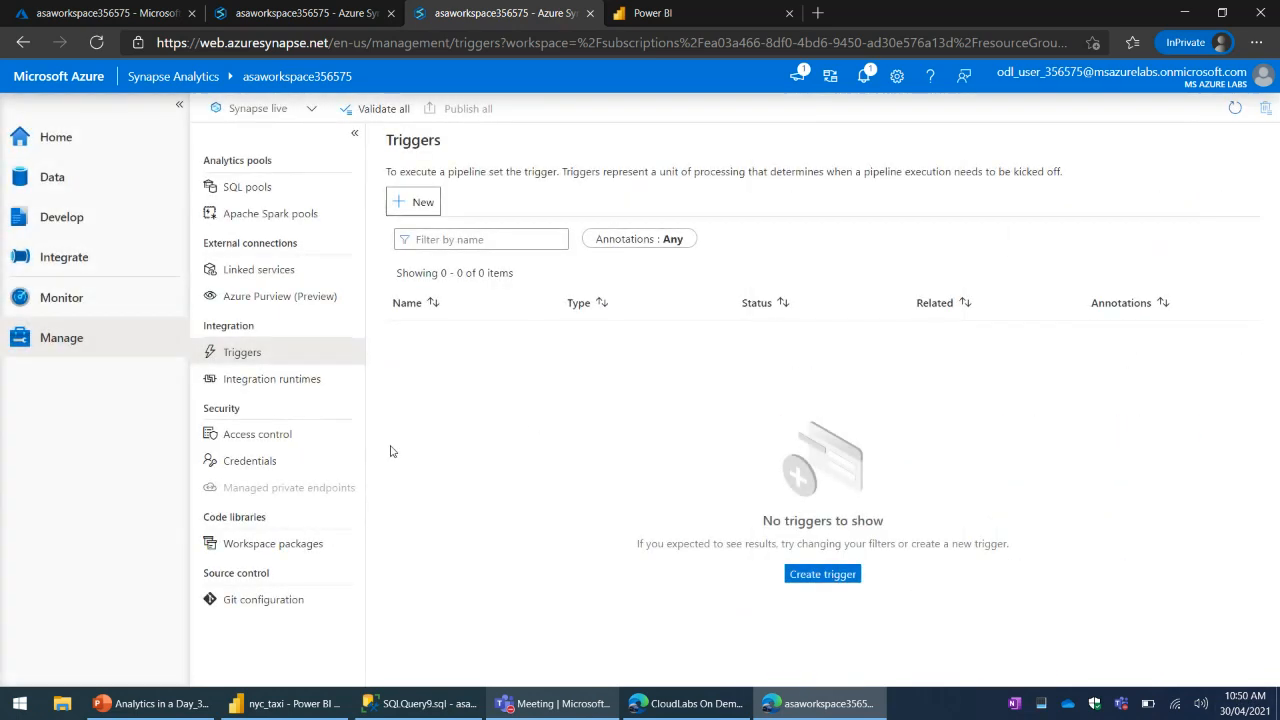
- Examine the integration runtimes and the network environment choices for a new one, and cancel the setup
click(258, 385)
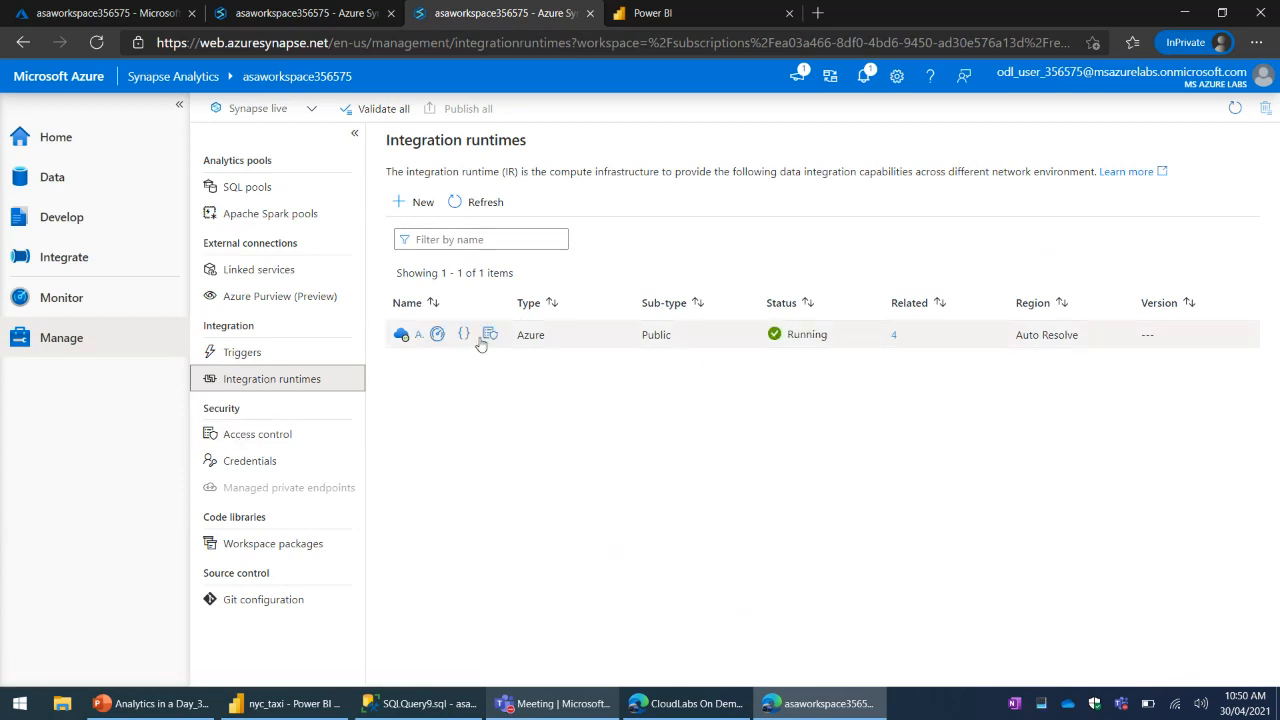
click(421, 204)
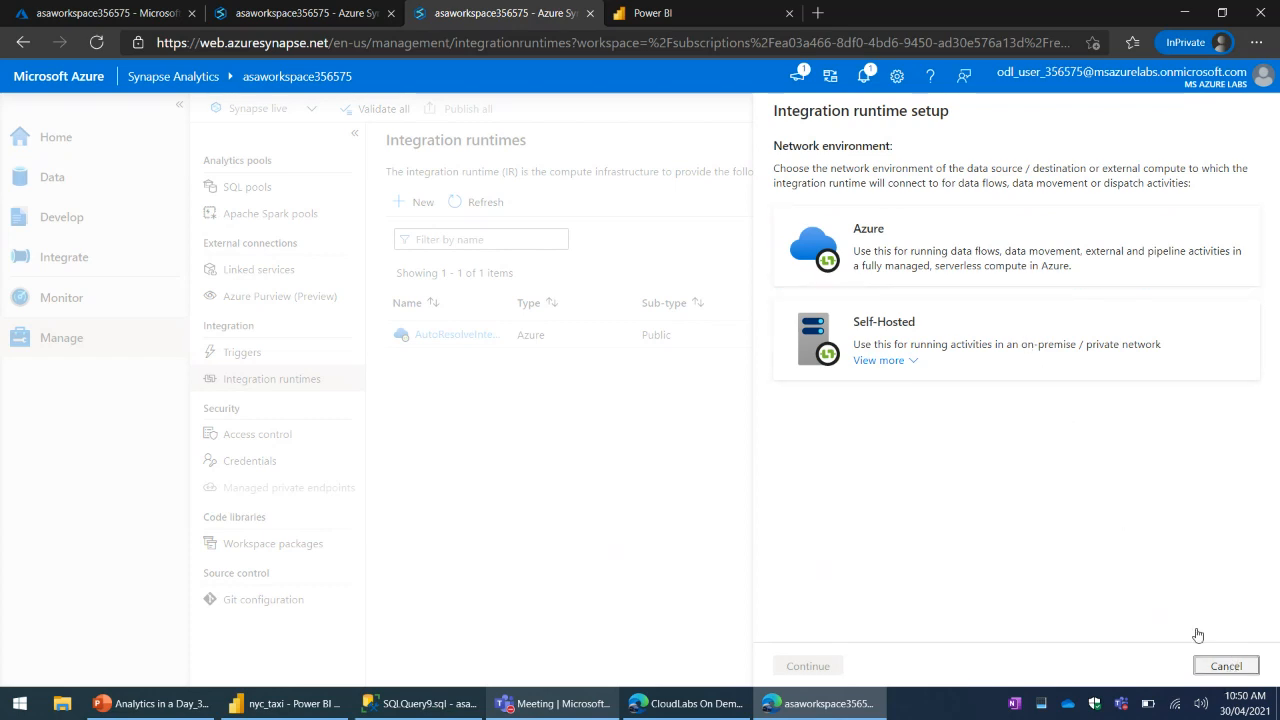
click(1205, 664)
- Review the workspace's access control role assignments and credentials, and view its Git repository configuration
click(257, 436)
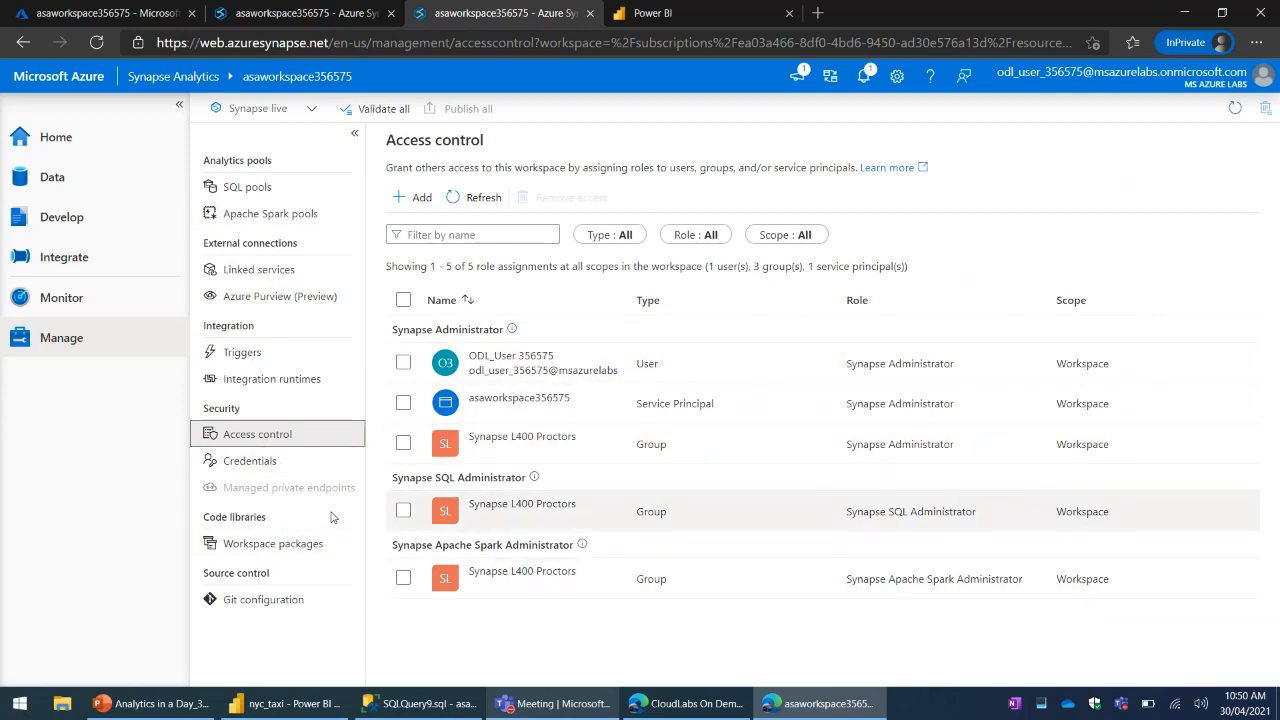
click(241, 461)
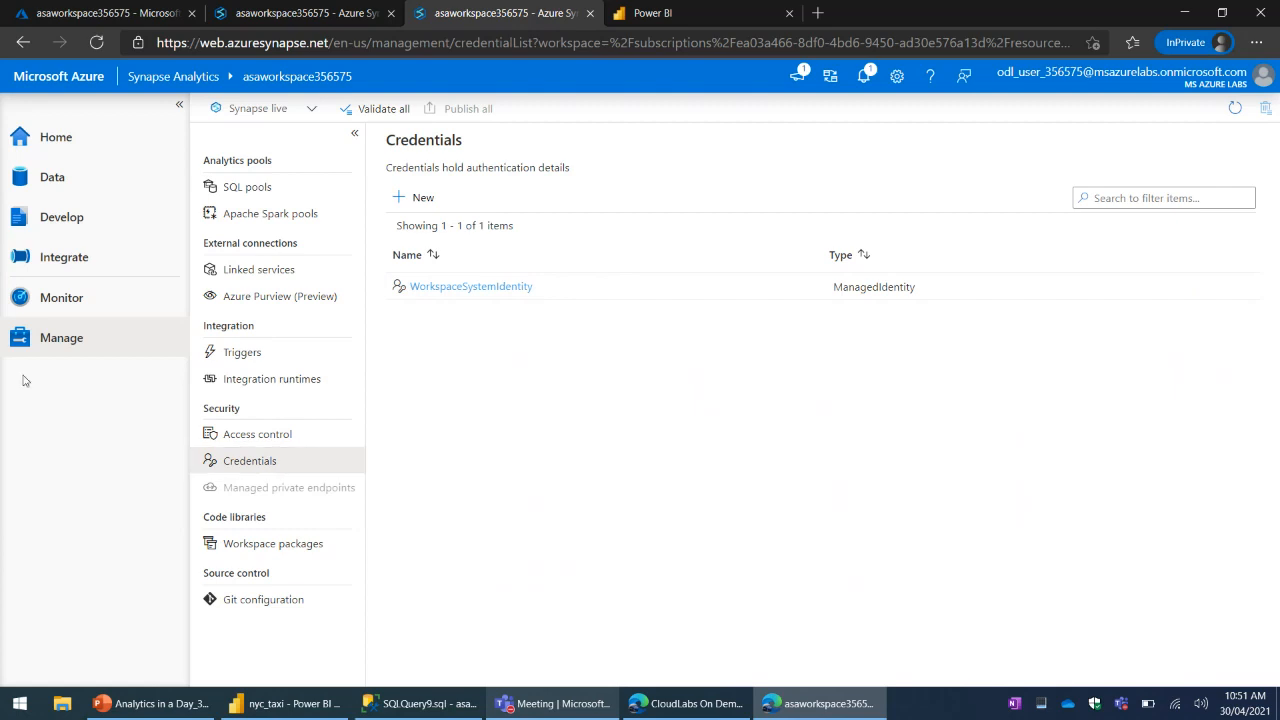
click(261, 598)
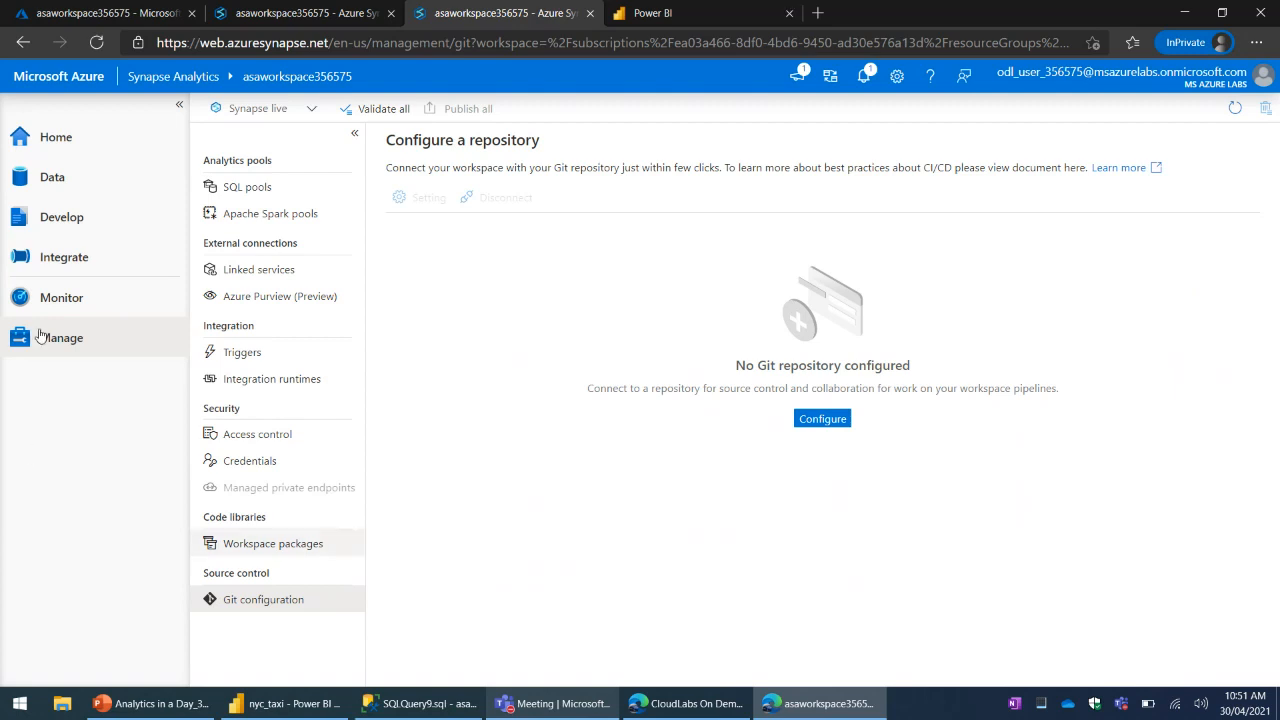
click(291, 18)
click(485, 16)
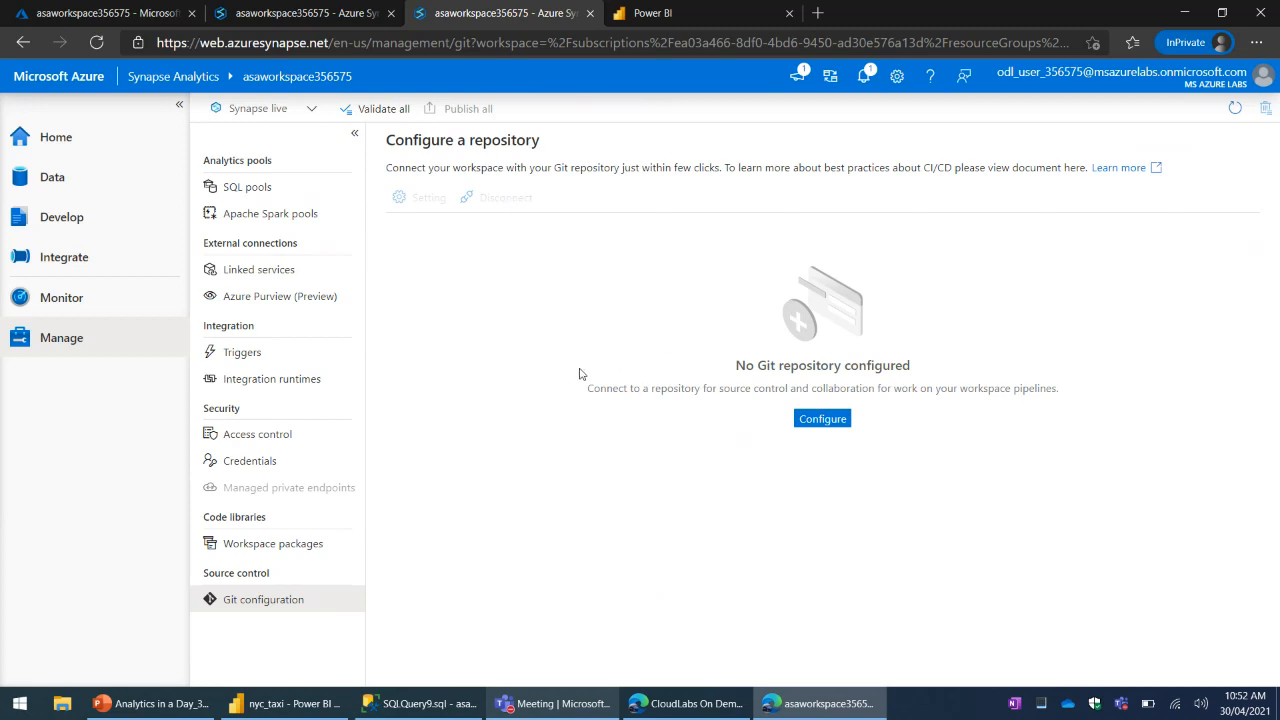
- Return to the workspace's linked data and create a notebook that loads the nyc_tlc_yellow sample dataset to a DataFrame
click(330, 15)
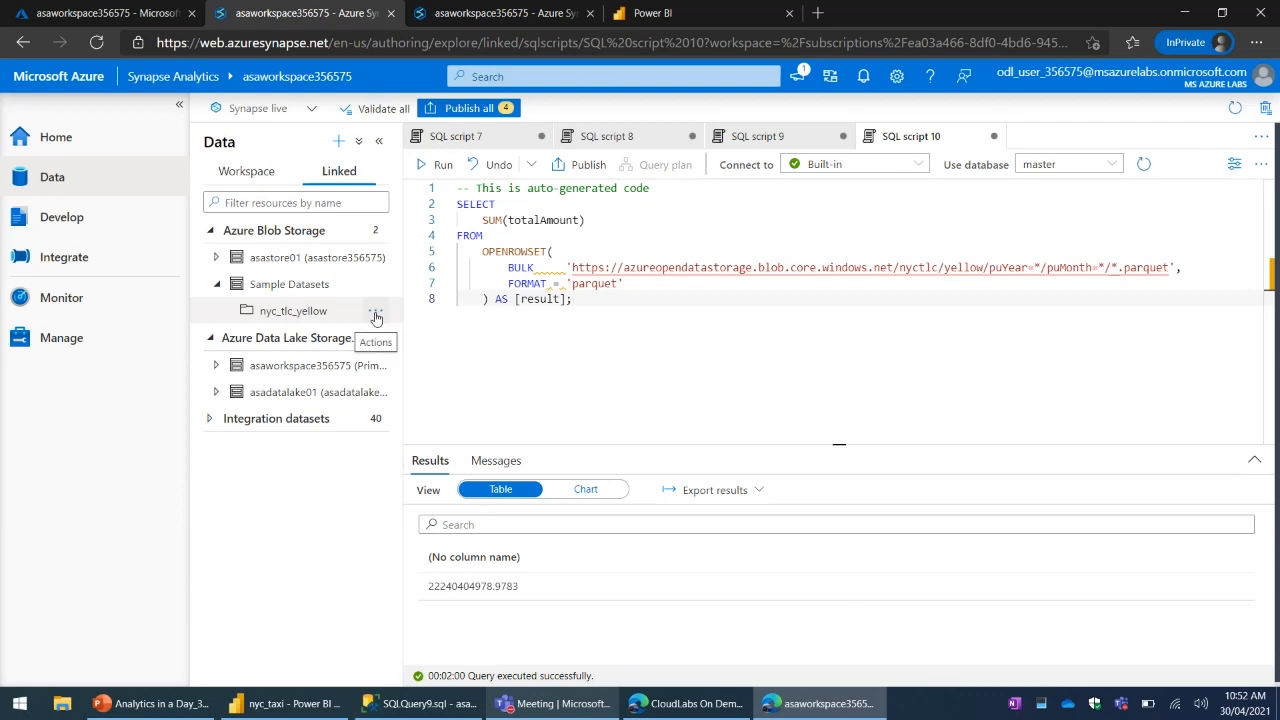
click(376, 316)
mouse_move(435, 364)
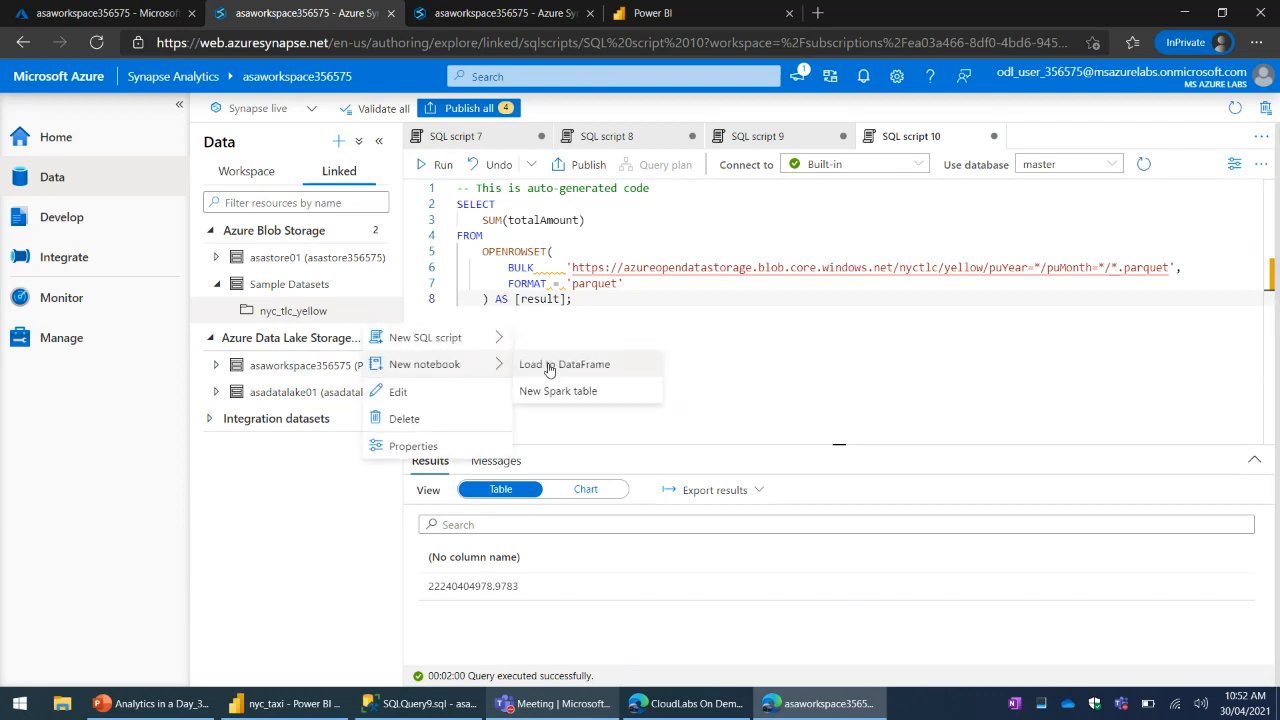
click(549, 366)
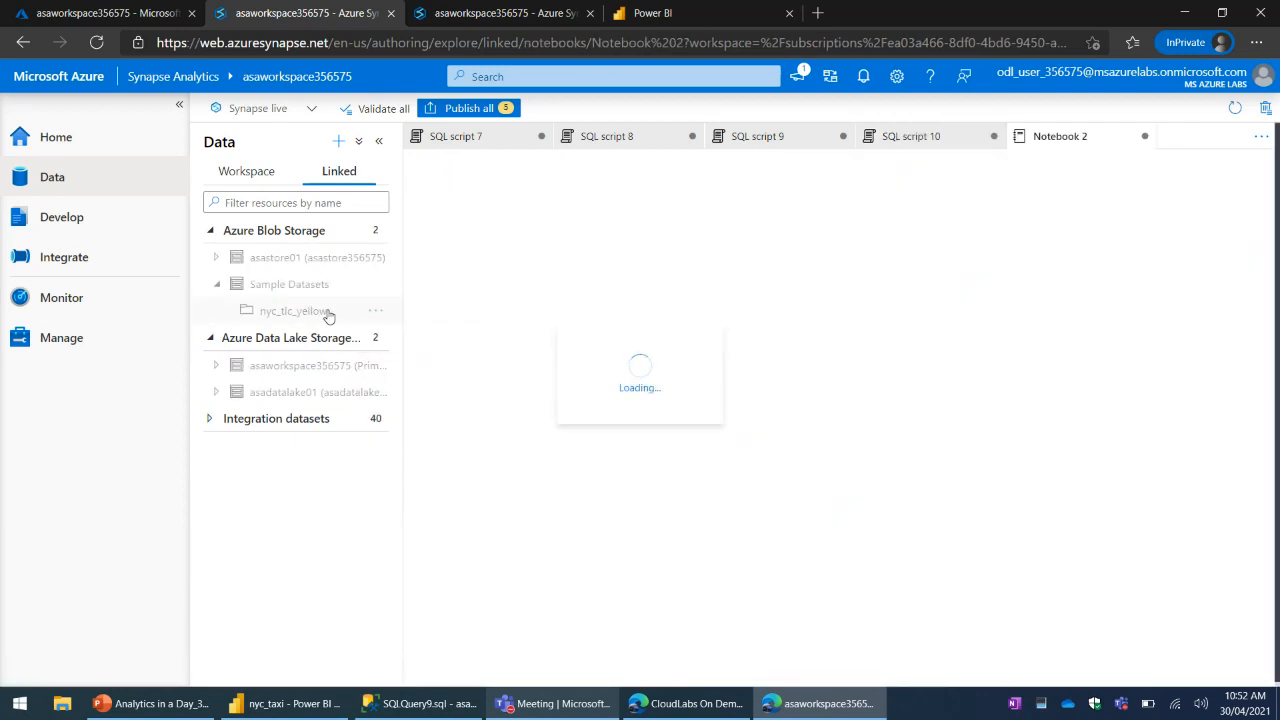
- Create another notebook from the nyc_tlc_yellow dataset using the New Spark table option
click(375, 312)
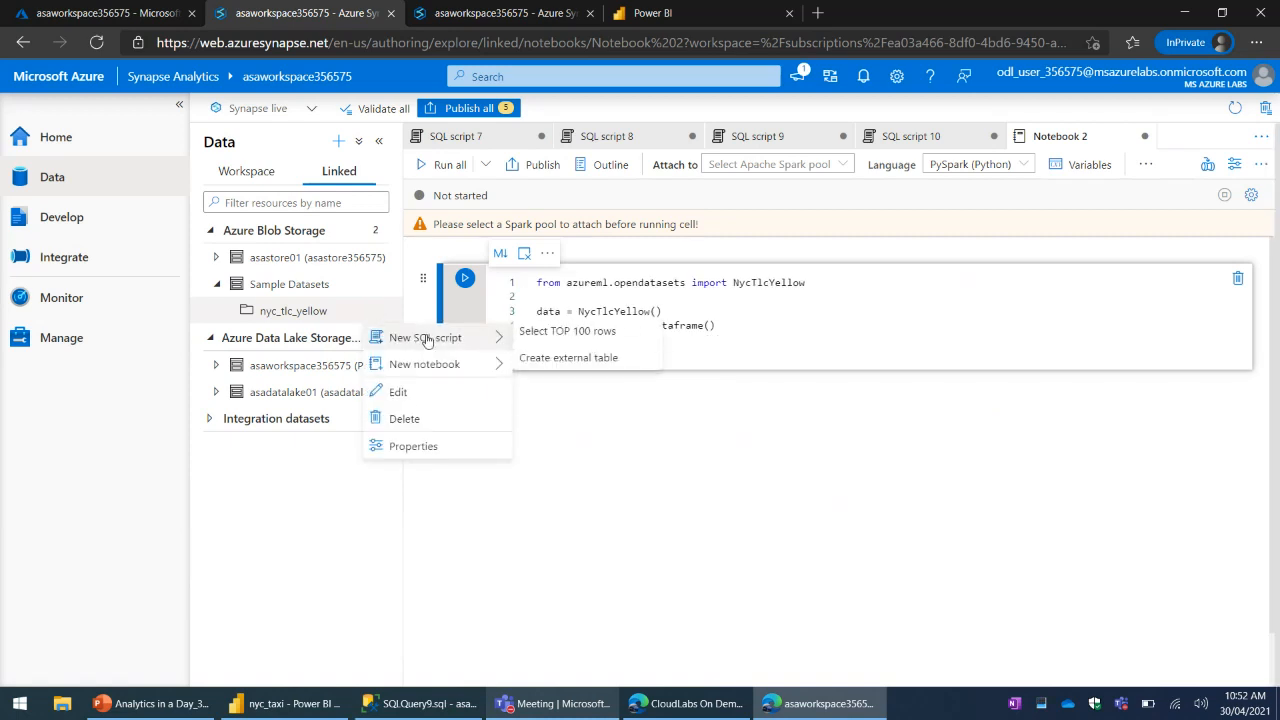
mouse_move(449, 366)
click(577, 390)
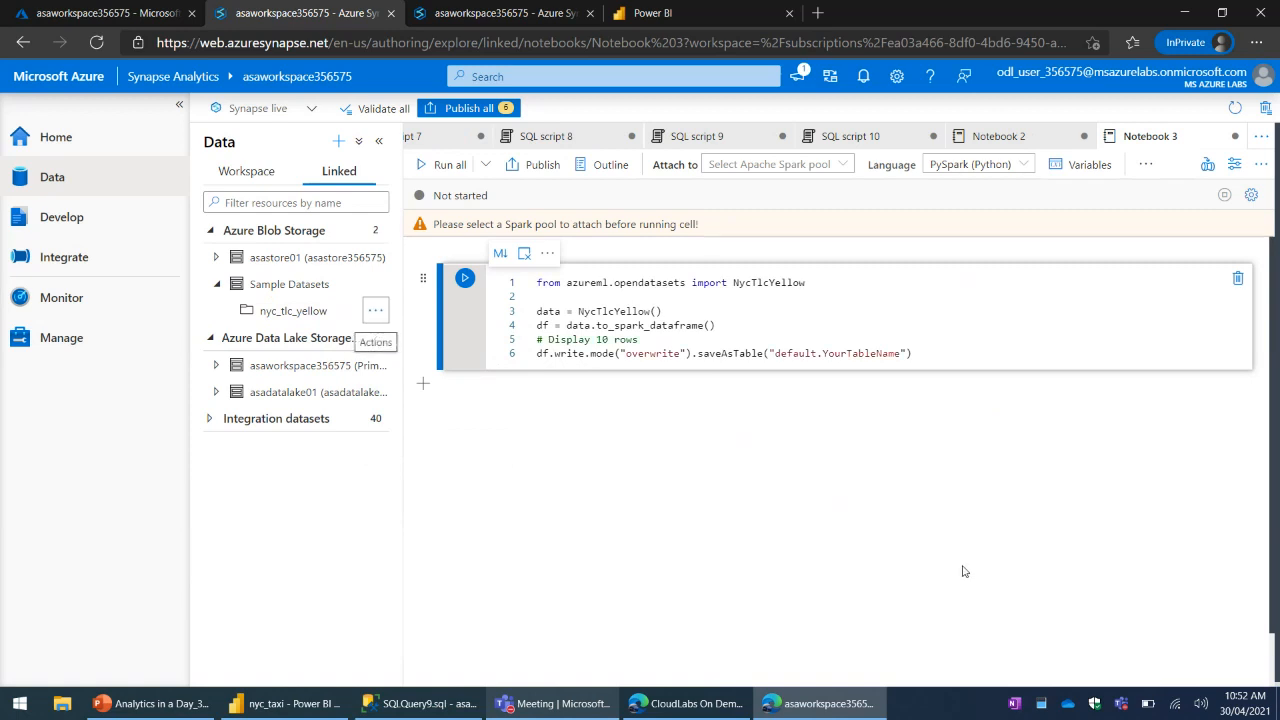
- View Notebook 2's DataFrame code and look over the languages available for the notebook
click(1000, 136)
click(860, 326)
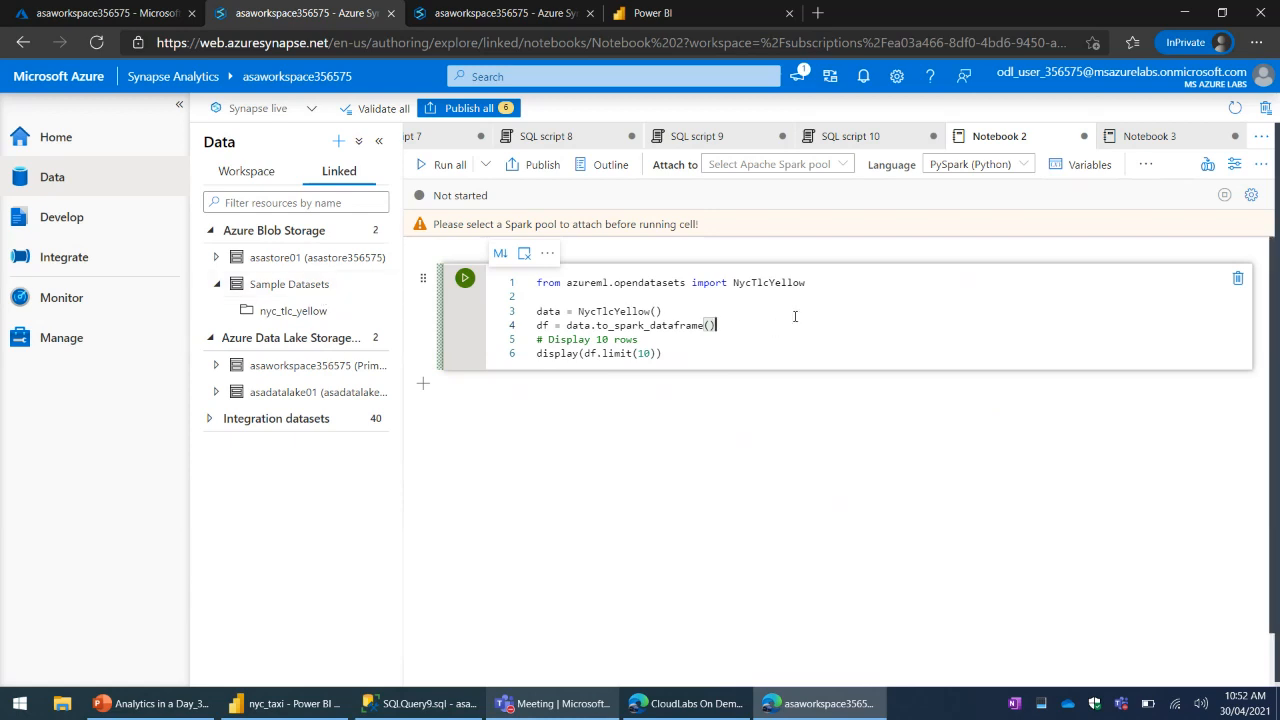
click(990, 168)
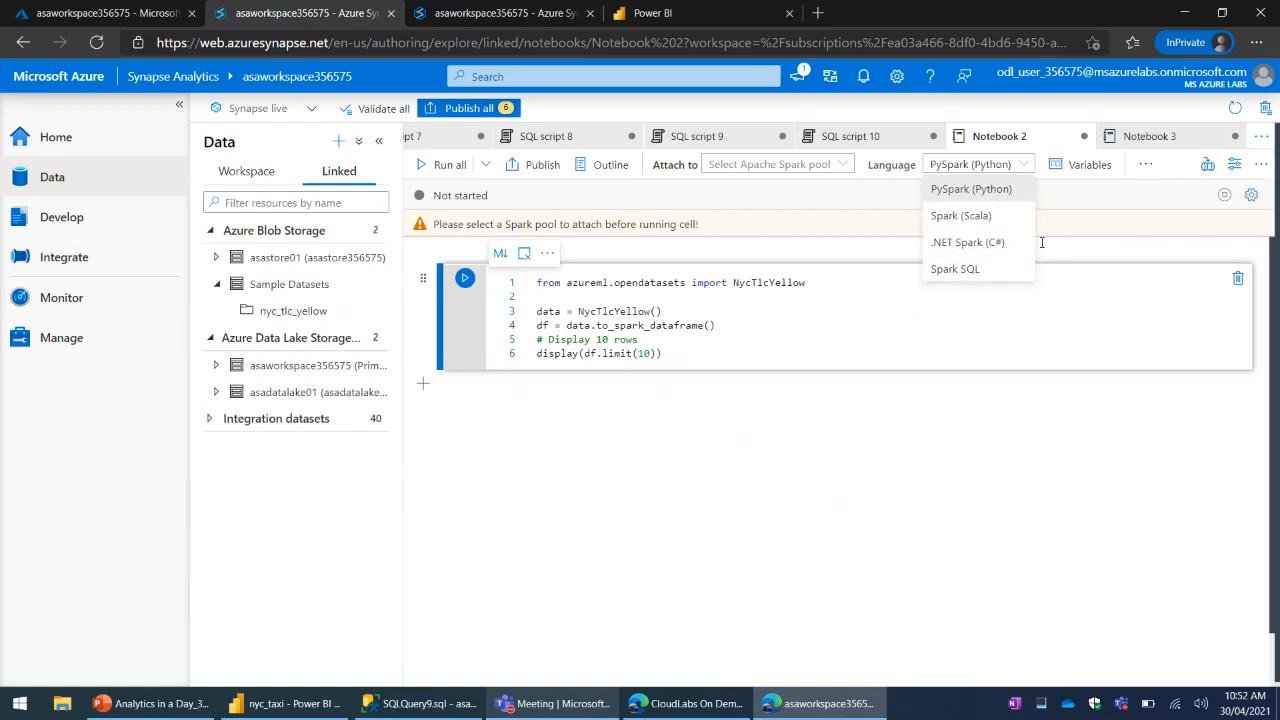
click(918, 323)
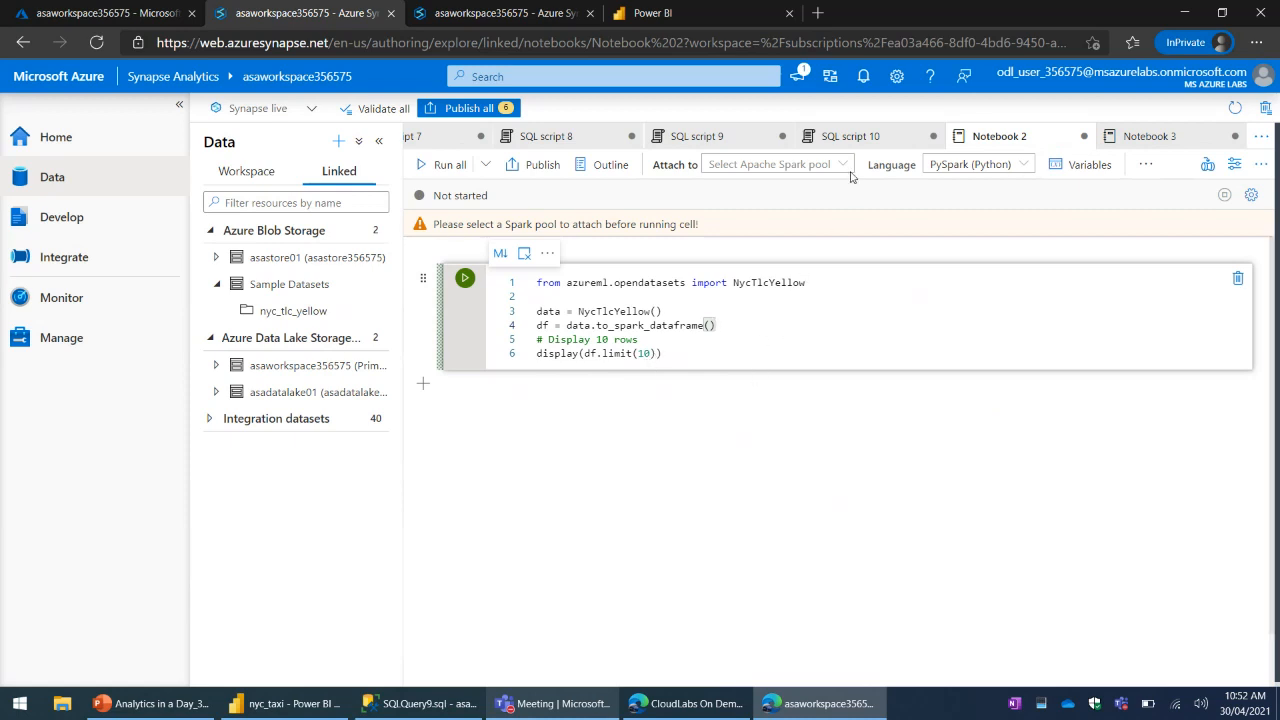
click(845, 136)
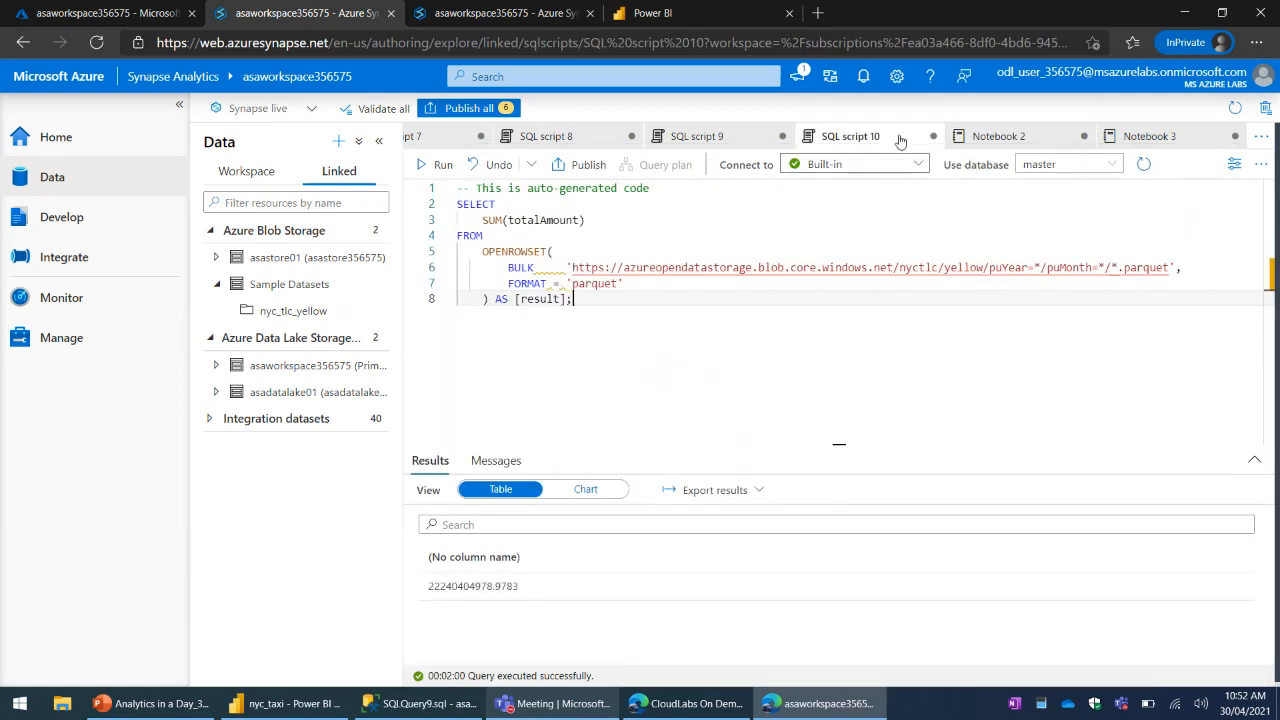
click(932, 137)
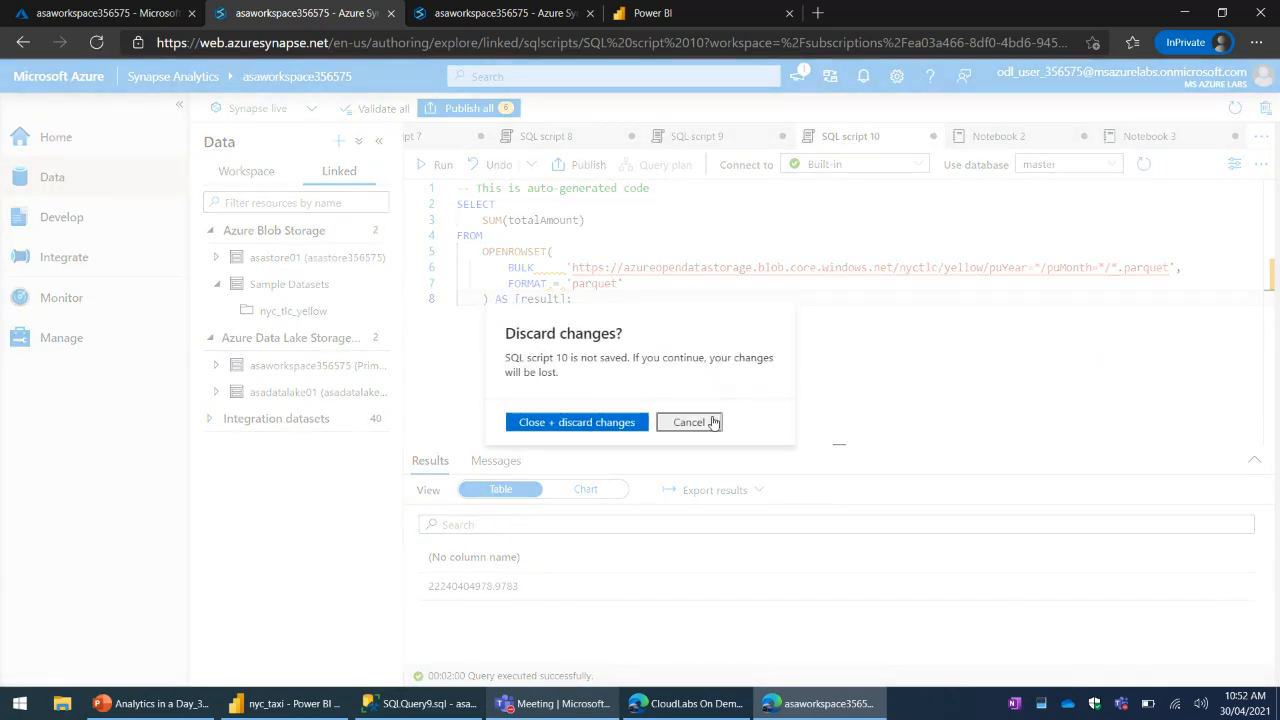
click(709, 421)
- Compare the Spark table code in Notebook 3 with the DataFrame code in Notebook 2
click(1145, 136)
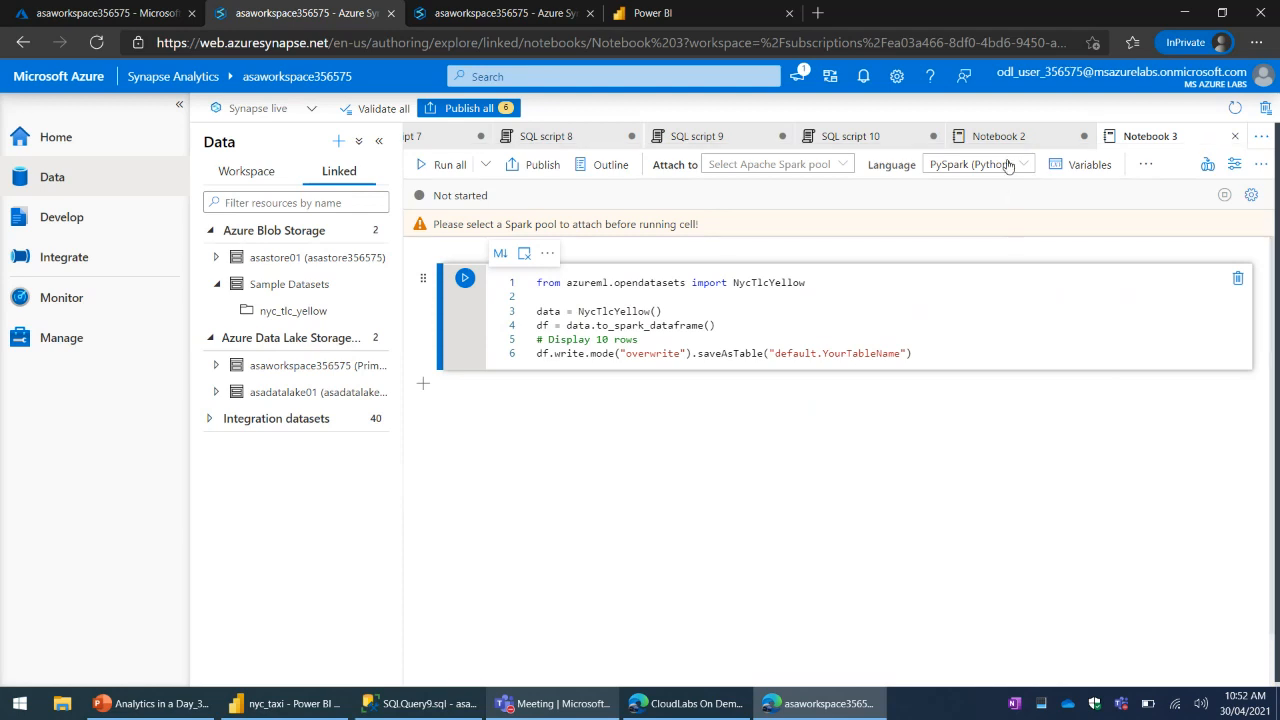
click(884, 332)
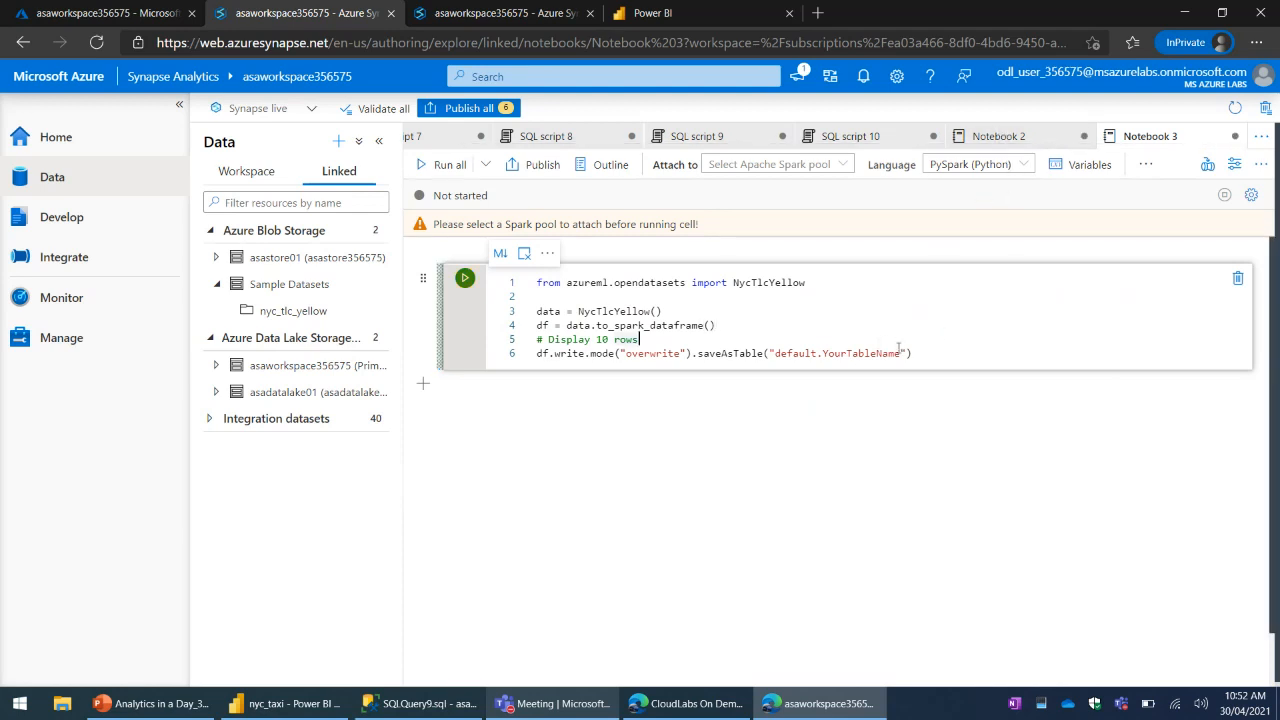
click(995, 136)
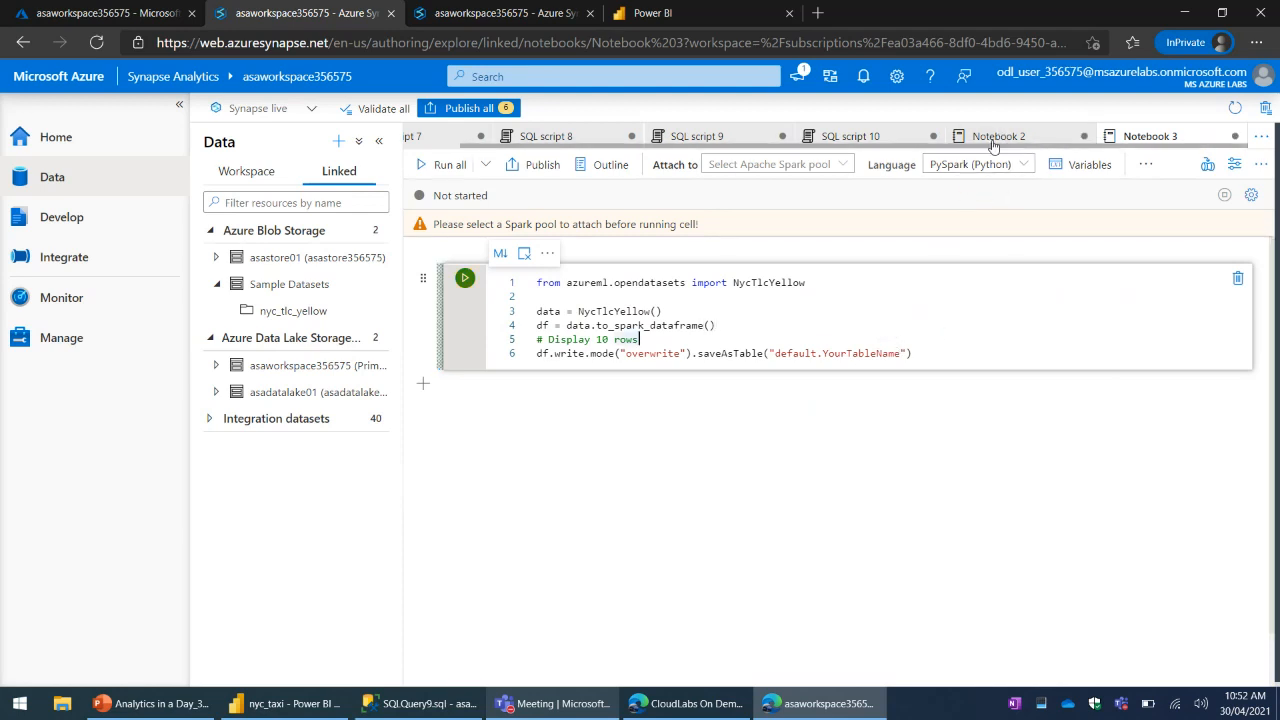
click(848, 340)
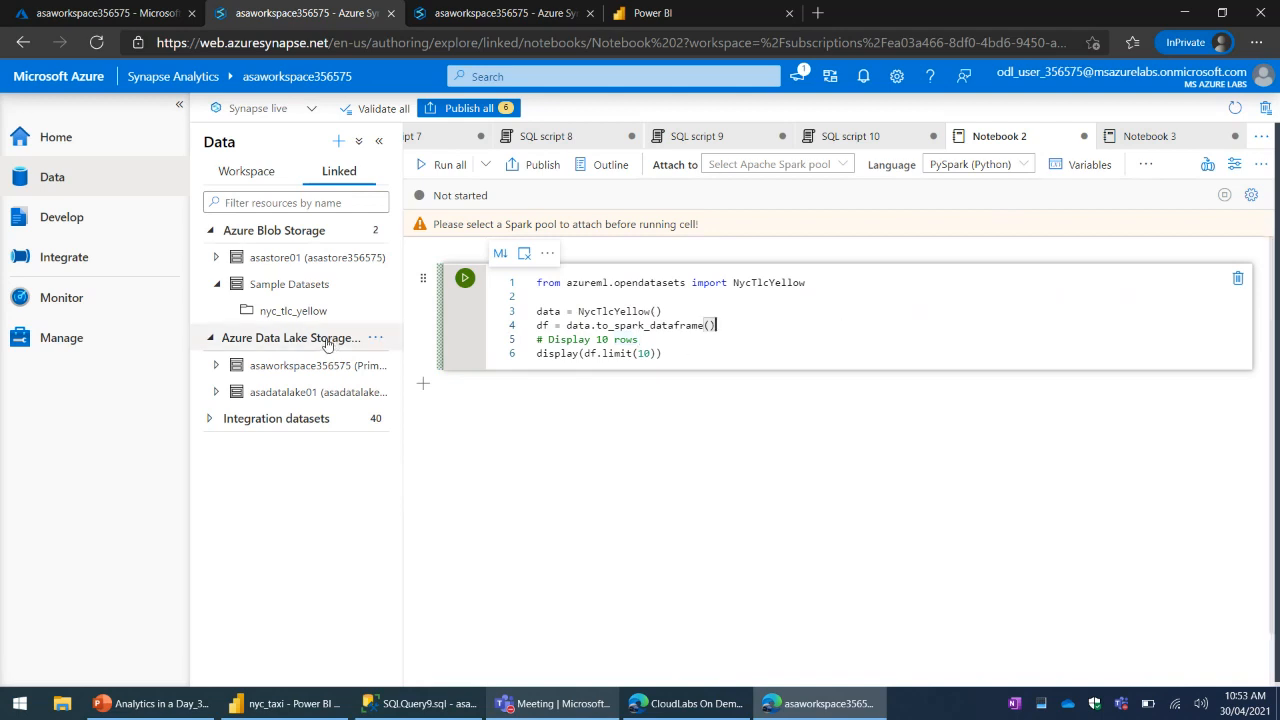
click(1120, 138)
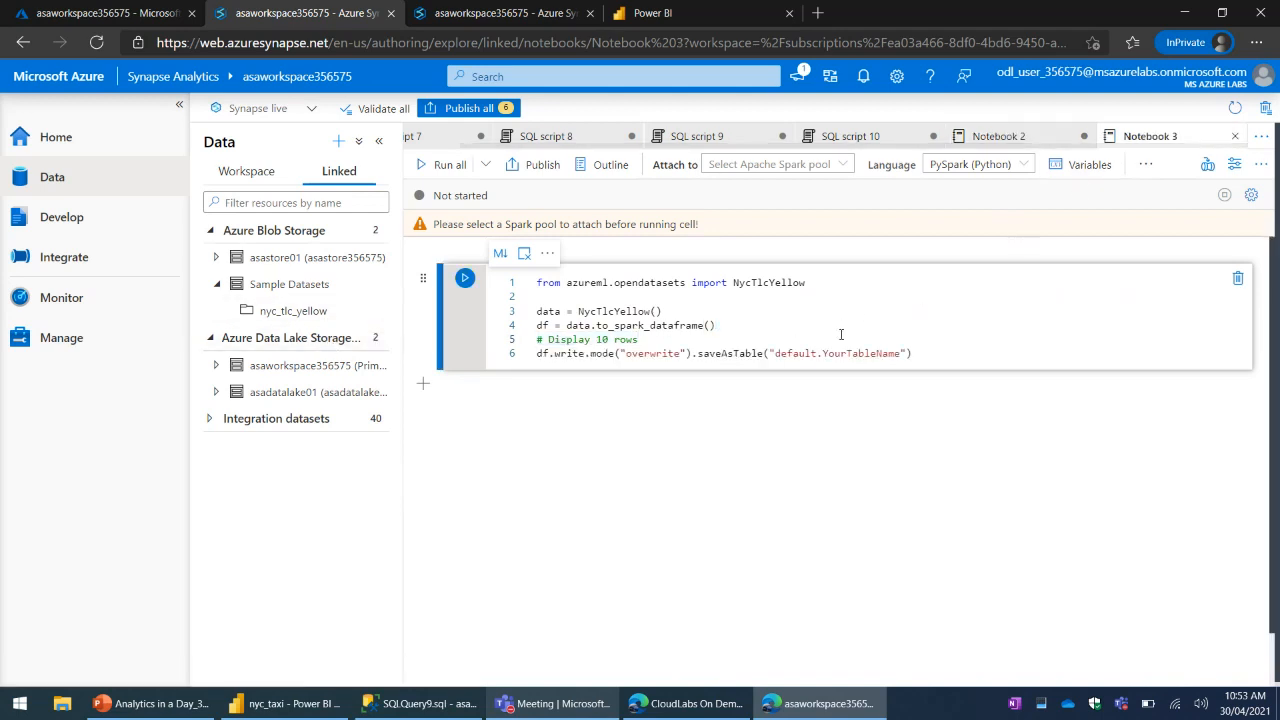
click(1000, 136)
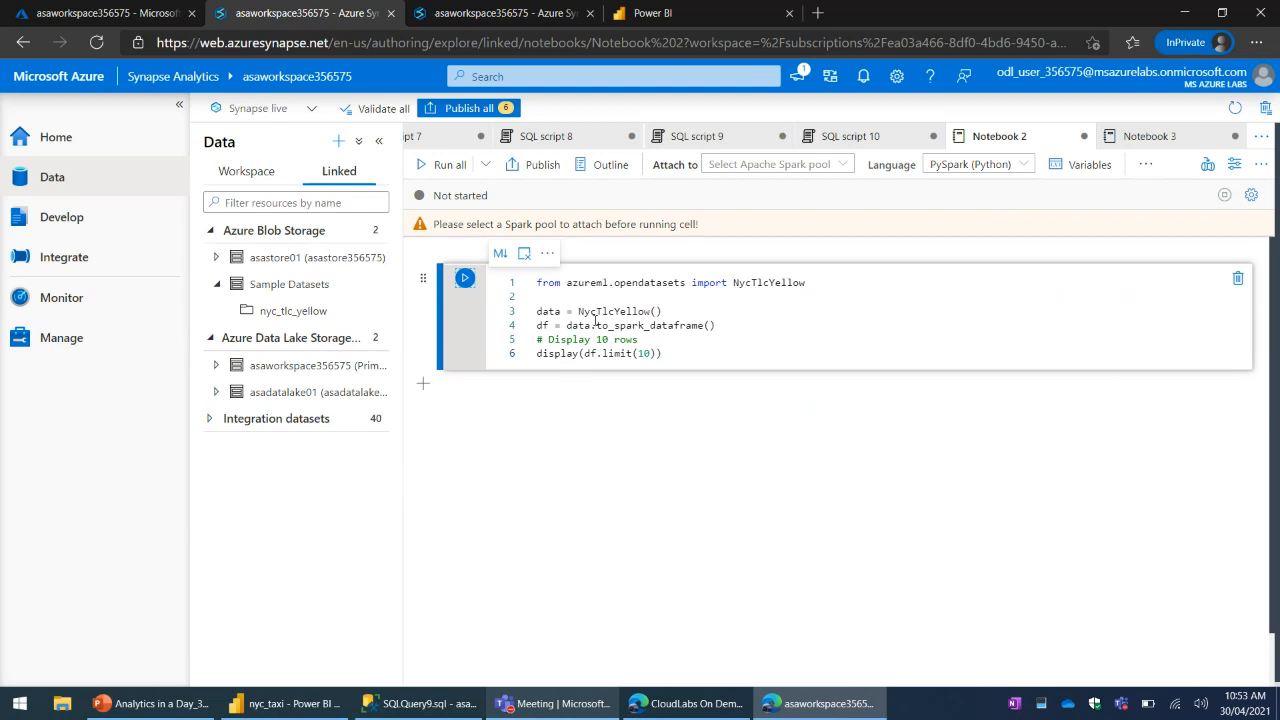
- Examine the Notebook 2 code that reads NycTlcYellow and converts it to a Spark DataFrame
click(682, 325)
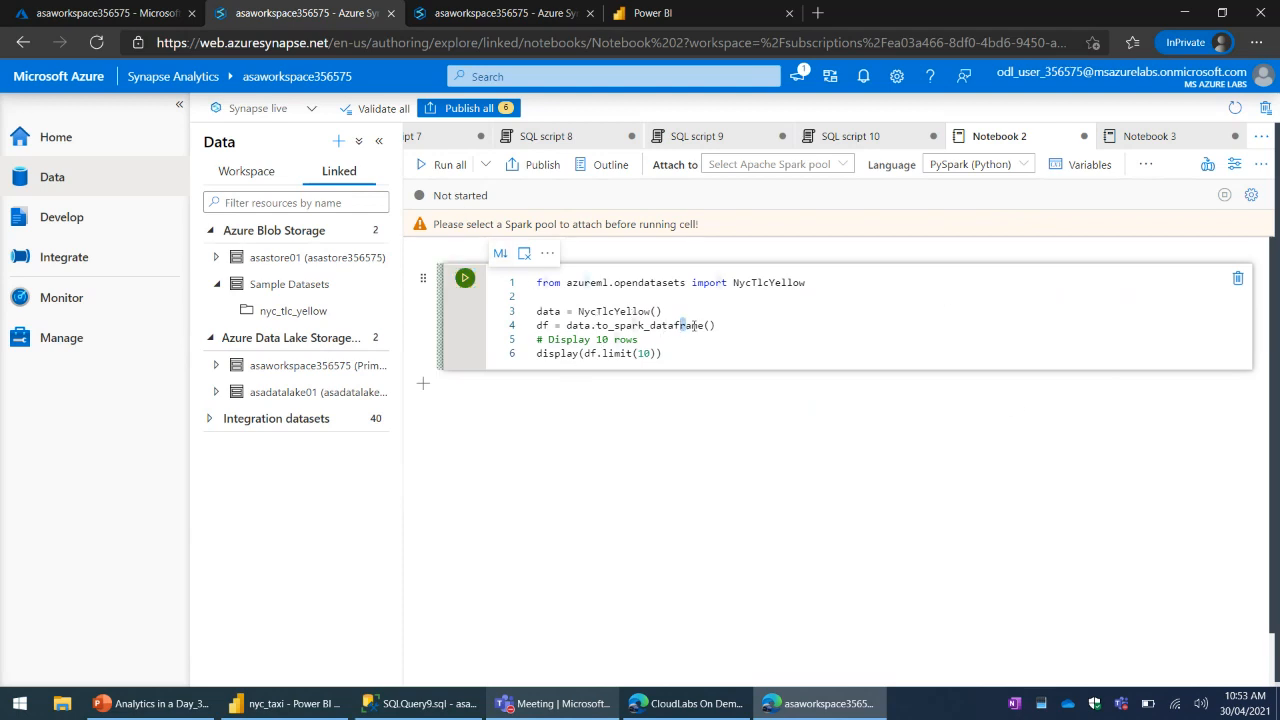
click(748, 308)
click(728, 143)
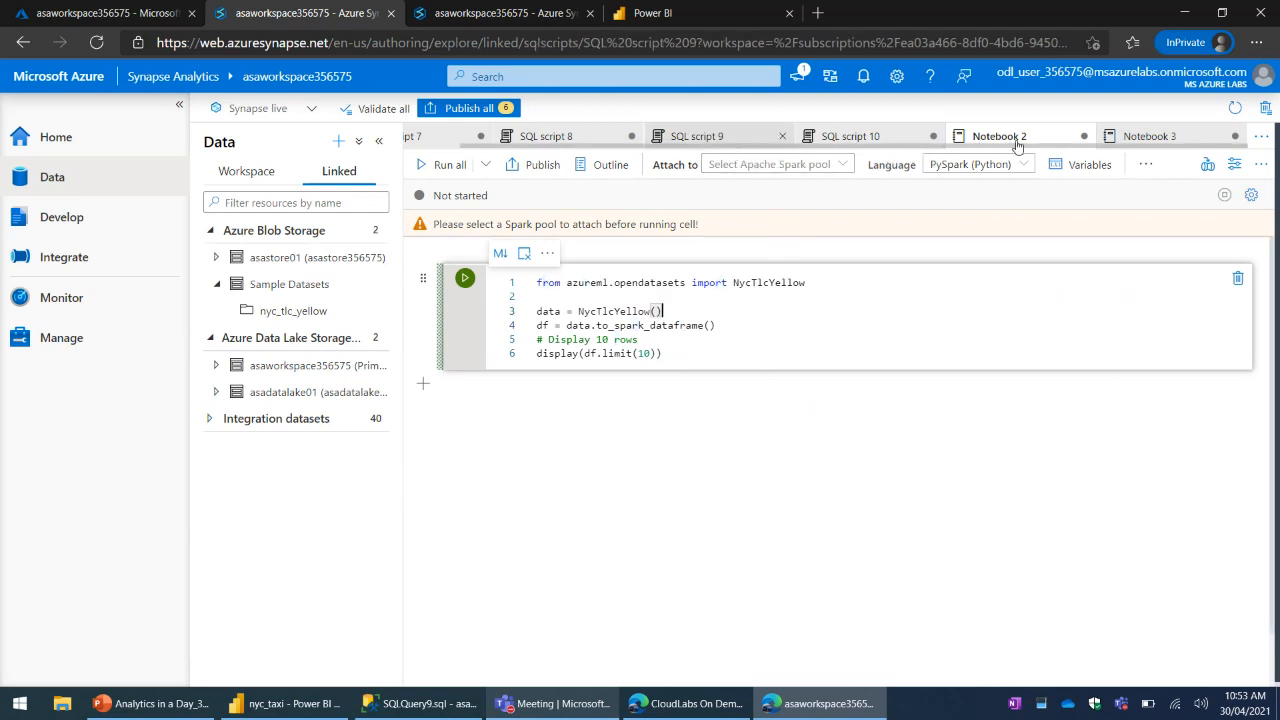
click(1000, 136)
click(770, 297)
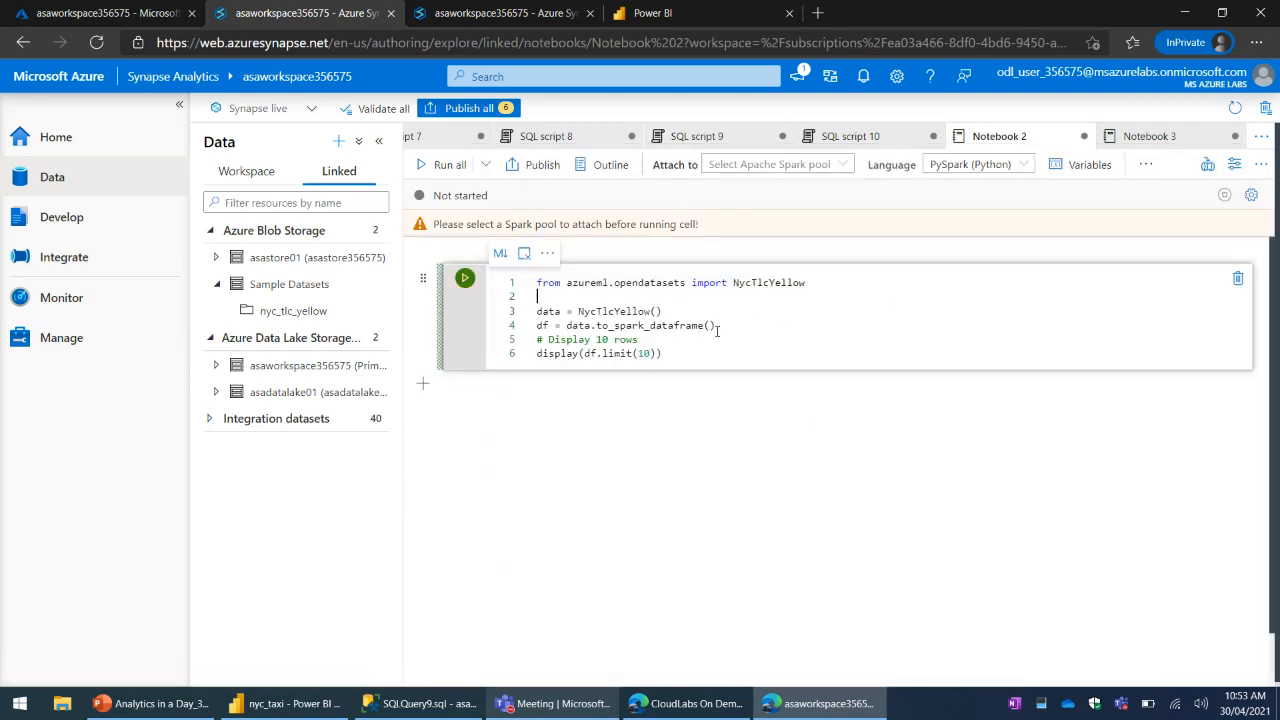
click(622, 310)
click(713, 315)
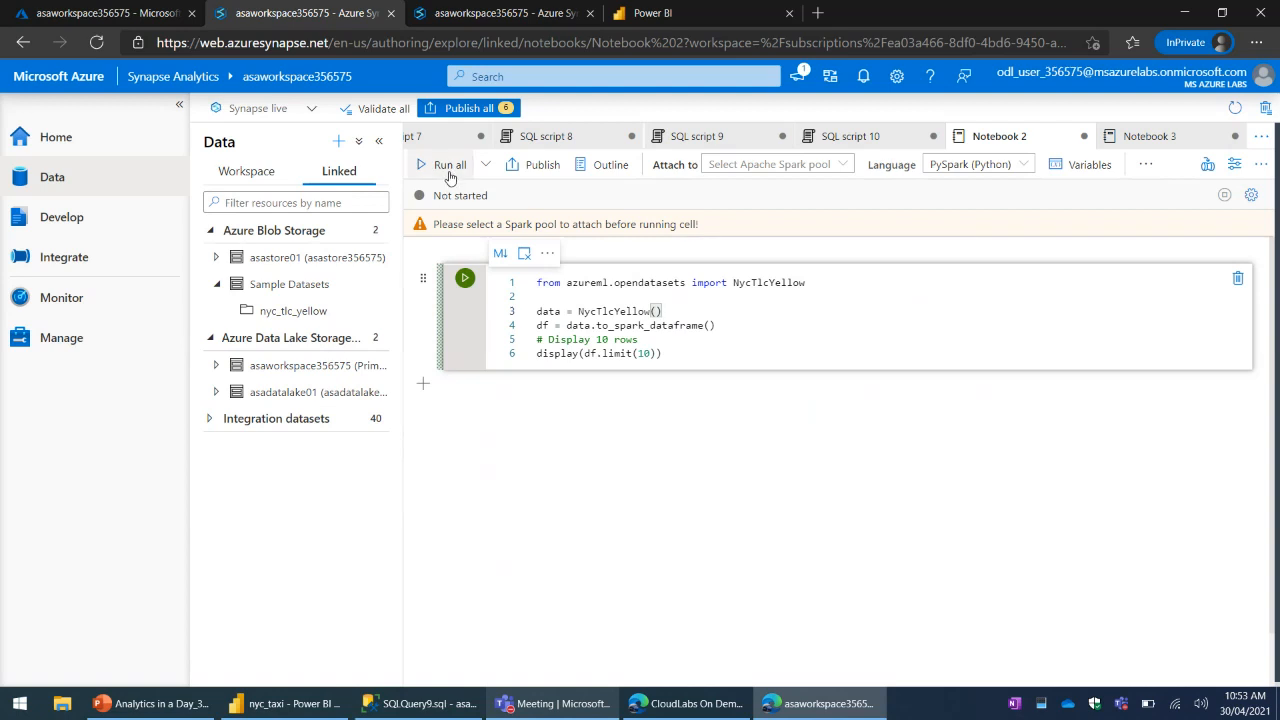
click(613, 325)
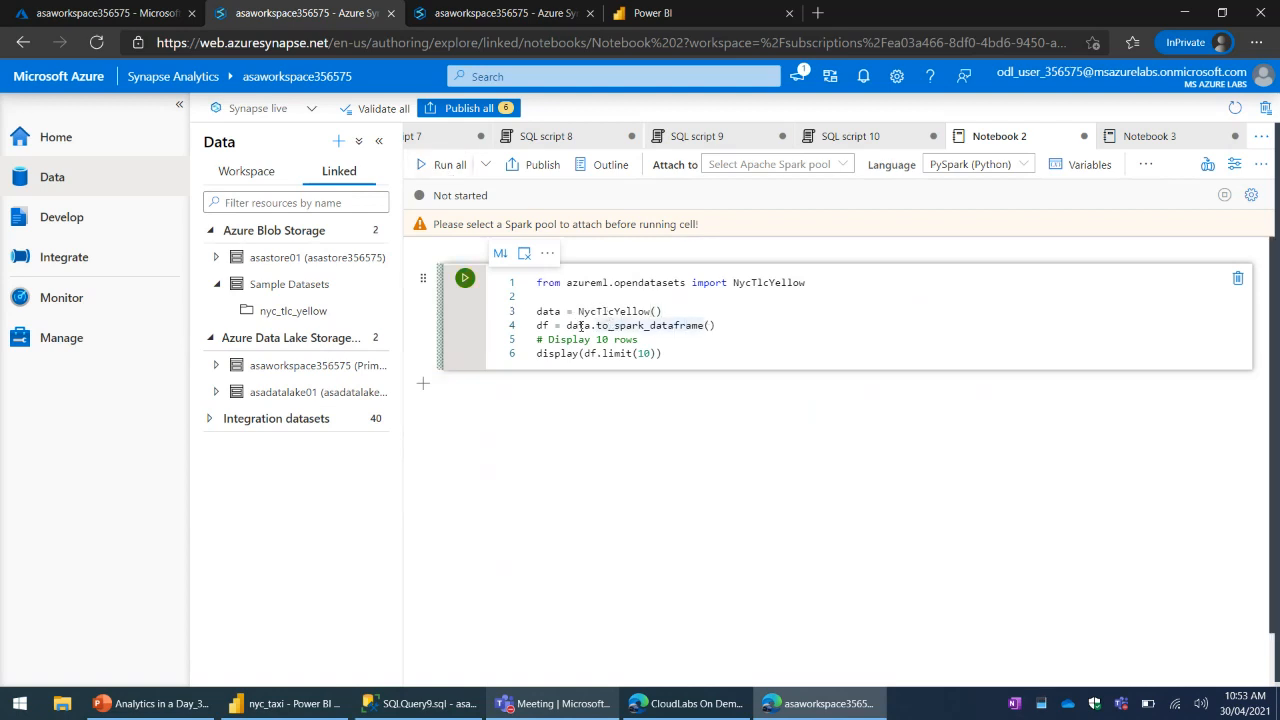
click(581, 325)
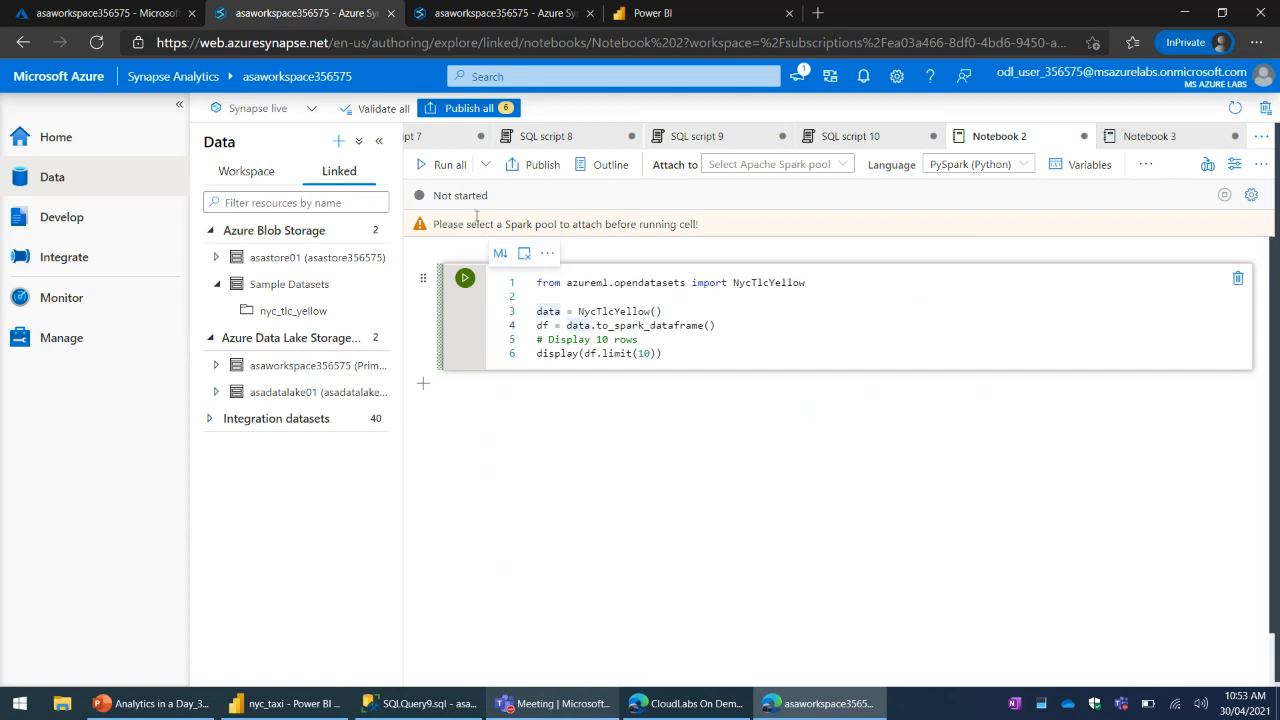
- Try to run all of Notebook 2 without a Spark pool and go over its lines for displaying 10 rows
click(445, 174)
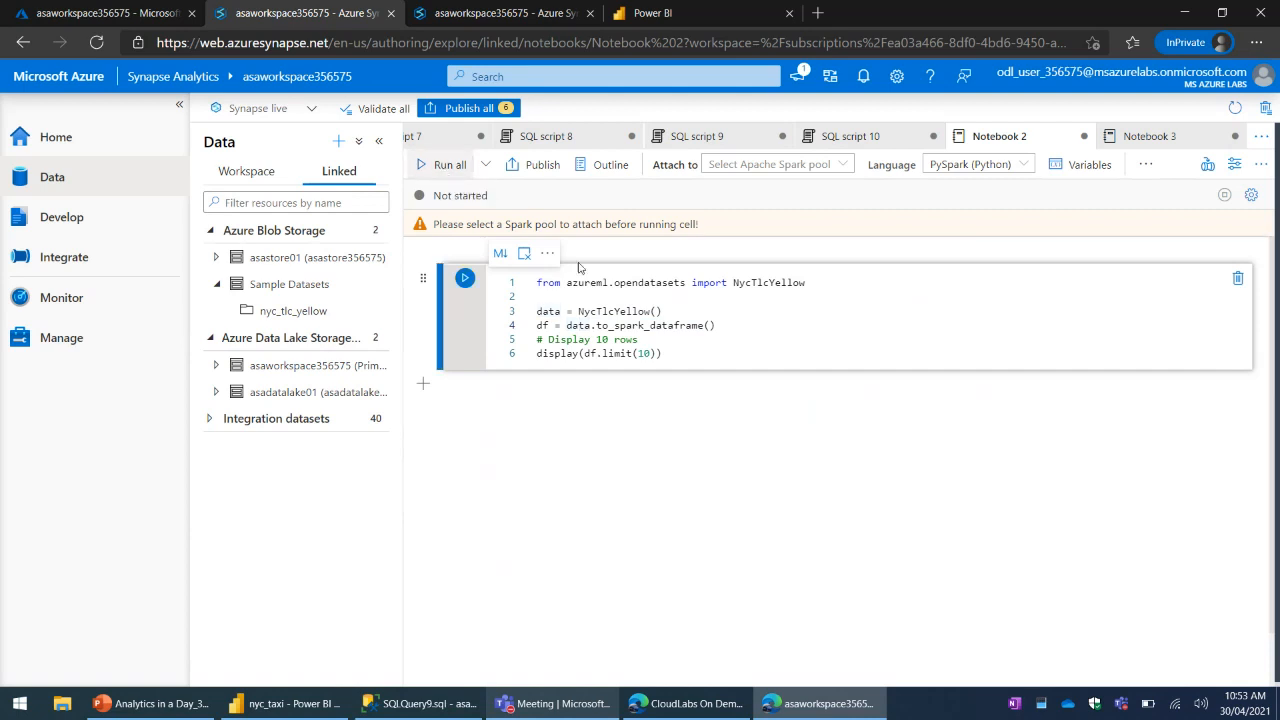
click(663, 311)
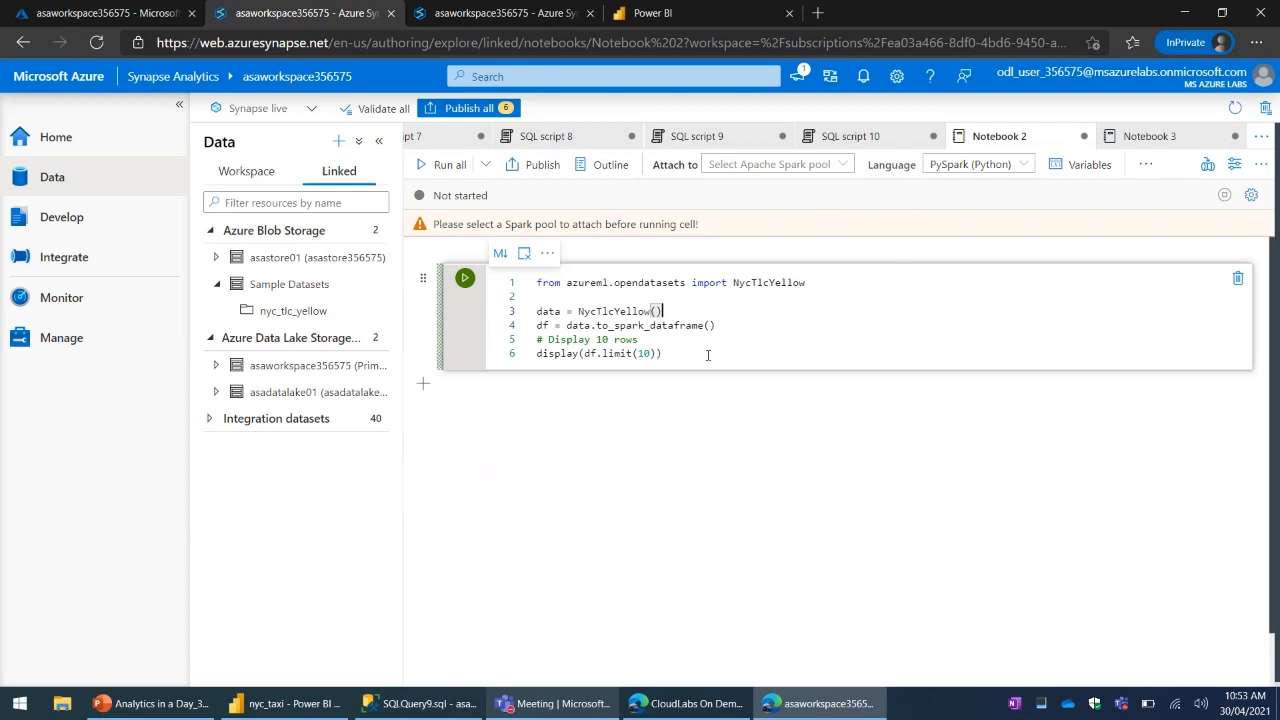
click(662, 353)
click(700, 326)
click(766, 357)
- Review the language choices for Notebook 2, keep PySpark (Python), and check Notebook 3 for comparison
click(1148, 136)
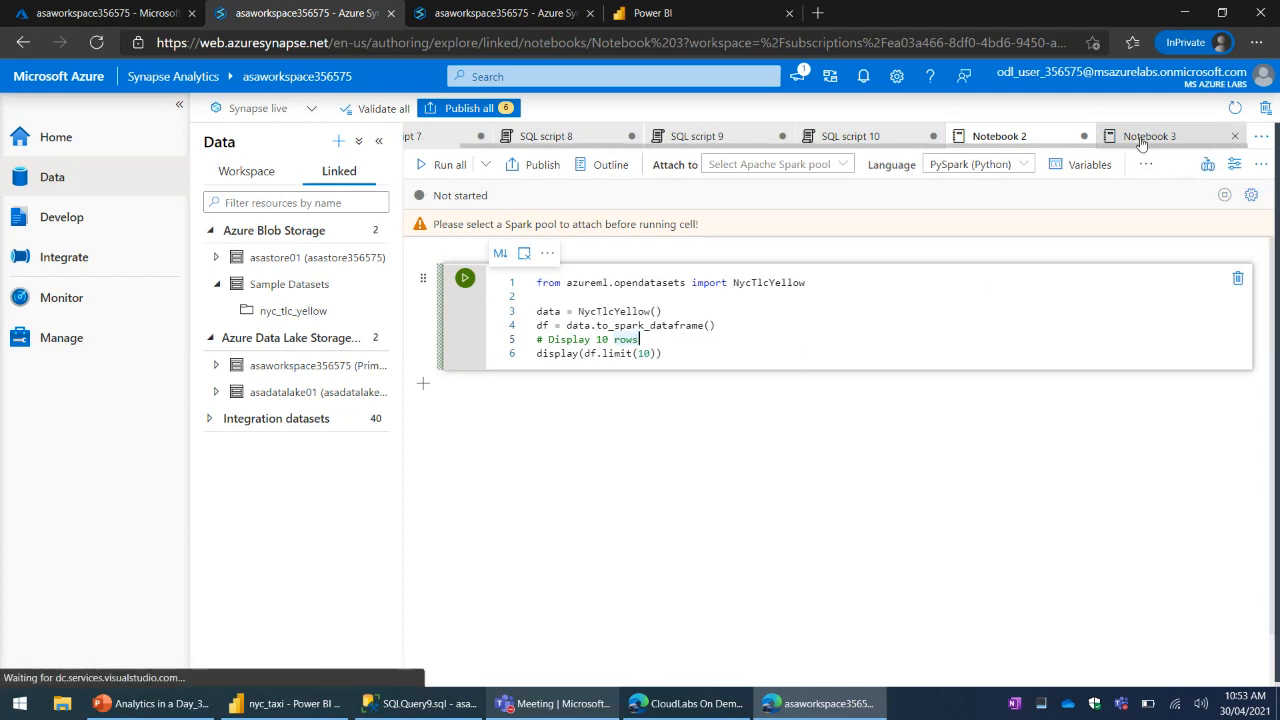
click(1020, 138)
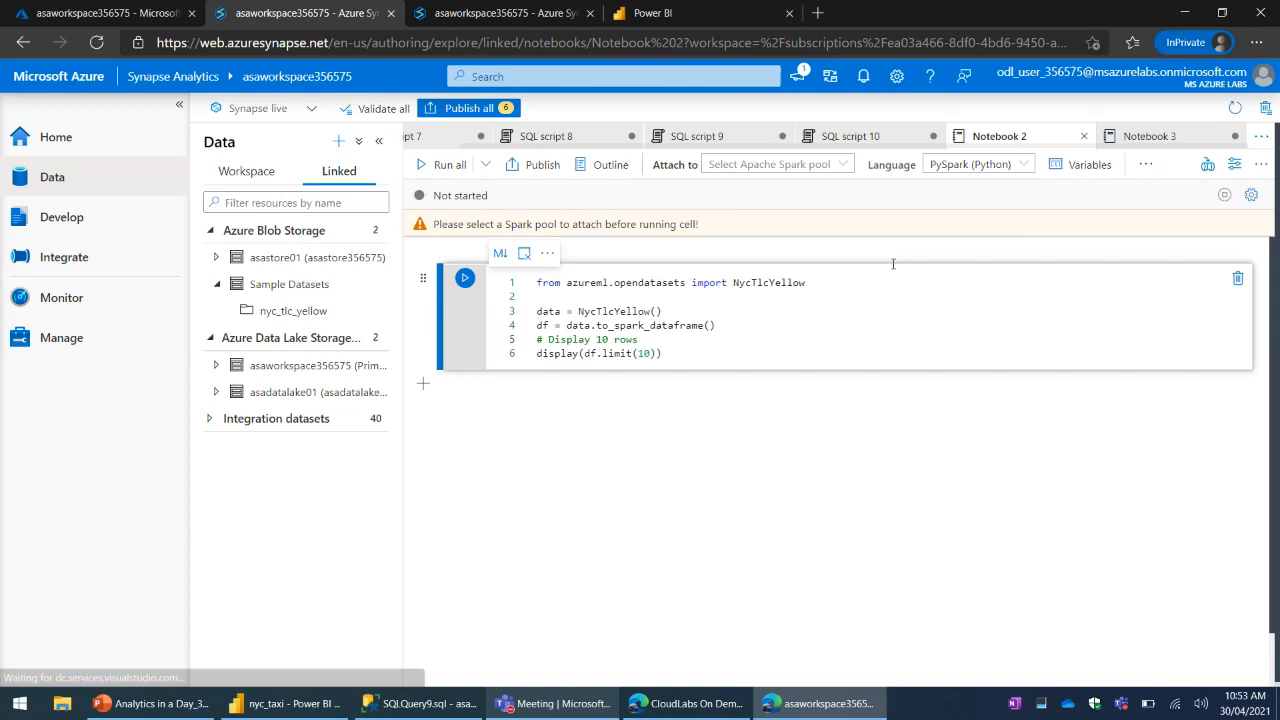
click(997, 168)
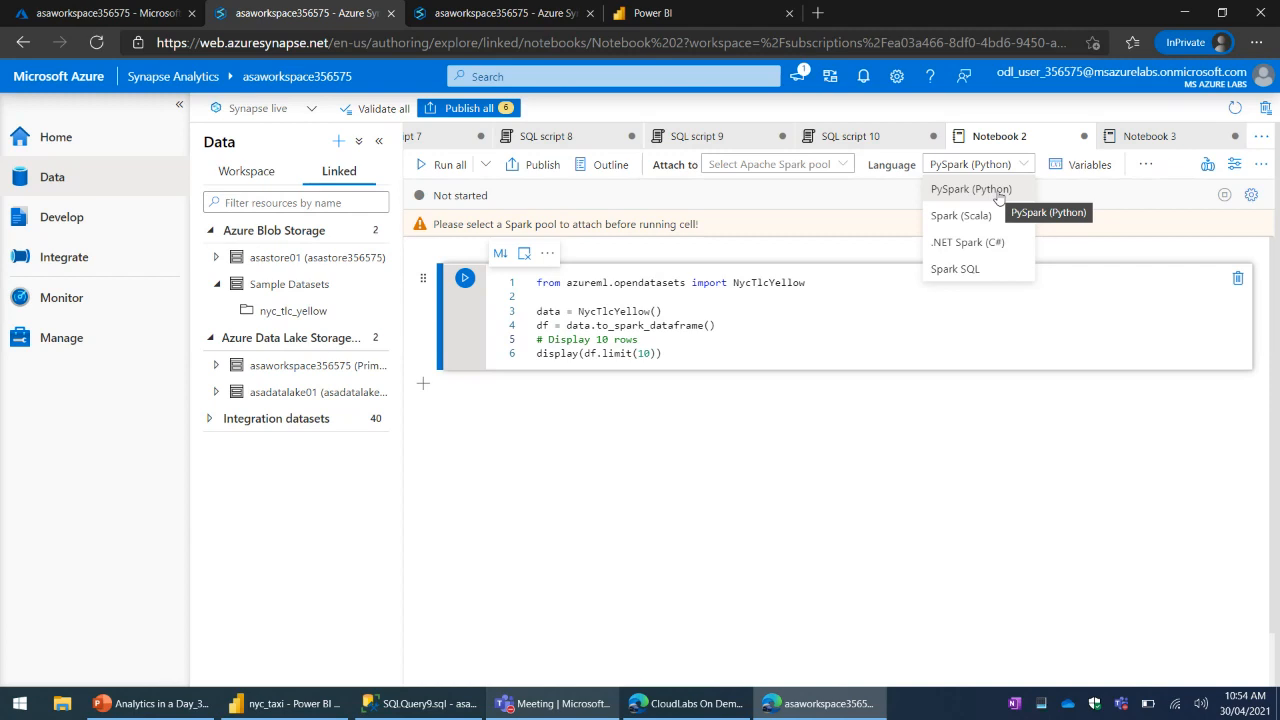
click(998, 192)
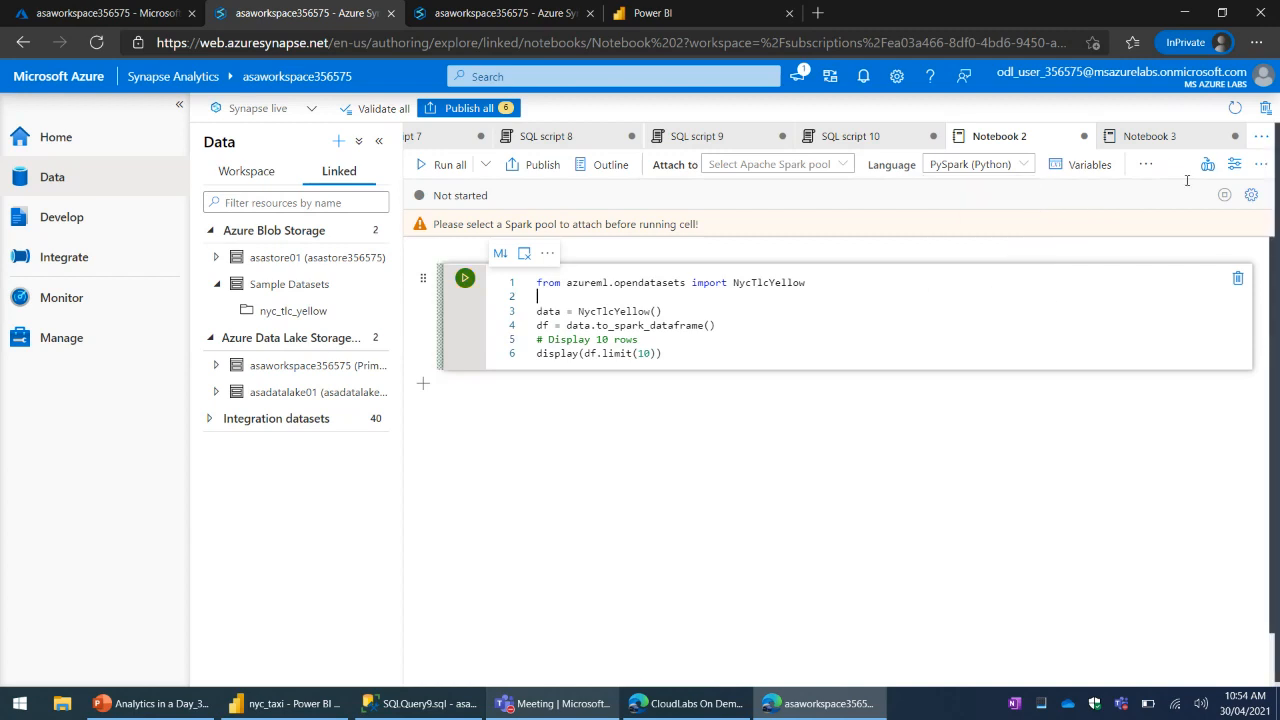
click(1152, 136)
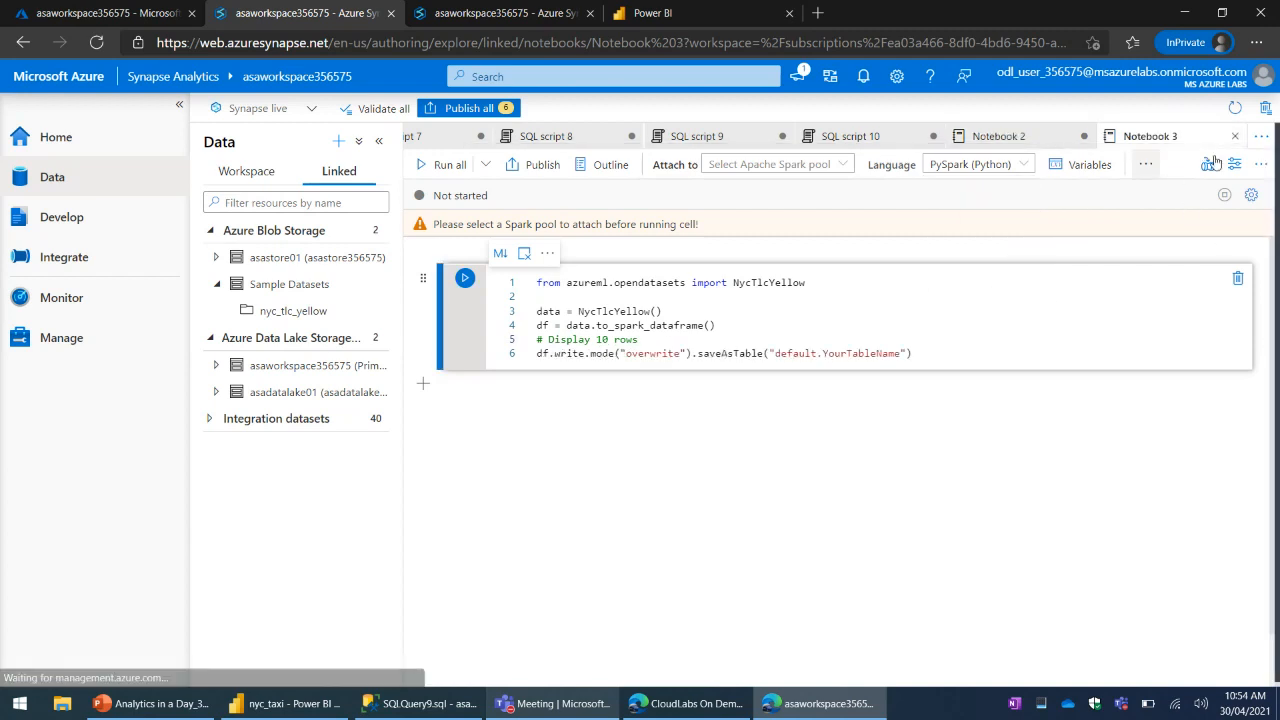
- Attach Notebook 2 to SparkPool01 and run all its cells
click(998, 136)
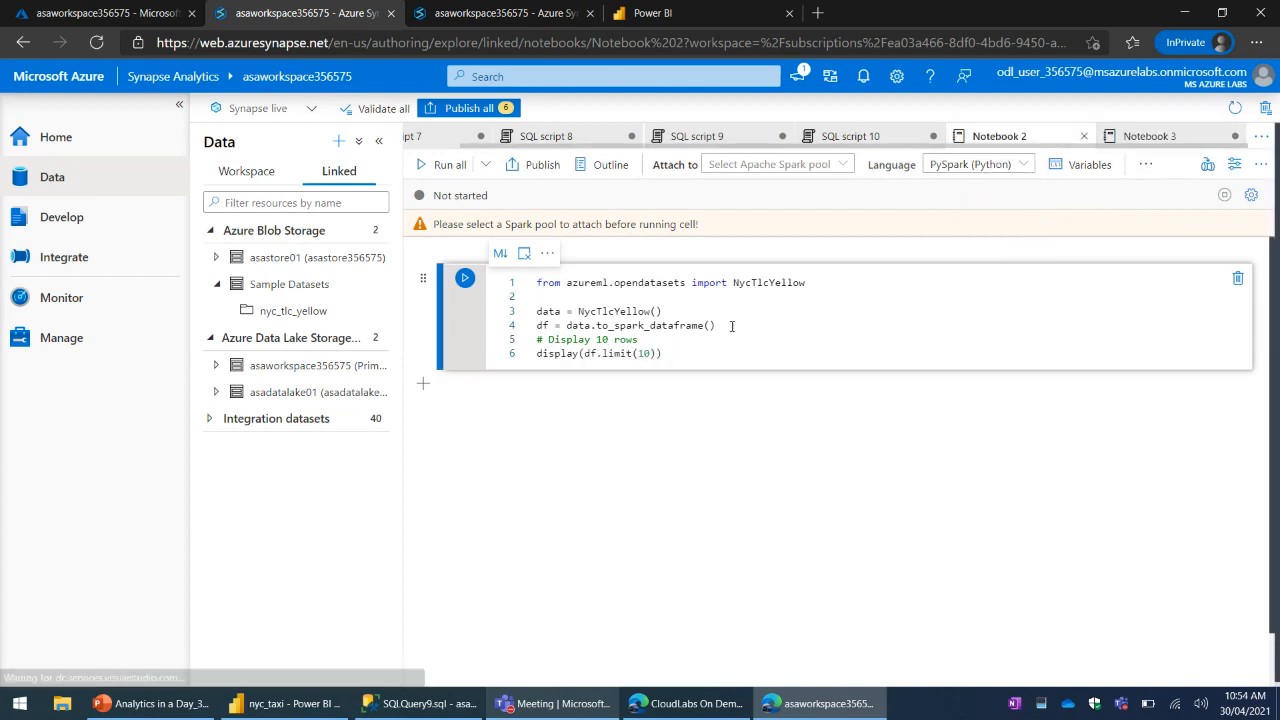
click(750, 171)
click(768, 190)
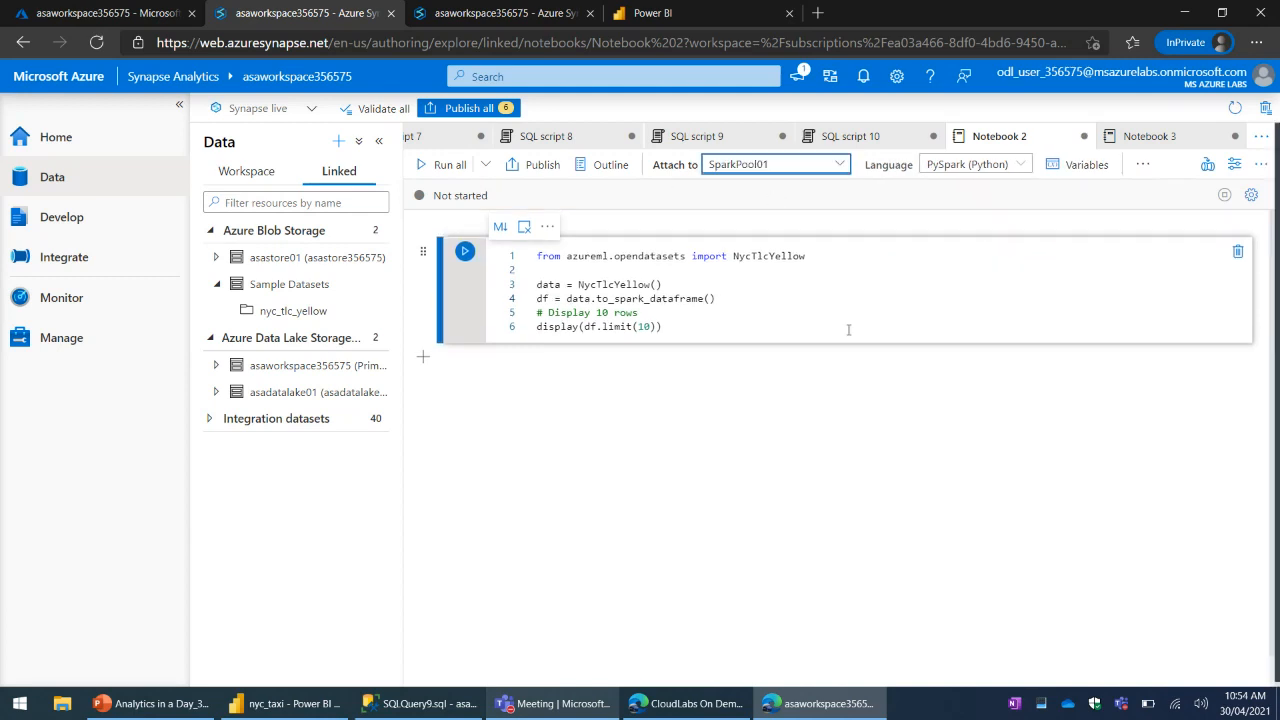
click(849, 330)
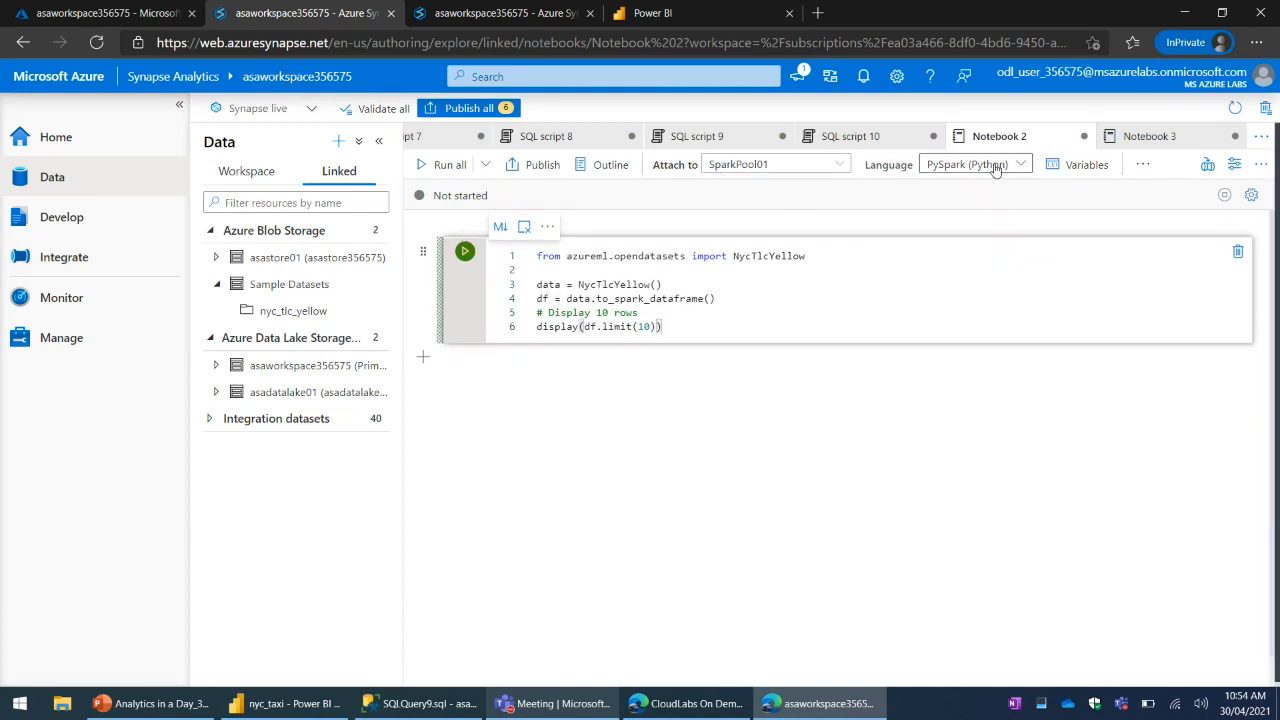
click(438, 165)
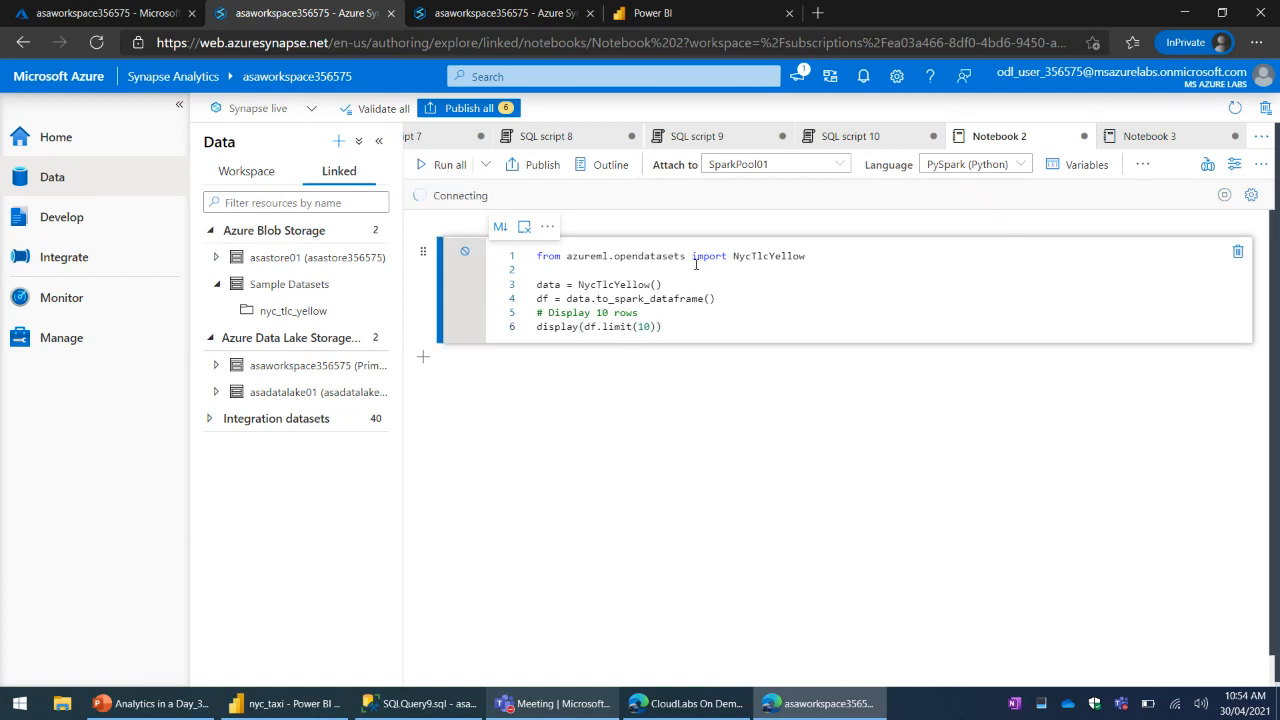
click(748, 297)
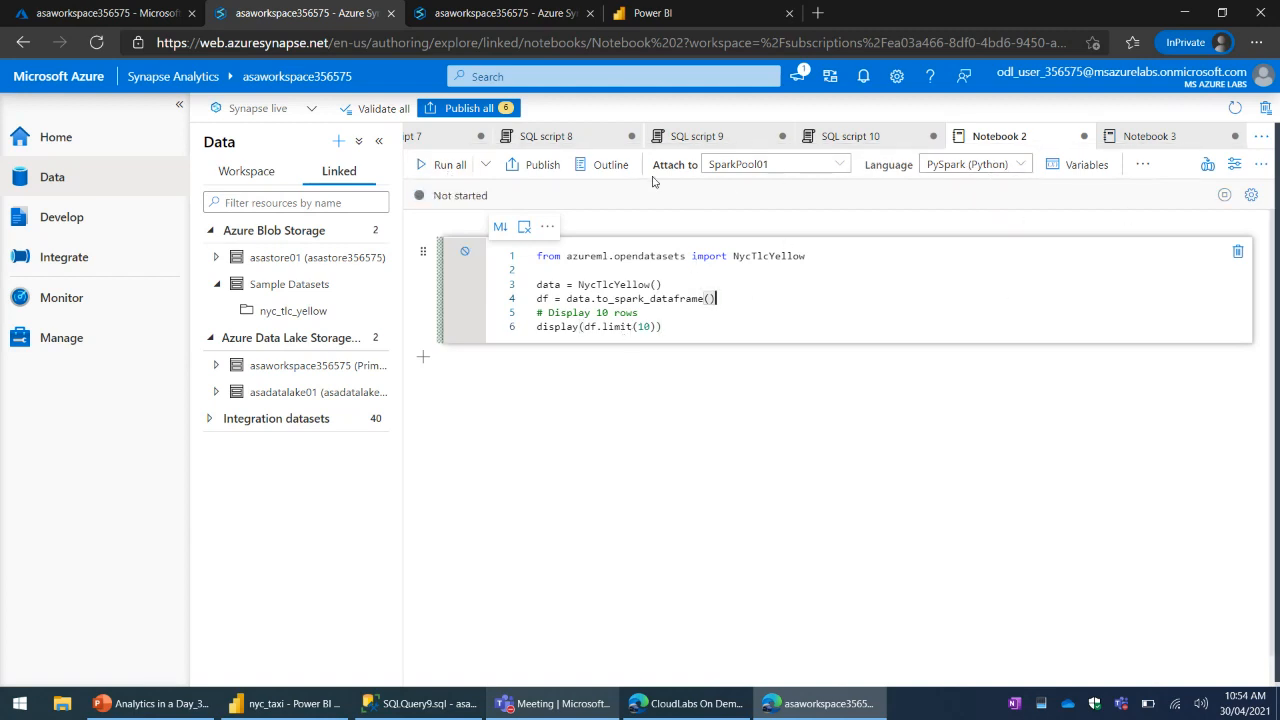
click(441, 164)
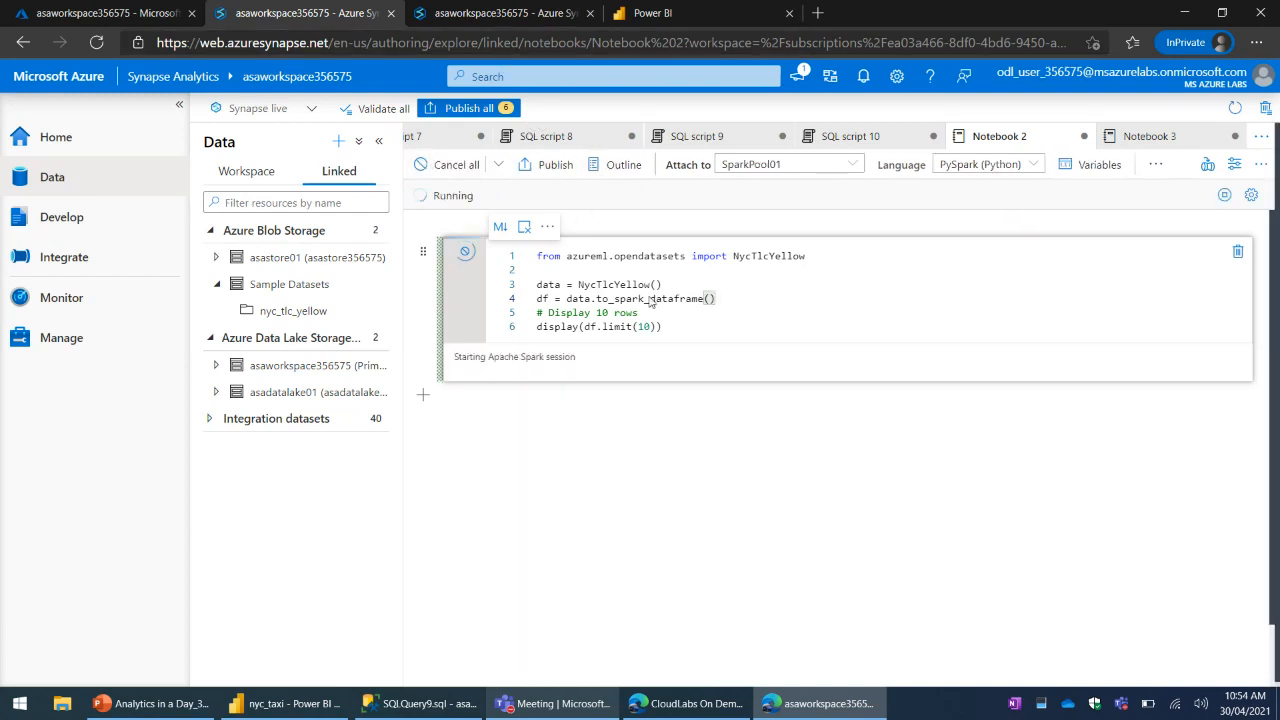
- Review the scale settings of SparkPool01 among the workspace's Apache Spark pools and close them without changes
click(496, 14)
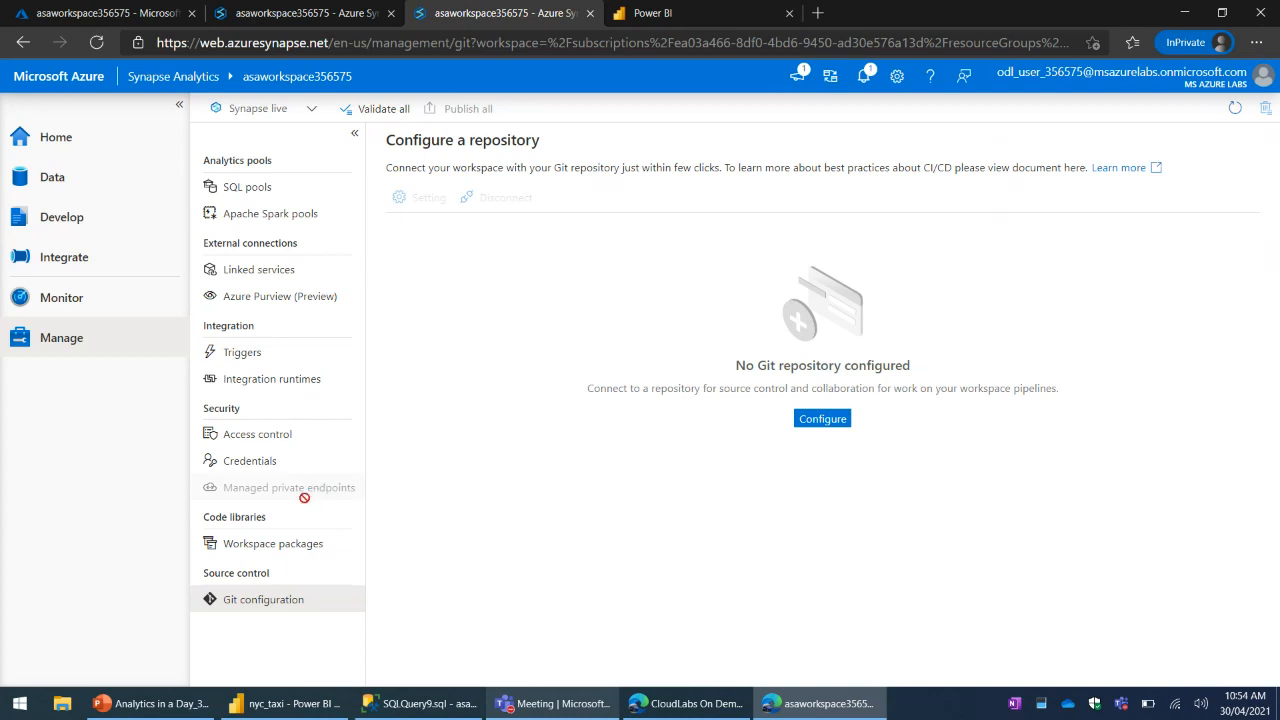
click(260, 213)
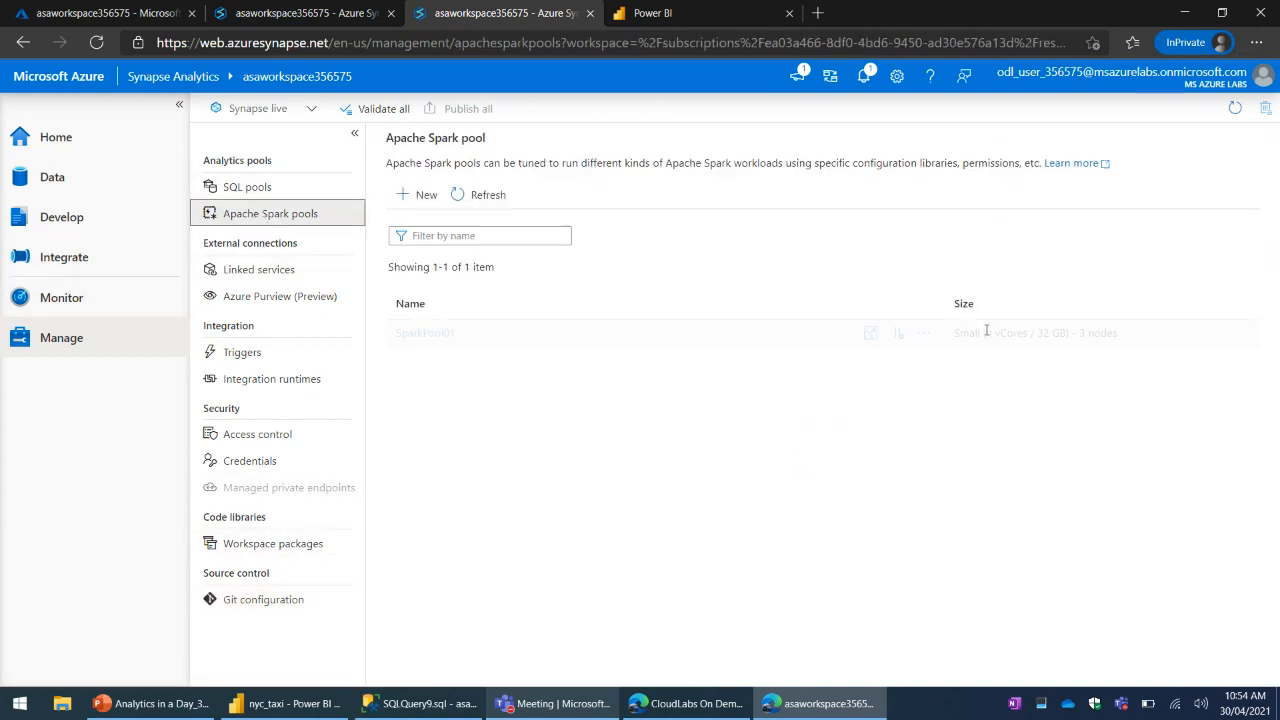
mouse_move(900, 335)
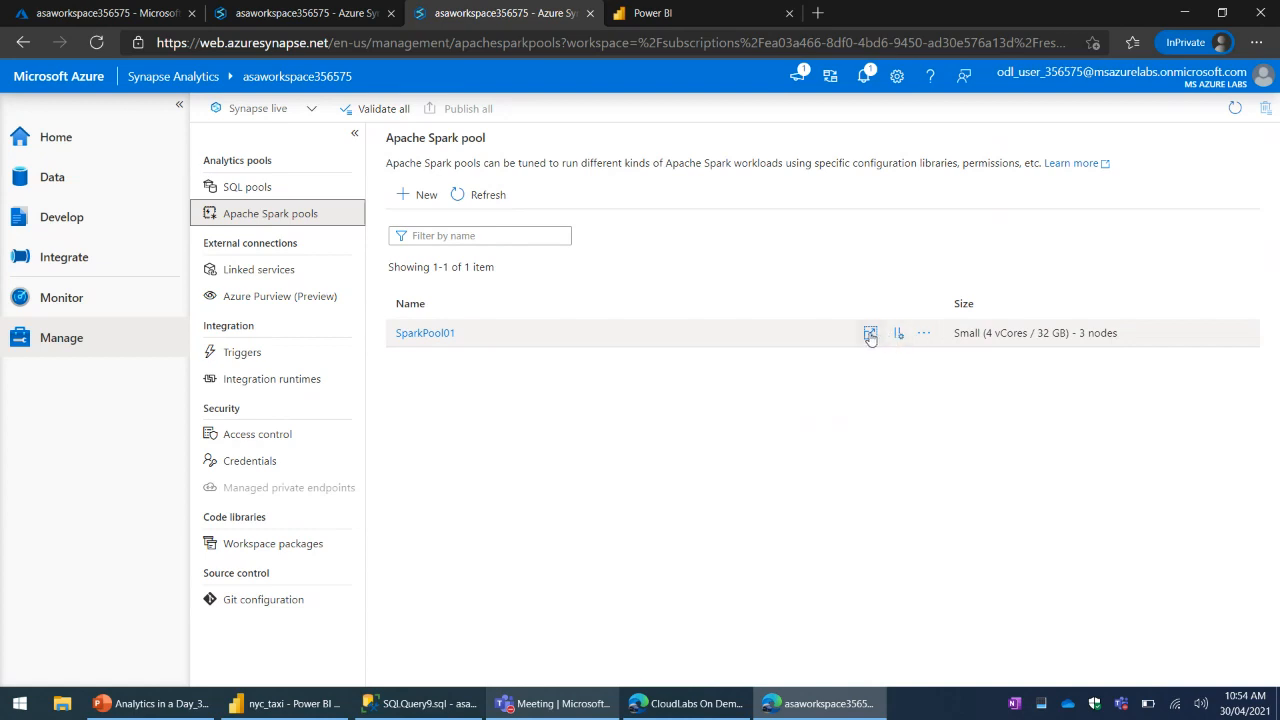
click(870, 335)
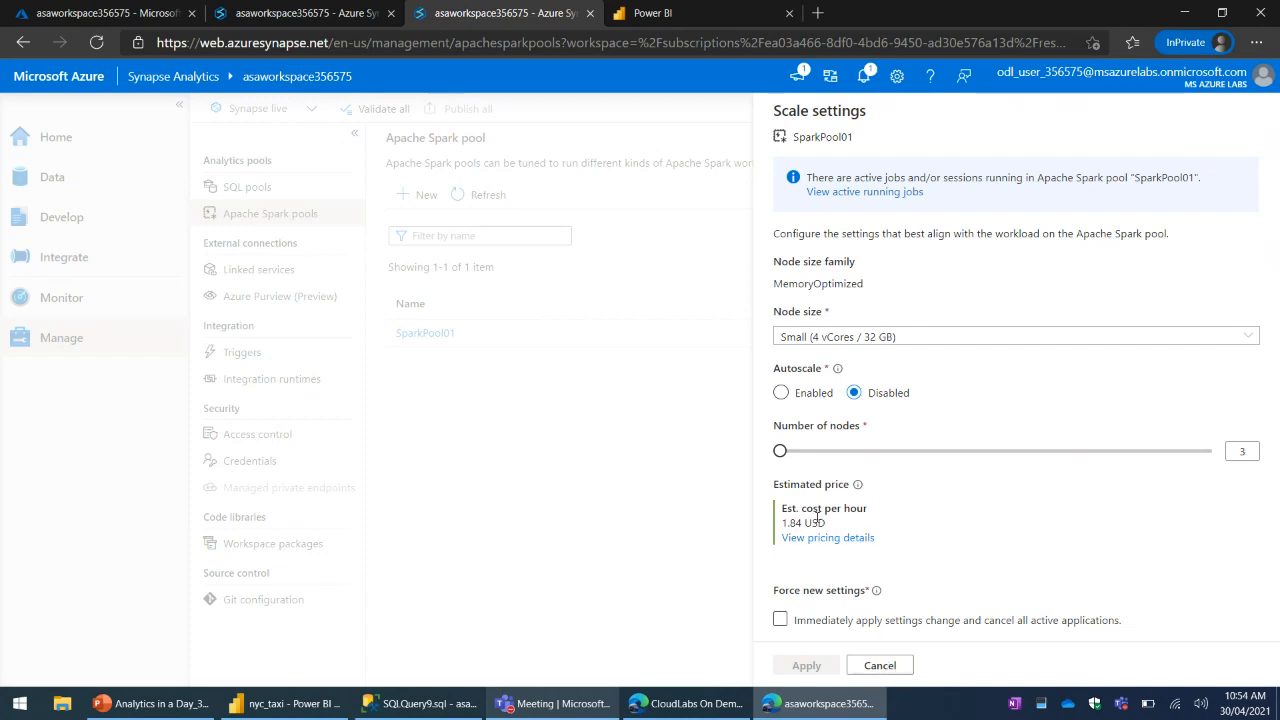
drag(779, 450, 733, 461)
click(880, 665)
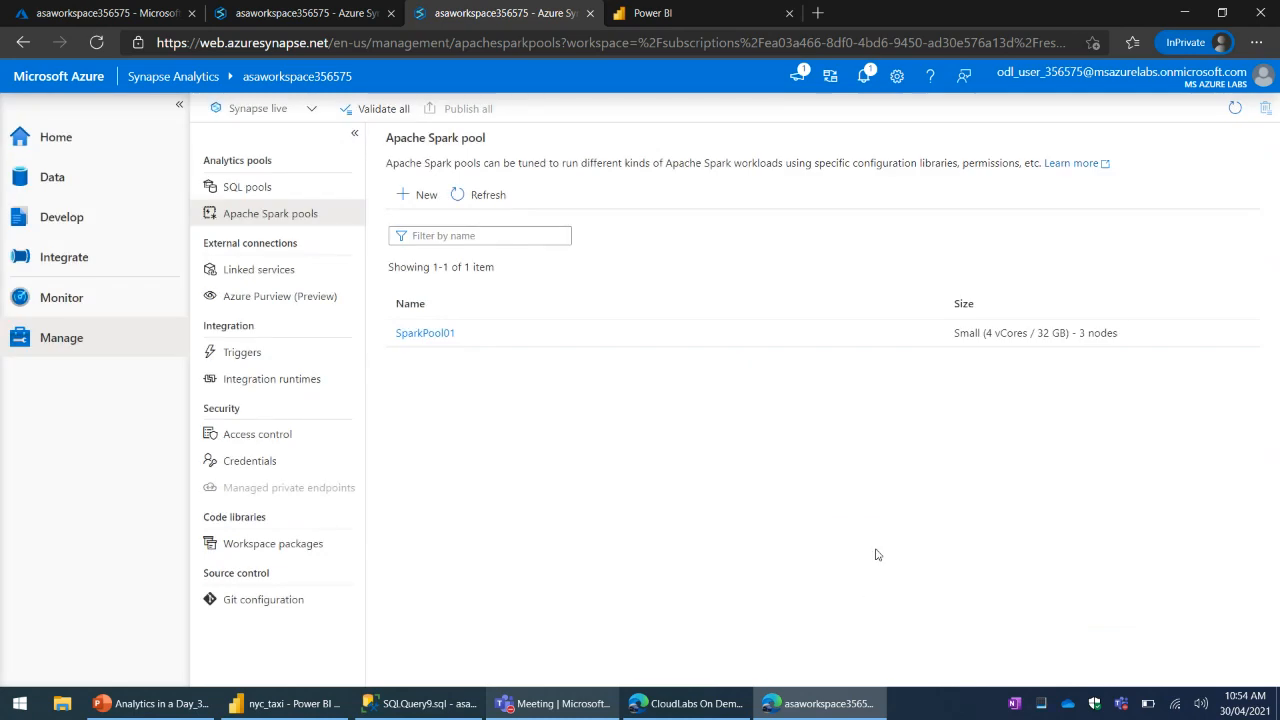
- Return to Notebook 2 to check on its running cell and bring up Notebook 3 for comparison
click(355, 14)
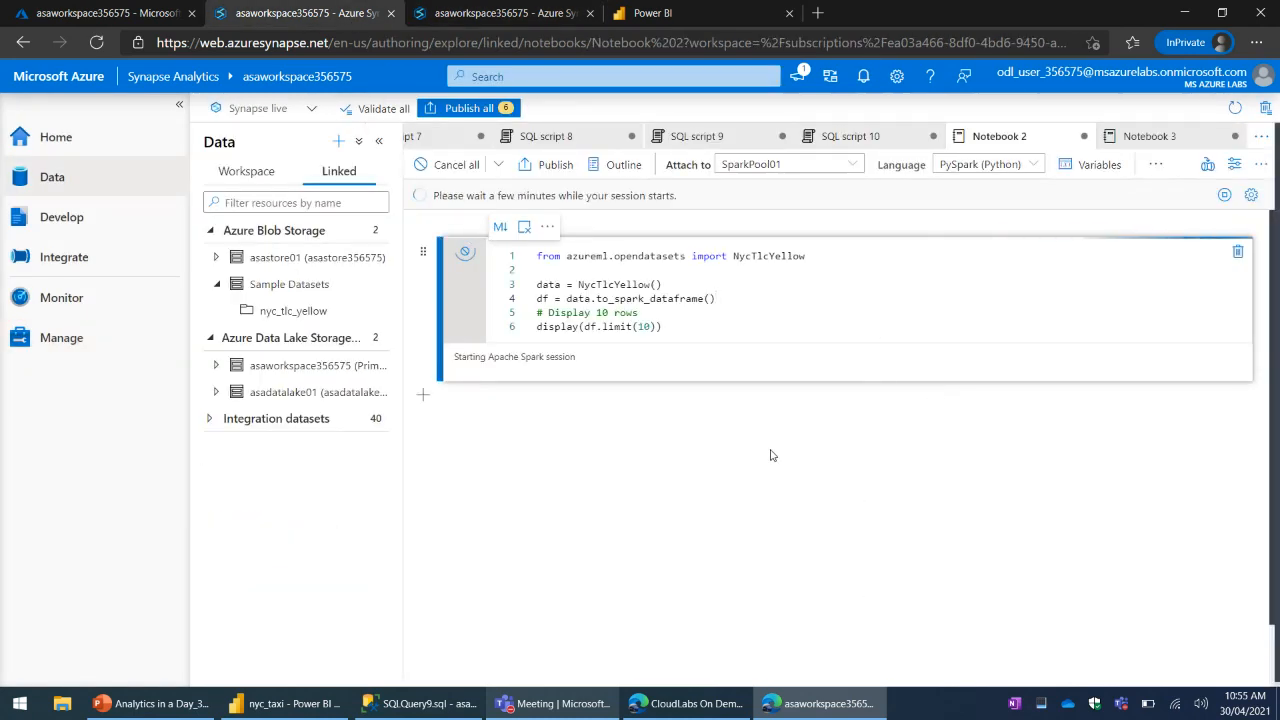
click(701, 298)
click(793, 310)
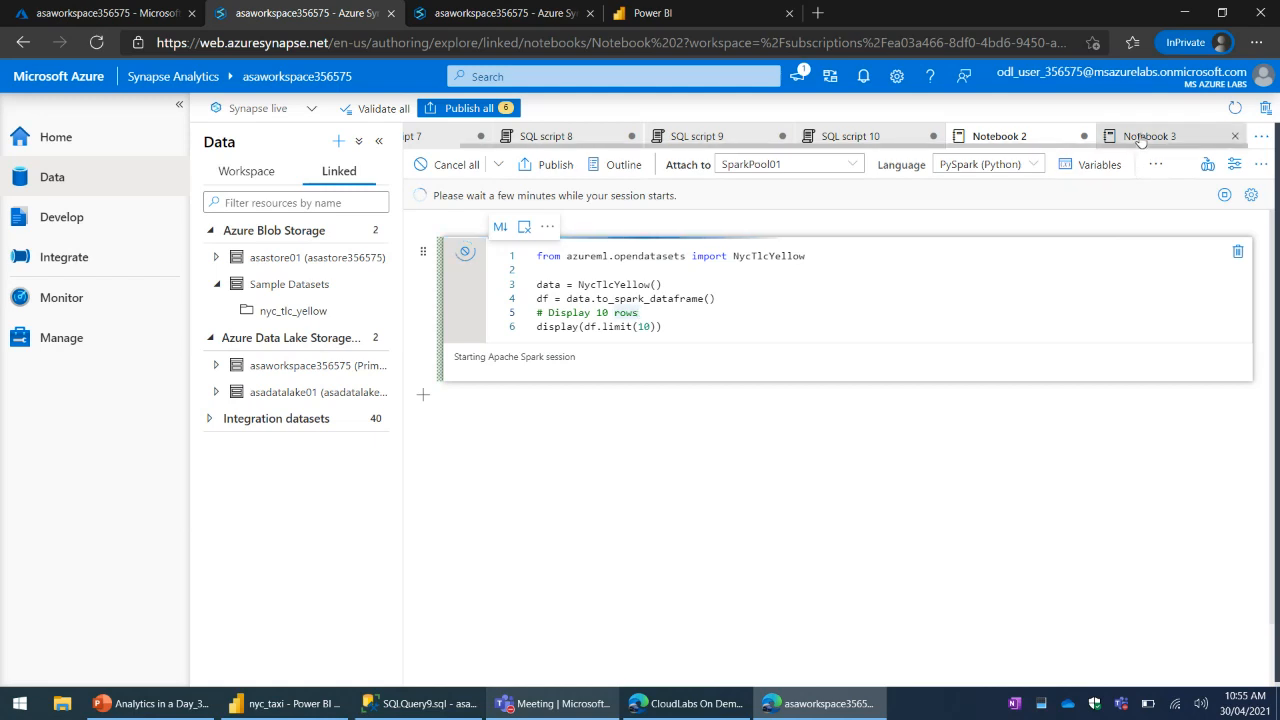
click(1140, 137)
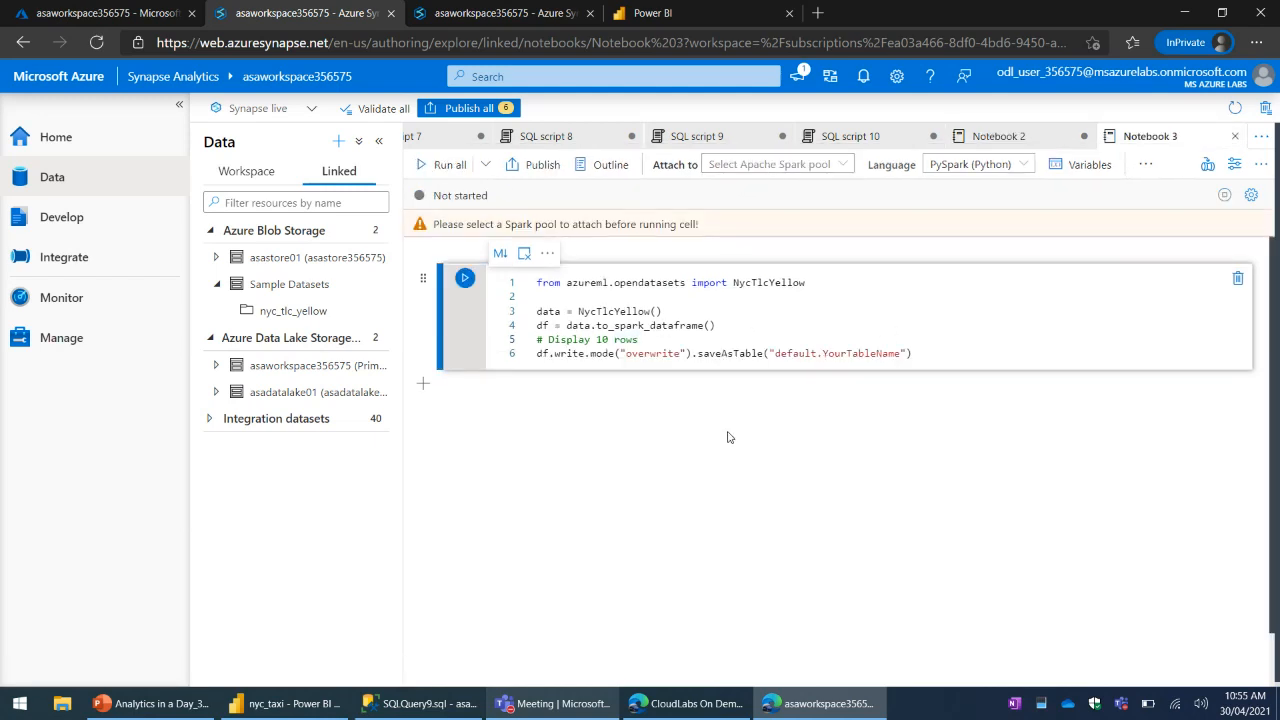
click(502, 14)
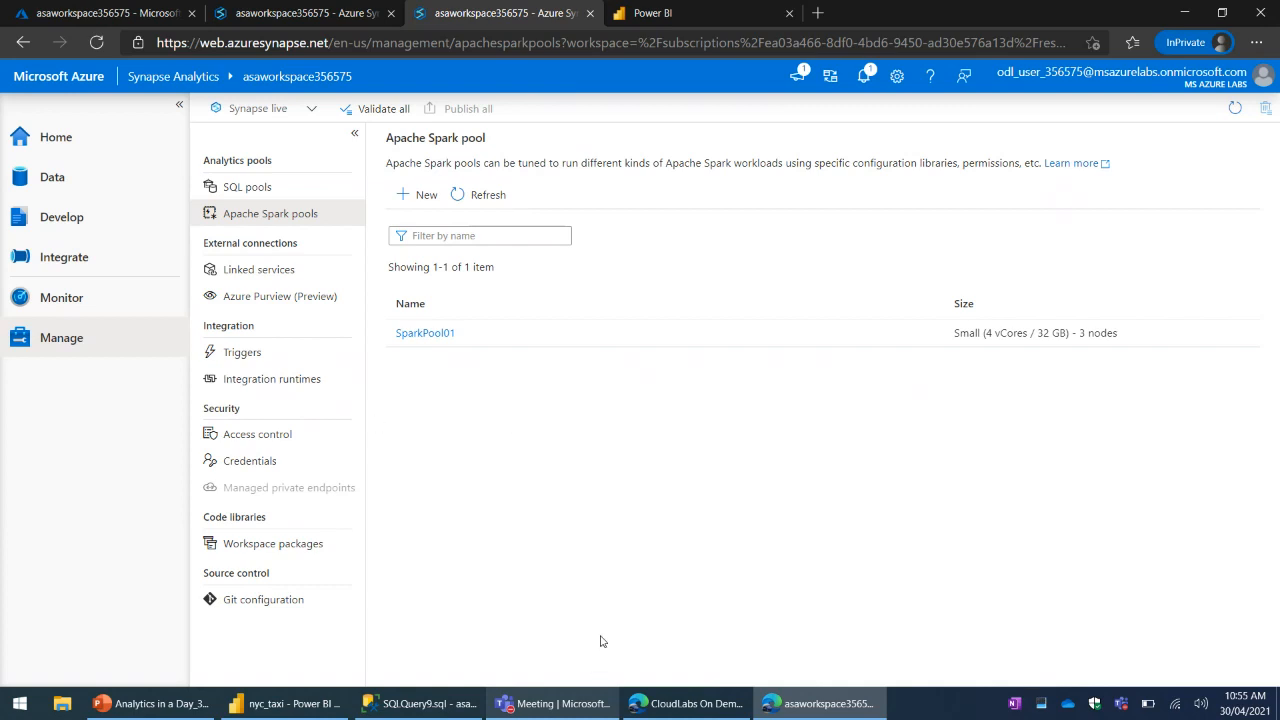
click(674, 13)
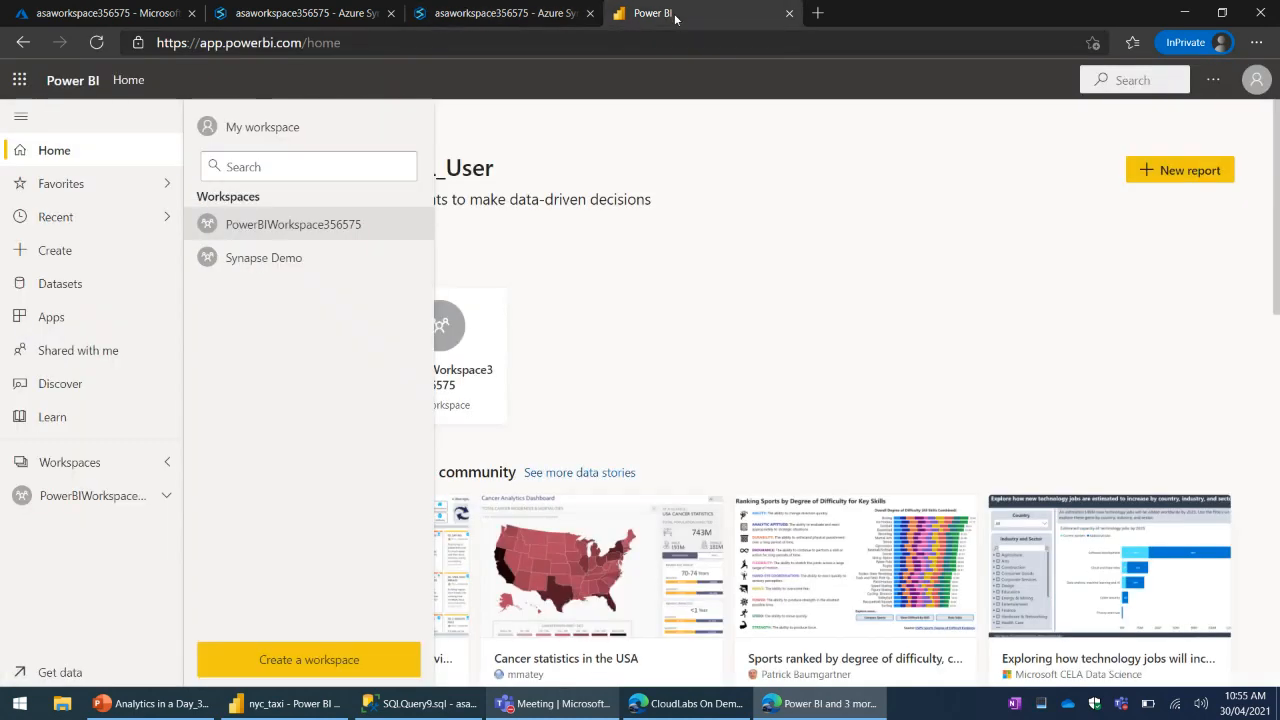
click(513, 18)
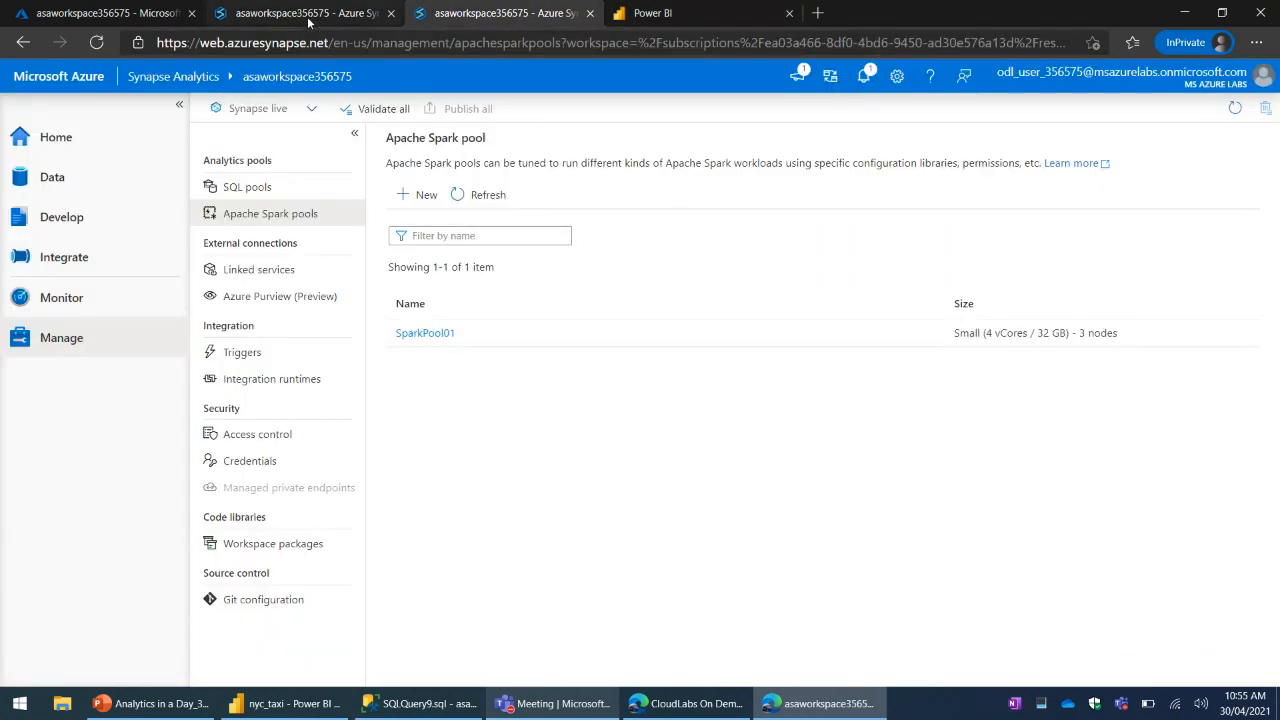
click(319, 15)
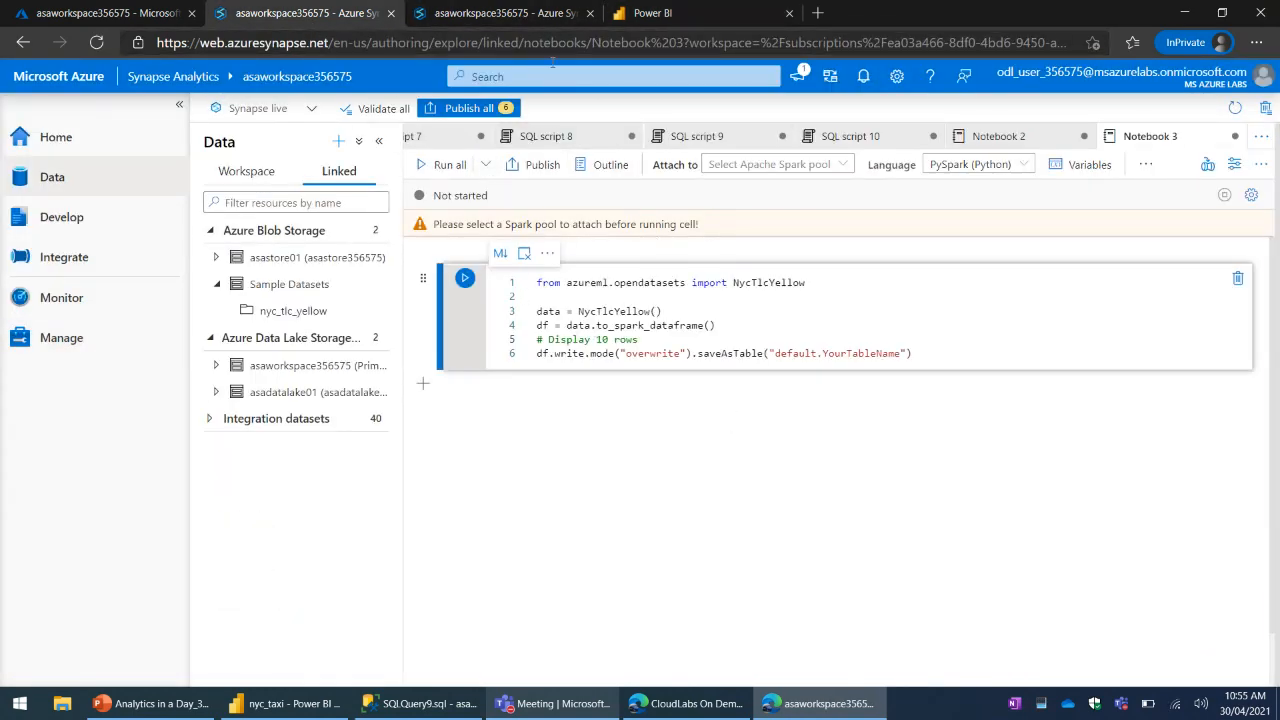
click(520, 18)
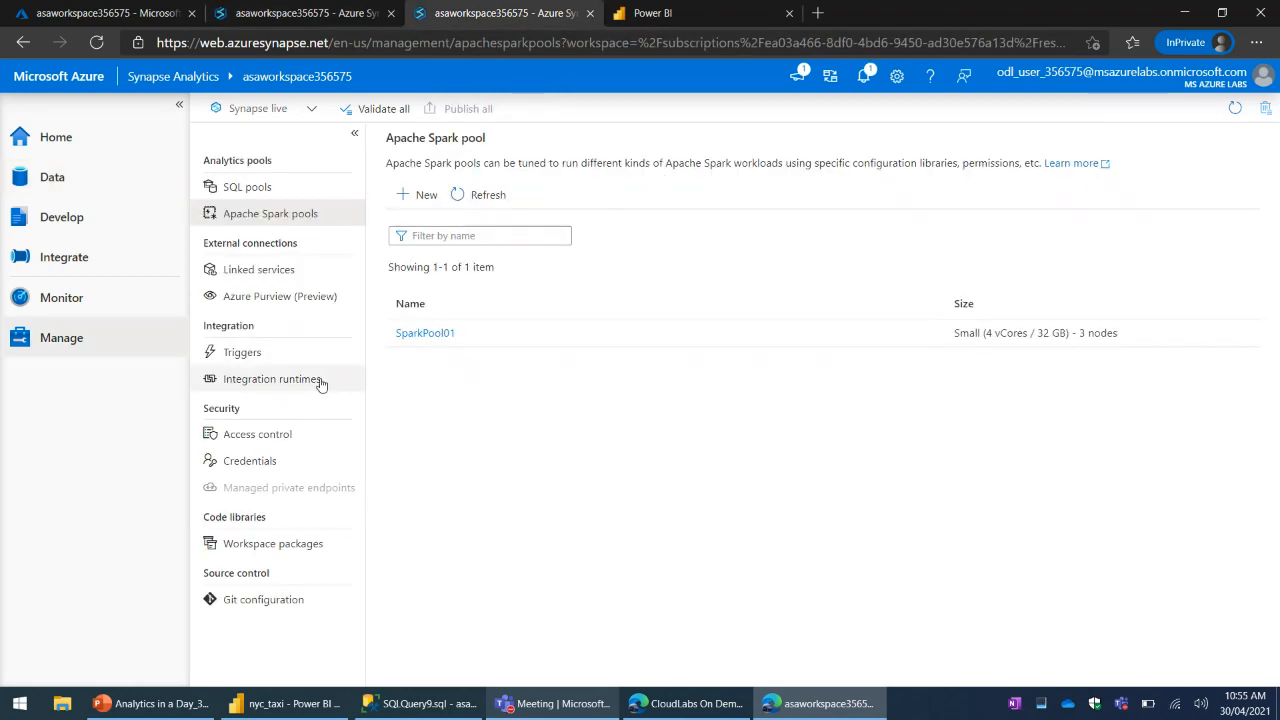
click(300, 13)
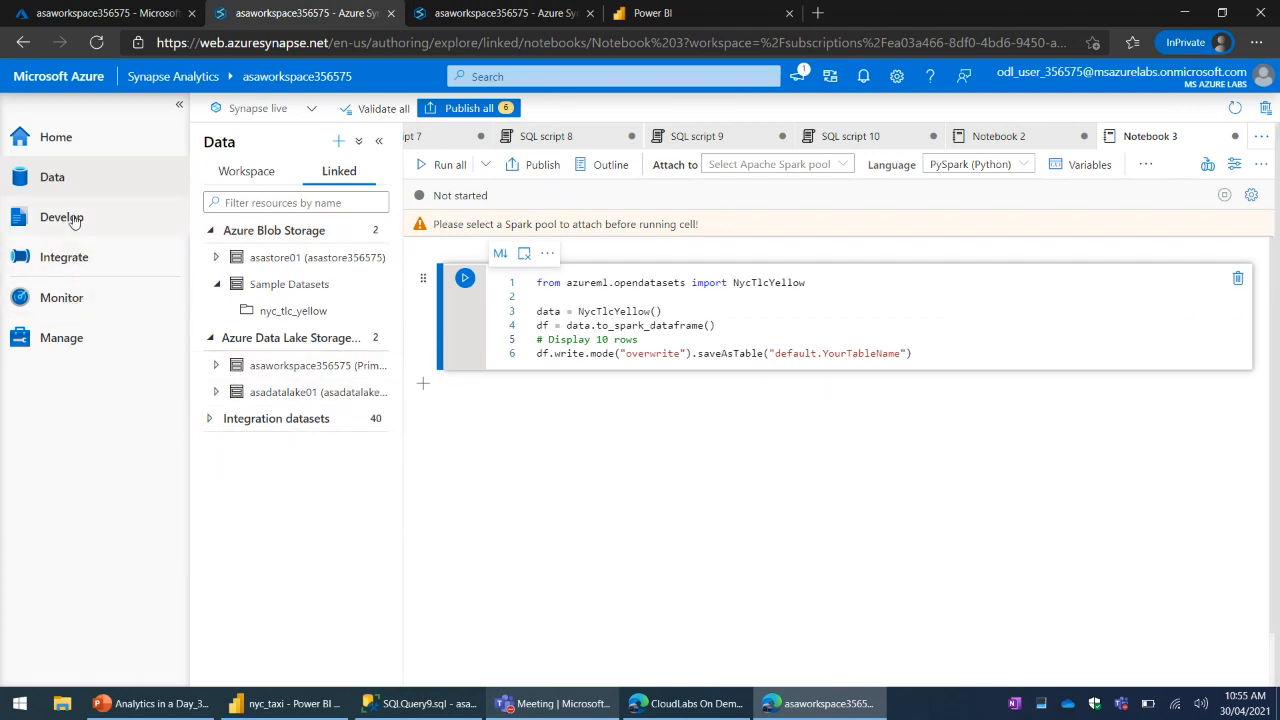
- Examine the datasets and reports of PowerBIWorkspace and PowerBIWorkspace_SynapseDemo under Power BI in the Develop hub
click(508, 13)
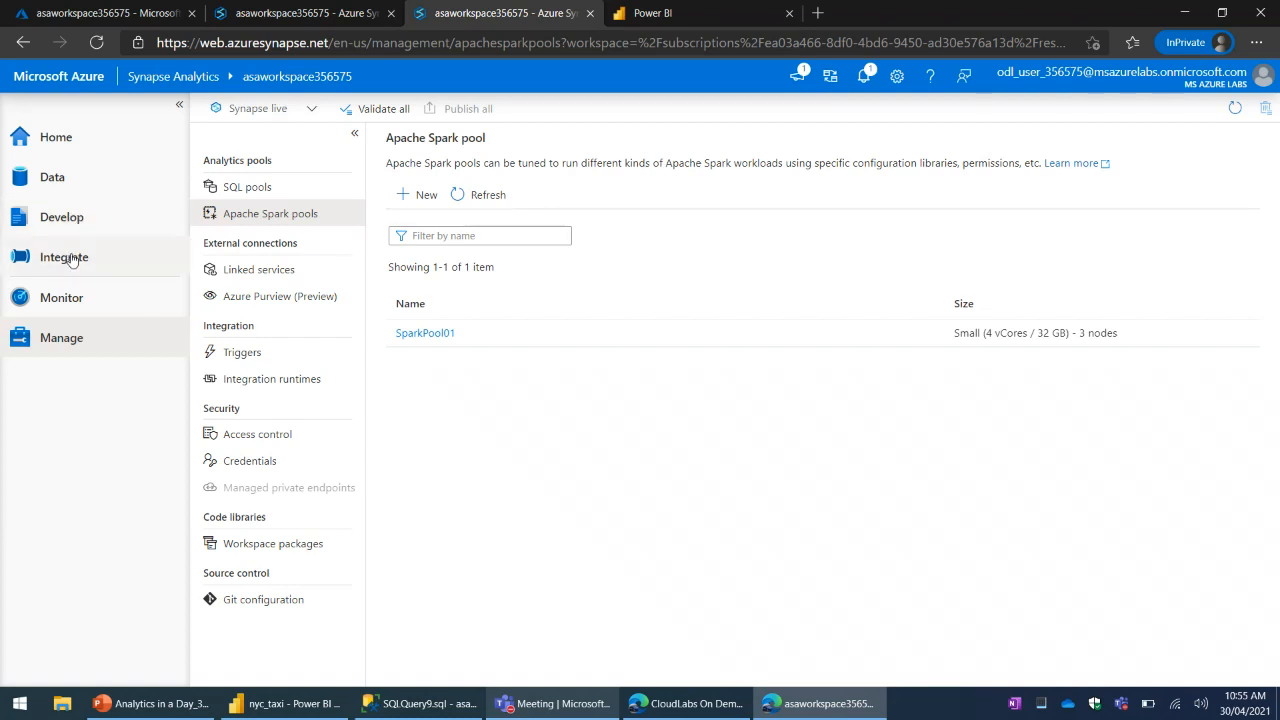
click(60, 178)
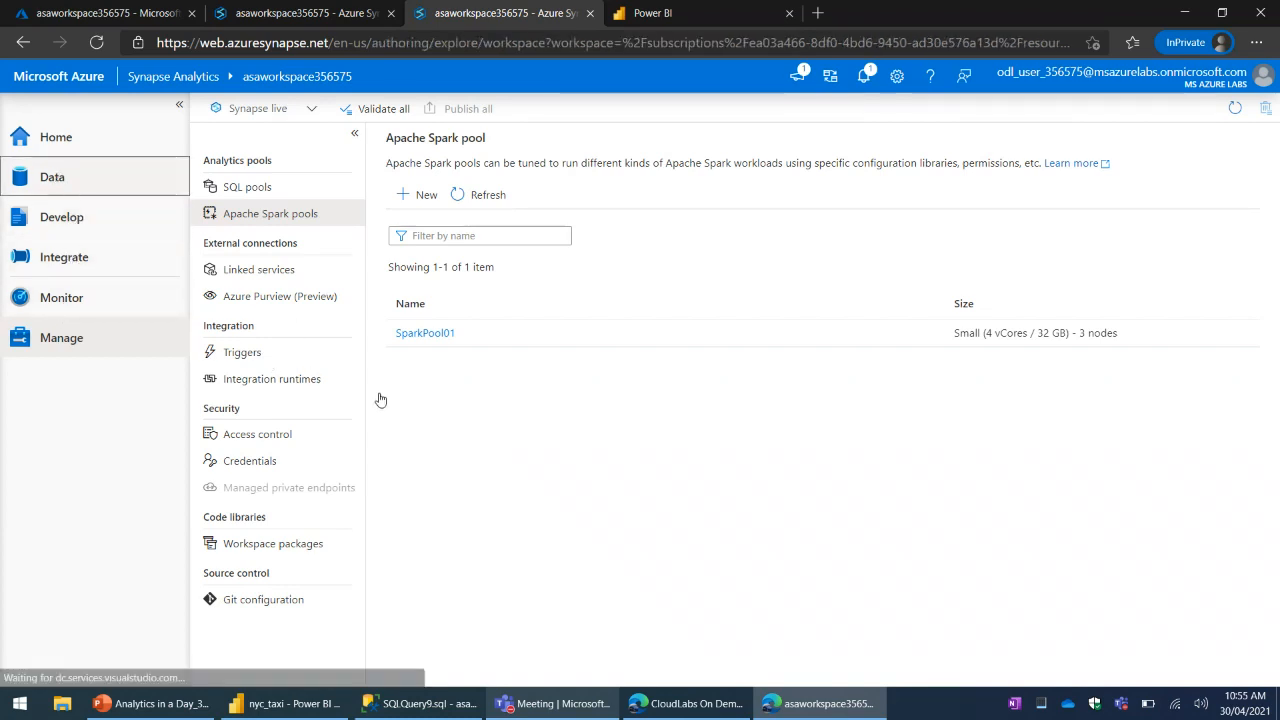
click(72, 224)
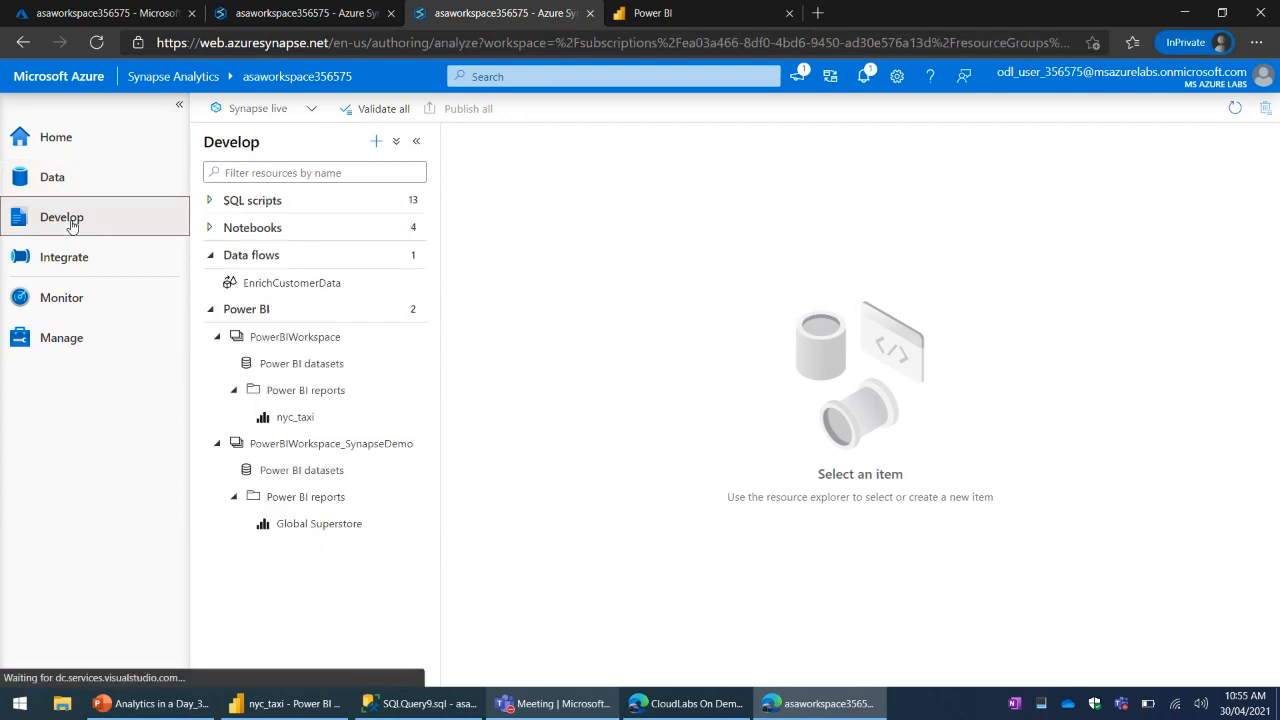
click(670, 22)
click(505, 13)
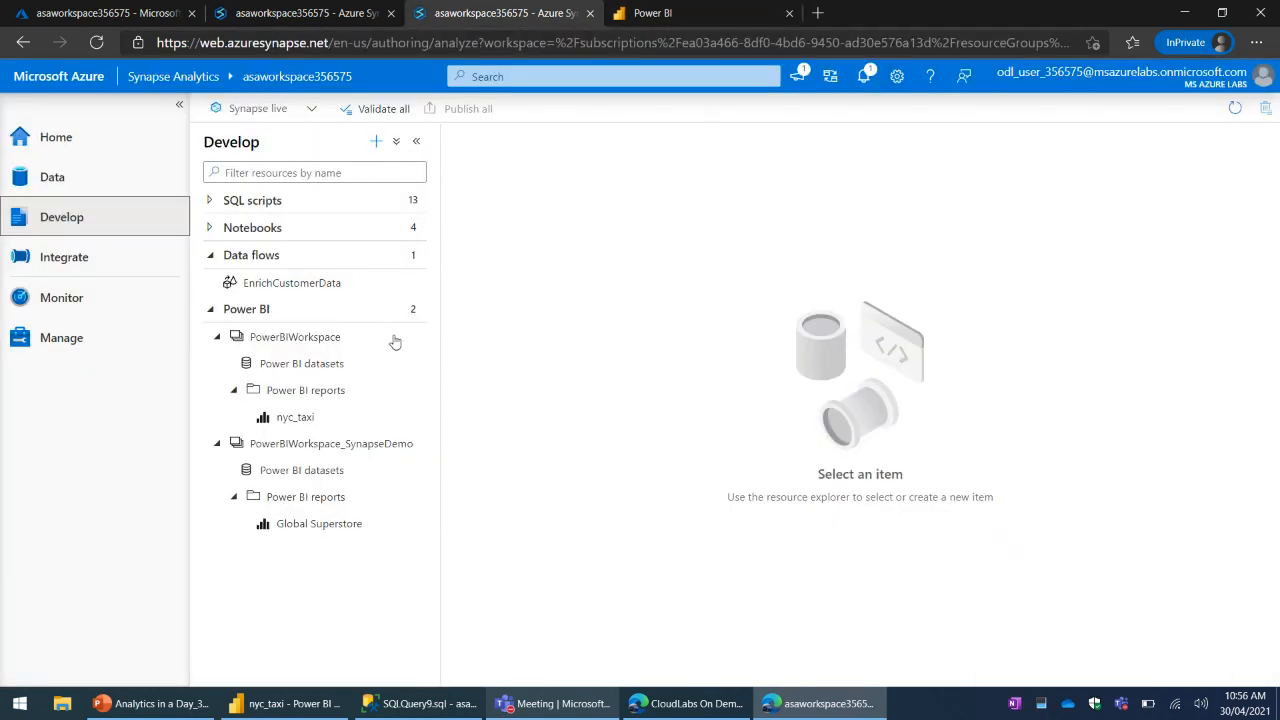
click(217, 336)
click(216, 363)
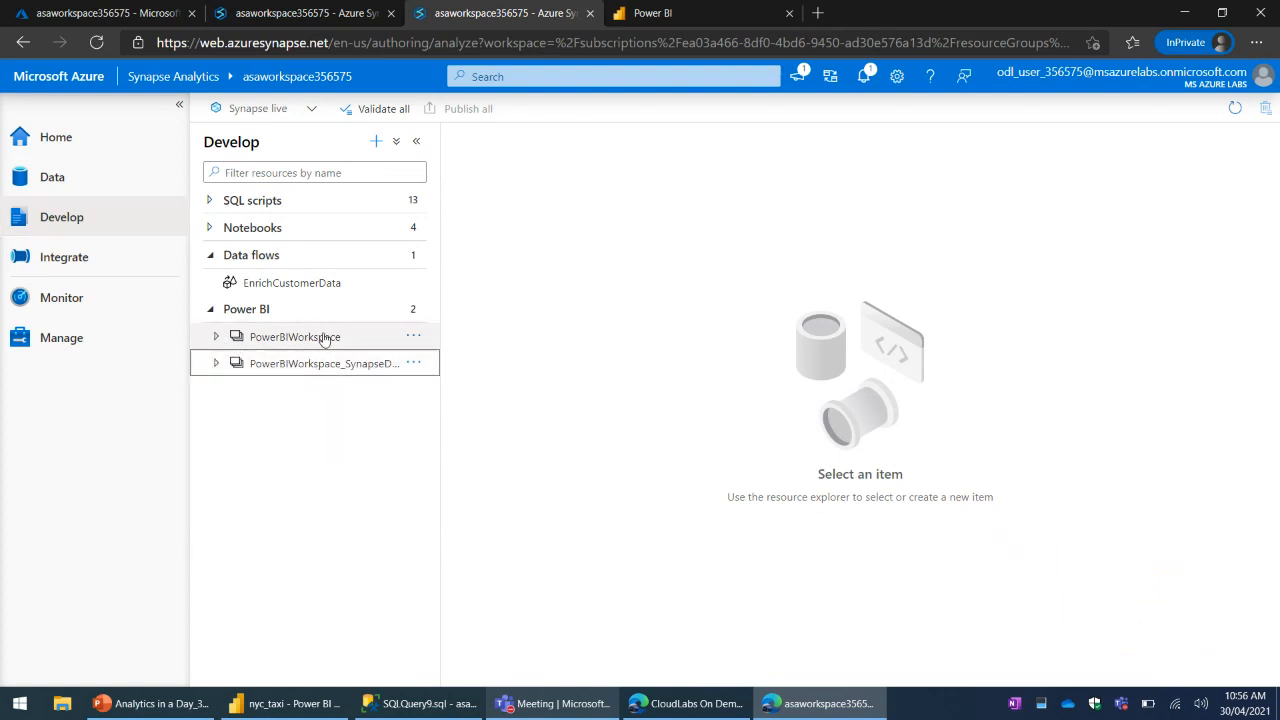
click(217, 336)
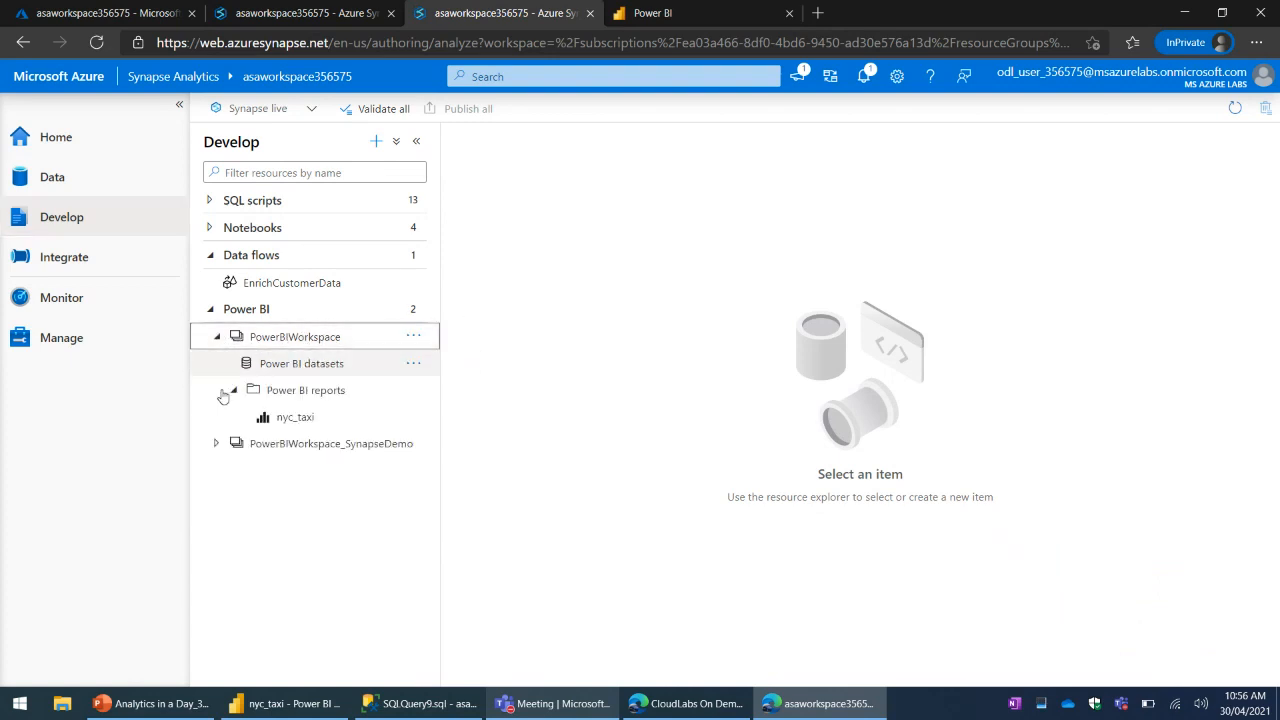
click(217, 443)
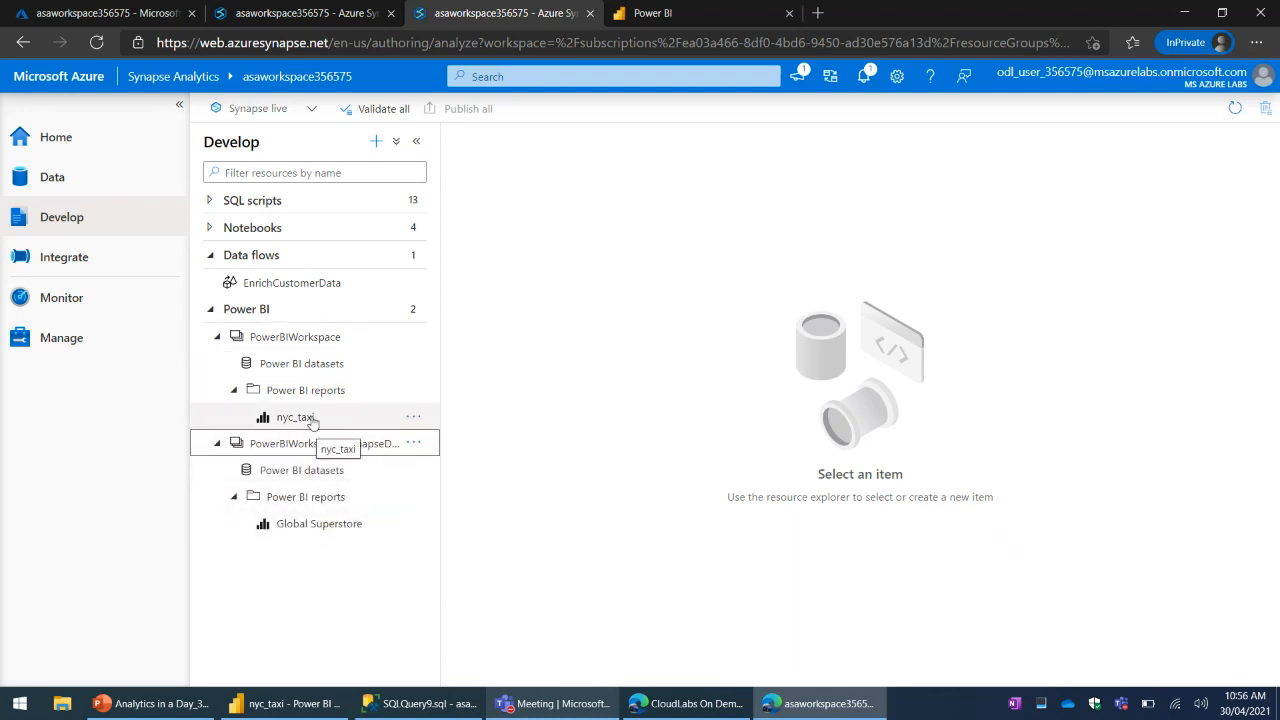
- Switch to the nyc_taxi report in Power BI Desktop and inspect its paymentType and tripDistance table visual
click(667, 15)
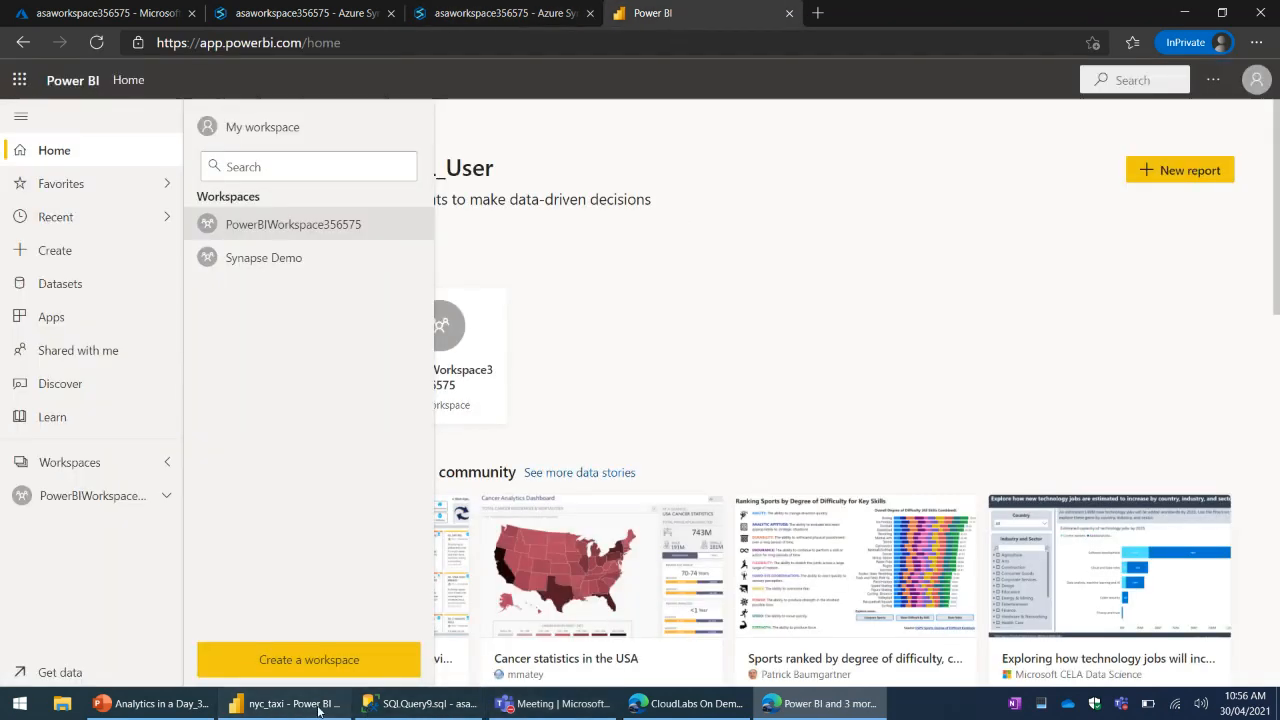
click(287, 703)
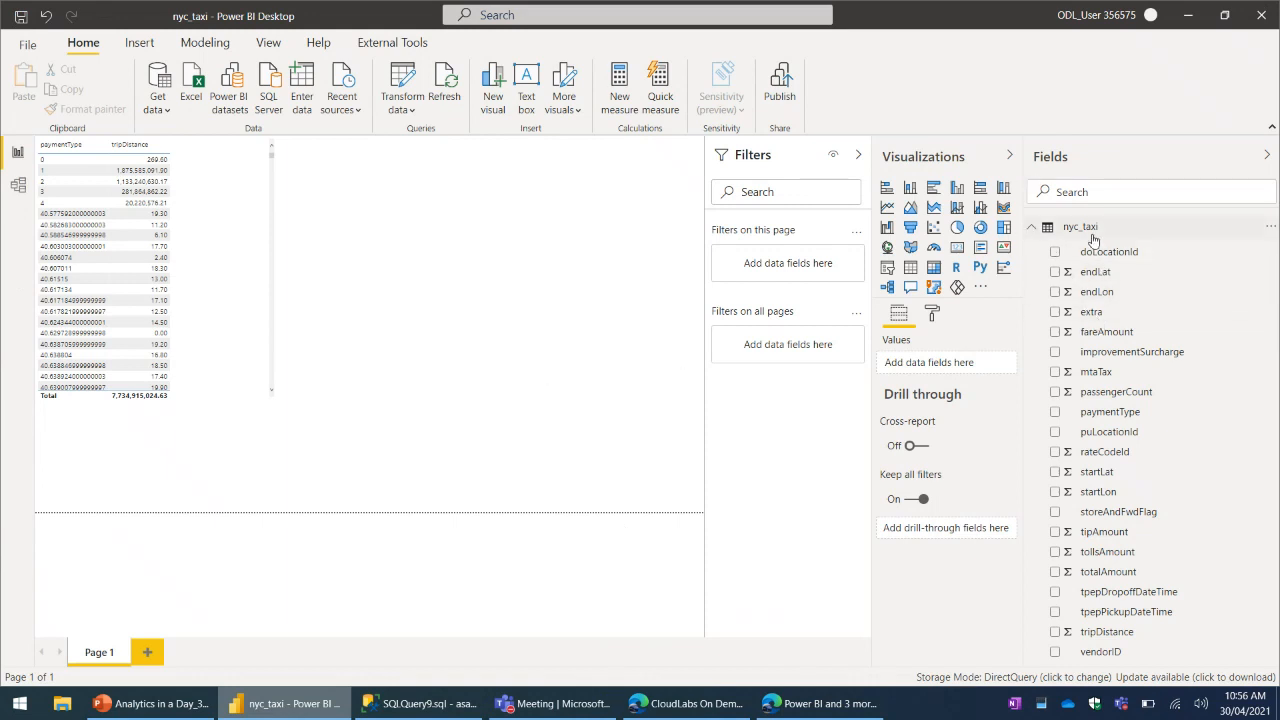
click(418, 424)
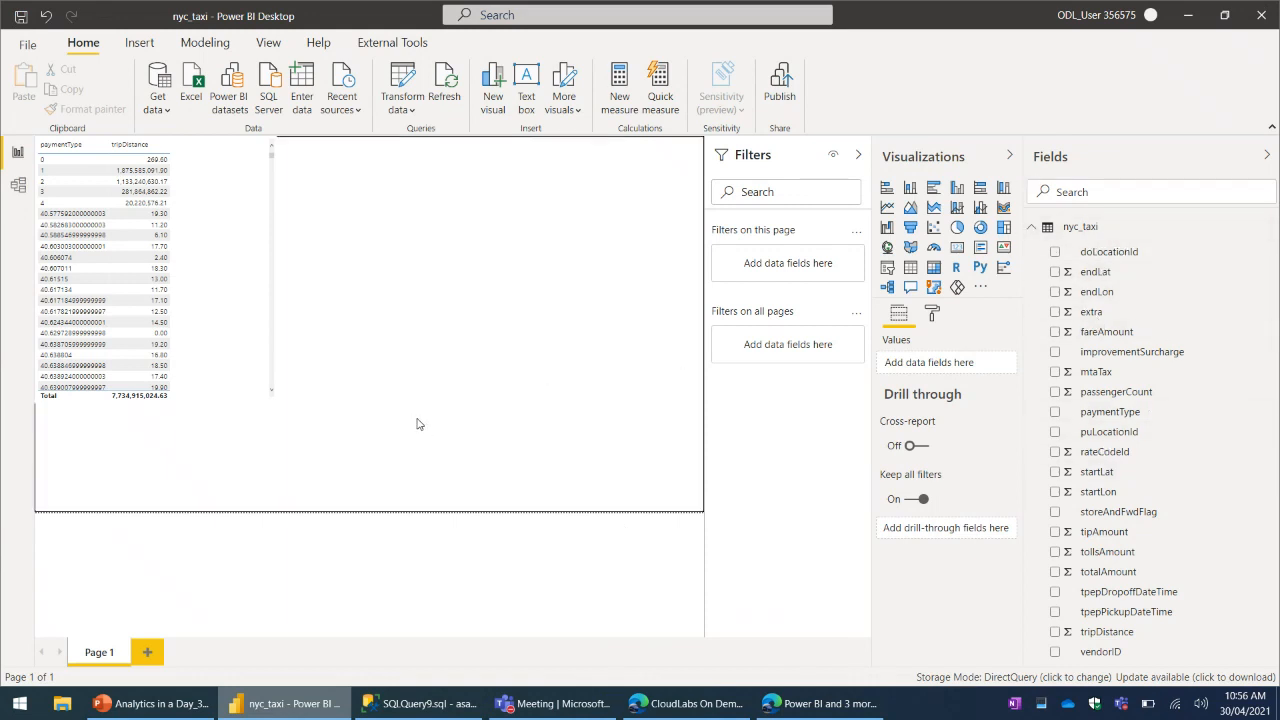
mouse_move(275, 416)
click(232, 317)
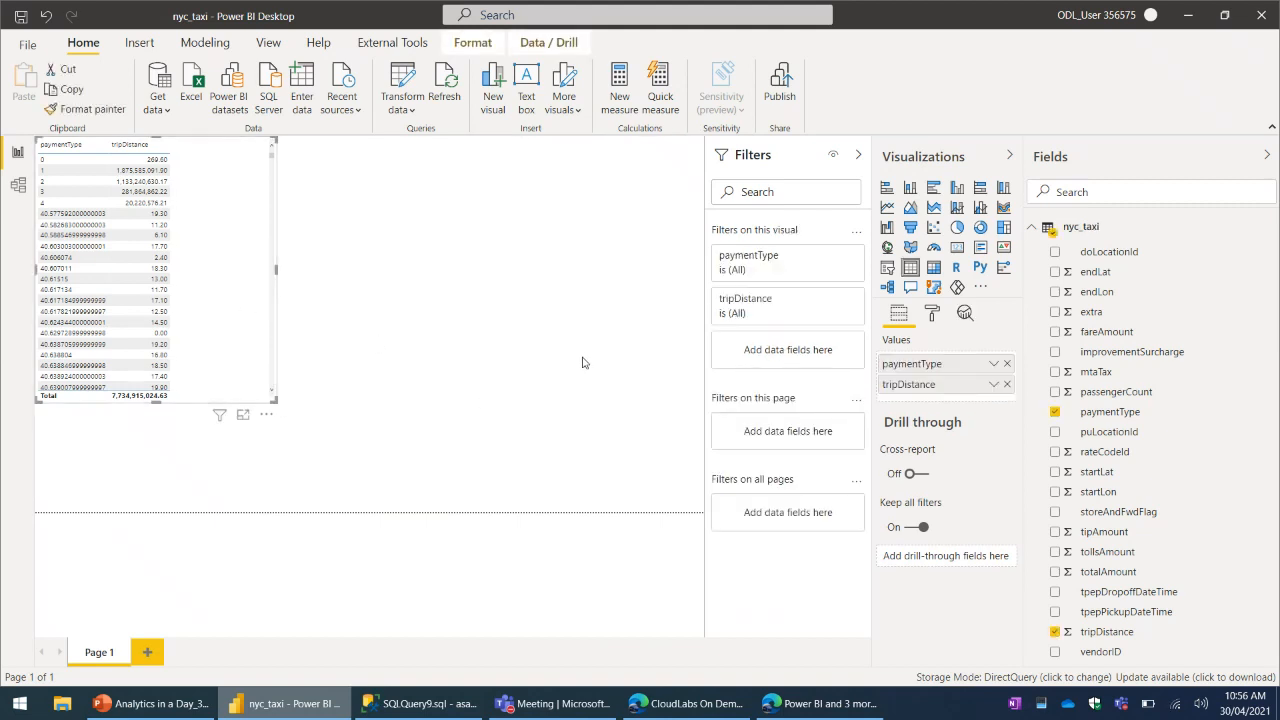
click(367, 306)
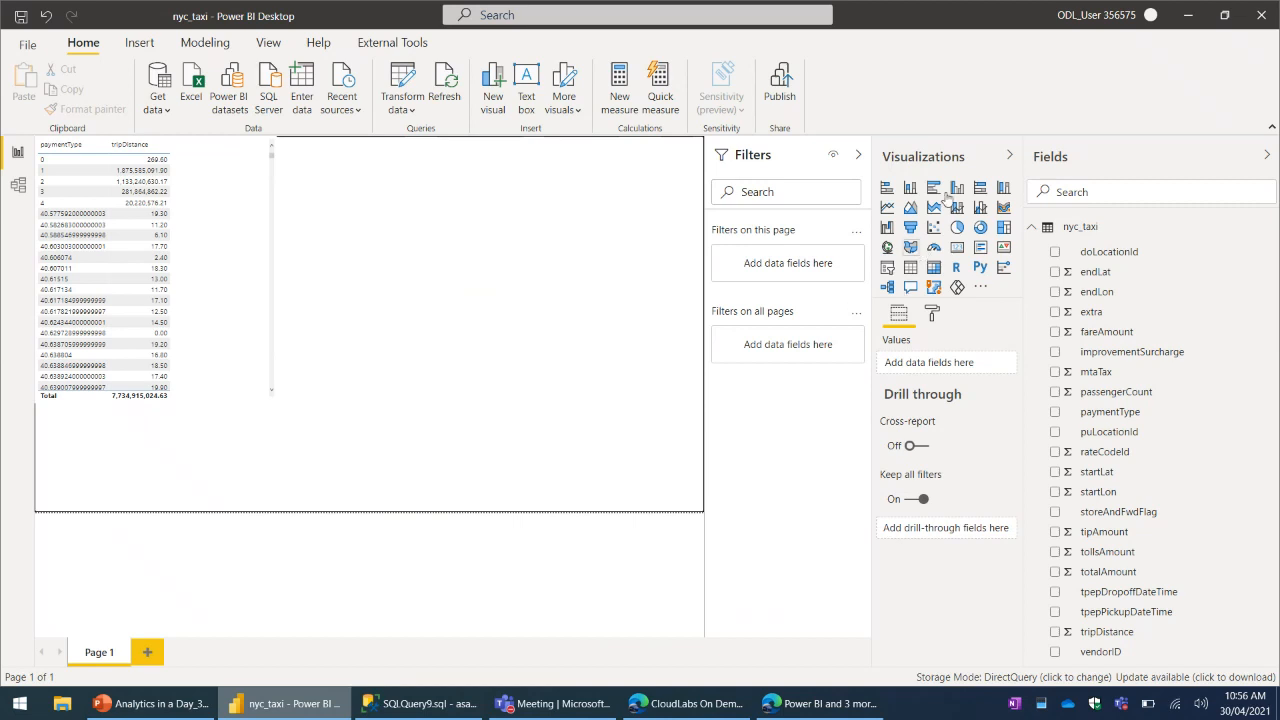
- Search the report page's formatting options for "text" and for "size"
click(934, 313)
text(te)
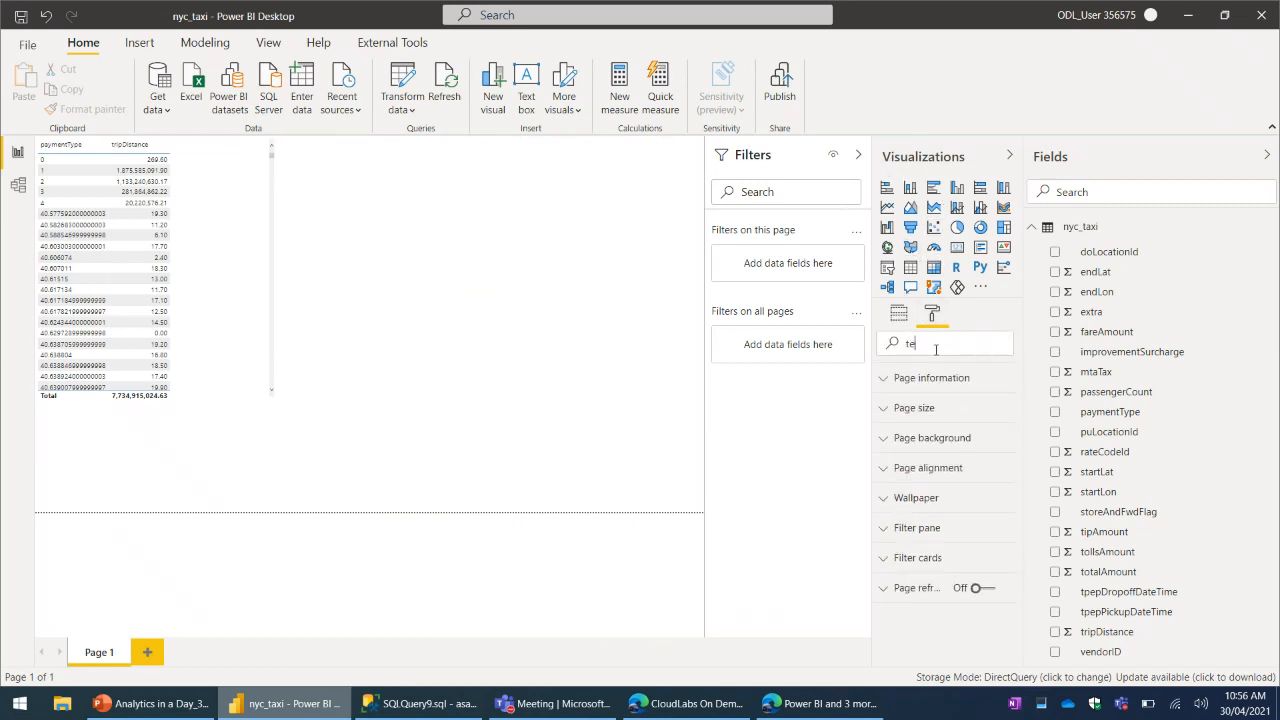
text(xt)
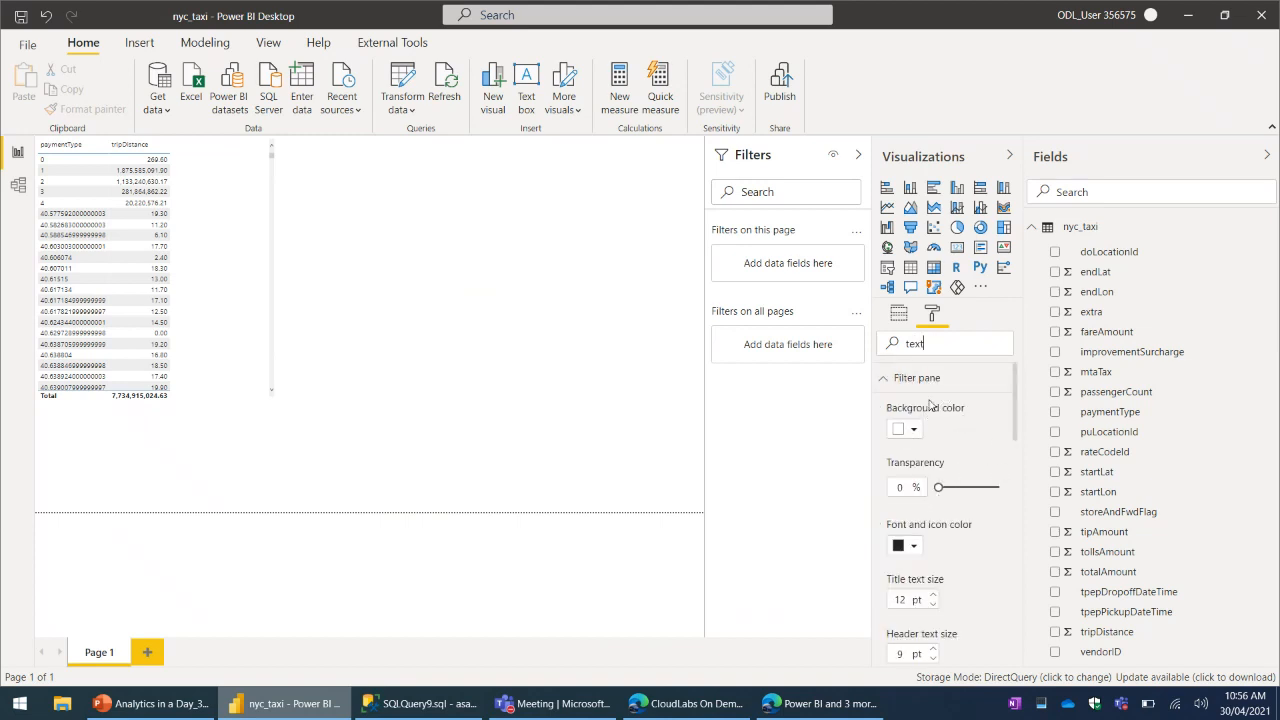
scroll(950, 475, down, 1)
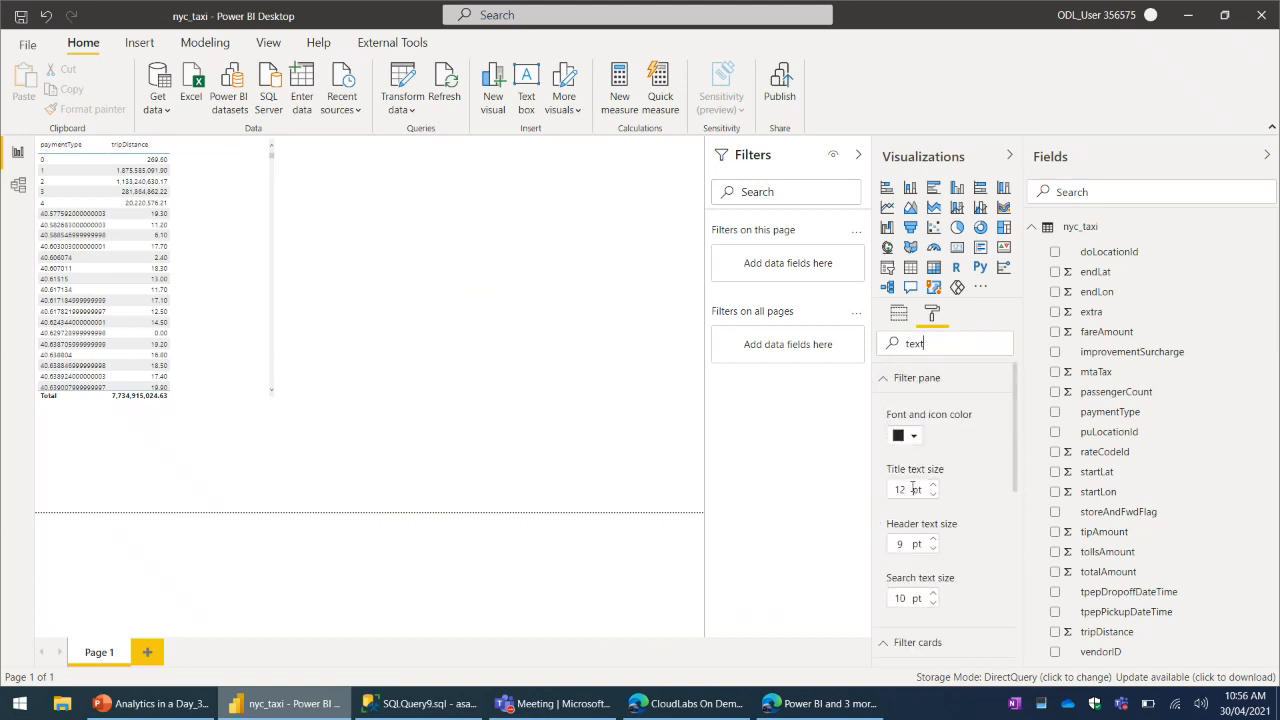
key(ctrl+a)
text(sie)
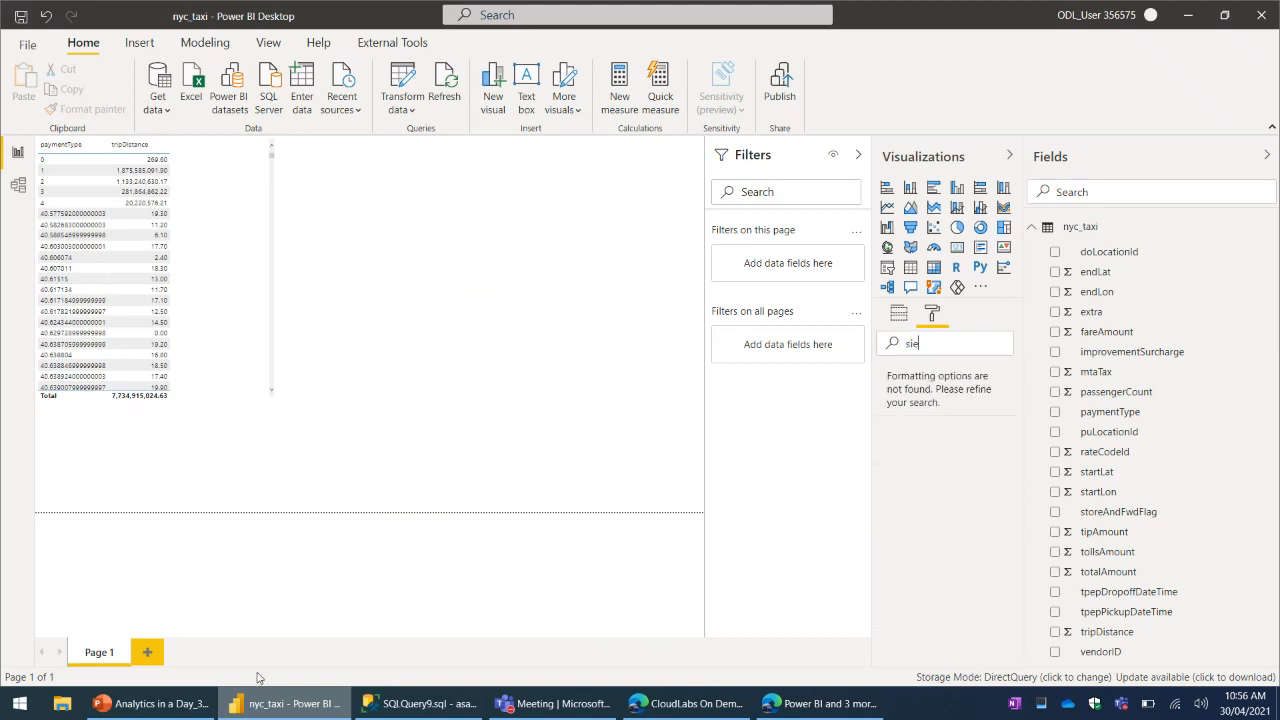
text(ze)
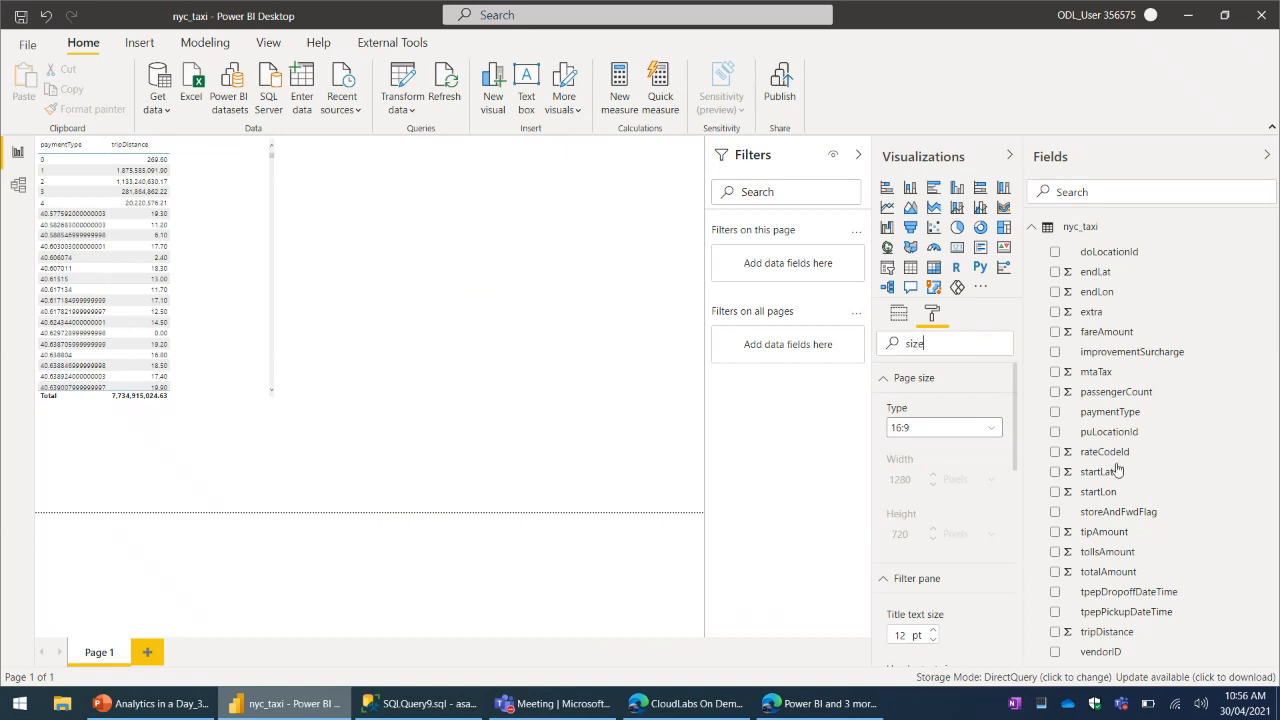
- Collapse the Filters pane and raise the text size of the available filter cards to 14 pt
click(778, 157)
scroll(952, 543, down, 3)
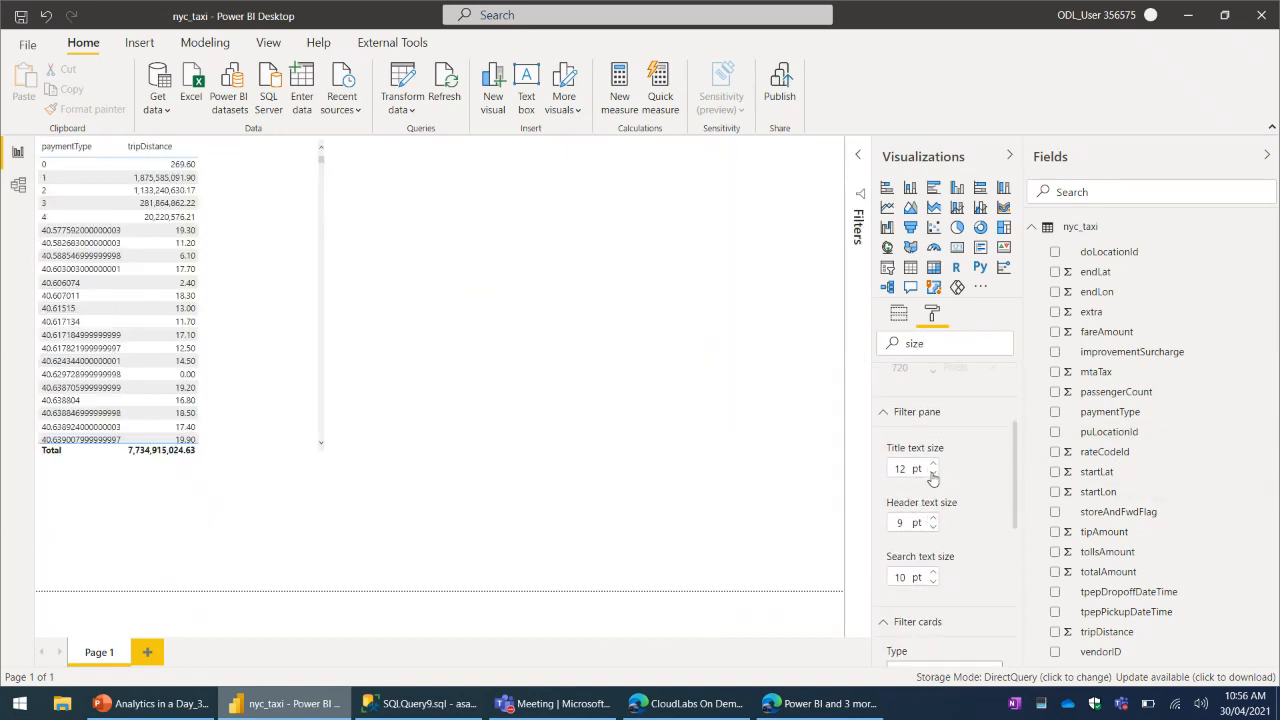
scroll(958, 549, down, 3)
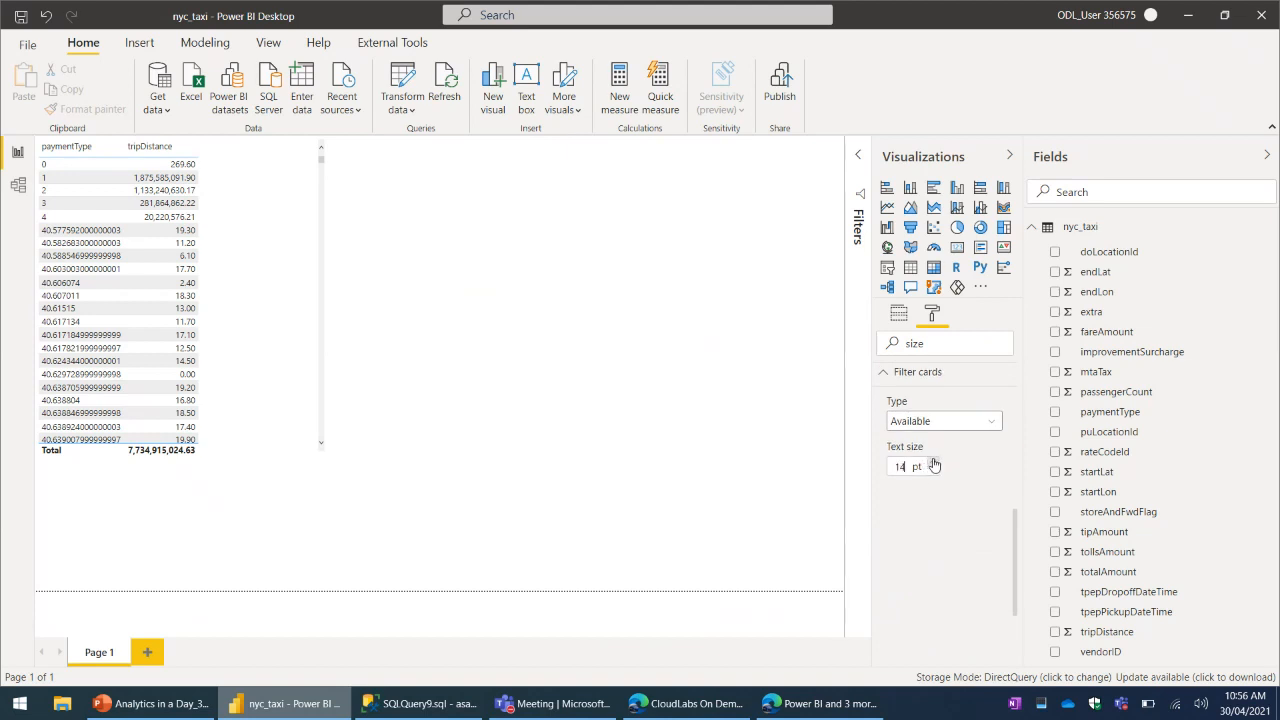
click(933, 462)
- Try to enlarge the payment type and trip distance table by its corner, and undo the resulting move
drag(325, 452, 409, 505)
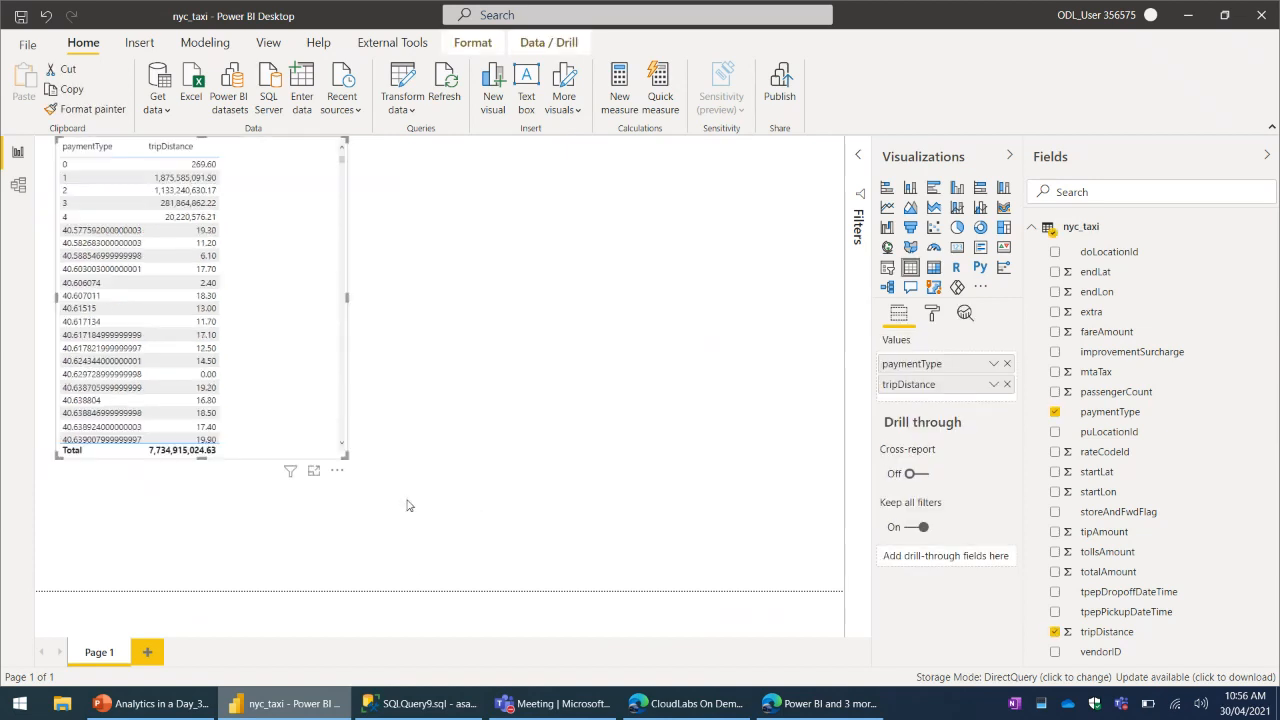
key(ctrl+z)
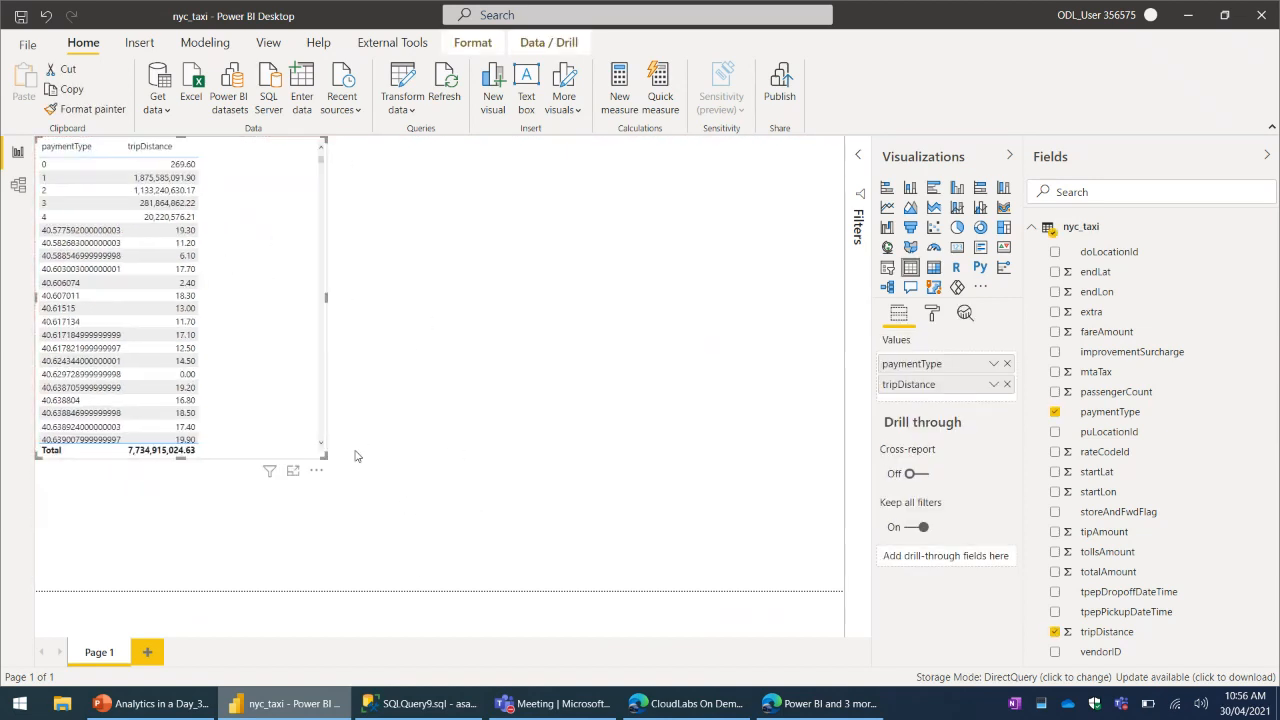
- Enlarge the payment type and trip distance table so it fills most of the report page's height
drag(505, 538, 620, 572)
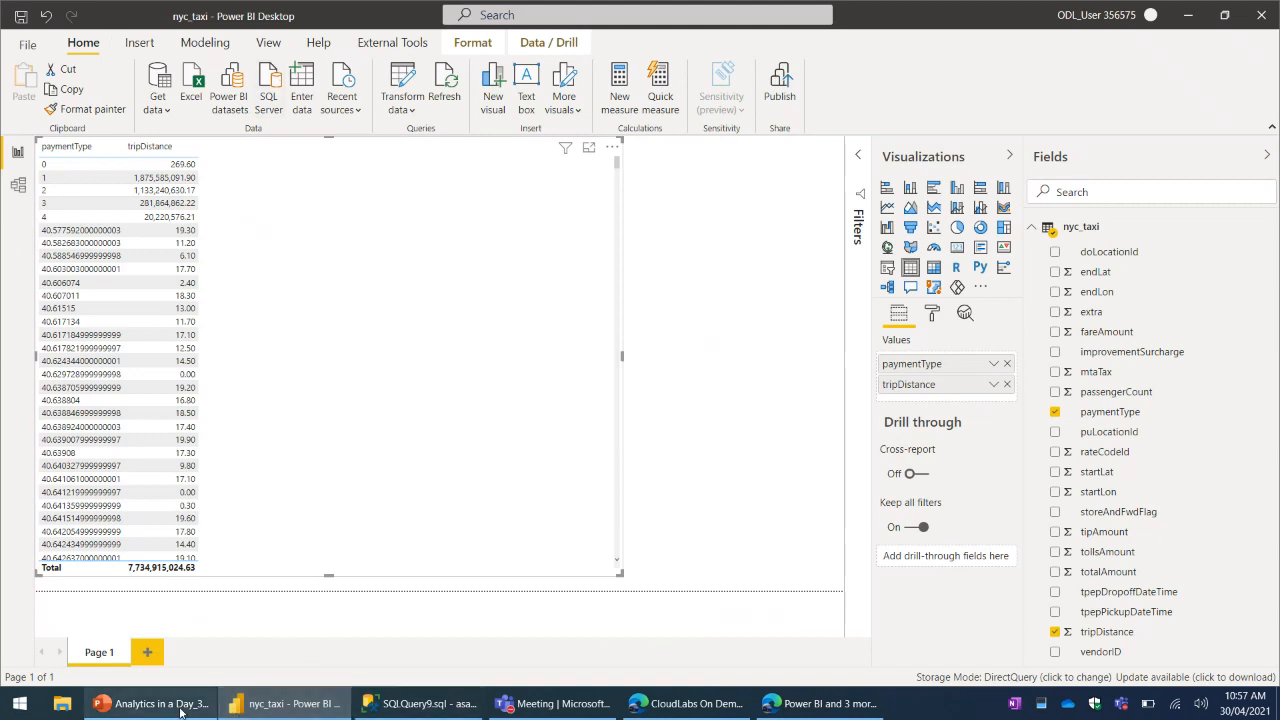
click(150, 704)
click(284, 704)
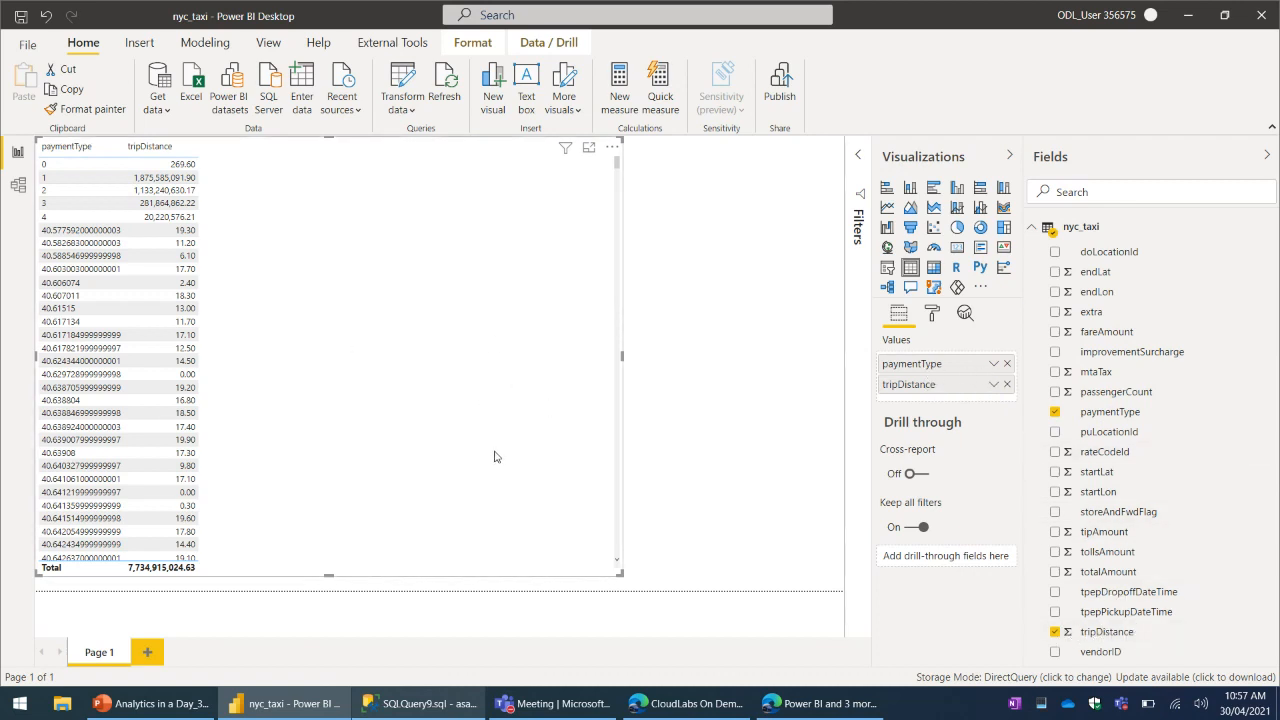
- Search the table's formatting options for "size" and increase the text size of its column headers
click(932, 316)
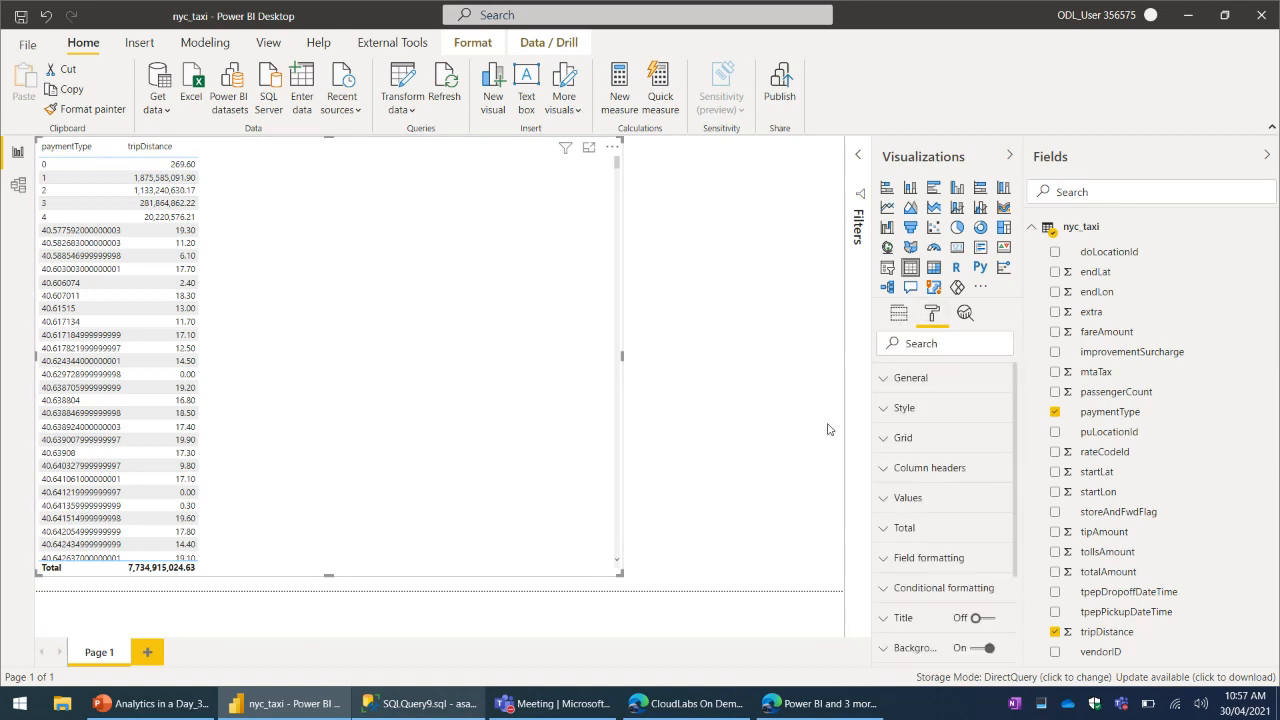
text(size)
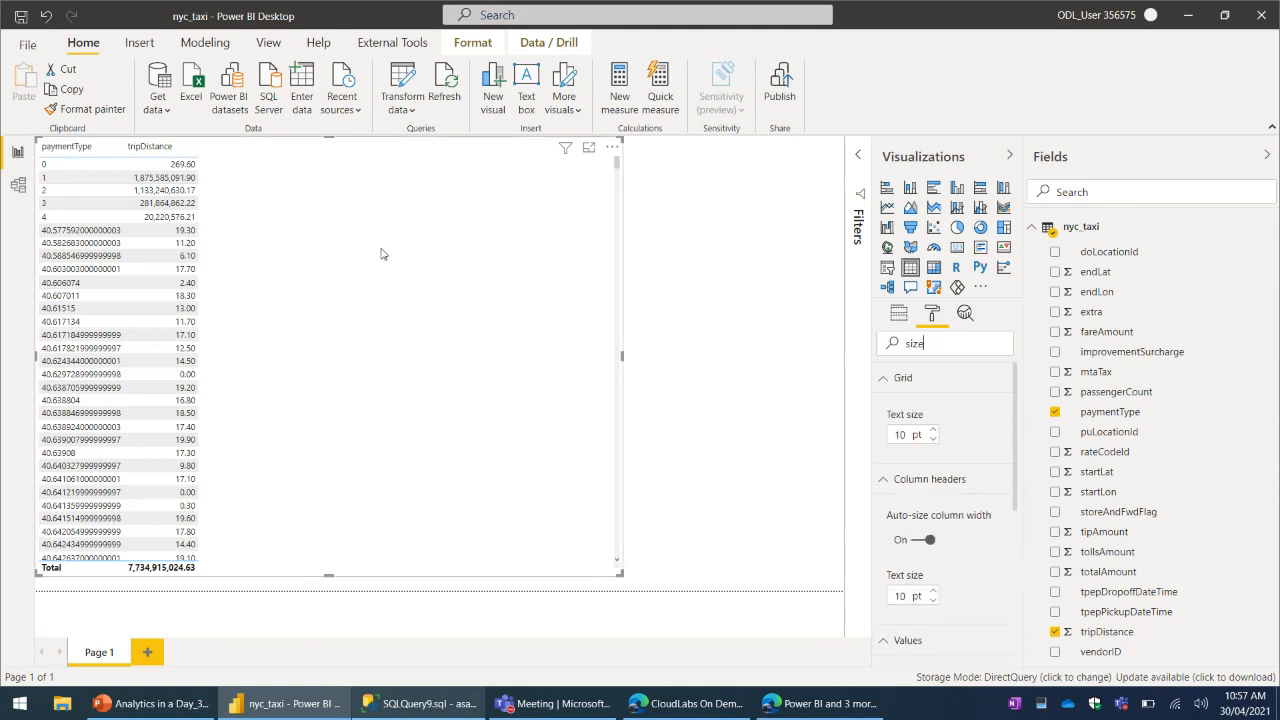
scroll(1017, 447, down, 8)
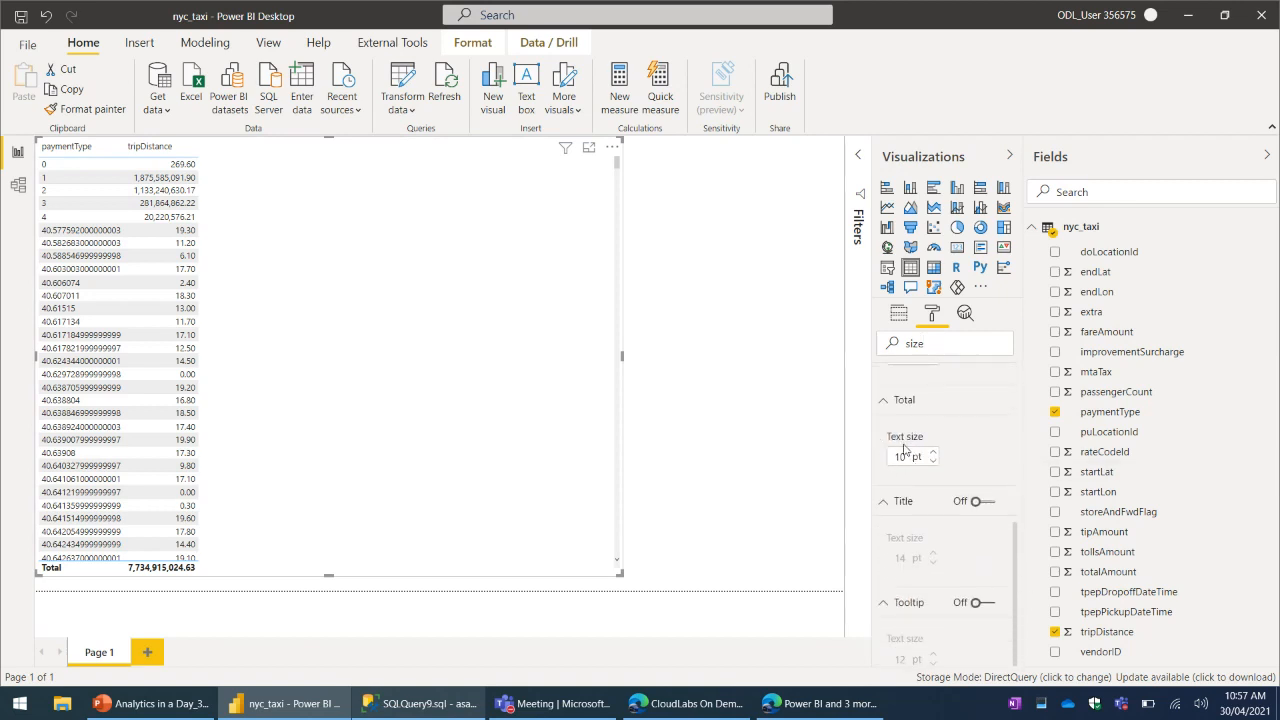
scroll(930, 440, up, 5)
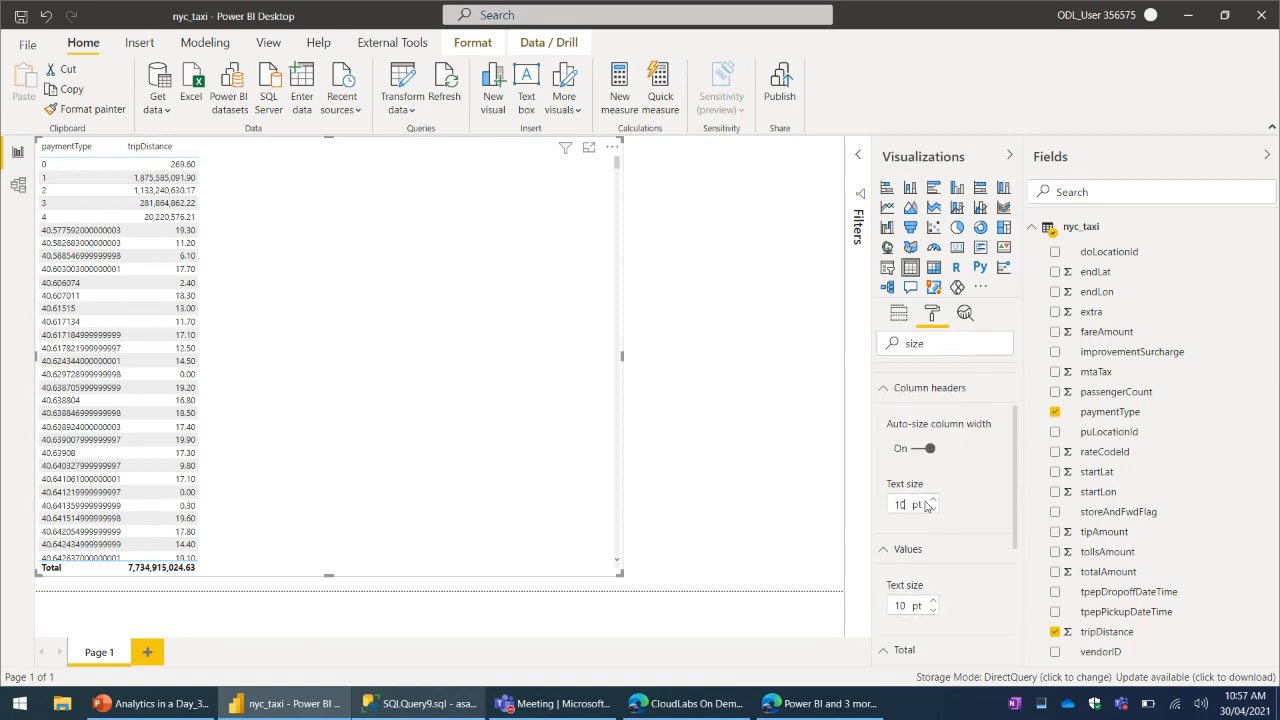
click(934, 499)
click(934, 499)
click(934, 499)
click(934, 499)
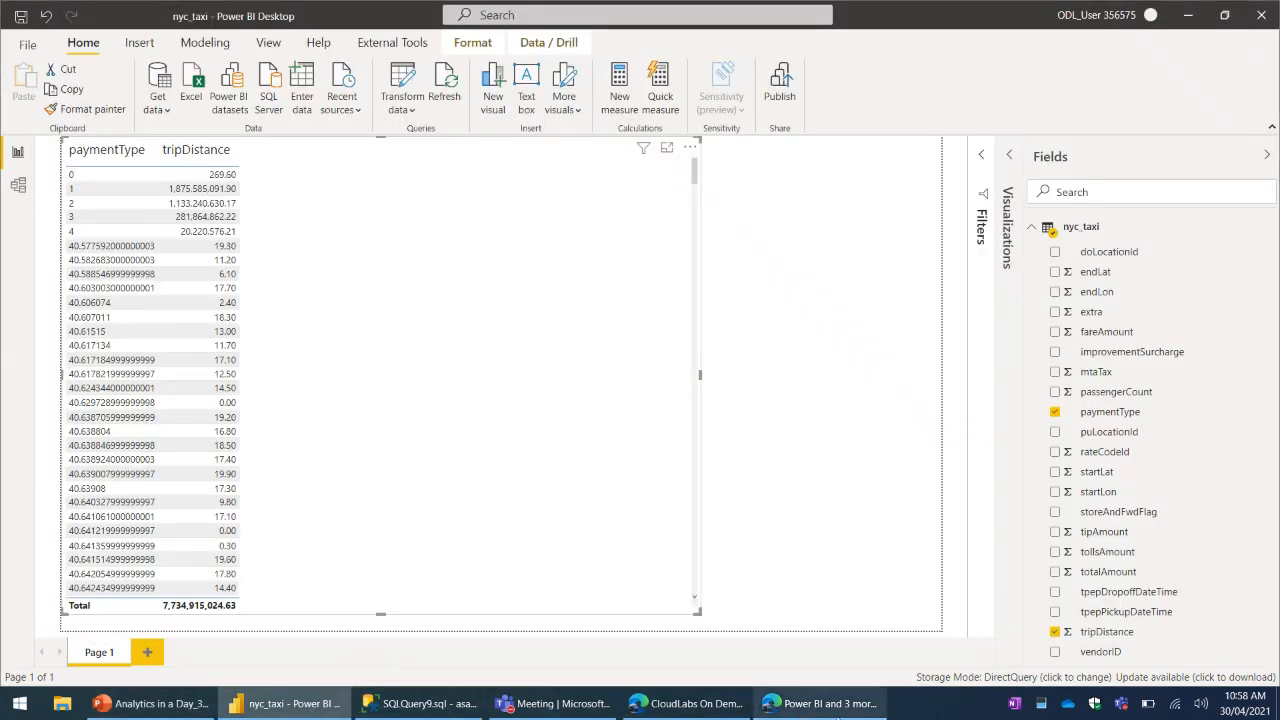
- Switch to the Power BI service and open the Synapse Demo workspace, followed by PowerBIWorkspace356575
click(848, 706)
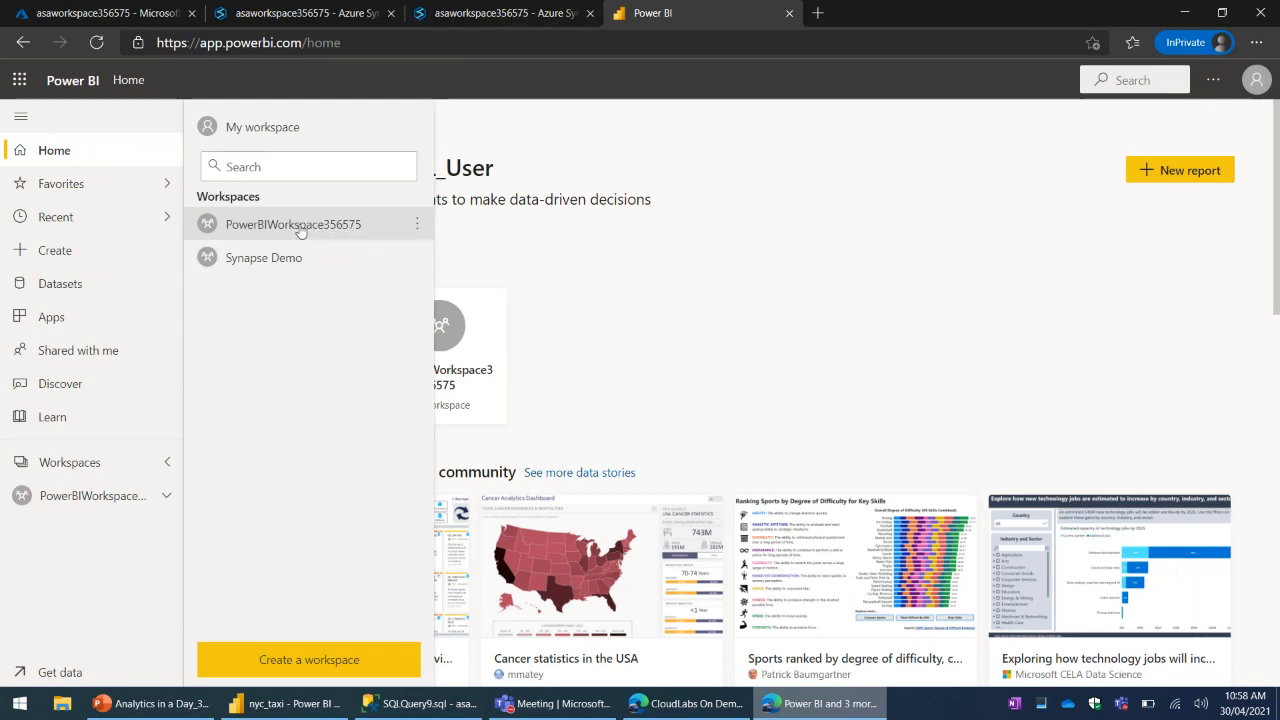
click(274, 260)
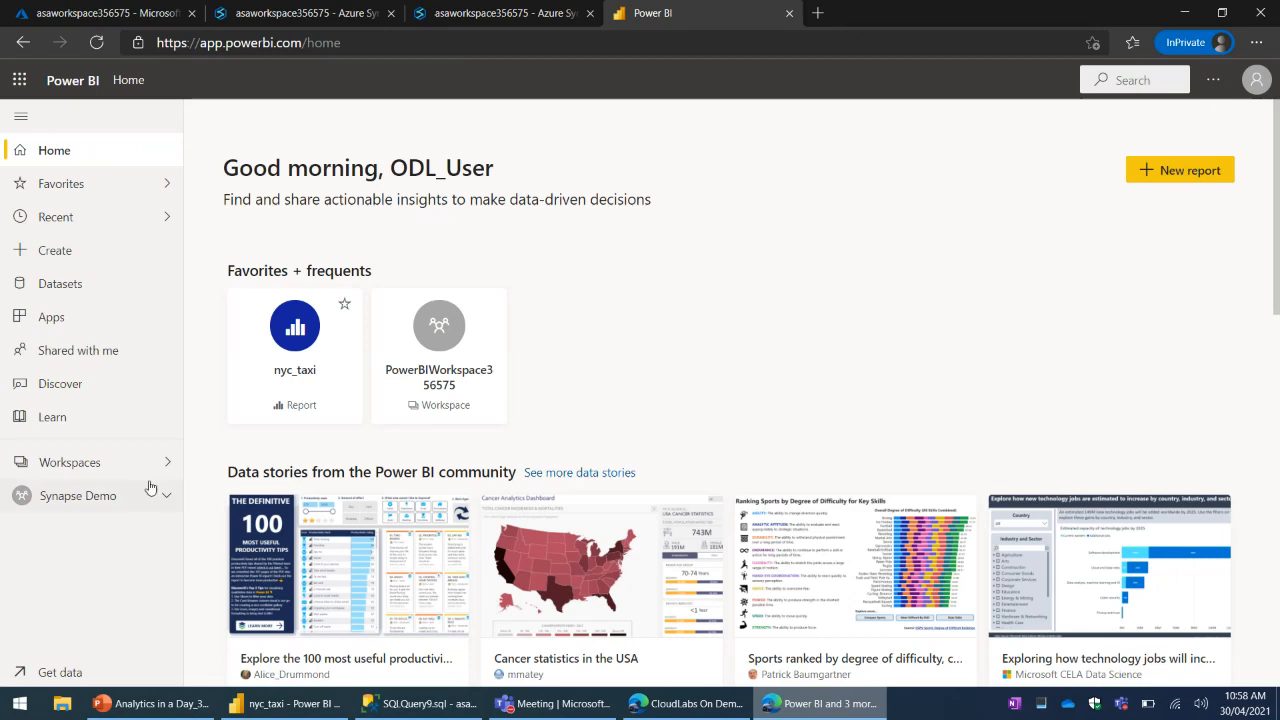
click(94, 466)
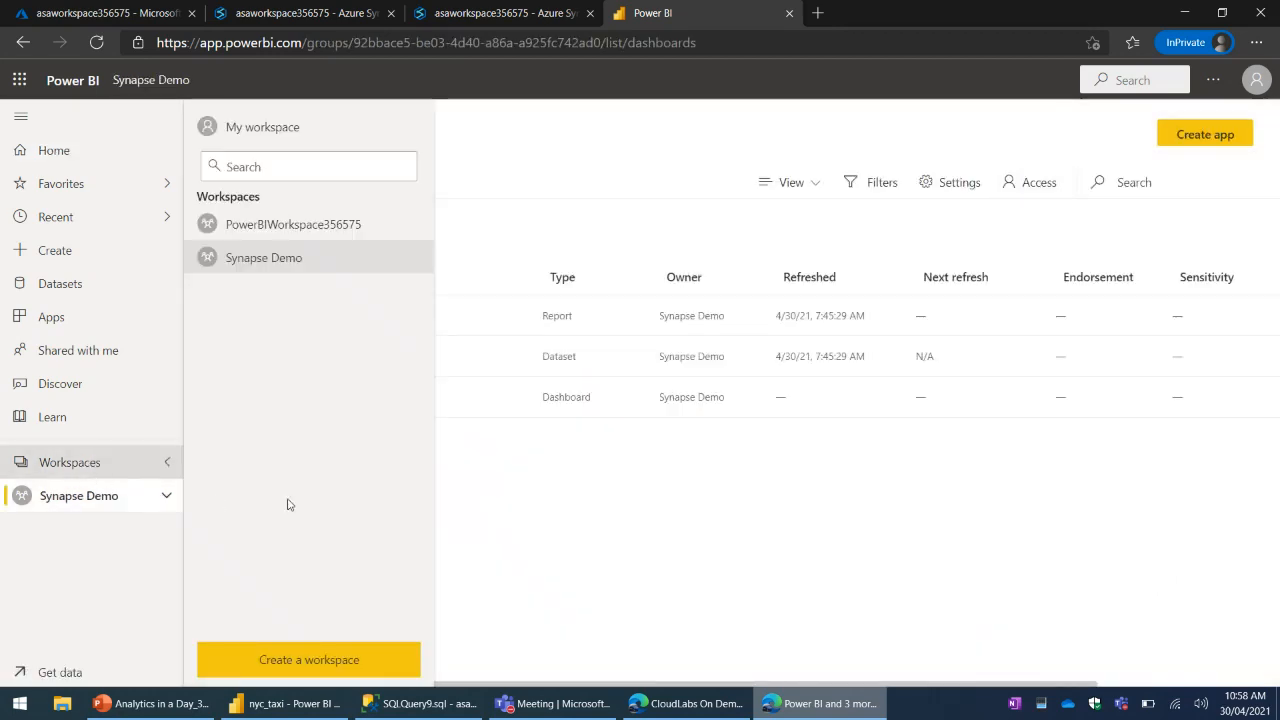
click(286, 228)
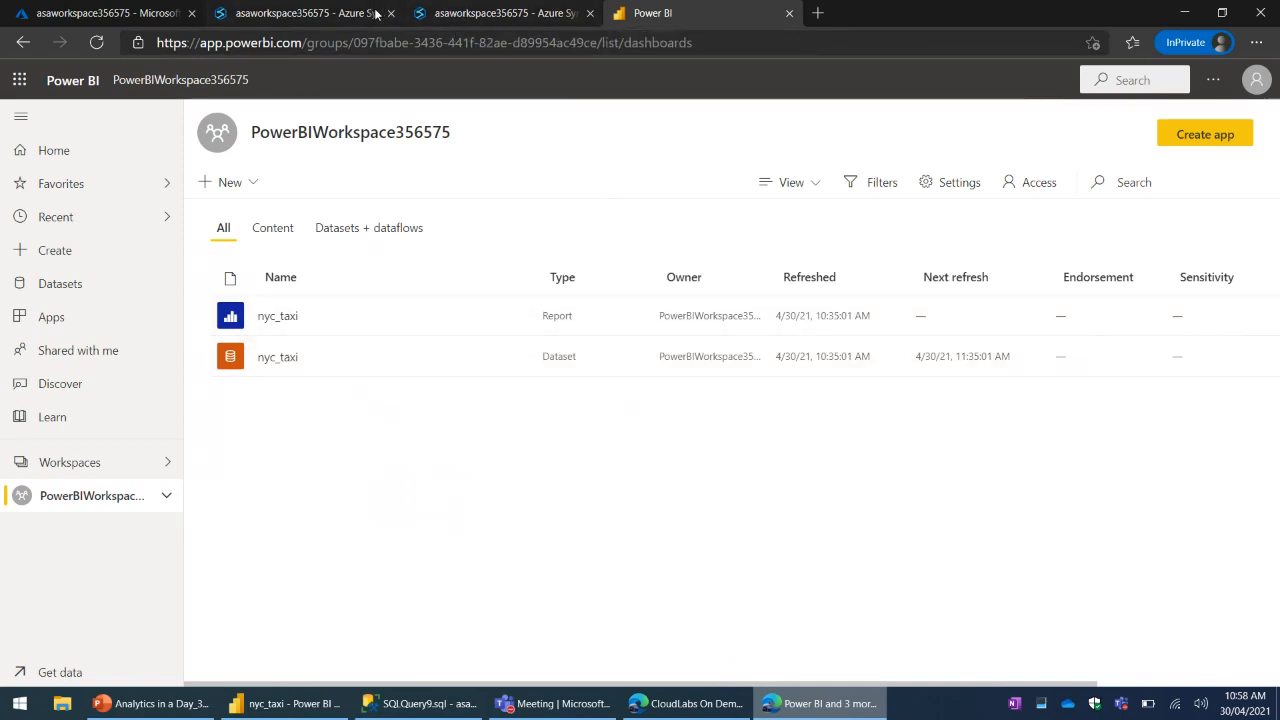
- Switch to Synapse Studio and open the nyc_taxi report from PowerBIWorkspace in the Develop hub
click(490, 14)
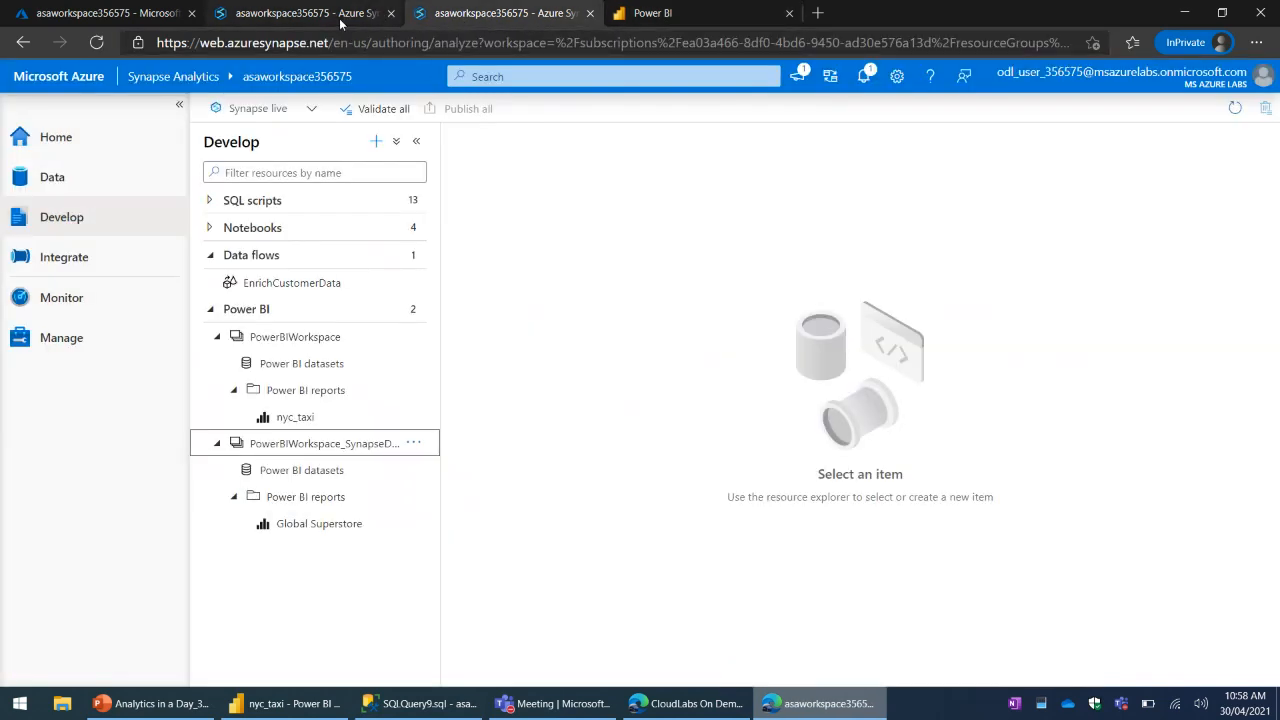
click(339, 18)
click(486, 16)
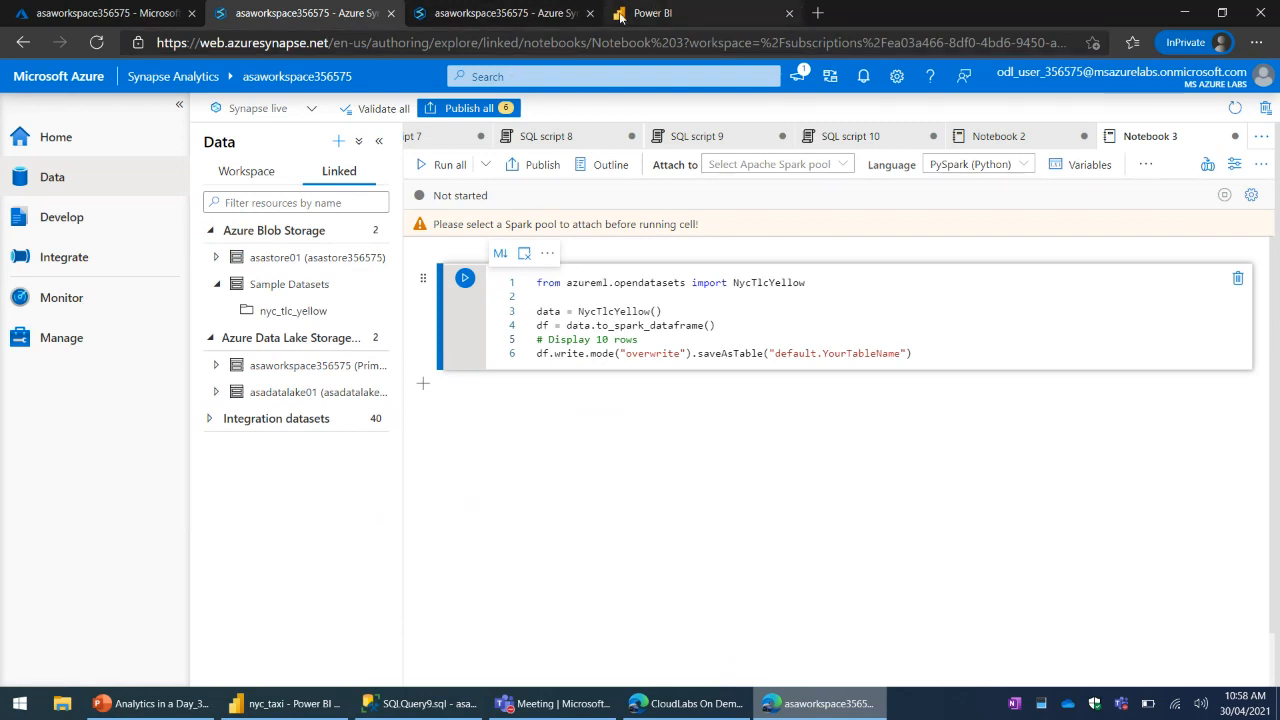
click(300, 417)
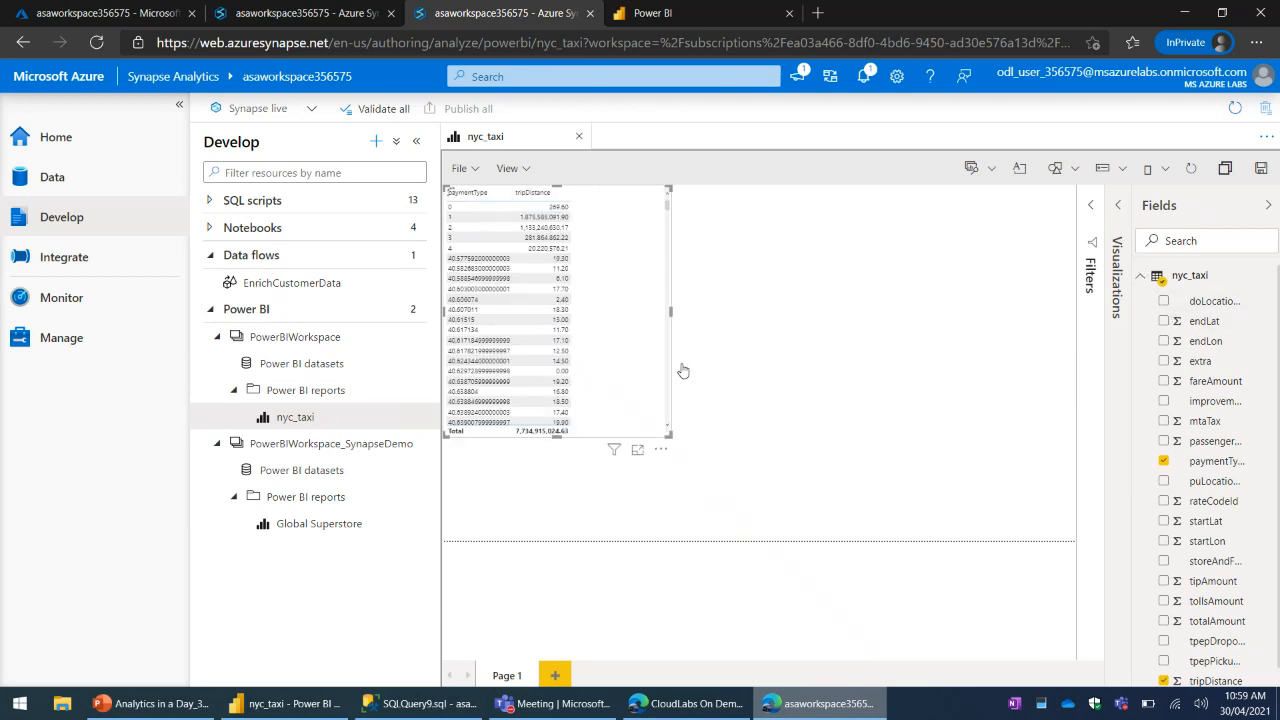
- Expand the Visualizations pane of the embedded report and remove paymentType from the table, keeping only tripDistance
click(1138, 318)
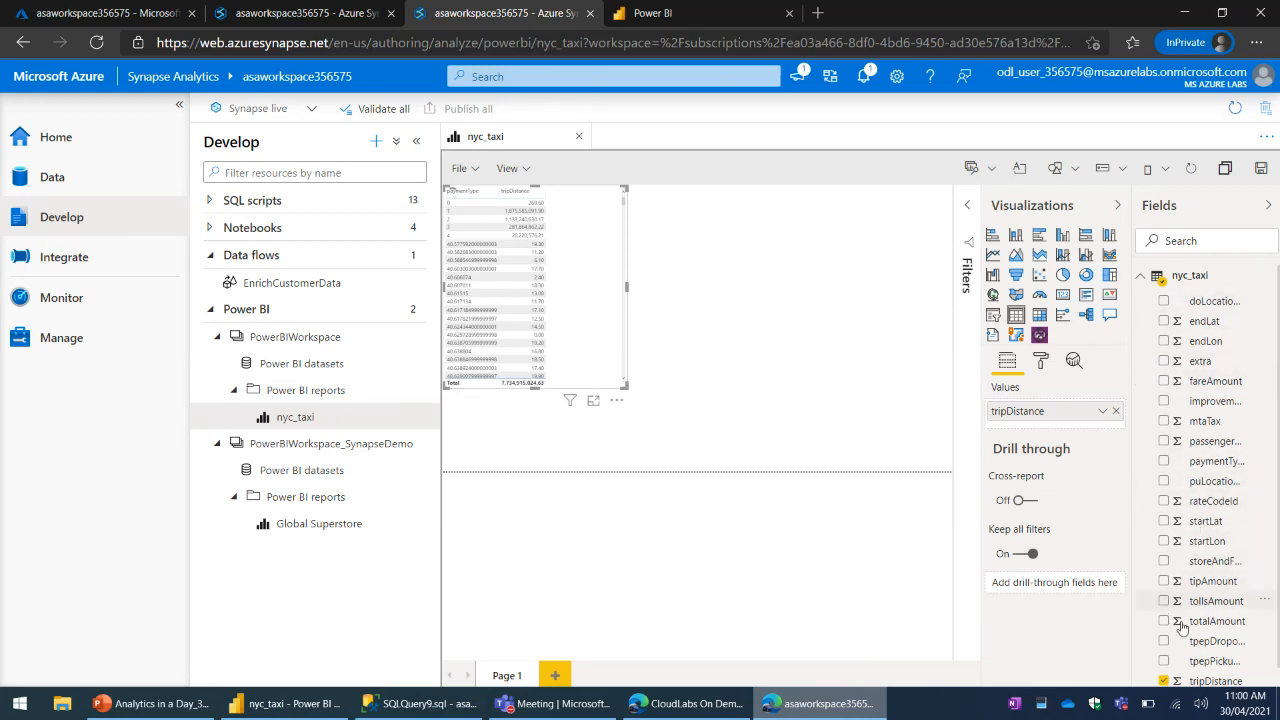
scroll(1193, 593, down, 1)
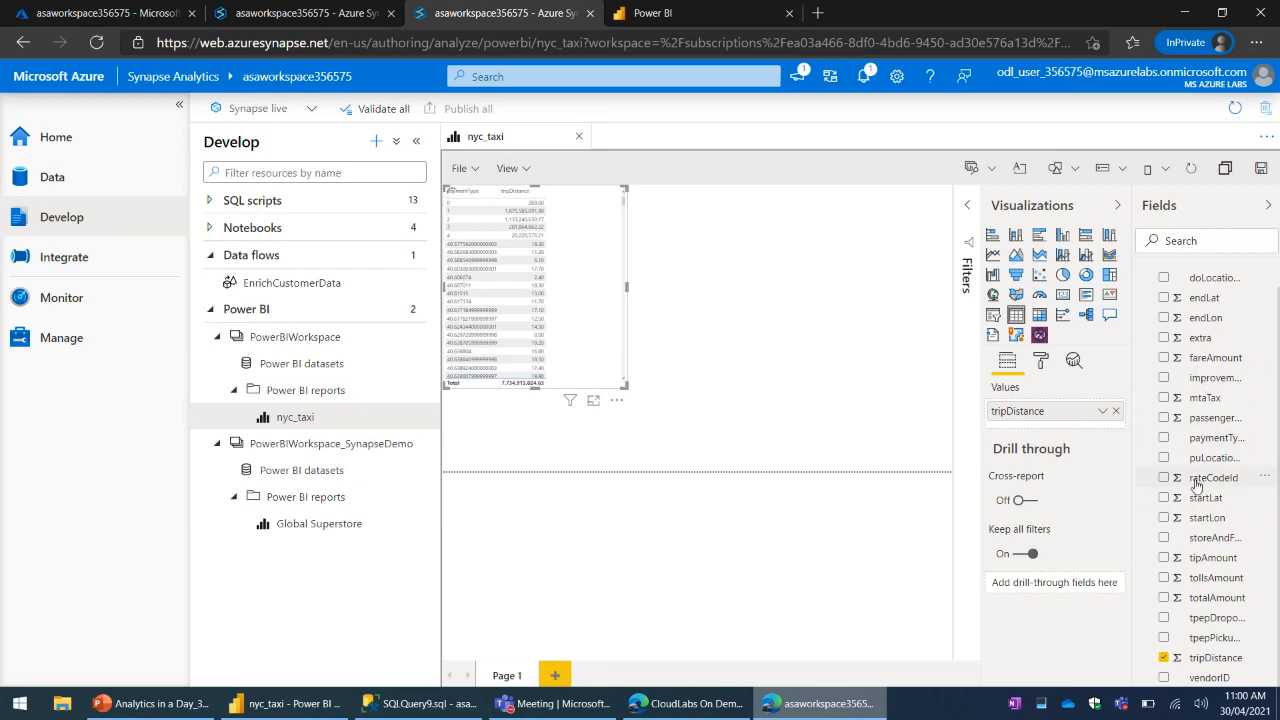
scroll(1197, 458, up, 1)
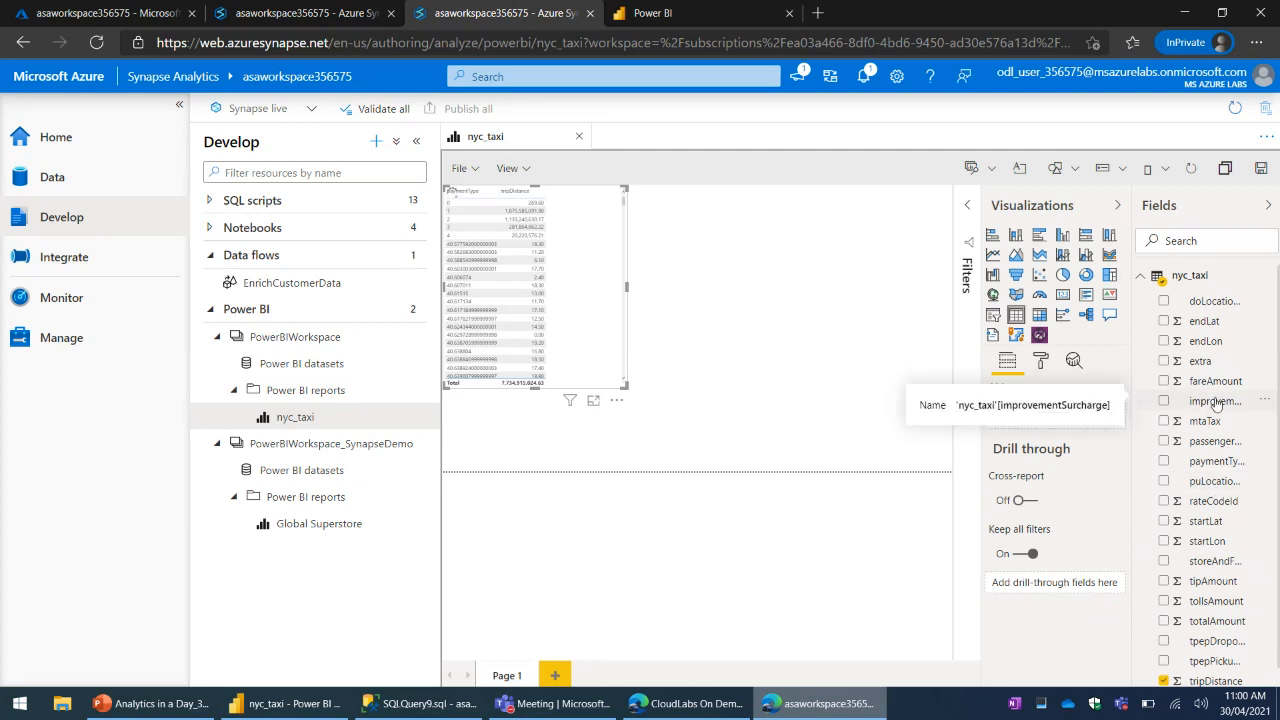
click(845, 440)
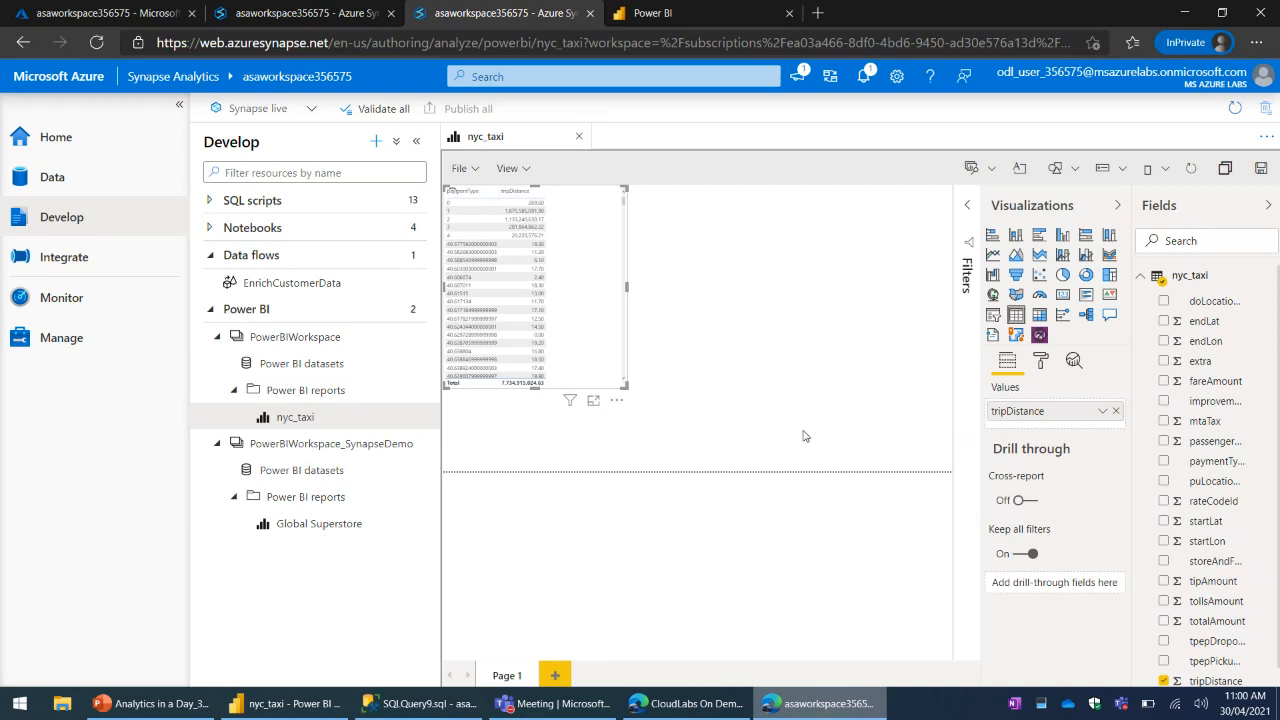
click(290, 704)
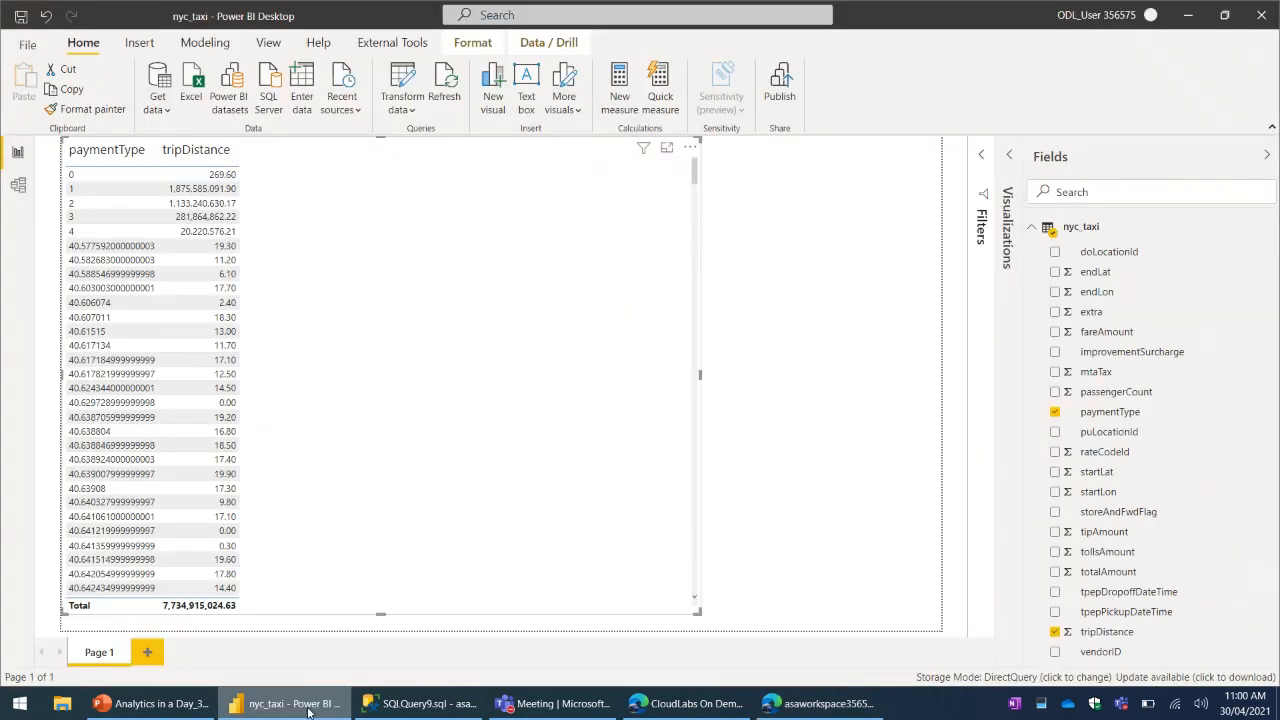
click(308, 710)
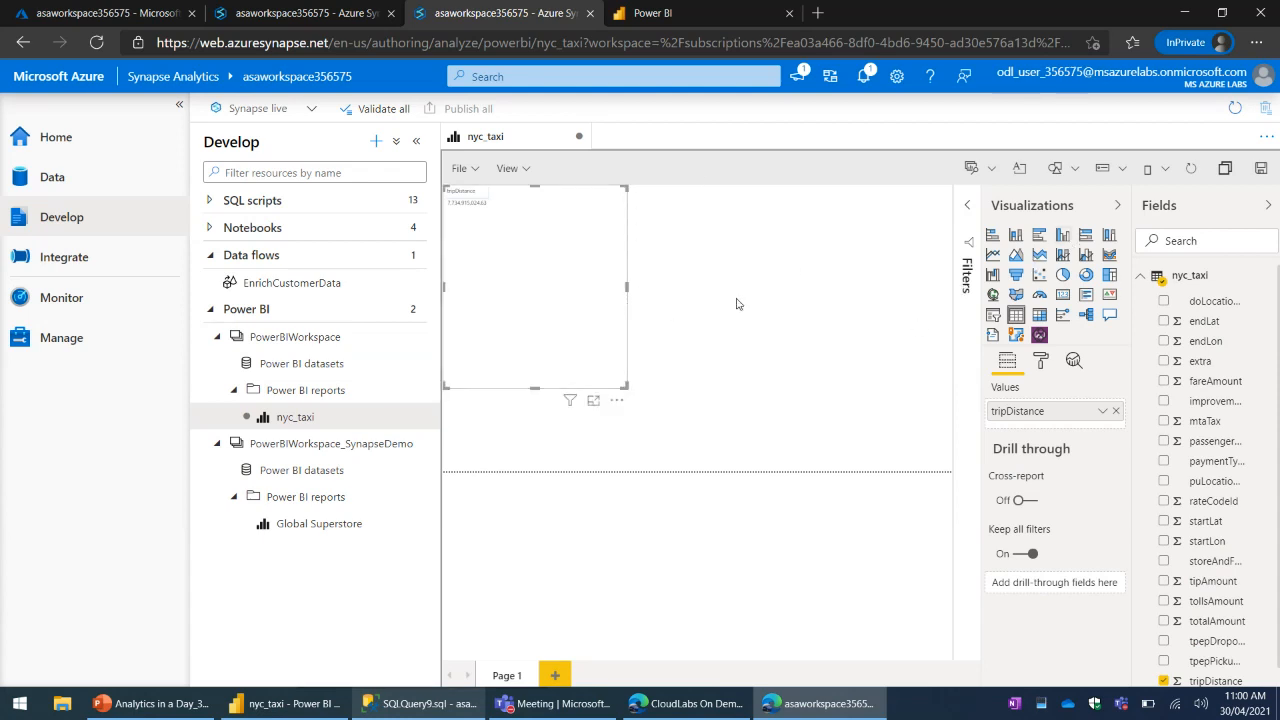
- Add vendorID to the table's values above tripDistance, and collapse the Fields and Visualizations panes
key(ctrl+plus)
key(ctrl+plus)
key(ctrl+plus)
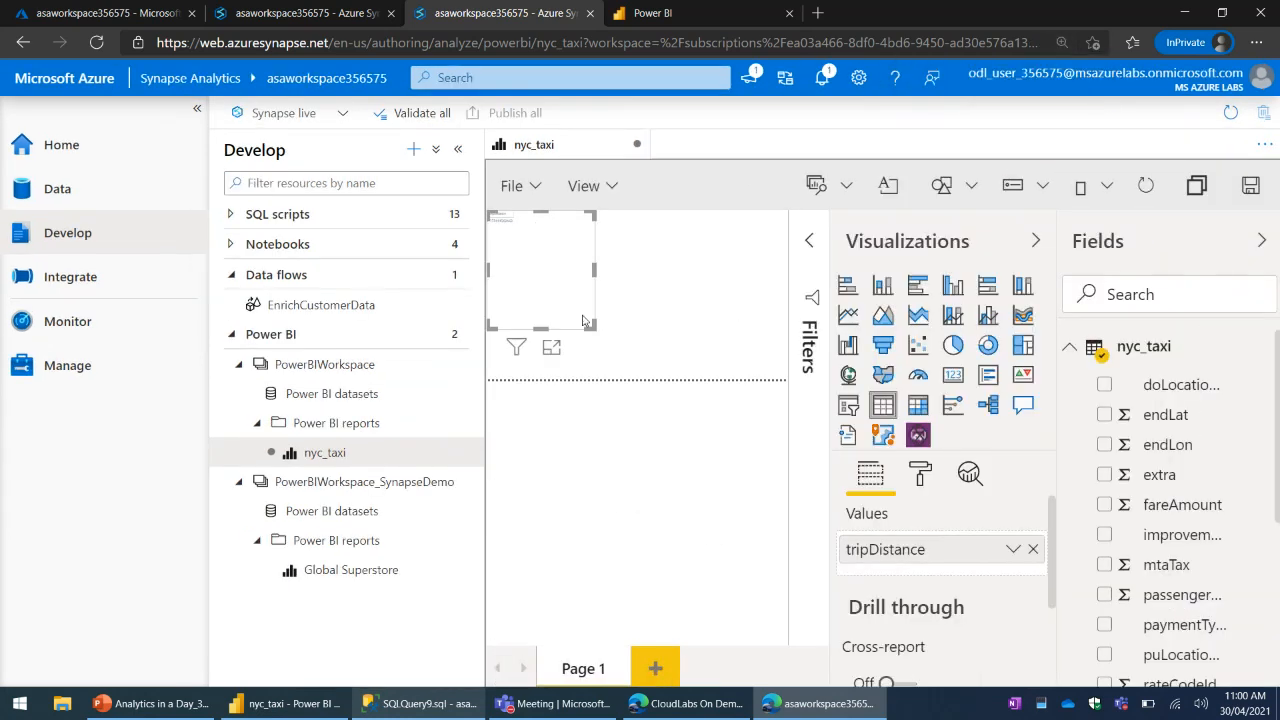
key(ctrl+plus)
key(ctrl+plus)
key(ctrl+plus)
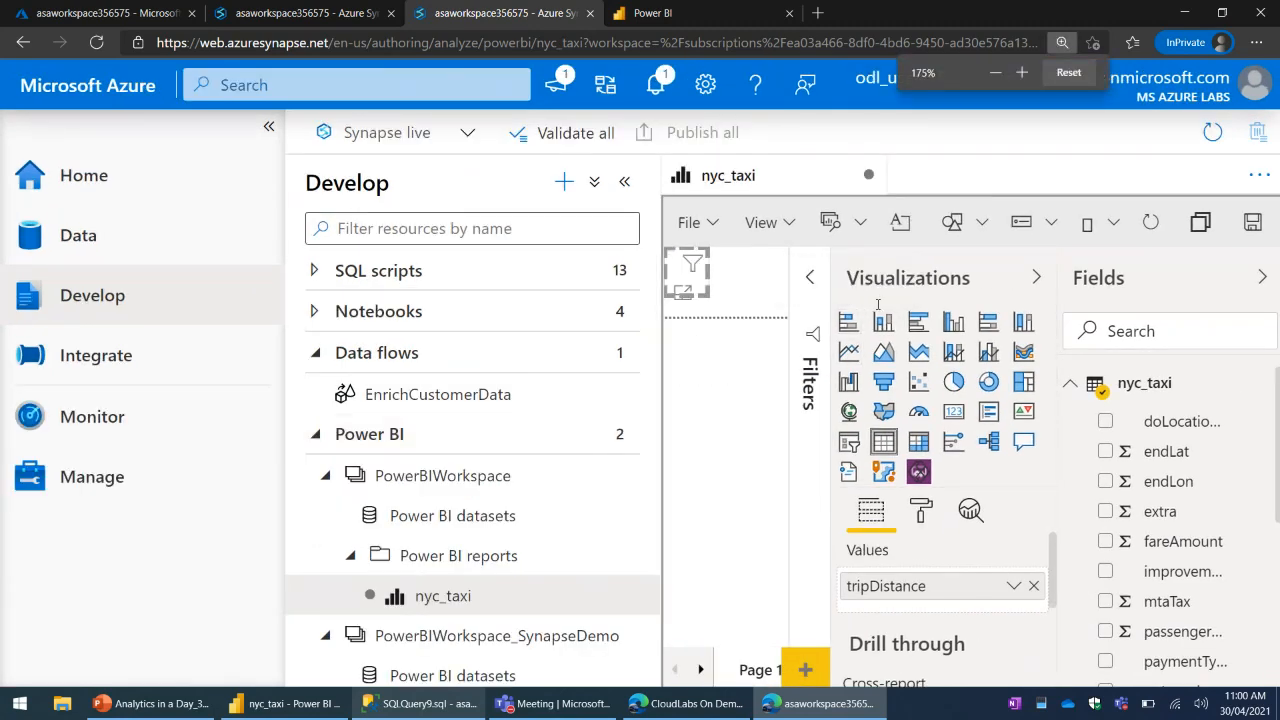
key(ctrl+minus)
key(ctrl+minus)
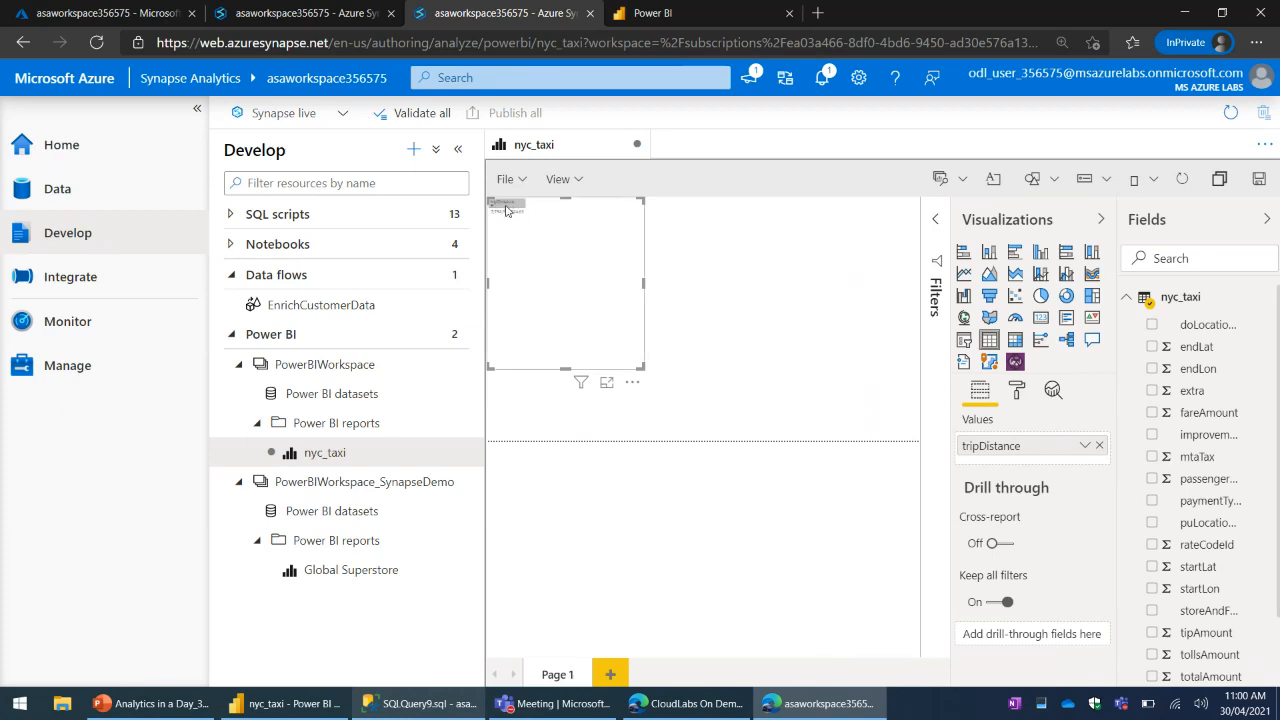
mouse_move(508, 215)
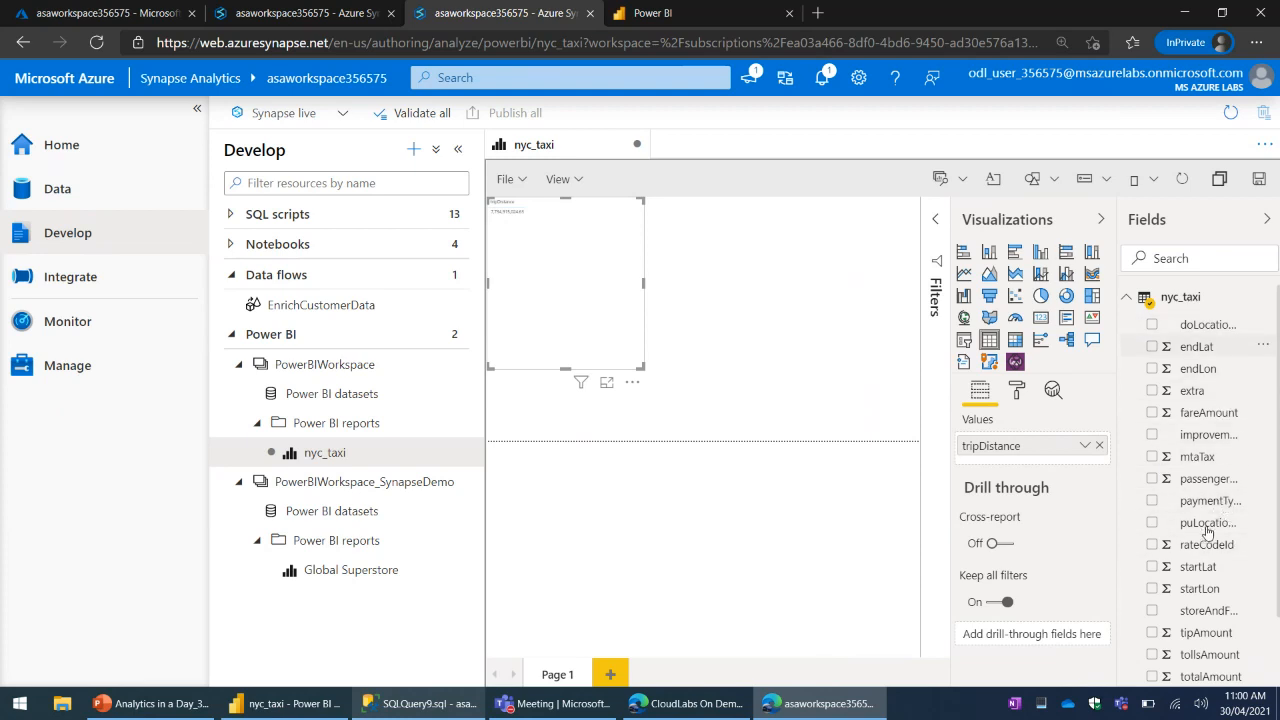
scroll(1207, 532, down, 2)
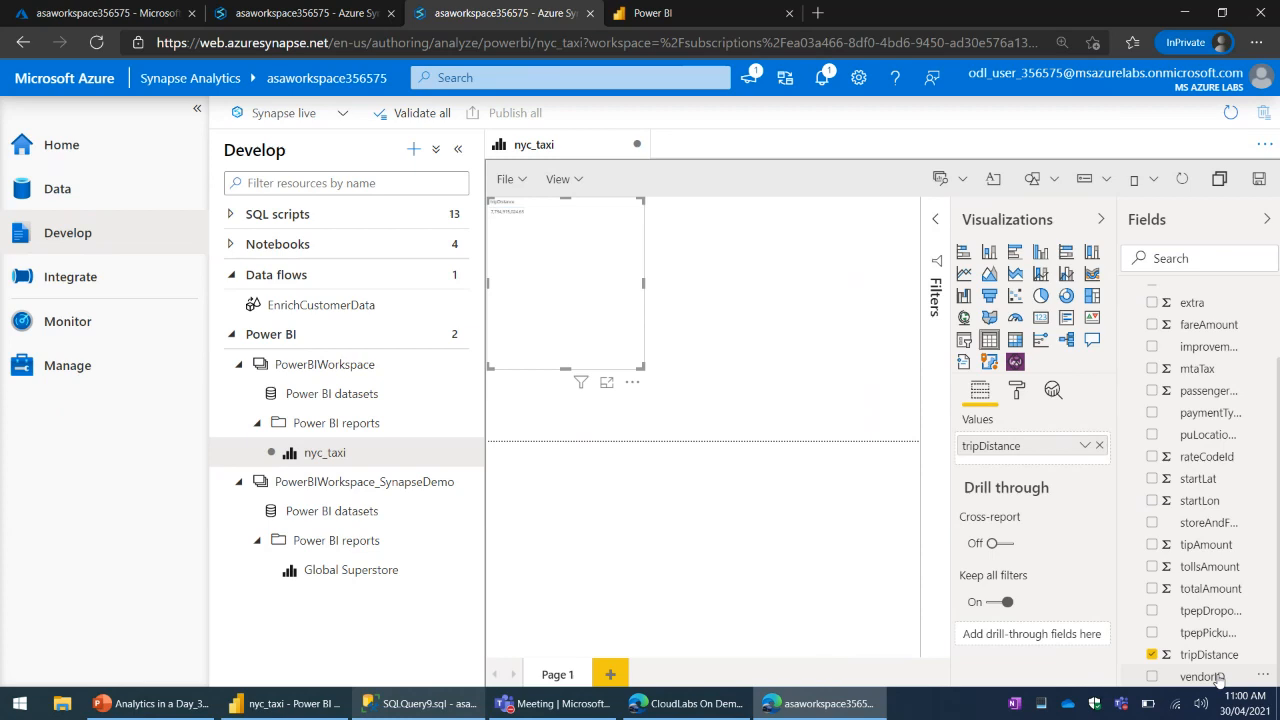
drag(1218, 679, 1010, 446)
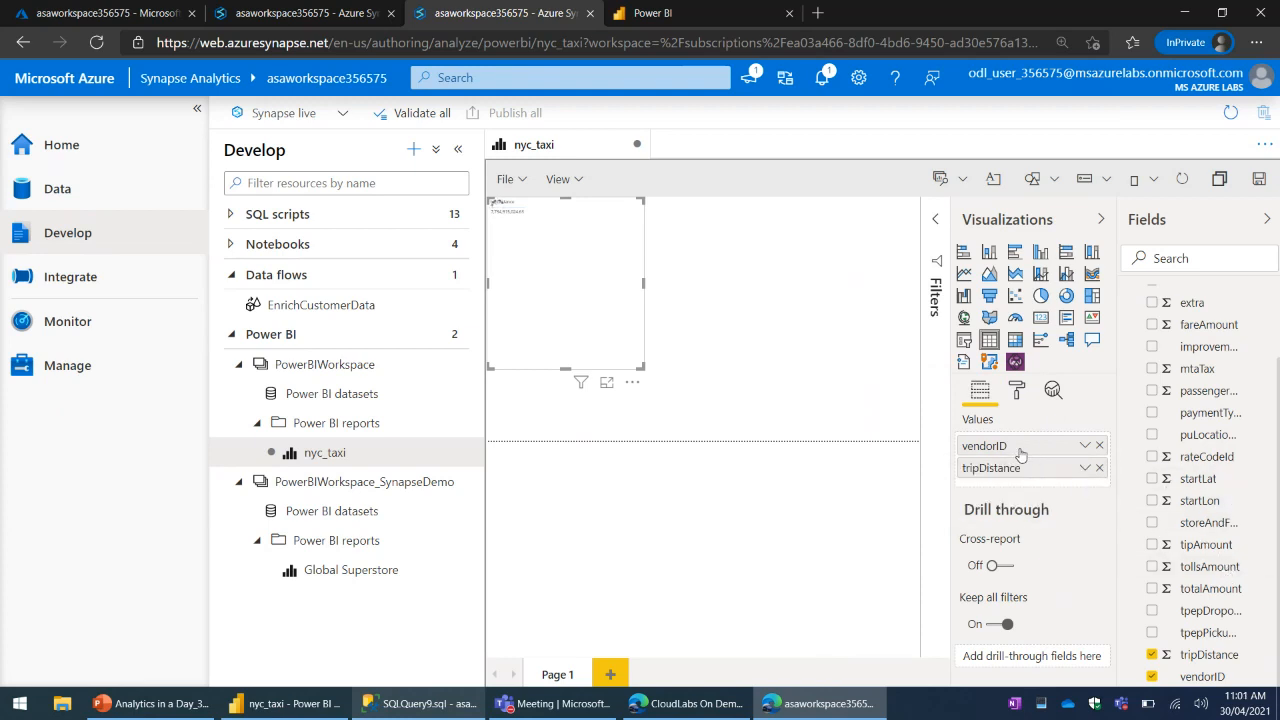
click(1232, 220)
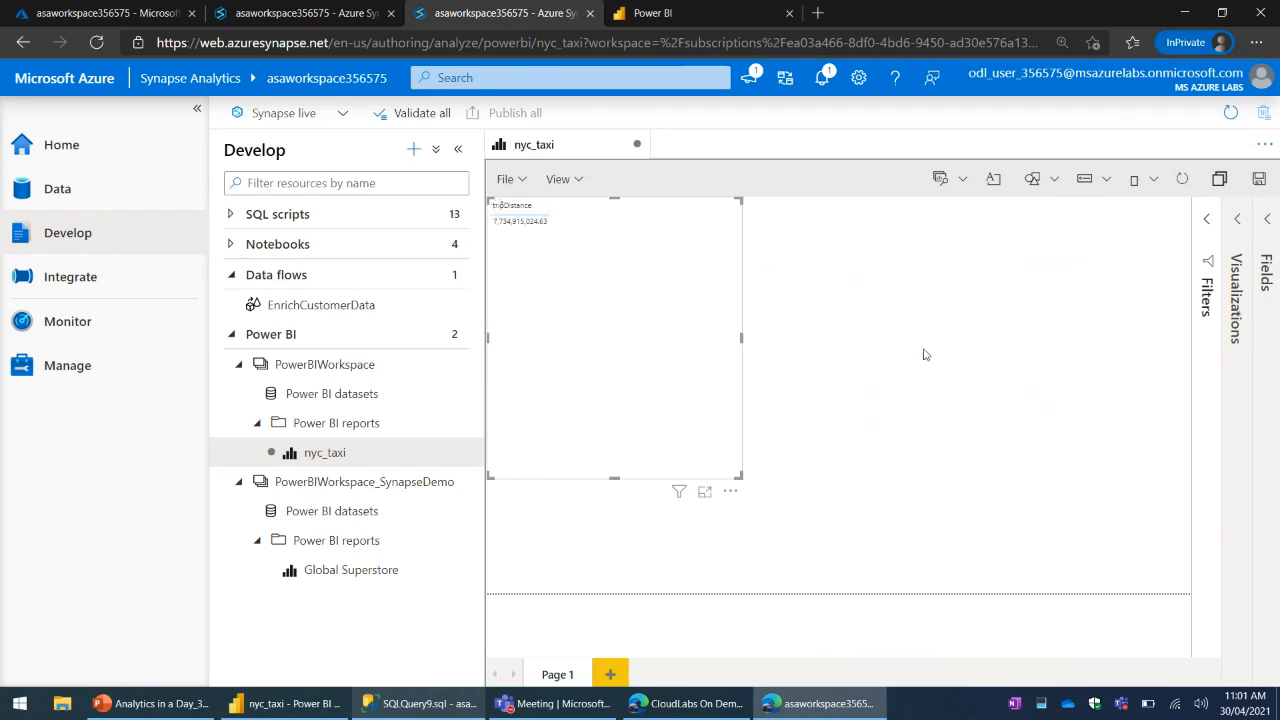
- Open the nyc_taxi report in the Power BI service and compare its table with the version edited in Synapse Studio
click(660, 13)
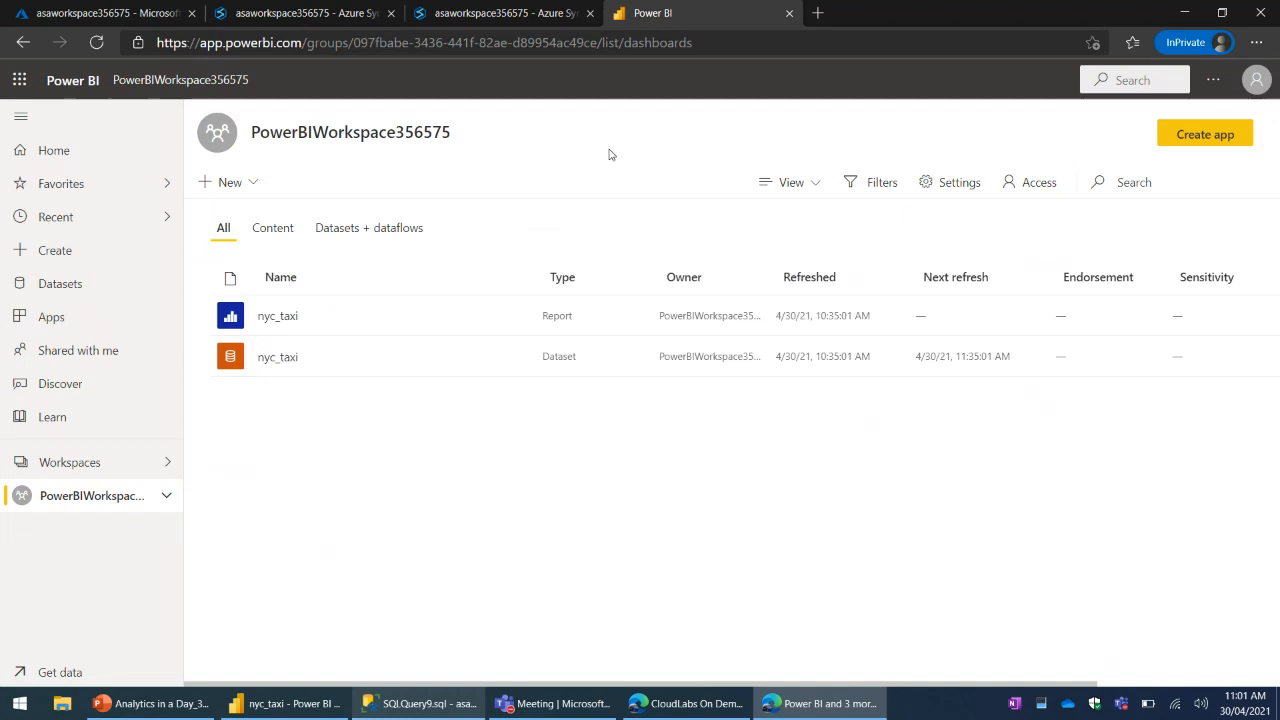
click(279, 318)
click(510, 22)
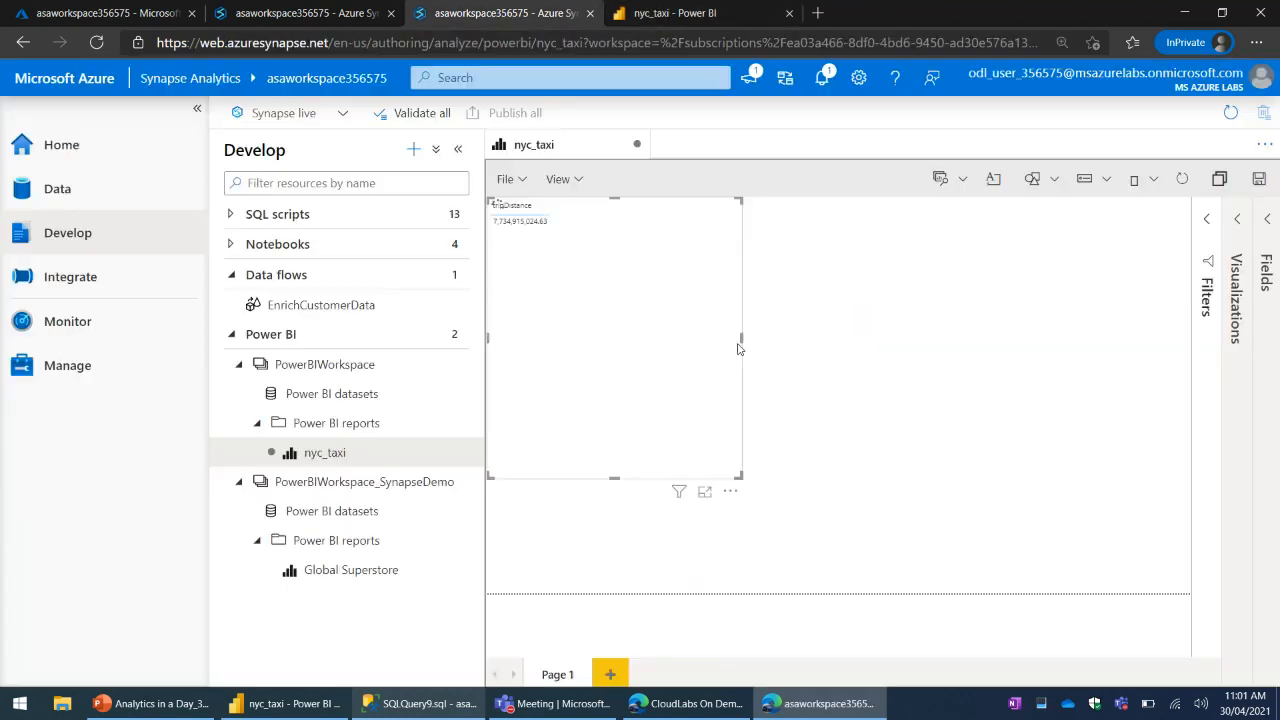
click(668, 25)
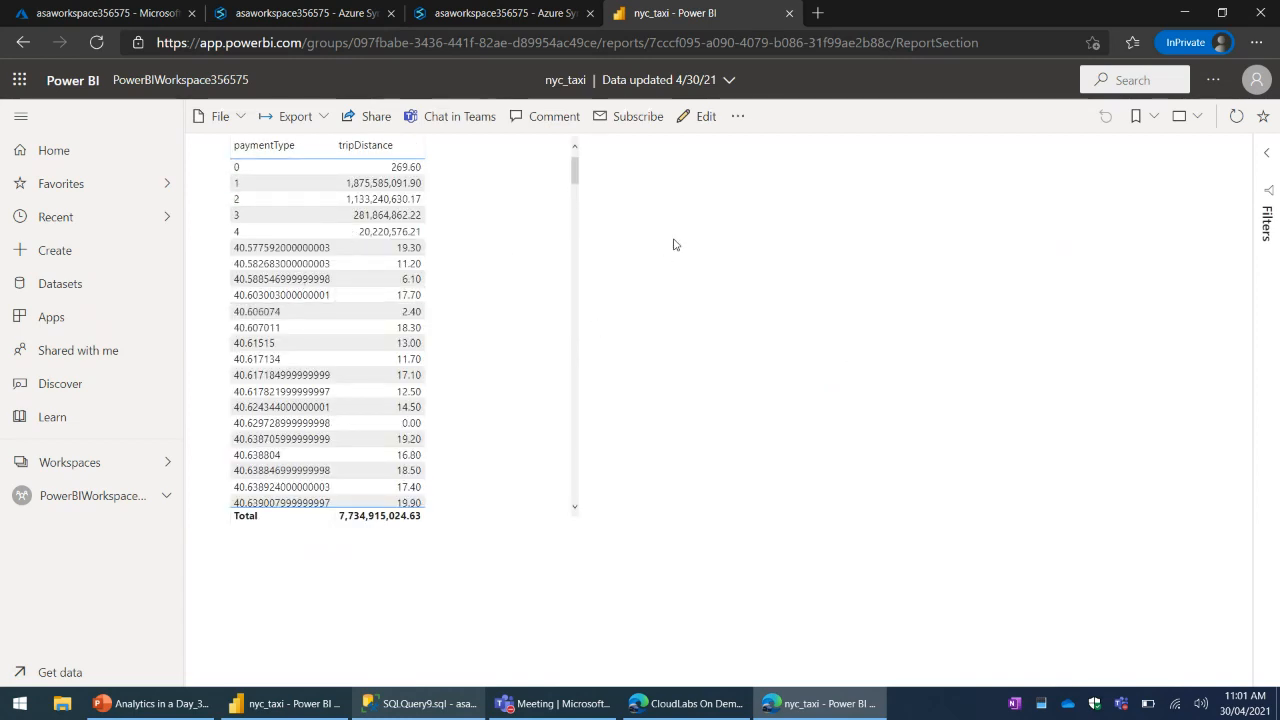
click(515, 20)
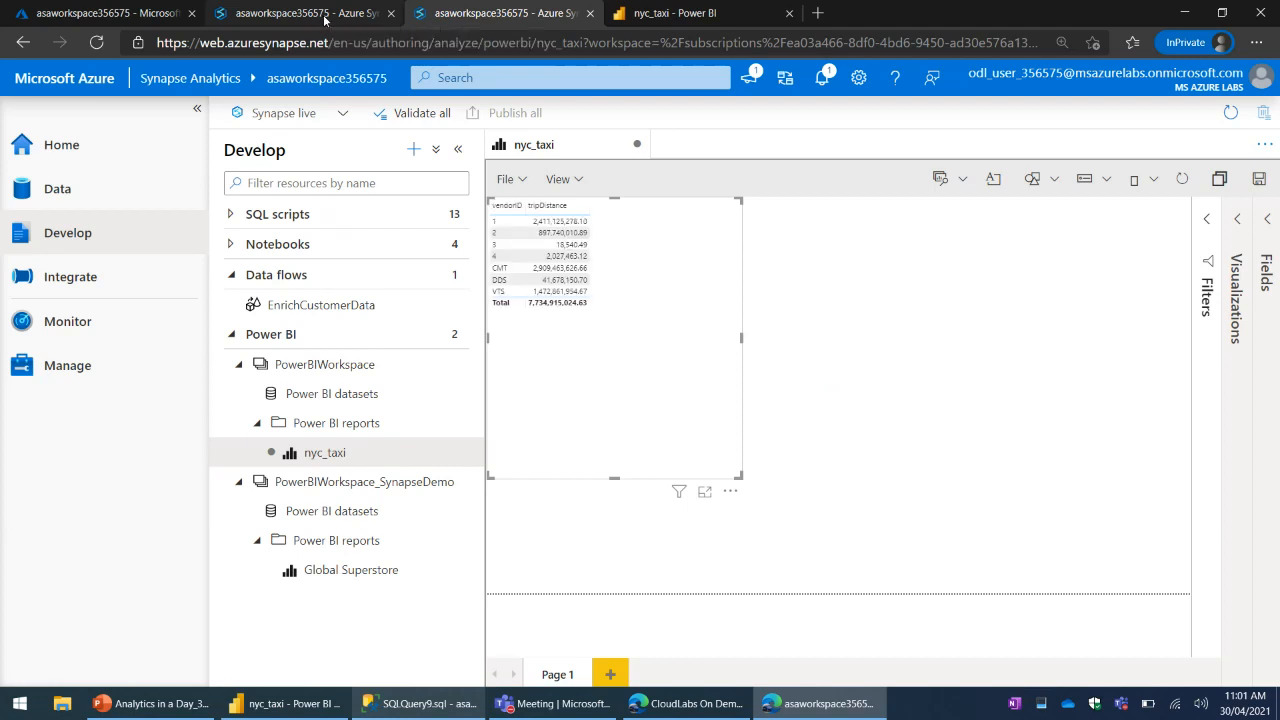
- Open Notebook 2 in the Synapse Data hub and examine the output of its NycTlcYellow cell
click(325, 15)
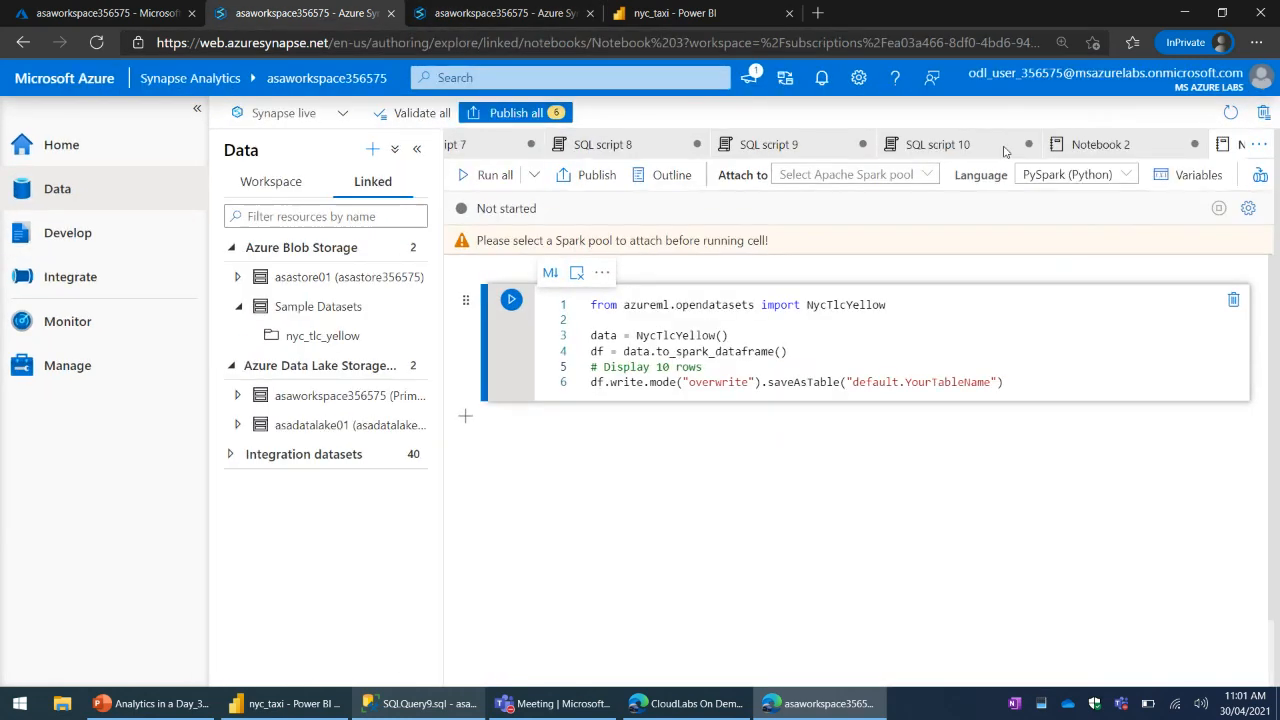
click(1056, 148)
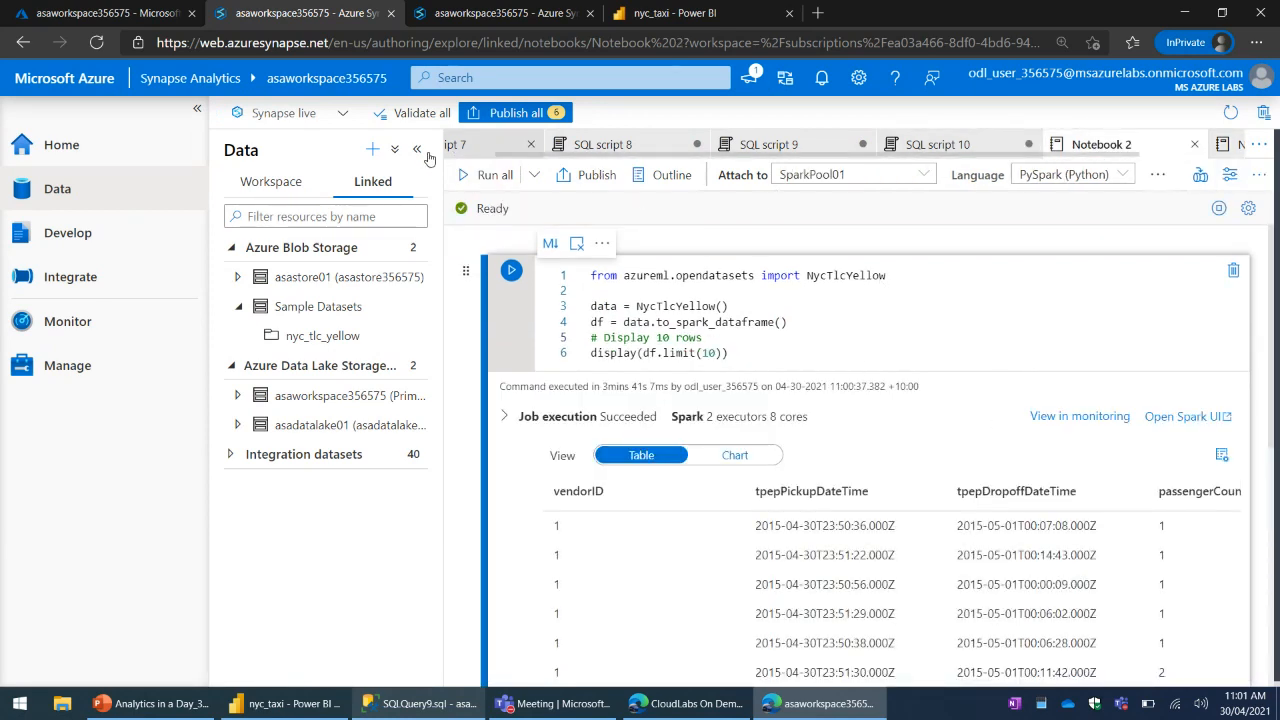
key(ctrl+minus)
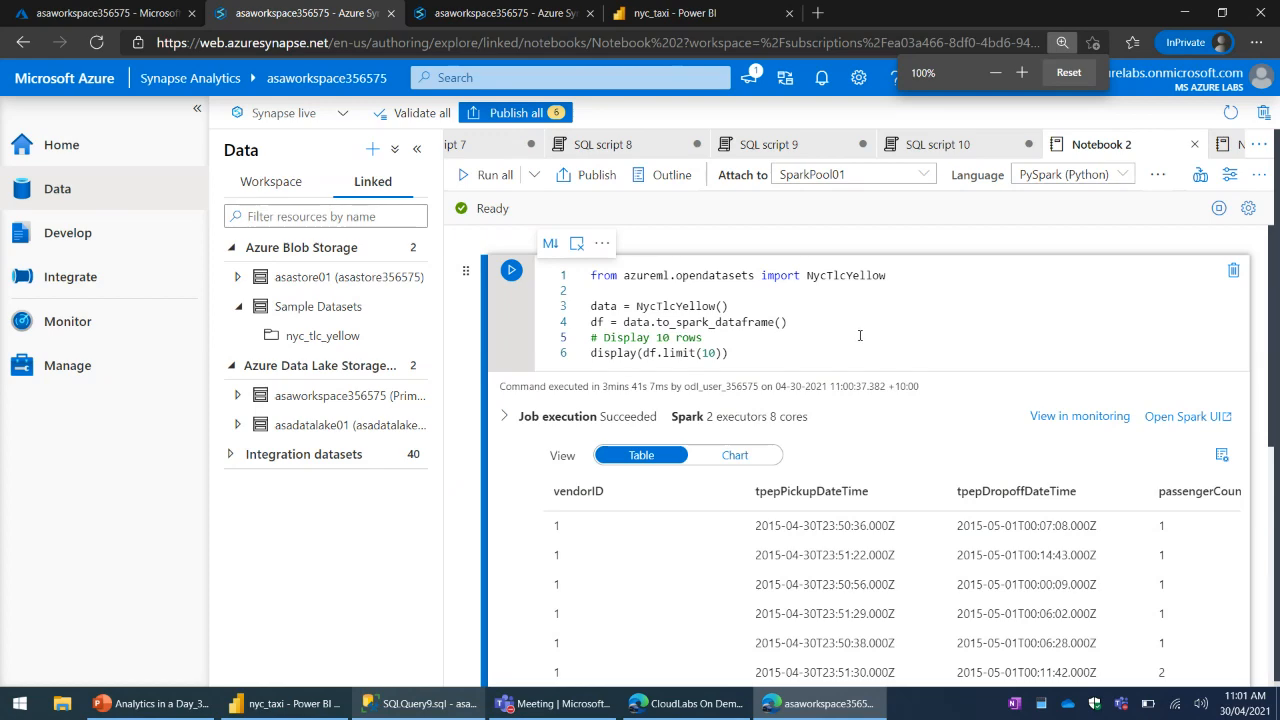
key(ctrl+minus)
key(ctrl+minus)
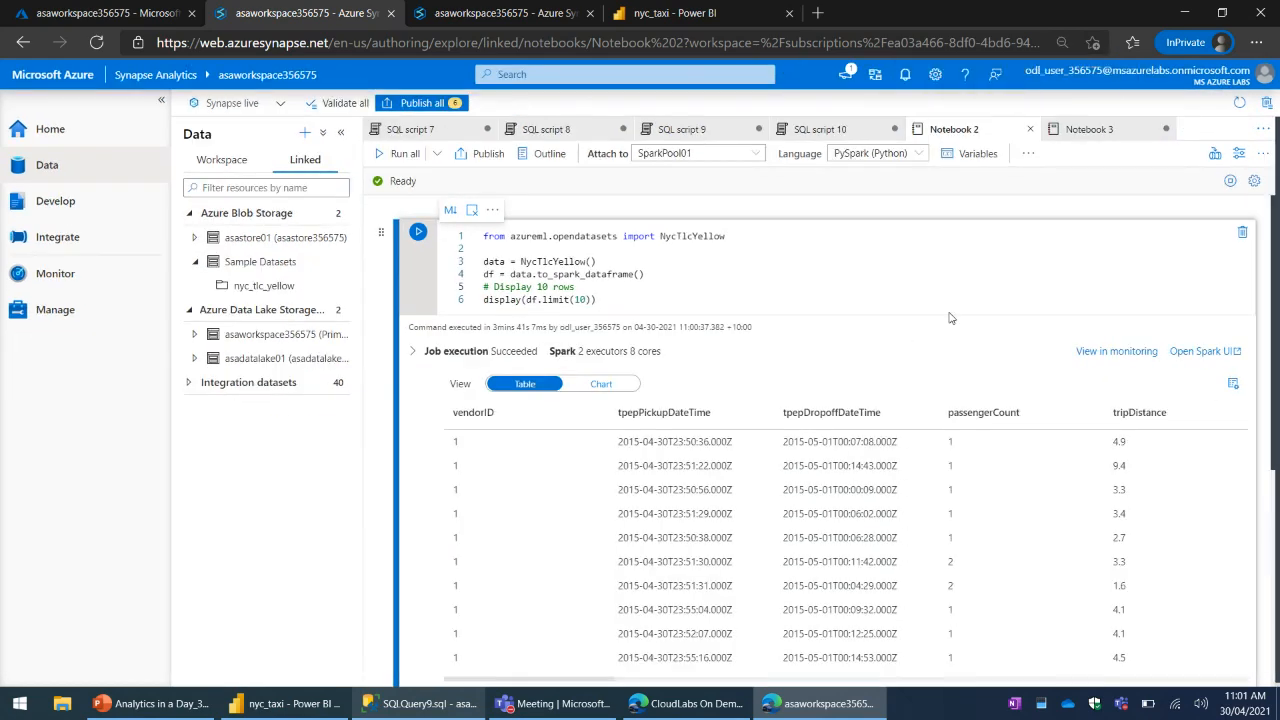
- Examine the PySpark code in Notebook 2 and compare it with the query in SQL script 9
click(621, 284)
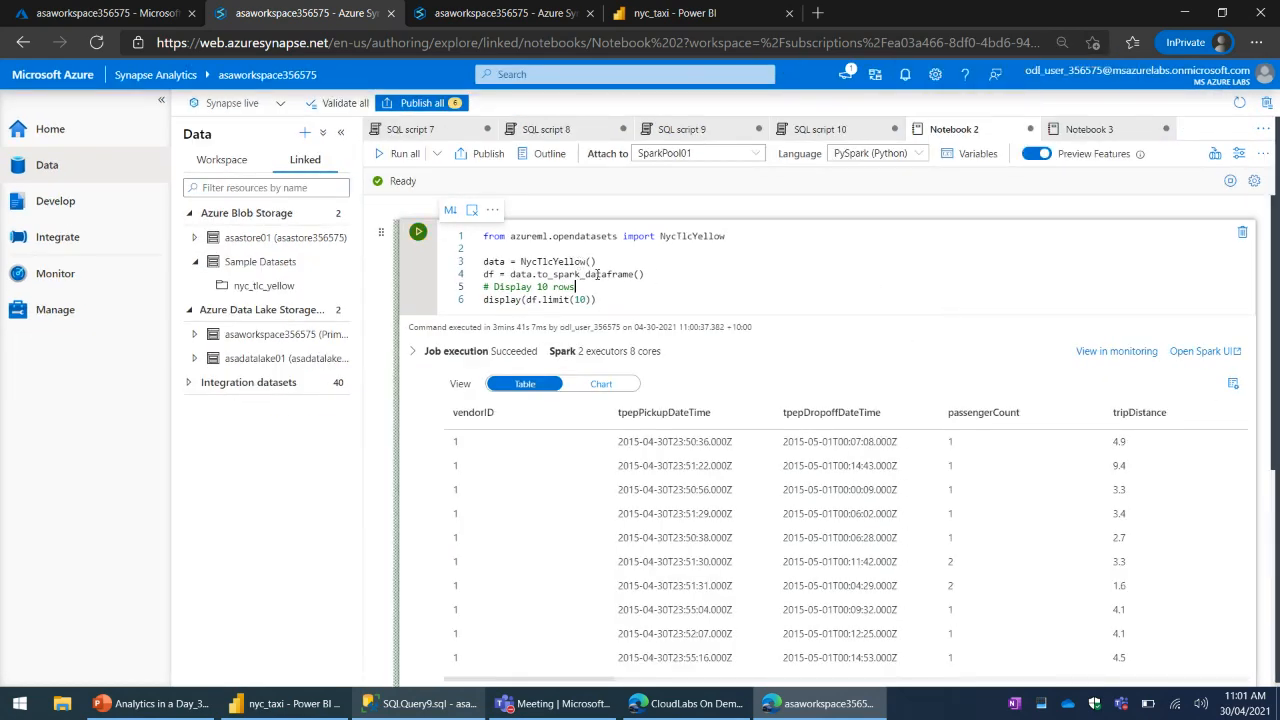
click(672, 271)
drag(662, 286, 503, 275)
click(733, 279)
click(584, 308)
click(636, 299)
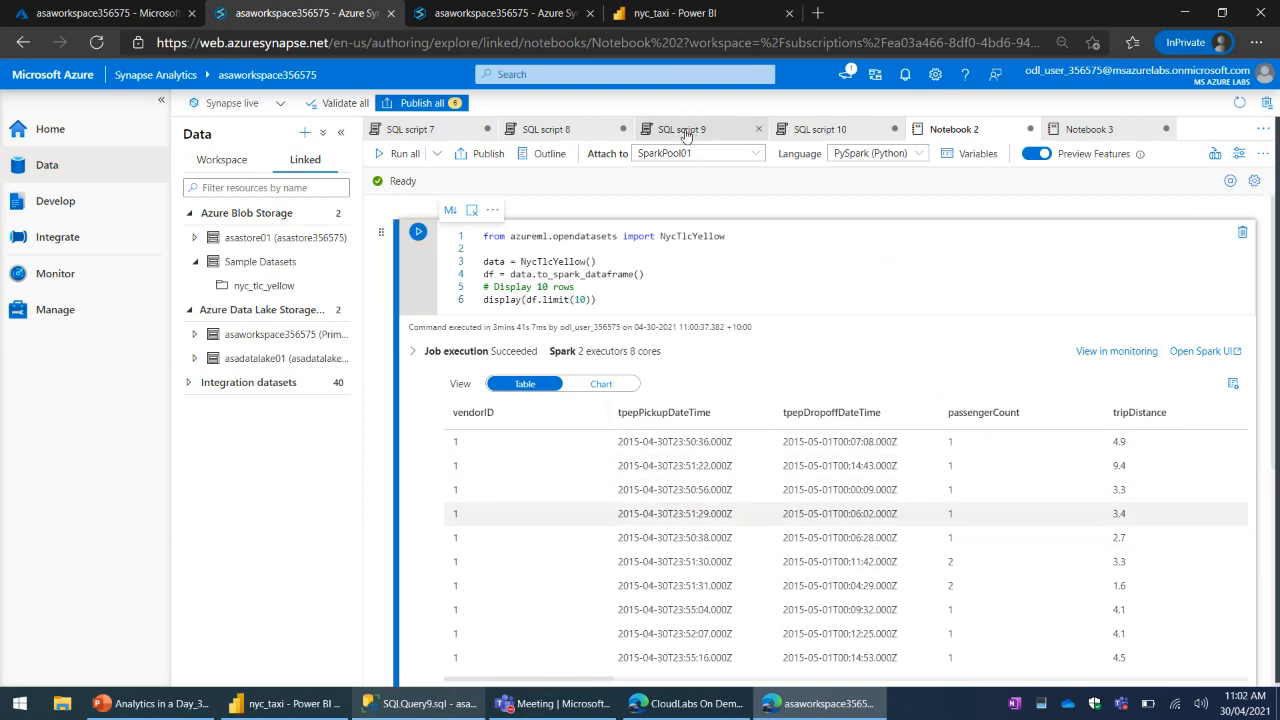
click(685, 133)
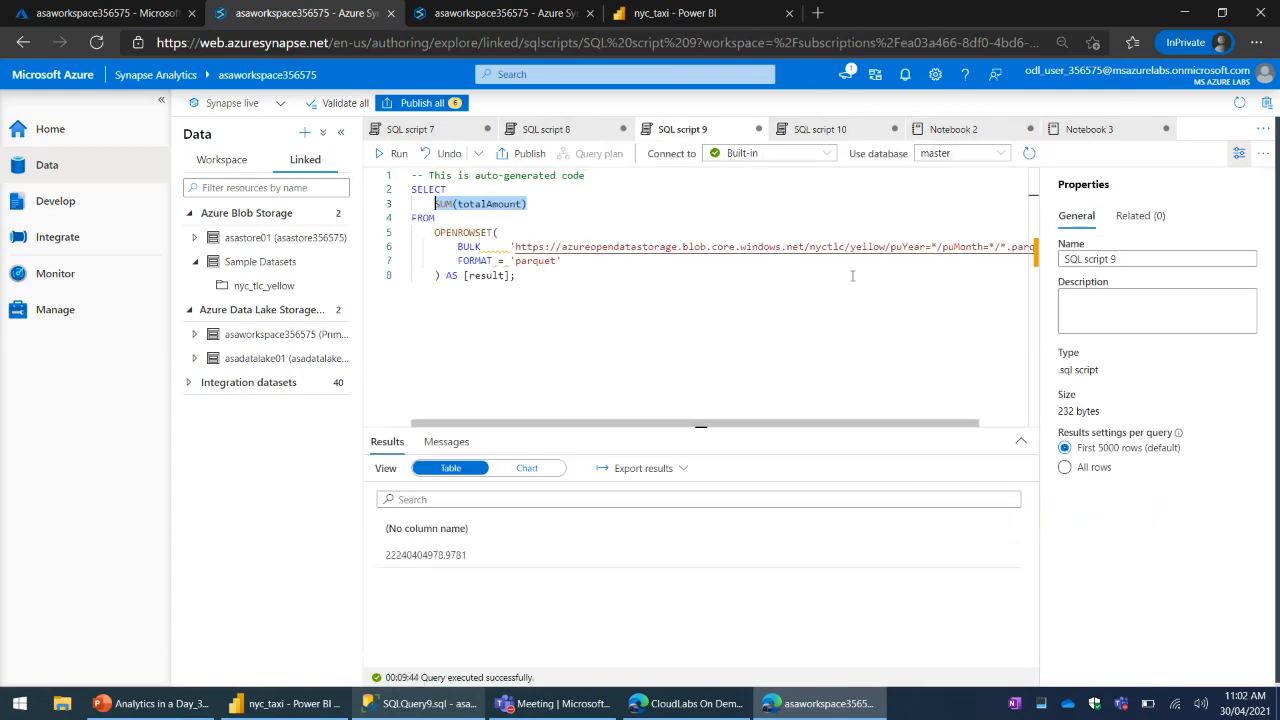
click(975, 130)
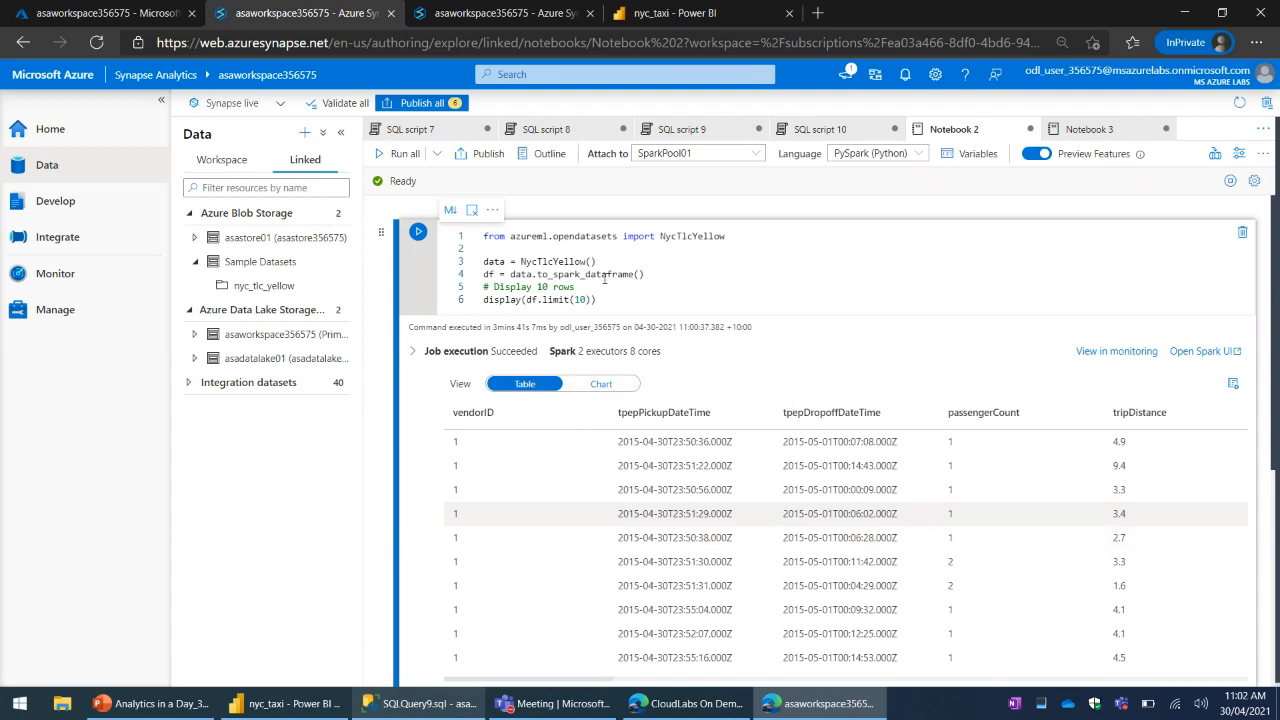
click(607, 268)
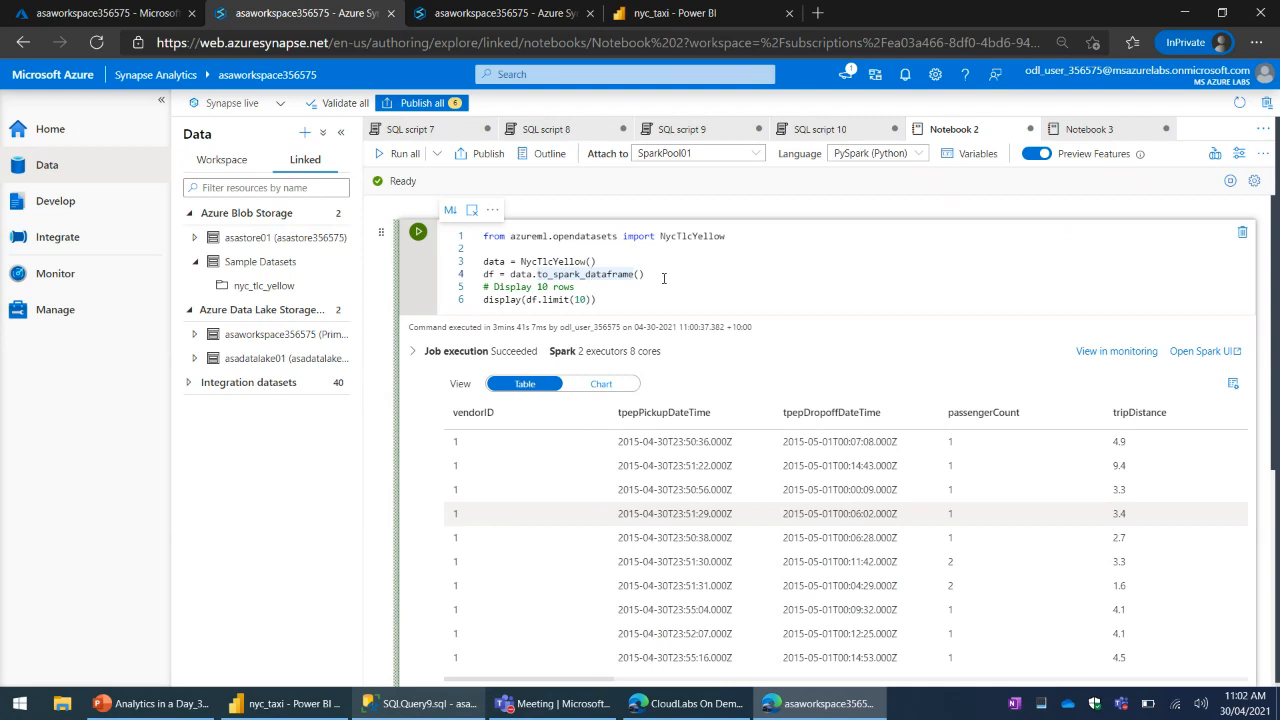
click(667, 277)
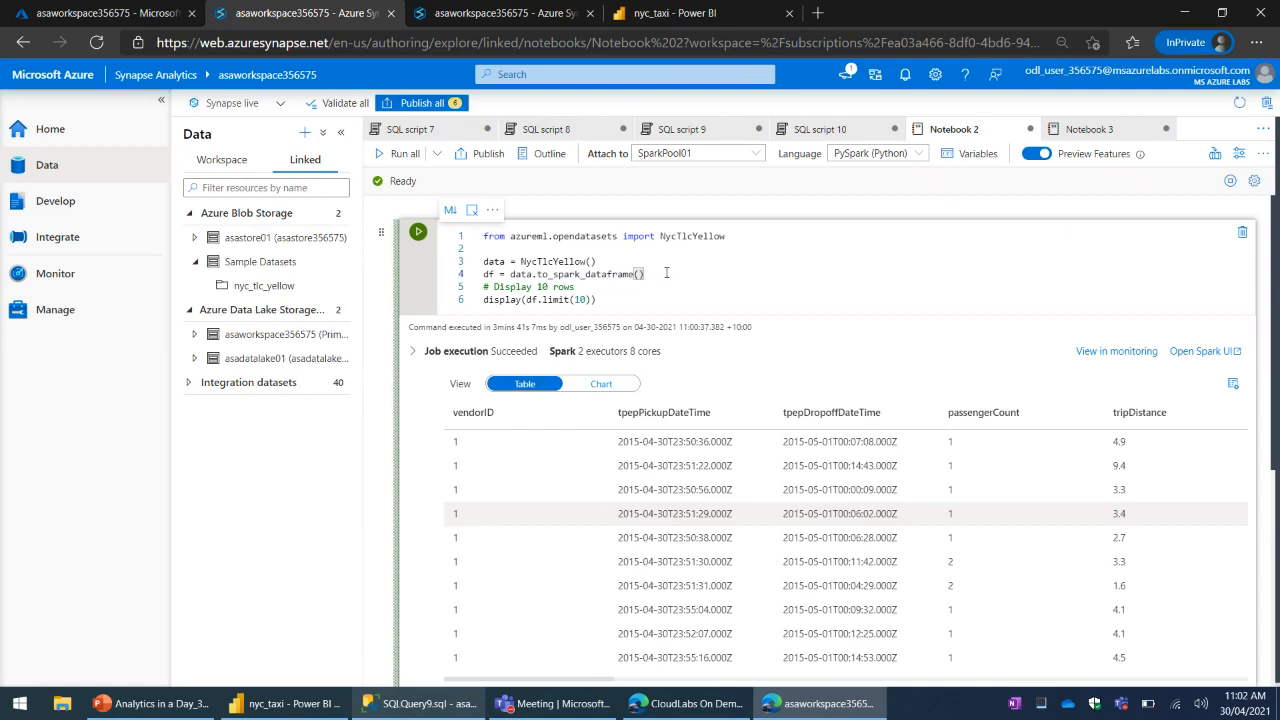
- View the output of Notebook 2's cell as a chart, and return it to the table view
click(618, 390)
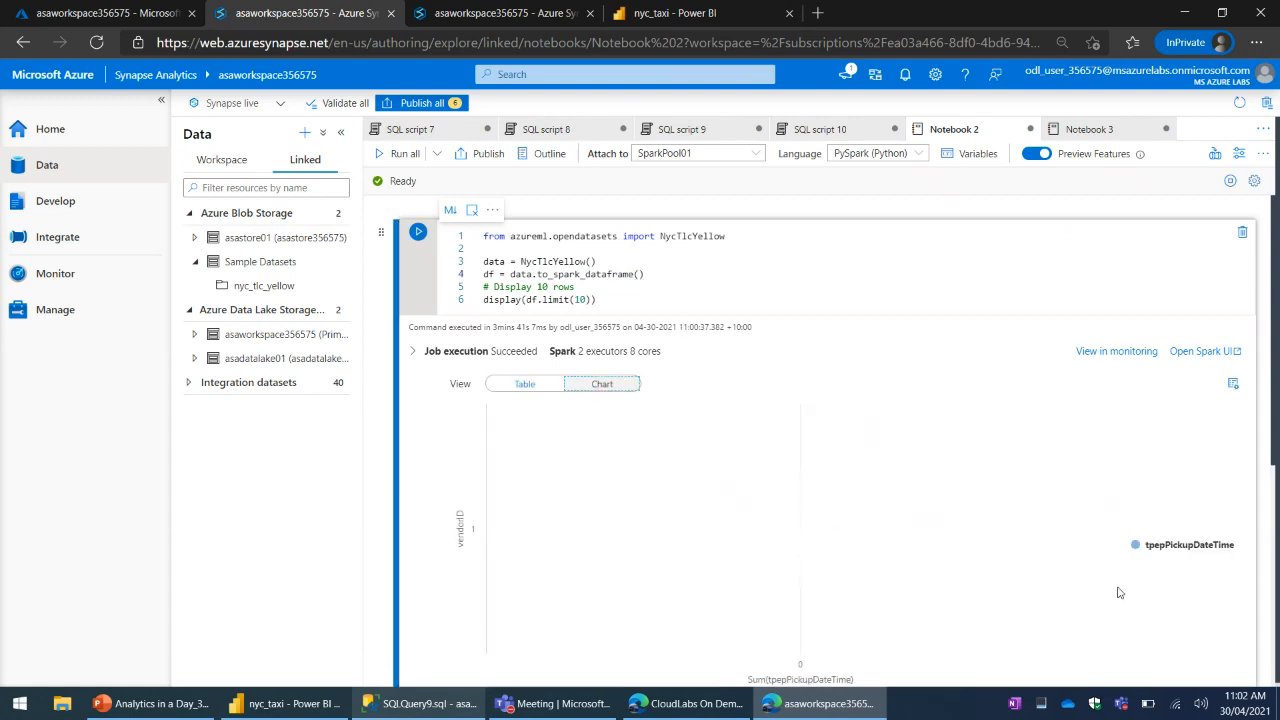
scroll(1150, 548, down, 2)
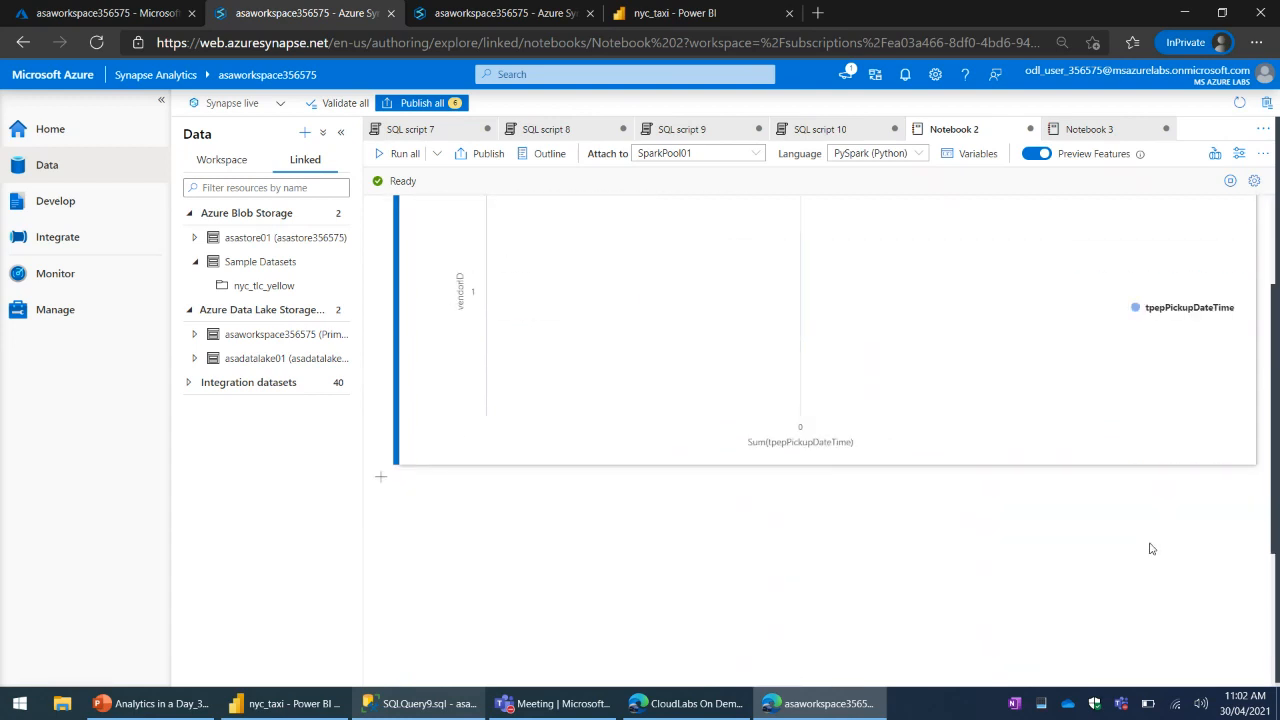
scroll(1109, 549, up, 1)
click(528, 312)
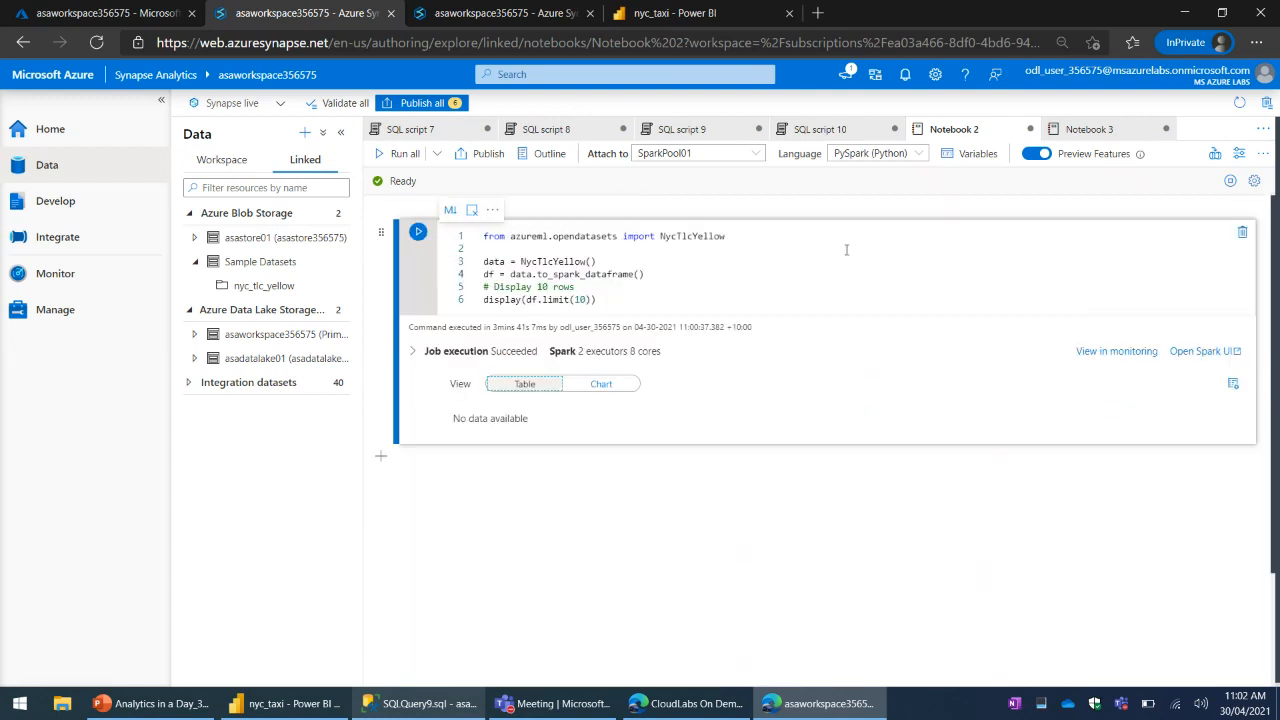
- Compare the nyc_taxi report in the Power BI service with the Synapse Studio version, and check the fields available to the edited report
click(657, 16)
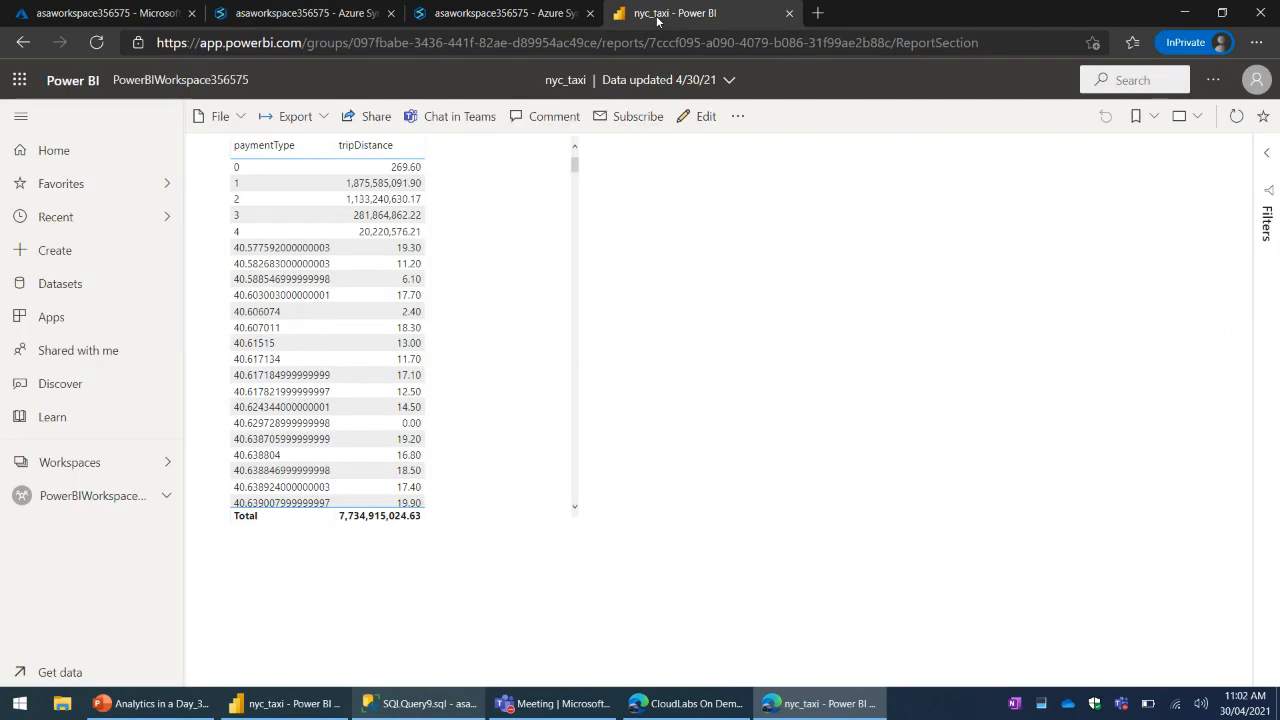
click(517, 15)
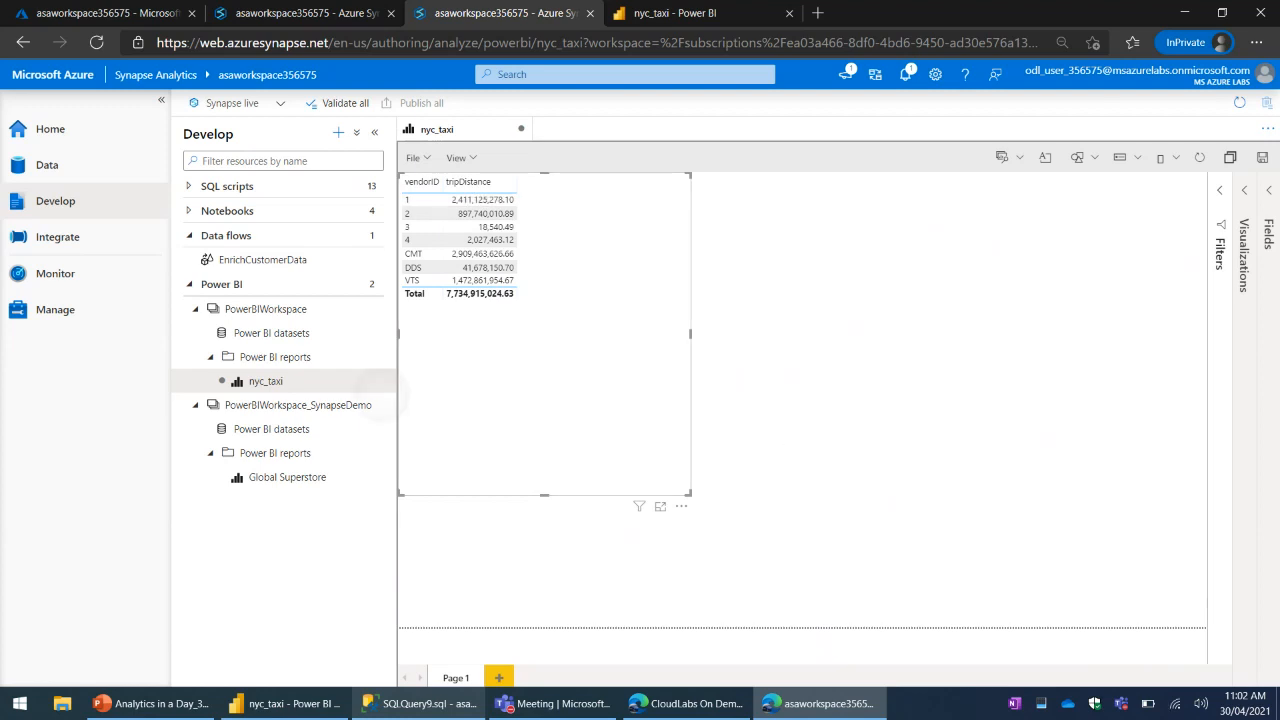
drag(625, 408, 592, 379)
click(1261, 391)
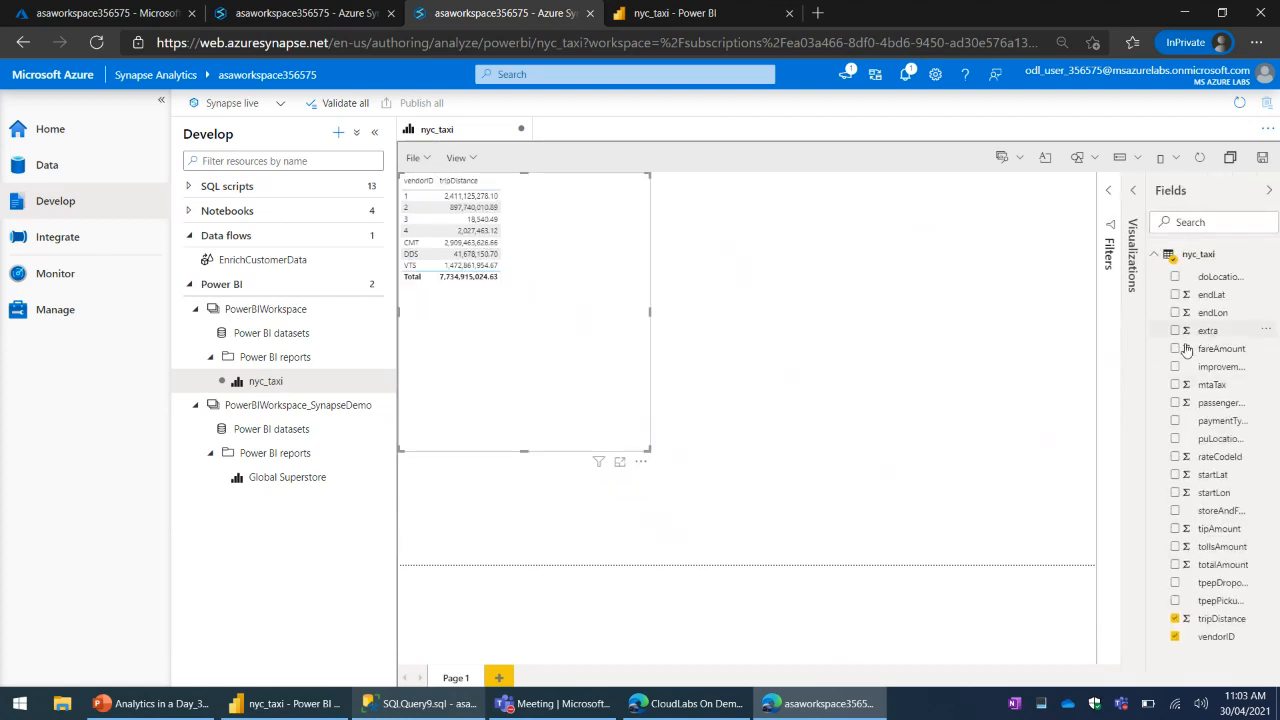
click(1266, 192)
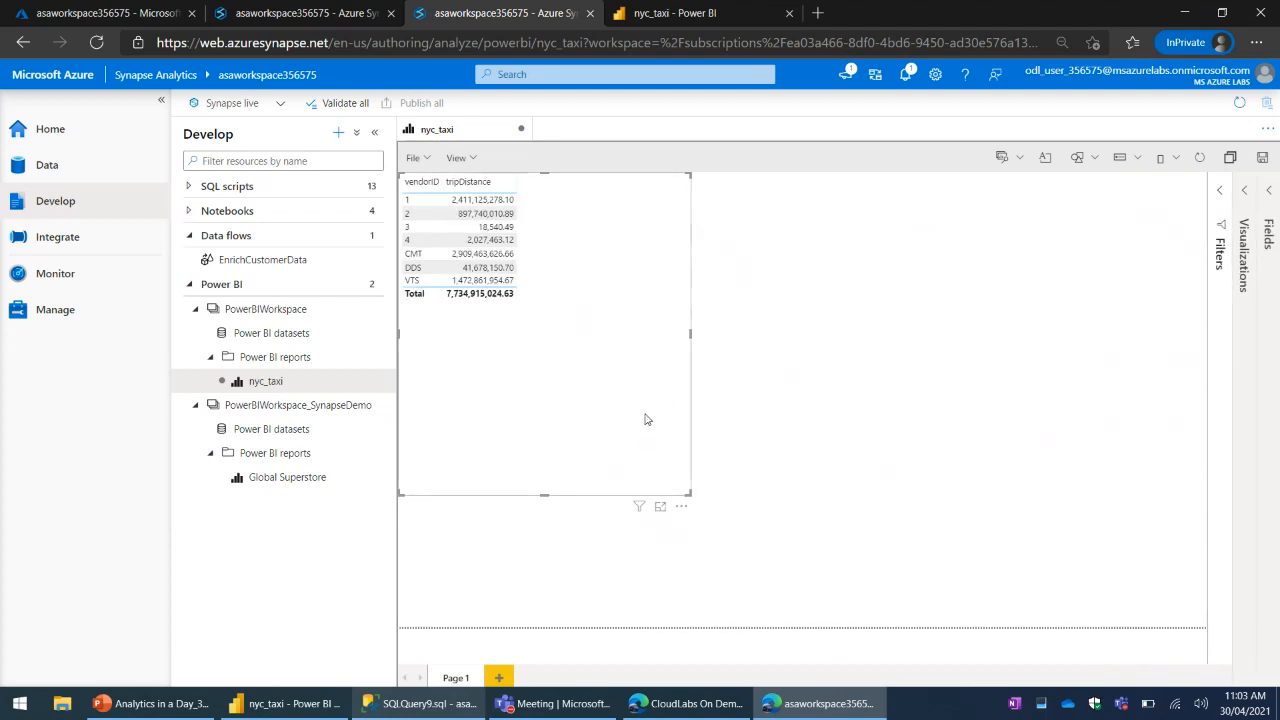
- Save the edited nyc_taxi report in Synapse Studio and reload it in the Power BI service
click(424, 161)
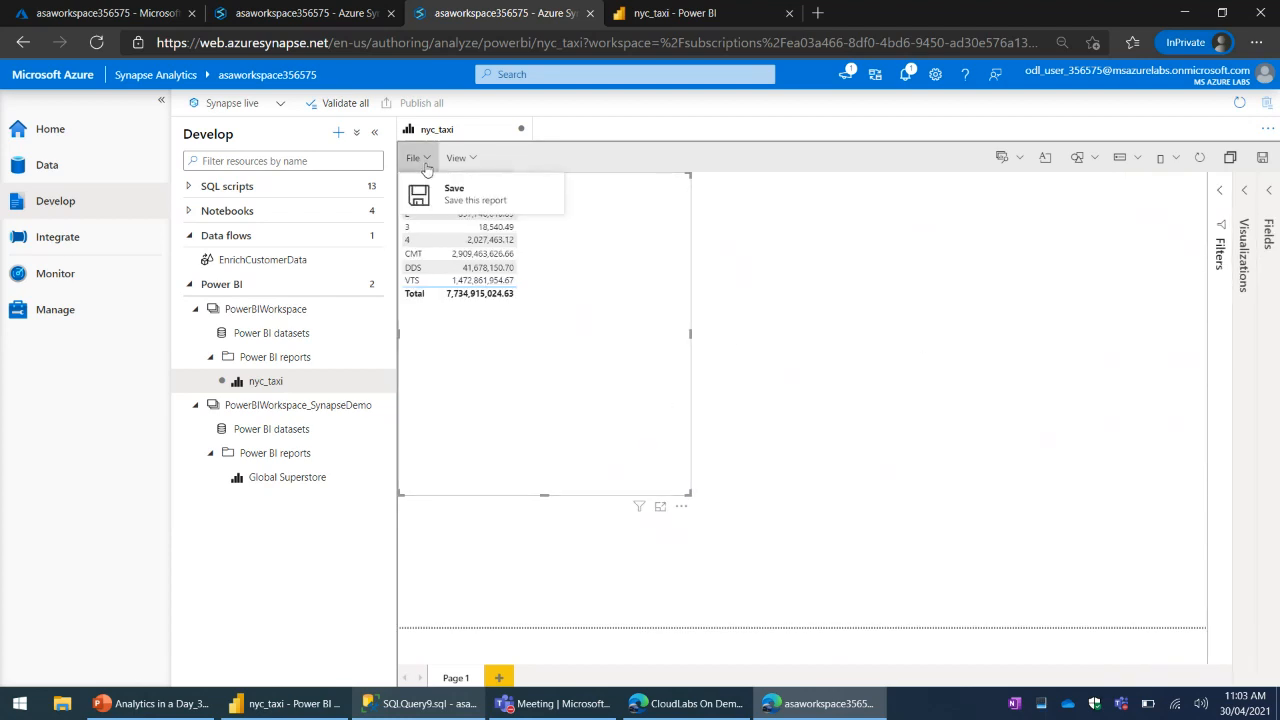
click(460, 195)
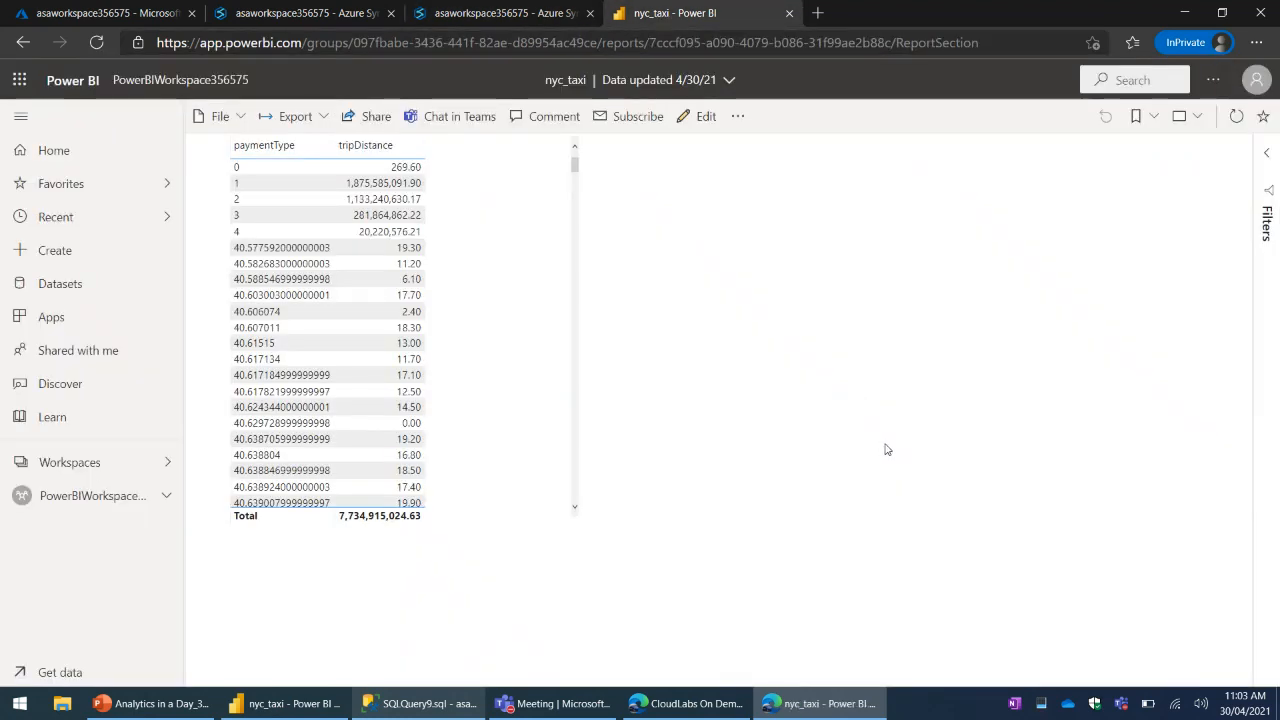
click(141, 84)
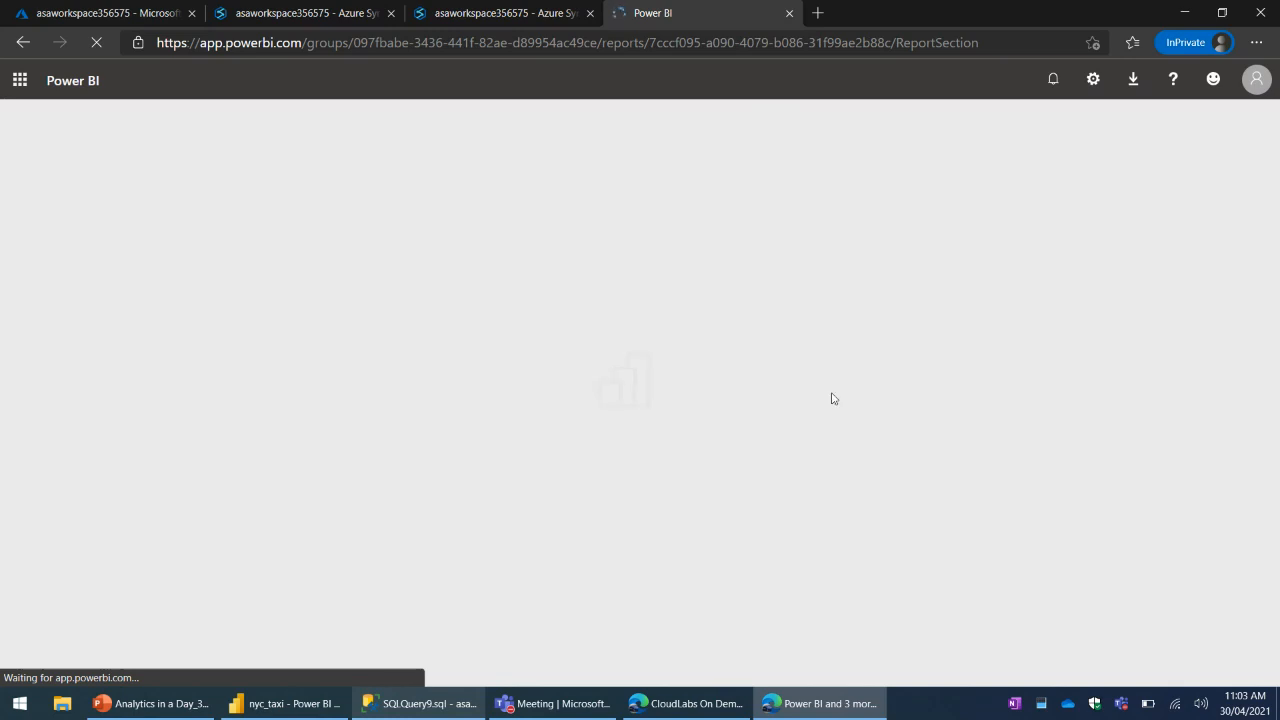
- Compare the saved vendorID and tripDistance table in Synapse Studio with the reloaded report in the Power BI service
click(480, 12)
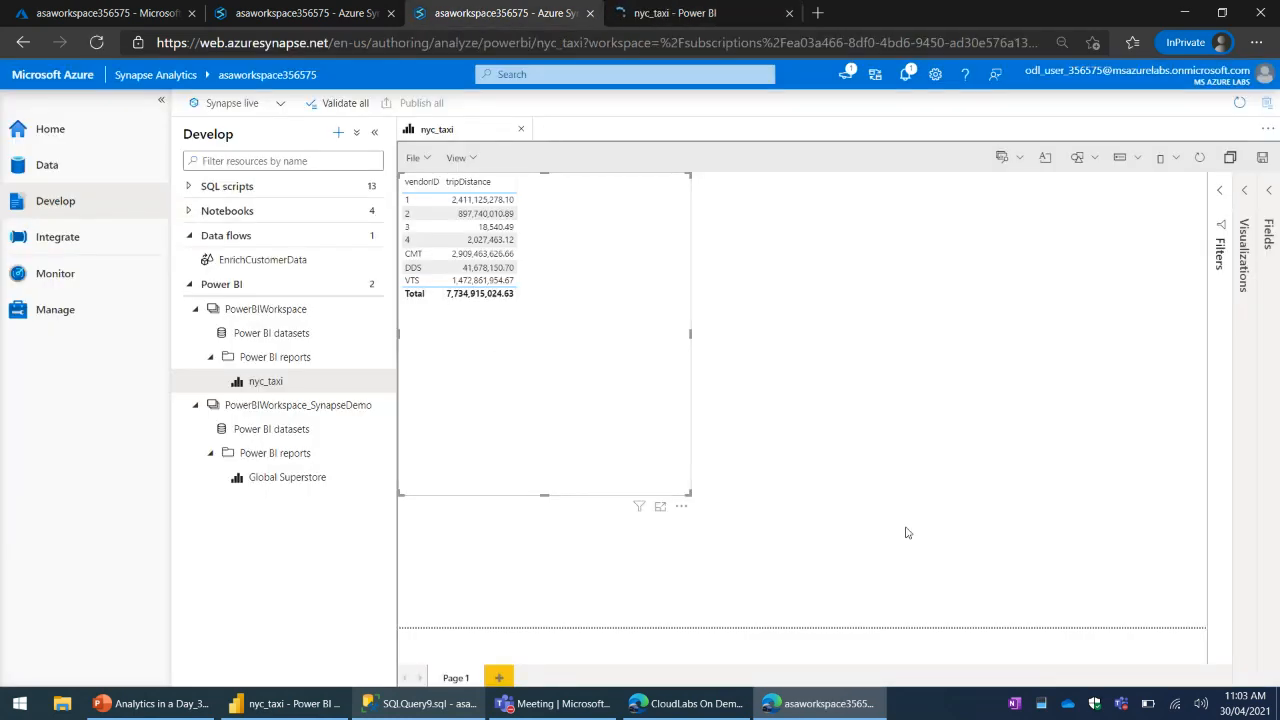
click(683, 14)
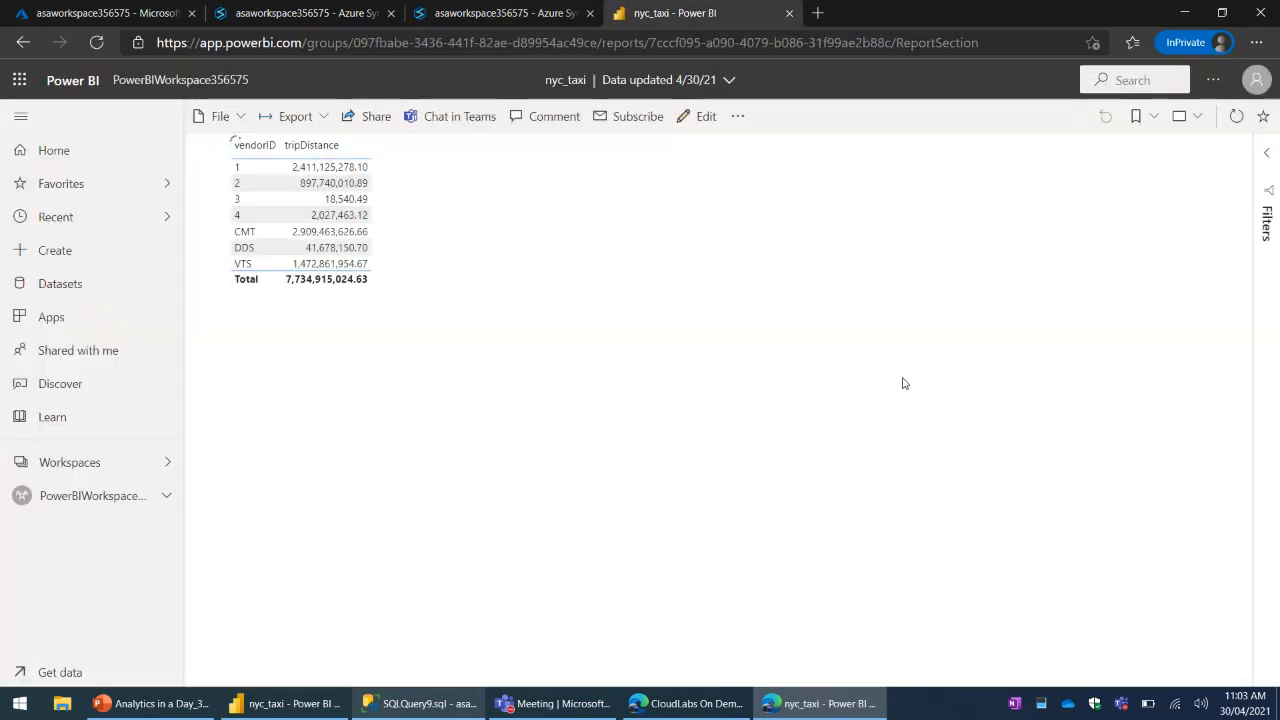
click(509, 13)
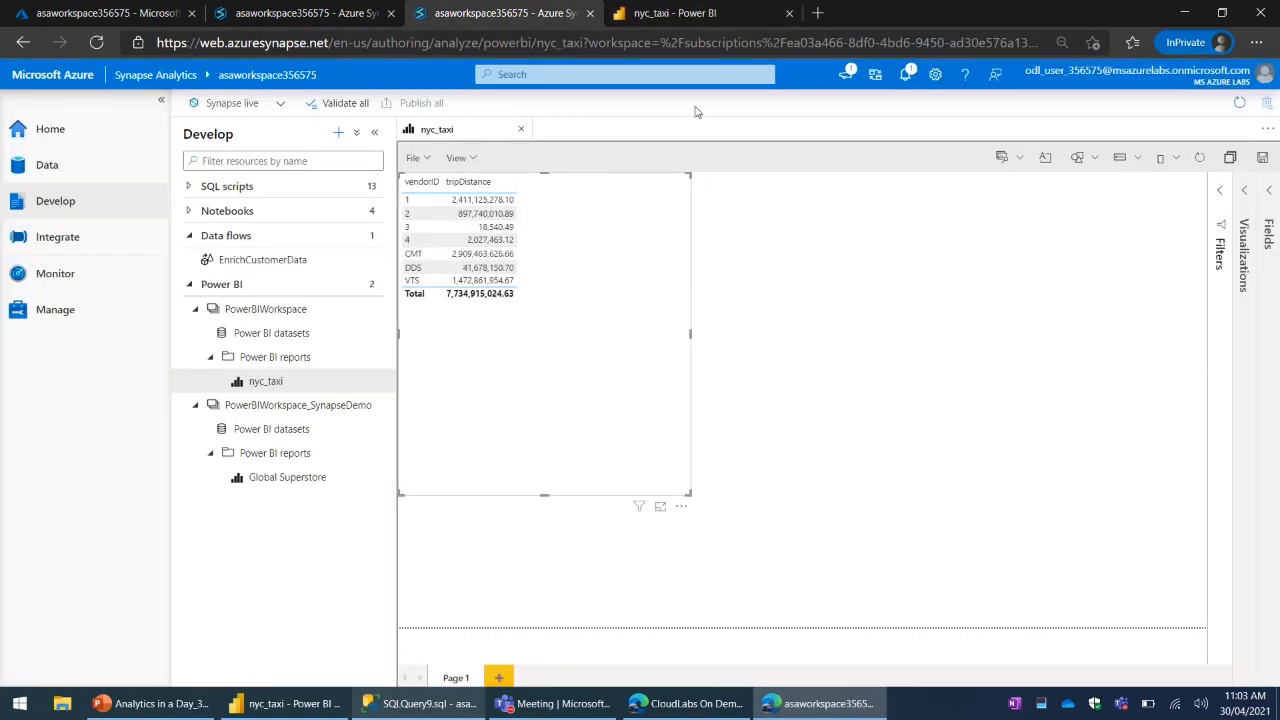
click(675, 13)
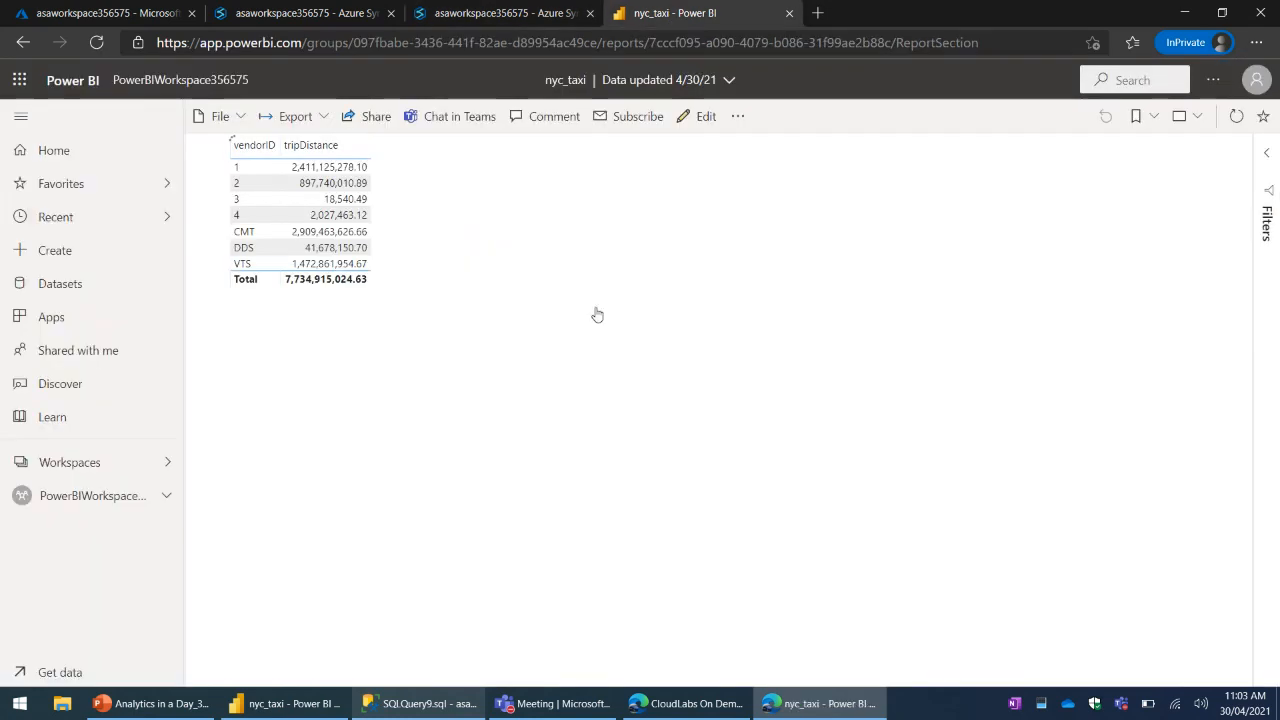
click(500, 13)
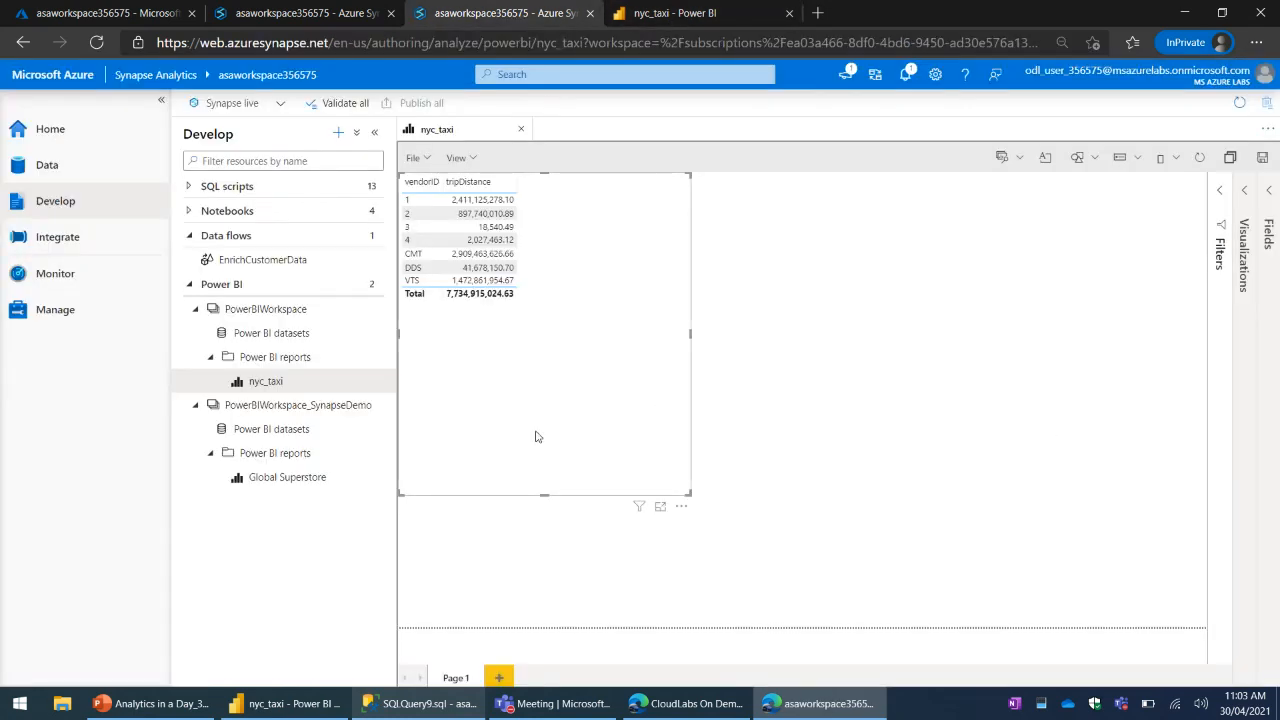
- Look through the datasets, reports and available actions of PowerBIWorkspace in the Develop hub
click(285, 334)
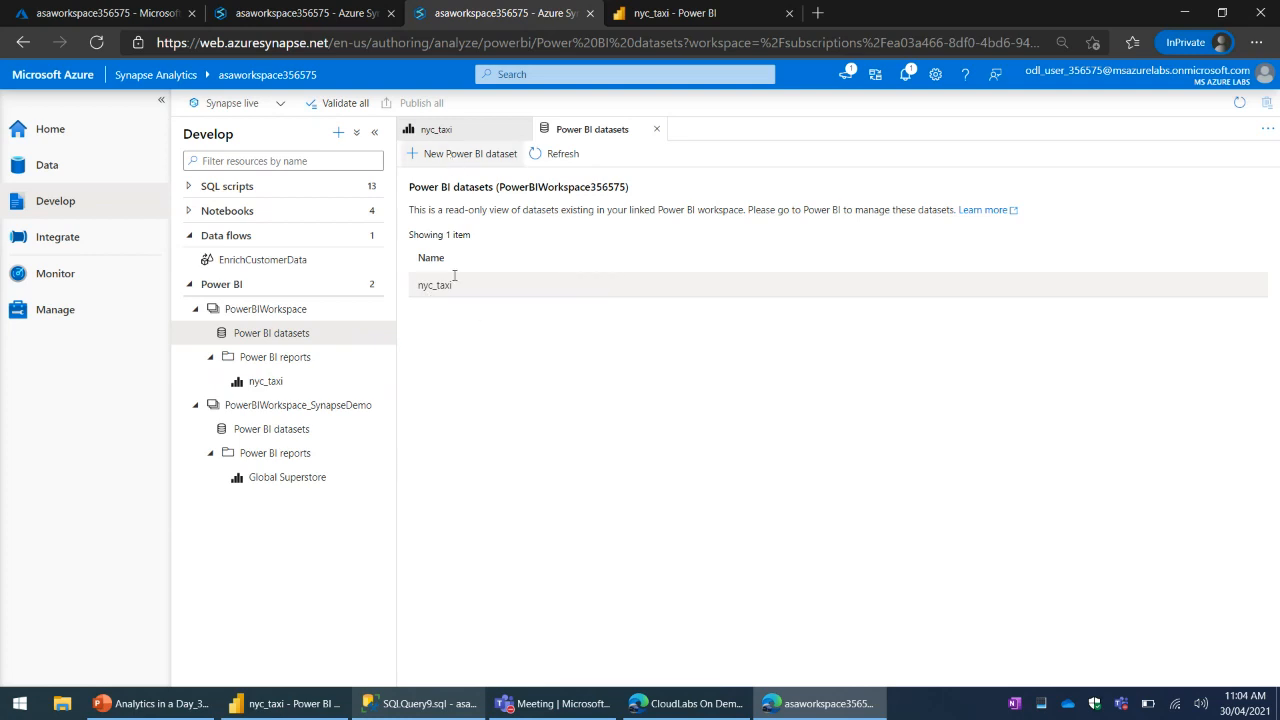
click(296, 380)
click(314, 356)
click(372, 356)
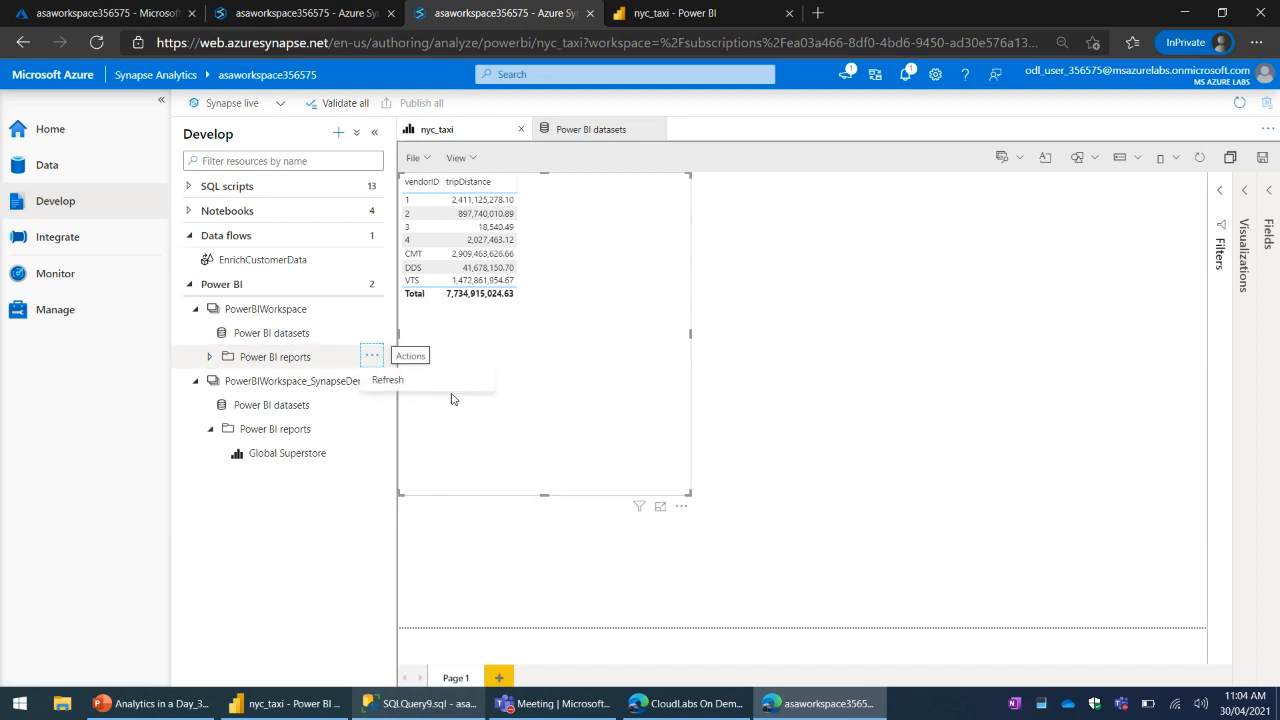
click(279, 355)
click(375, 309)
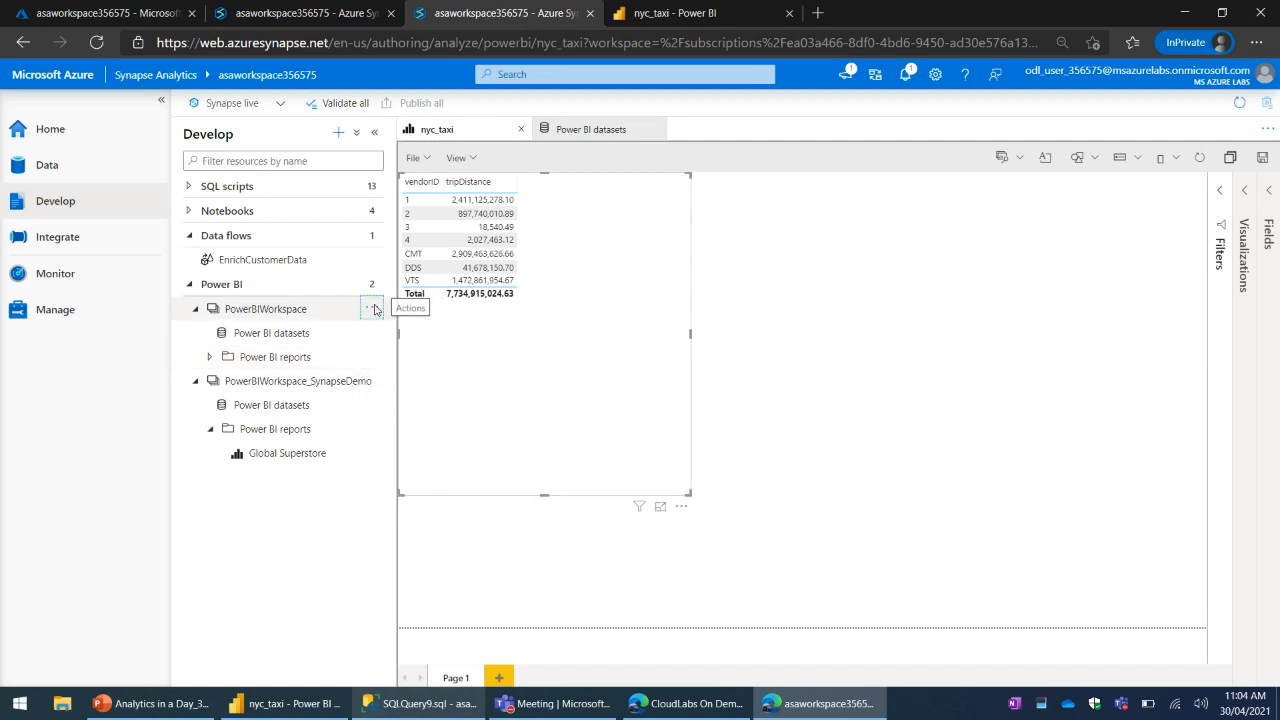
click(281, 333)
click(279, 354)
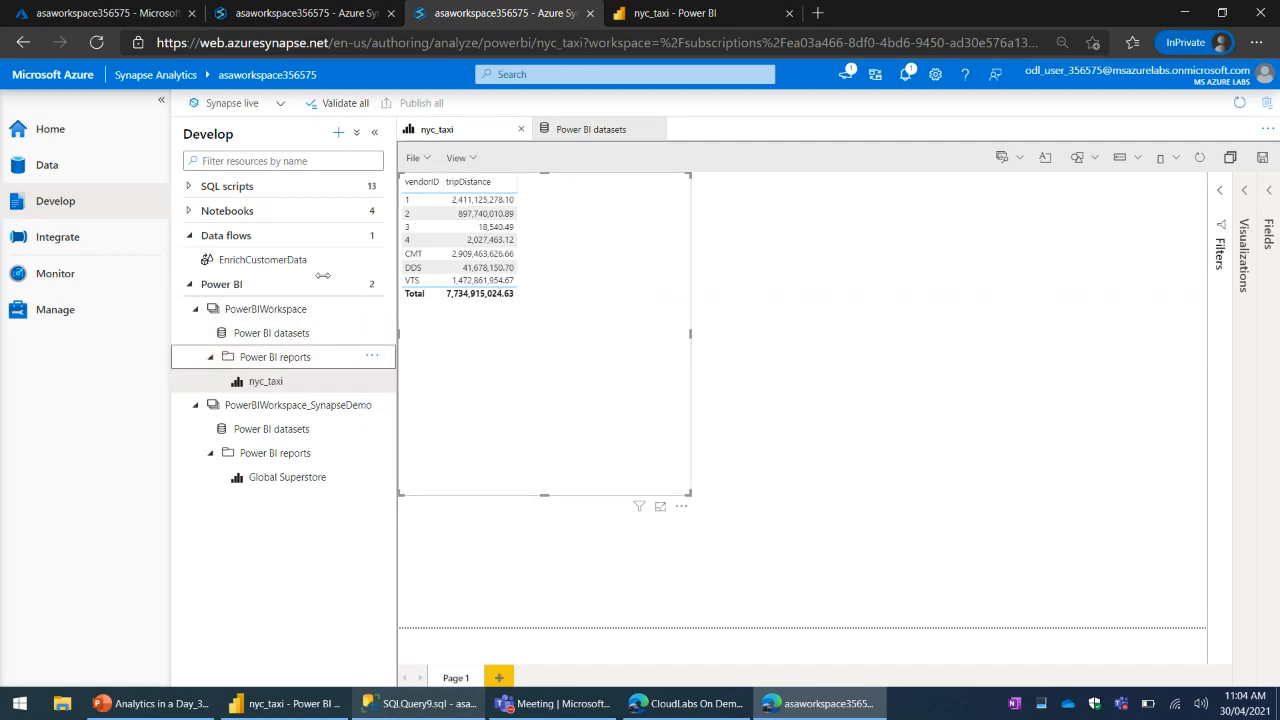
- Create a new Power BI report from the nyc_taxi dataset in PowerBIWorkspace
click(275, 333)
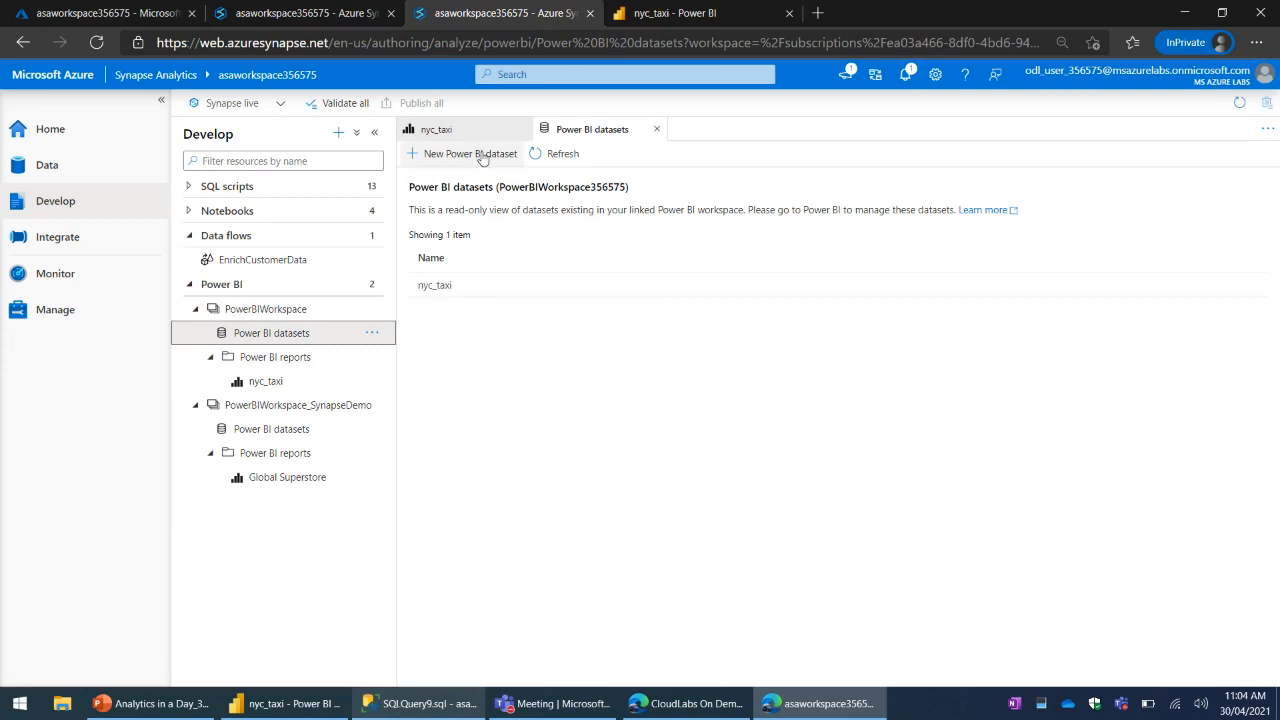
mouse_move(435, 282)
click(581, 286)
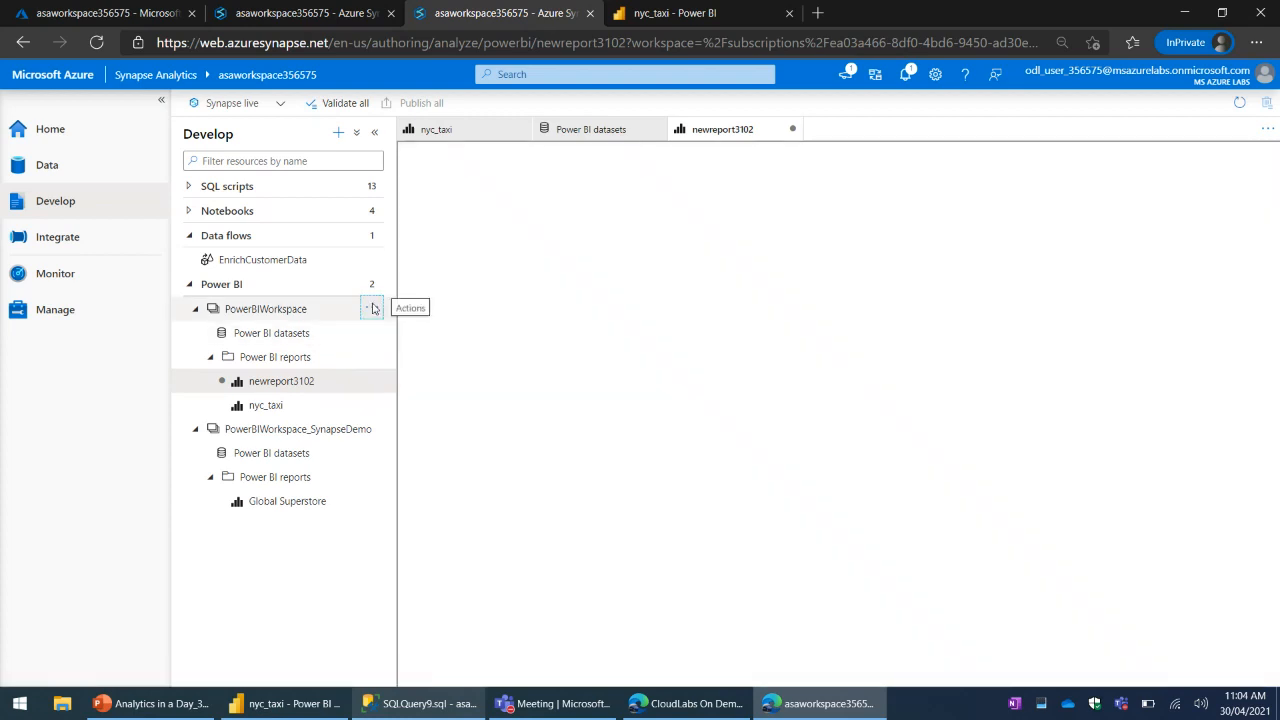
click(372, 308)
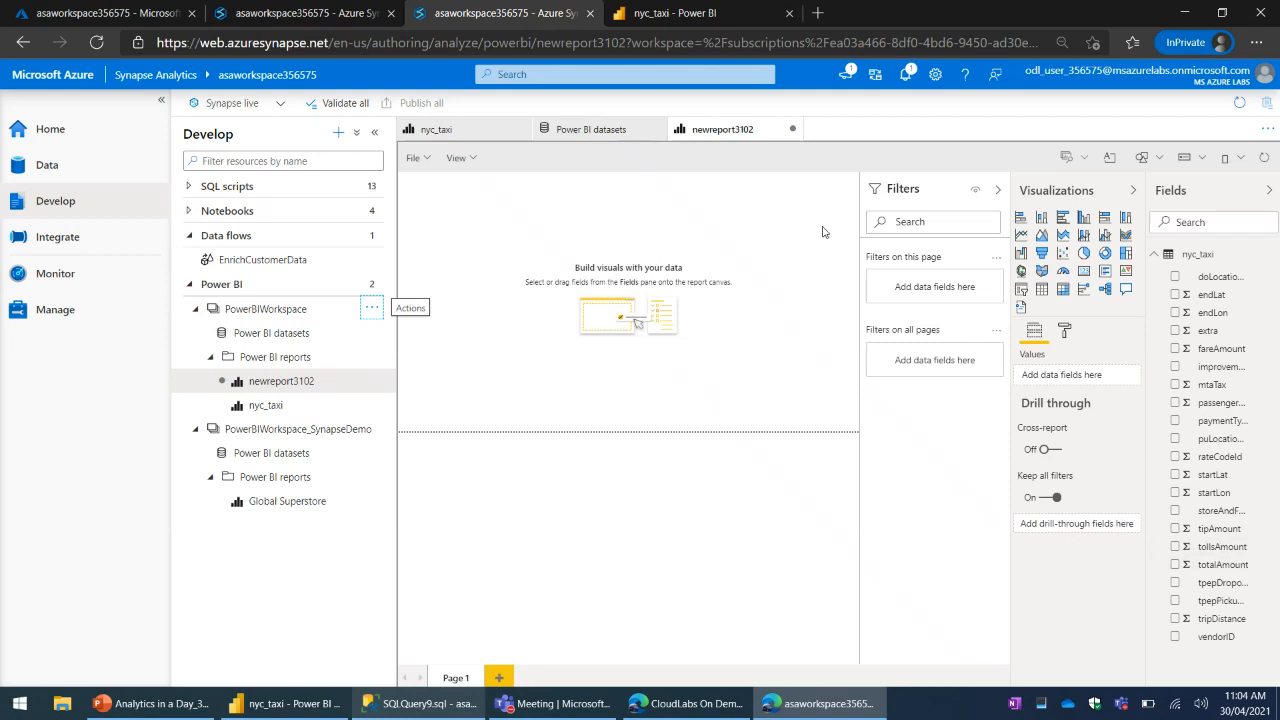
- Save the new, empty Power BI report under the name "blank report"
click(415, 157)
click(450, 194)
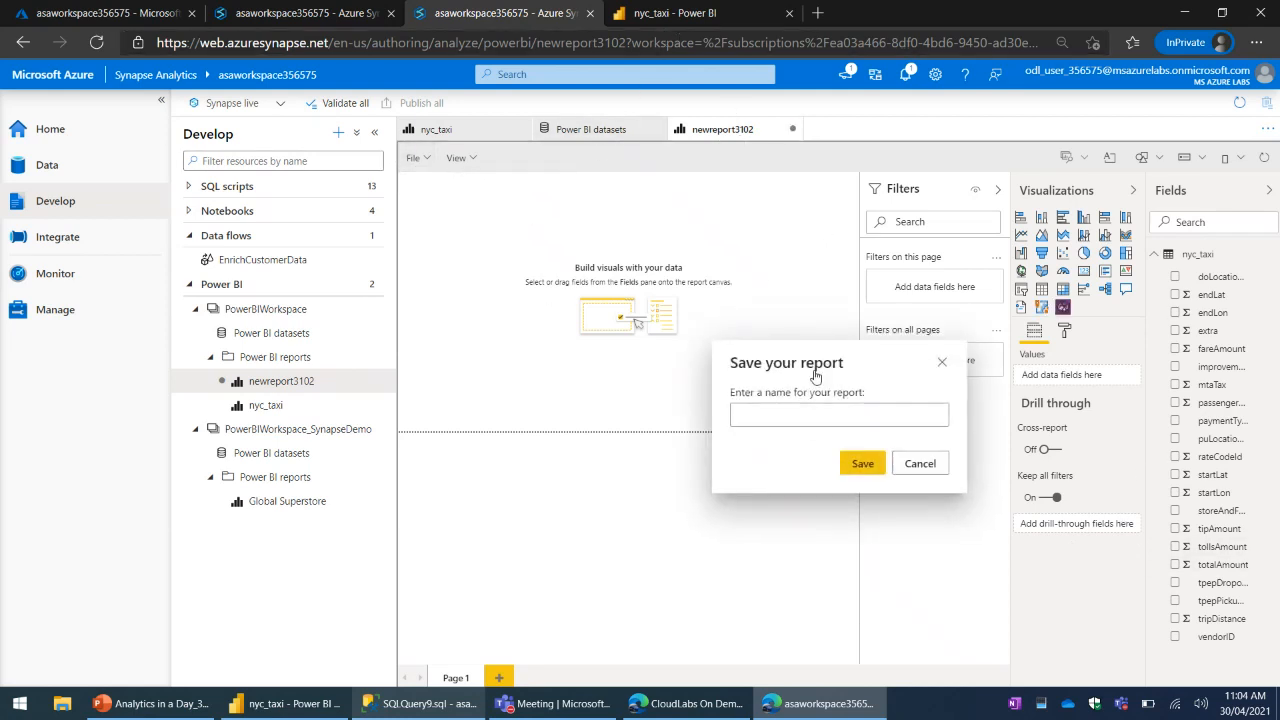
text(blank)
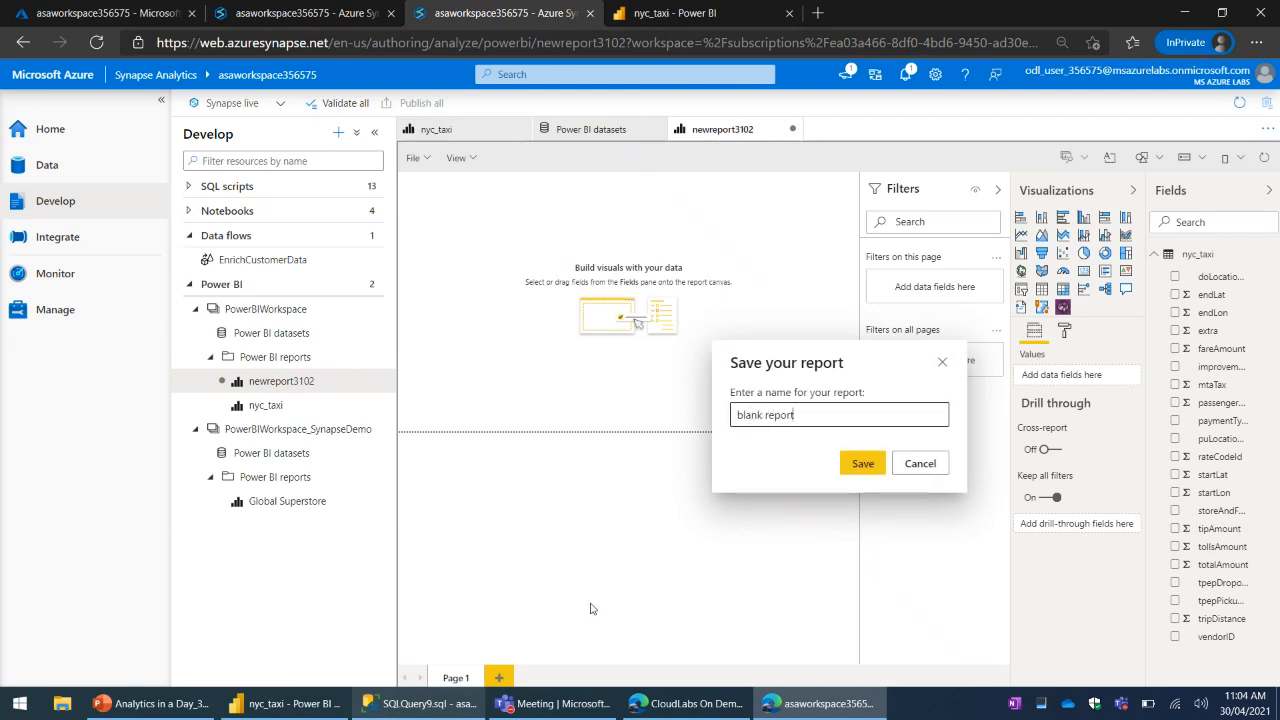
text( report)
click(862, 463)
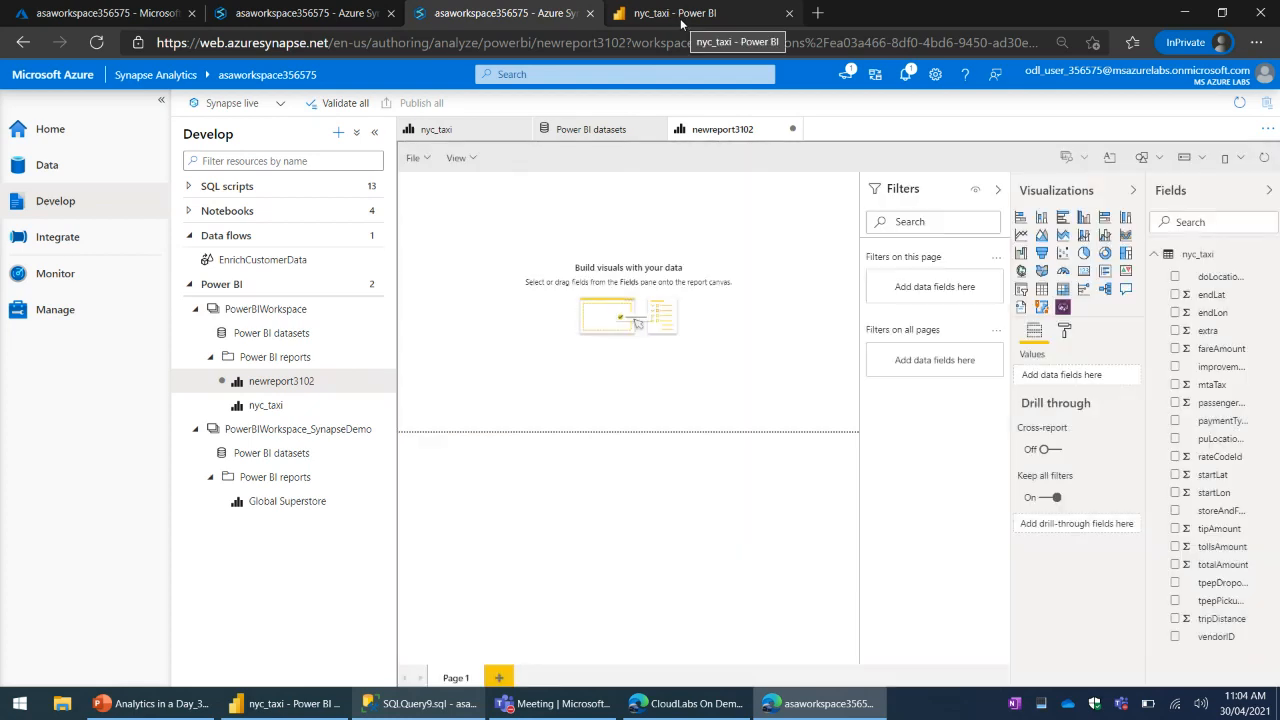
- Switch to the Power BI service, go to the PowerBIWorkspace356575 workspace and open the blank report
click(683, 22)
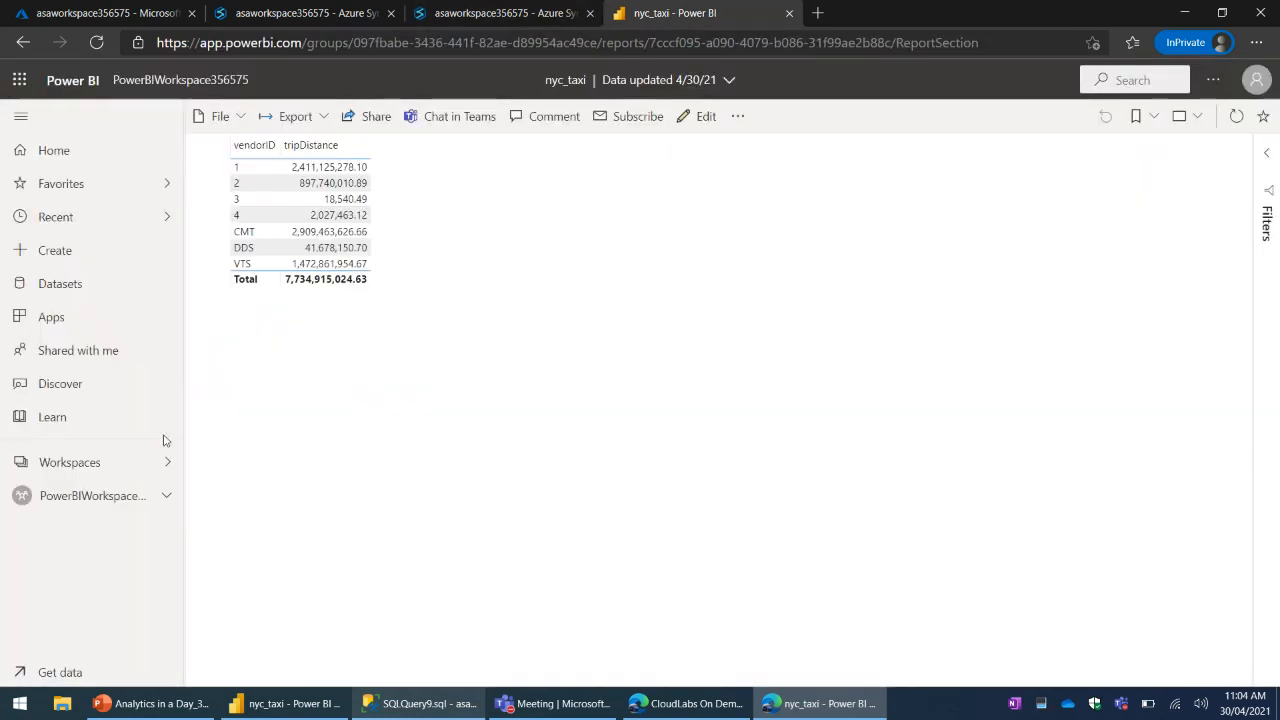
click(101, 468)
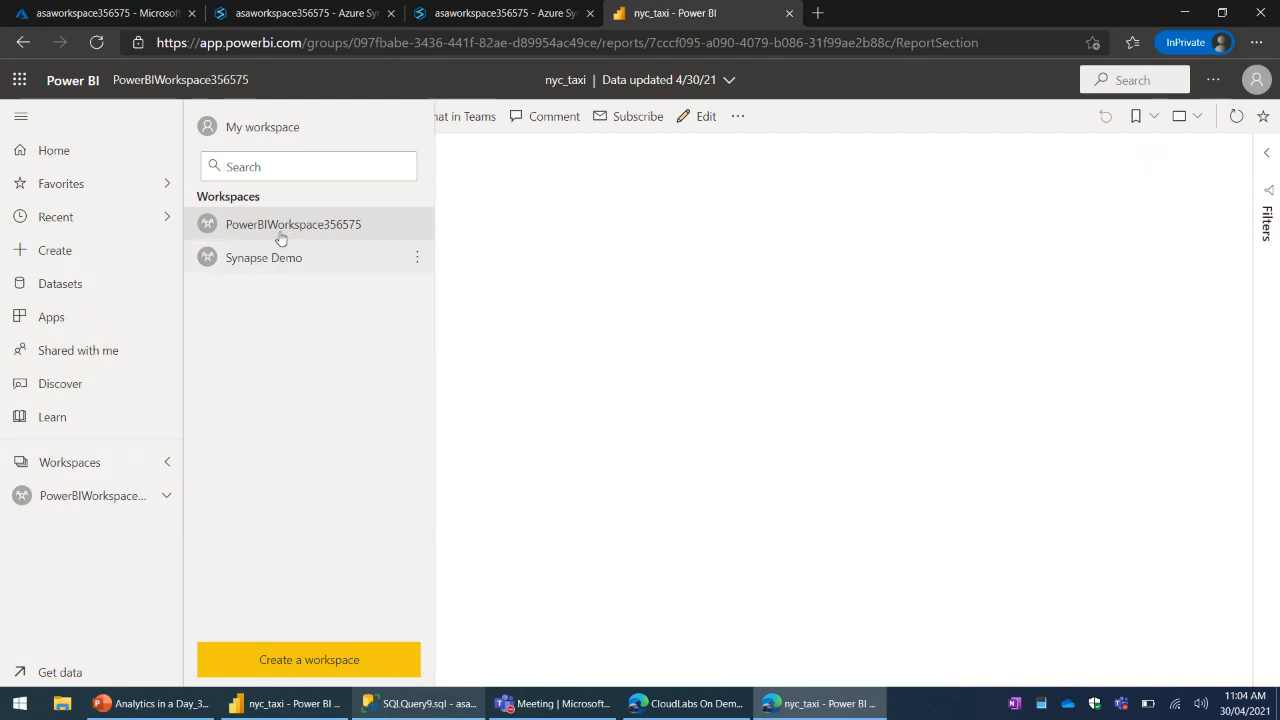
click(281, 228)
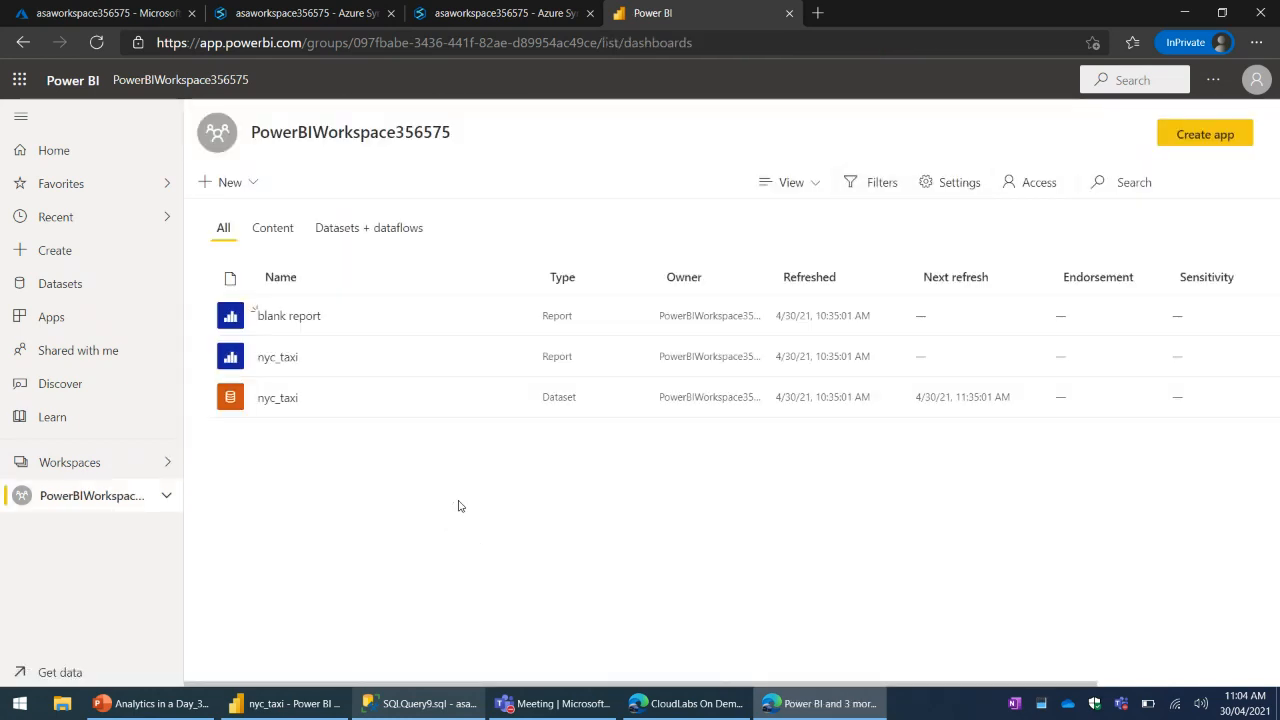
click(290, 322)
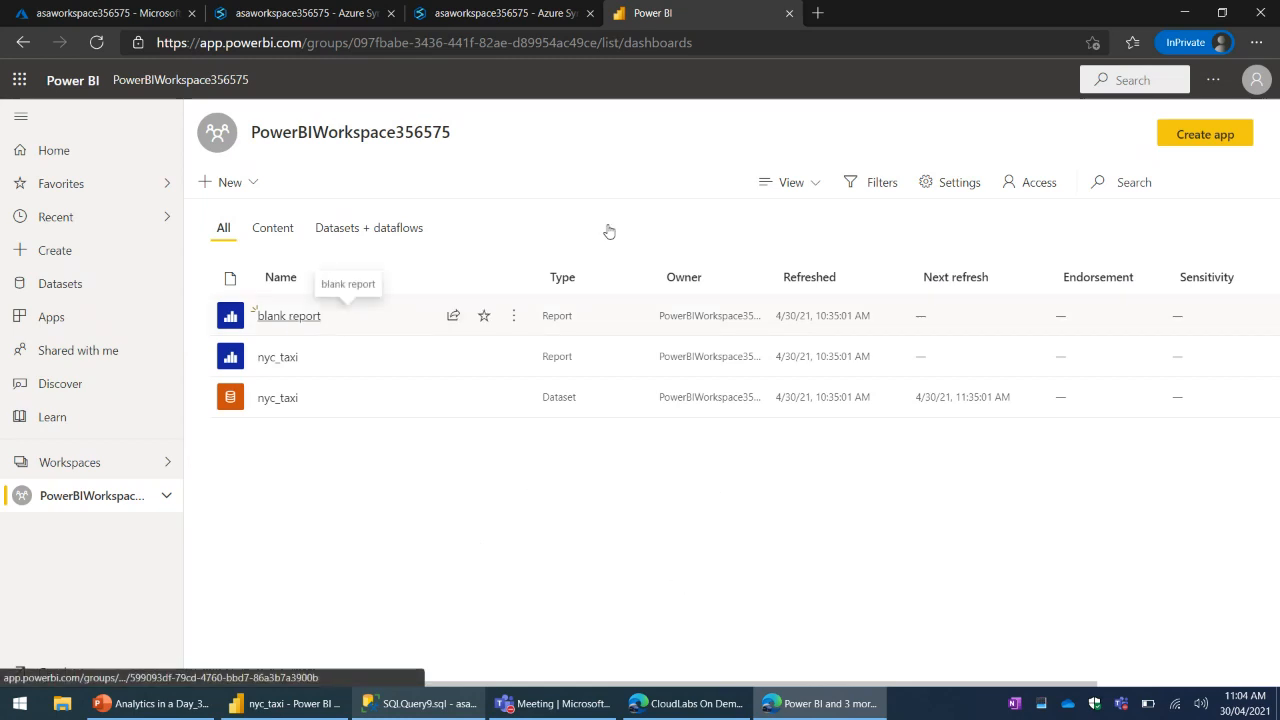
- Switch back to Synapse Studio and close the blank report, the nyc_taxi report and the Power BI datasets view
click(497, 12)
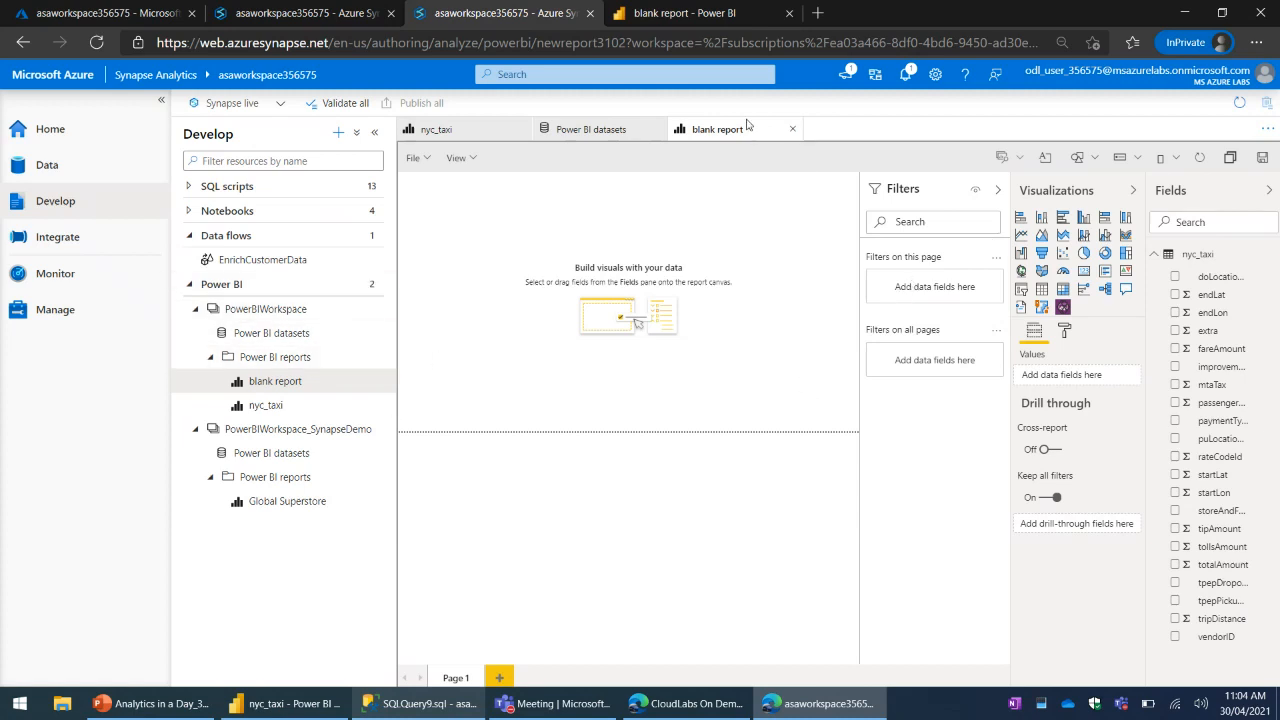
click(791, 131)
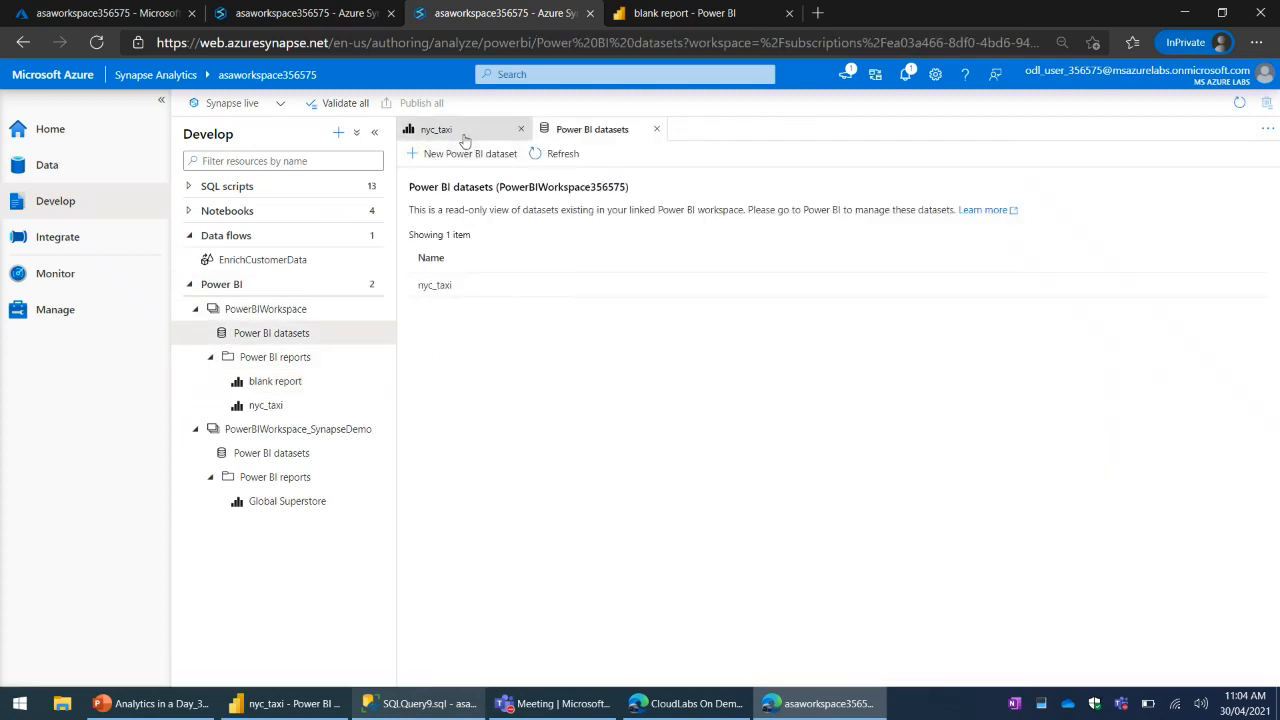
click(468, 131)
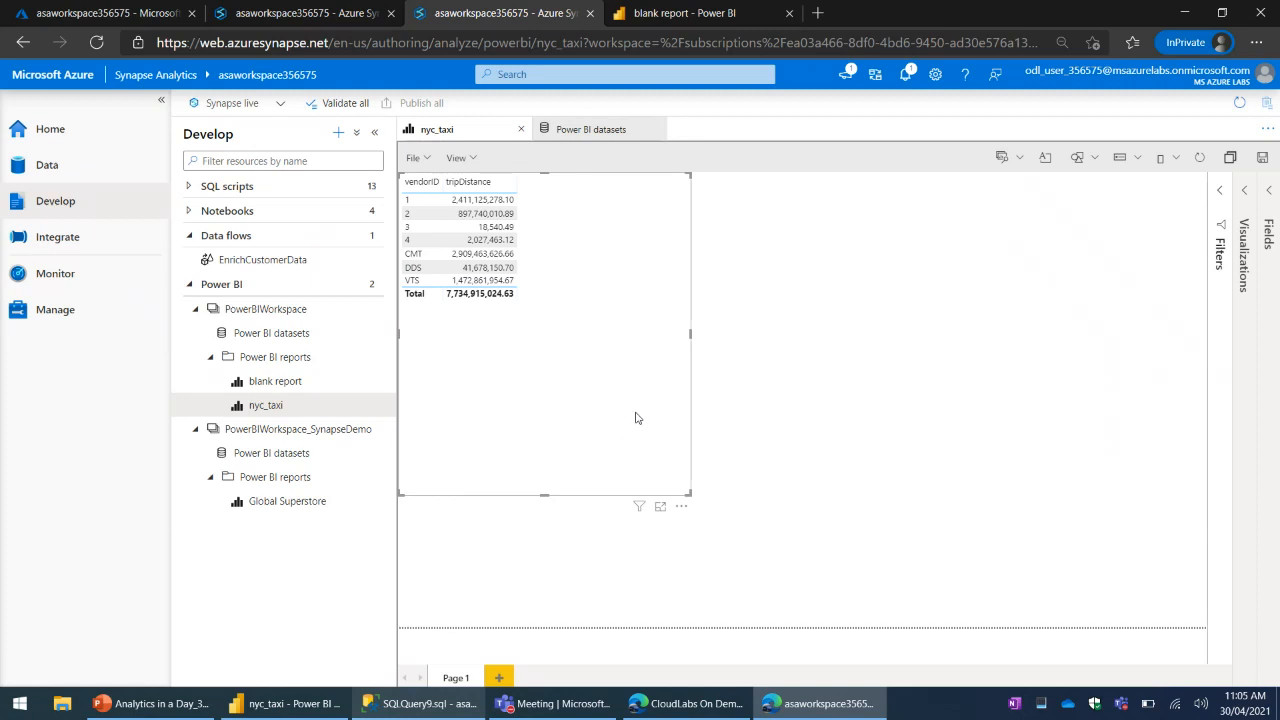
click(338, 134)
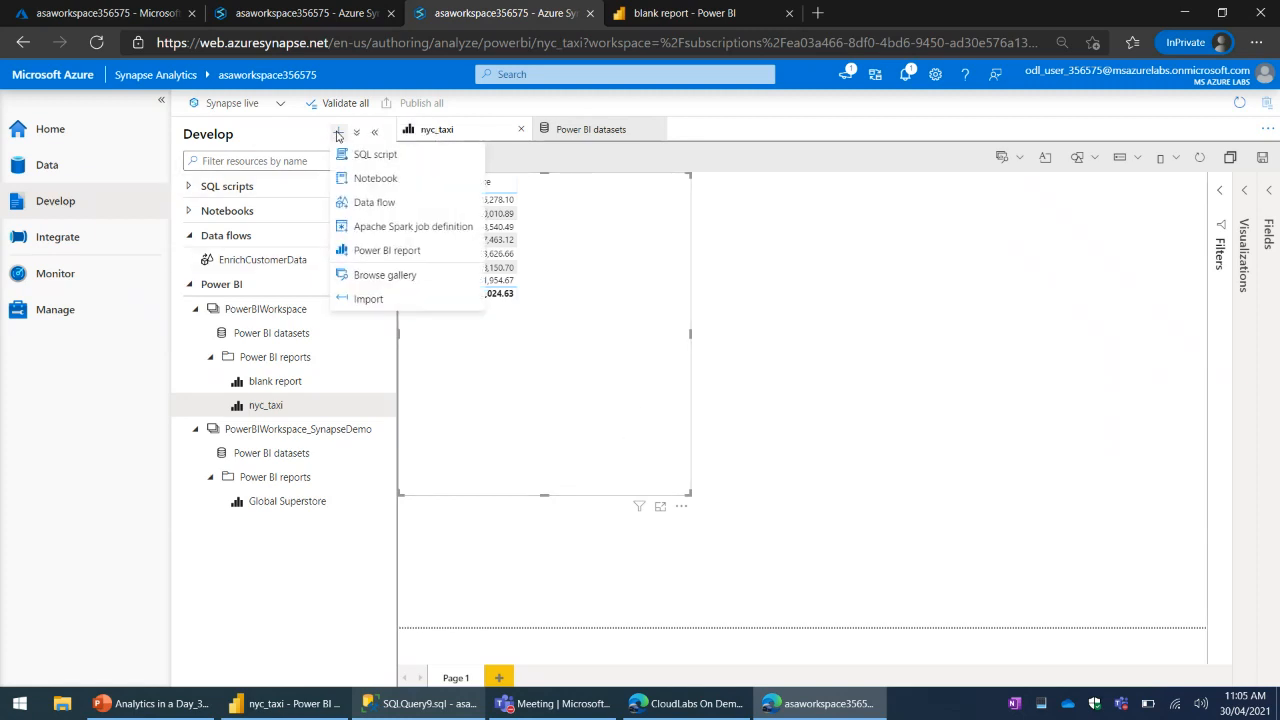
click(45, 166)
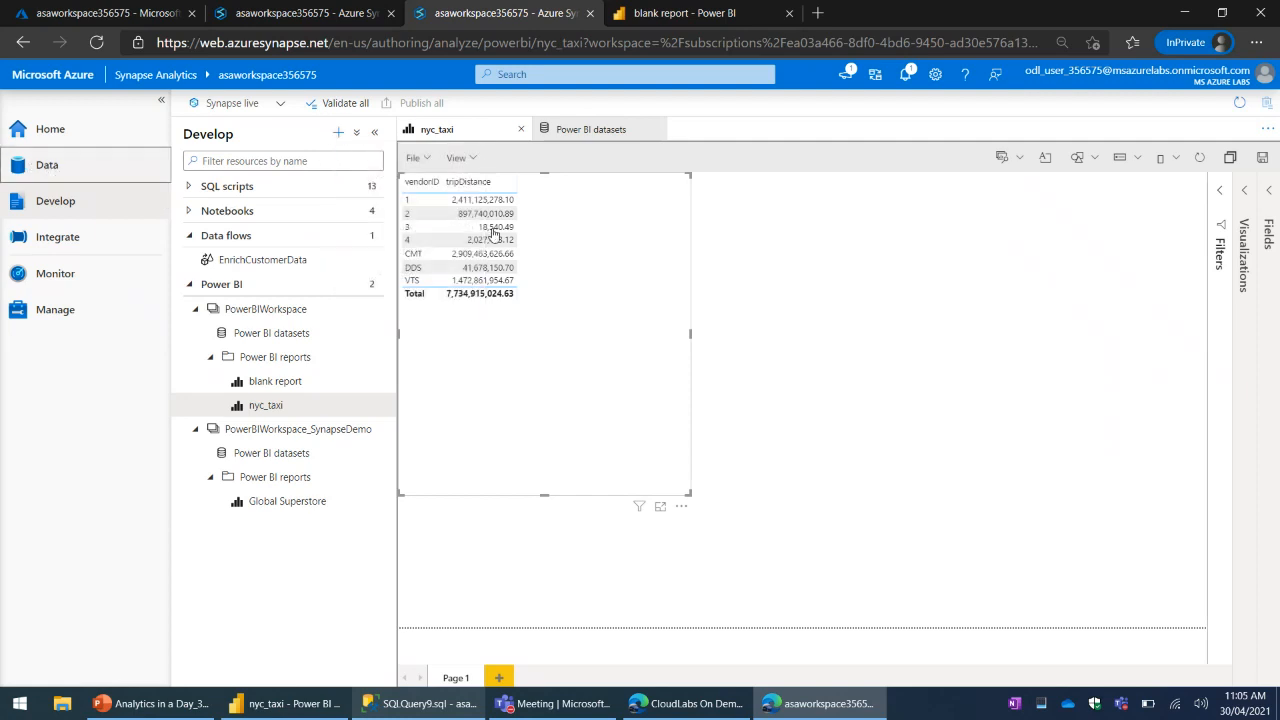
click(520, 132)
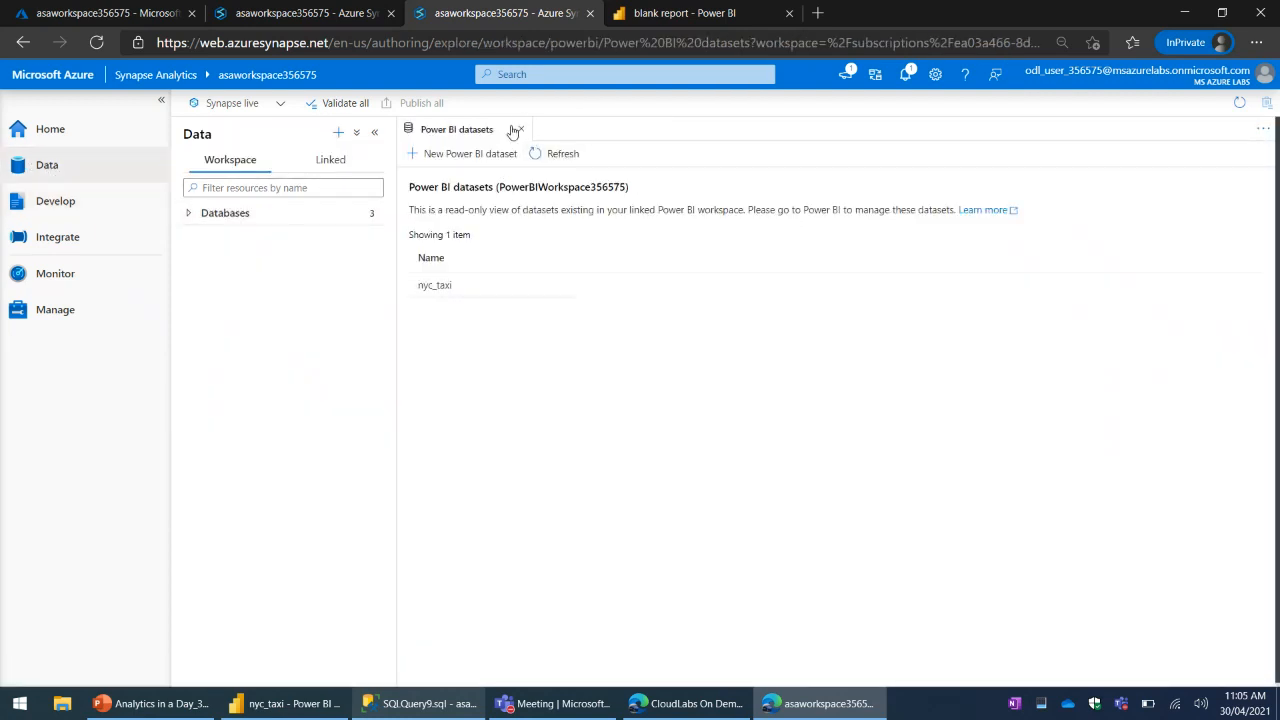
click(520, 129)
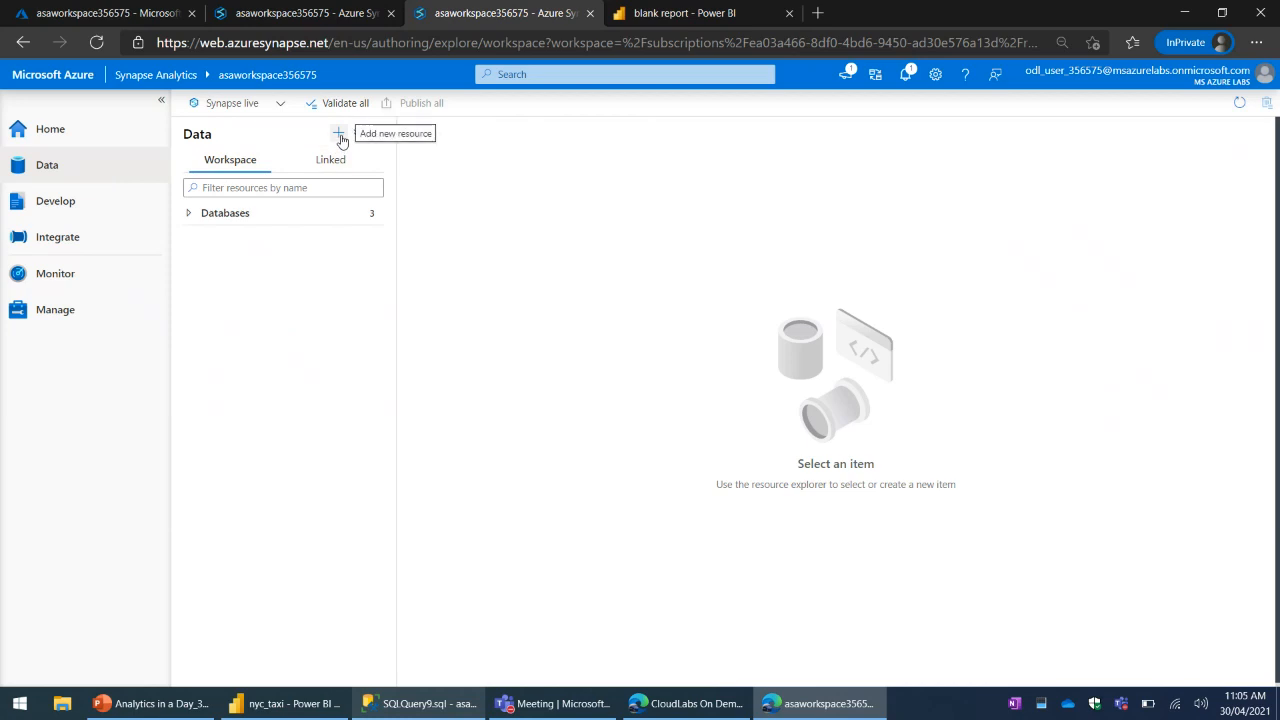
- Show the linked data sources in the Data hub and expand Sample Datasets under Azure Blob Storage
click(67, 201)
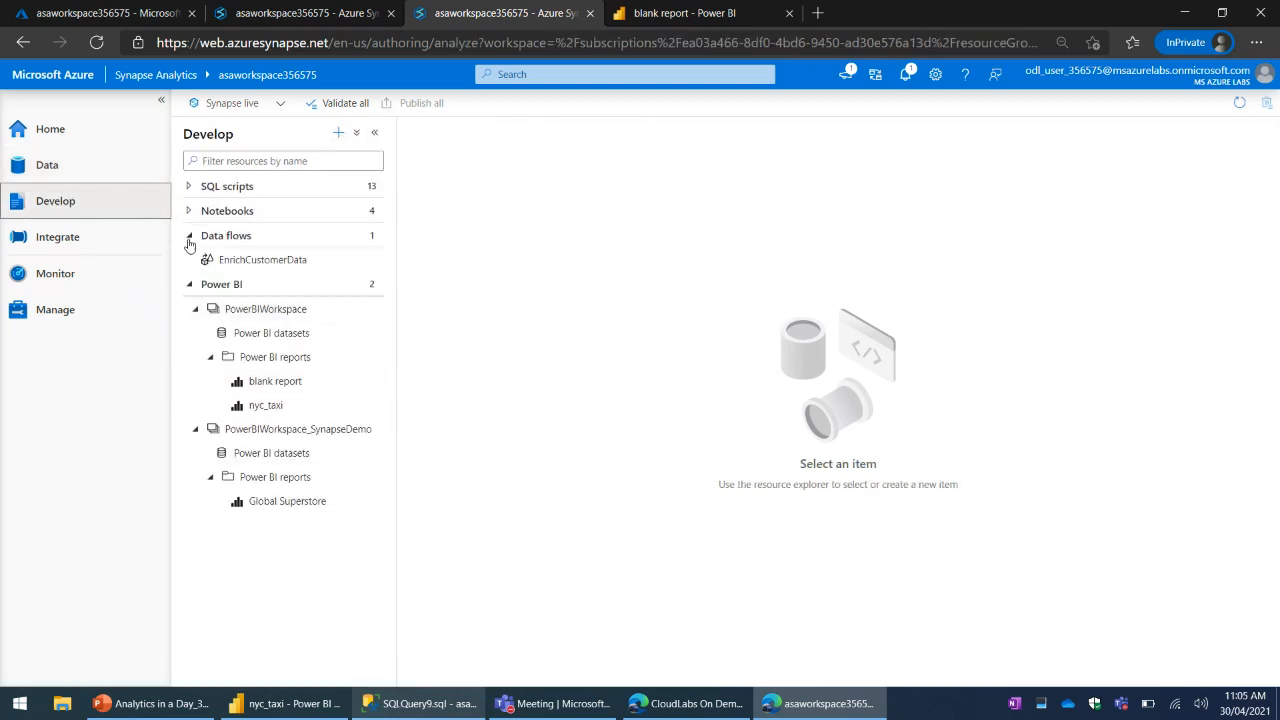
click(189, 236)
click(47, 165)
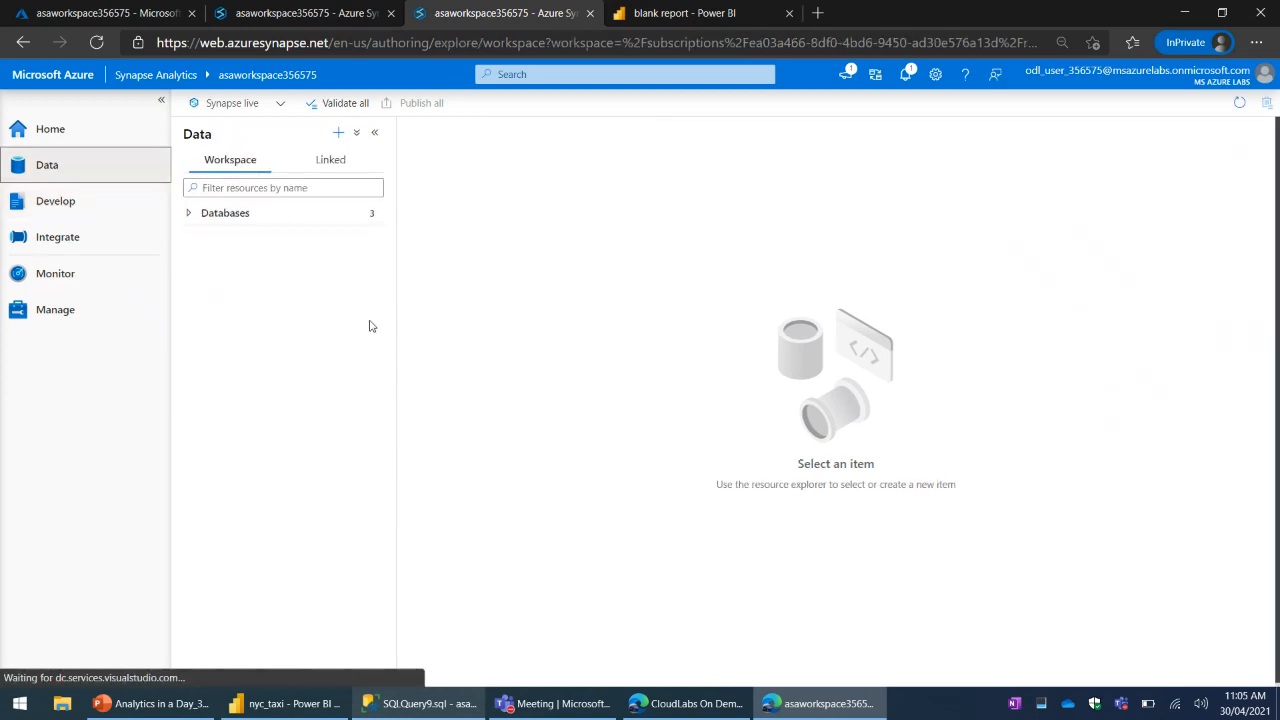
click(214, 216)
click(334, 162)
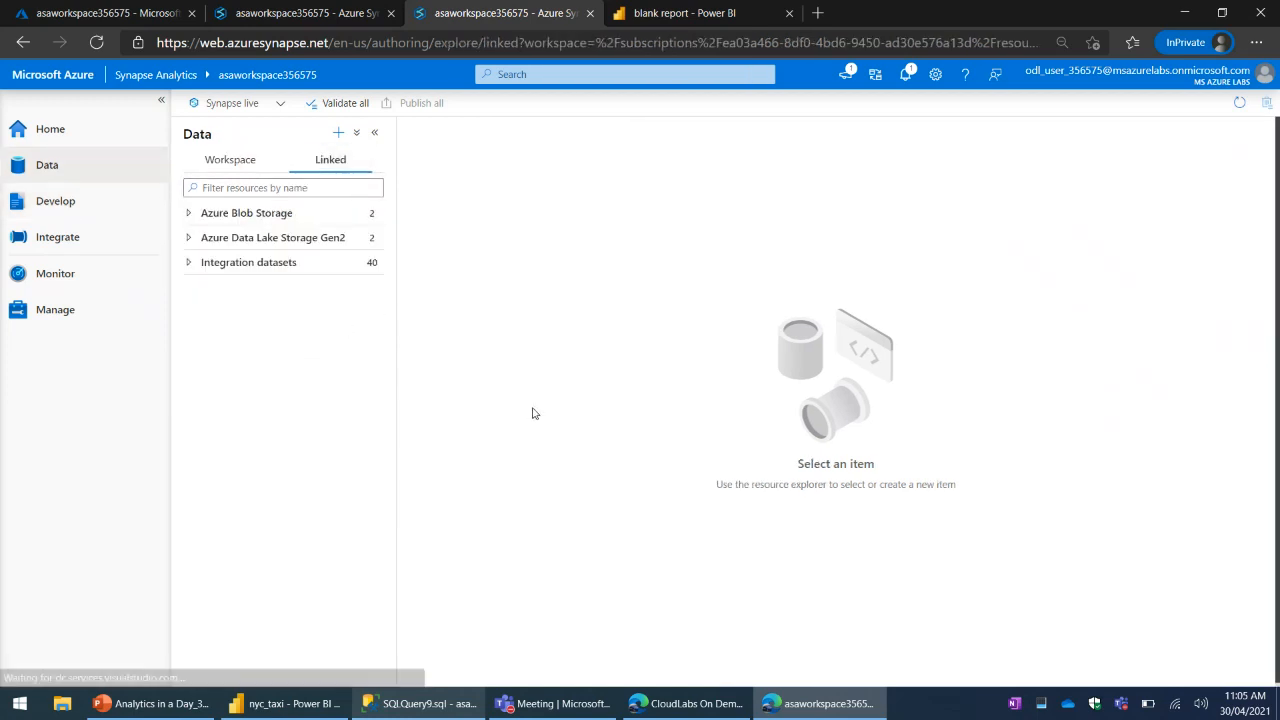
click(250, 214)
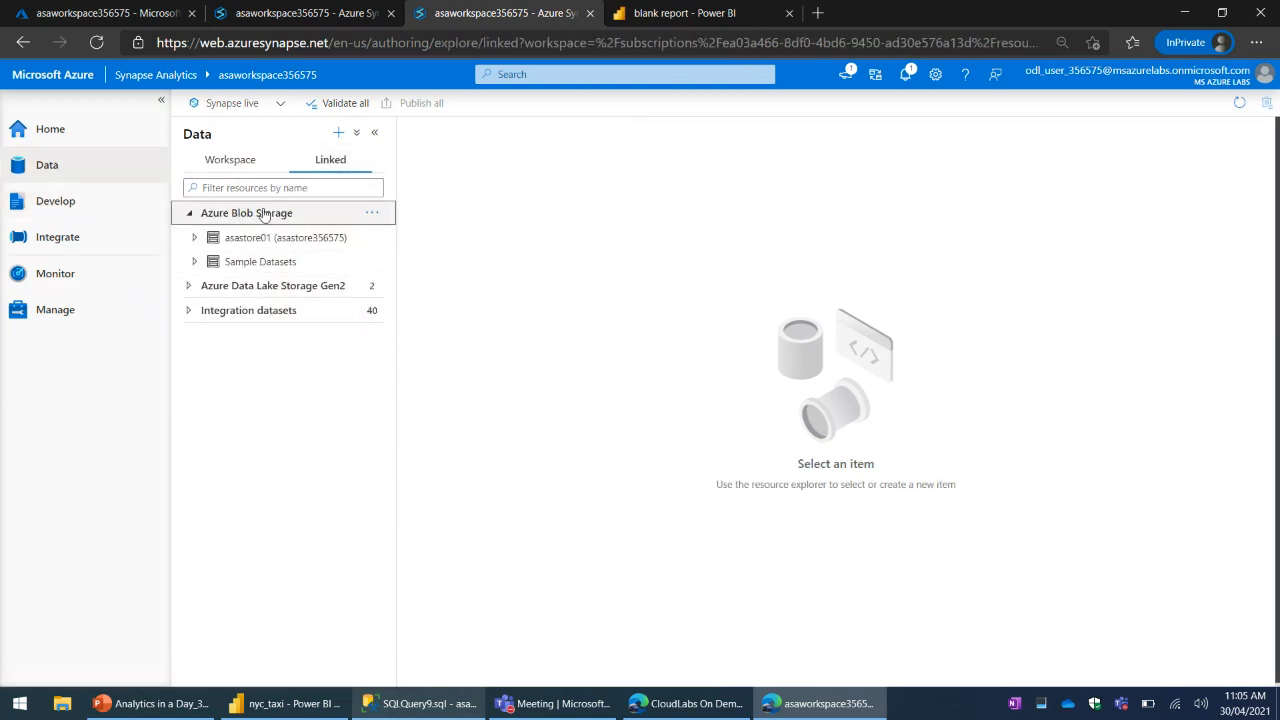
click(194, 262)
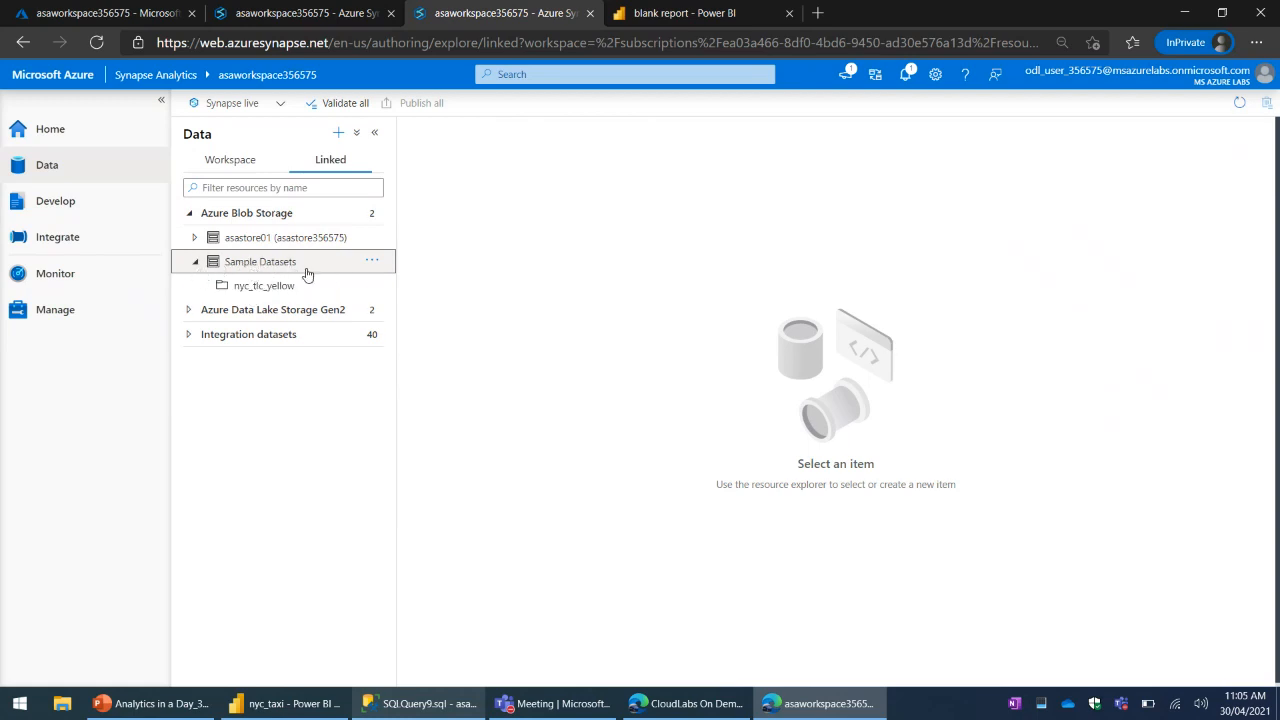
- Browse the dataset gallery, preview US Local Area Unemployment Statistics and add it to the workspace
click(339, 134)
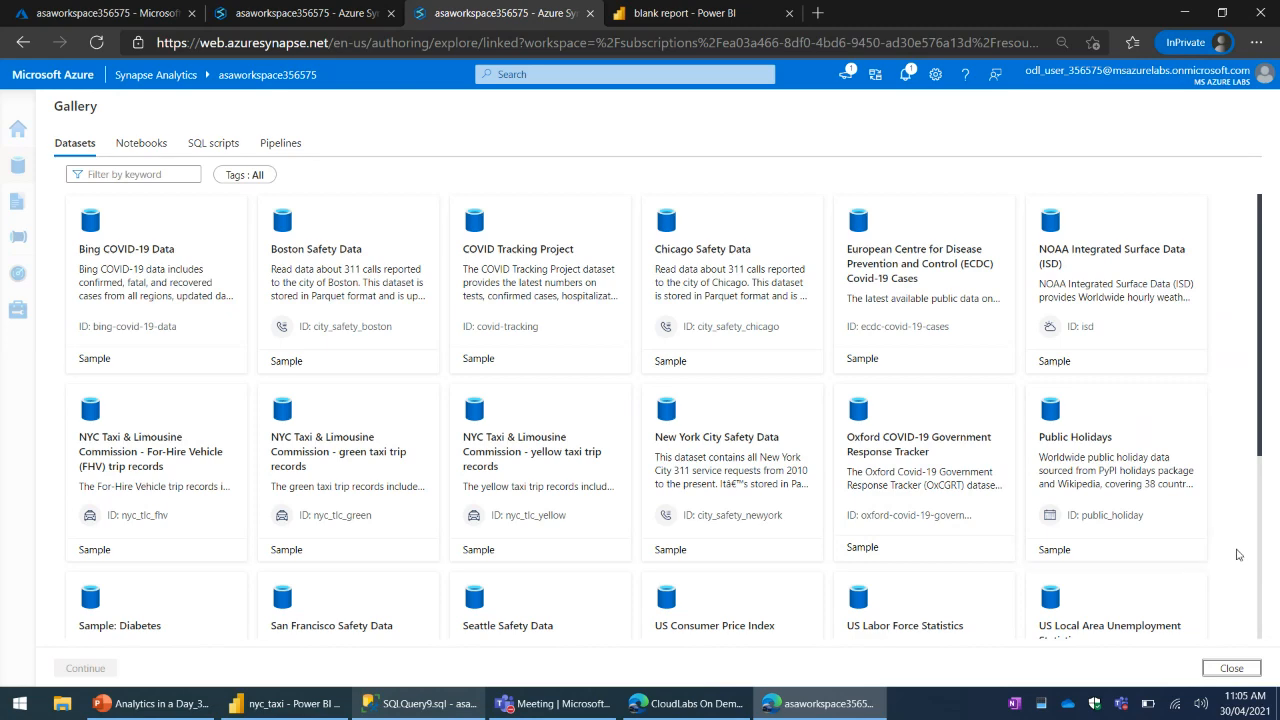
scroll(1255, 540, down, 3)
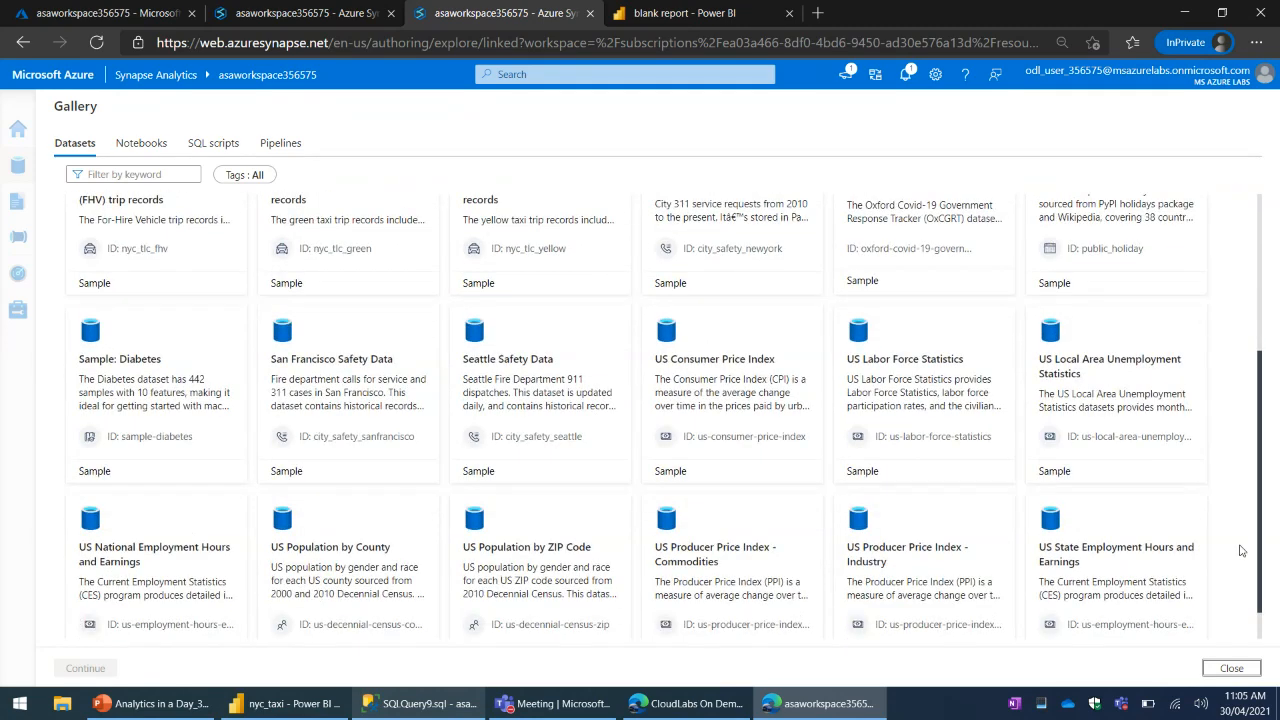
scroll(1150, 550, down, 1)
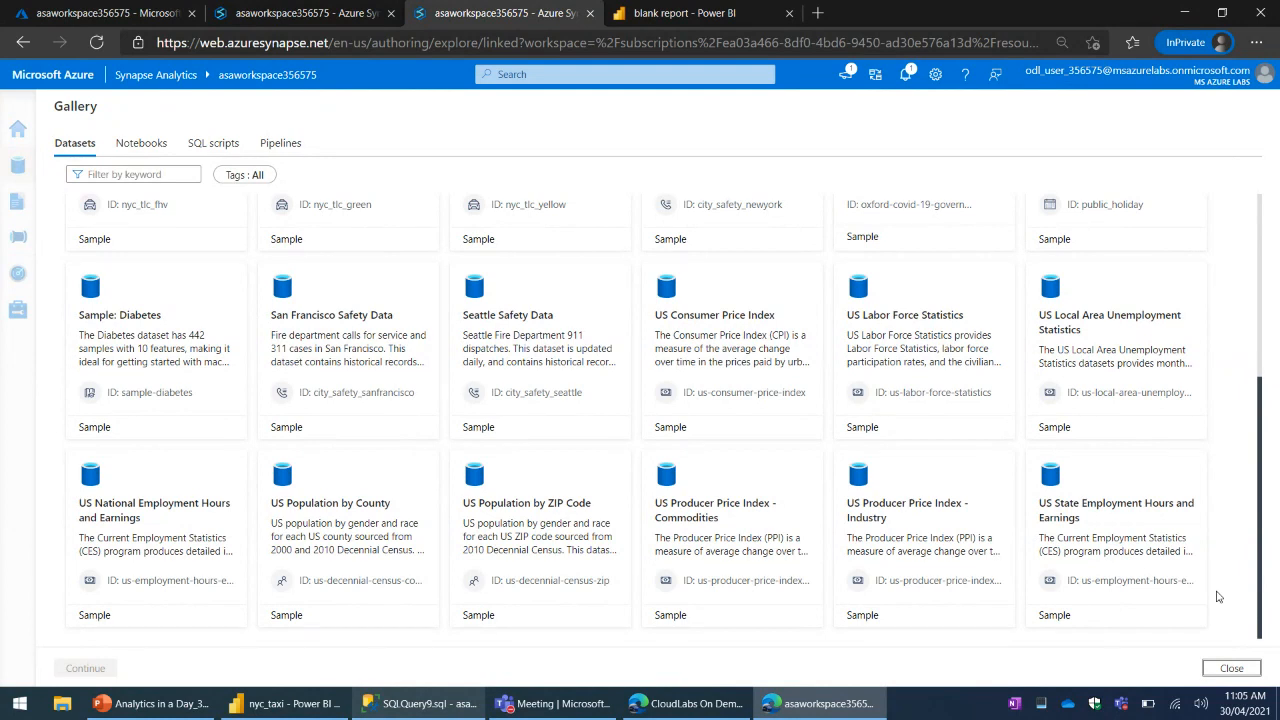
click(1100, 325)
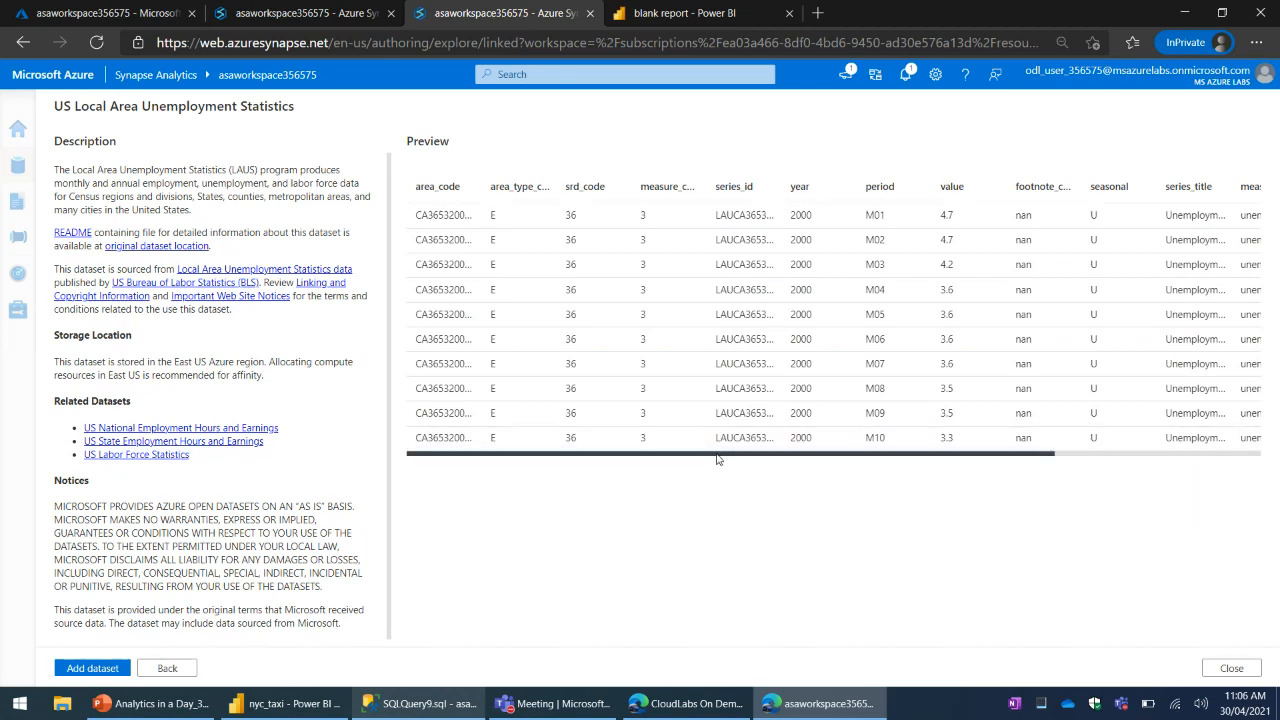
mouse_move(758, 458)
mouse_down()
mouse_move(1055, 463)
mouse_move(749, 466)
mouse_up()
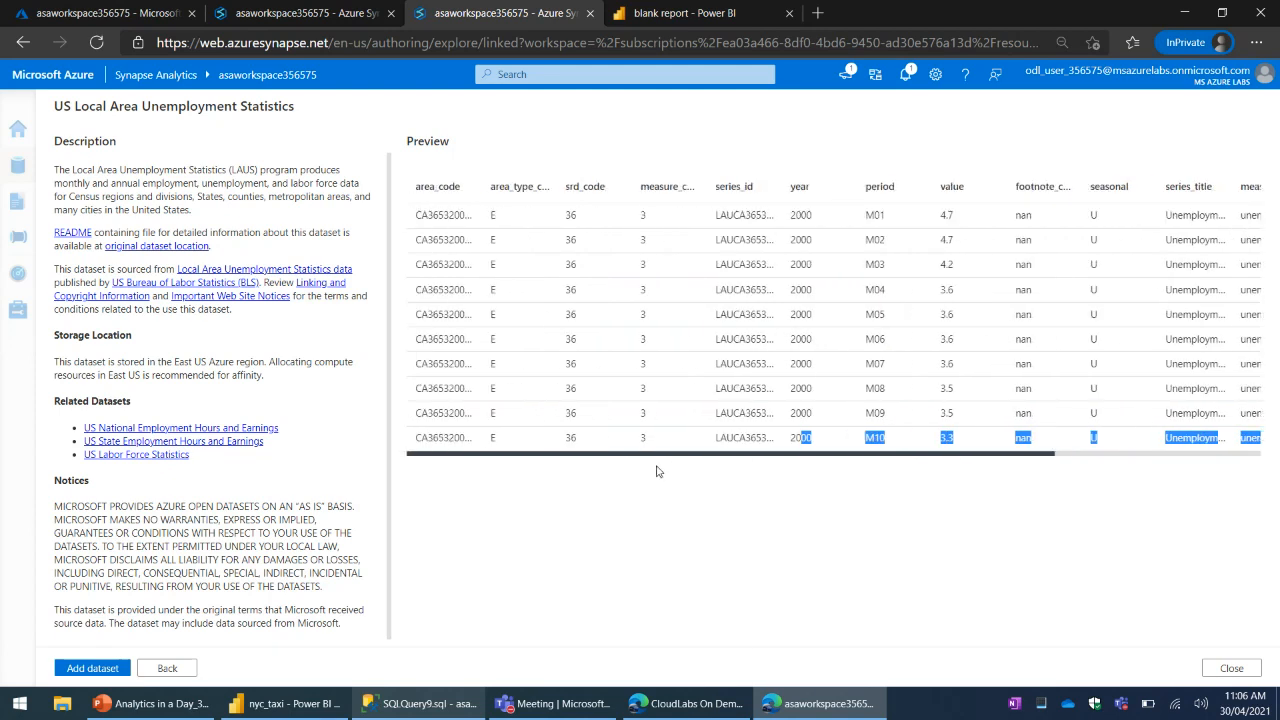
click(712, 568)
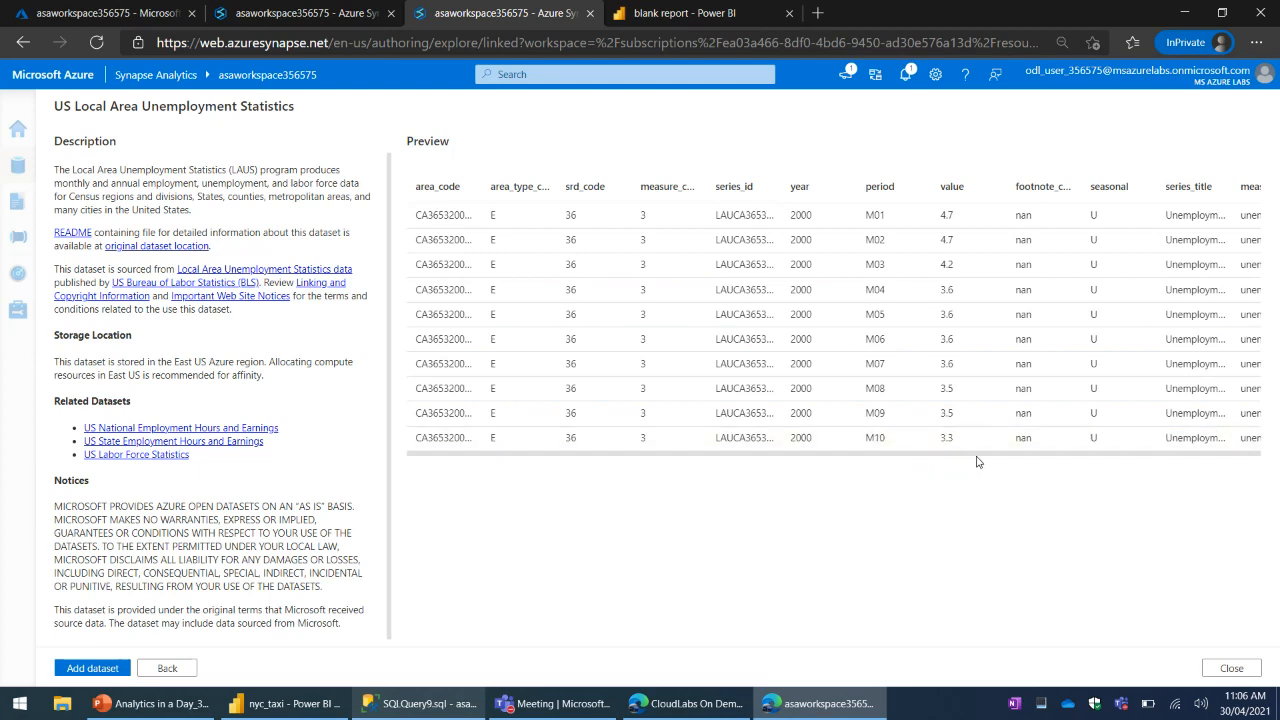
click(100, 668)
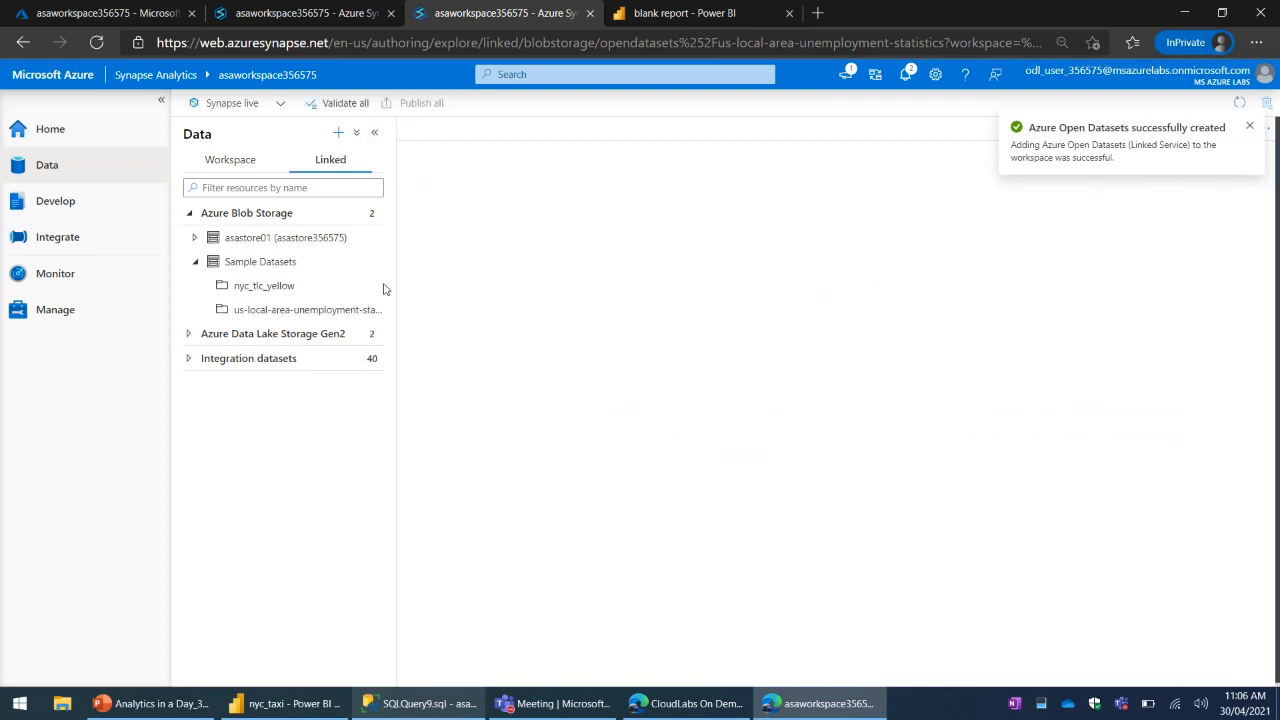
- Create a Select TOP 100 rows SQL script from us-local-area-unemployment-statistics, run it on the Built-in pool and hide the script properties
drag(399, 334, 472, 343)
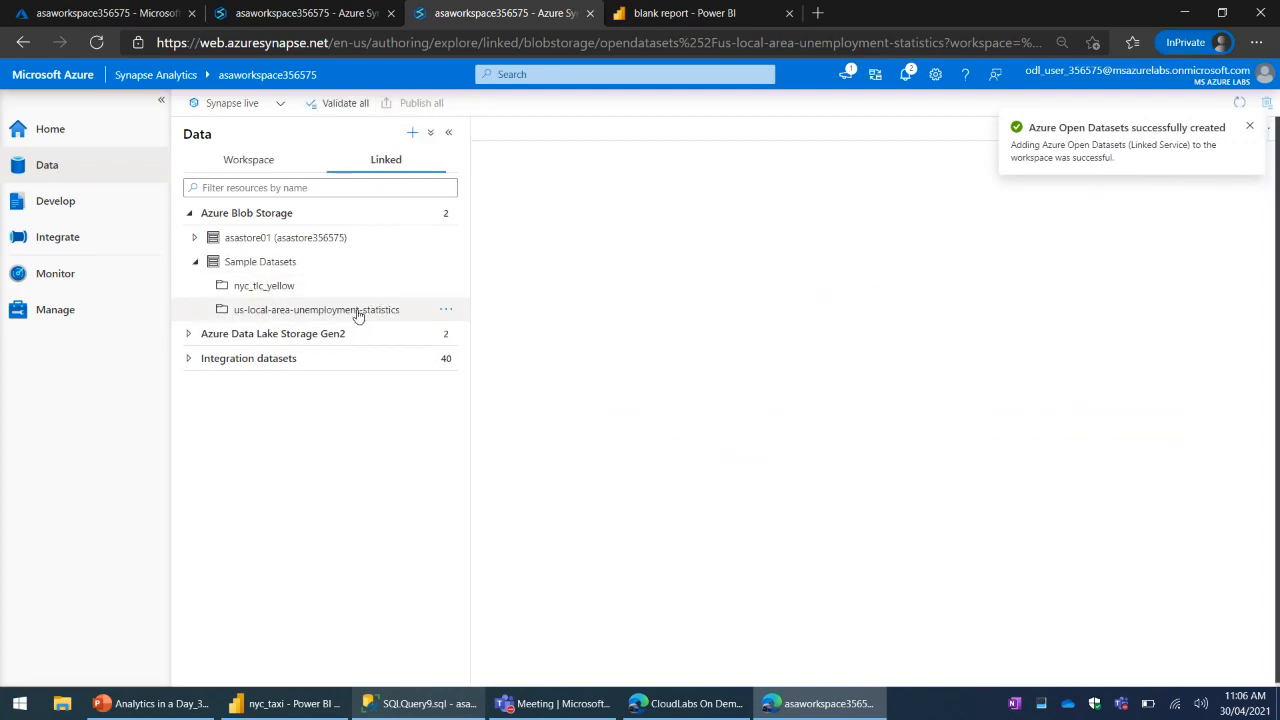
click(358, 316)
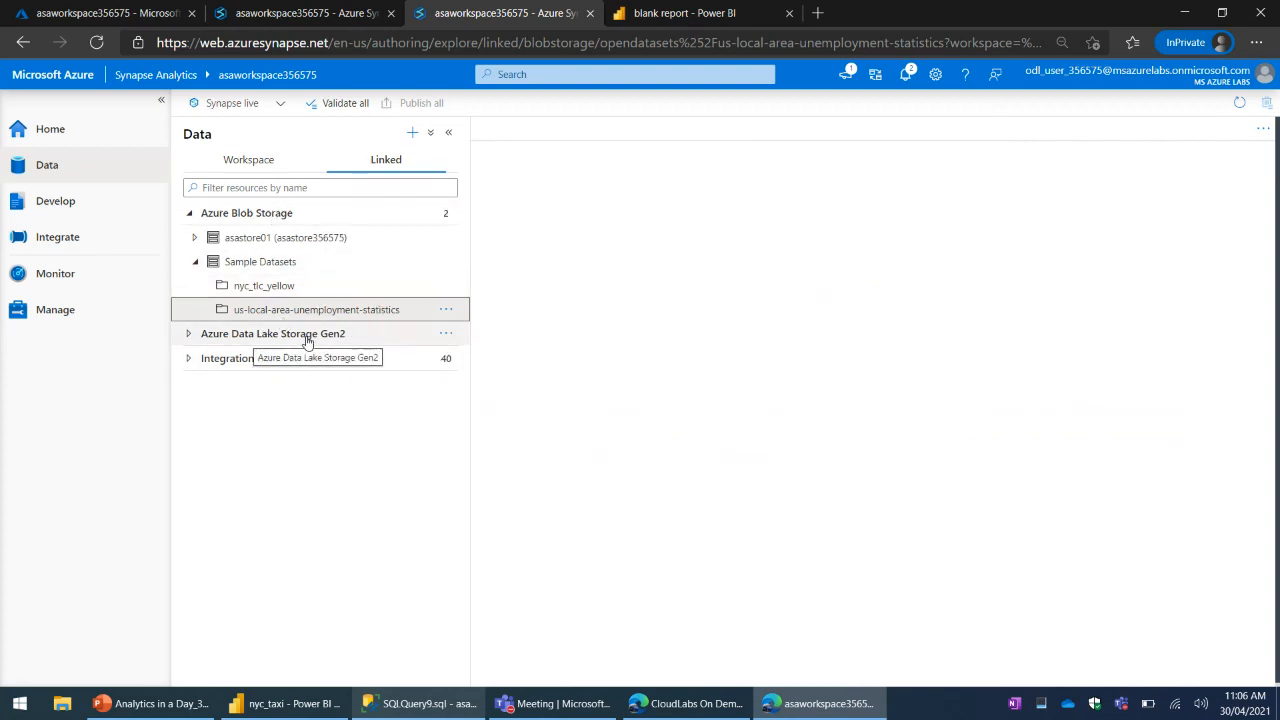
click(451, 316)
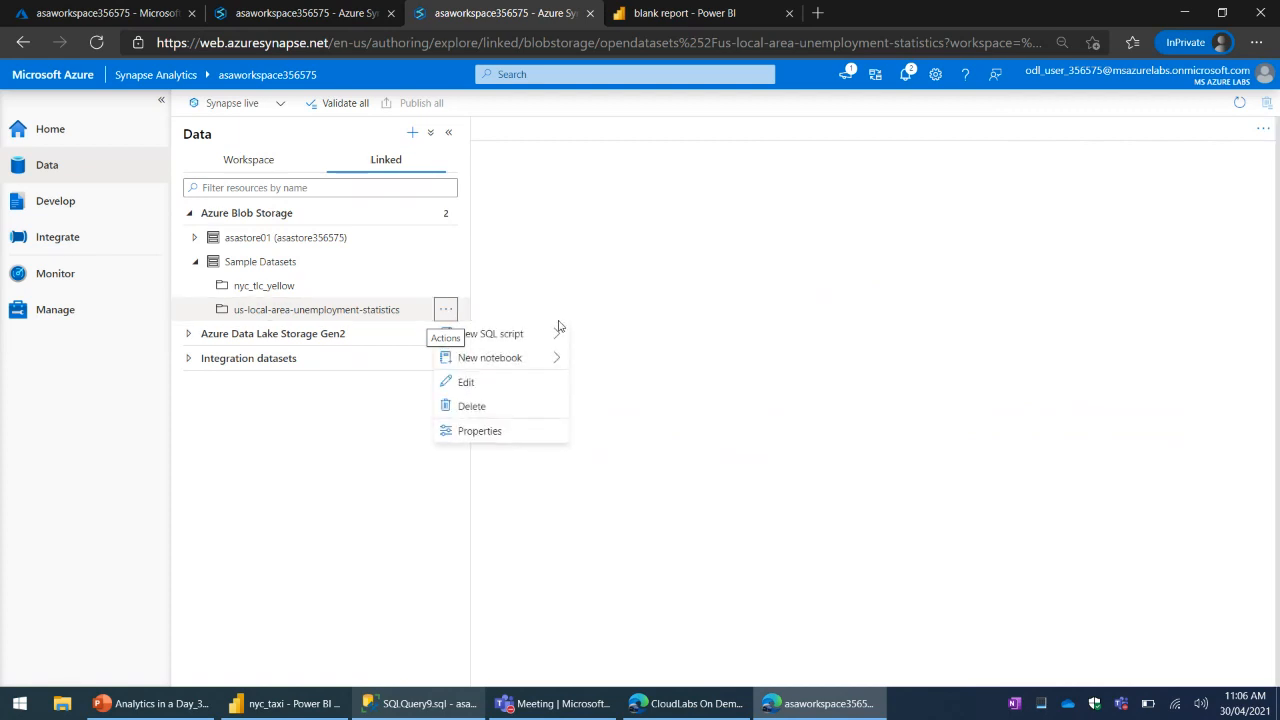
mouse_move(519, 338)
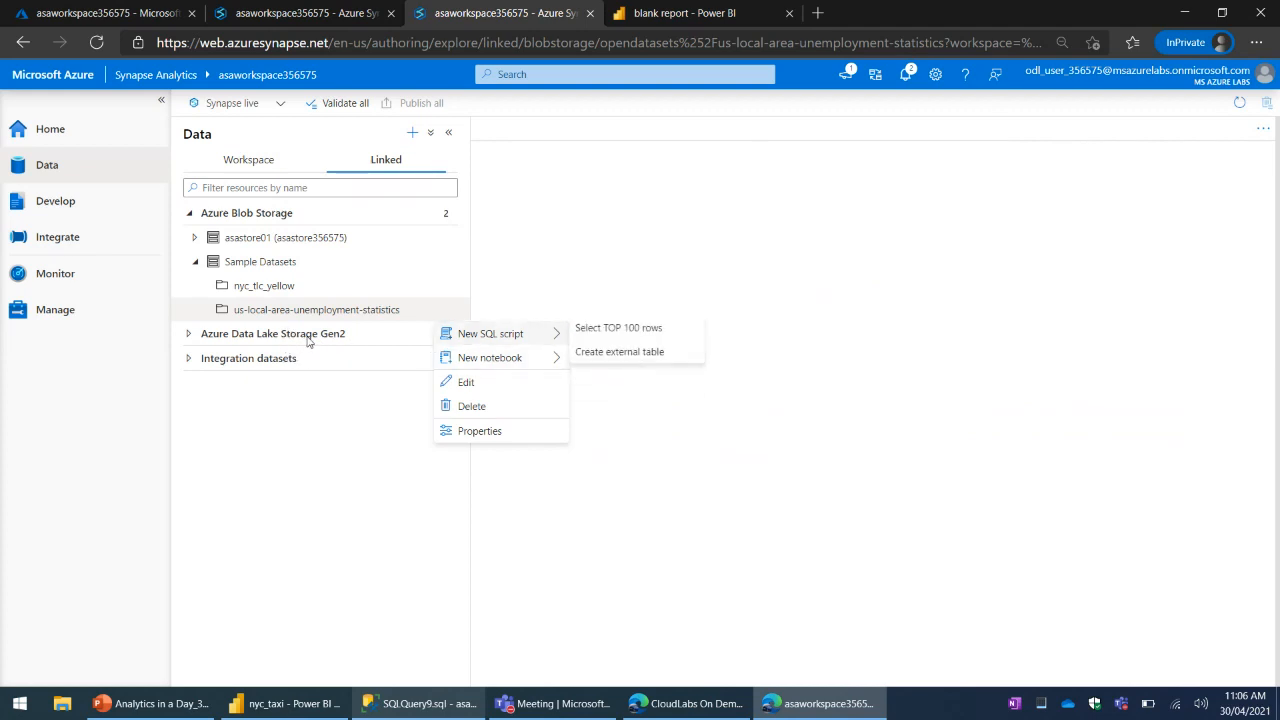
click(633, 338)
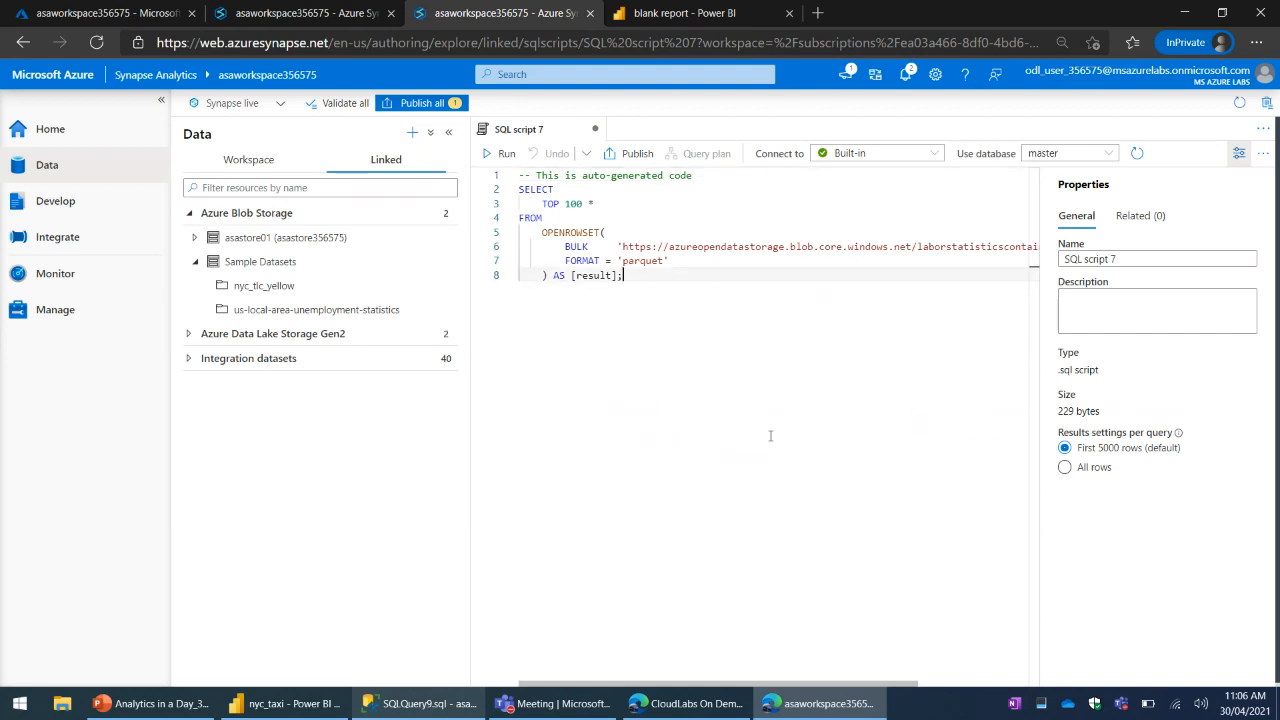
click(500, 153)
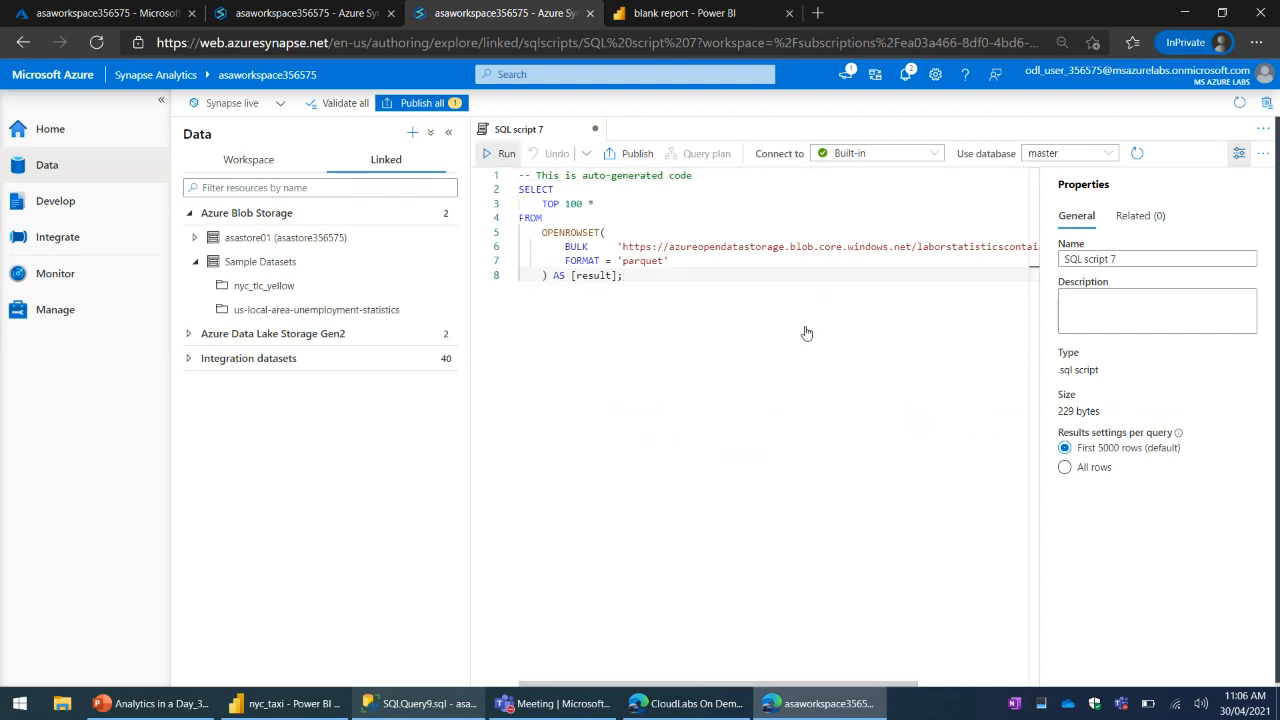
click(1238, 153)
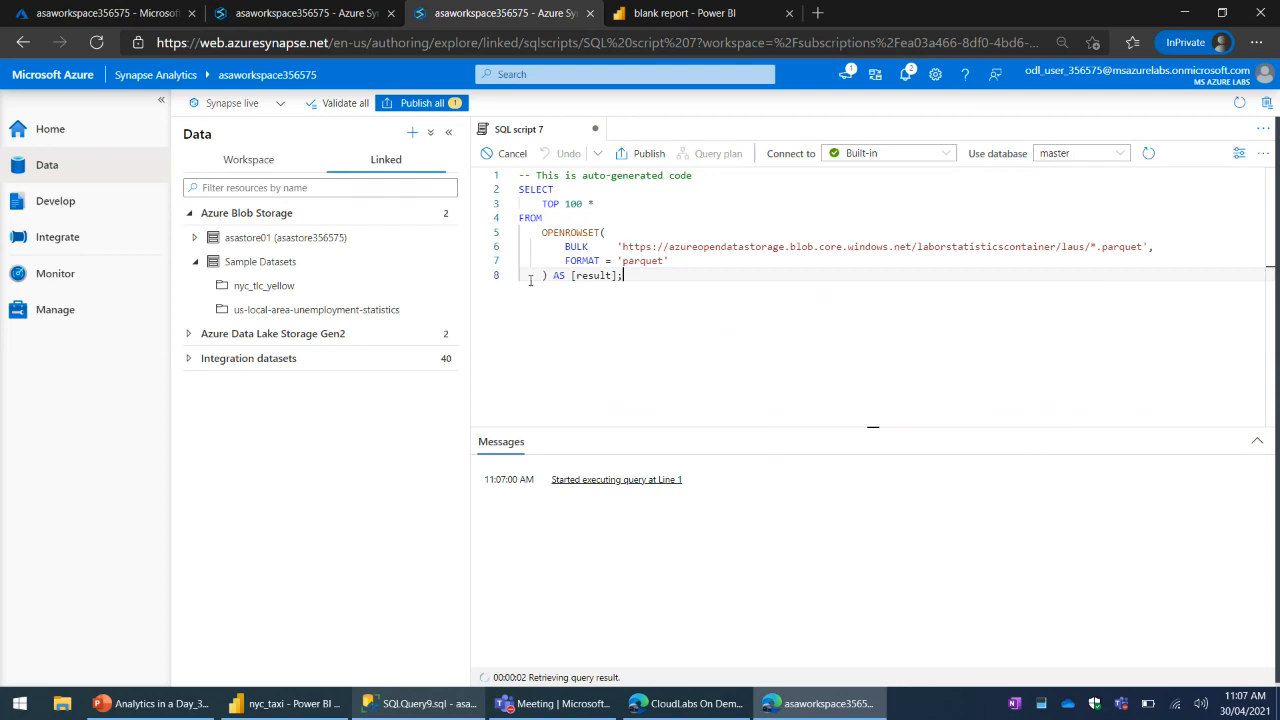
- Switch to SQL Server Management Studio and close all open queries without saving changes
click(448, 702)
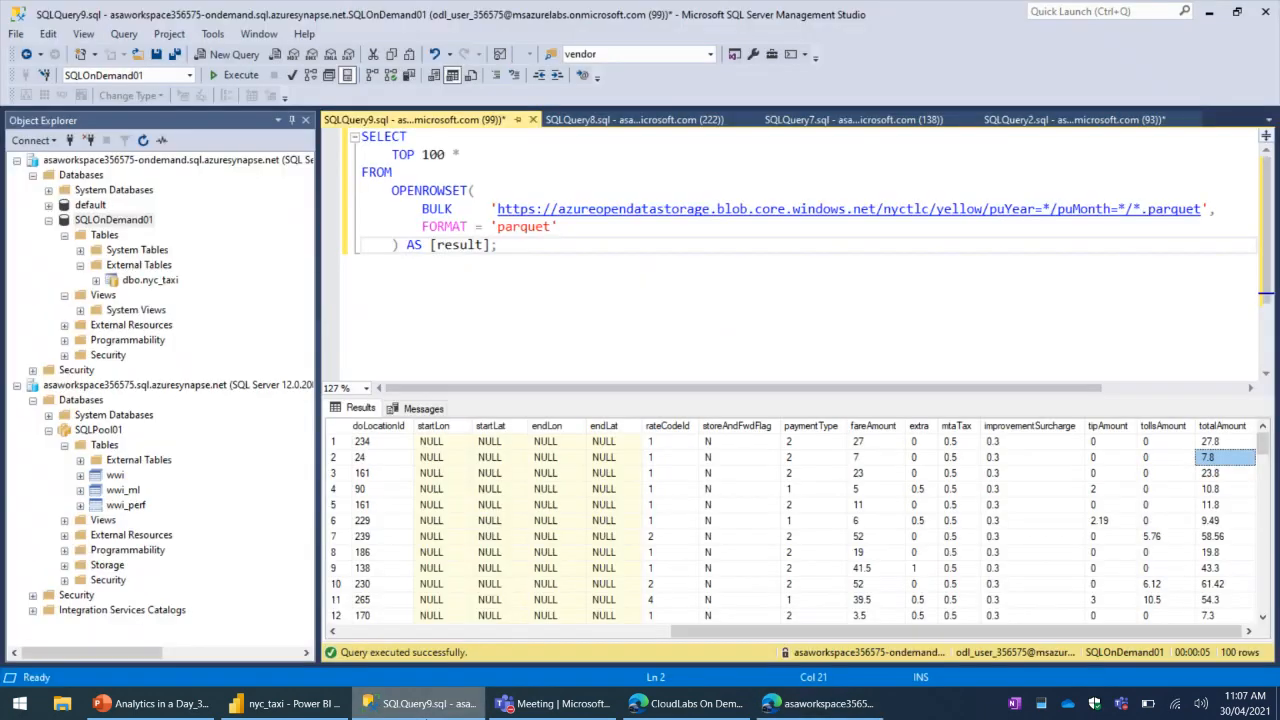
click(534, 121)
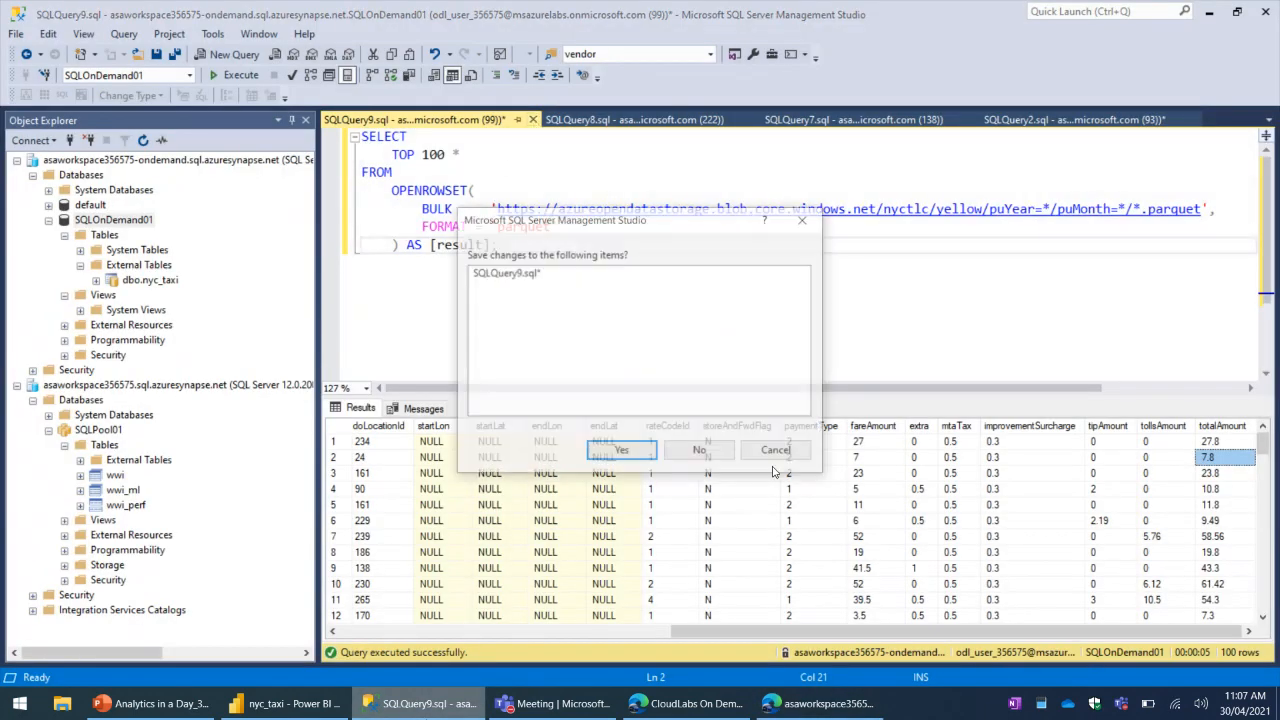
click(700, 452)
click(529, 119)
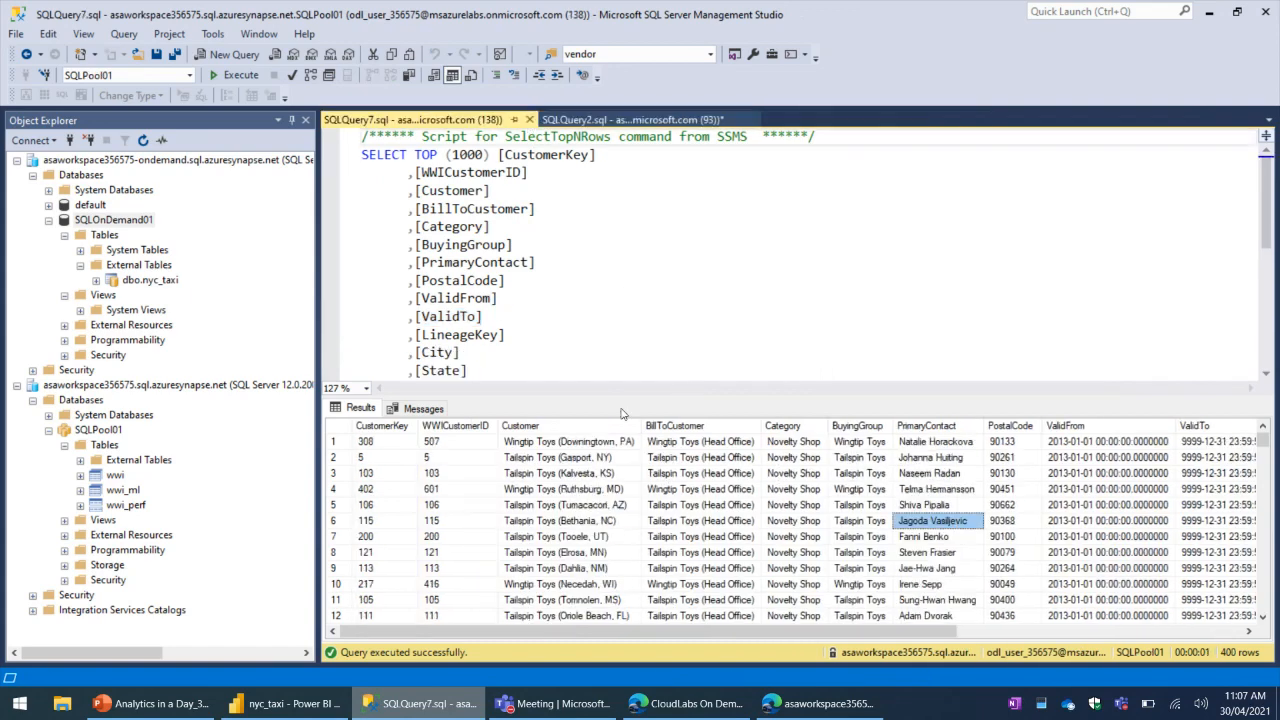
click(529, 119)
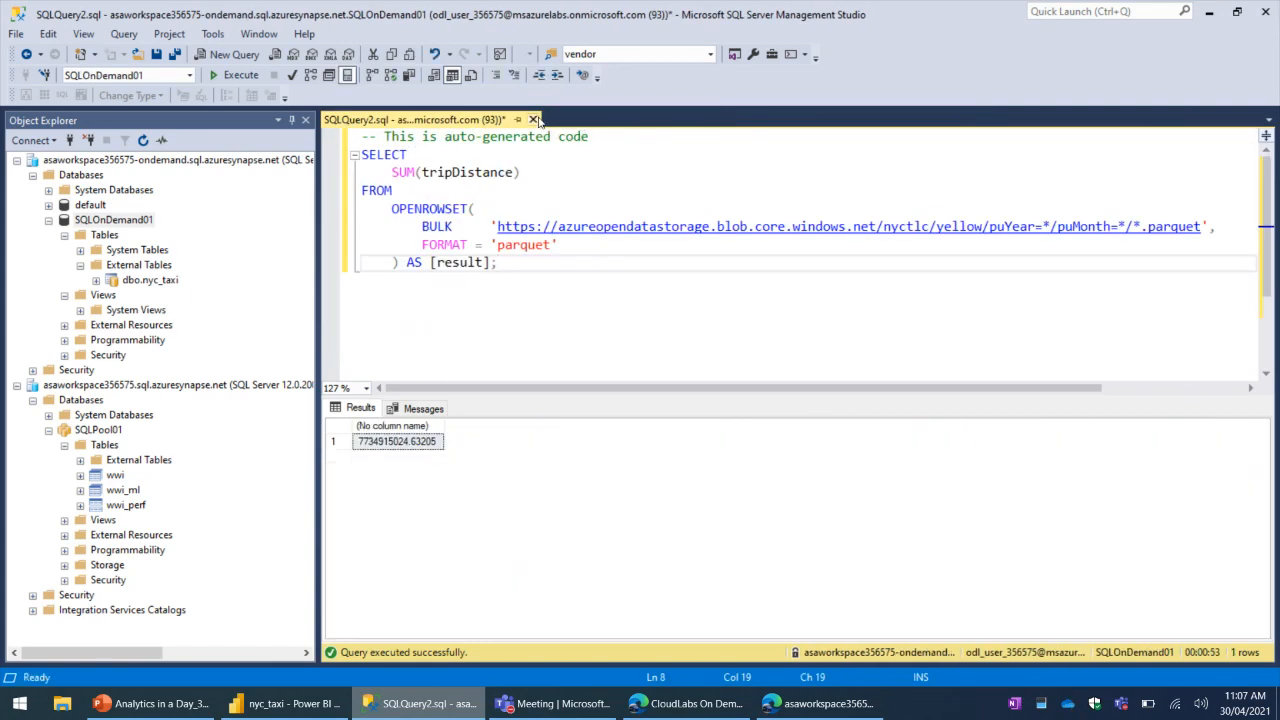
click(532, 119)
click(700, 452)
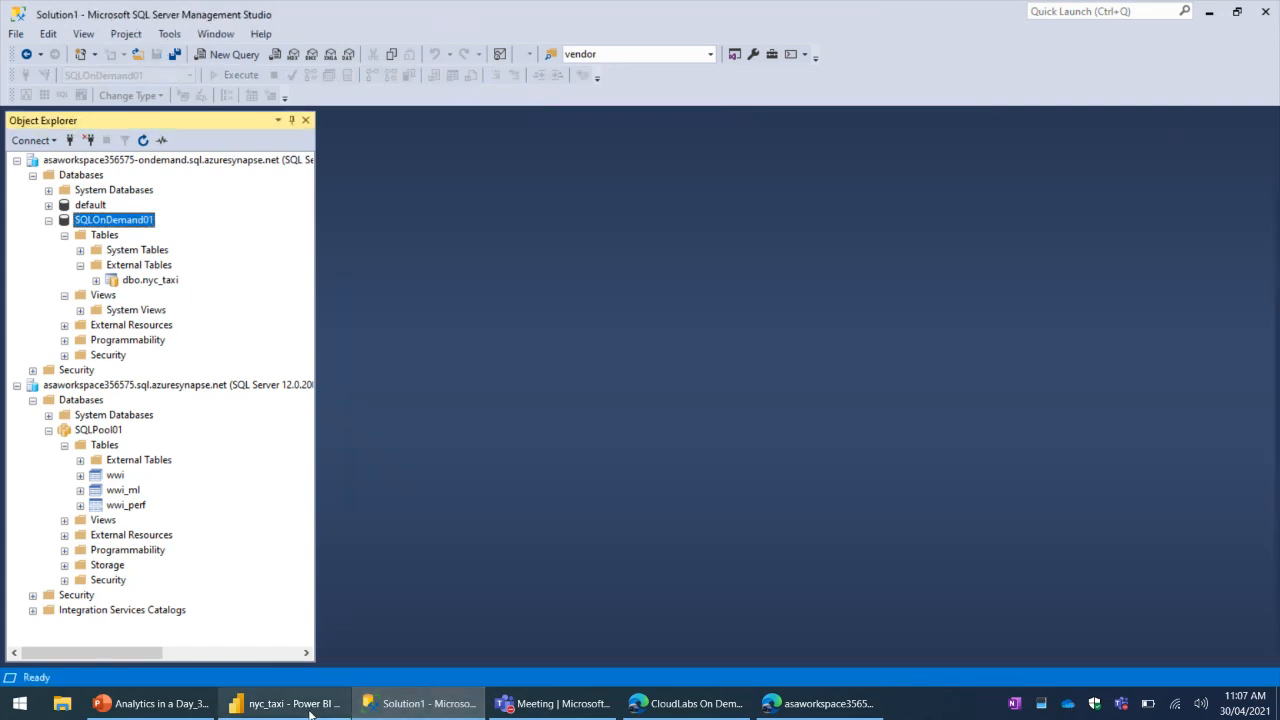
- Return to the Synapse Studio session with Notebook 2 and open the Exercise 2 - Enrich Data pipeline in the Integrate hub
click(285, 703)
click(288, 703)
click(806, 705)
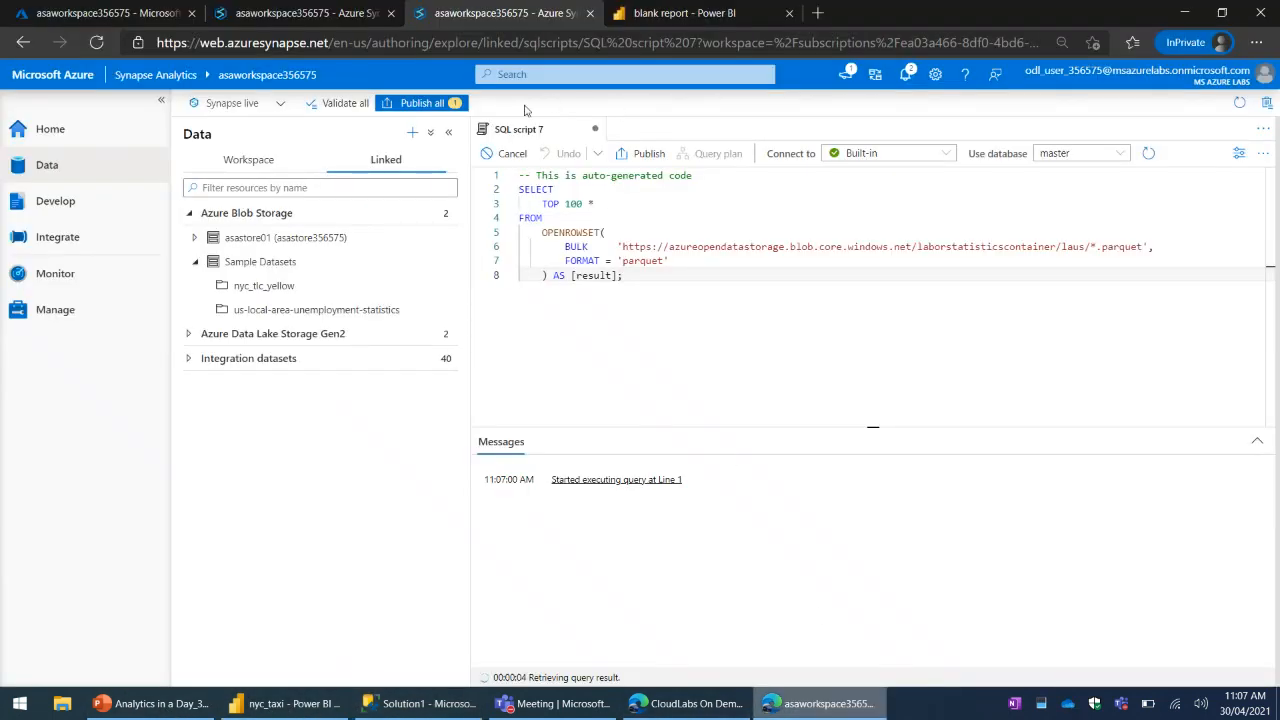
click(290, 13)
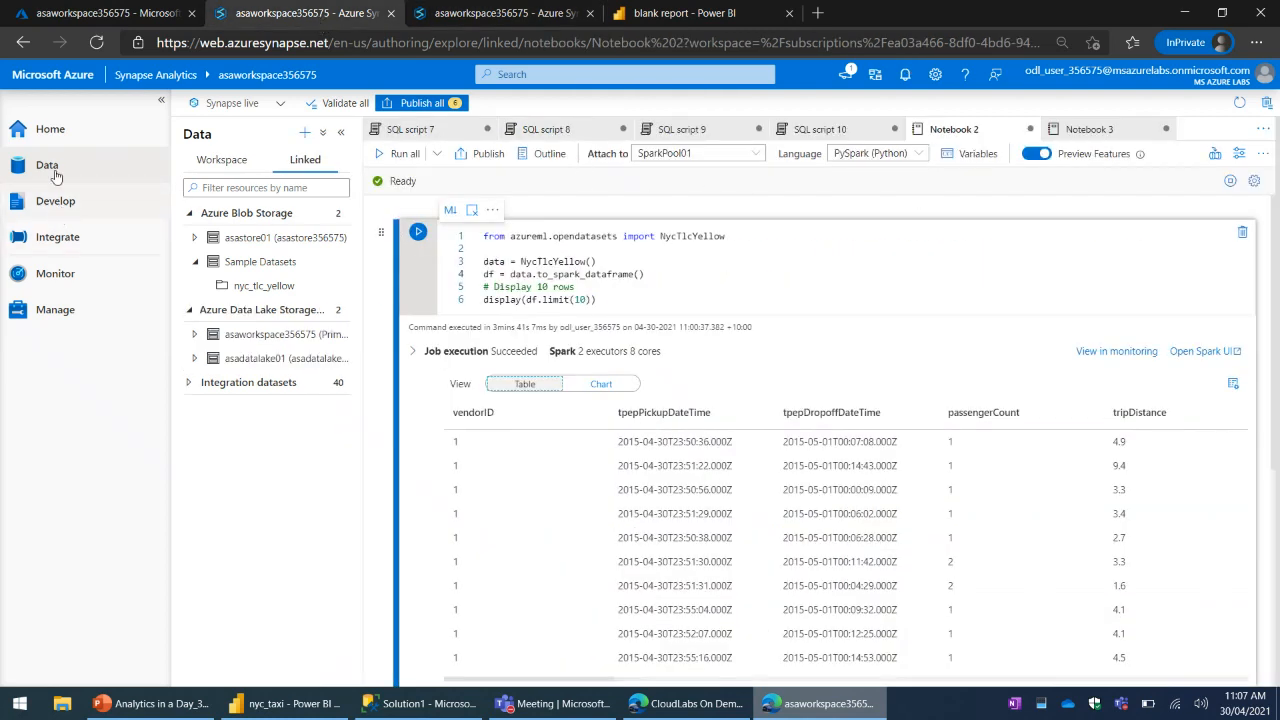
click(59, 206)
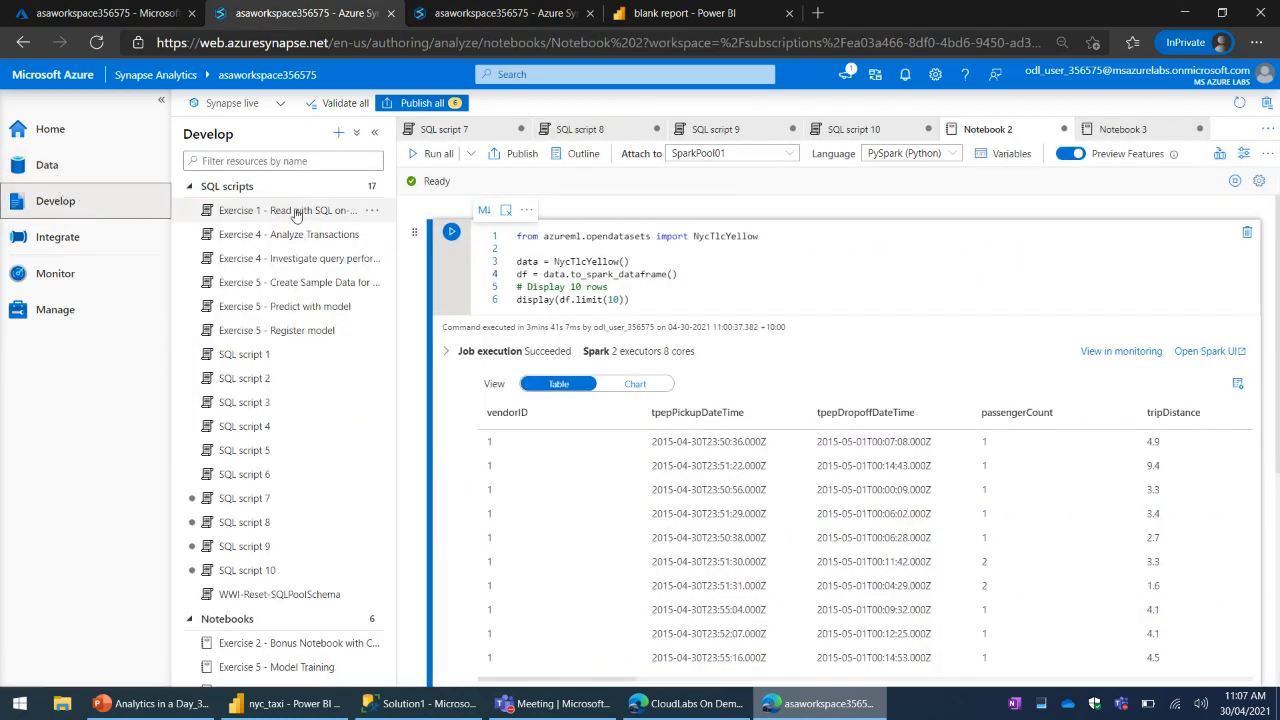
click(46, 238)
click(228, 186)
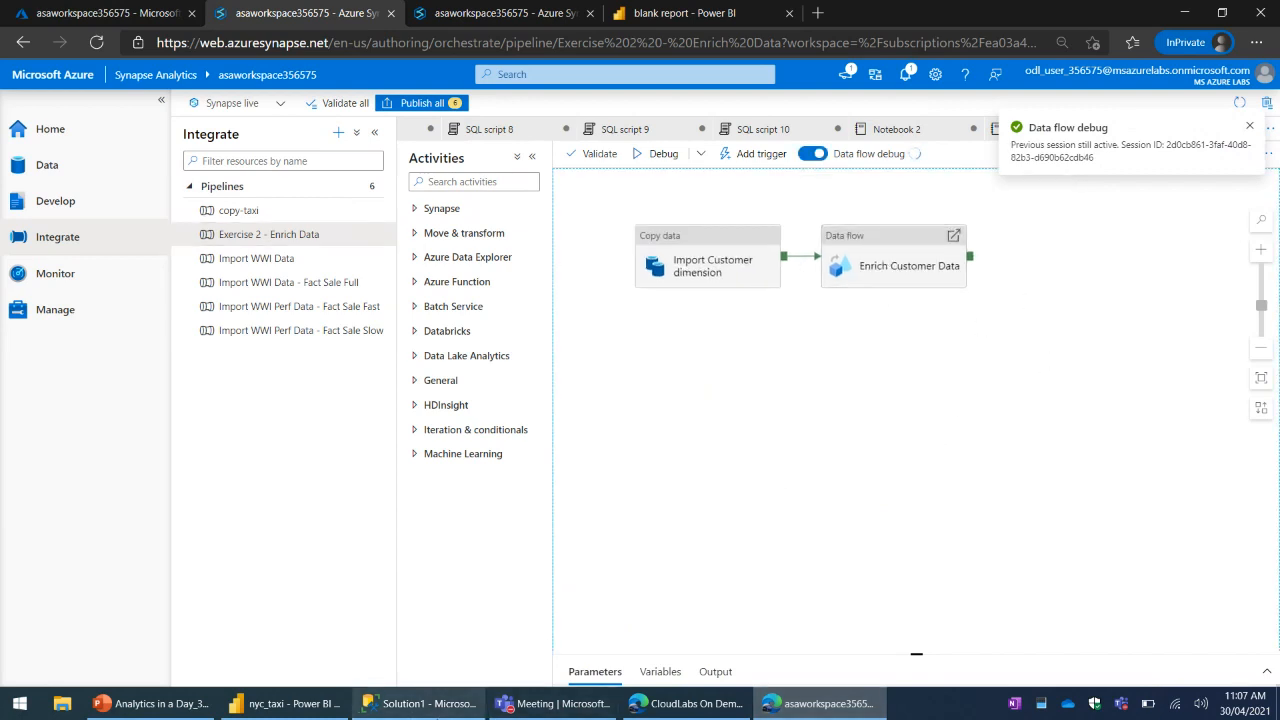
- Switch to SQL Server Management Studio, refresh the SQLPool01 database and list its table schemas
click(420, 703)
click(100, 431)
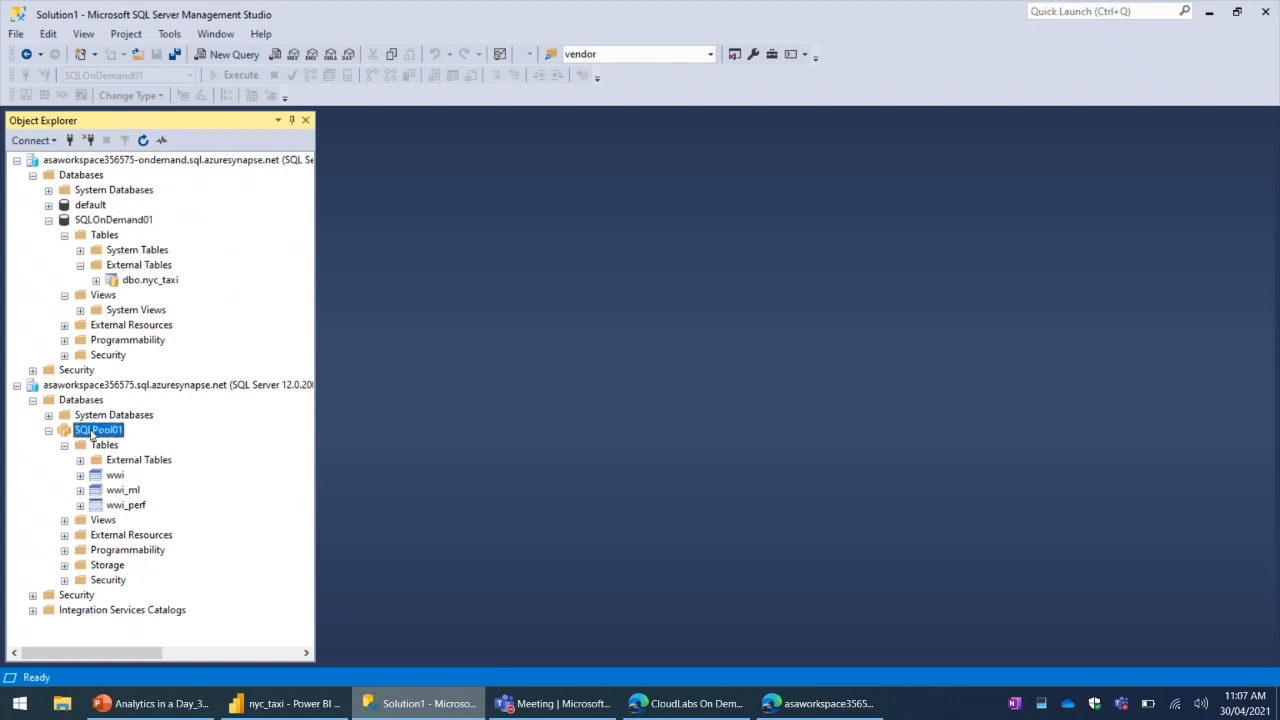
click(98, 446)
click(99, 433)
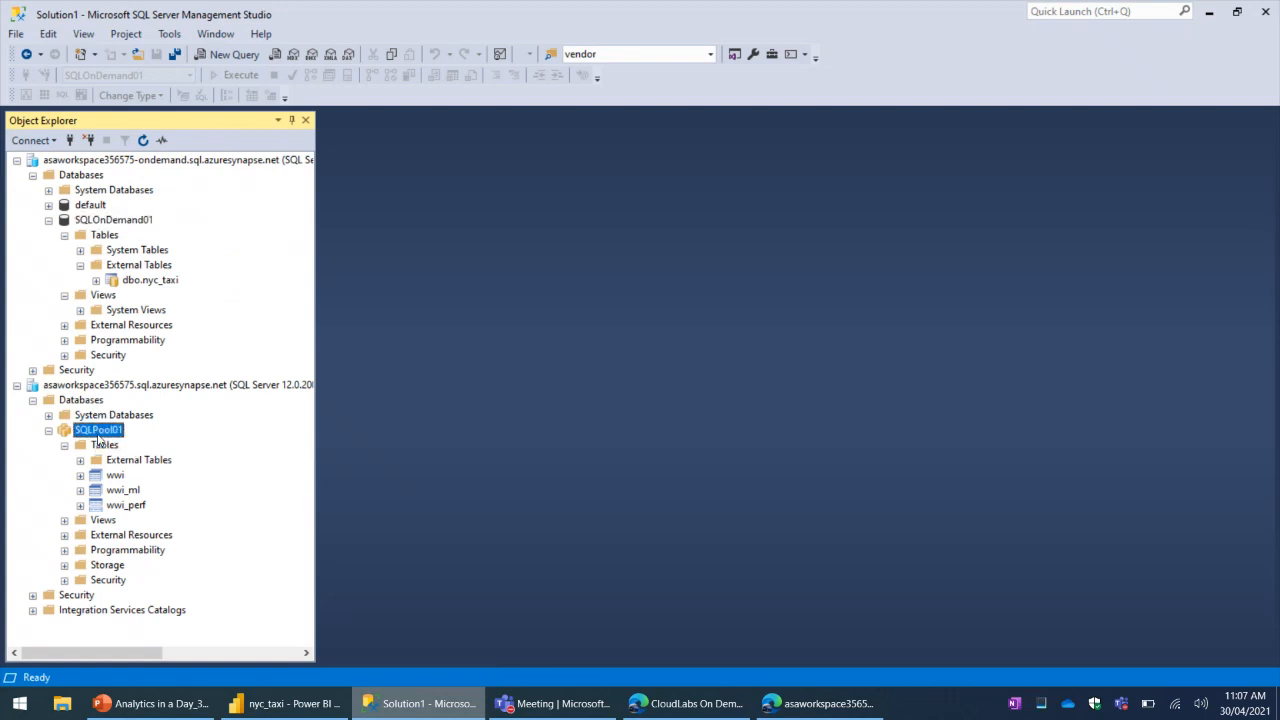
click(146, 142)
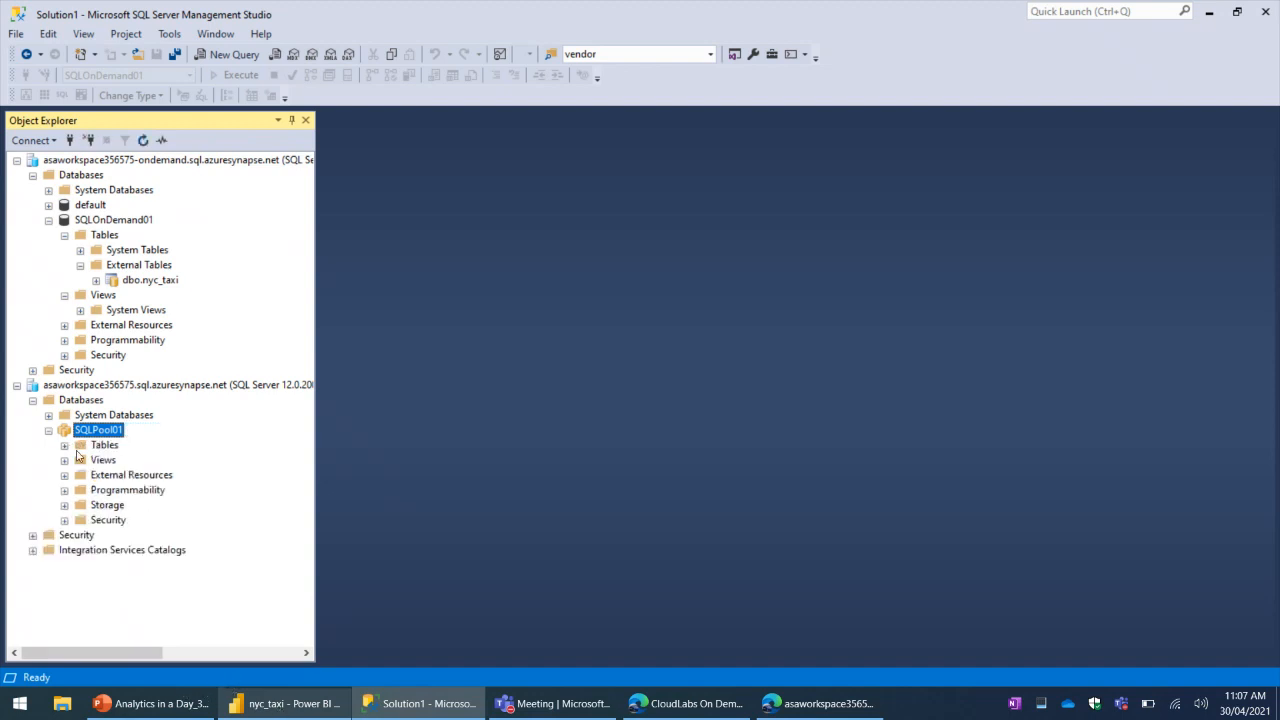
click(65, 445)
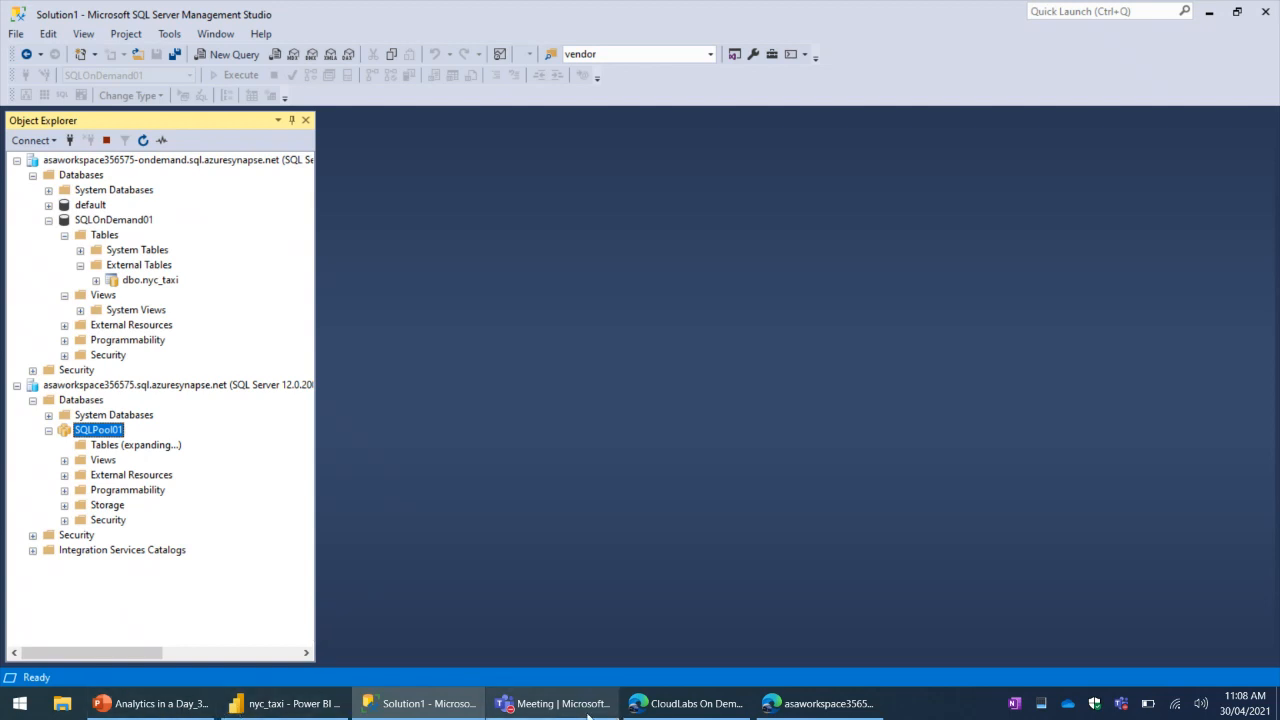
- Return to Synapse Studio and start a debug run of the Exercise 2 - Enrich Data pipeline
click(722, 714)
click(815, 703)
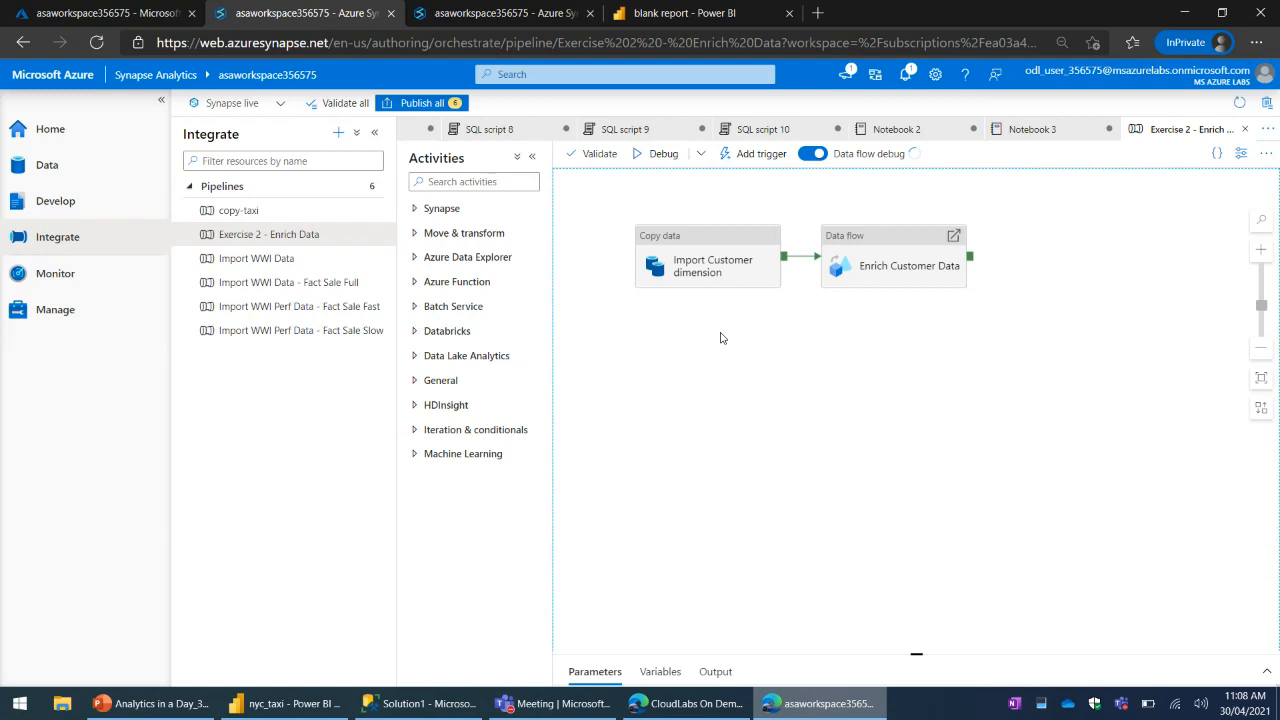
click(656, 162)
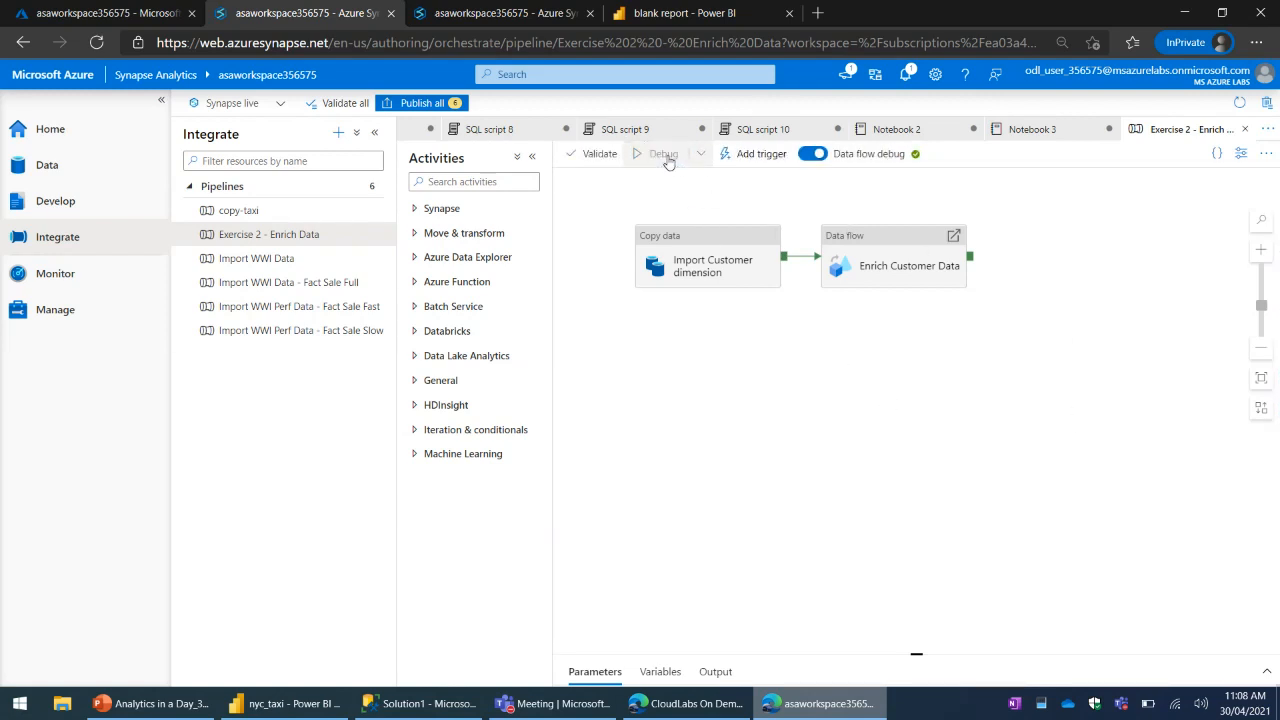
click(985, 405)
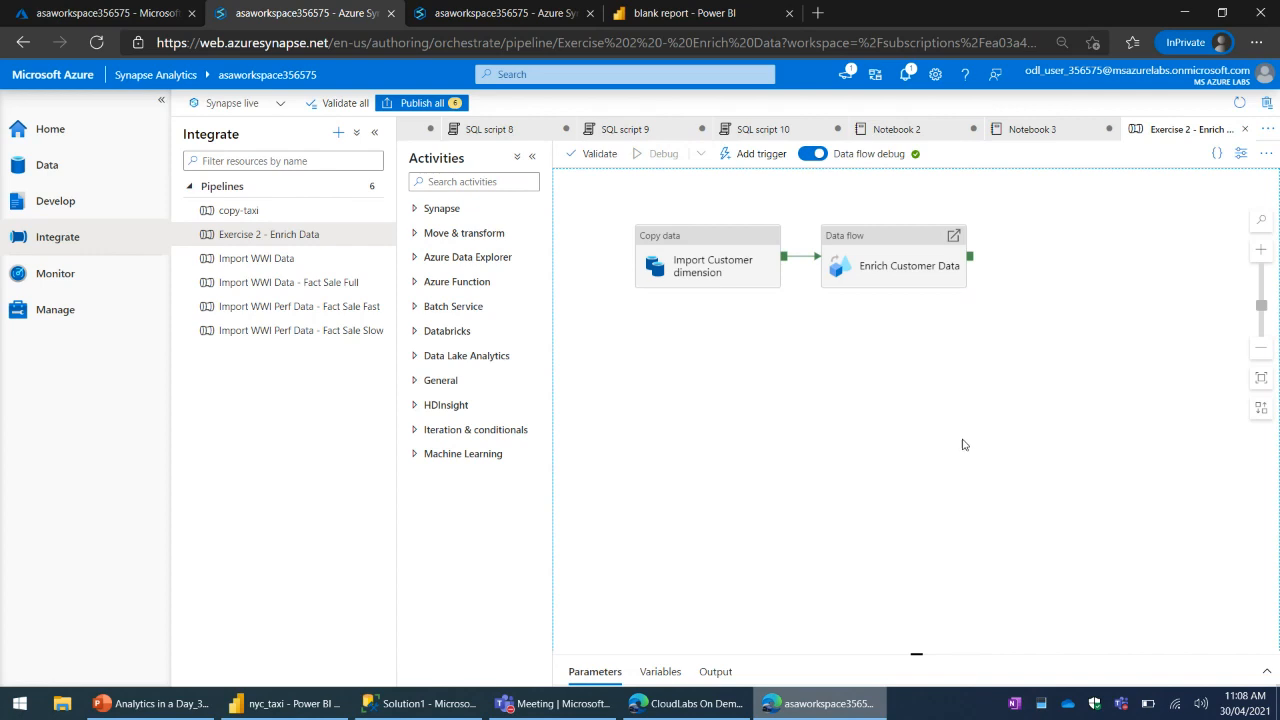
- In SQL script 7, replace TOP 100 * with "year,", enlarge the results area and look through the remaining result columns
click(466, 20)
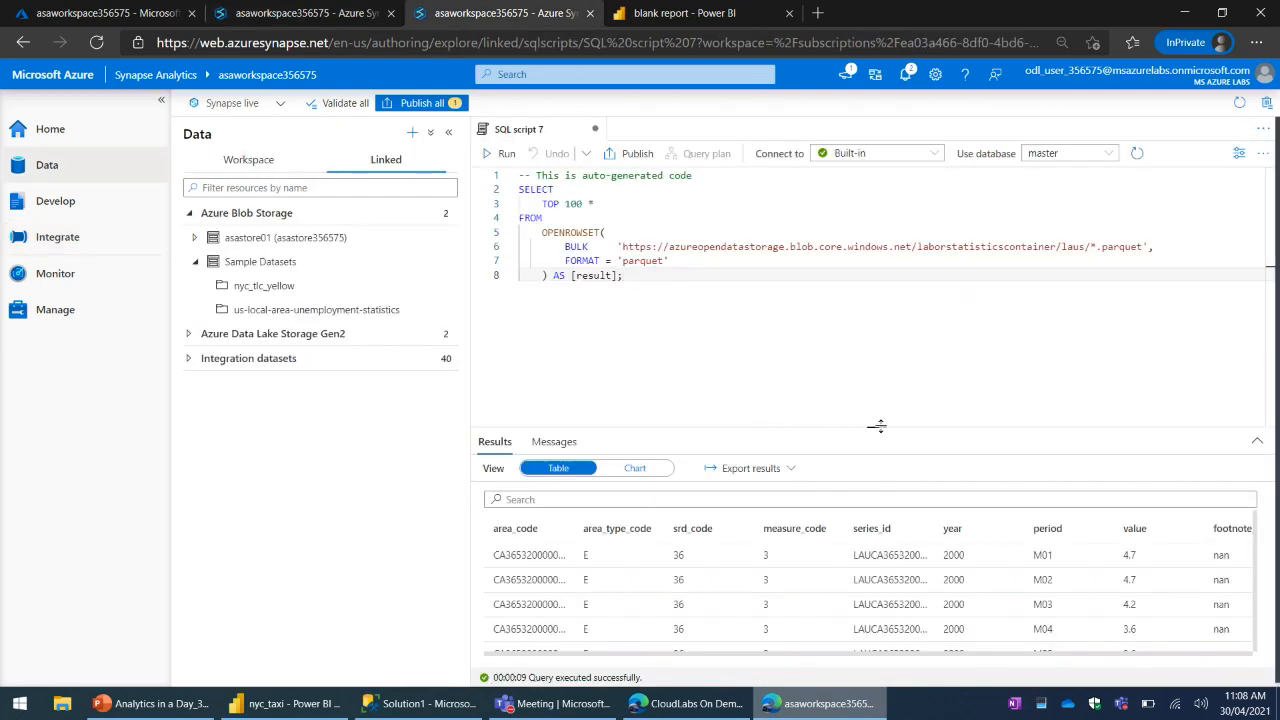
drag(508, 286, 500, 204)
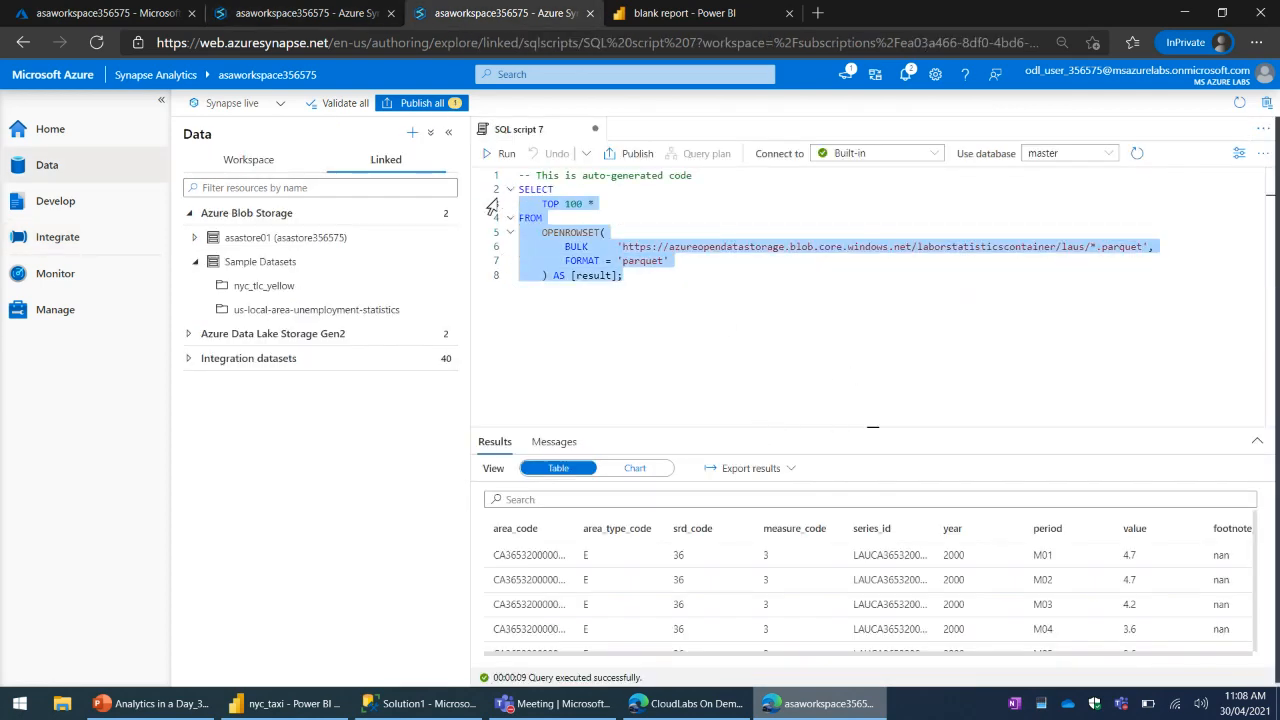
click(785, 334)
drag(872, 429, 872, 340)
drag(592, 203, 542, 203)
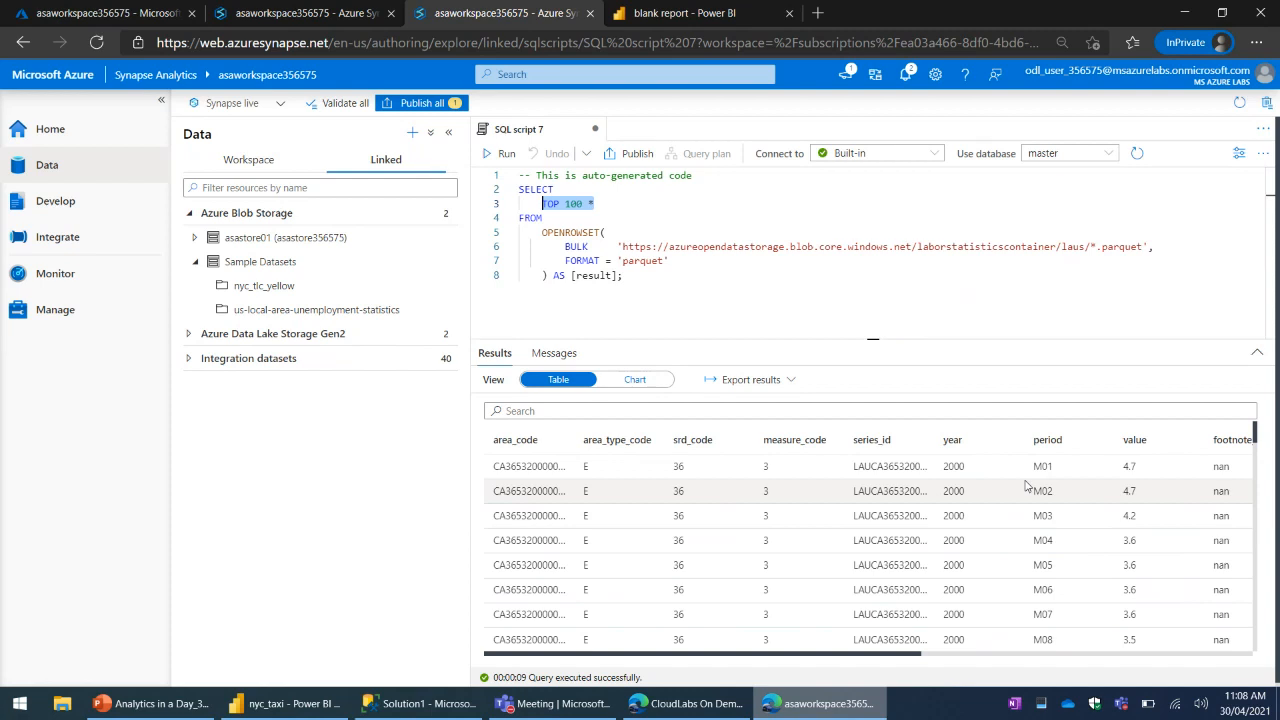
text(year,)
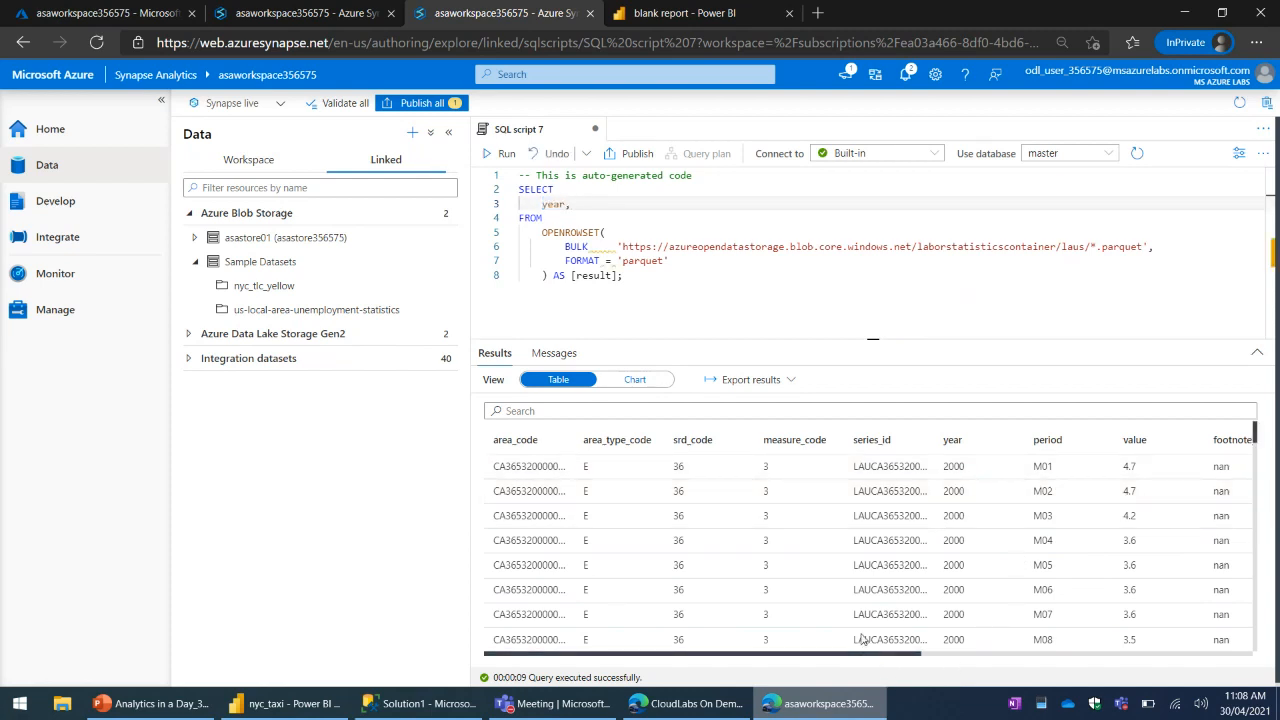
drag(860, 656, 1031, 662)
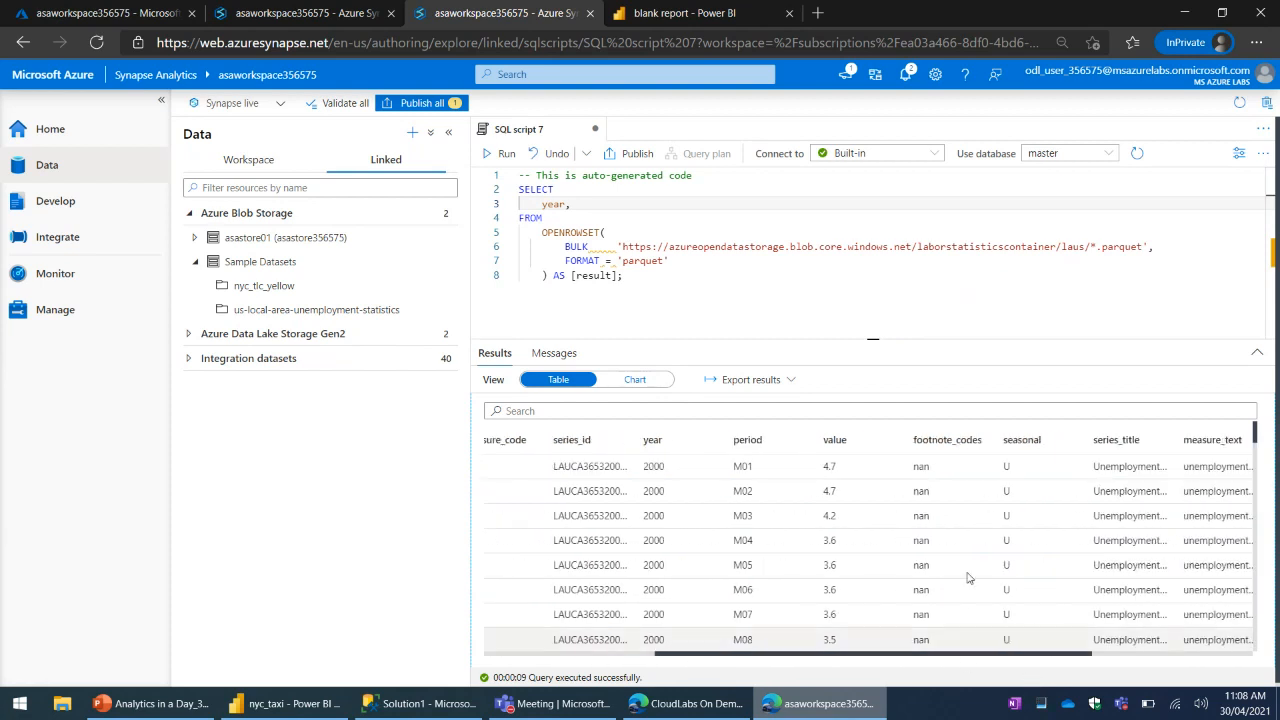
- Duplicate the browser tab holding SQL script 7 and go back to the Exercise 2 - Enrich Data pipeline run
right_click(506, 17)
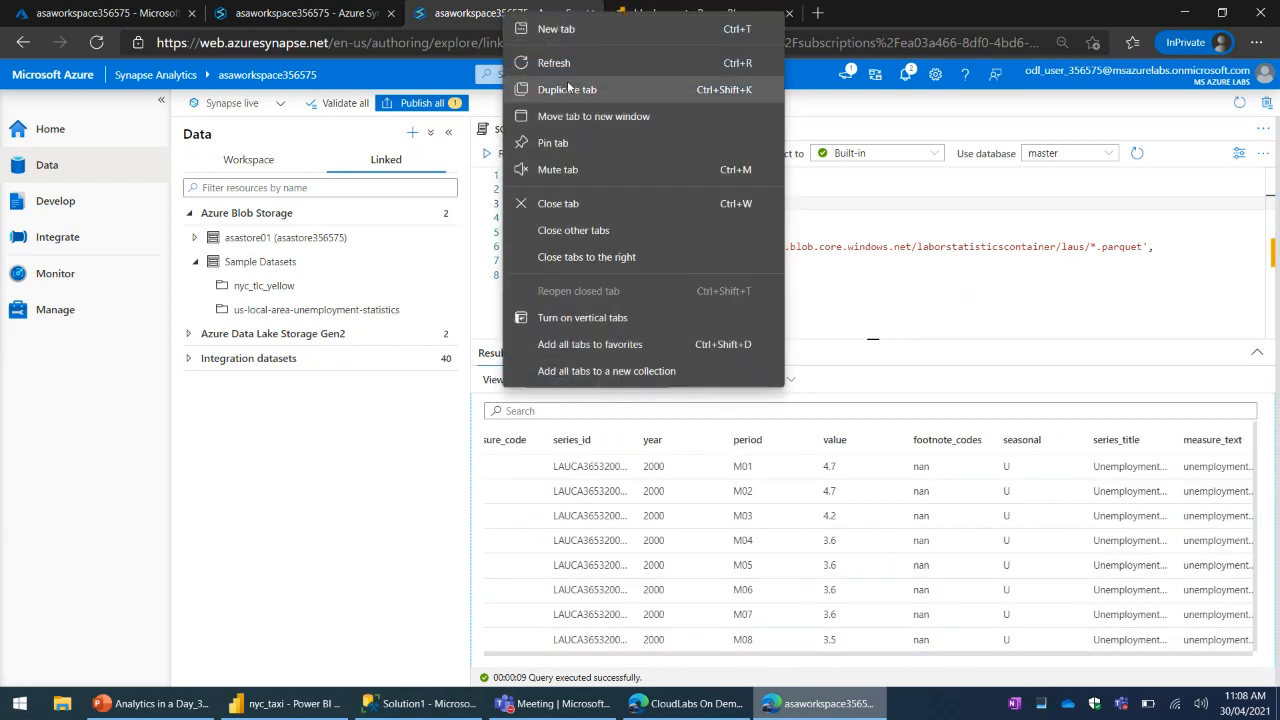
click(567, 90)
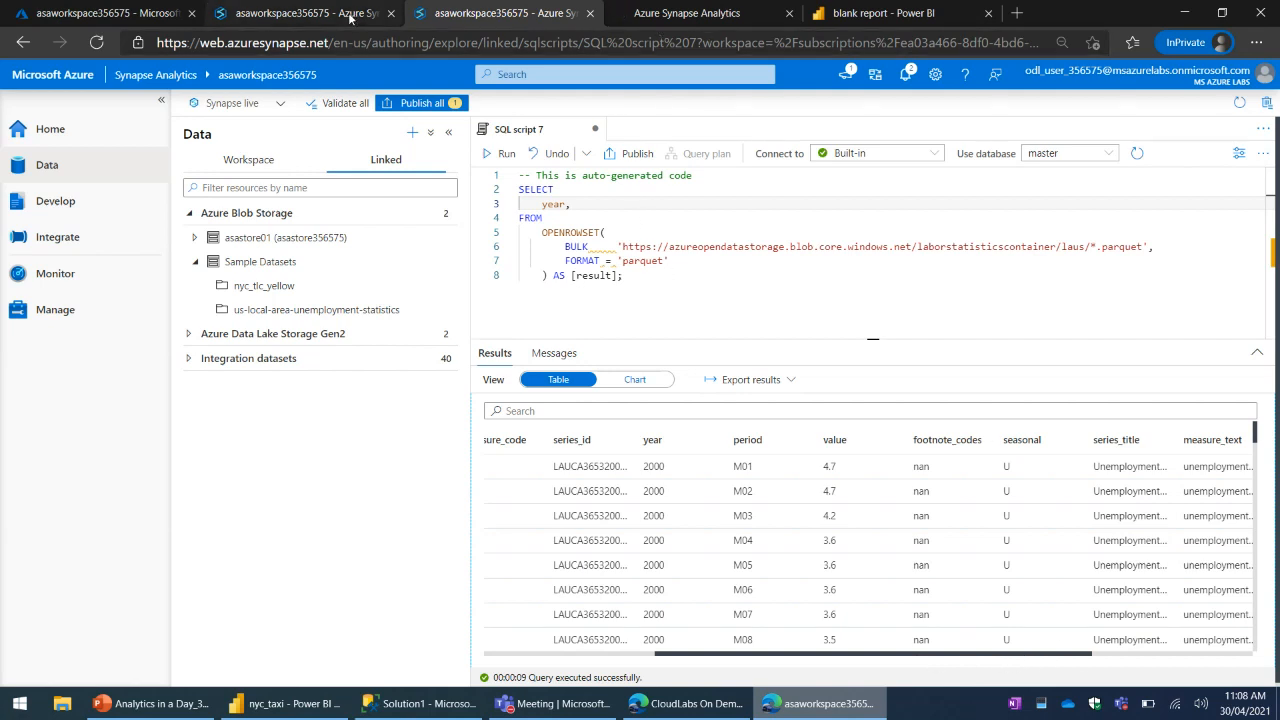
click(350, 14)
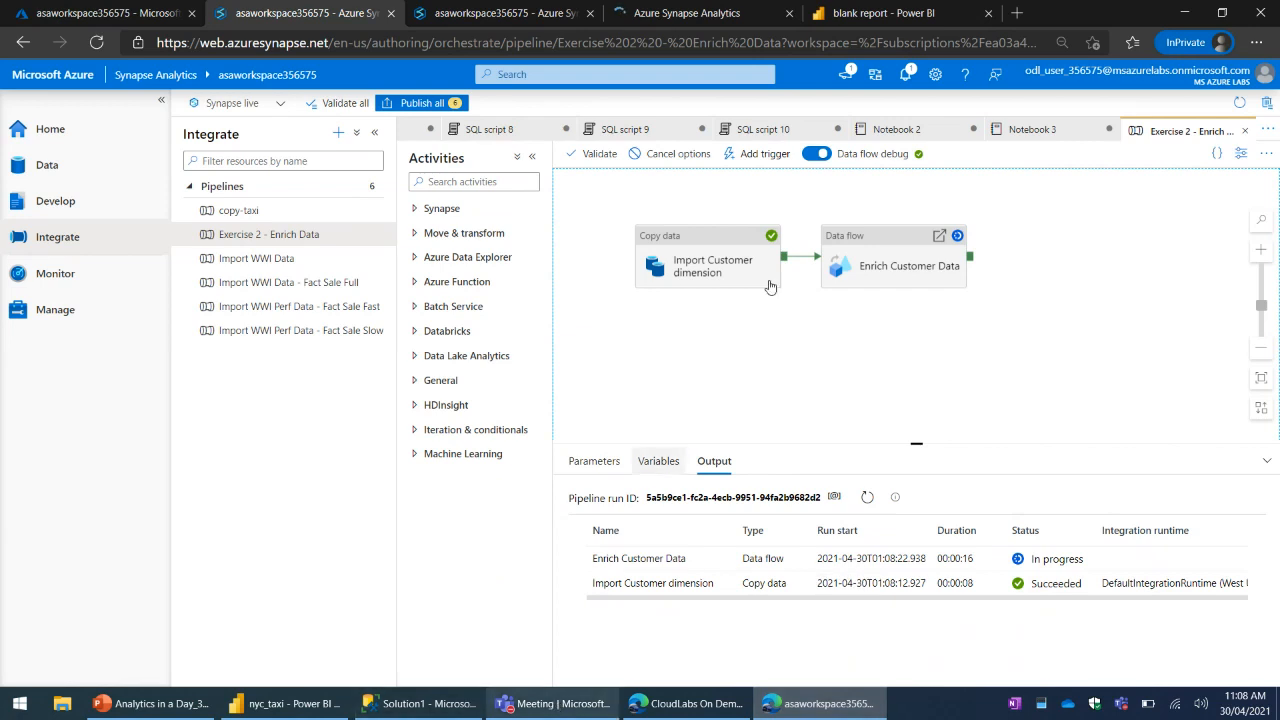
- Switch to SQL Server Management Studio, collapse SQLOnDemand01 and refresh SQLPool01
click(435, 705)
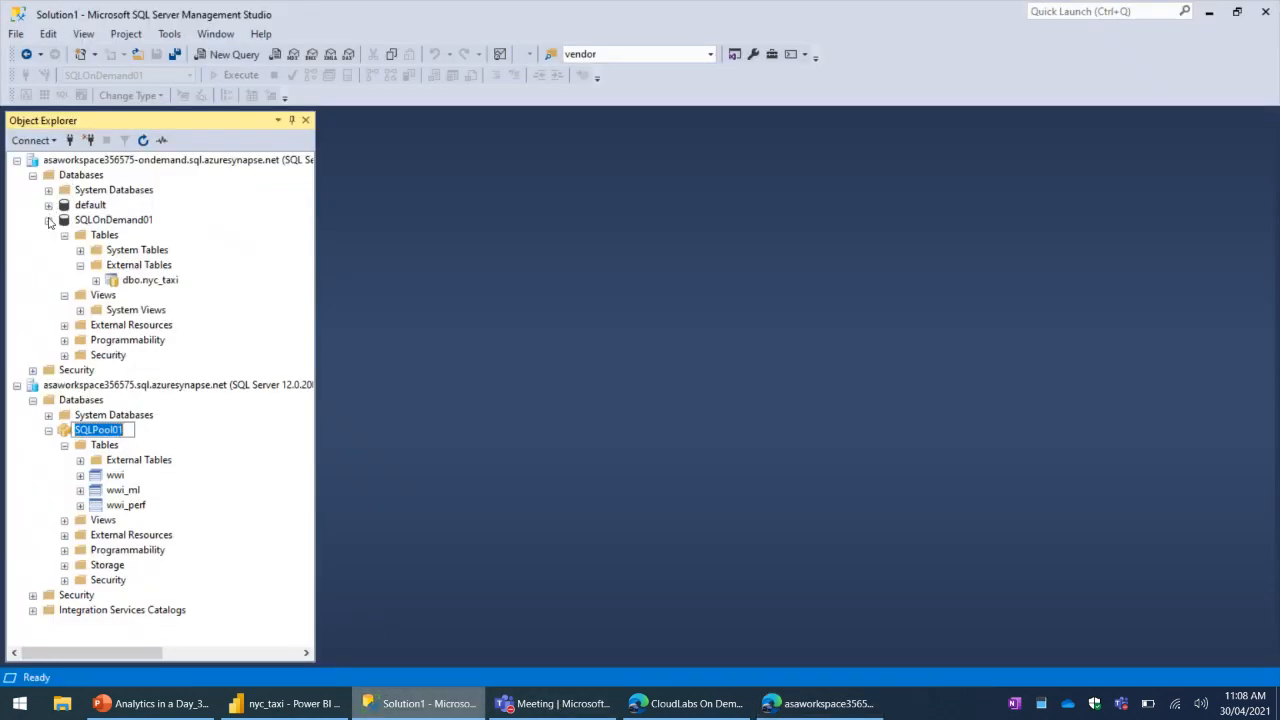
click(48, 220)
click(143, 140)
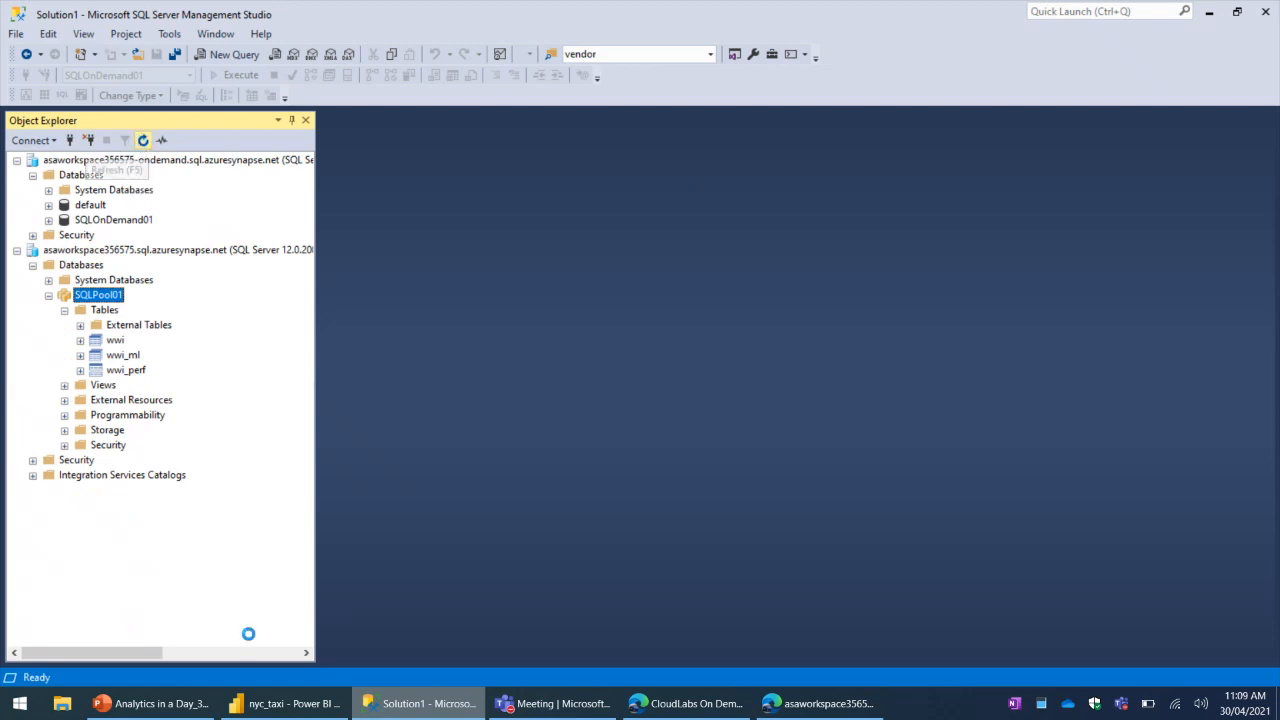
- Back in Synapse Studio, browse the workspace databases in the Data hub and examine the SQLPool01 tables down to the wwi_staging ones
click(815, 704)
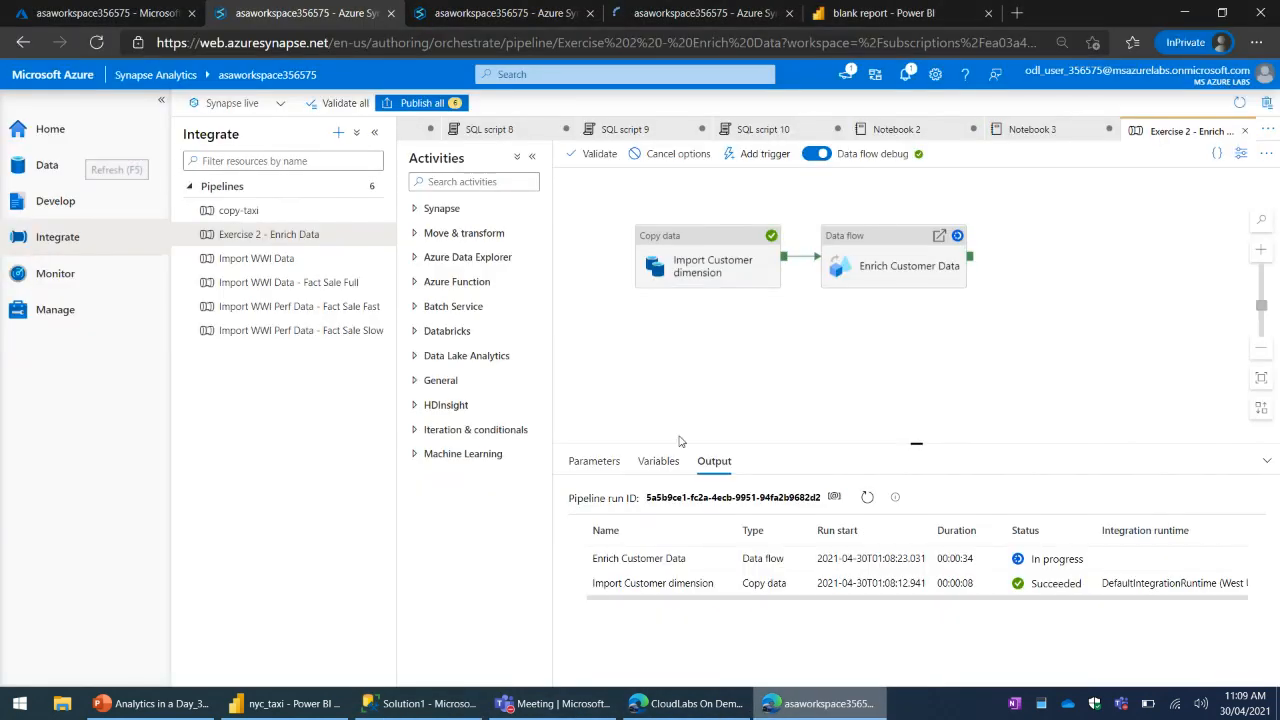
click(505, 13)
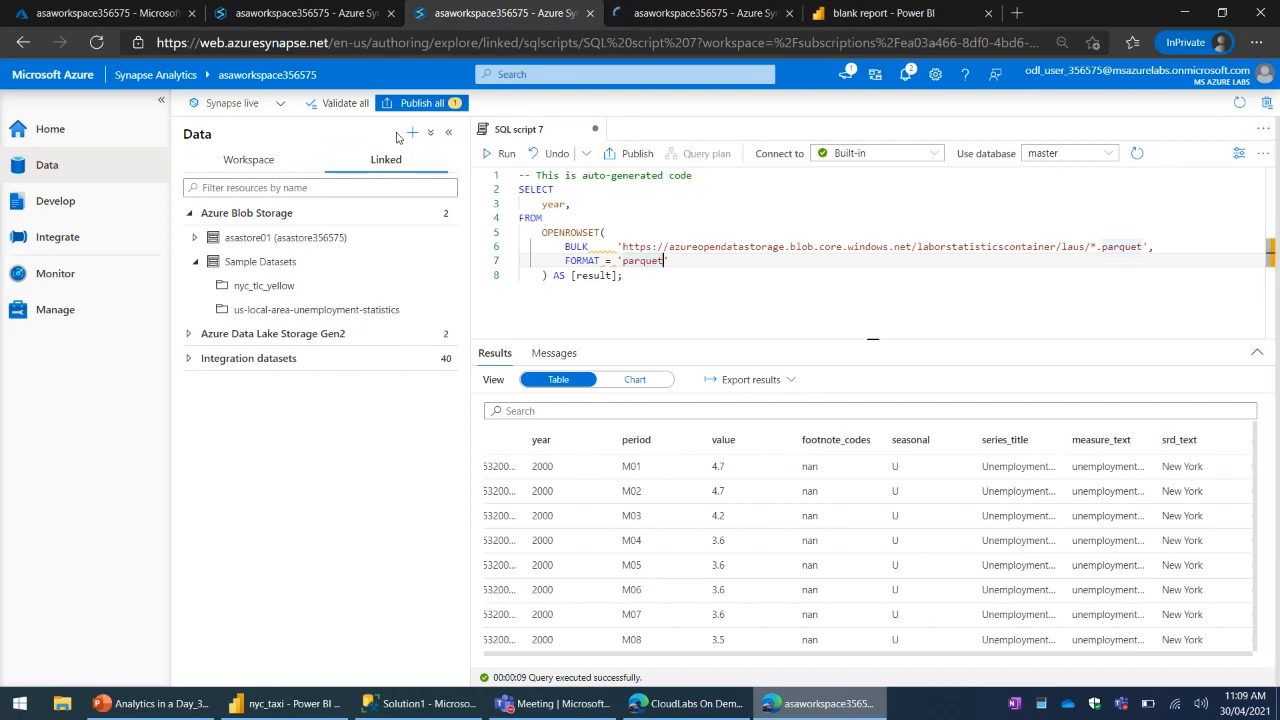
click(248, 159)
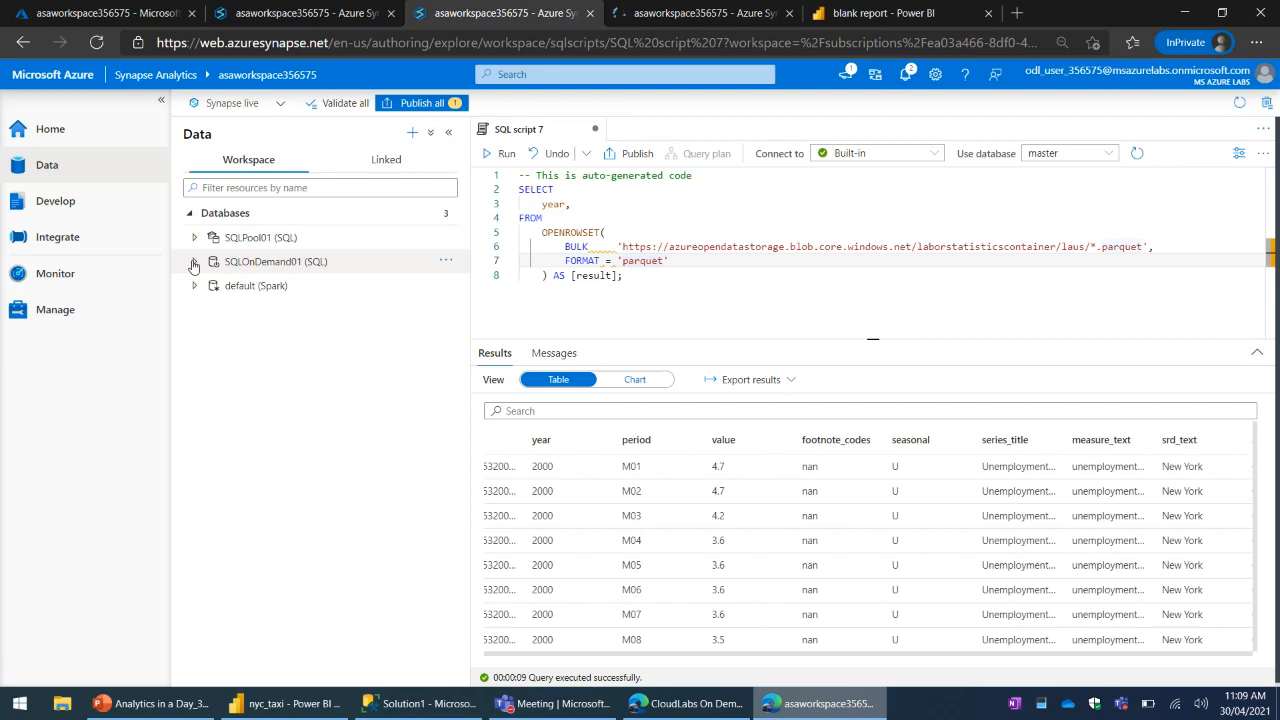
click(194, 262)
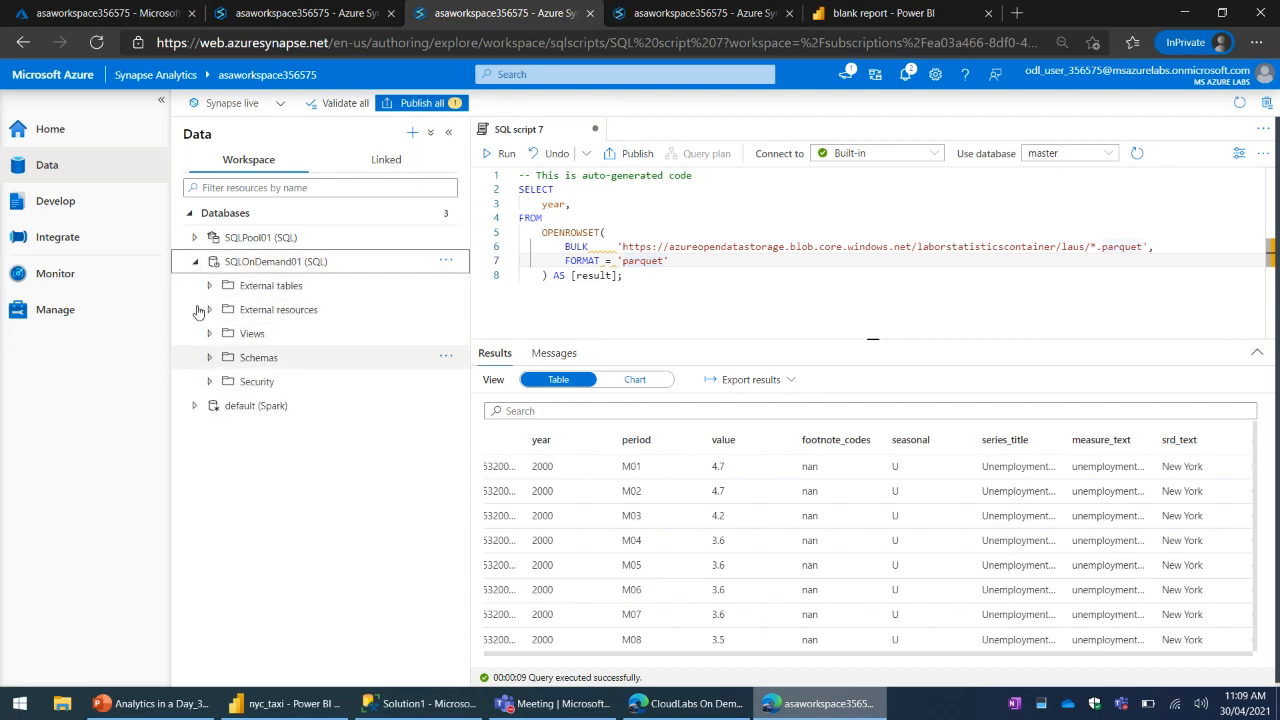
click(195, 262)
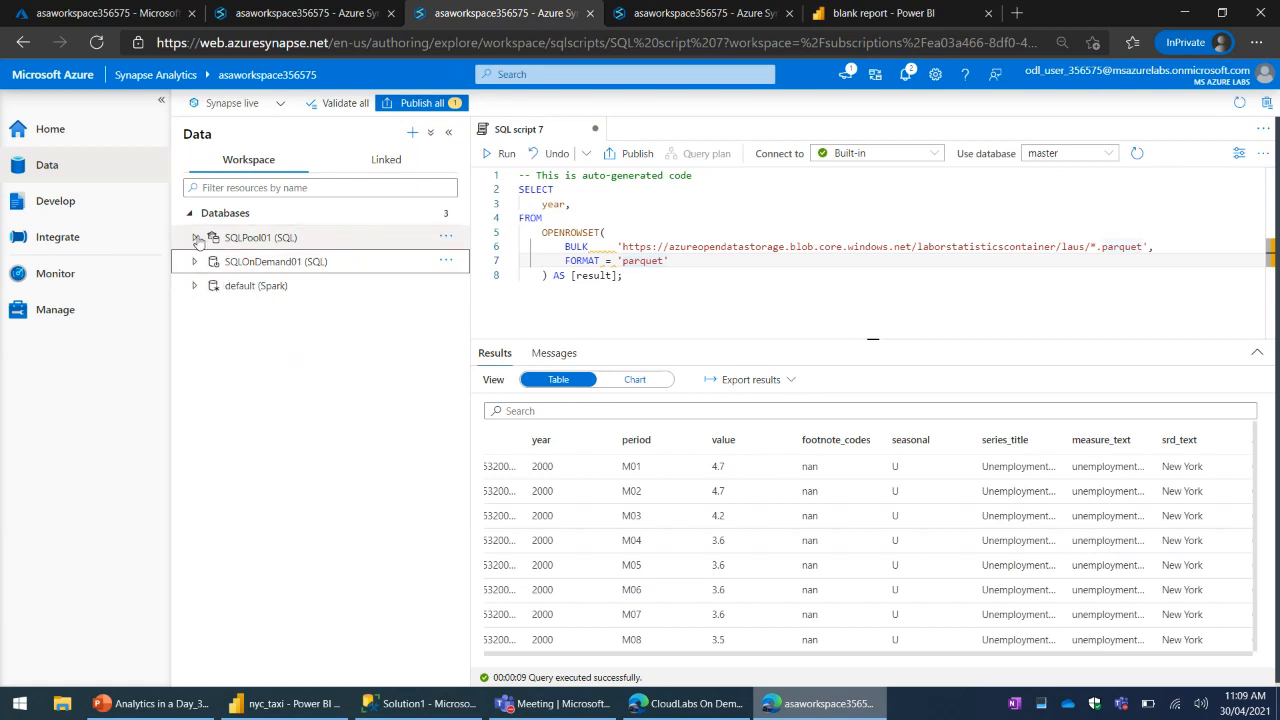
click(195, 238)
click(209, 261)
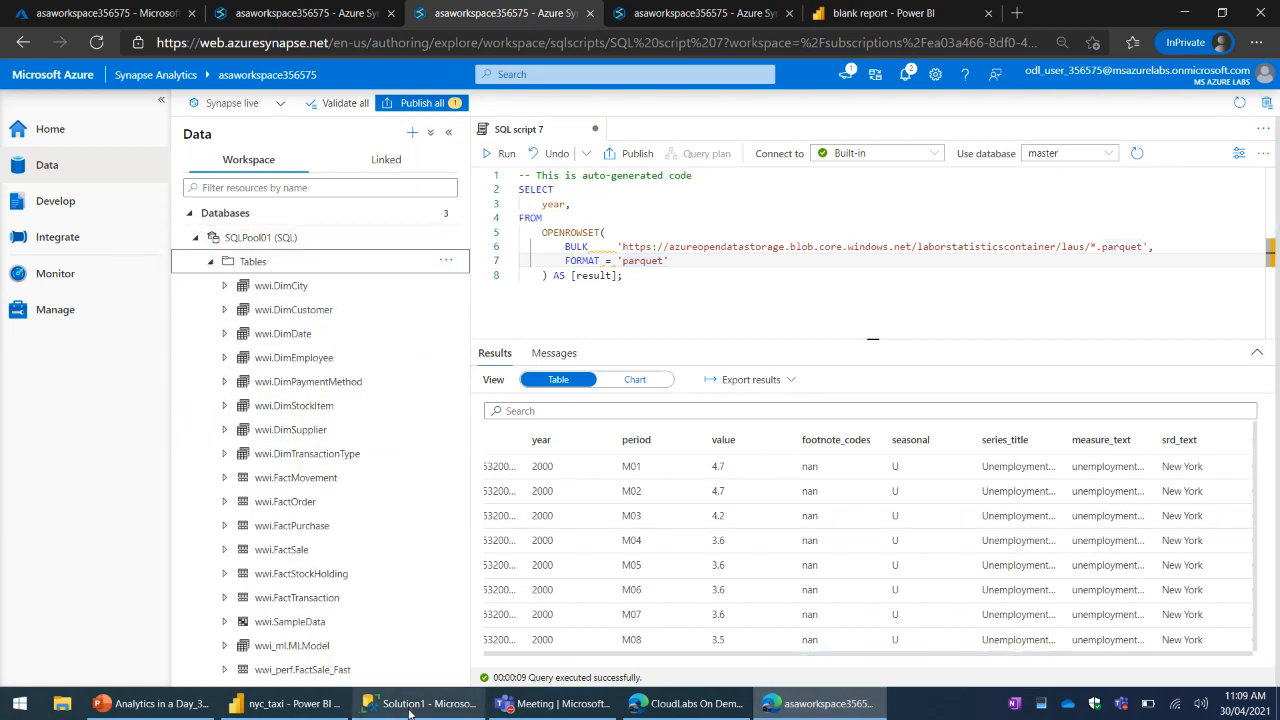
scroll(405, 500, down, 2)
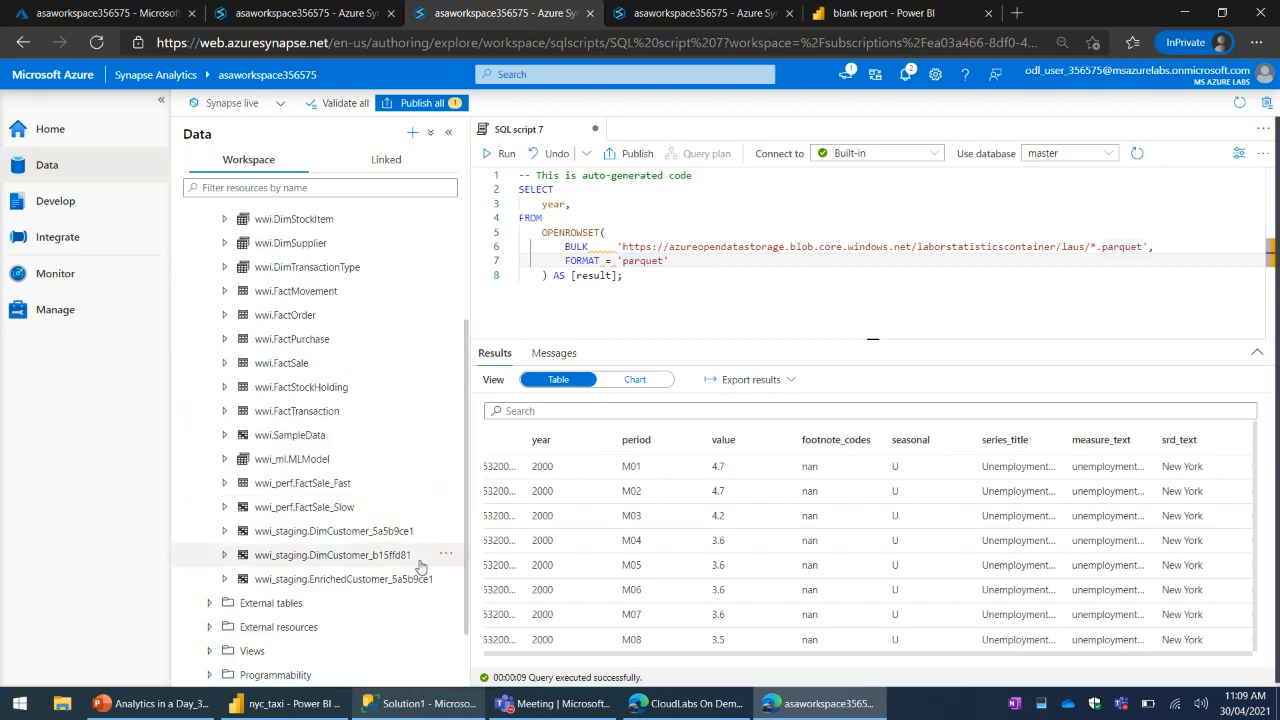
- In SQL Server Management Studio, expand the wwi_staging tables of SQLPool01, widen Object Explorer and select wwi_staging.DimCustomer_5a5b9ce1
click(390, 703)
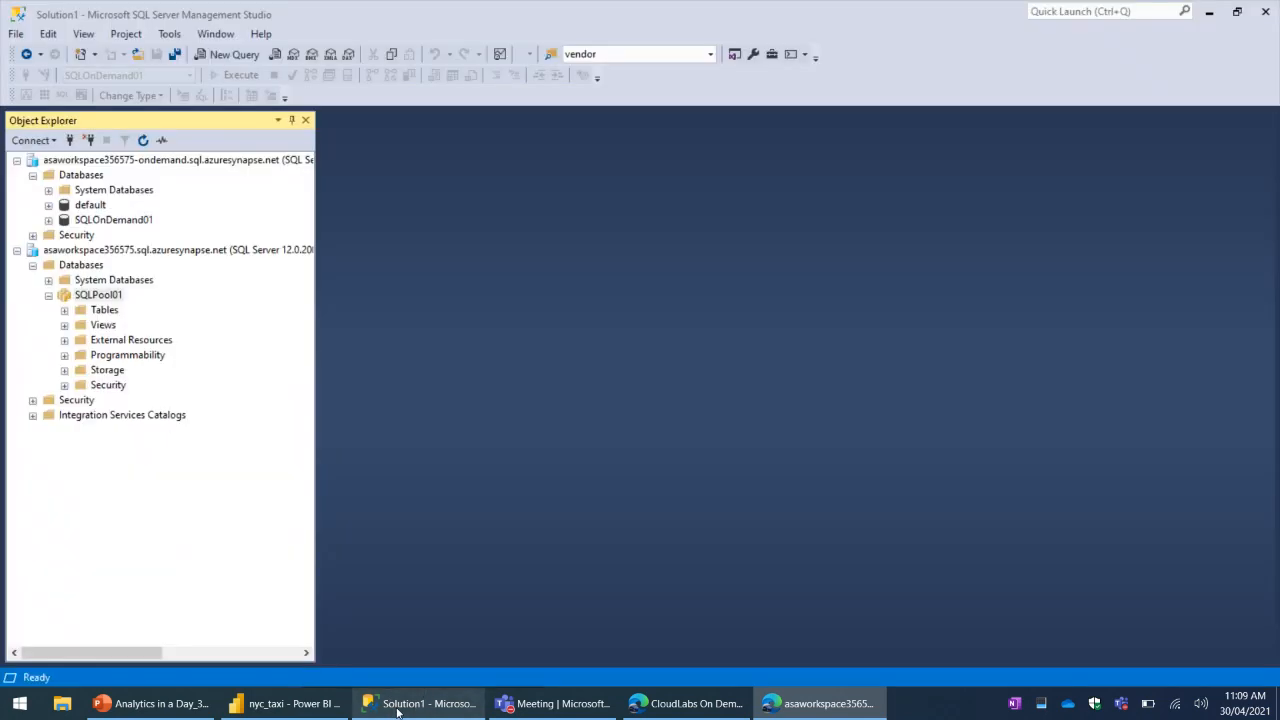
click(64, 311)
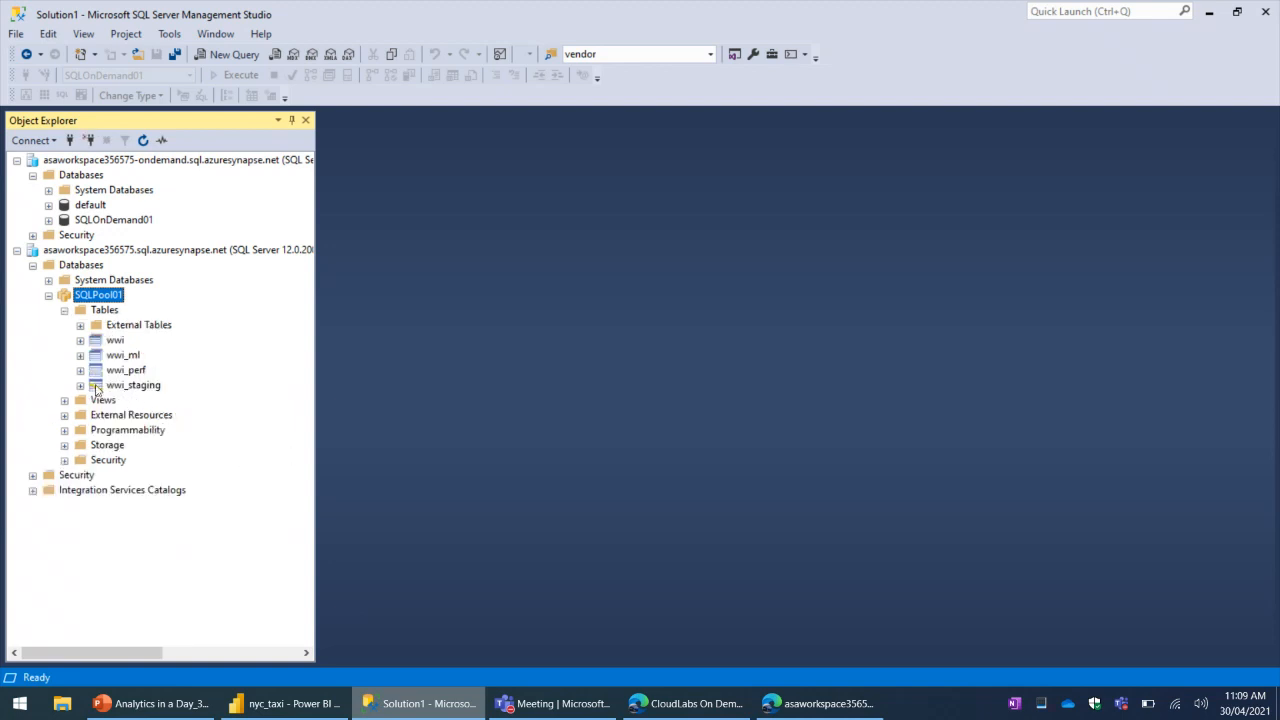
click(80, 386)
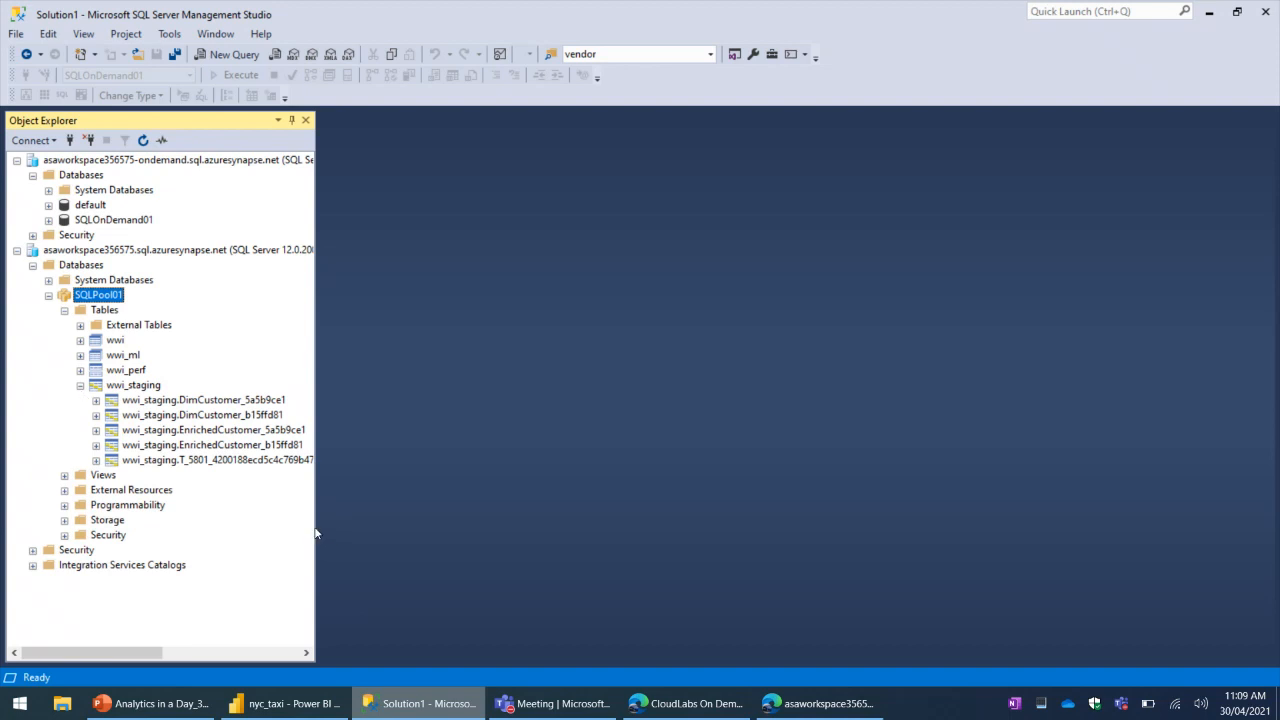
drag(315, 533, 466, 540)
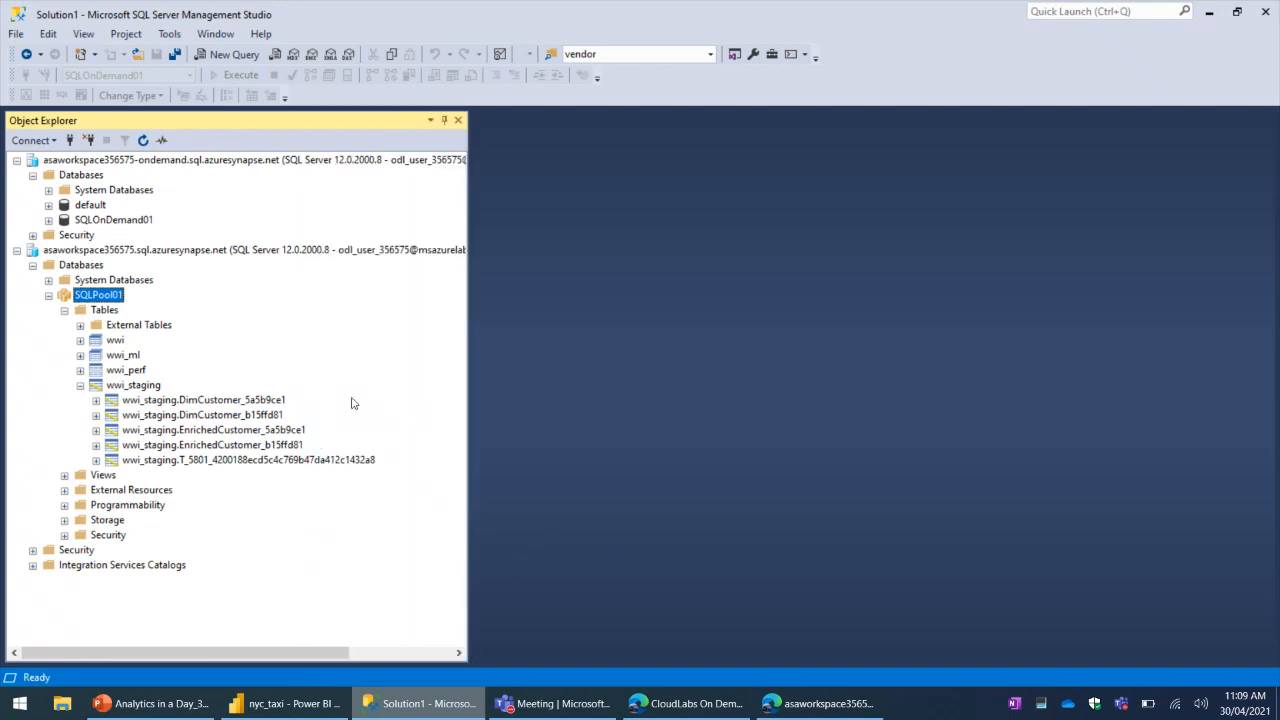
click(240, 400)
click(267, 415)
click(270, 402)
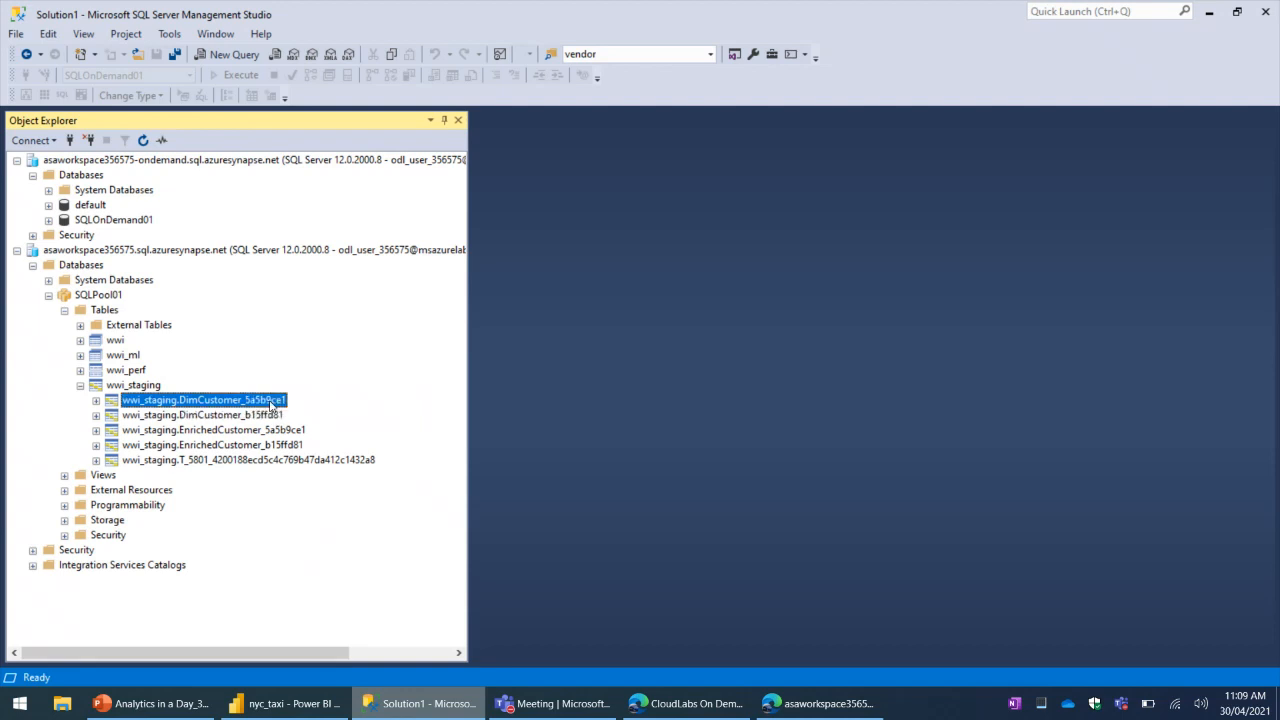
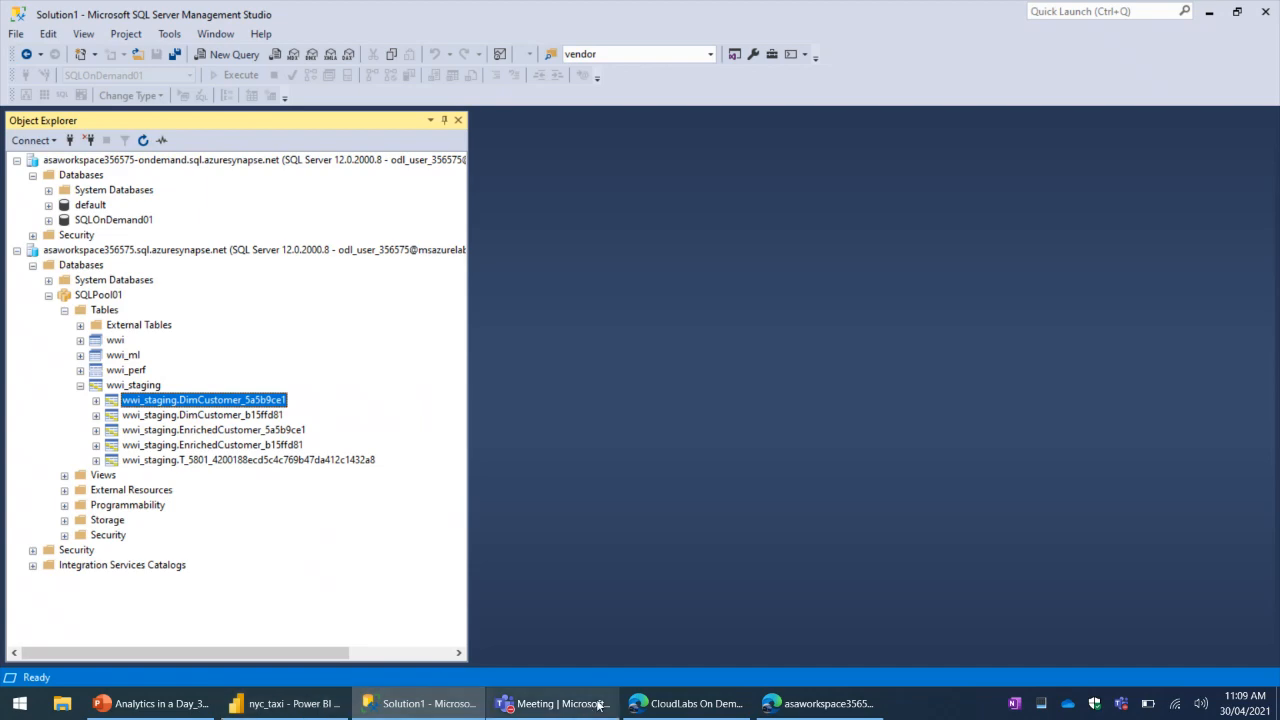
- In Synapse Studio, examine the Enrich Customer Data data flow run details with the transformation graph and sinks, and close them
click(310, 704)
click(820, 704)
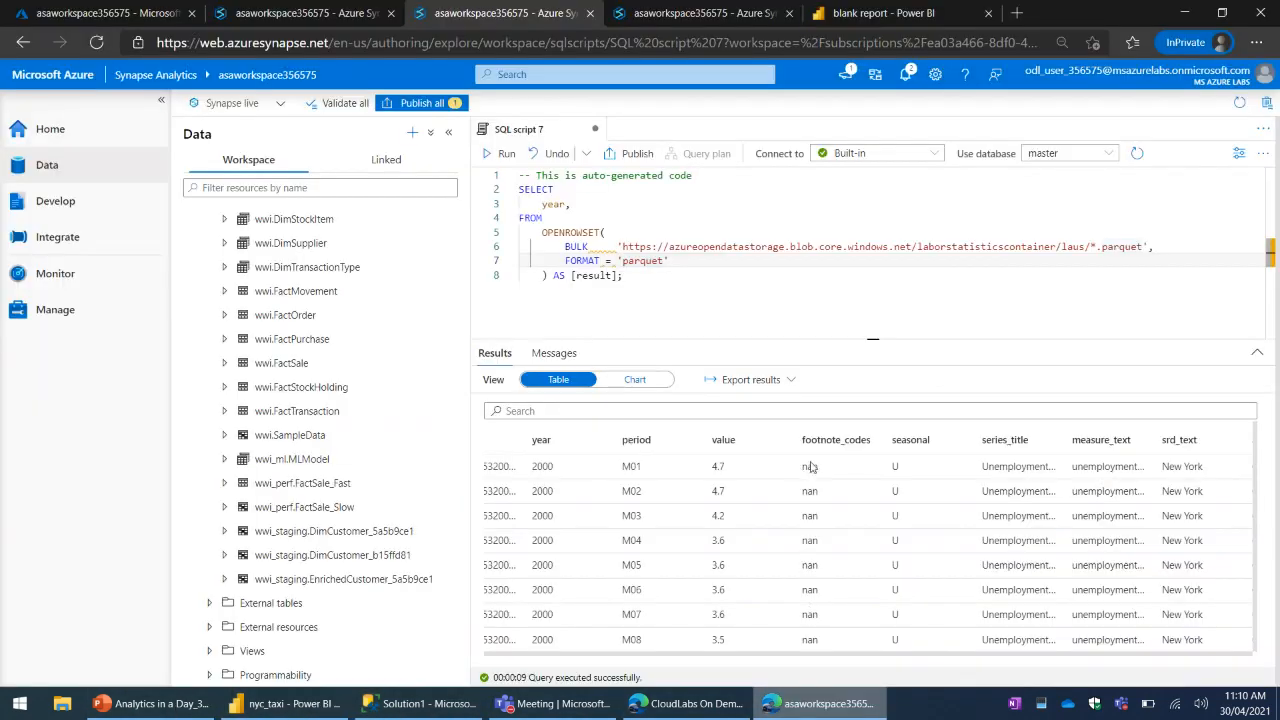
click(625, 276)
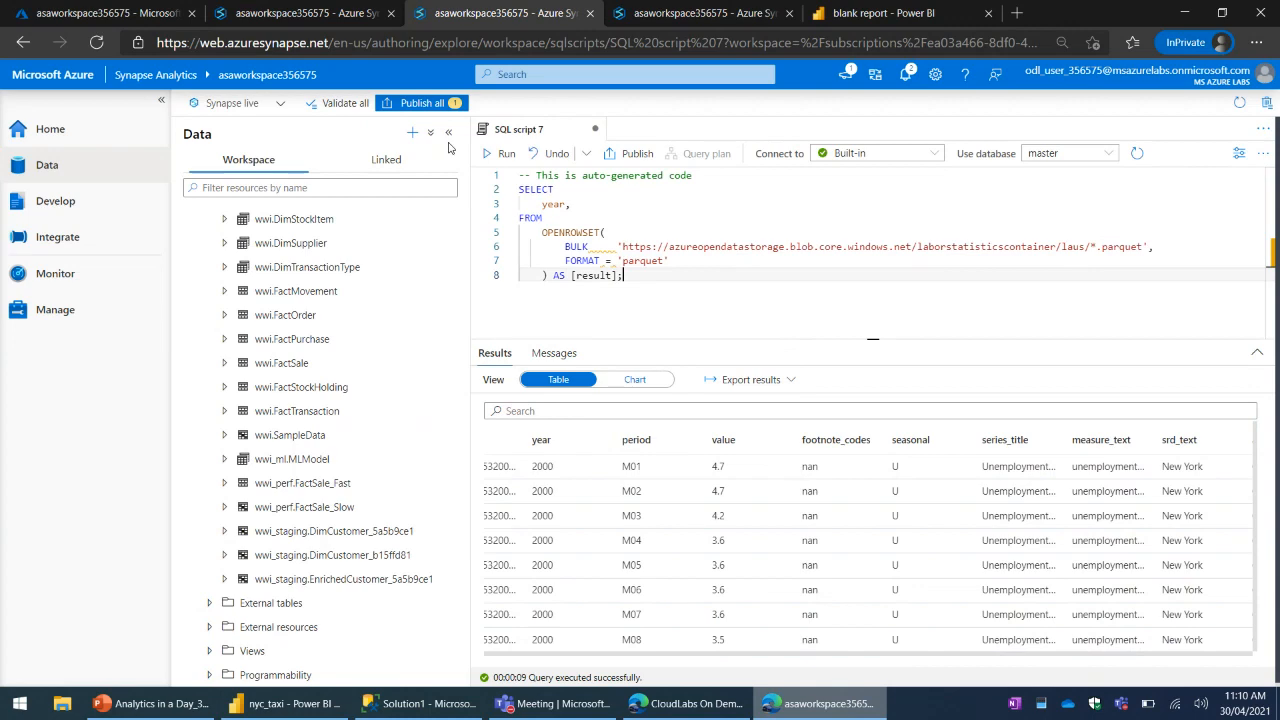
click(400, 9)
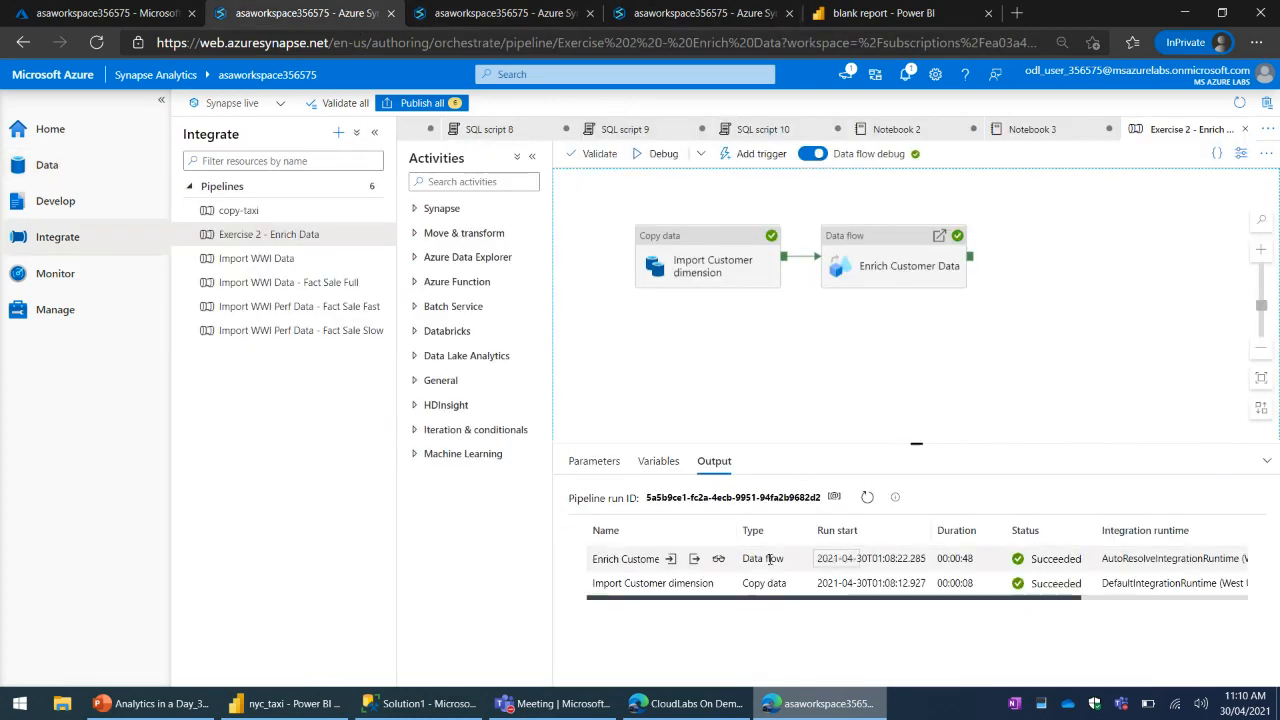
click(718, 558)
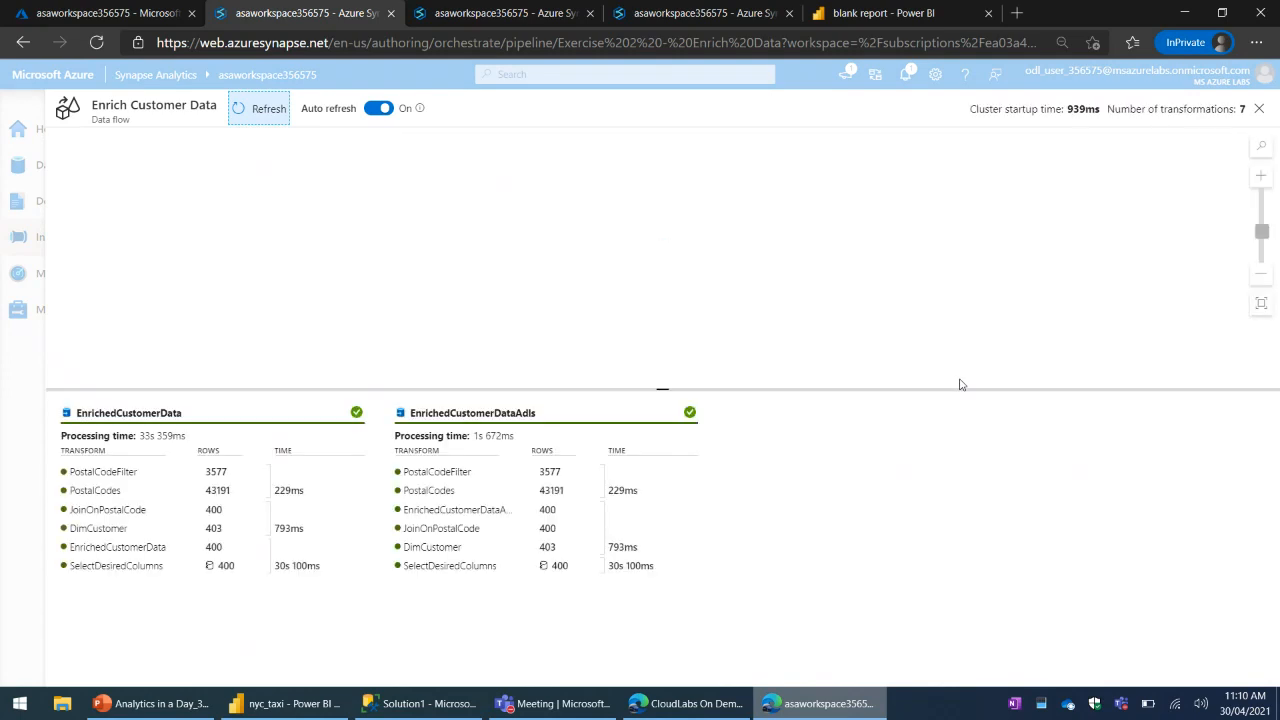
drag(660, 389, 662, 364)
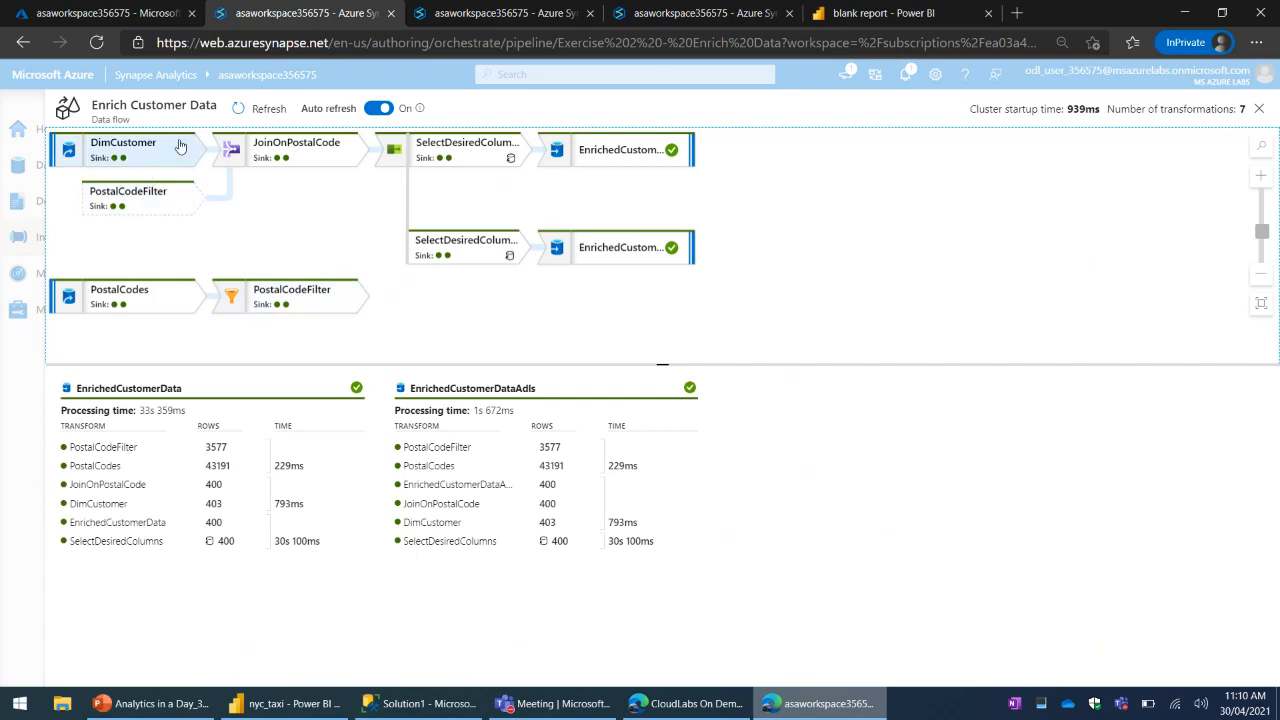
click(1268, 109)
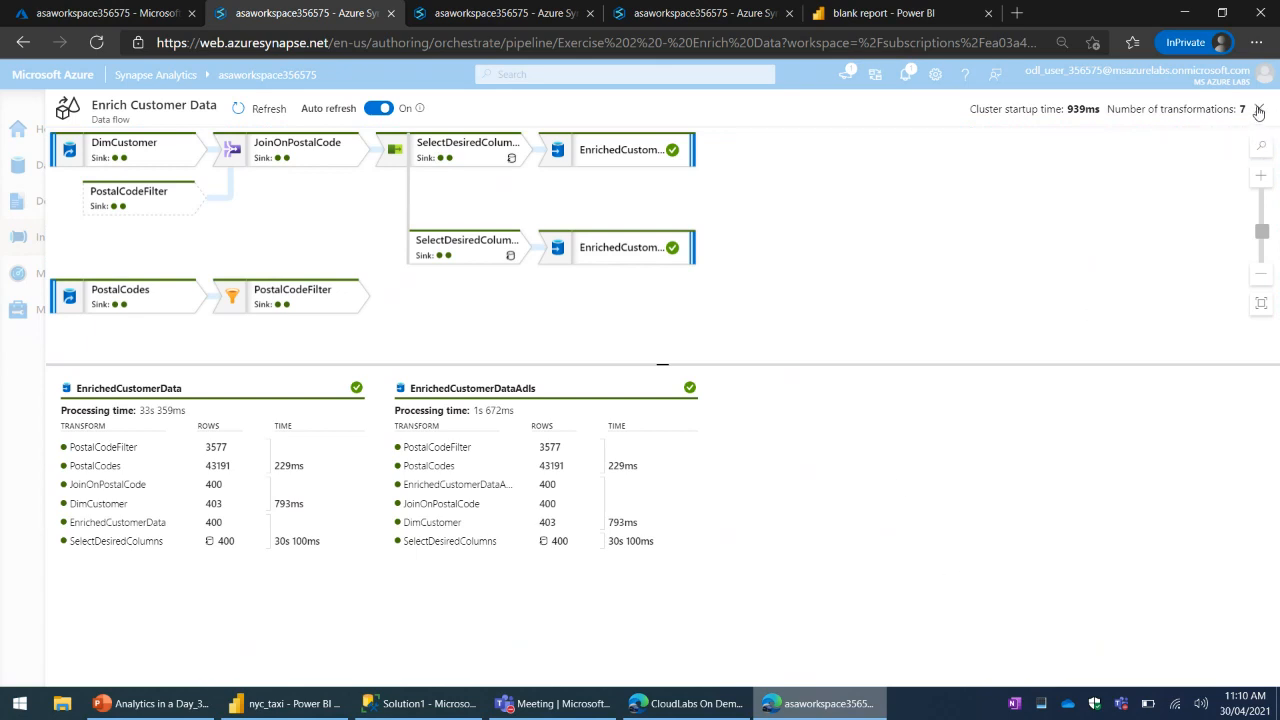
click(1259, 109)
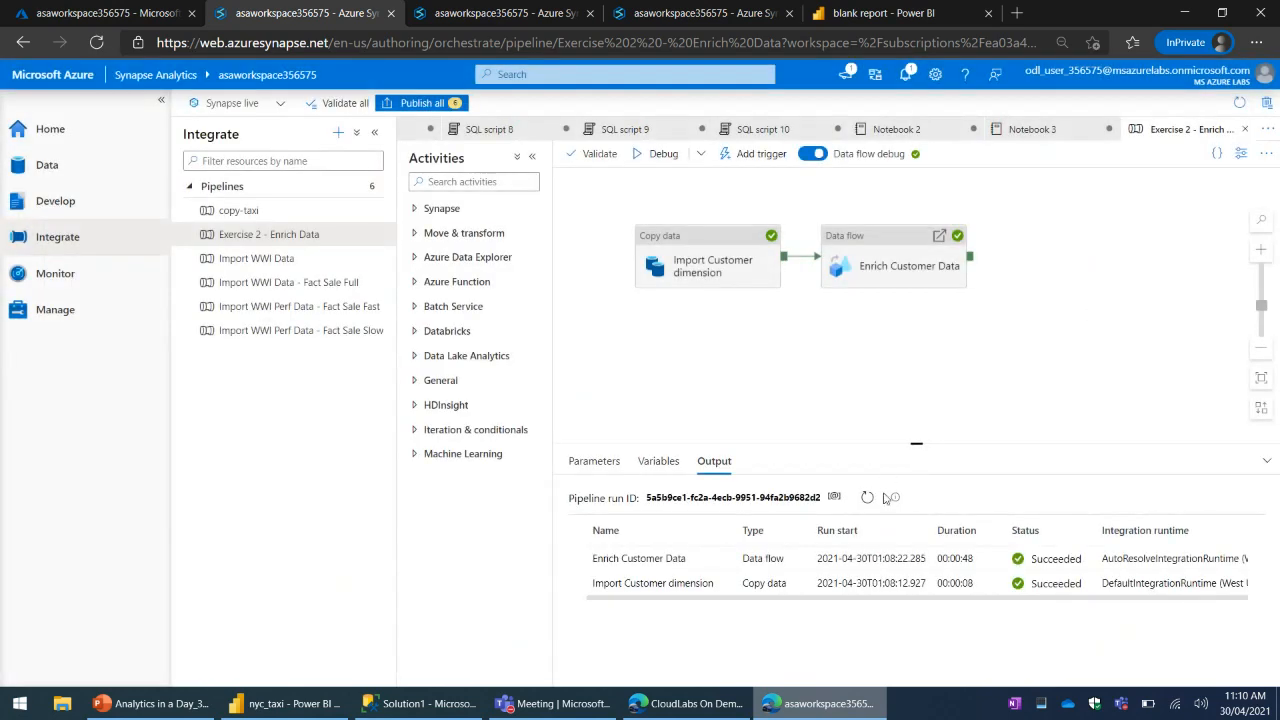
- In SQL Server Management Studio, refresh the Tables folder of SQLPool01 and expand wwi_staging again
click(420, 703)
click(104, 310)
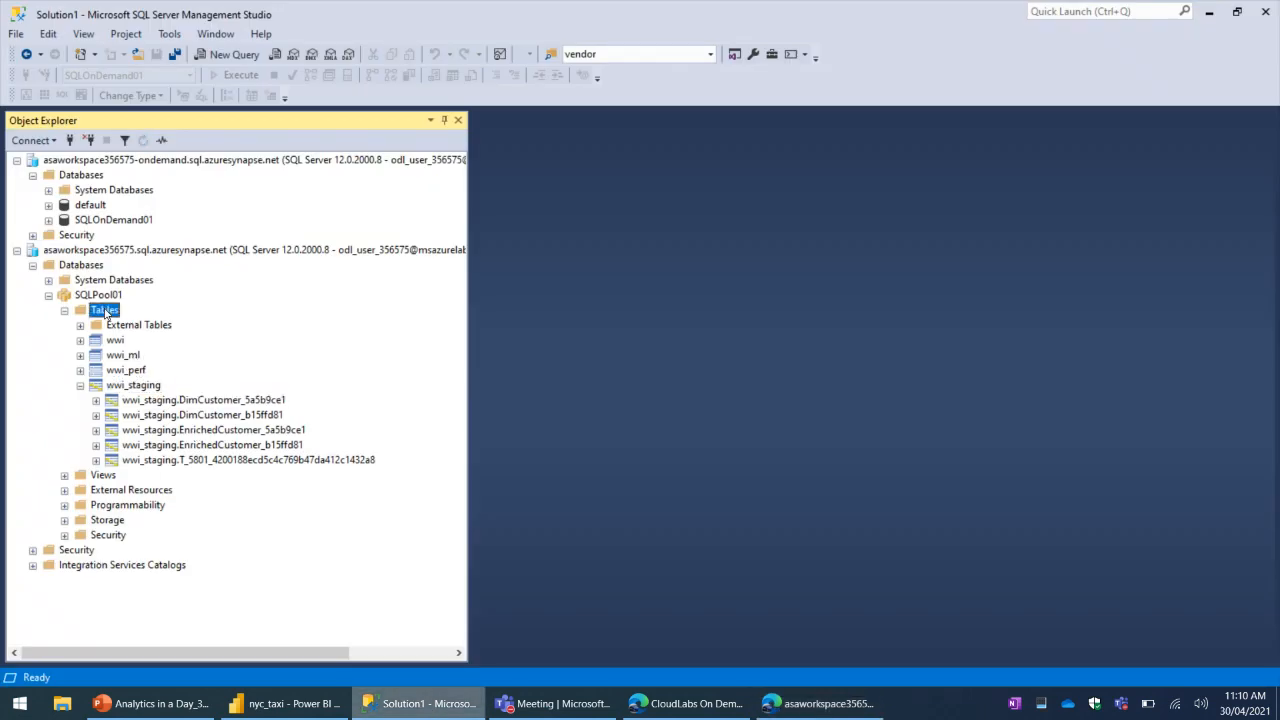
click(143, 140)
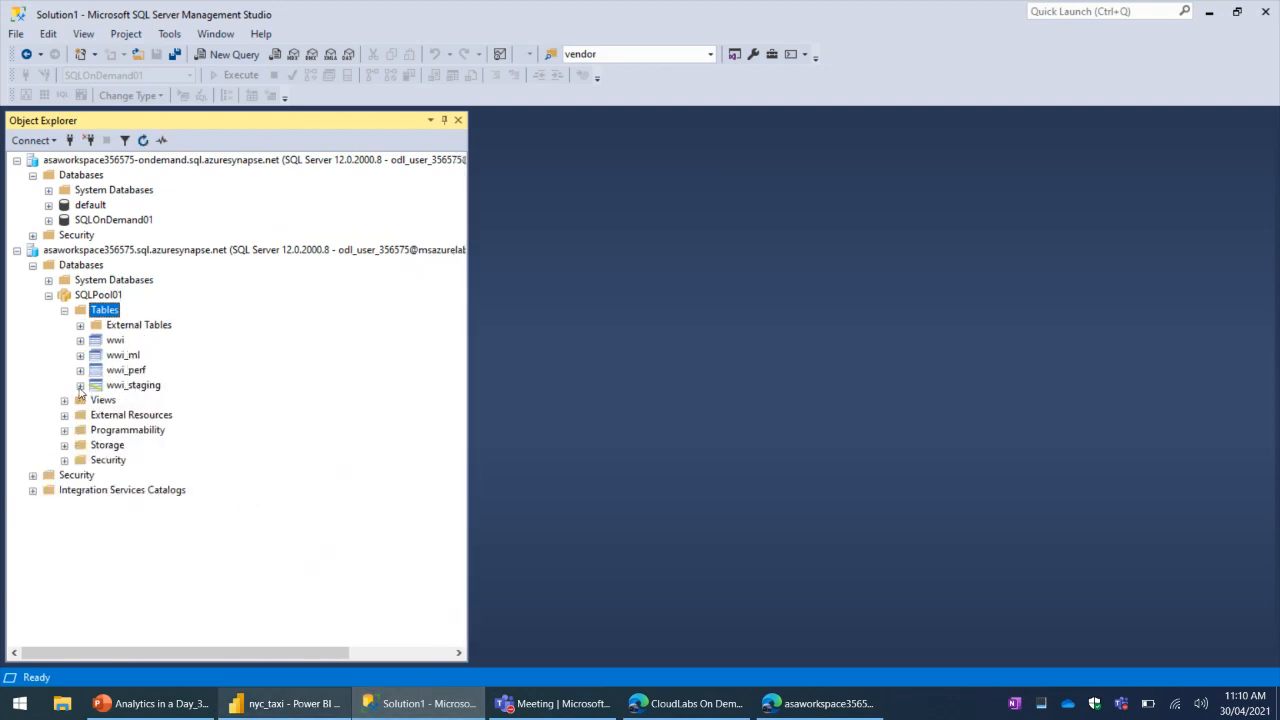
click(80, 385)
- Query the top 1000 rows of wwi_staging.DimCustomer_5a5b9ce1 and look through the returned customer rows
click(236, 401)
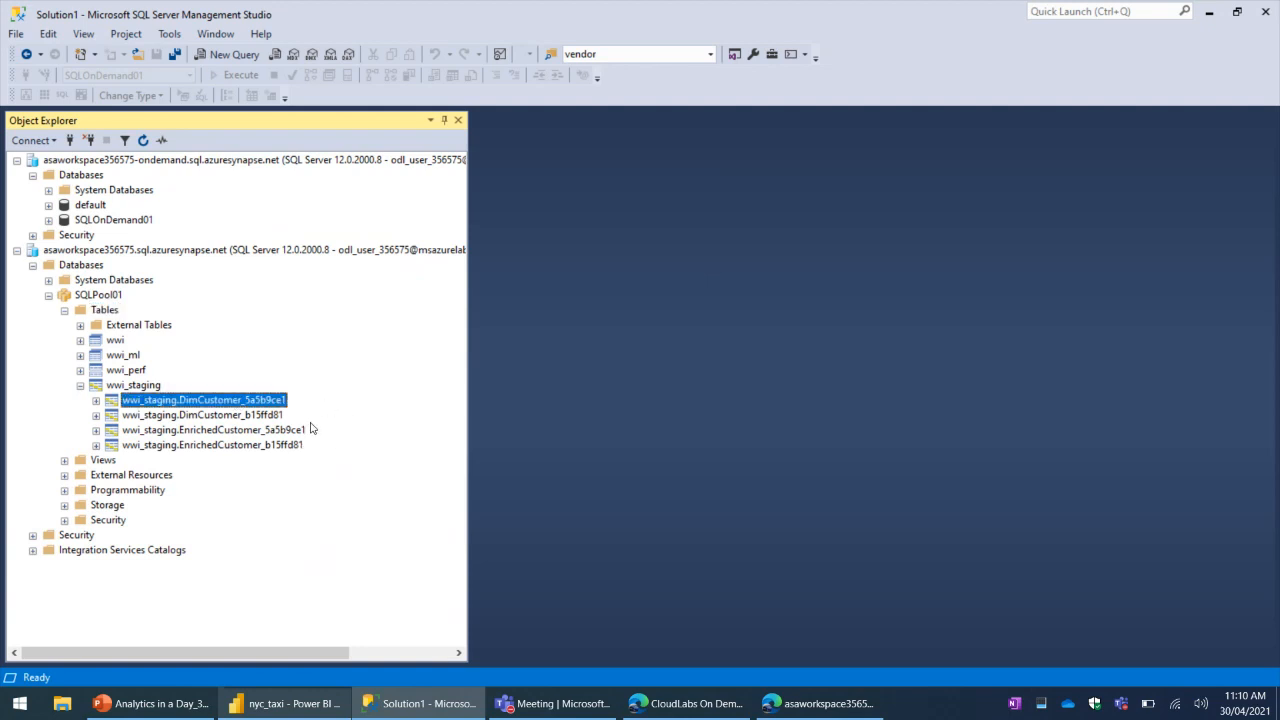
key(Menu)
click(314, 446)
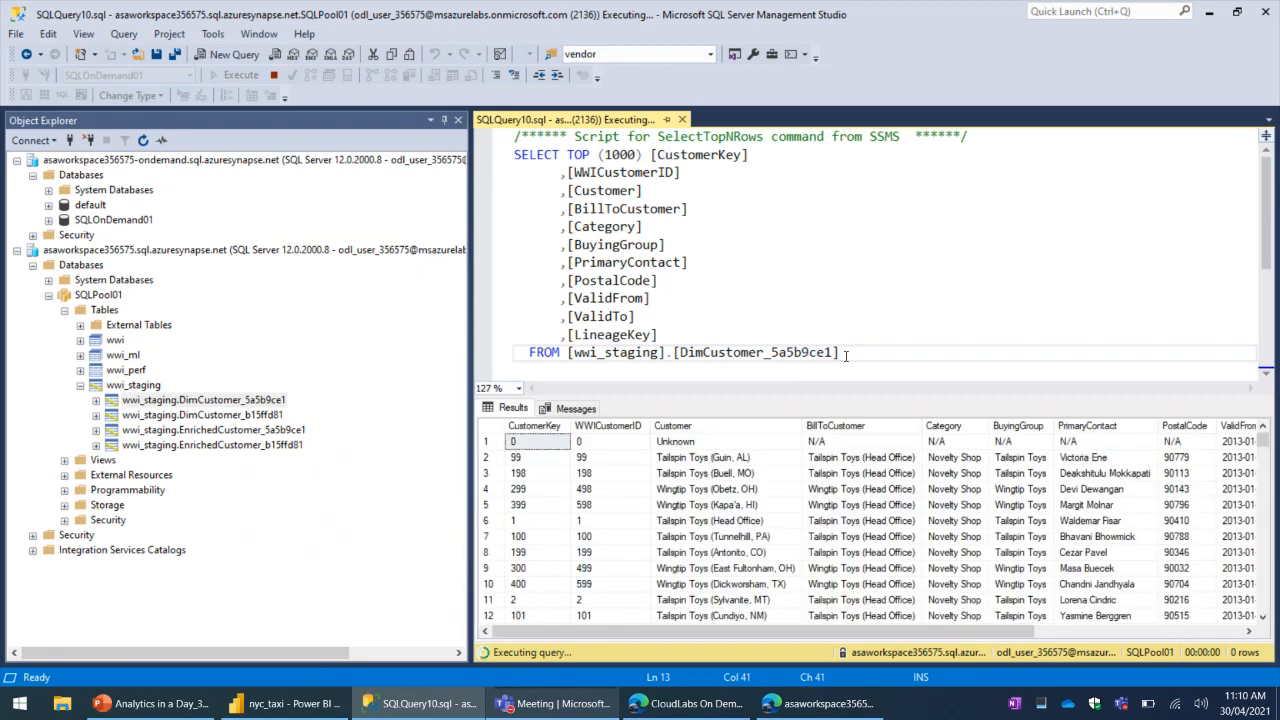
click(910, 568)
scroll(910, 568, down, 20)
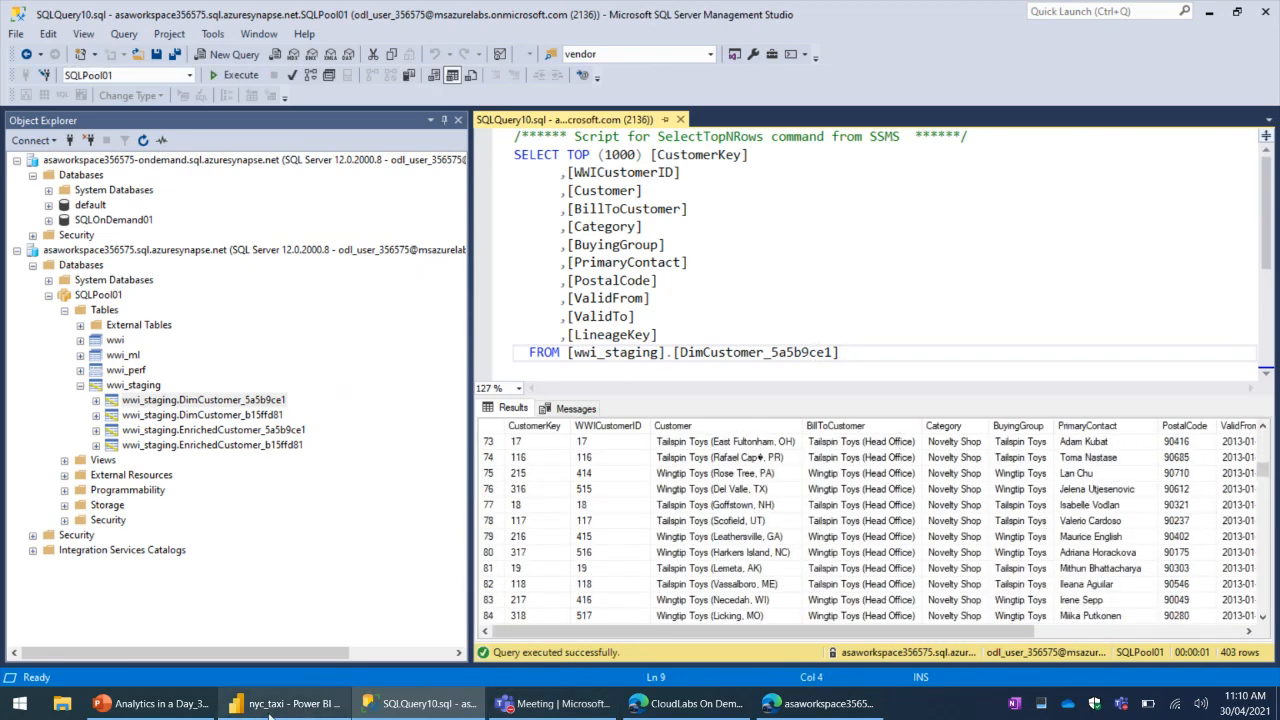
- In SQL script 7 of Synapse Studio, replace the year column with series_title and put the comma on its own line
click(830, 704)
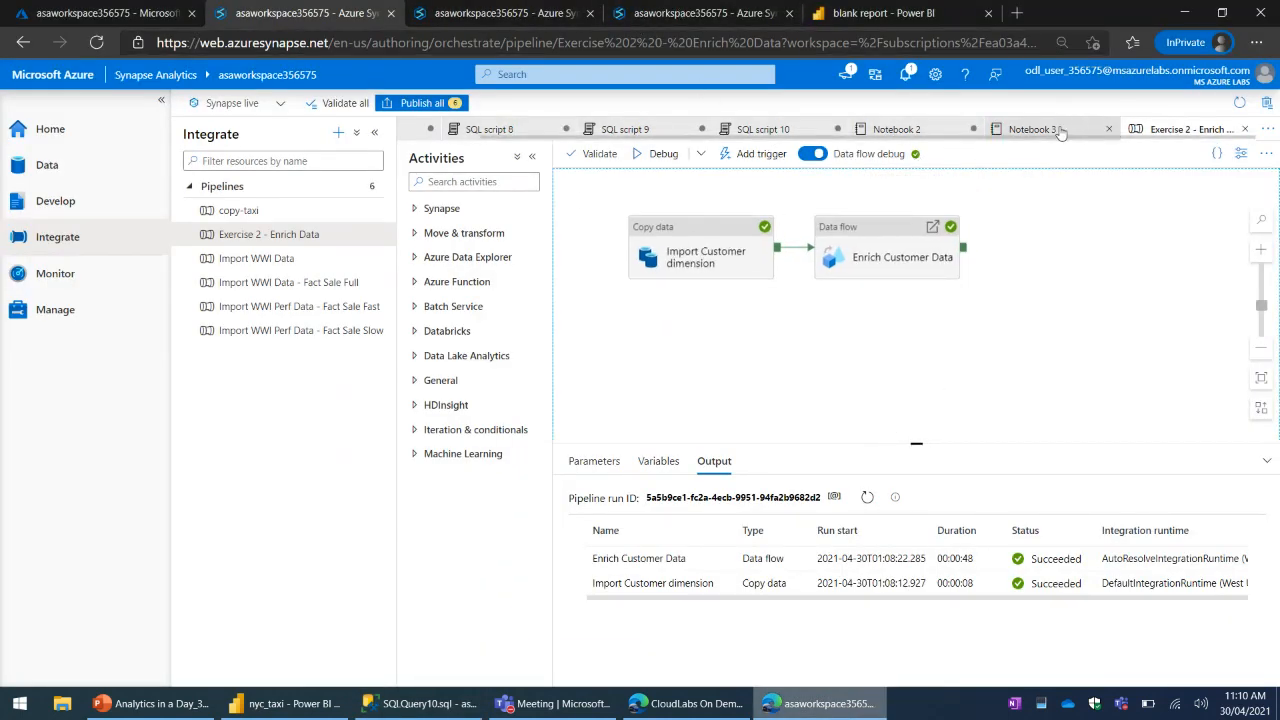
click(518, 18)
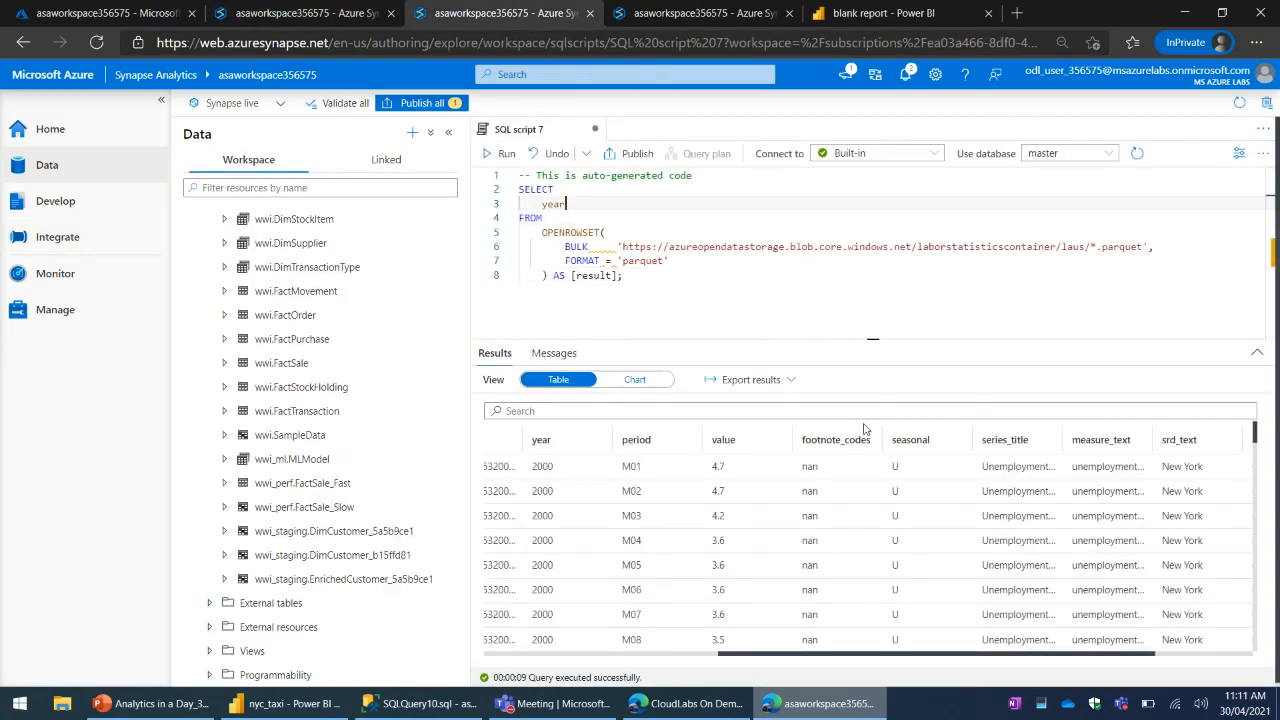
double_click(558, 205)
click(616, 204)
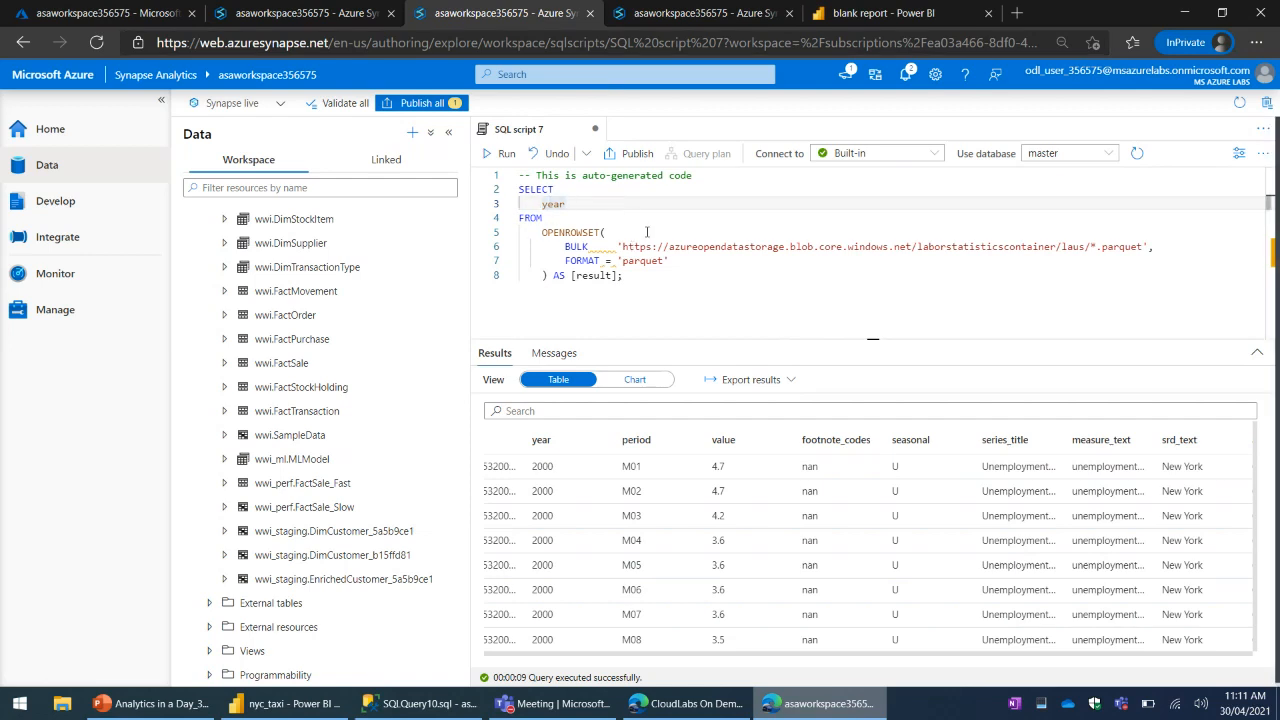
key(Return)
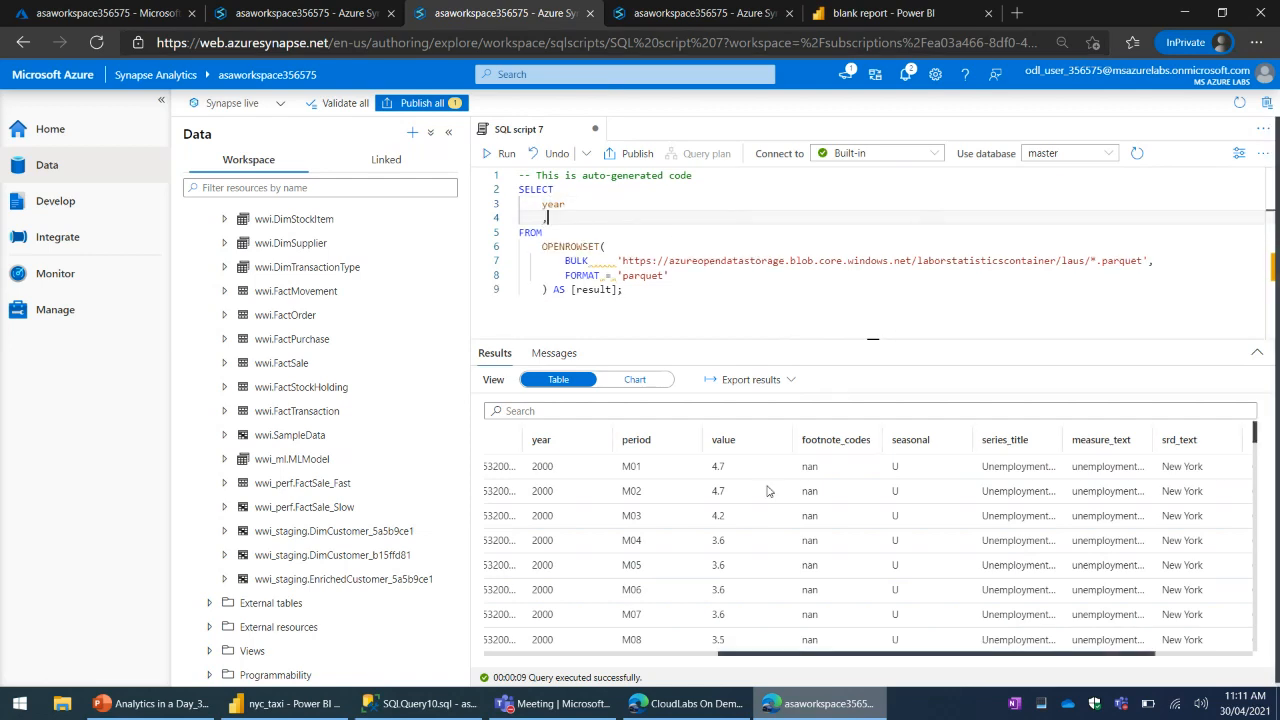
click(601, 205)
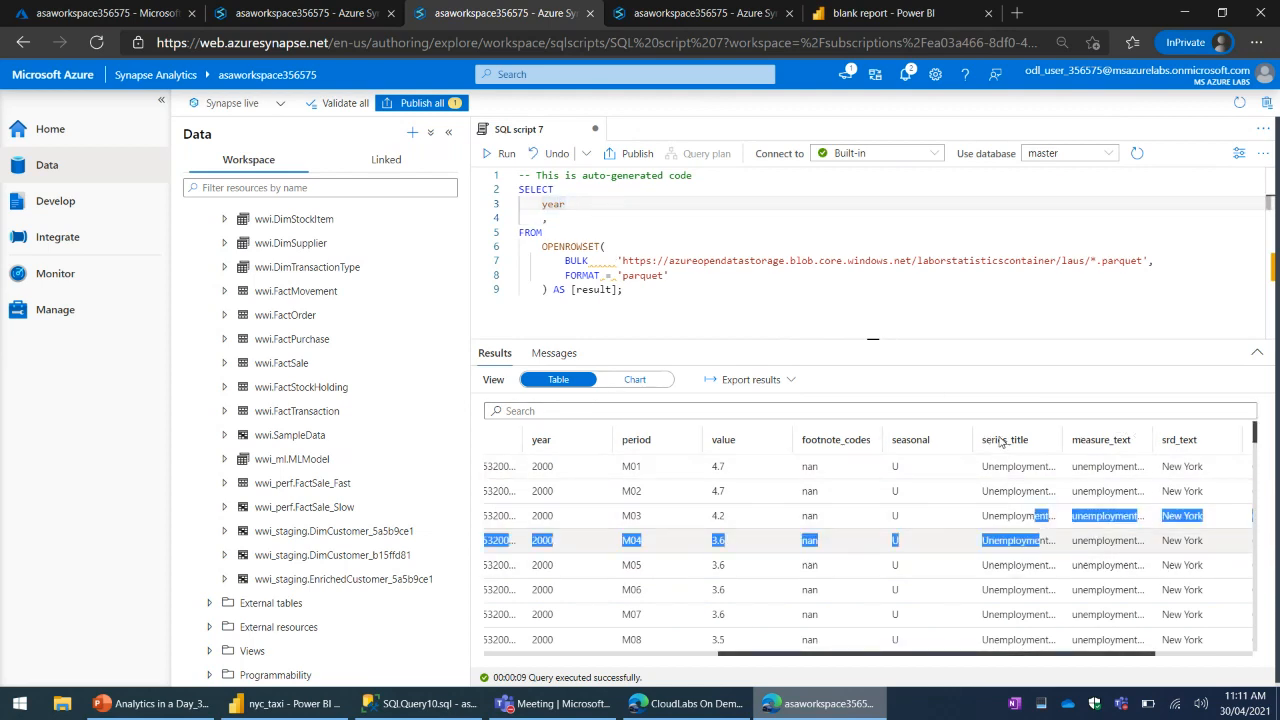
click(1030, 441)
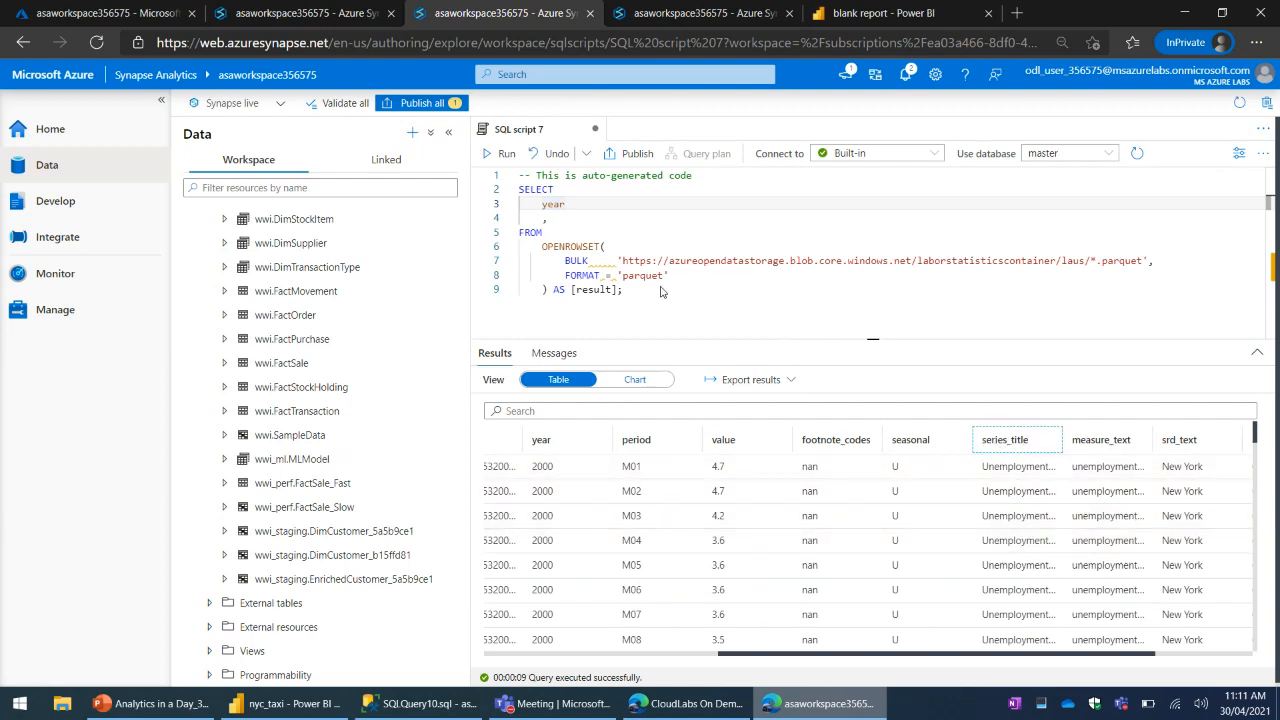
double_click(550, 204)
text(series_title)
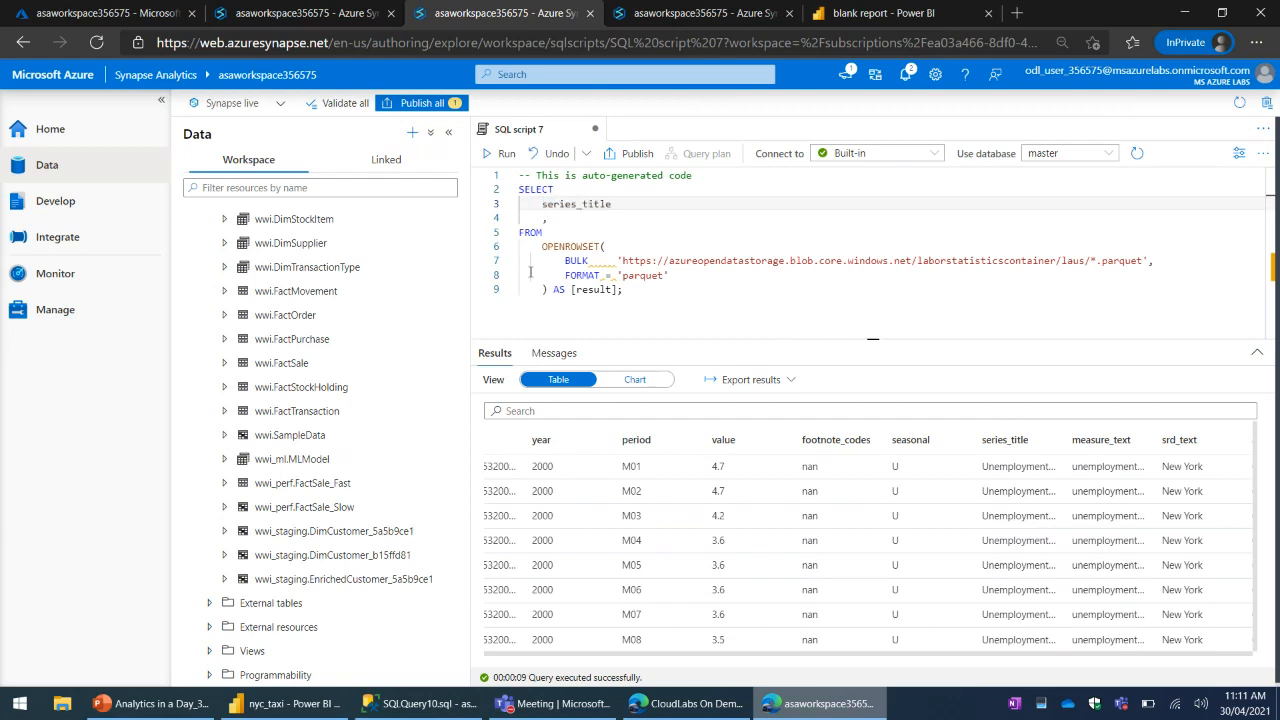
- Add sum(value) as the second column of the SELECT list
click(568, 217)
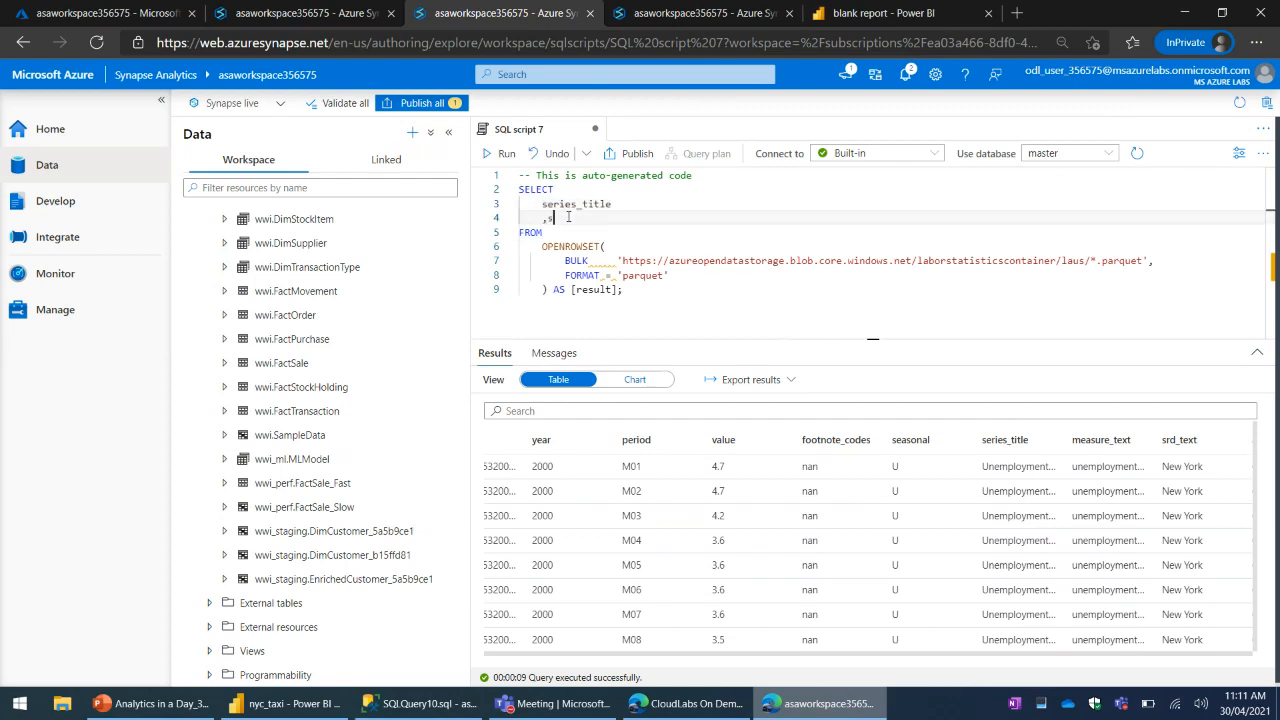
key(BackSpace)
text(sum(value))
- Append GROUP BY series_title after the result alias and run the script on the Built-in pool
double_click(585, 204)
key(ctrl+c)
click(624, 290)
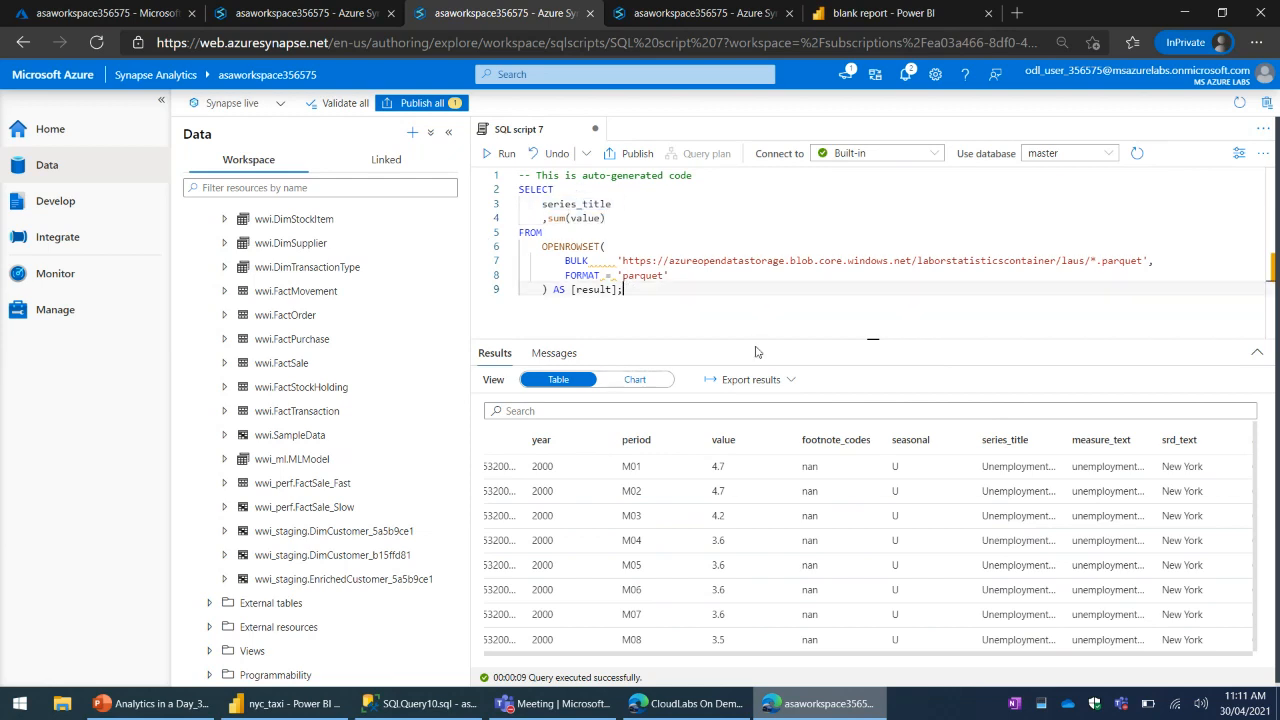
key(BackSpace)
key(Return)
text(GROUP B)
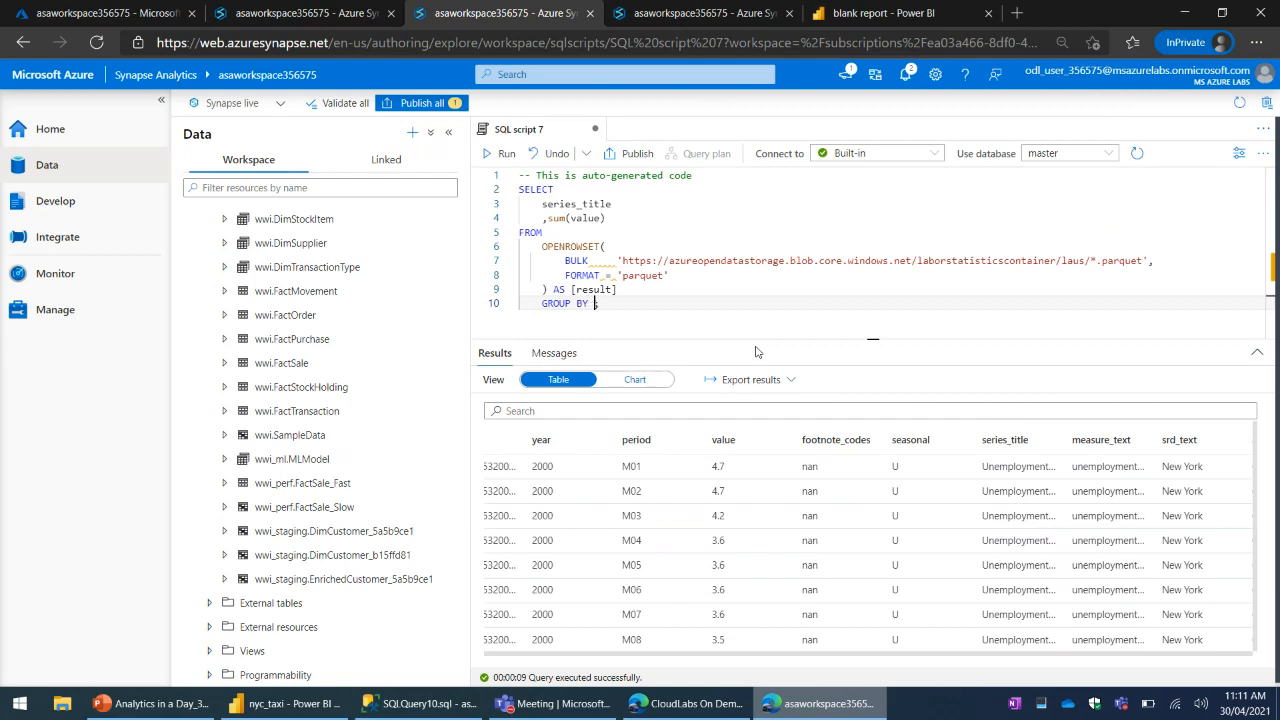
text(Y)
key(ctrl+v)
click(490, 154)
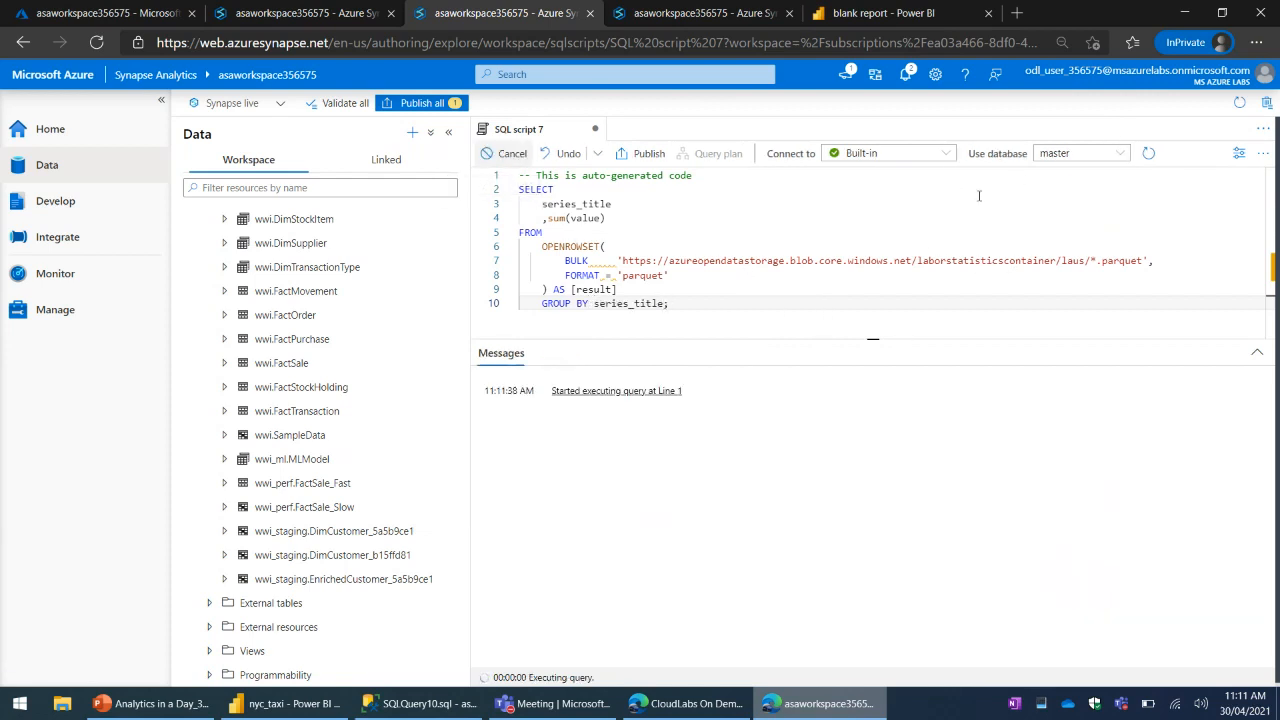
drag(881, 260, 695, 207)
click(596, 207)
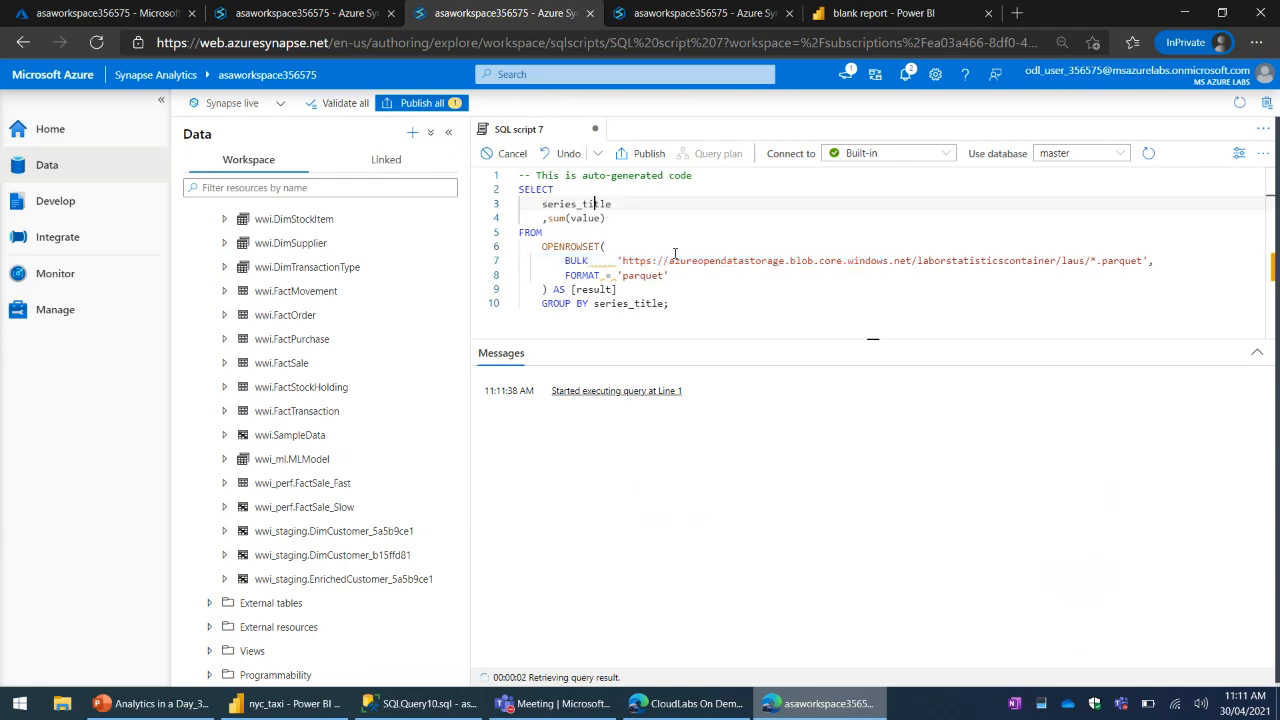
click(680, 259)
click(566, 218)
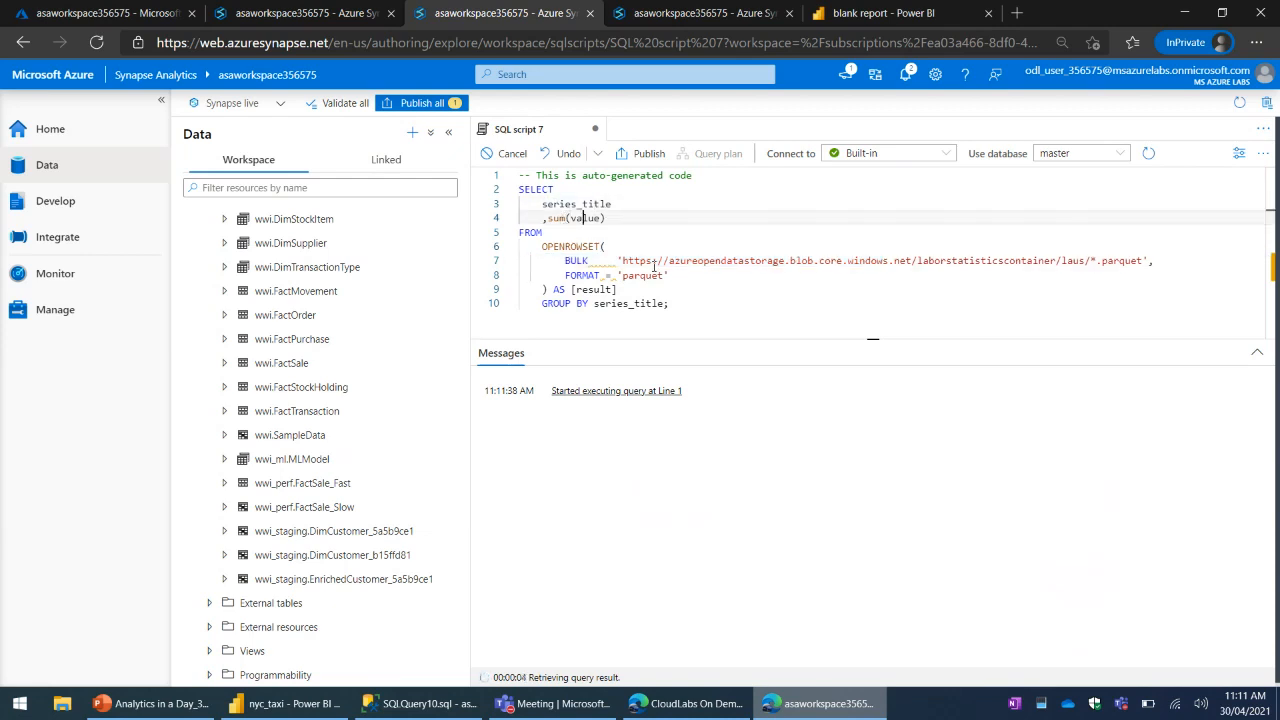
- Open the sample dataset gallery in the duplicated Synapse tab, checking on the running SQL script 7 query meanwhile
click(676, 20)
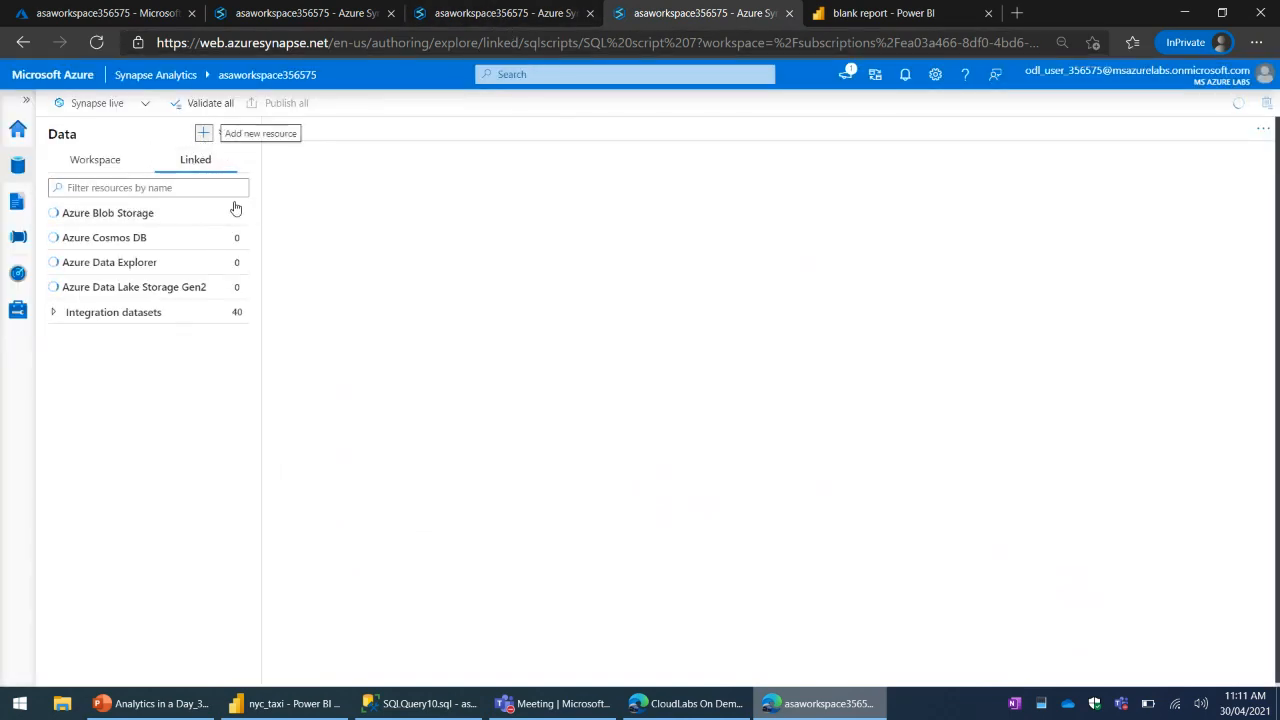
click(204, 133)
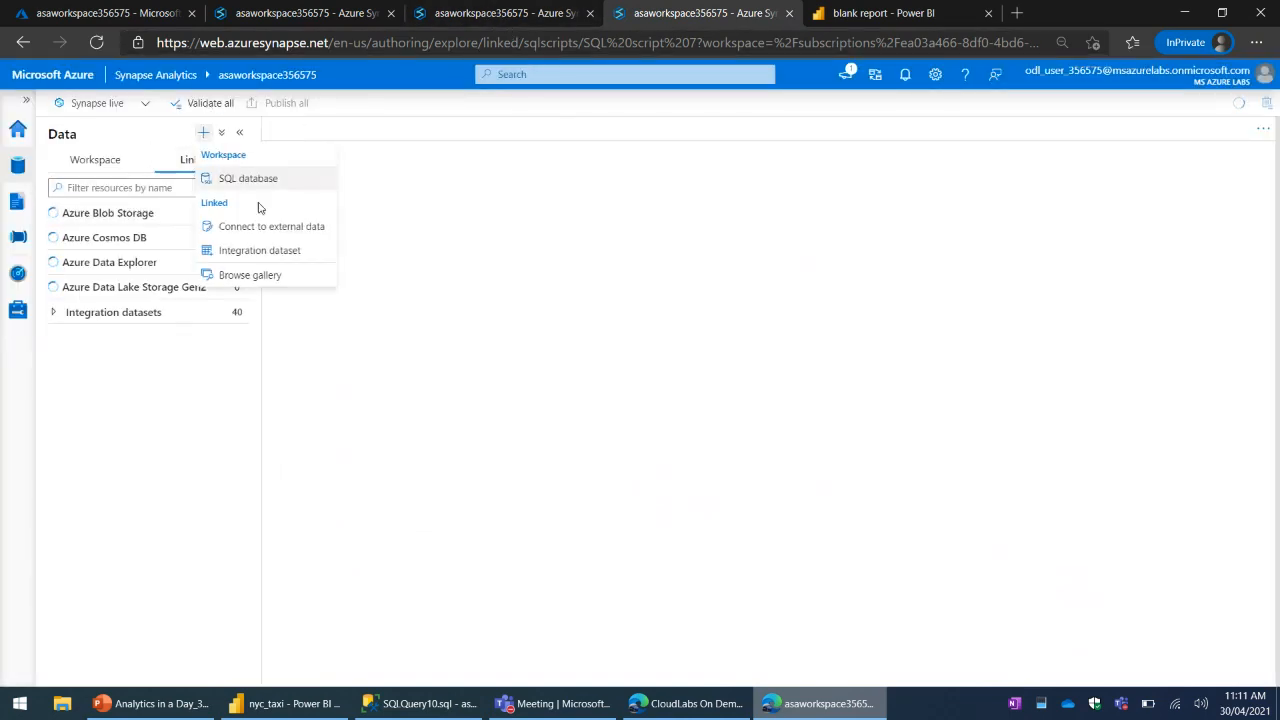
click(551, 394)
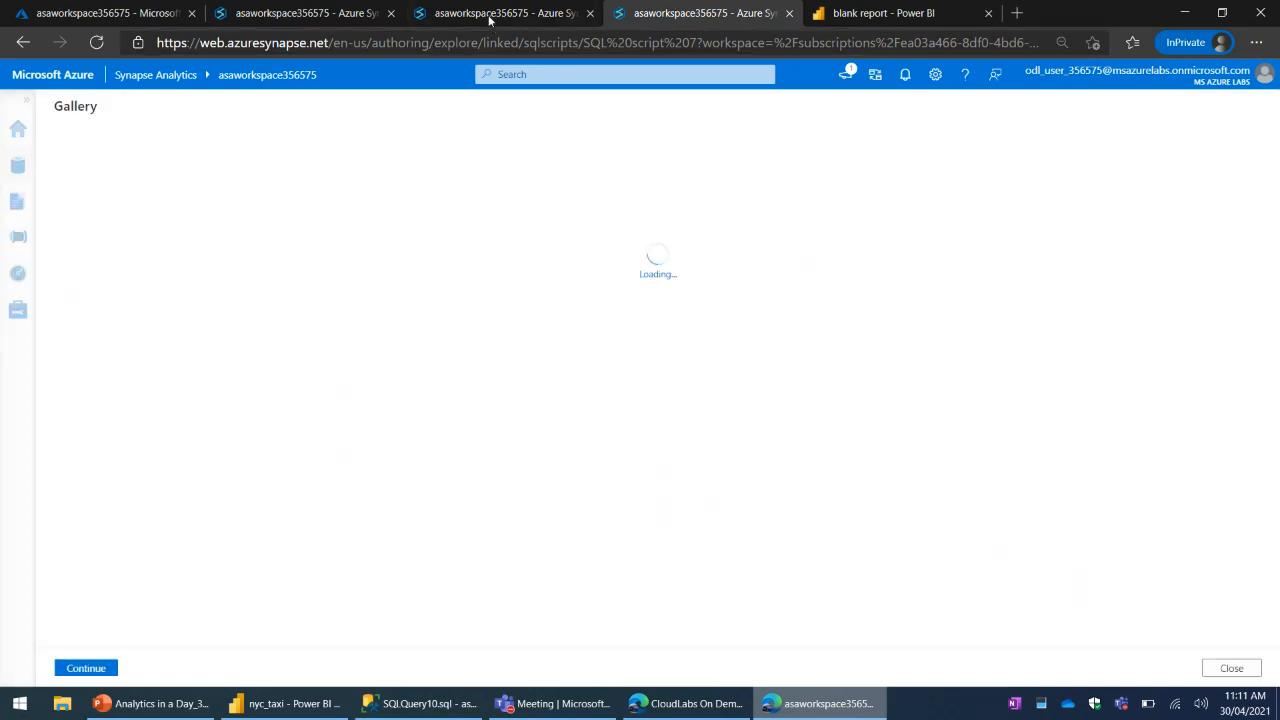
click(505, 13)
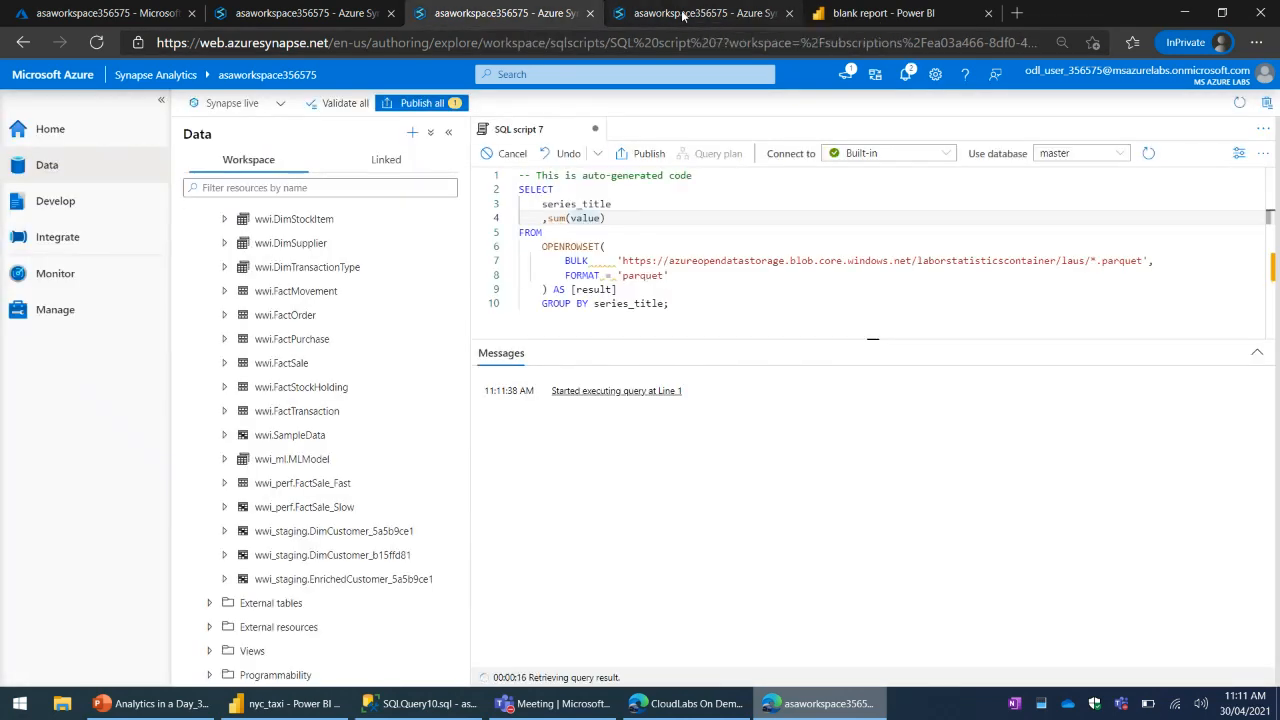
click(683, 13)
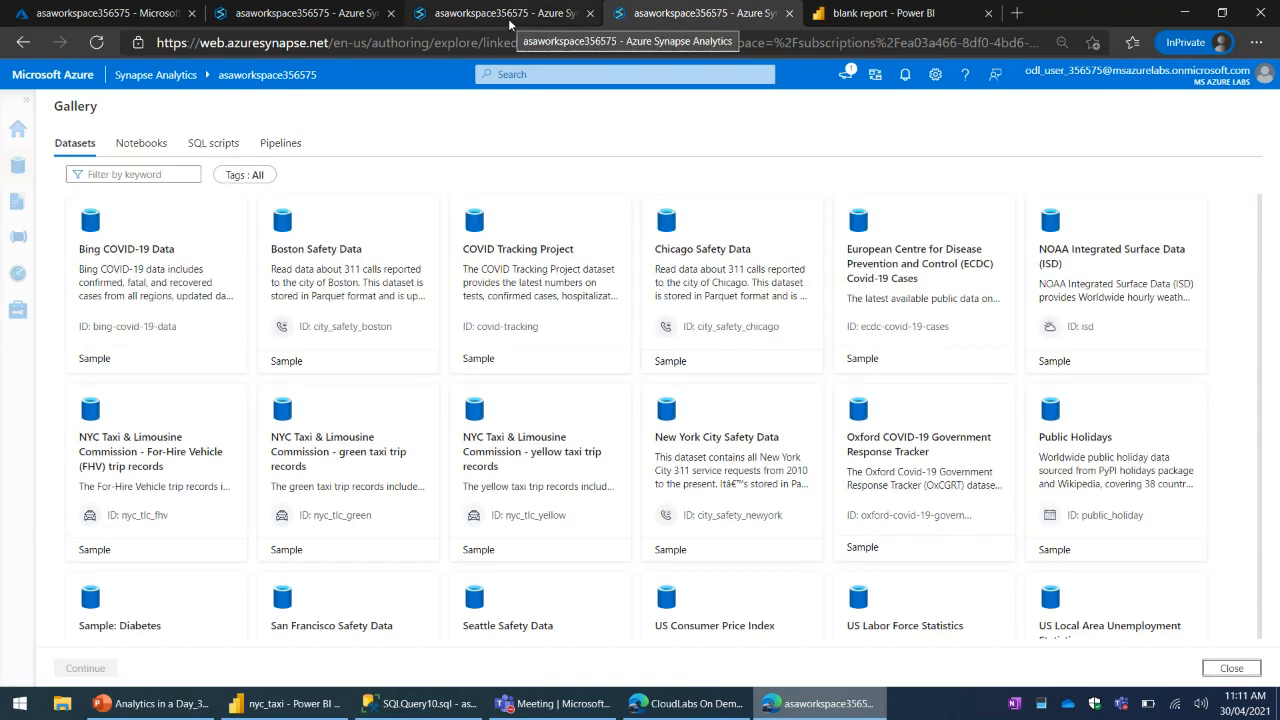
- Open US Local Area Unemployment Statistics in the dataset gallery and examine its description and data preview
scroll(1142, 616, down, 1)
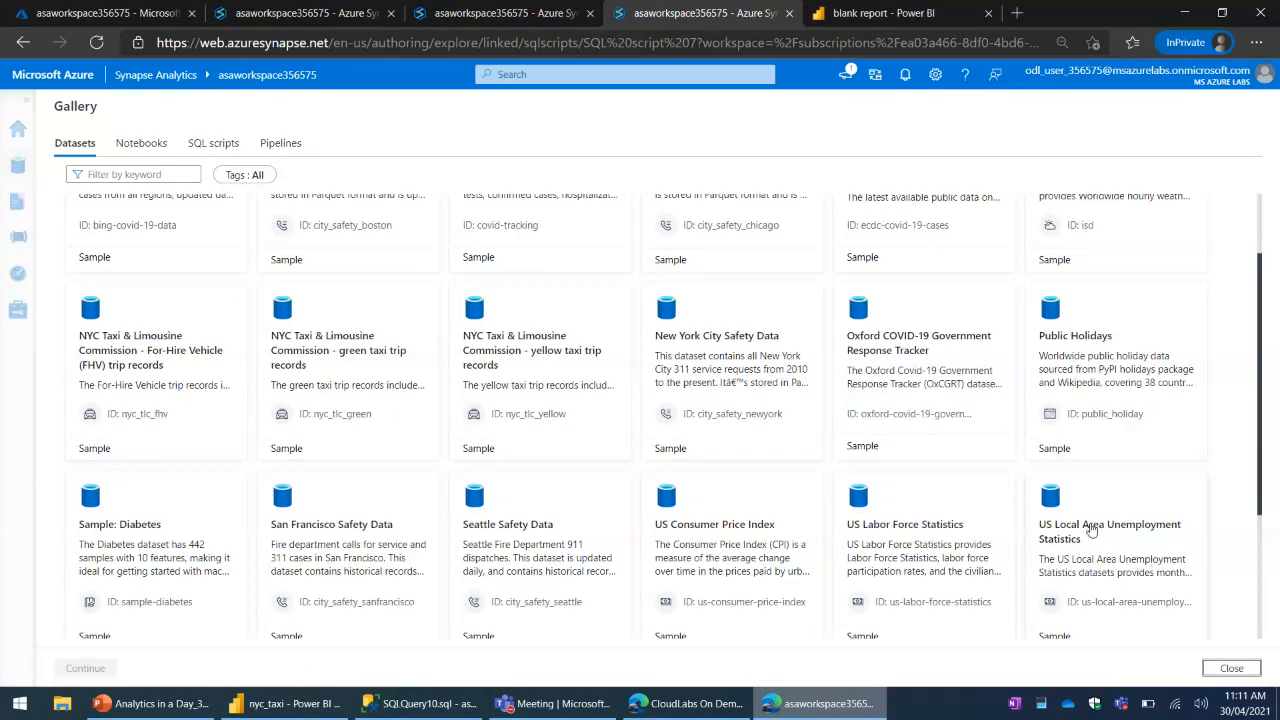
scroll(1090, 526, down, 1)
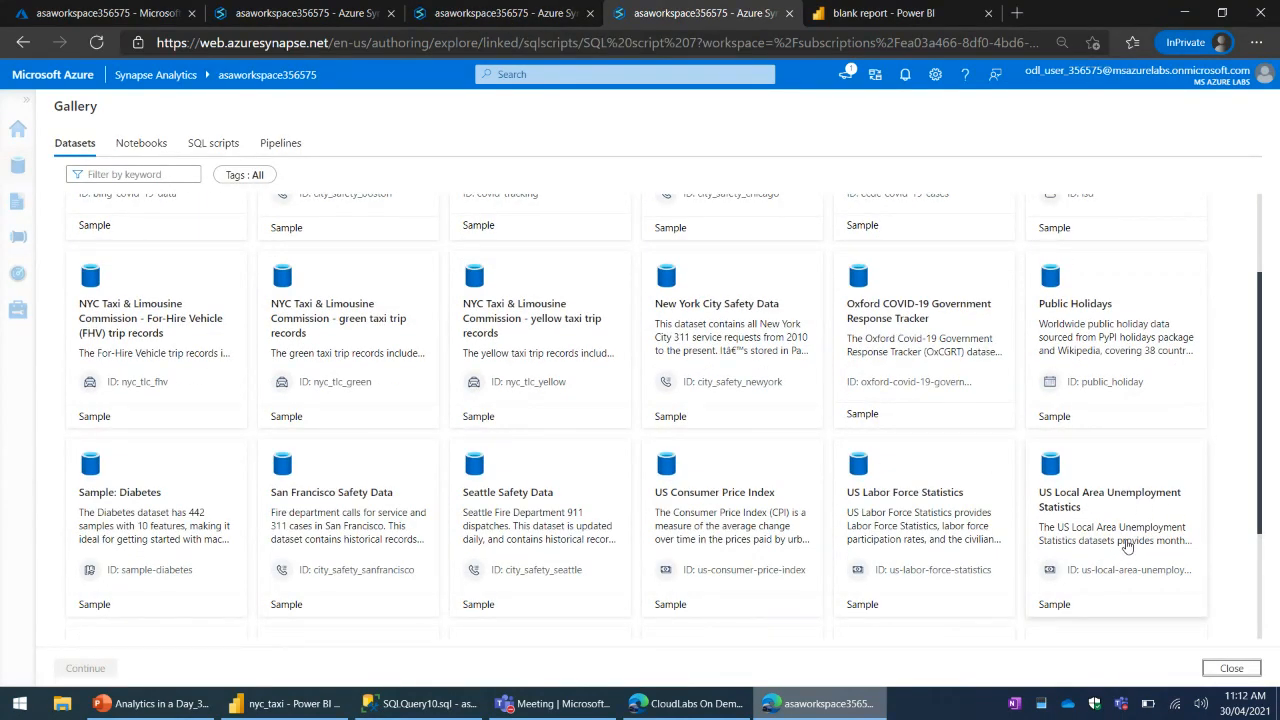
click(1128, 547)
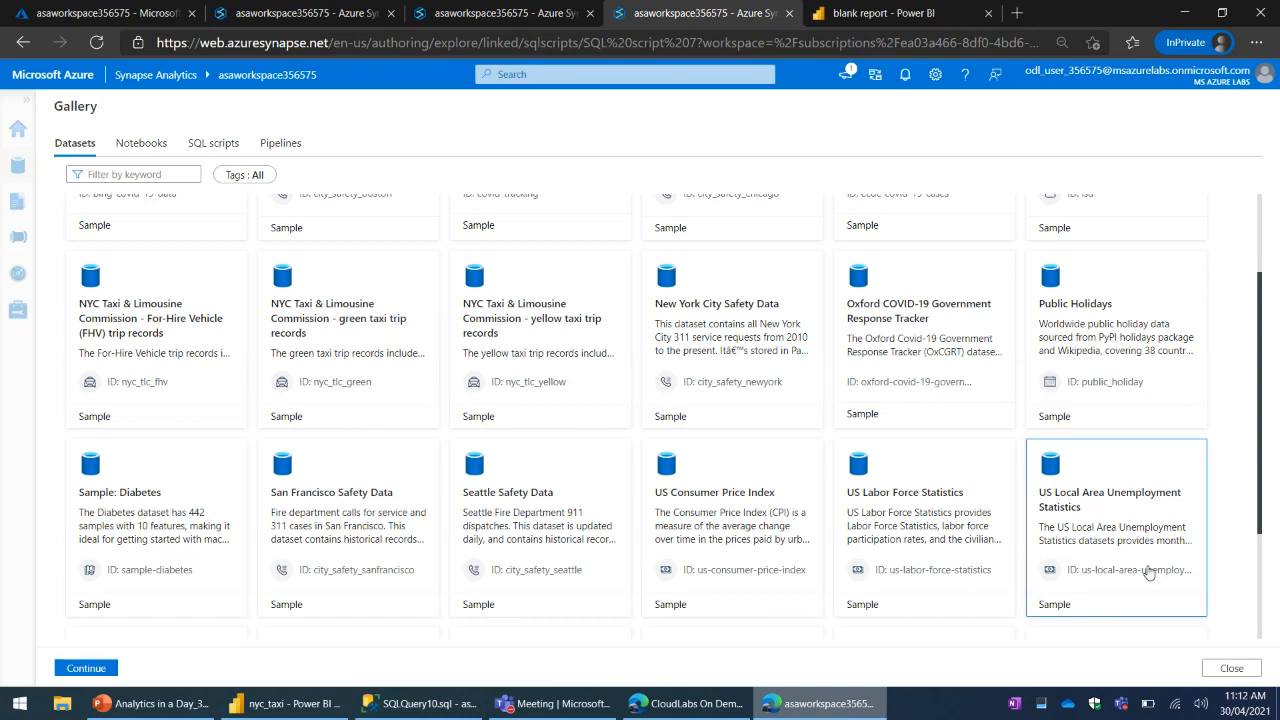
click(507, 18)
click(310, 13)
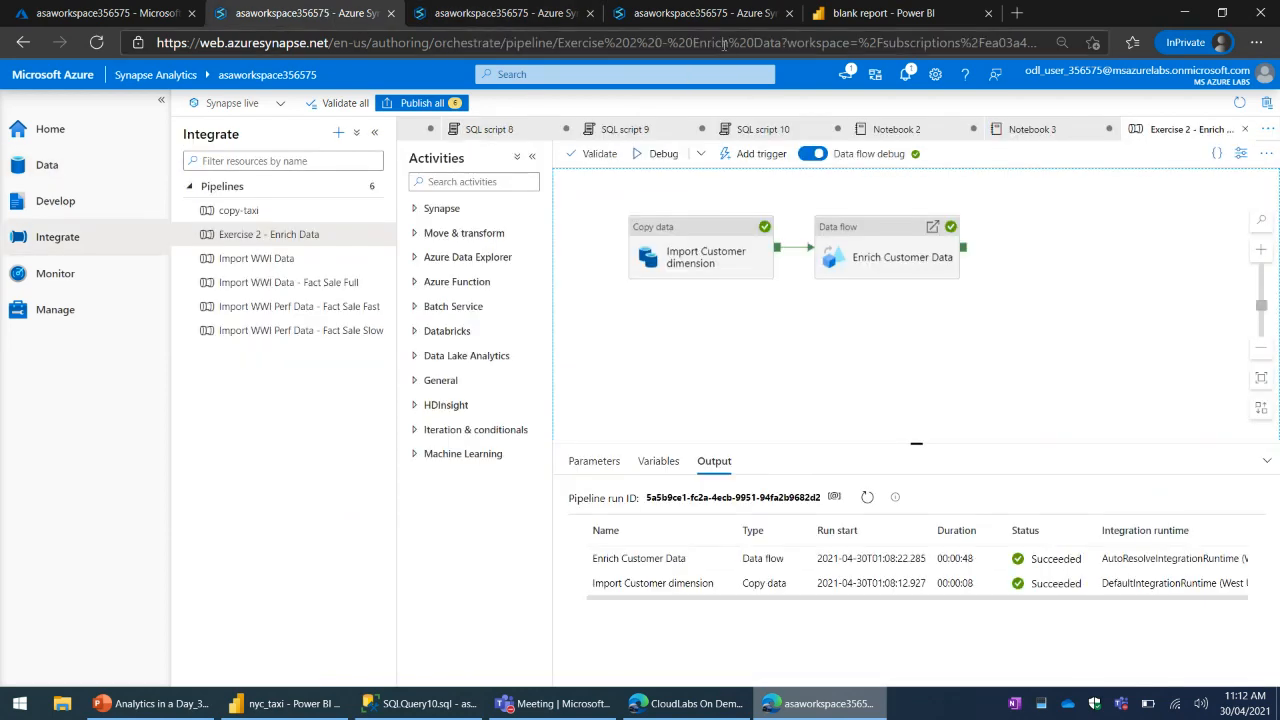
click(706, 15)
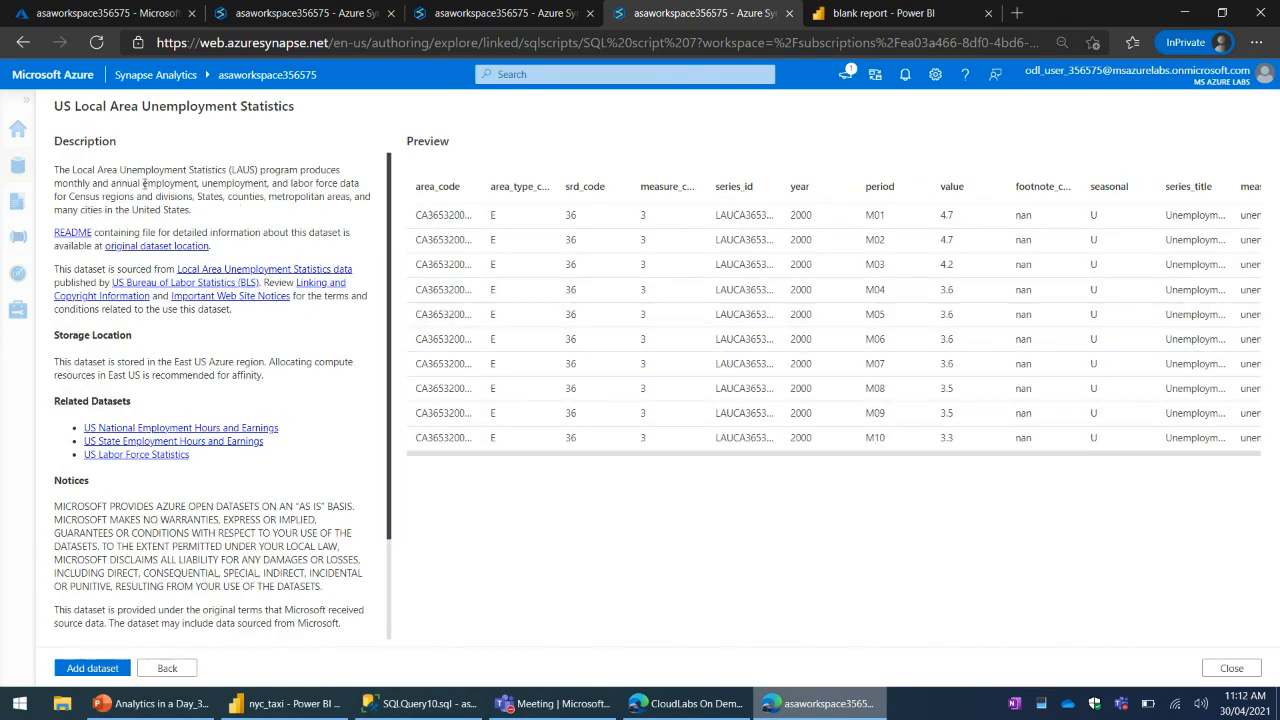
click(750, 551)
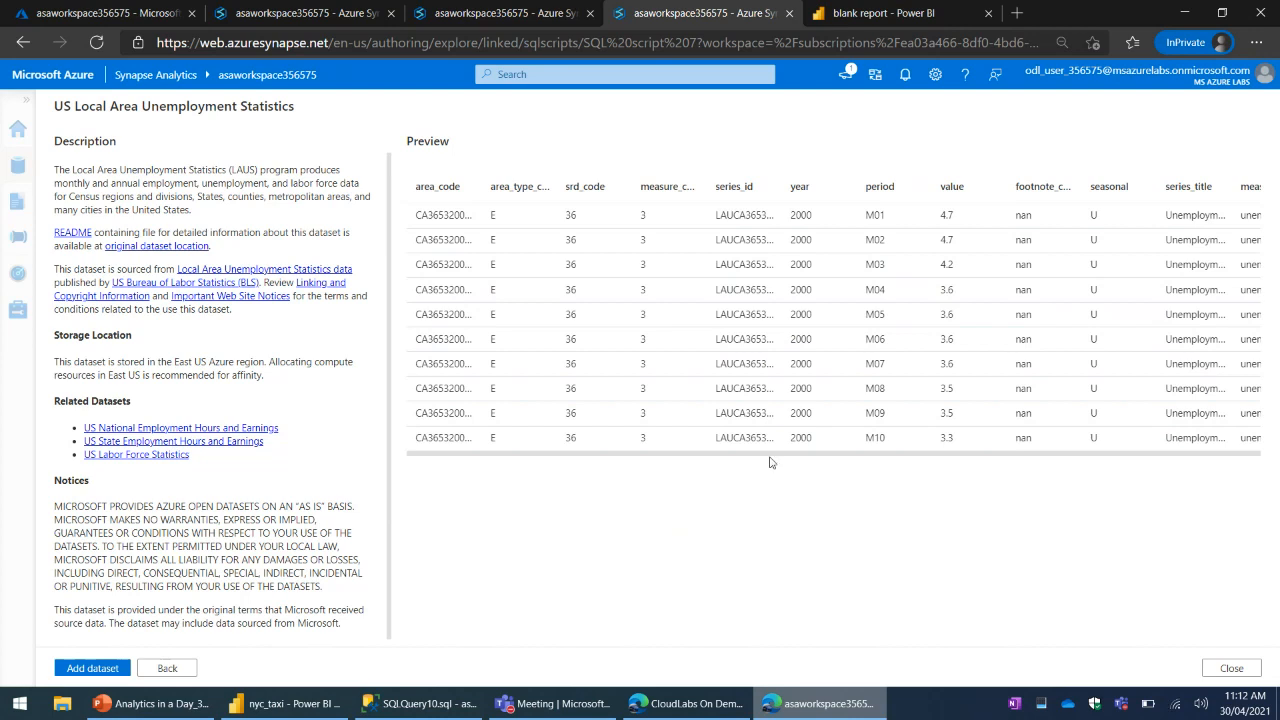
- Examine the value field and the remaining columns in the US Local Area Unemployment Statistics preview
double_click(962, 217)
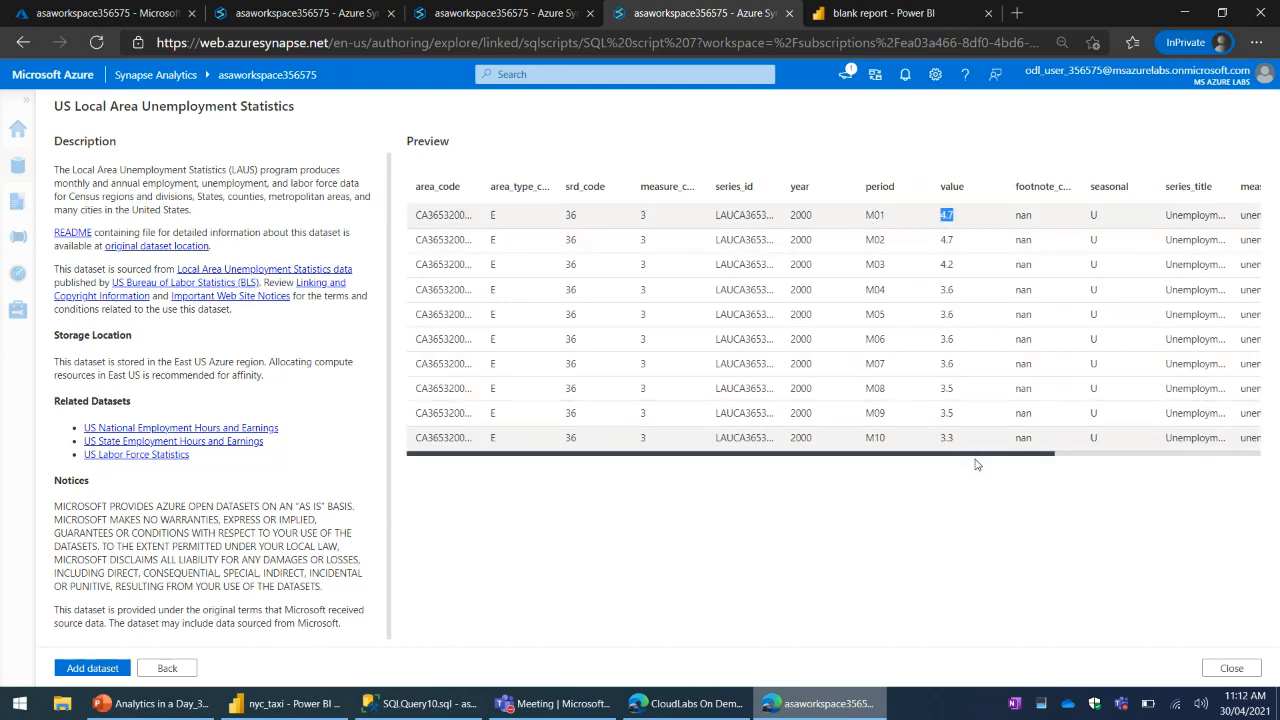
drag(975, 455, 1159, 460)
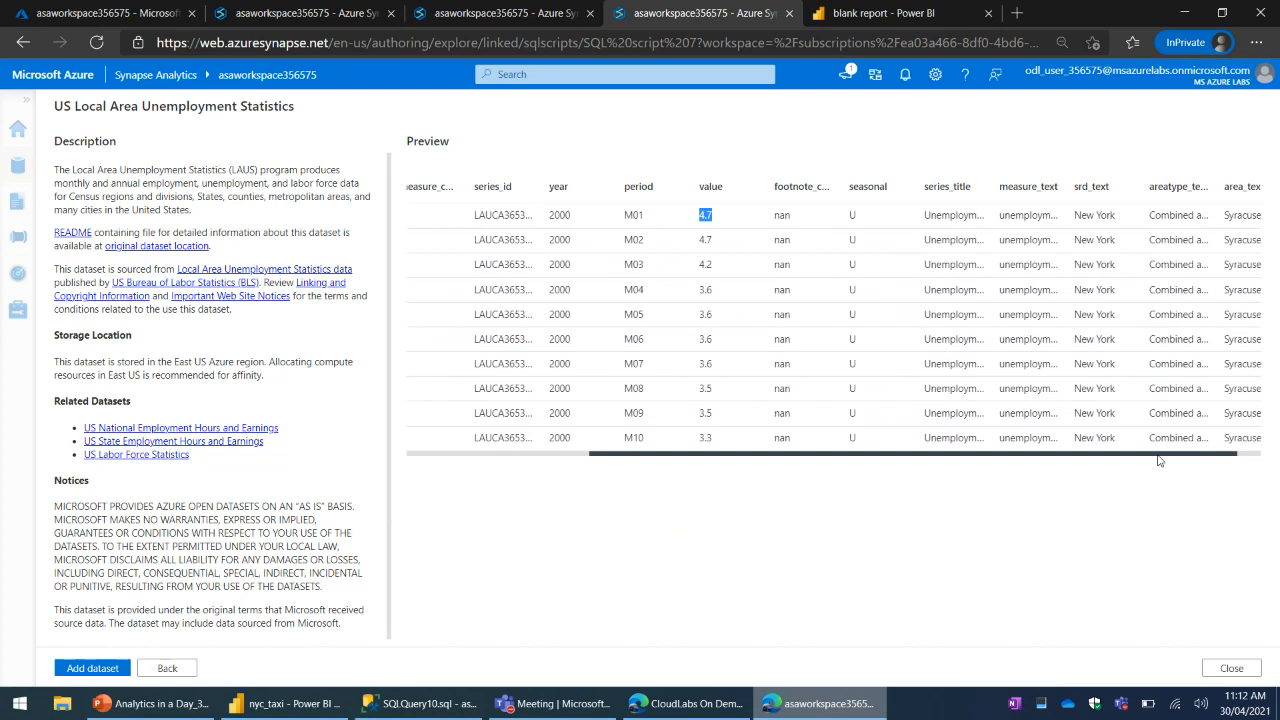
drag(1159, 460, 1238, 461)
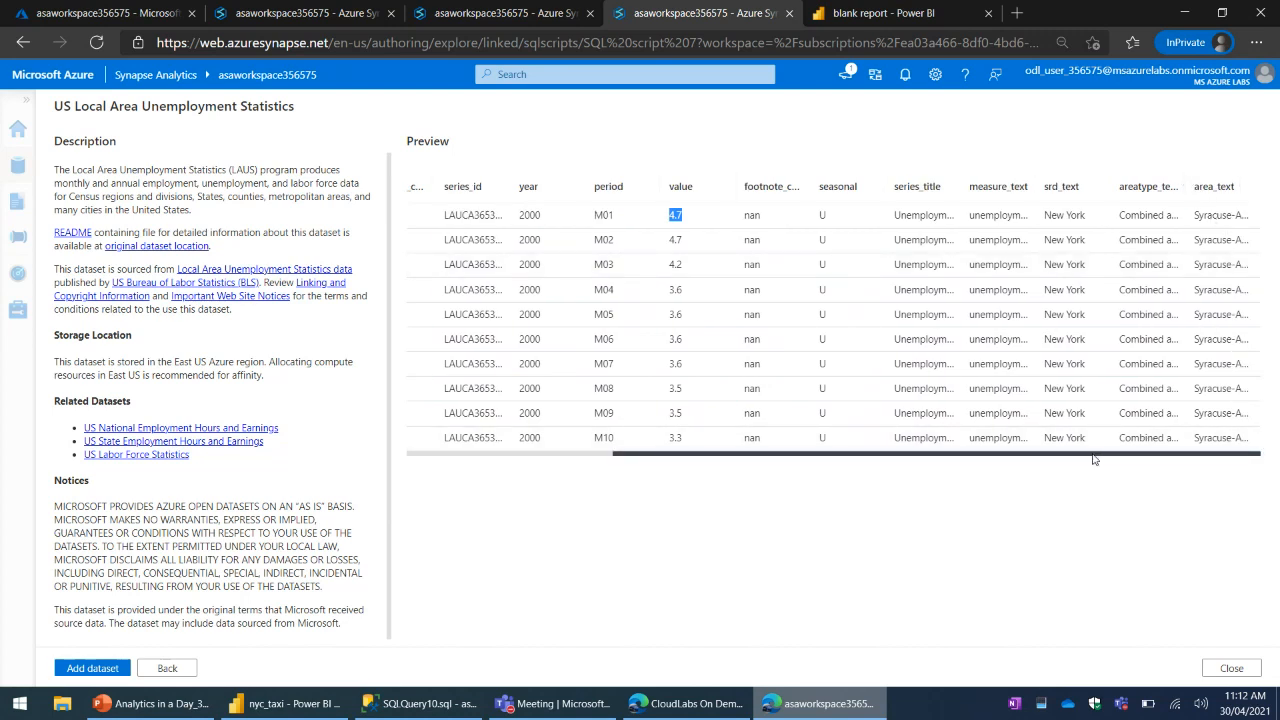
drag(1094, 459, 700, 471)
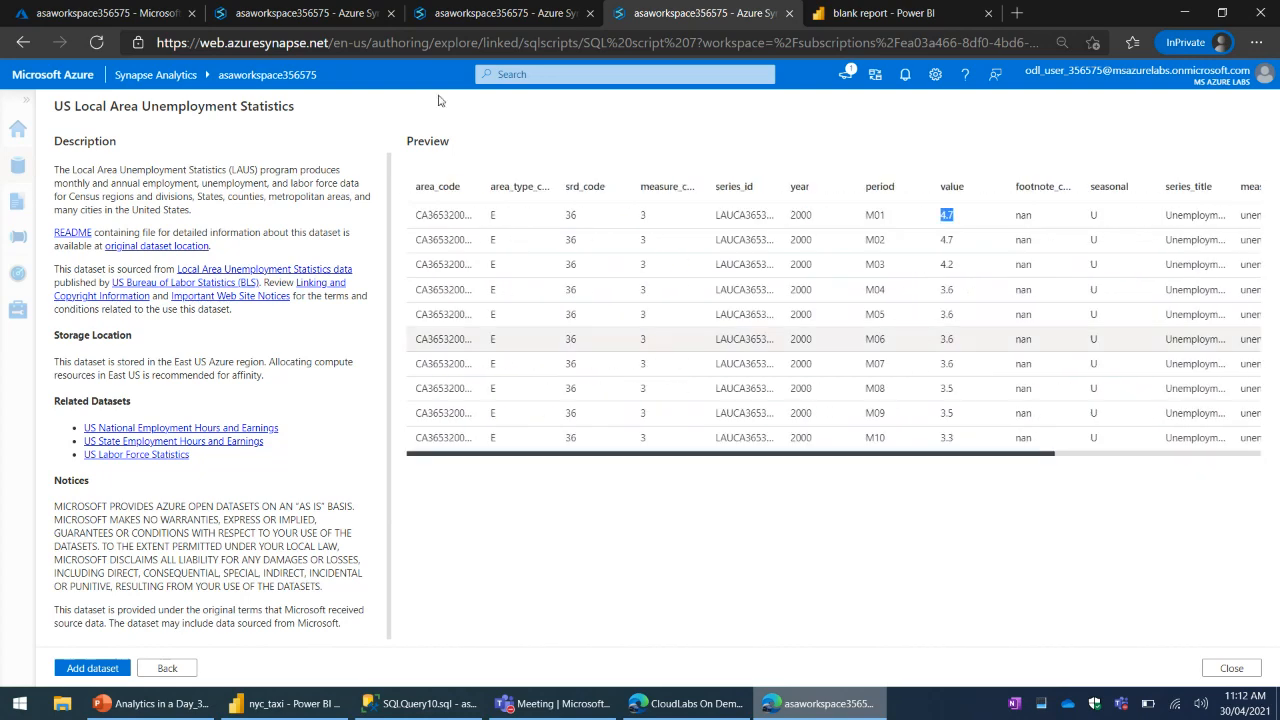
- Return to SQL script 7's browser tab and generate a top 100 rows SQL script from the us-local-area-unemployment-statistics sample dataset
click(548, 18)
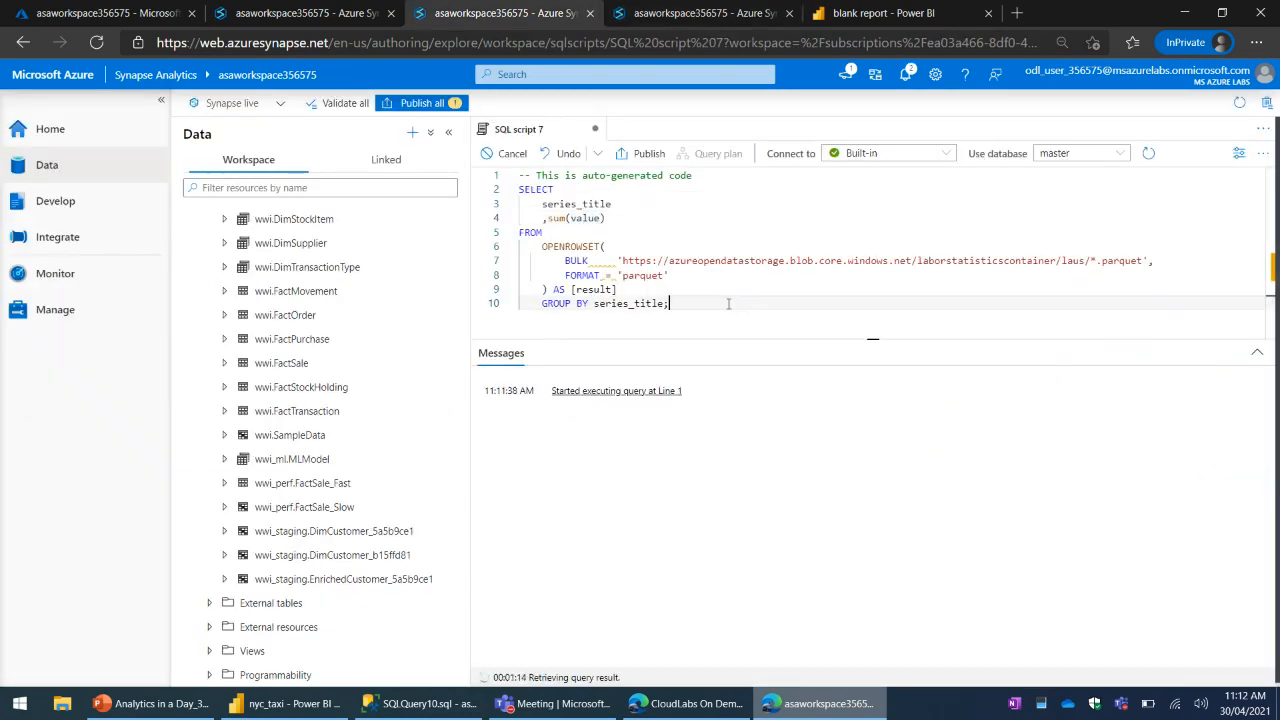
key(ctrl+a)
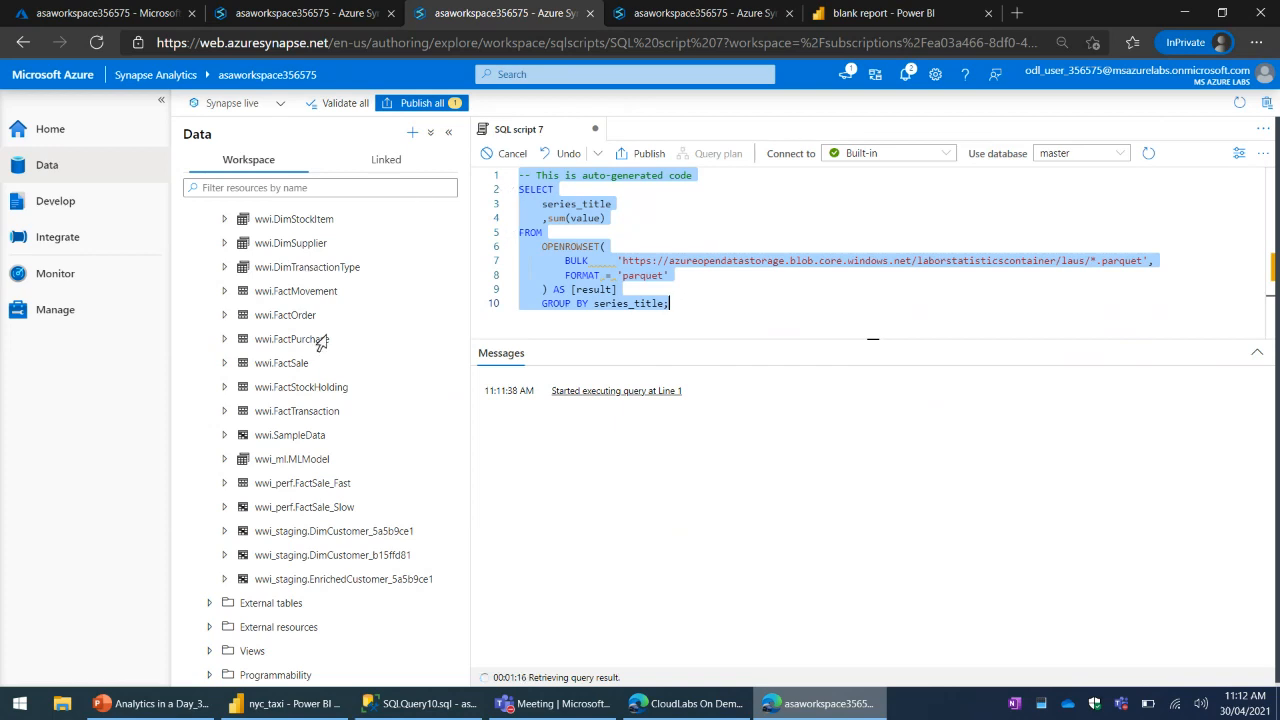
scroll(466, 368, up, 5)
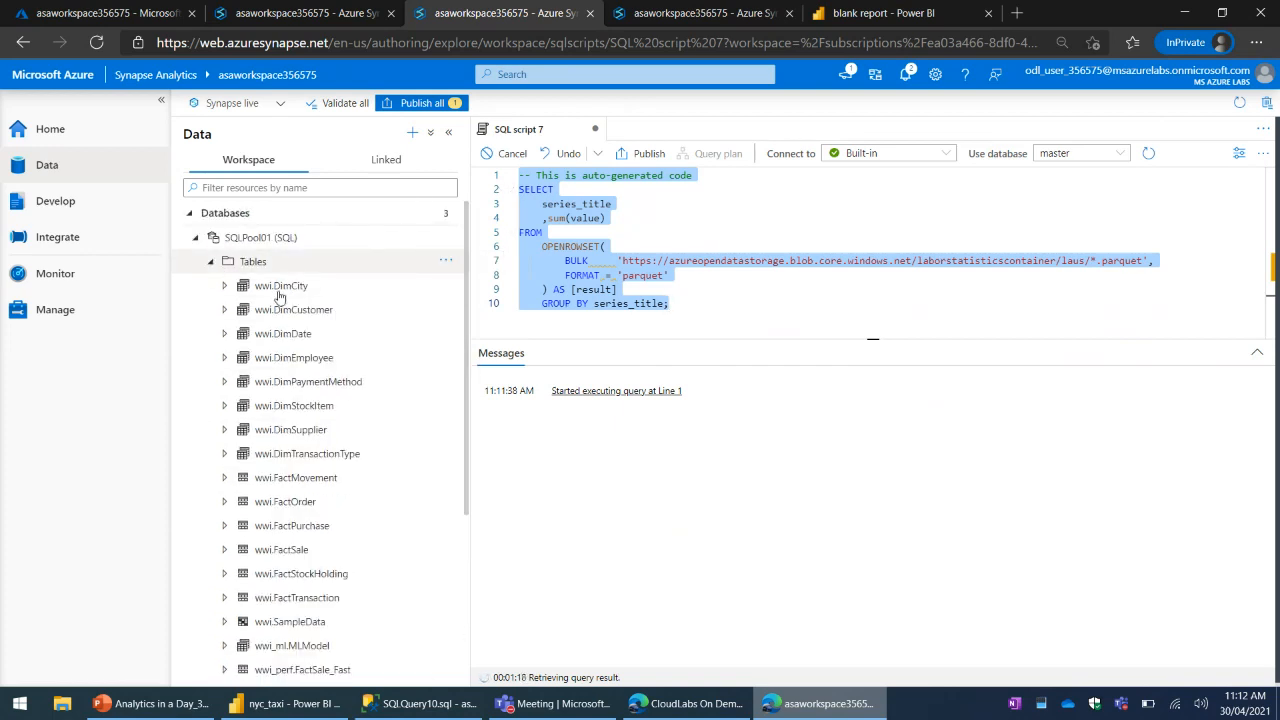
click(210, 261)
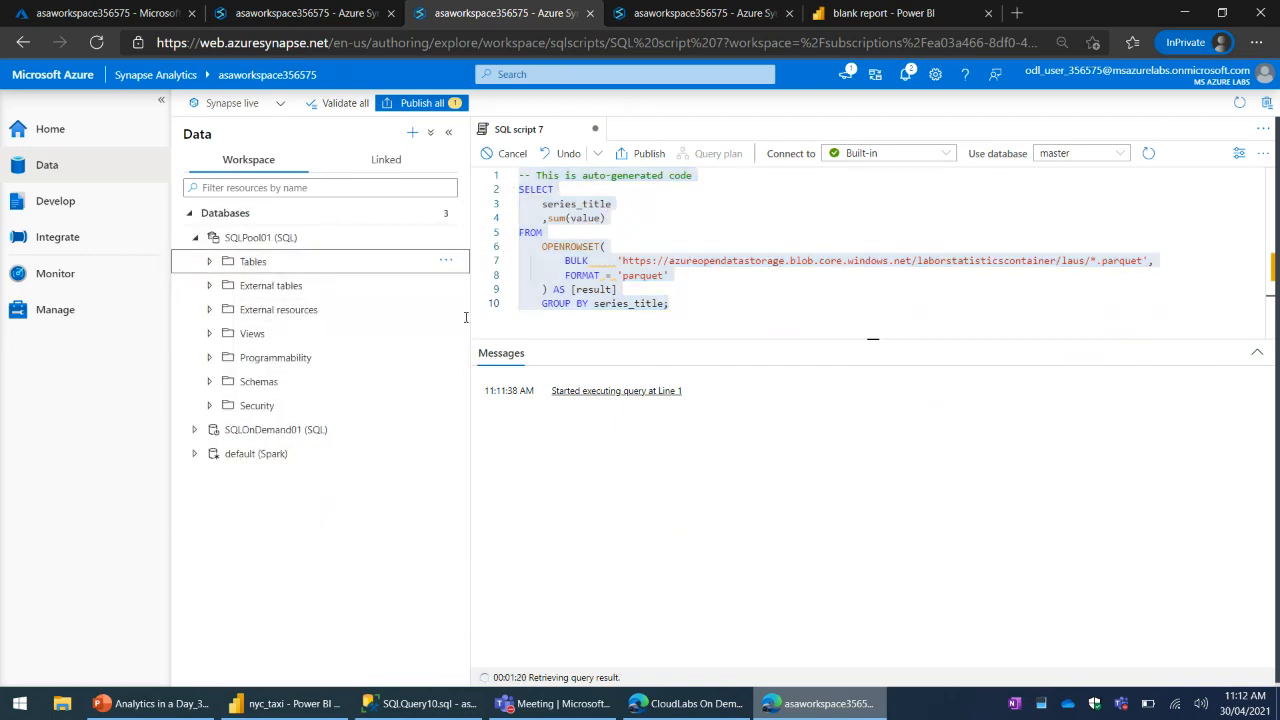
click(540, 232)
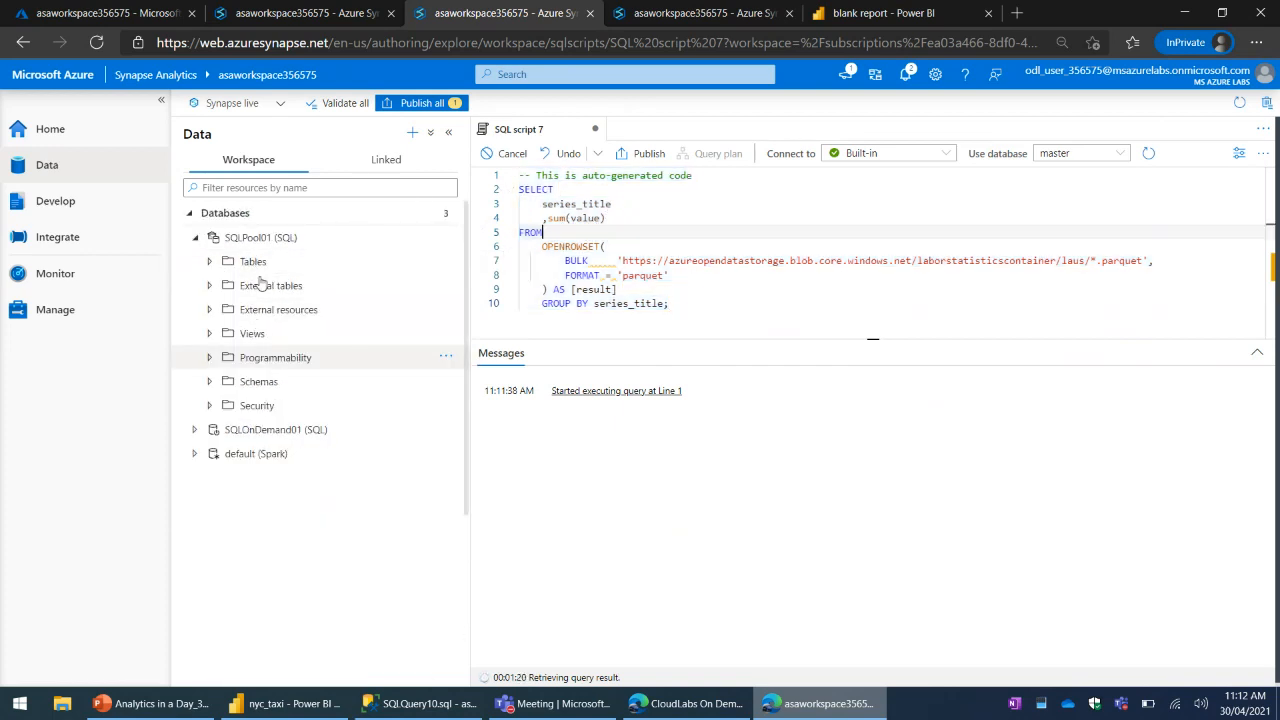
click(370, 160)
click(195, 261)
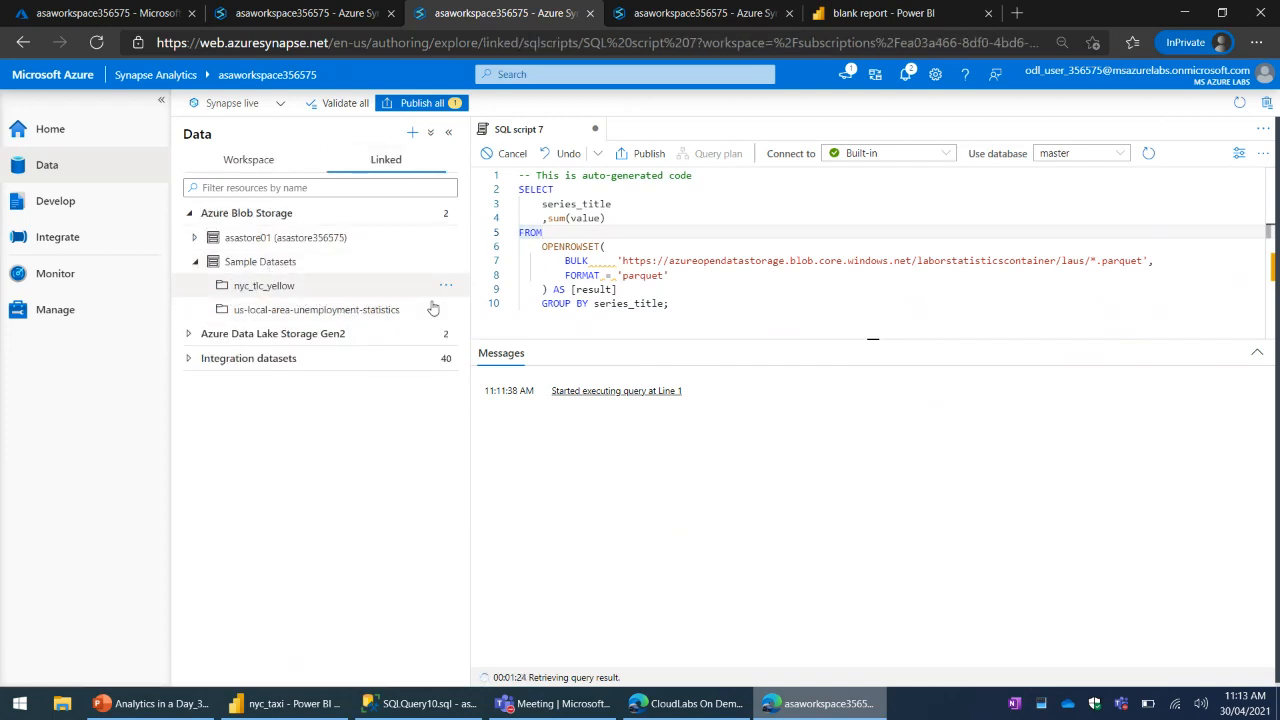
click(446, 310)
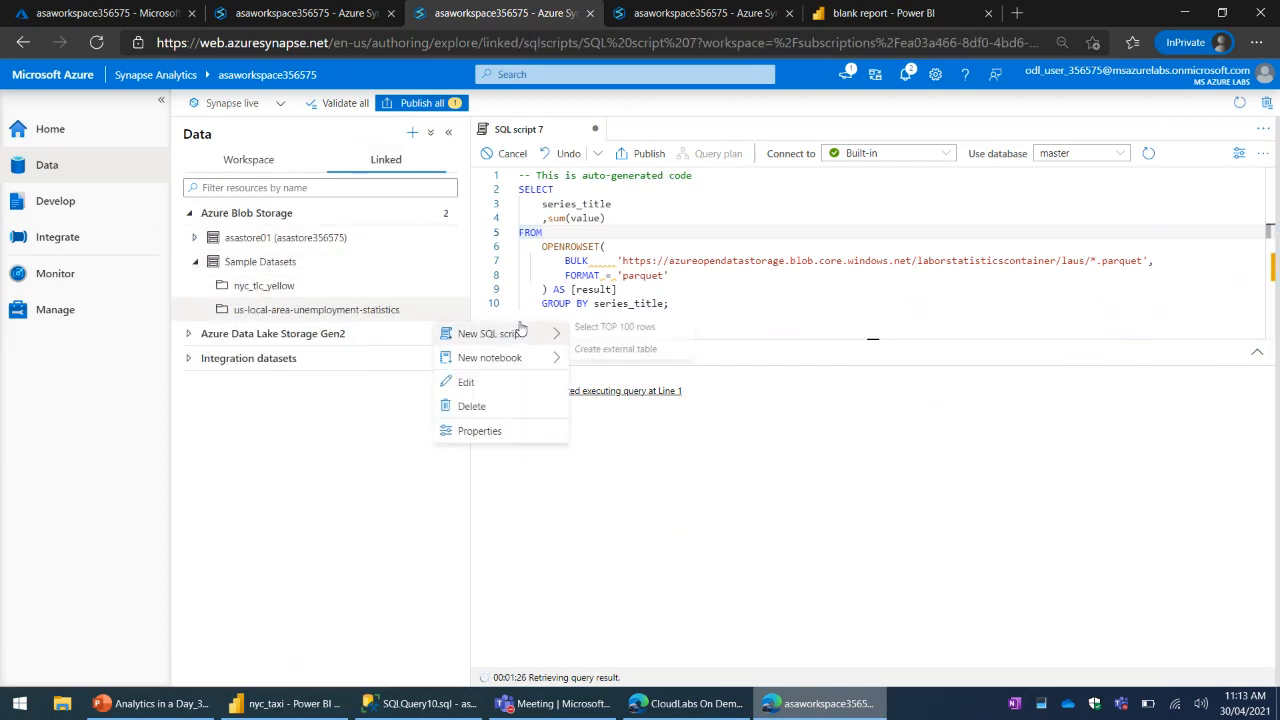
click(617, 333)
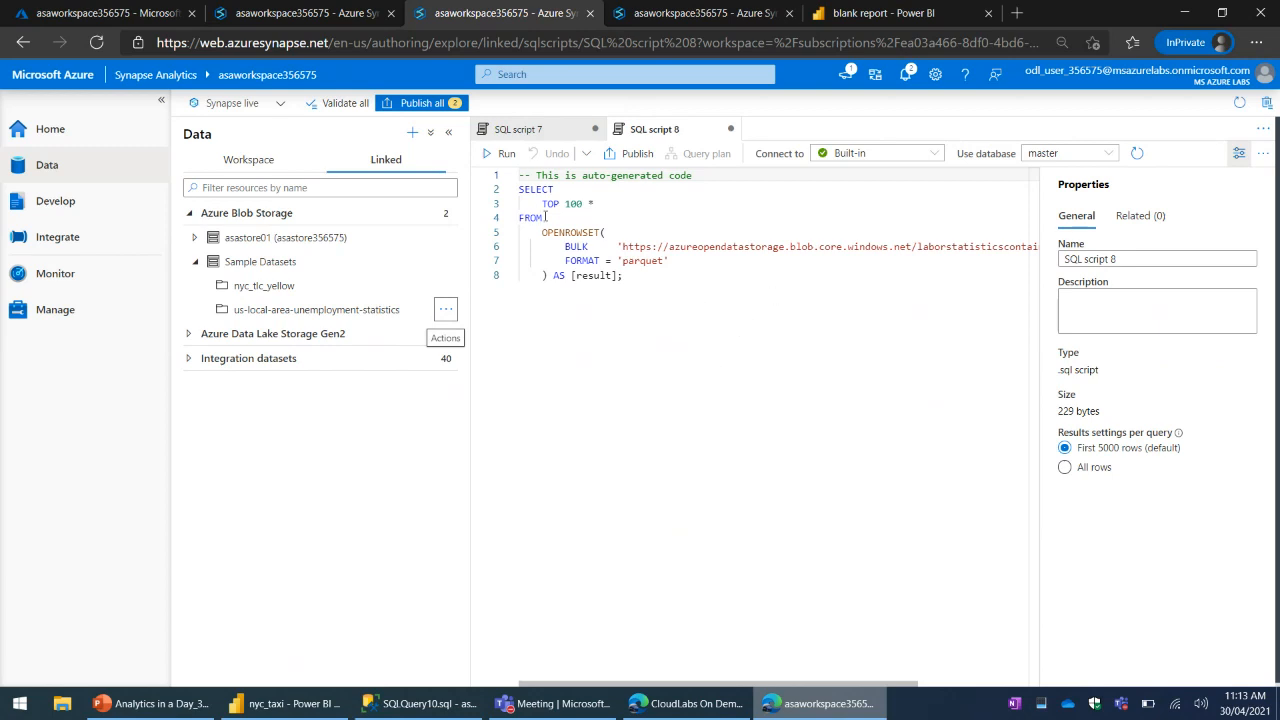
- Check the running query in SQL script 7 and review the pools available to SQL script 8
click(530, 130)
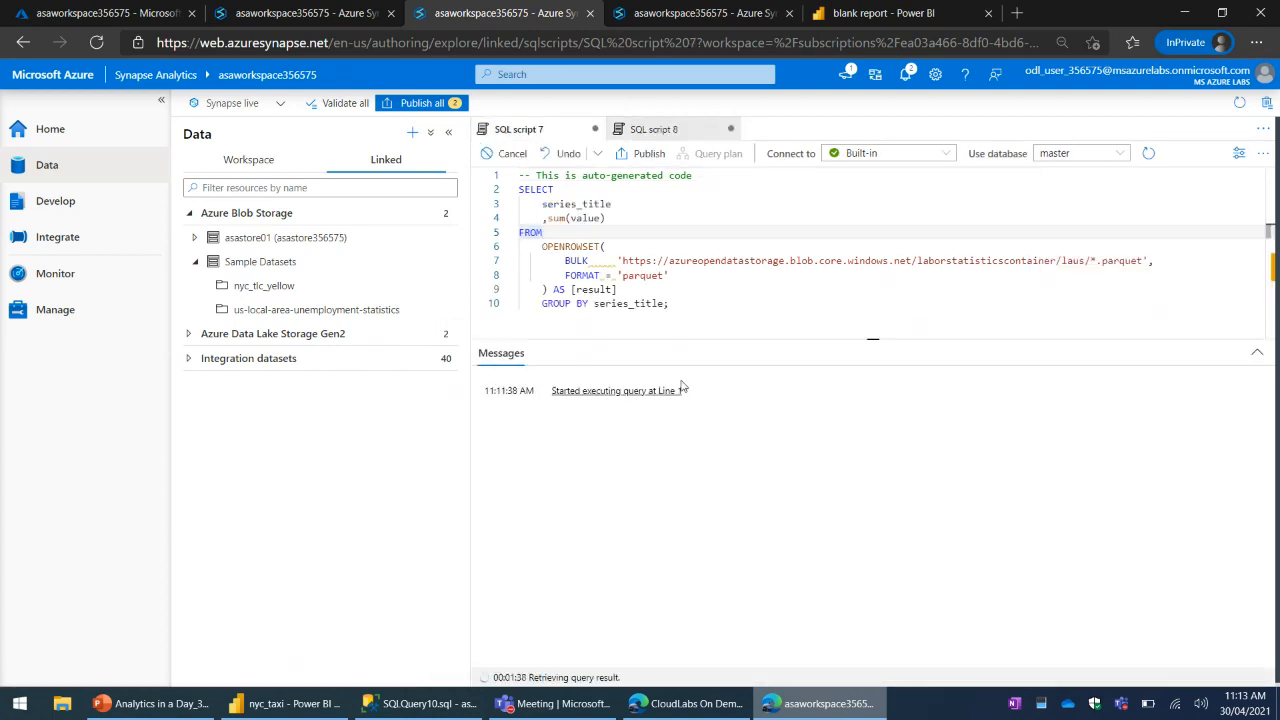
click(657, 135)
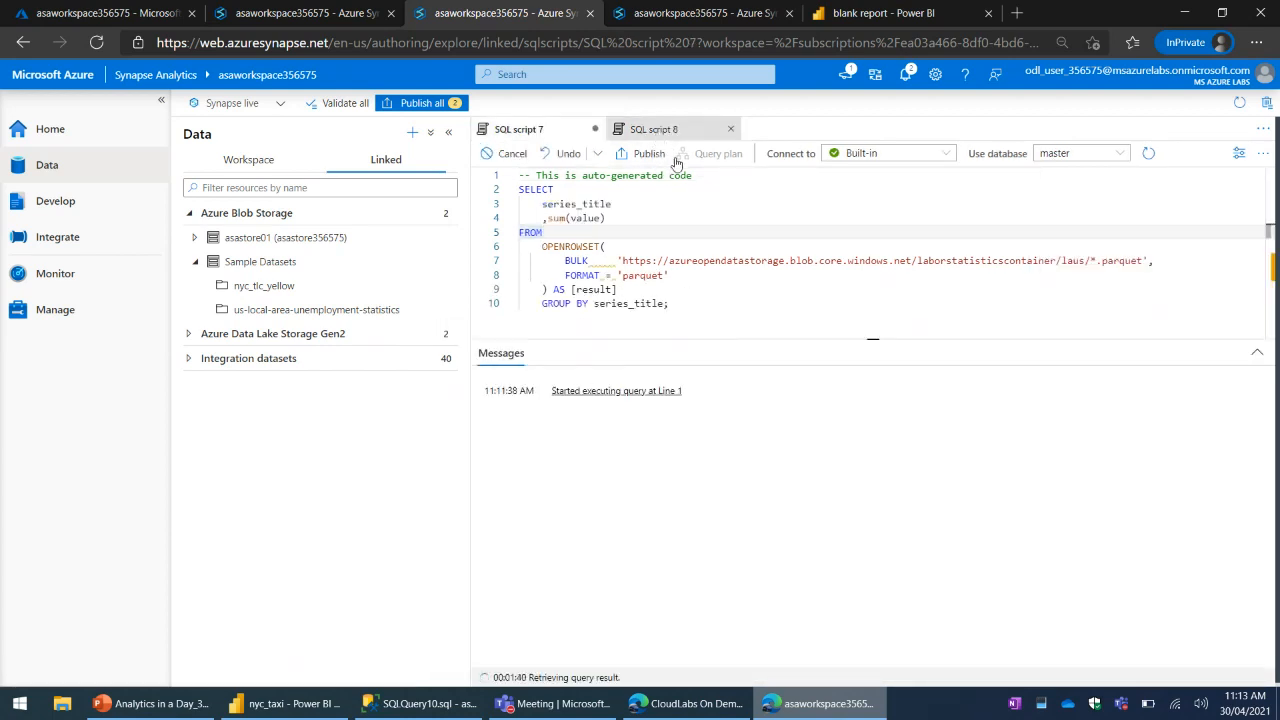
click(862, 155)
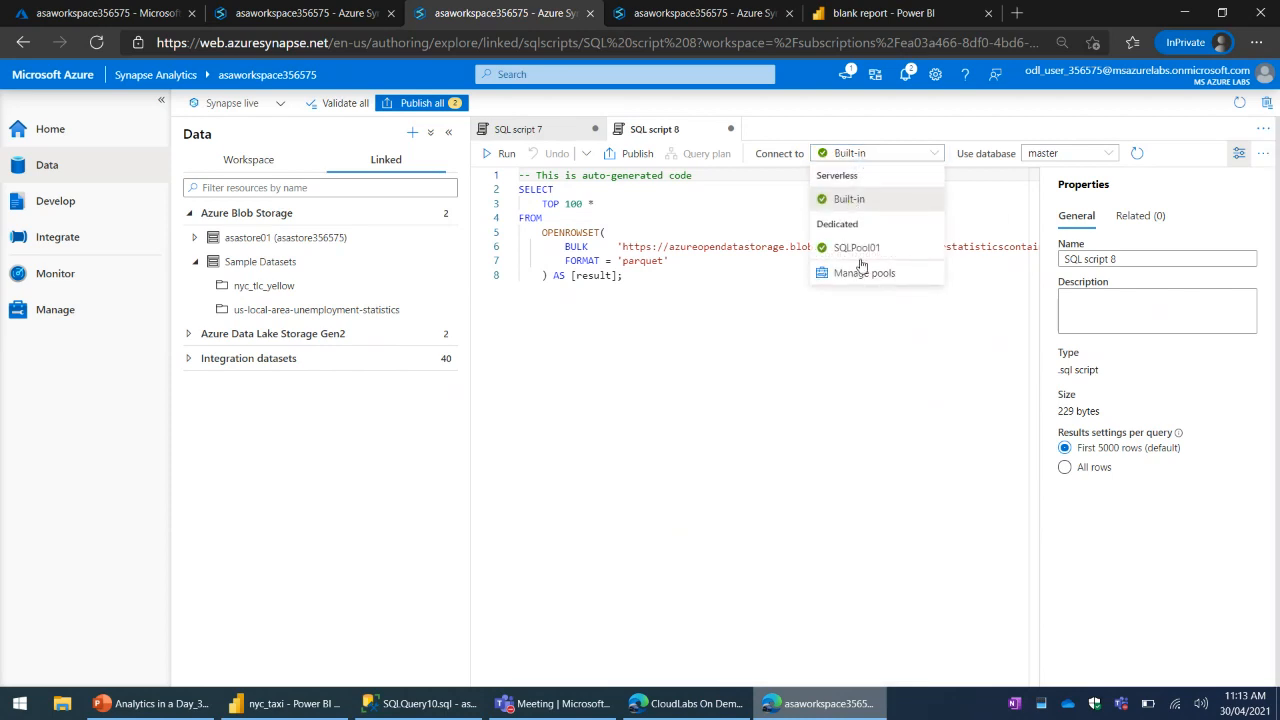
click(625, 312)
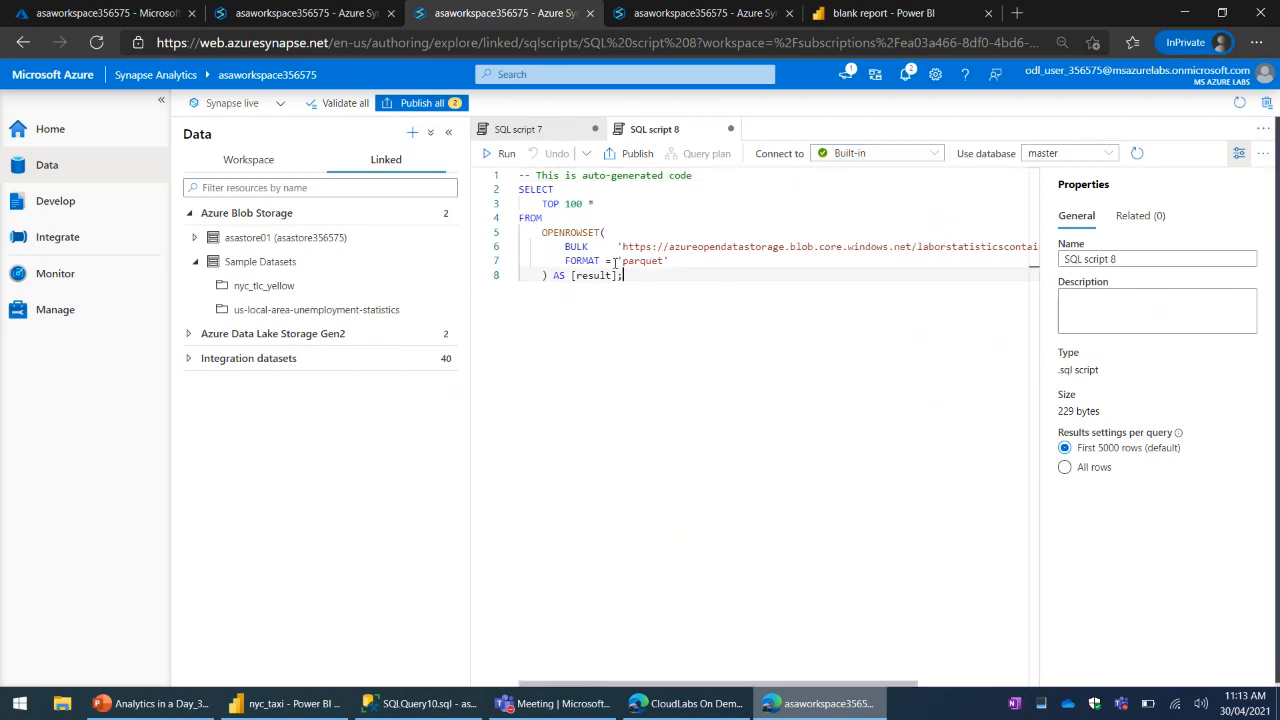
- Replace TOP 100 * with count(*) in SQL script 8 and run it on the Built-in pool
click(601, 189)
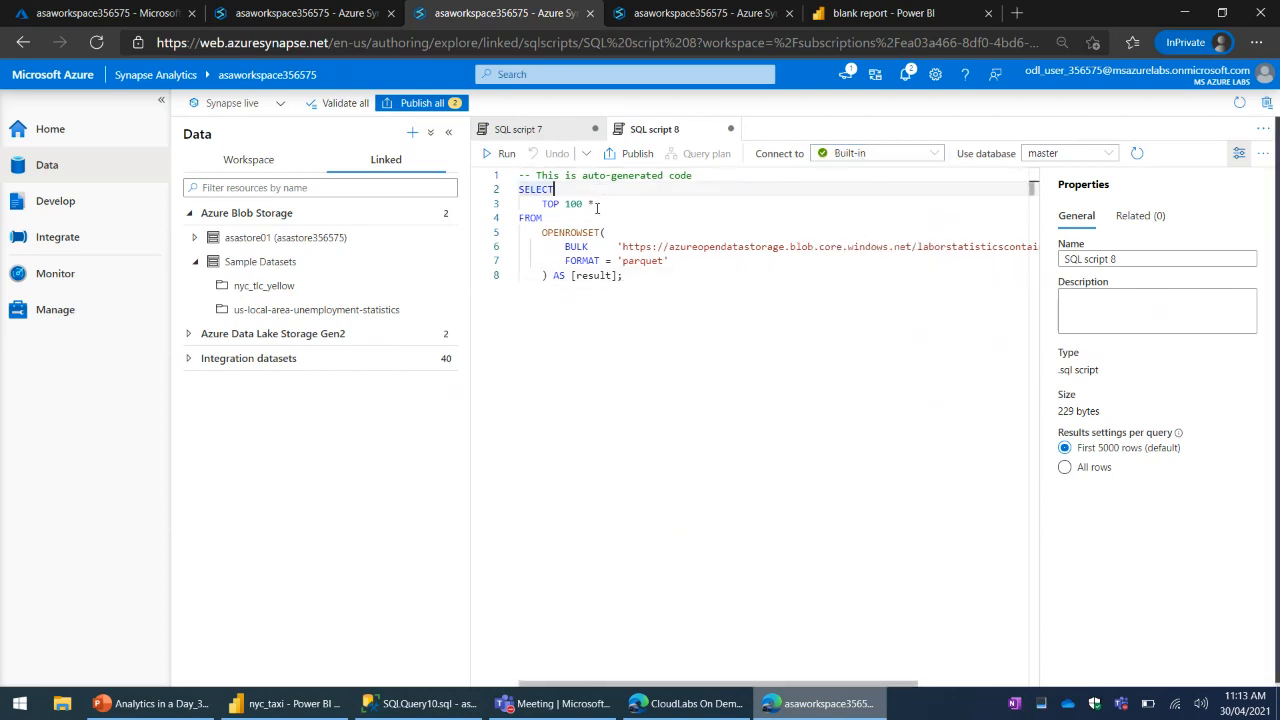
shift+click(540, 203)
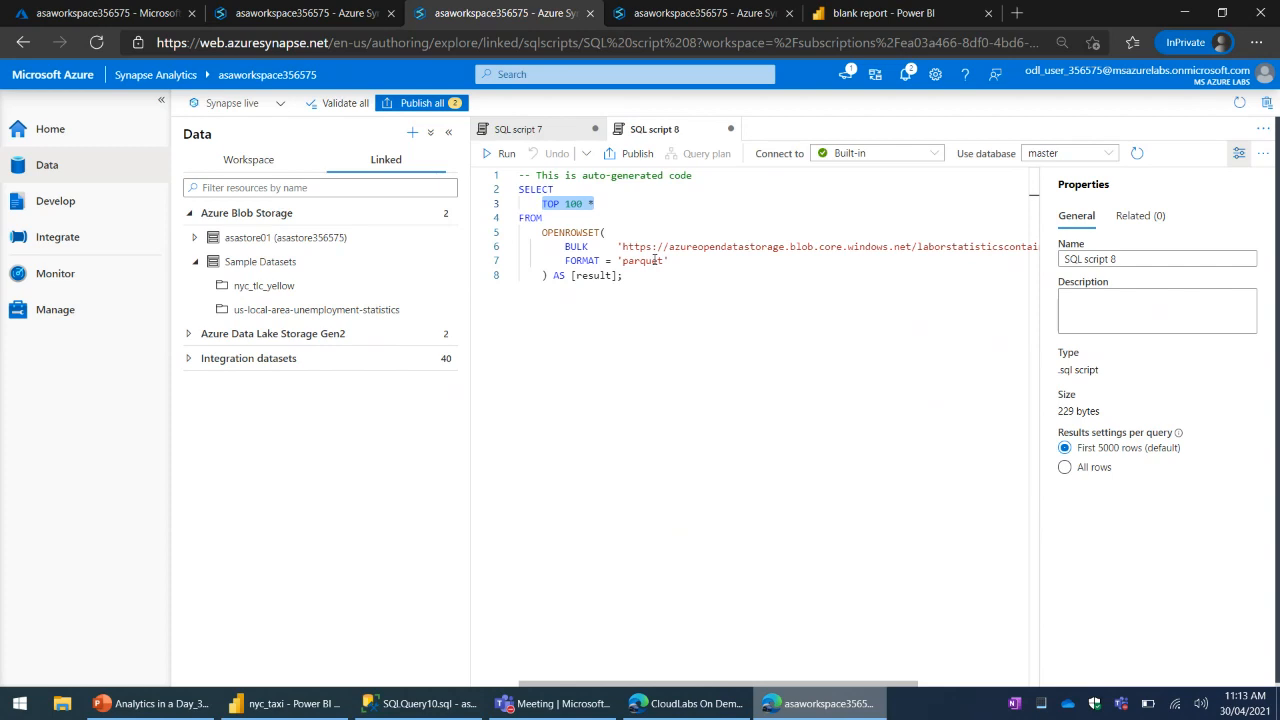
text(count(*))
click(598, 296)
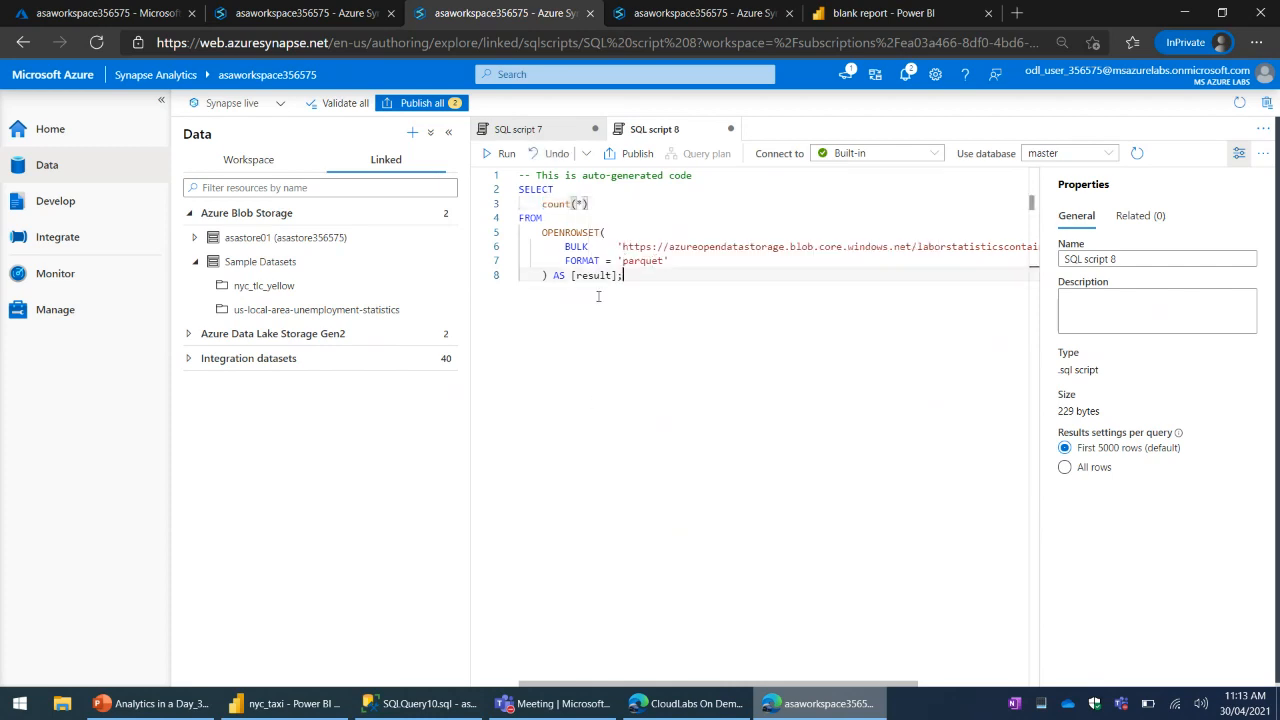
click(501, 153)
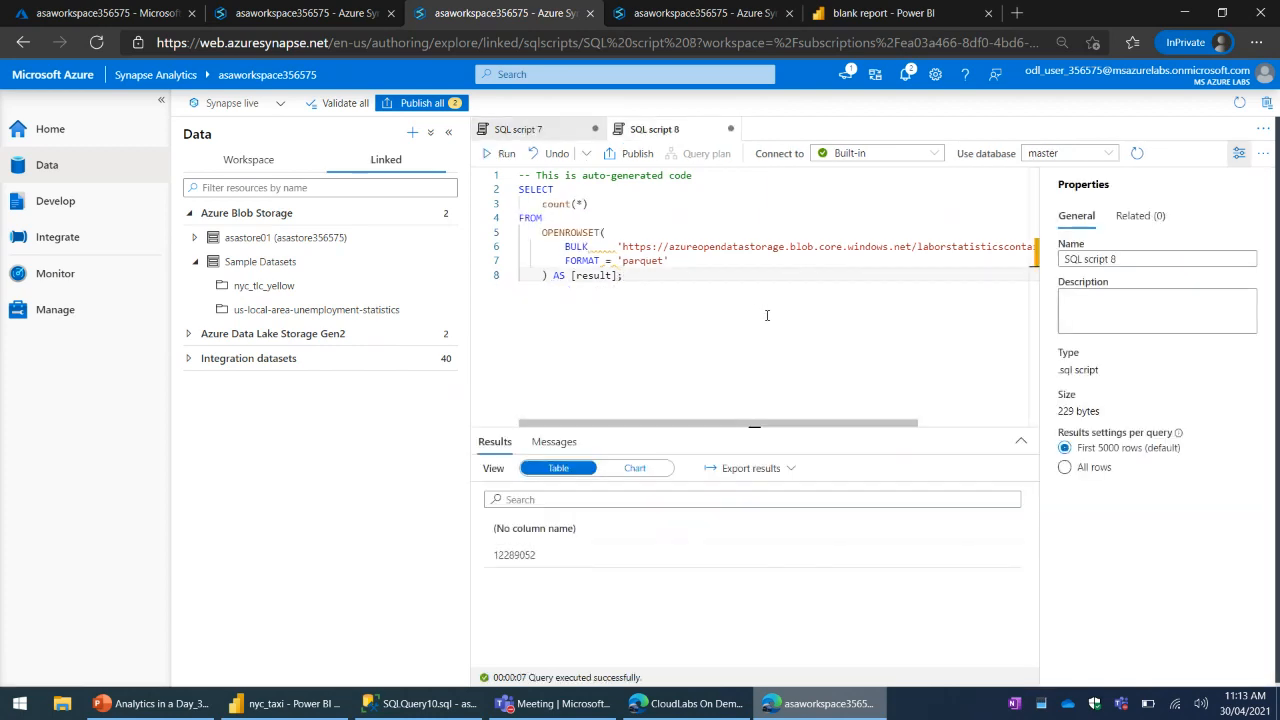
- Copy the returned row count below the query and add thousands separators so it reads 12,289,052
double_click(514, 555)
key(ctrl+c)
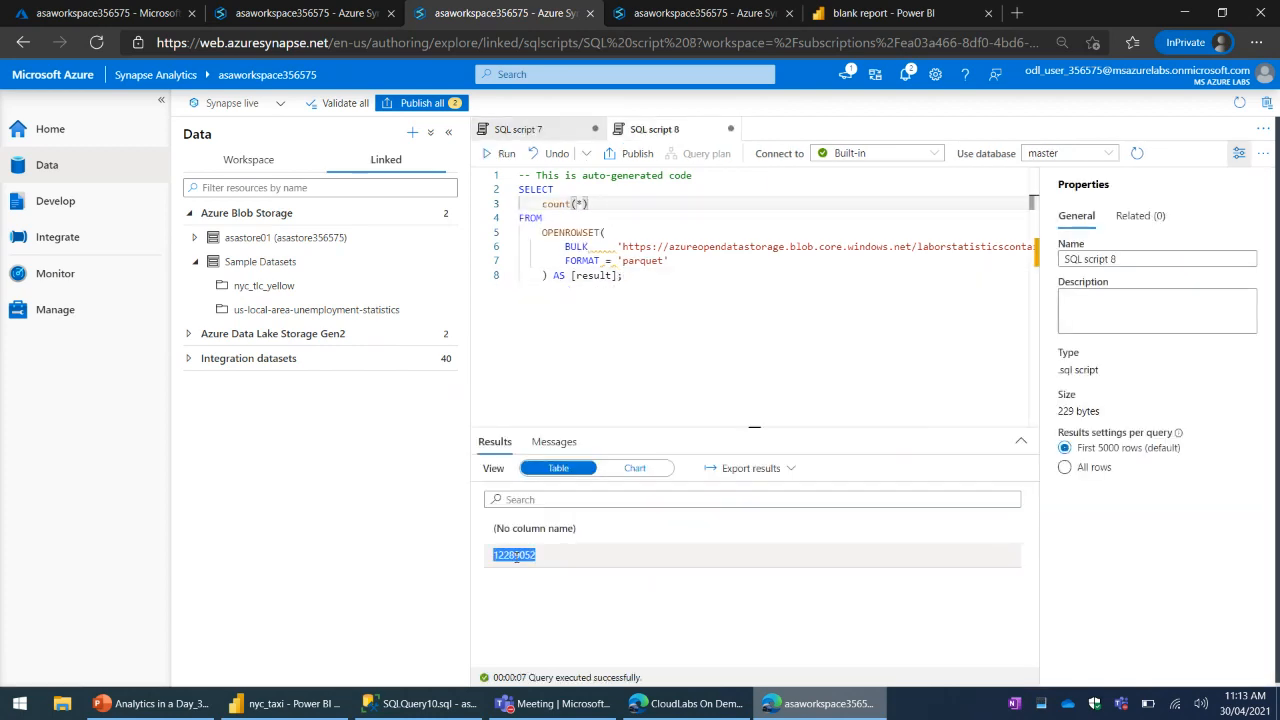
click(610, 313)
key(Return)
key(ctrl+v)
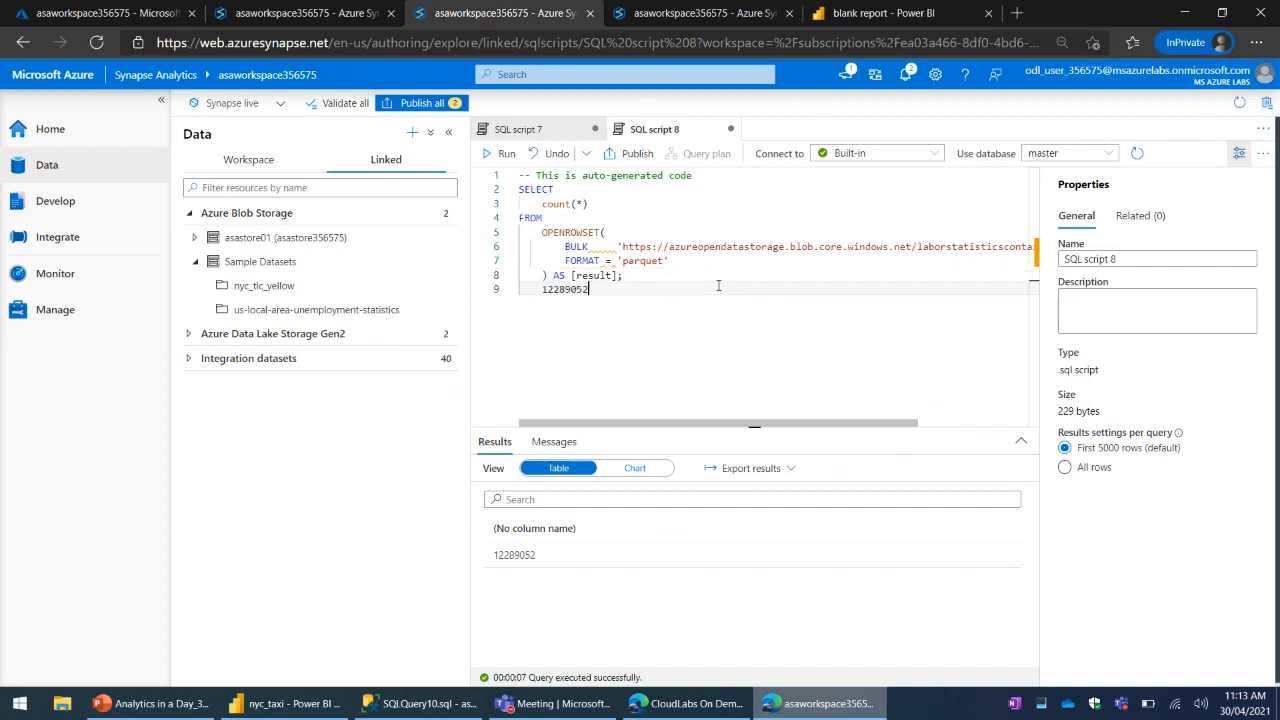
text(,)
key(Left)
key(Left)
key(Left)
key(Left)
text(,)
click(774, 334)
mouse_move(858, 420)
mouse_down()
mouse_move(951, 417)
mouse_move(869, 417)
mouse_up()
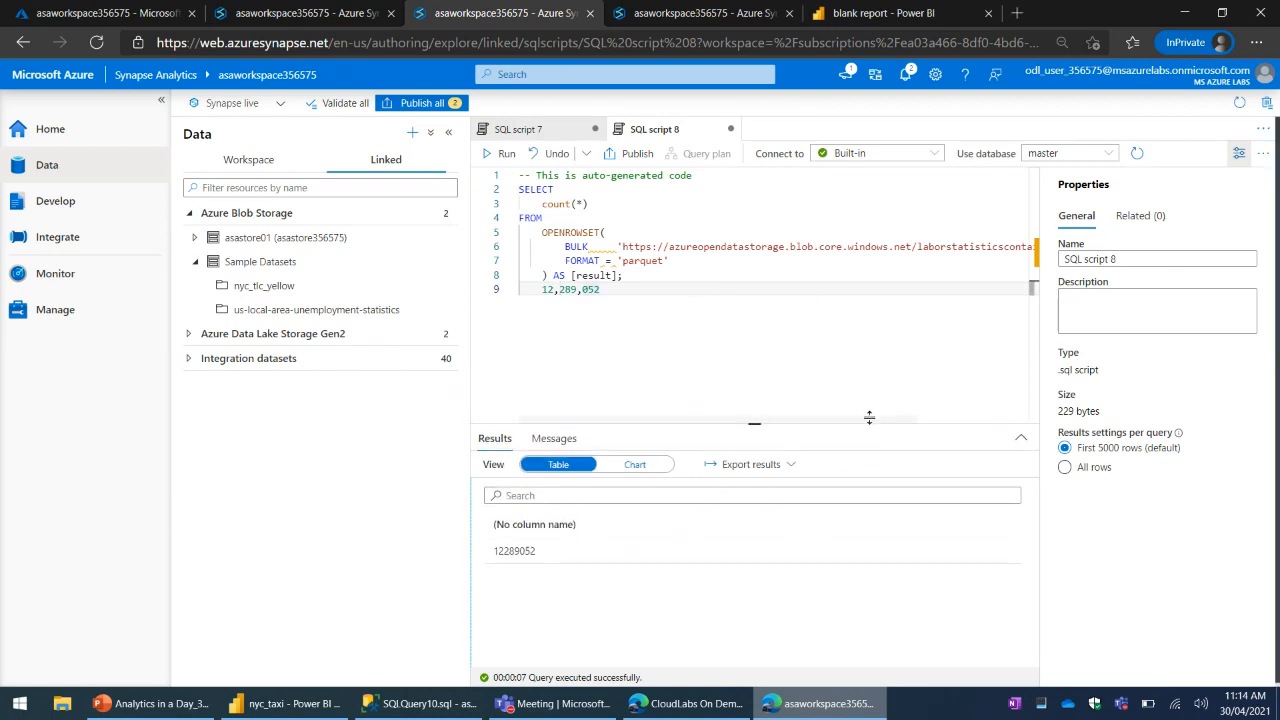
- Hide the script's properties and examine the laus/*.parquet wildcard path in the BULK argument
click(1240, 158)
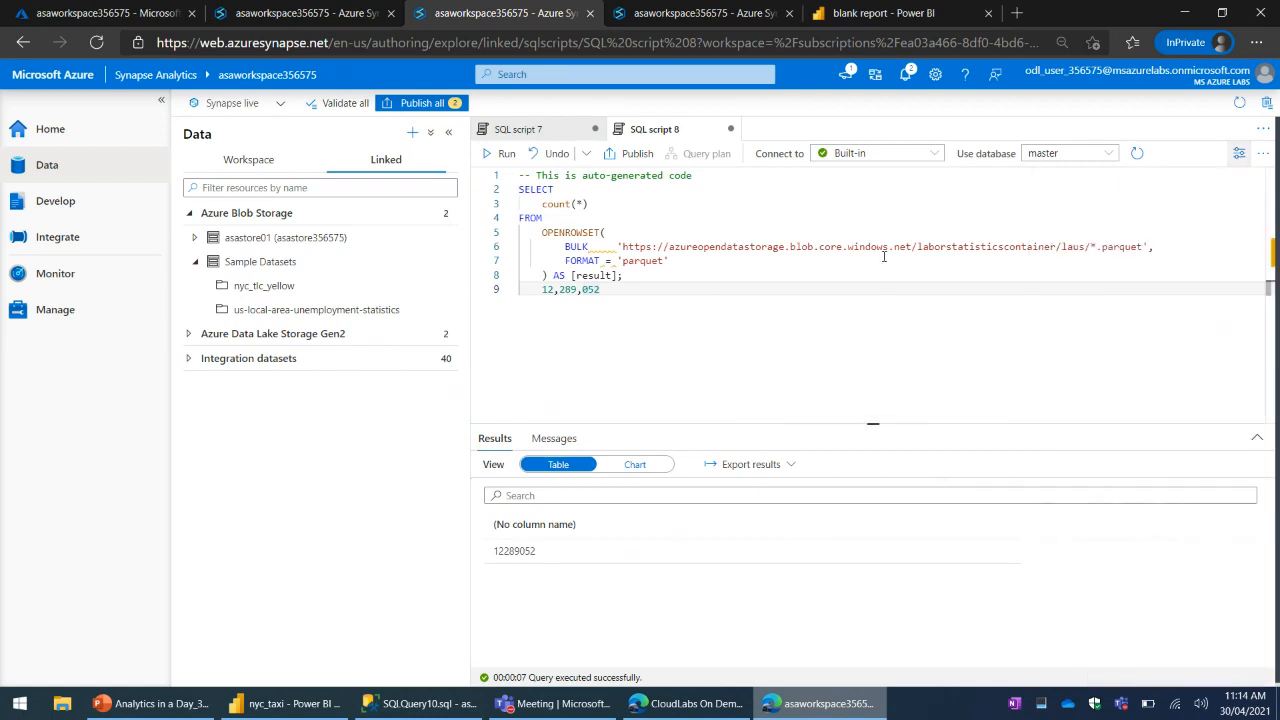
click(1150, 247)
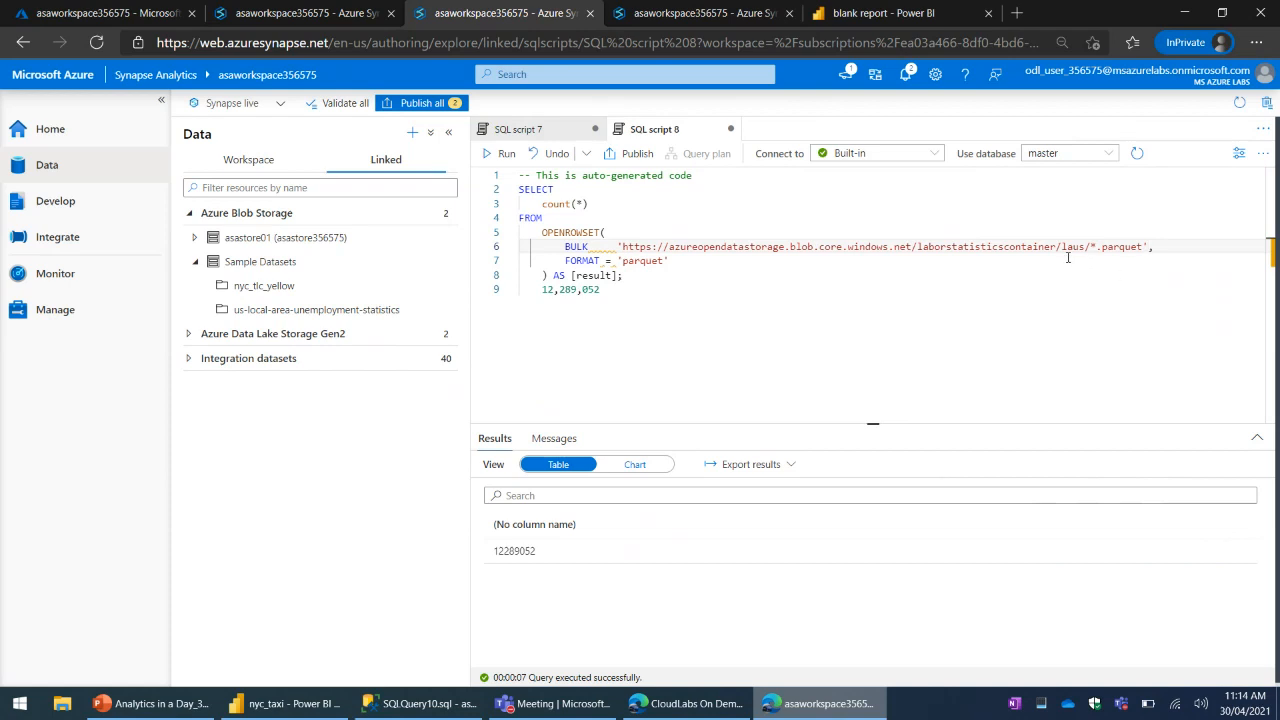
drag(1038, 249, 1134, 246)
click(1144, 246)
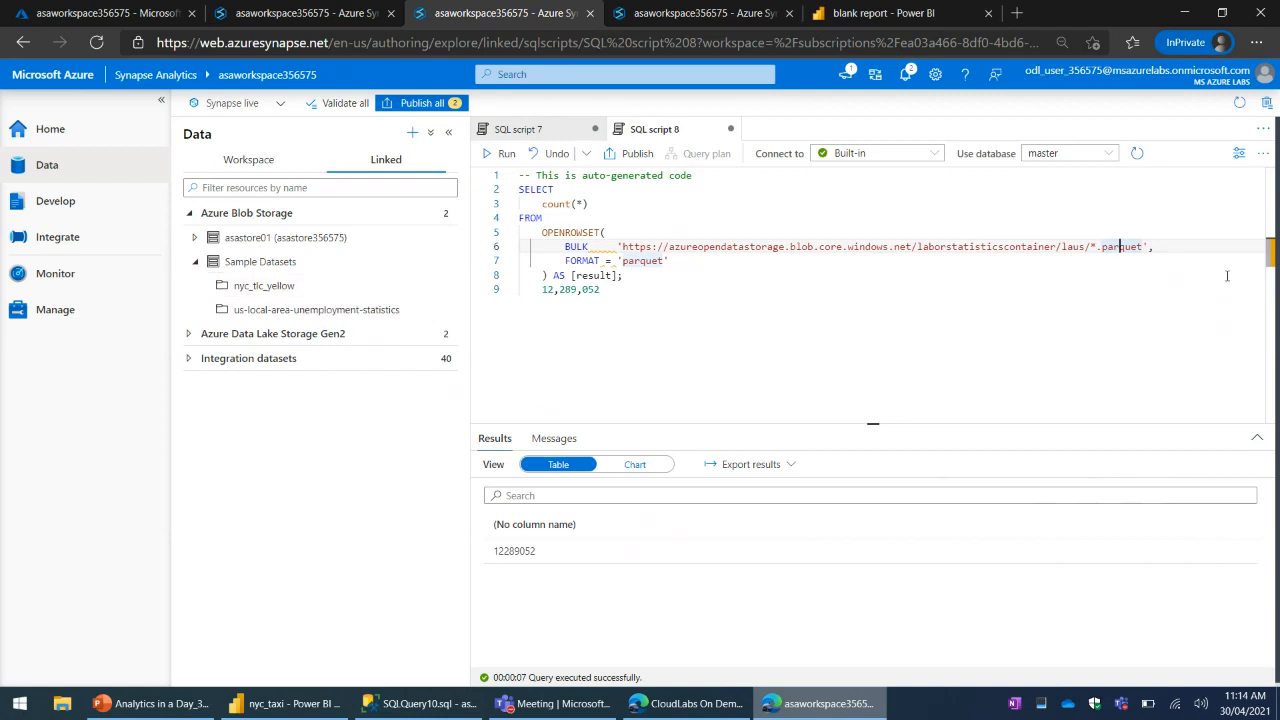
click(1092, 247)
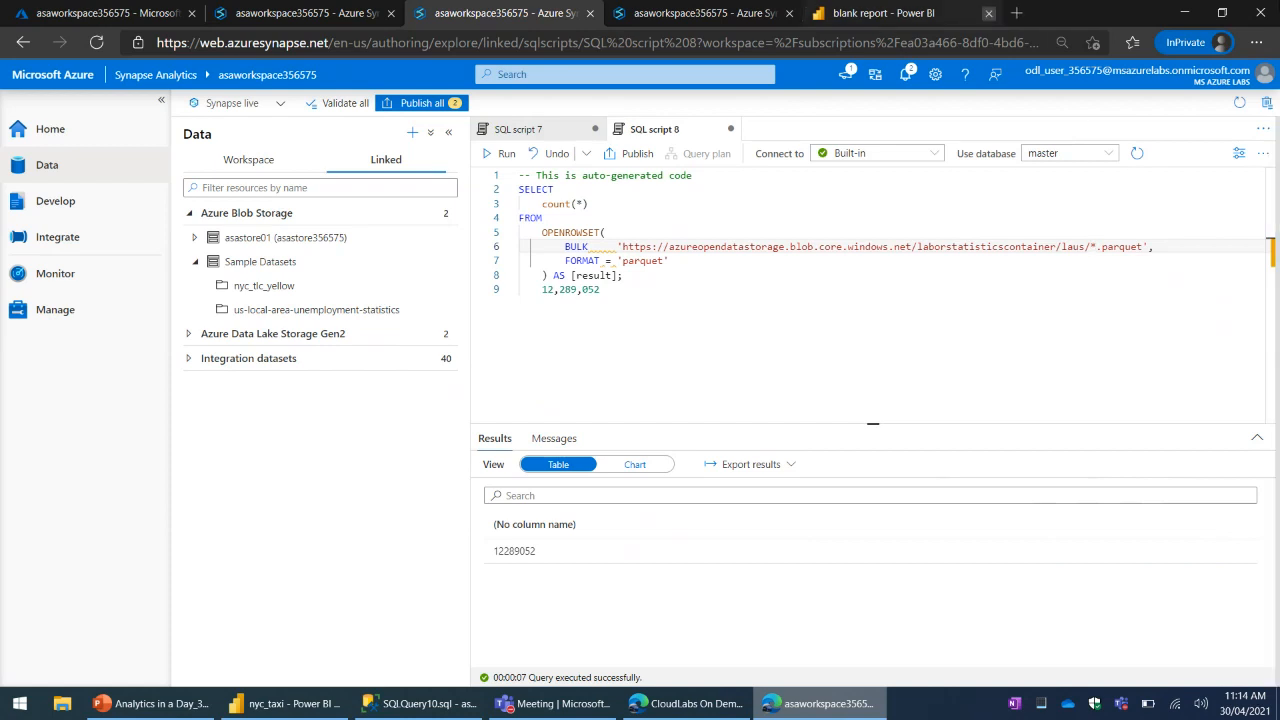
- Add the filter WHERE year = 2020 on its own line after the result alias, before the semicolon
key(Down)
key(Down)
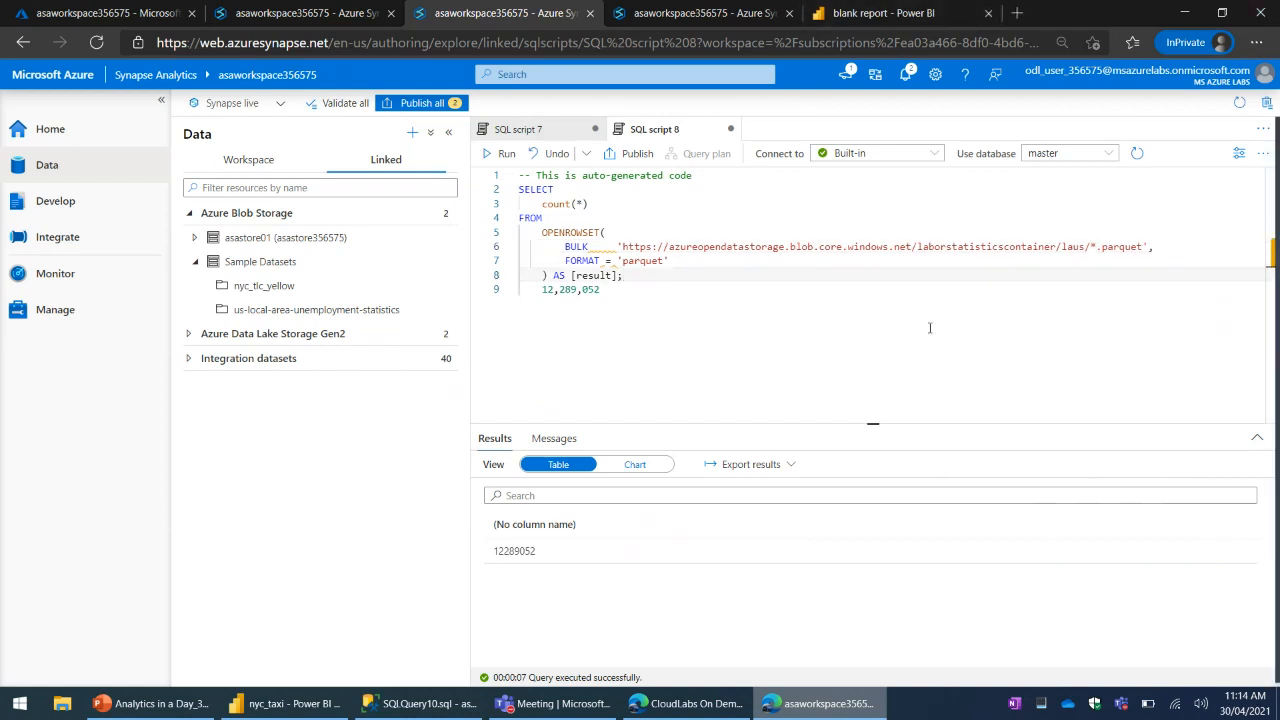
key(Return)
key(Return)
text(WHERE )
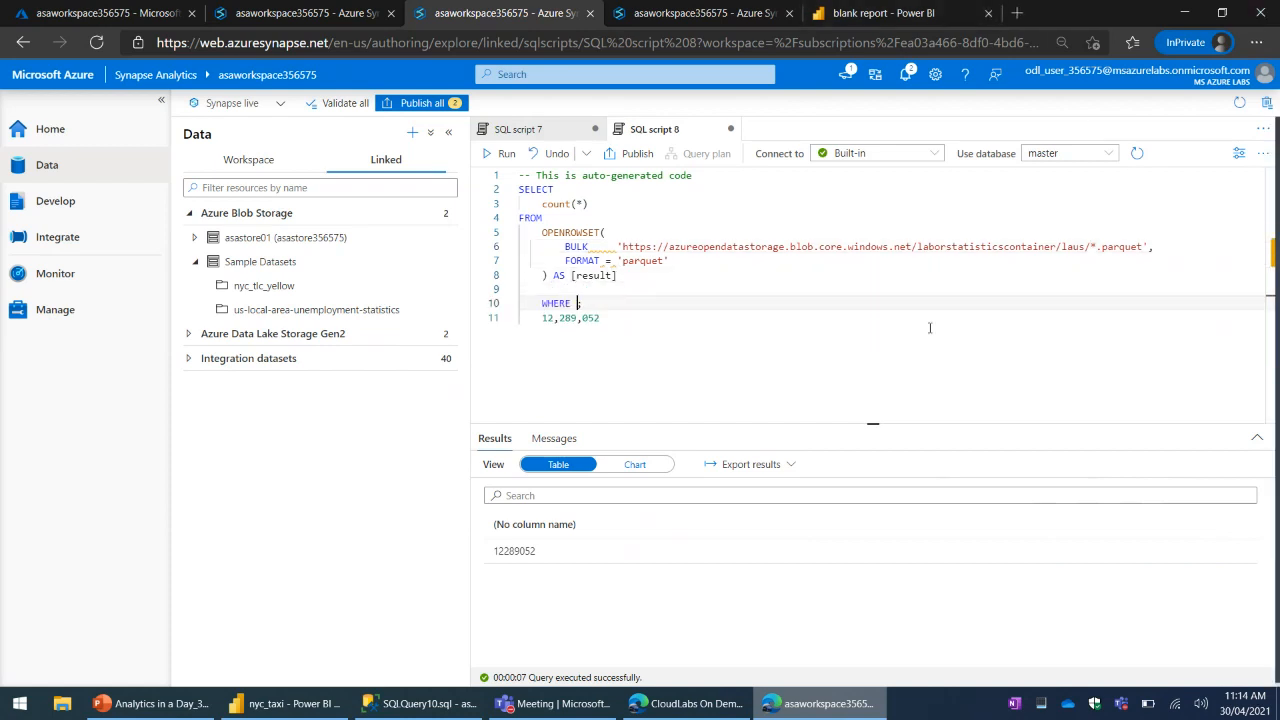
text(year = 2020)
- Insert year=2020 before the *.parquet wildcard in the BULK path and compare it with the WHERE condition
click(1091, 248)
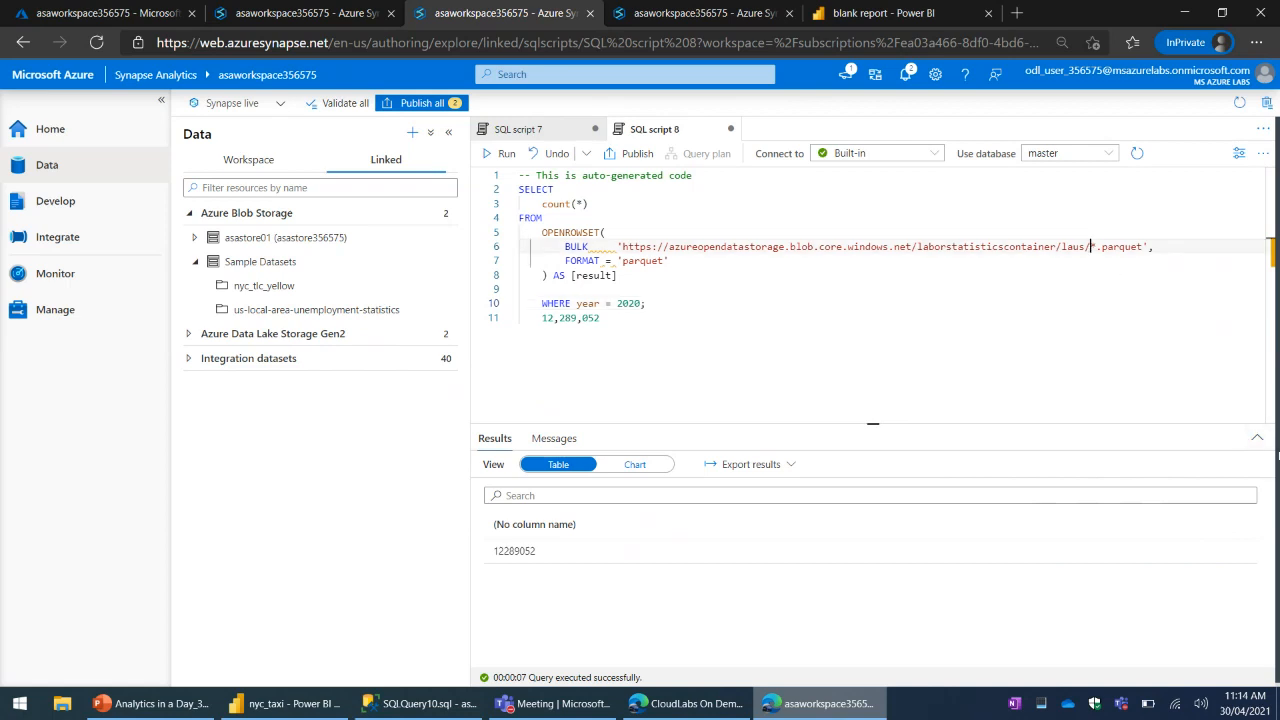
text(year=2020)
drag(577, 304, 630, 304)
drag(1090, 246, 1138, 246)
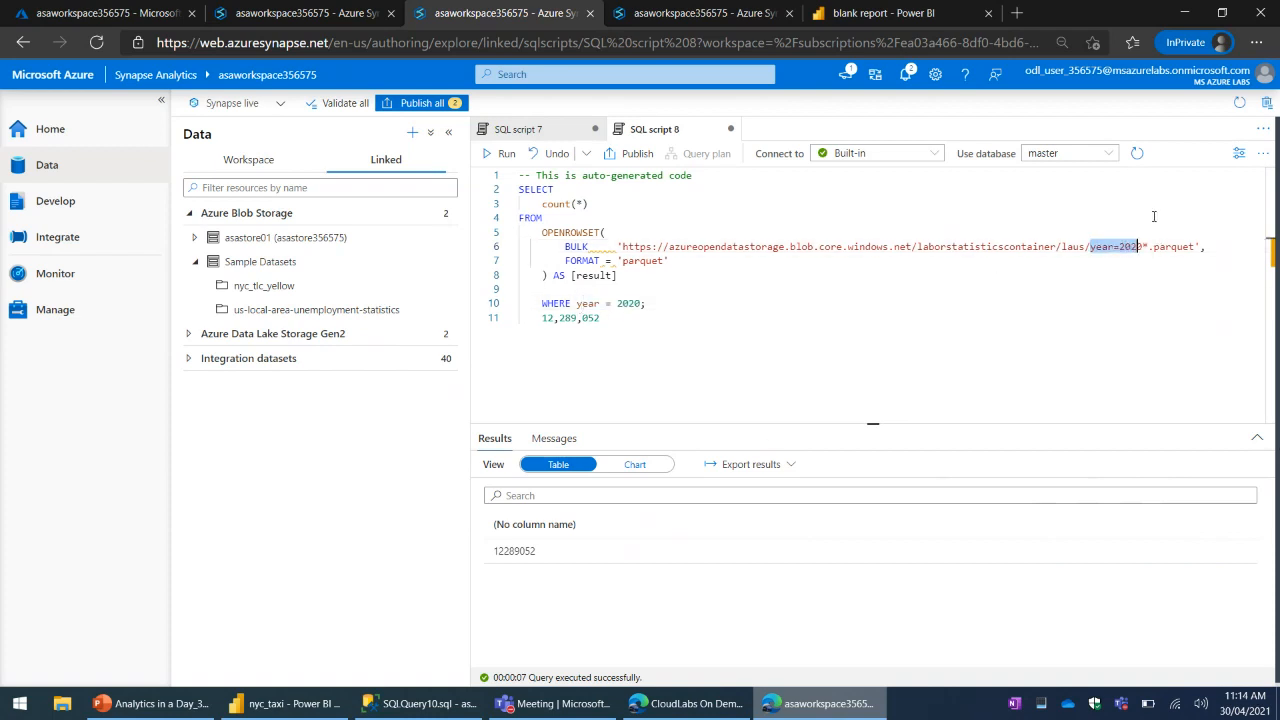
click(1121, 256)
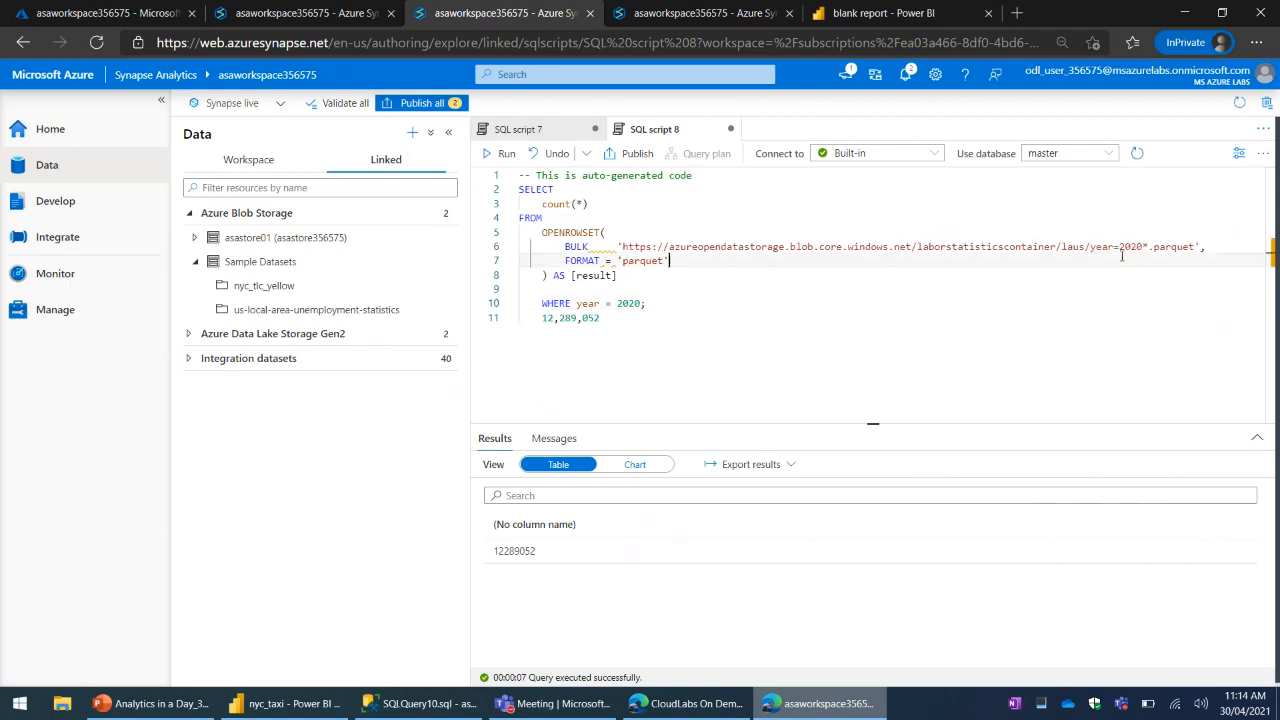
- Check SQL script 7's running query again, and review the year=2020 path in SQL script 8
click(549, 131)
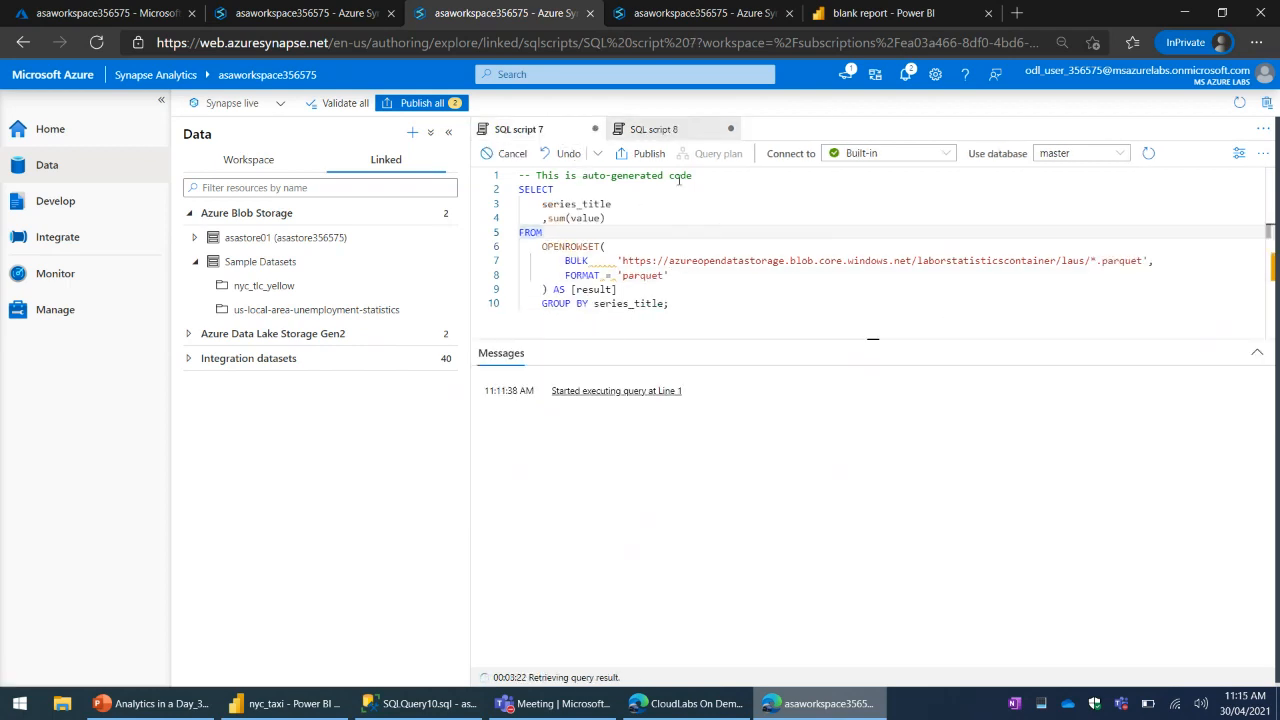
click(652, 129)
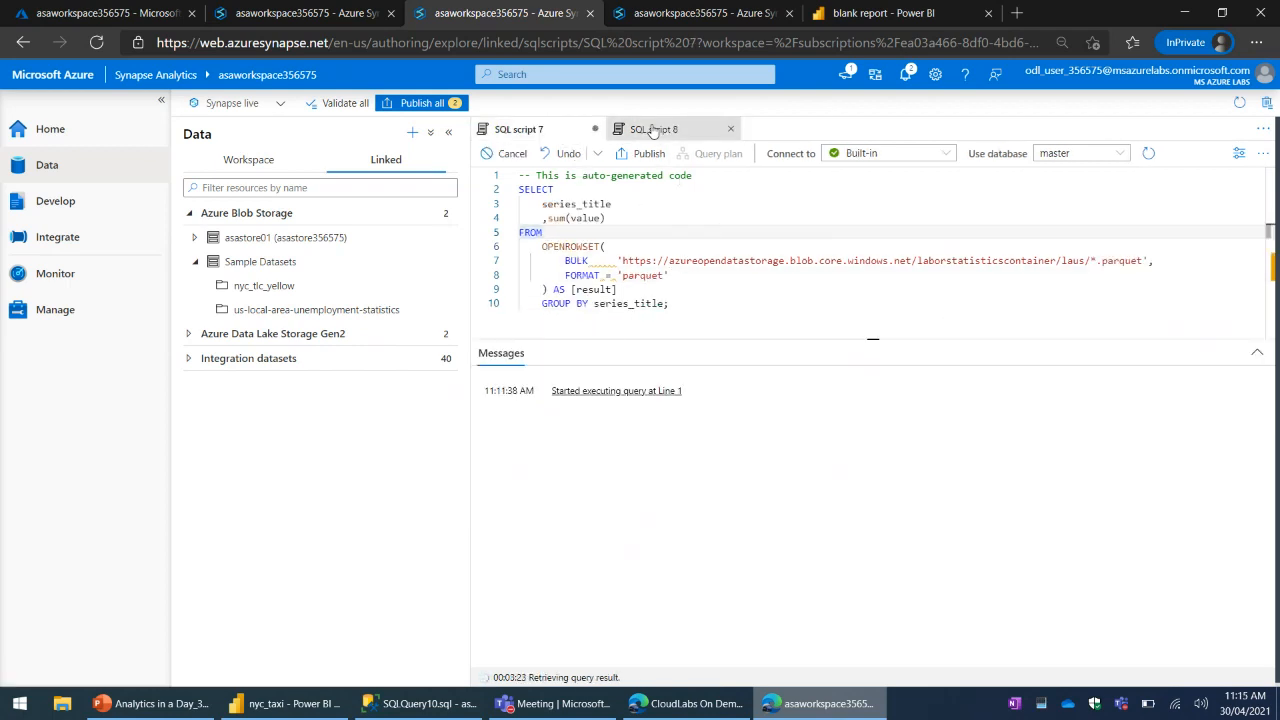
click(1114, 248)
click(1173, 247)
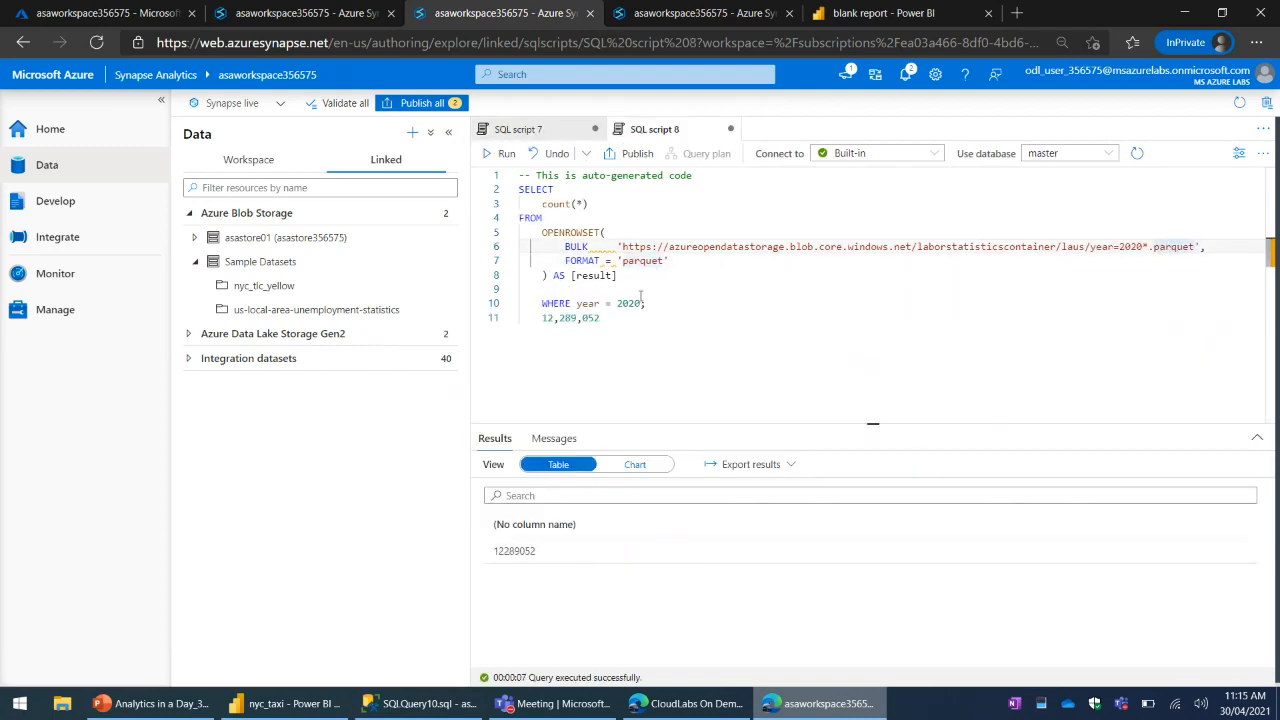
- Delete the 12,289,052 note below the WHERE year = 2020 line in SQL script 8
drag(605, 319, 541, 320)
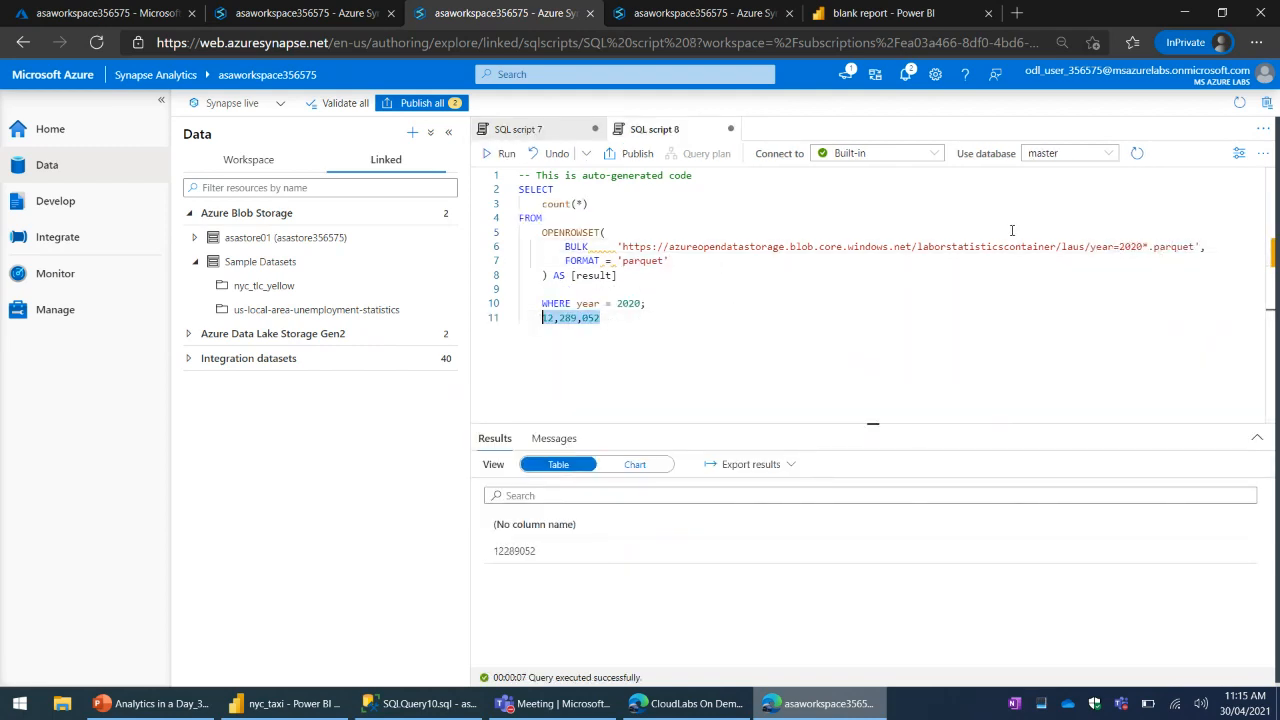
key(BackSpace)
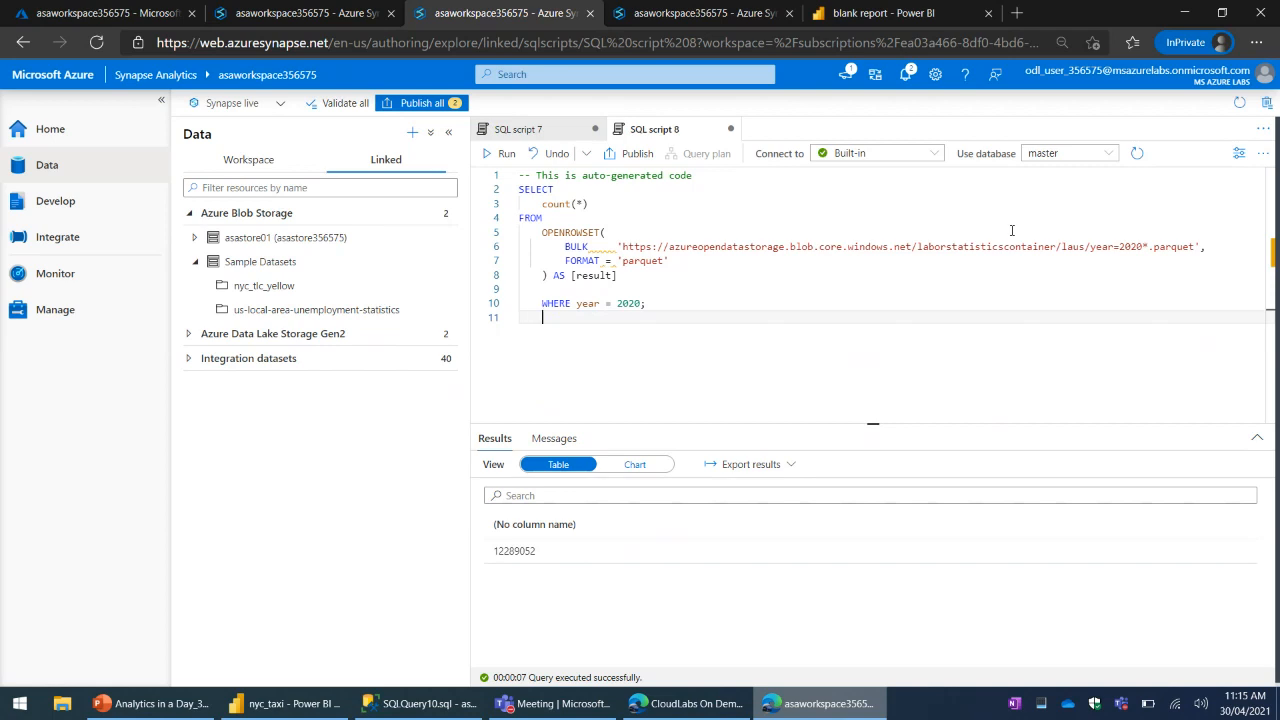
click(883, 290)
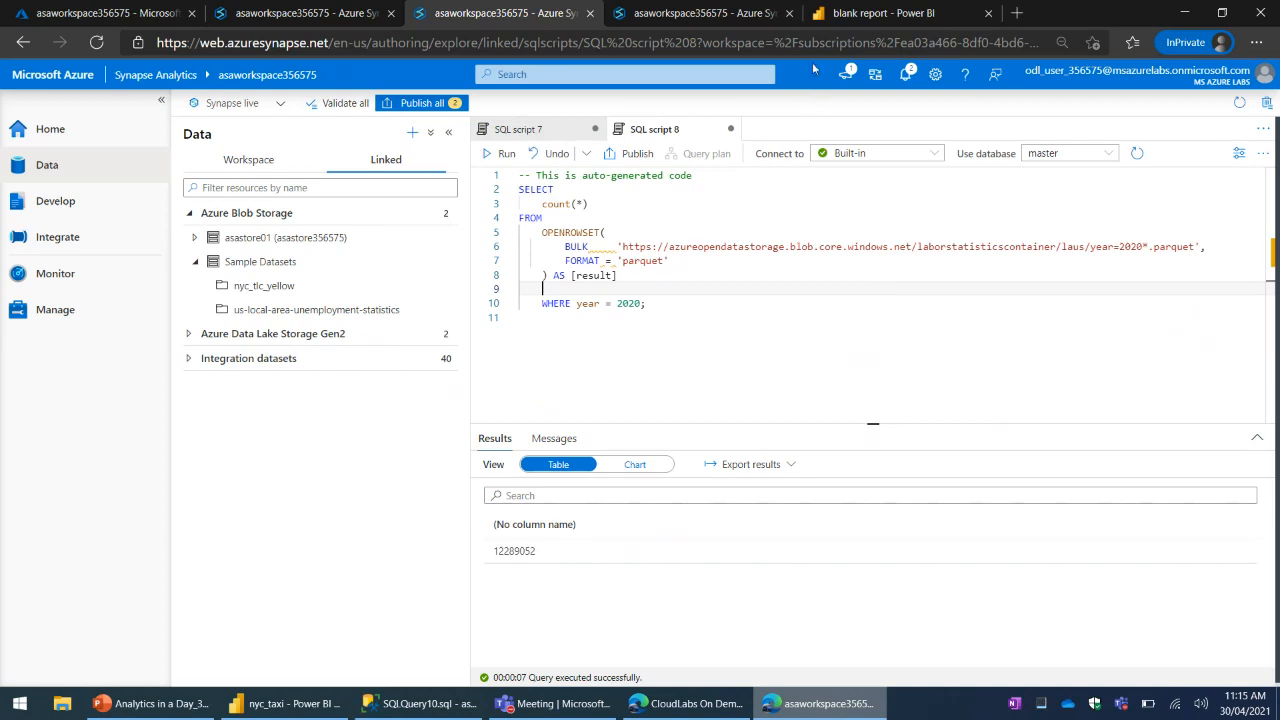
click(870, 14)
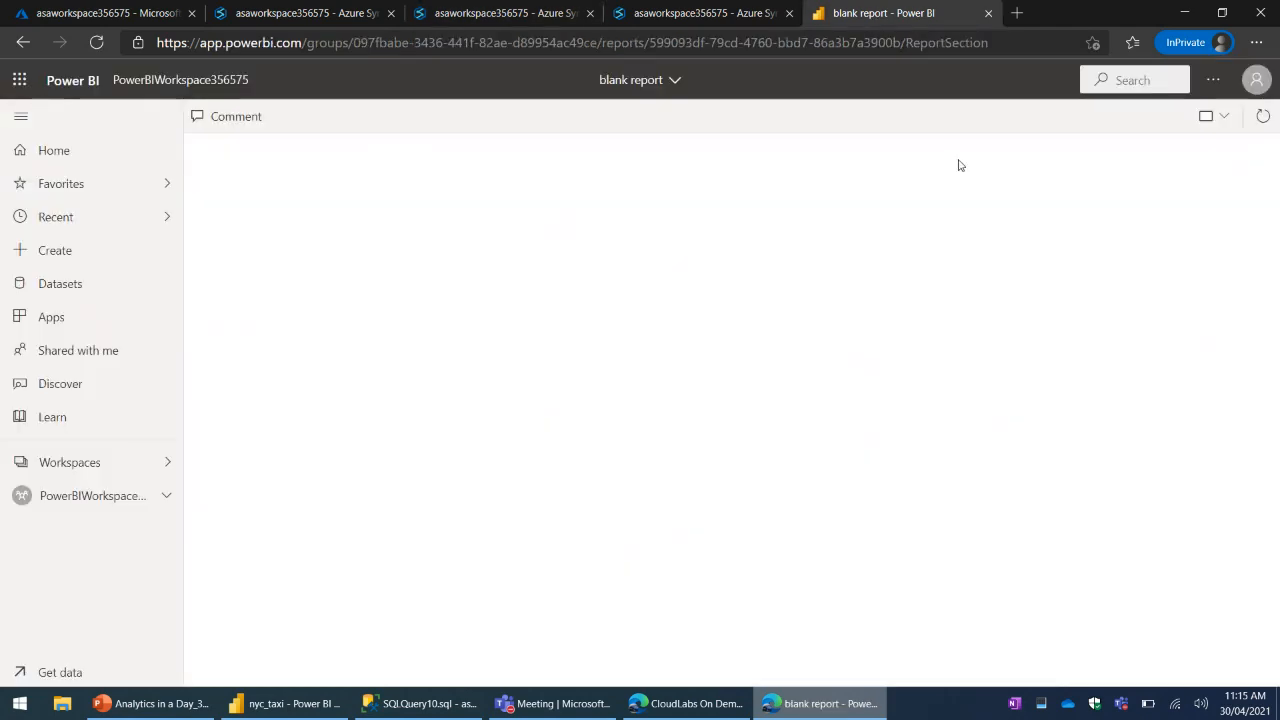
click(737, 14)
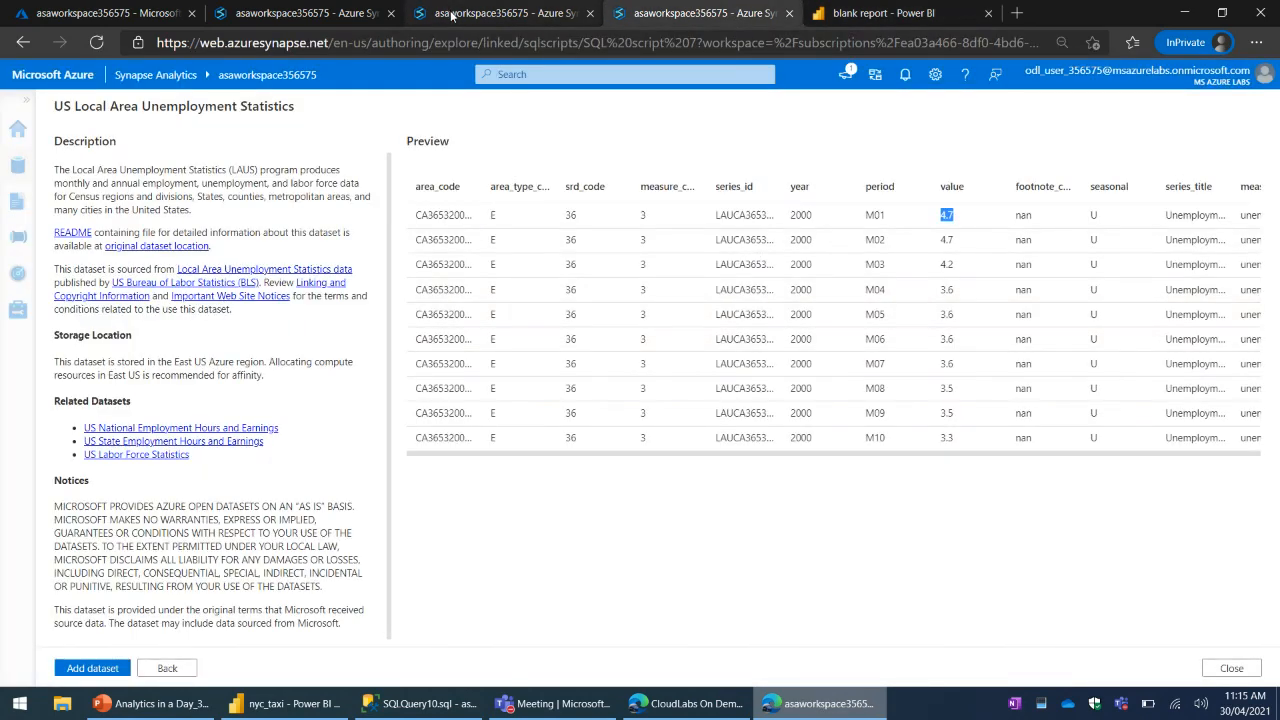
click(455, 14)
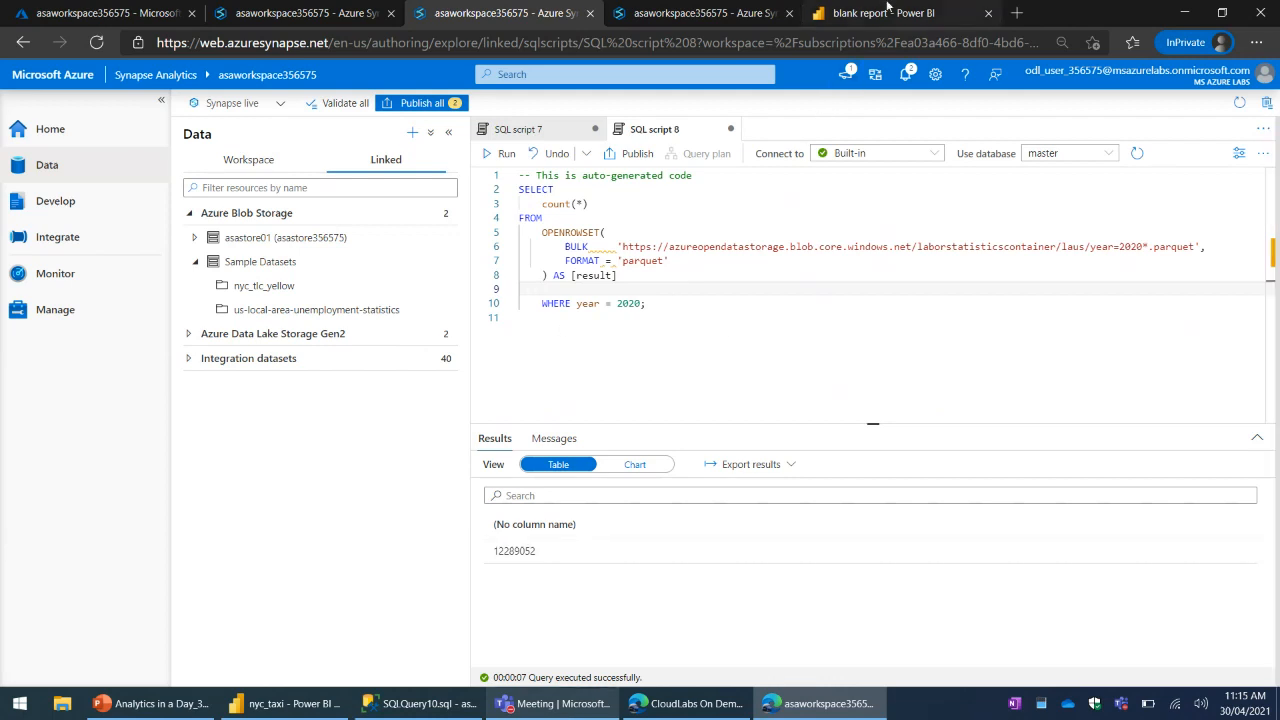
- Switch to the Teams live event and dismiss all new attendee messages in the Q&A
click(581, 708)
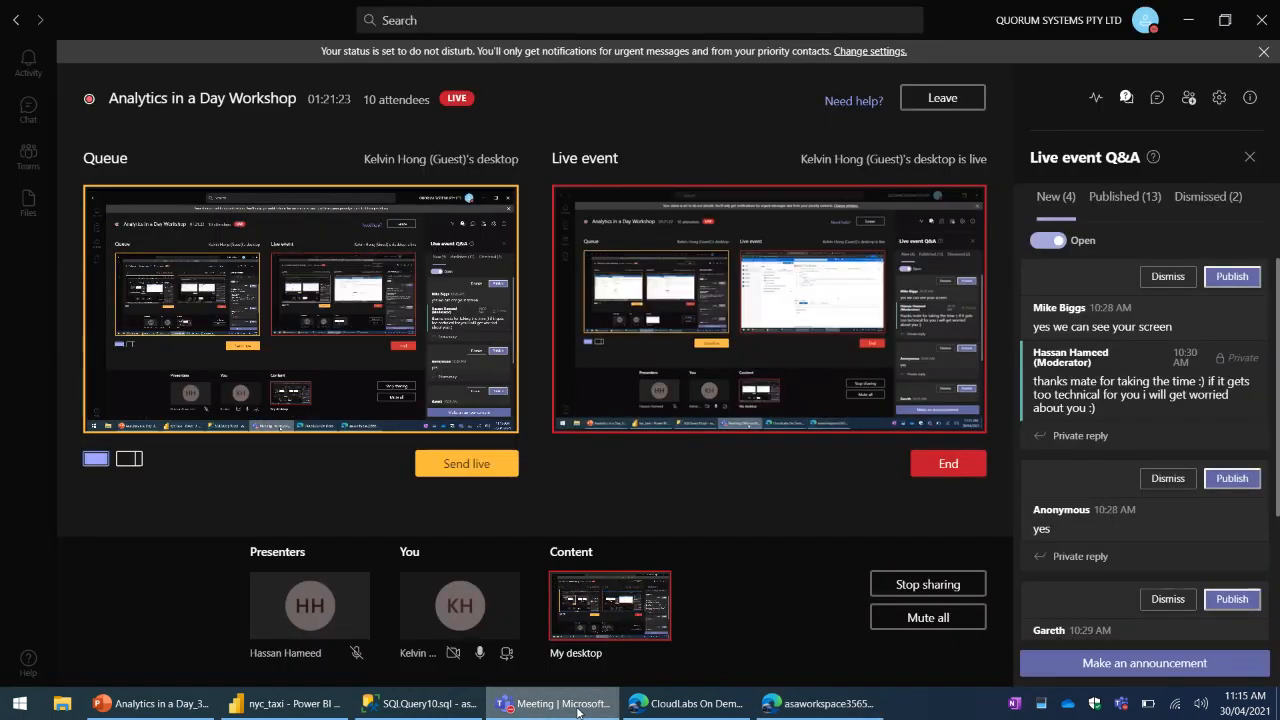
click(1168, 280)
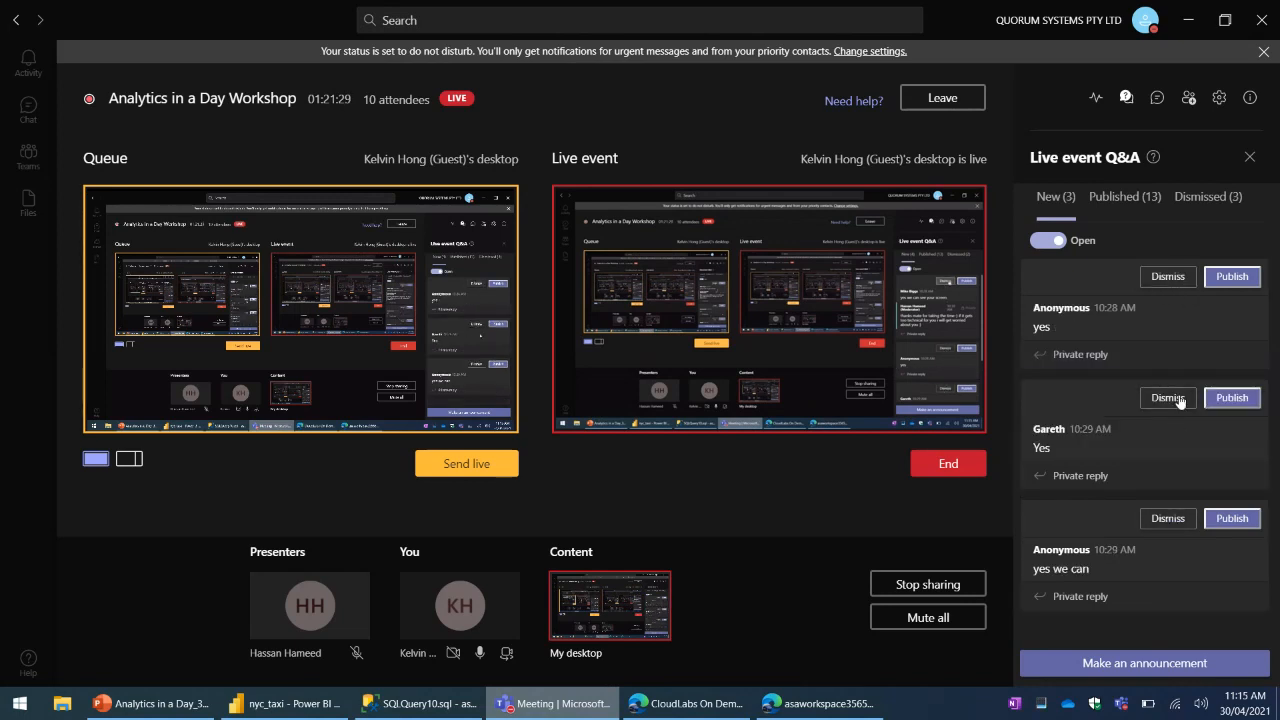
click(1164, 279)
click(1165, 285)
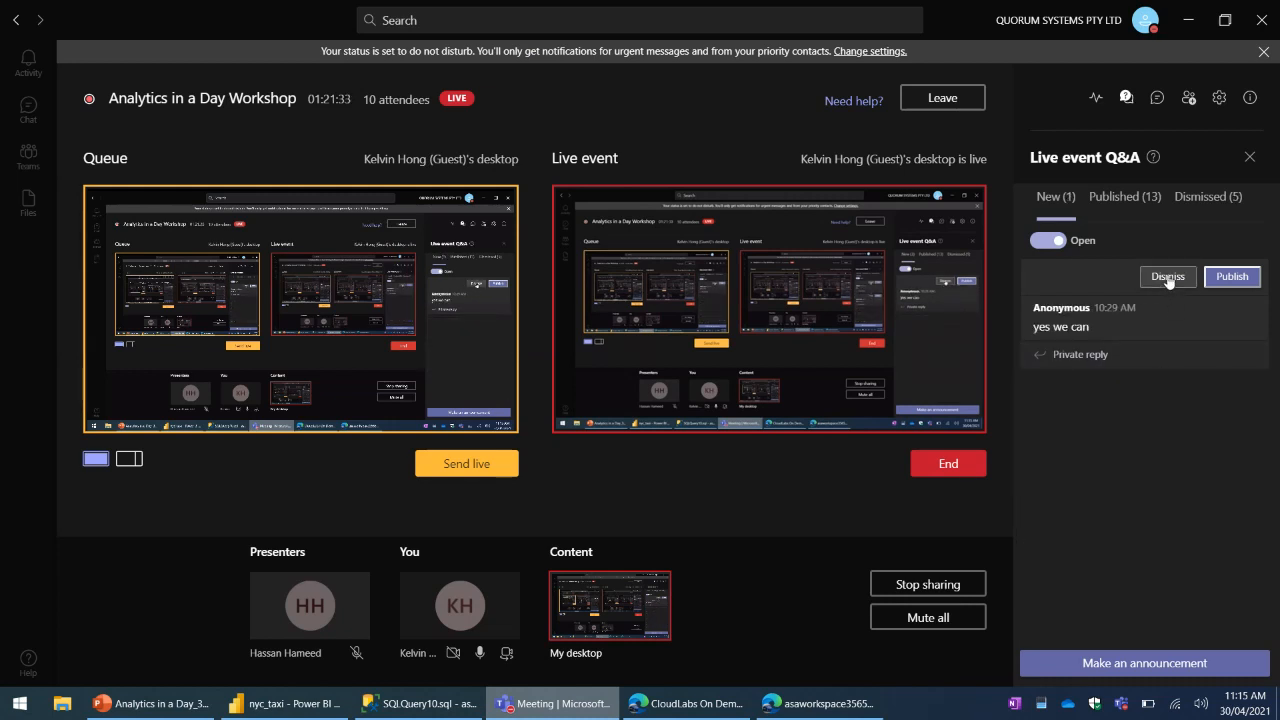
click(1168, 280)
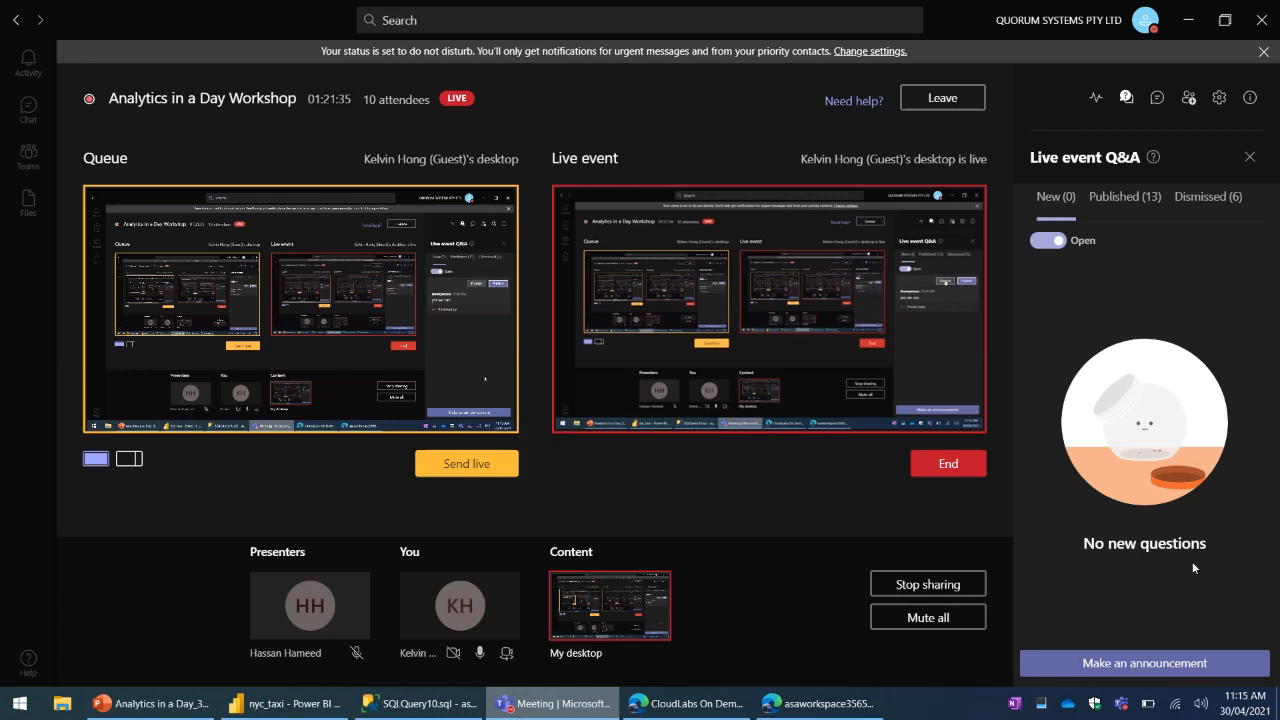
- Post the announcement "dont be shy. shoot me a question?!" in the live event Q&A
click(1168, 663)
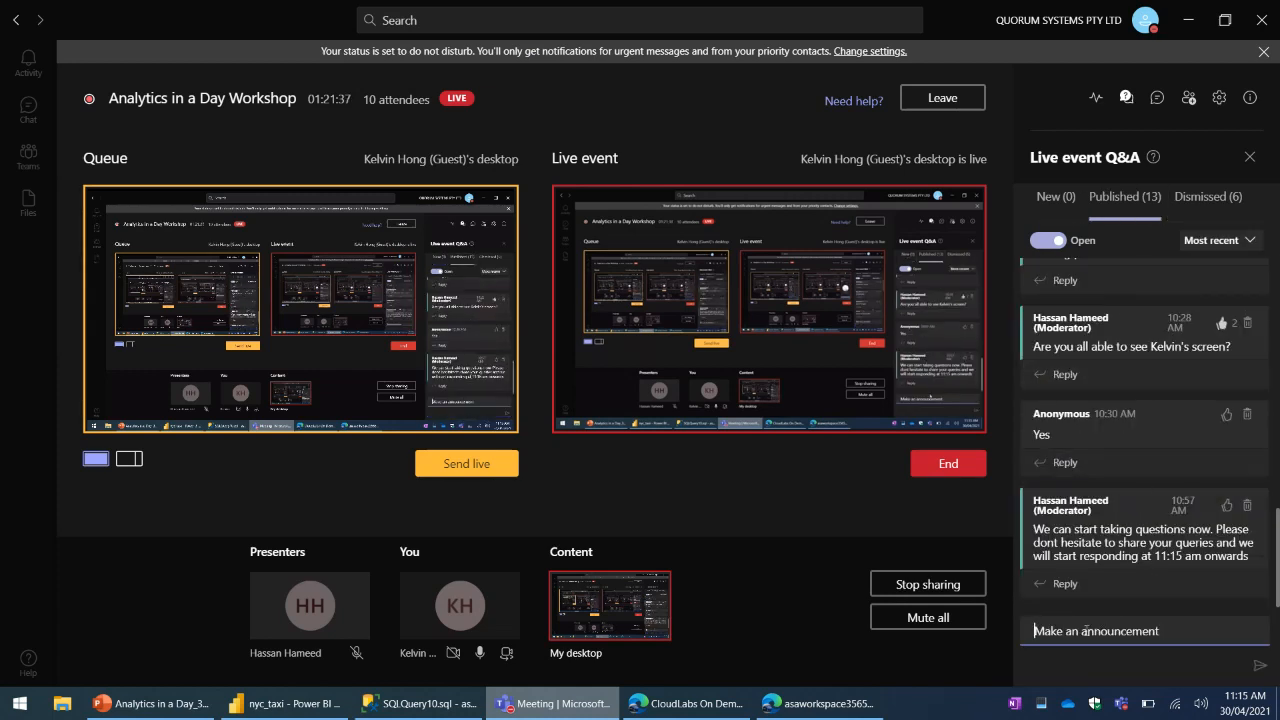
text(dont be s)
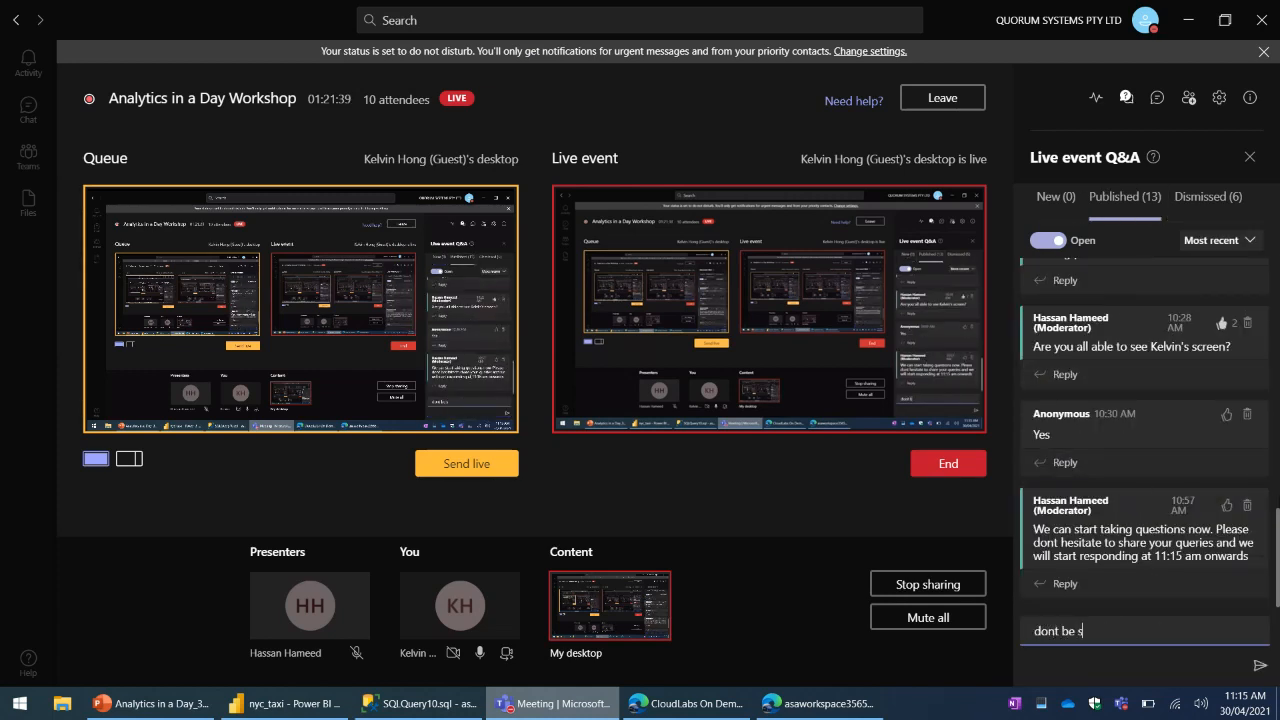
text(hy. shoot me a quesgi)
key(BackSpace)
key(BackSpace)
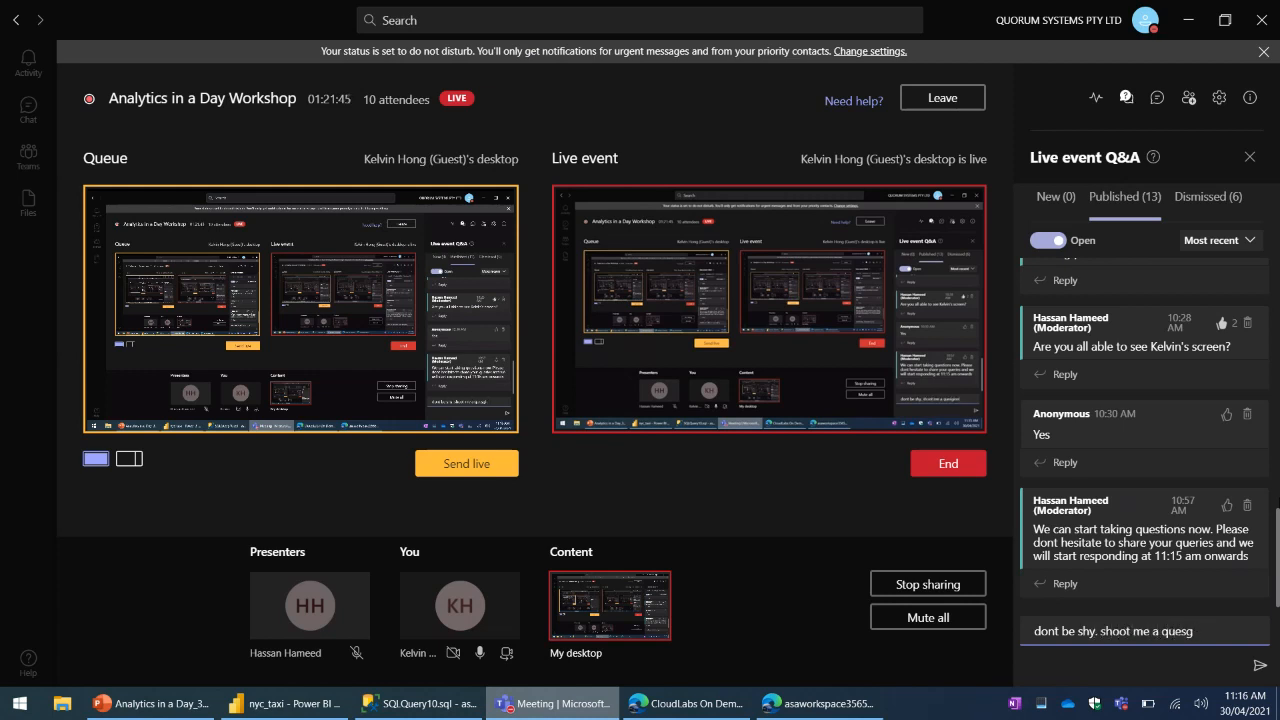
text(tion?!)
key(Return)
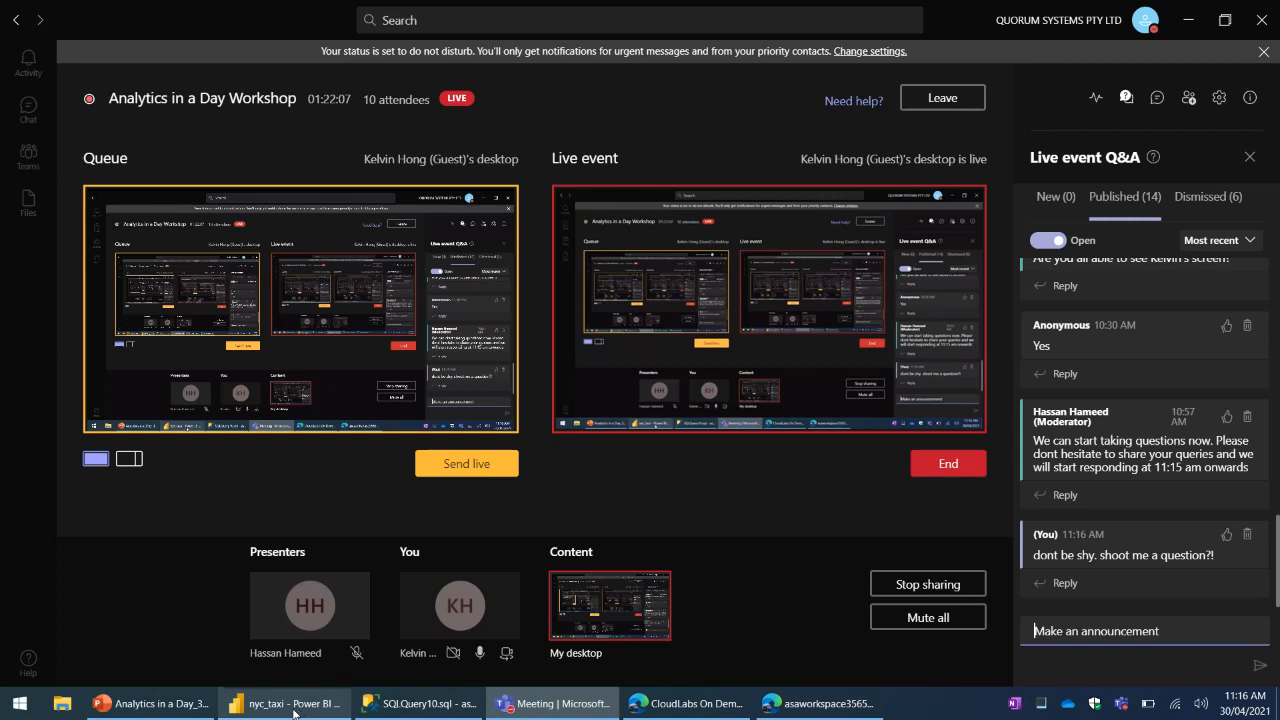
- Return to Synapse Studio in the browser and close the Exercise 2 - Enrich Data pipeline in the other workspace session
click(841, 709)
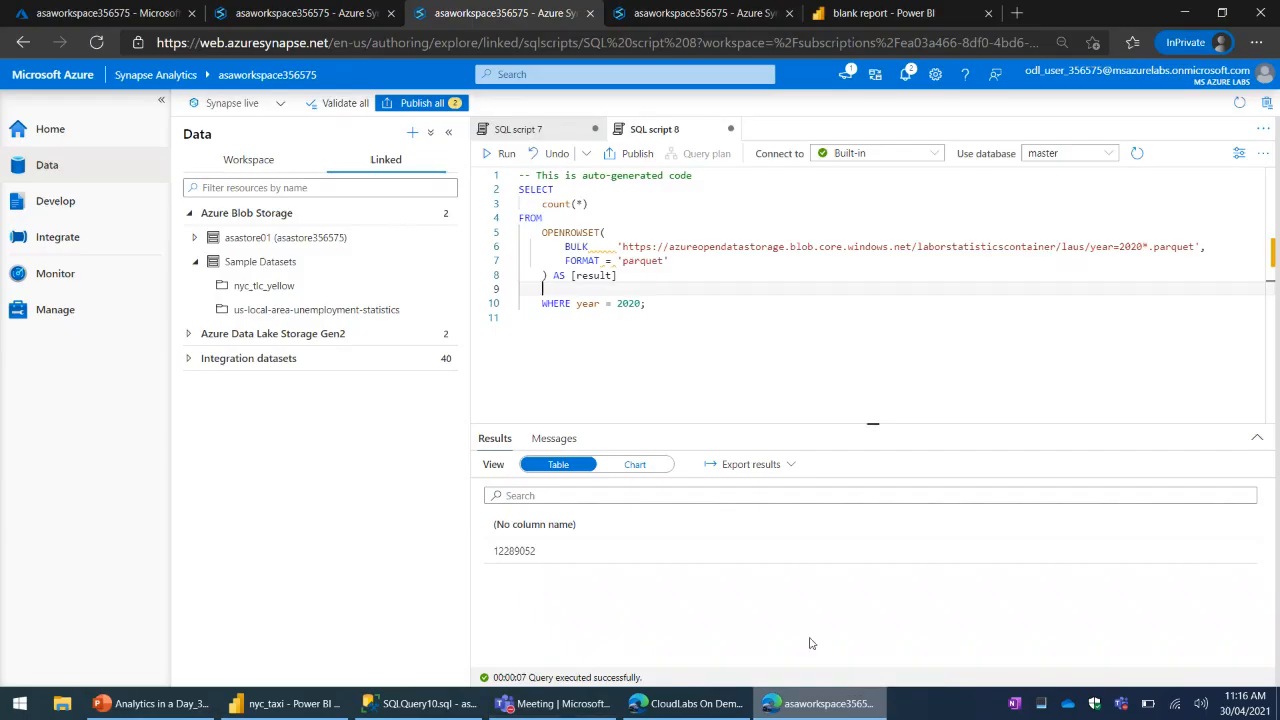
click(782, 354)
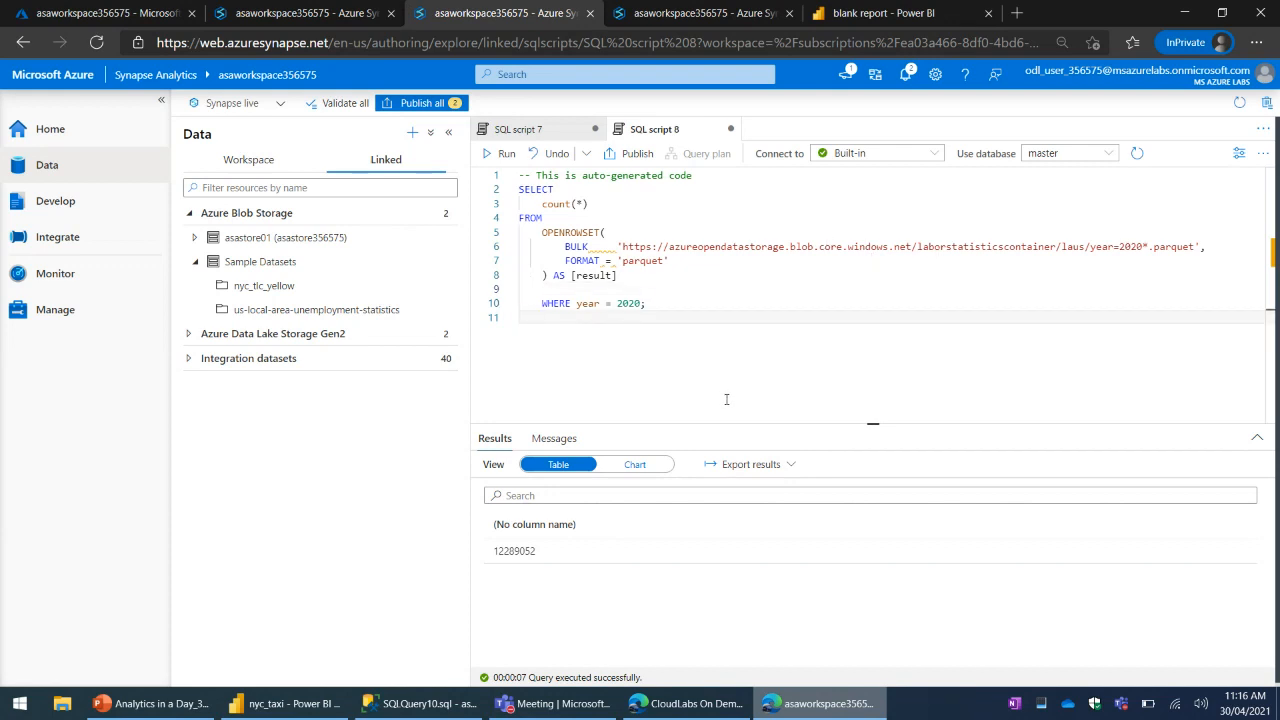
click(300, 13)
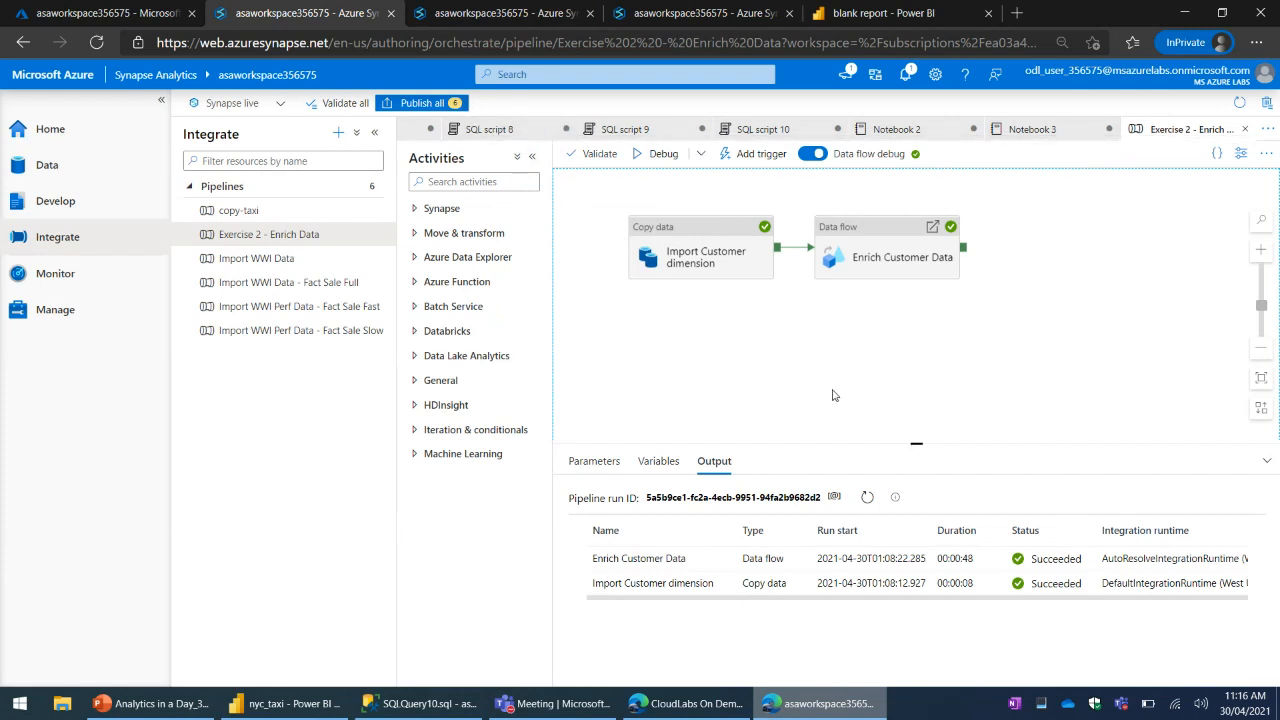
click(1245, 130)
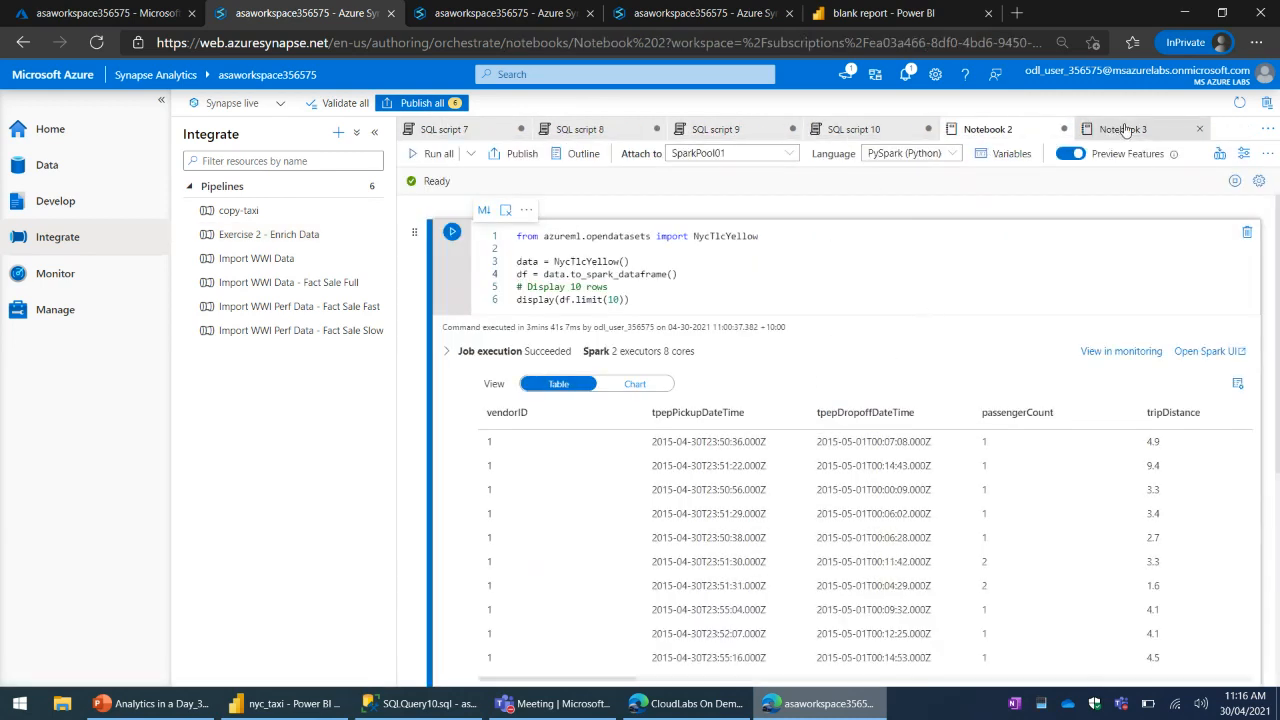
- Attach Notebook 3 to the Apache Spark pool SparkPool01
click(1125, 130)
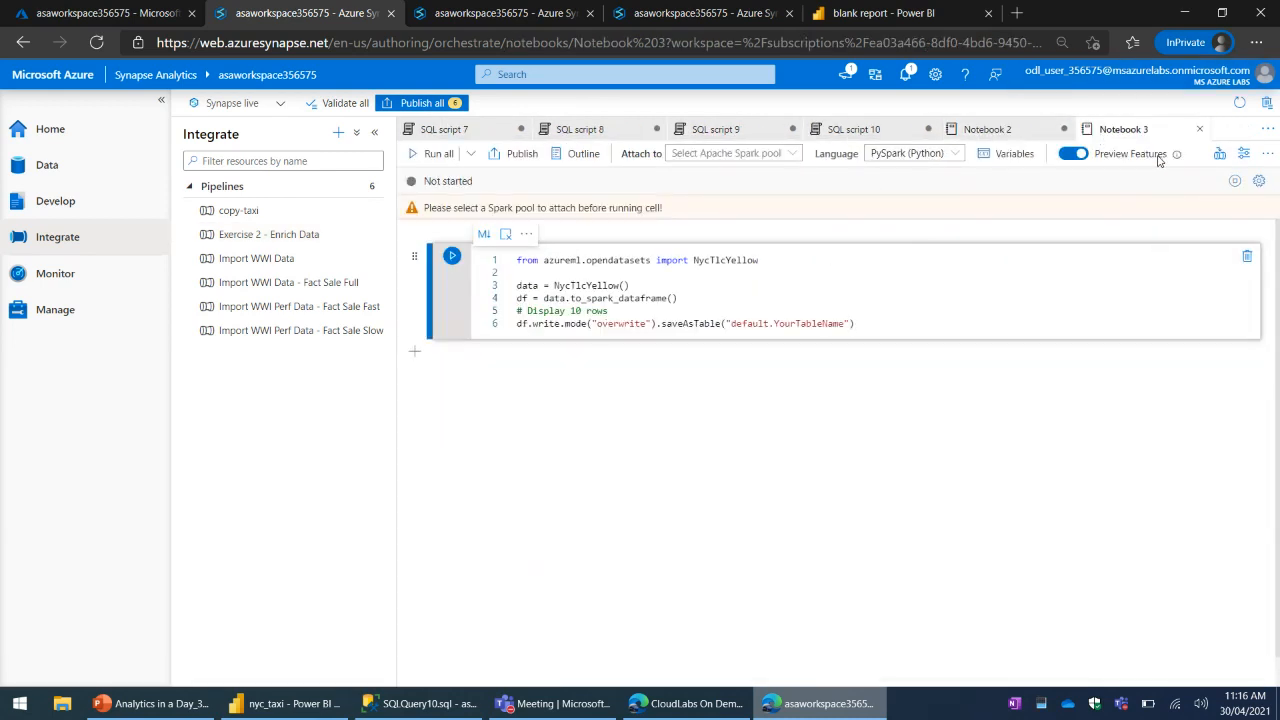
click(755, 155)
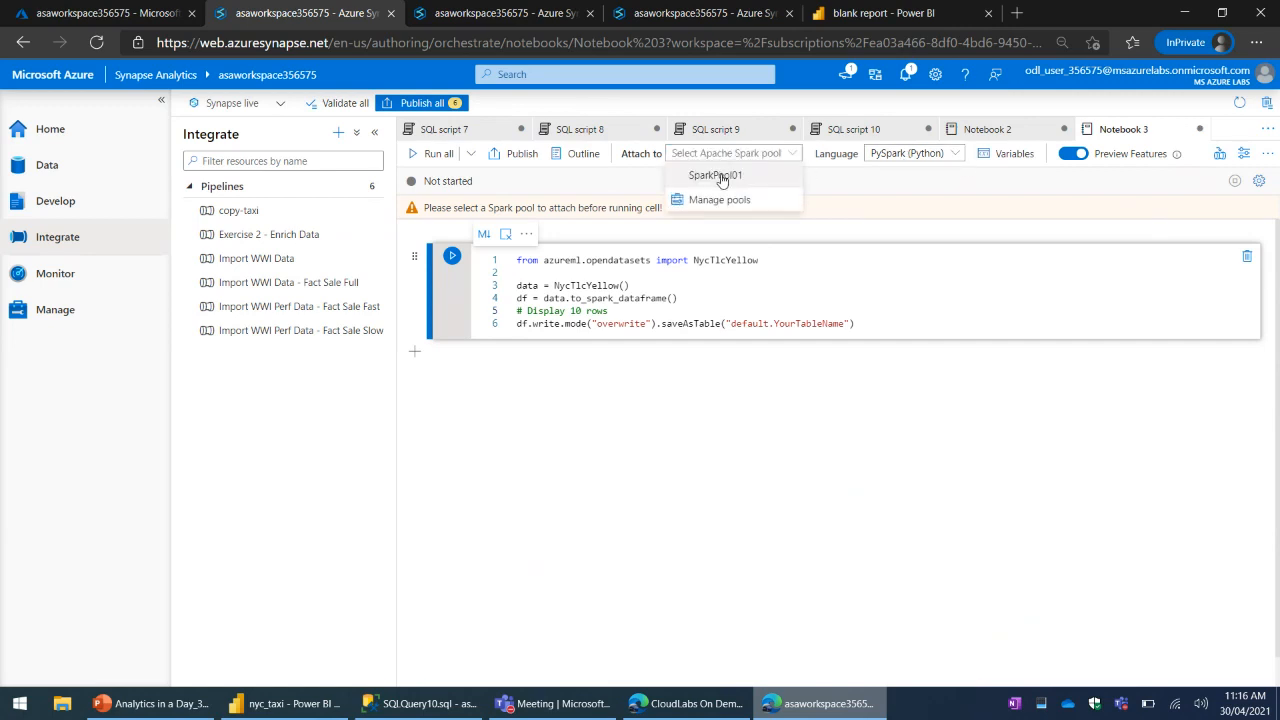
click(720, 176)
- Open SQL script 8 and examine its external file format, data source and CREATE EXTERNAL TABLE ny_taxi statements
click(666, 138)
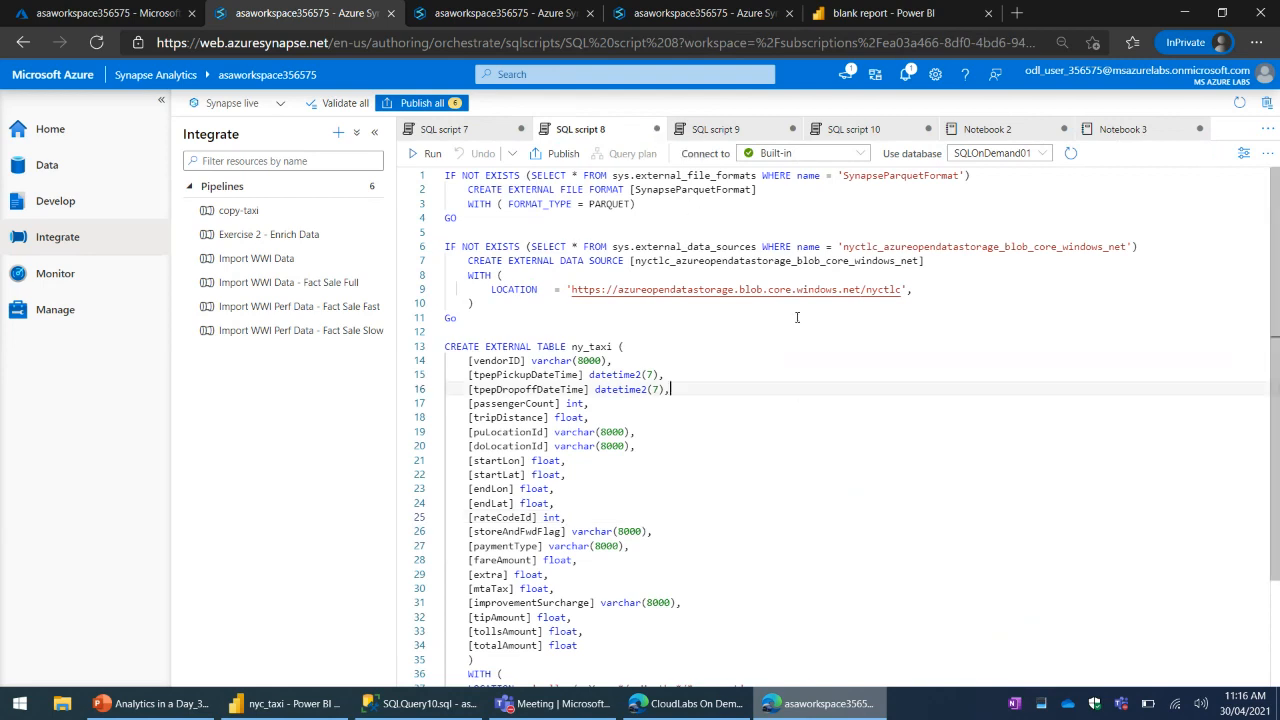
click(808, 444)
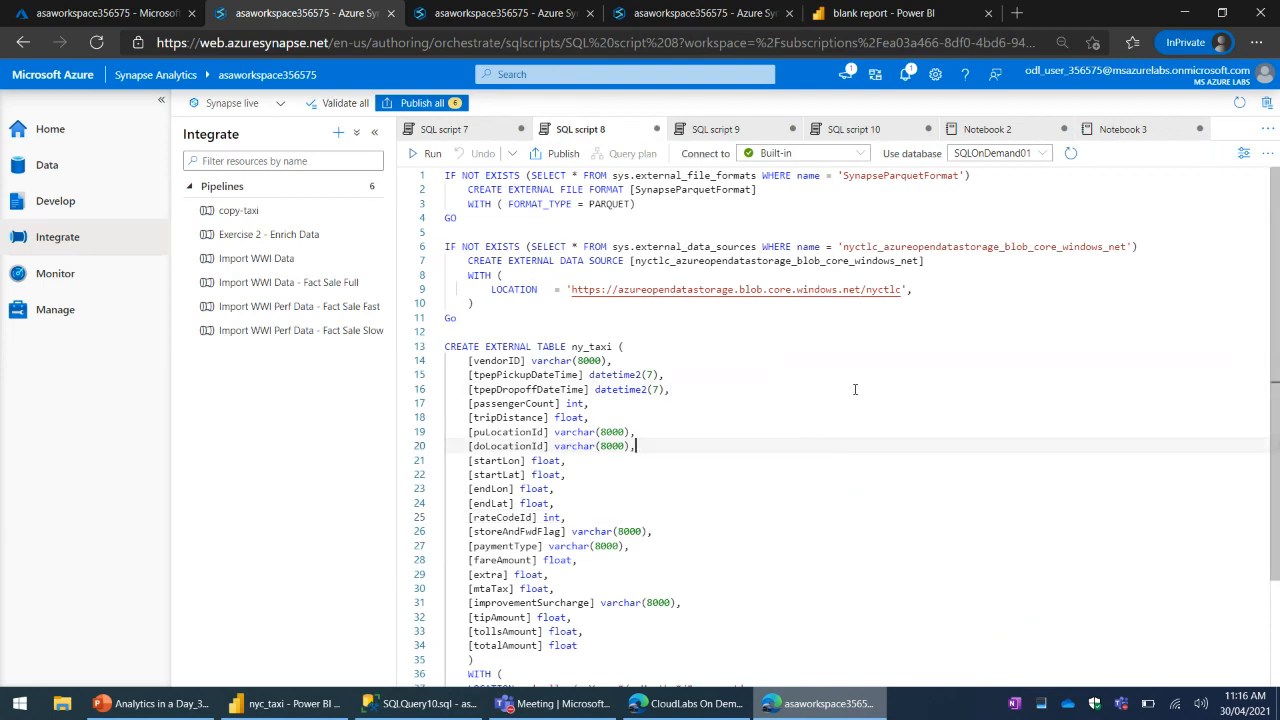
scroll(890, 400, down, 3)
click(901, 427)
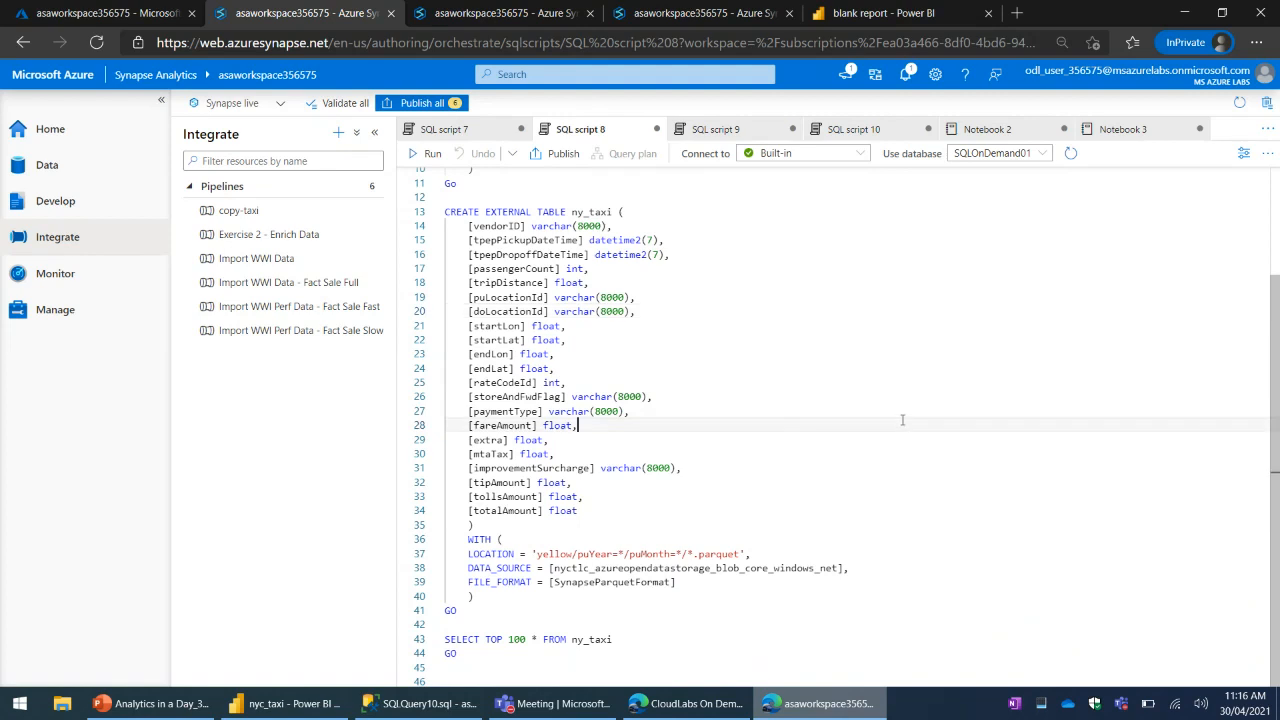
scroll(912, 395, up, 3)
click(745, 416)
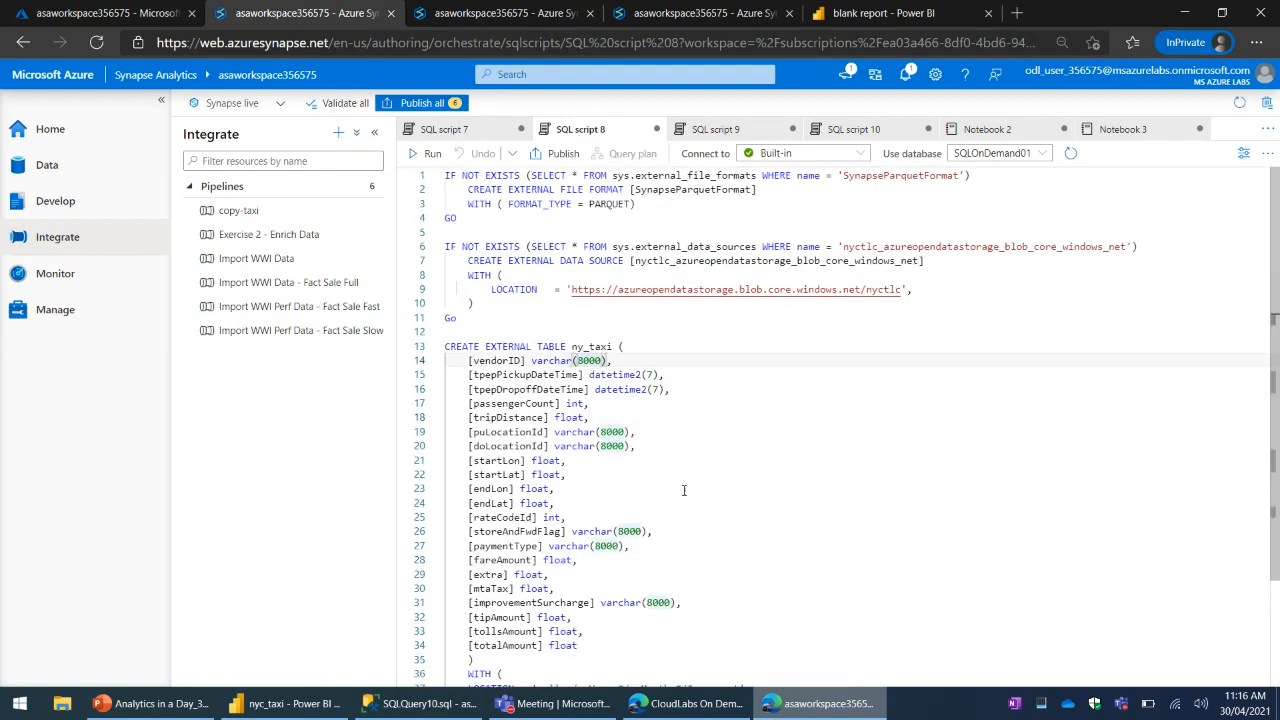
click(780, 447)
key(Down)
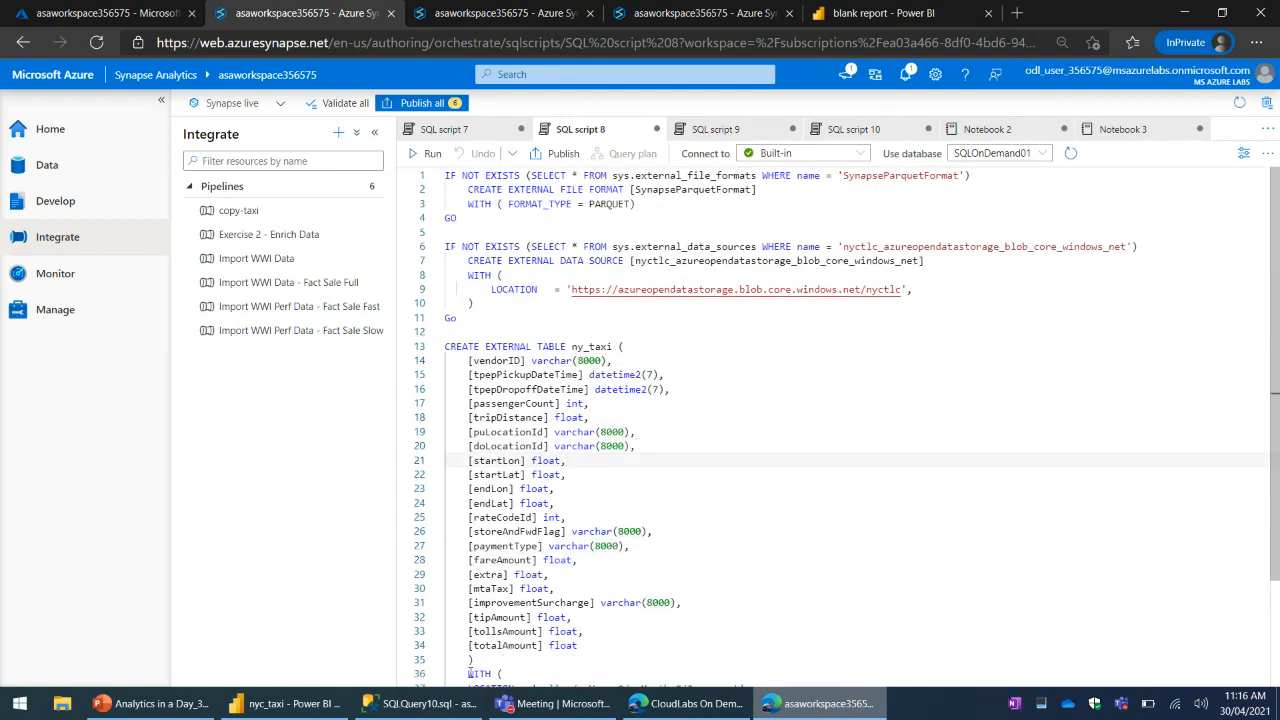
- Switch to SQL Server Management Studio and query the top 1000 rows of the external table dbo.nyc_taxi in SQLOnDemand01
click(420, 703)
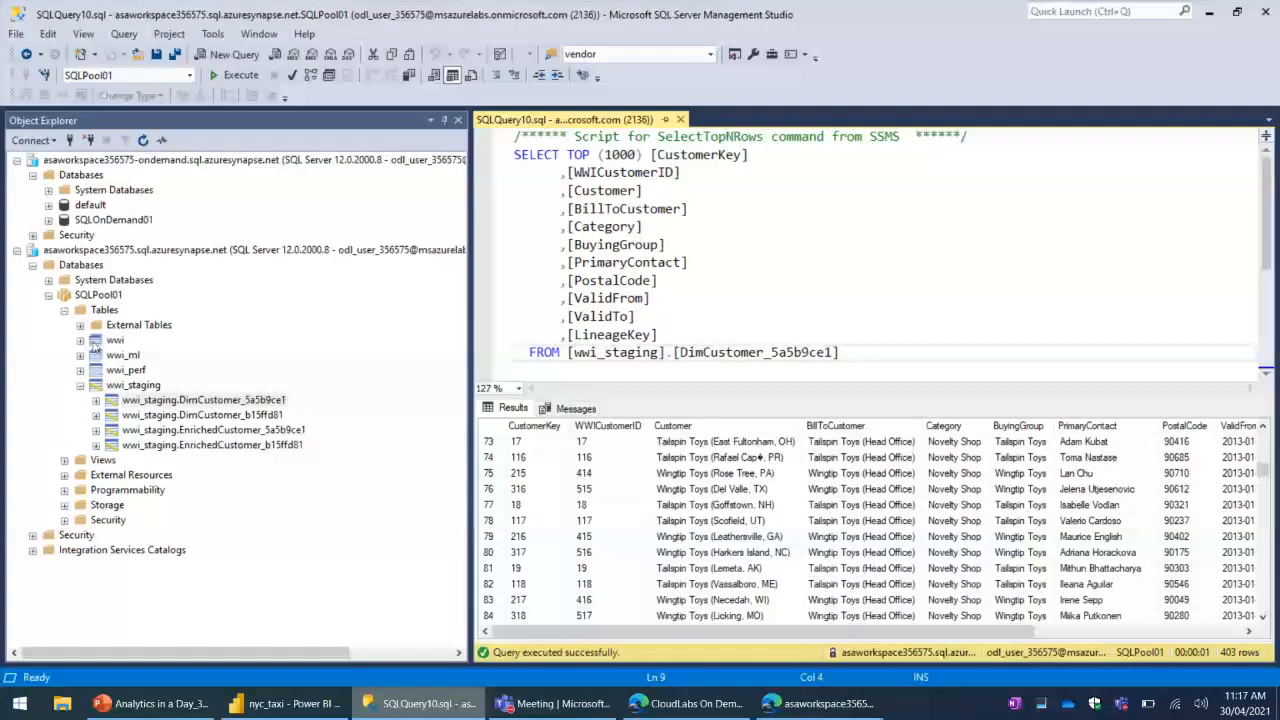
click(48, 295)
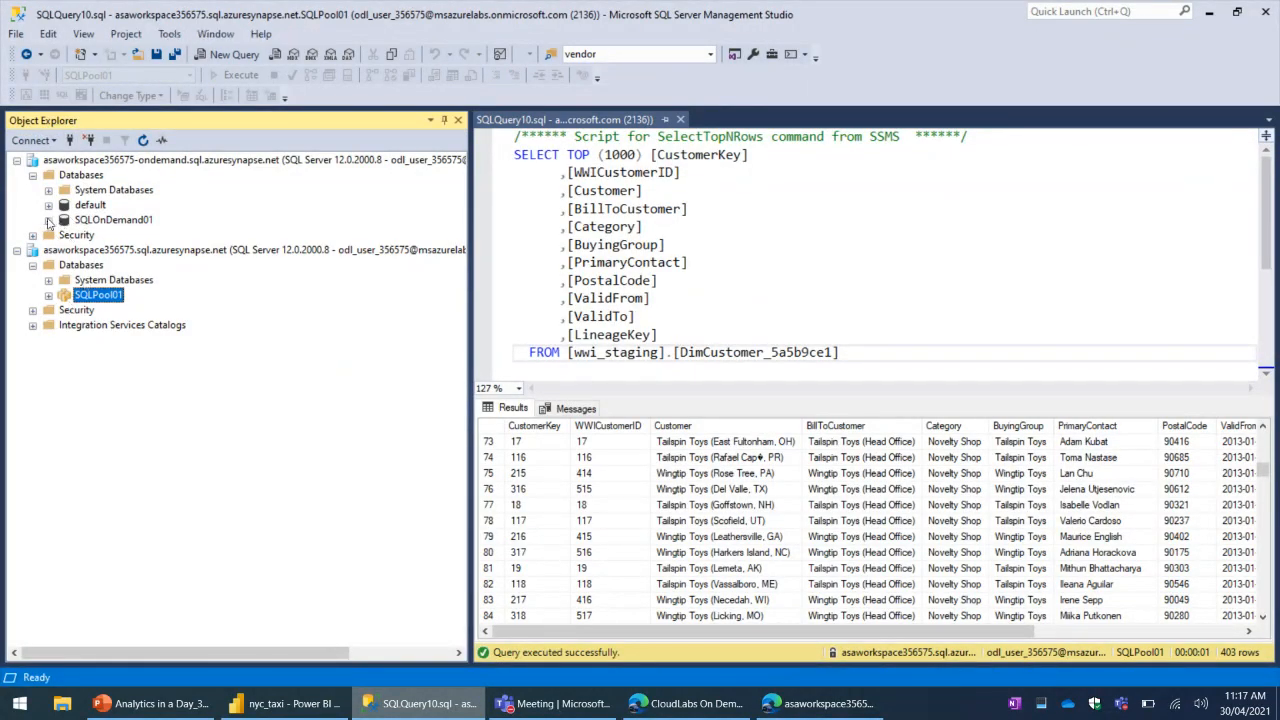
click(48, 220)
click(145, 282)
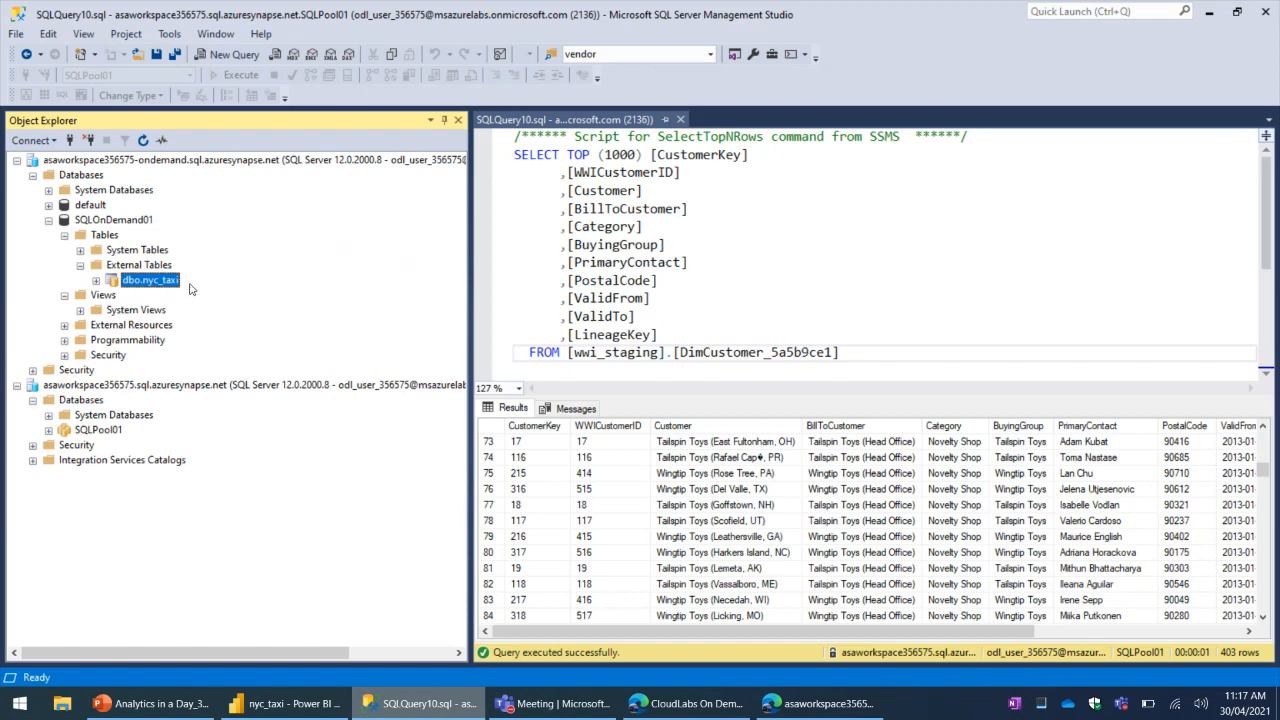
right_click(158, 284)
click(235, 315)
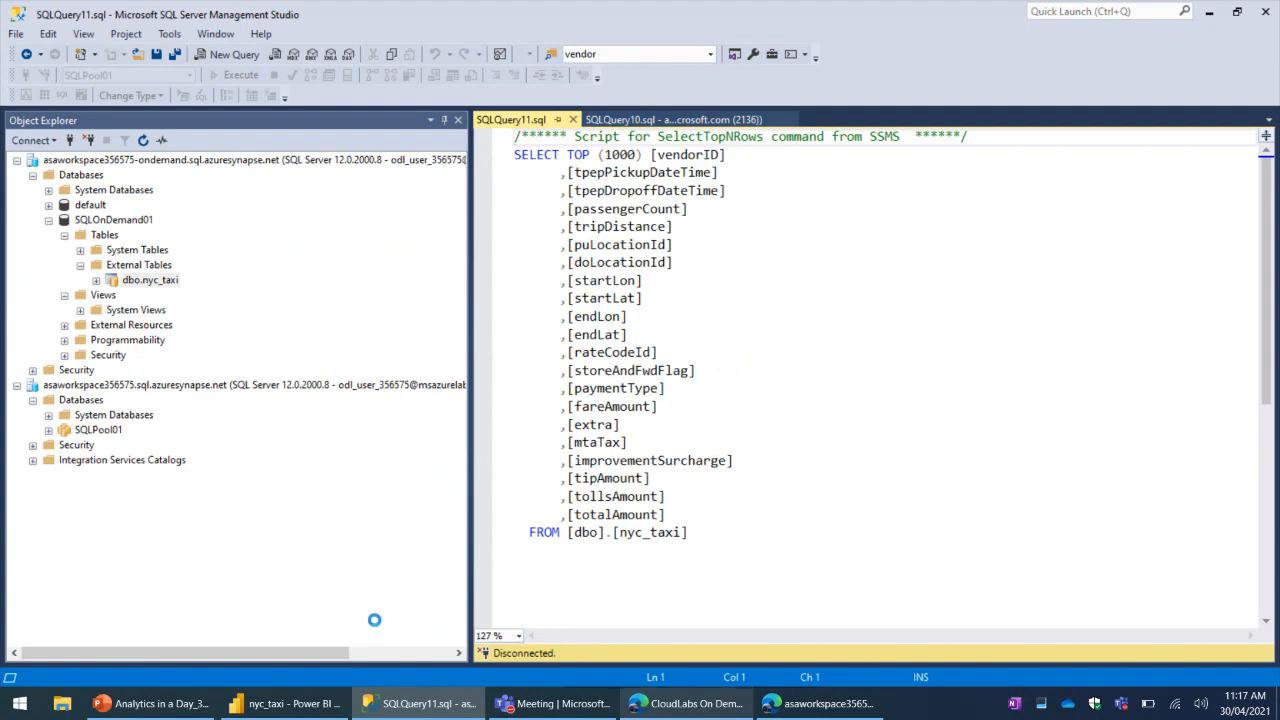
- Return to SQL script 8 in Synapse Studio and highlight the yellow/puYear=*/puMonth=*/* part of the external table's LOCATION path
click(721, 710)
click(820, 703)
scroll(727, 437, down, 5)
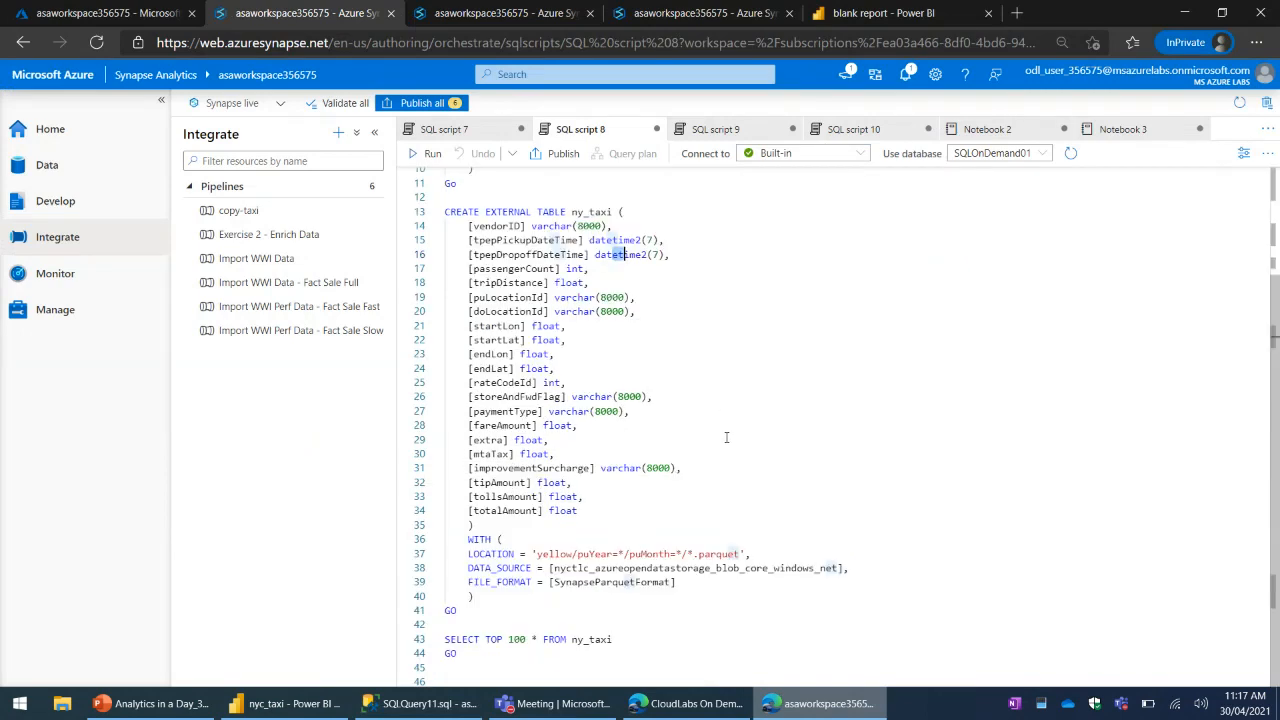
drag(539, 555, 763, 567)
click(764, 567)
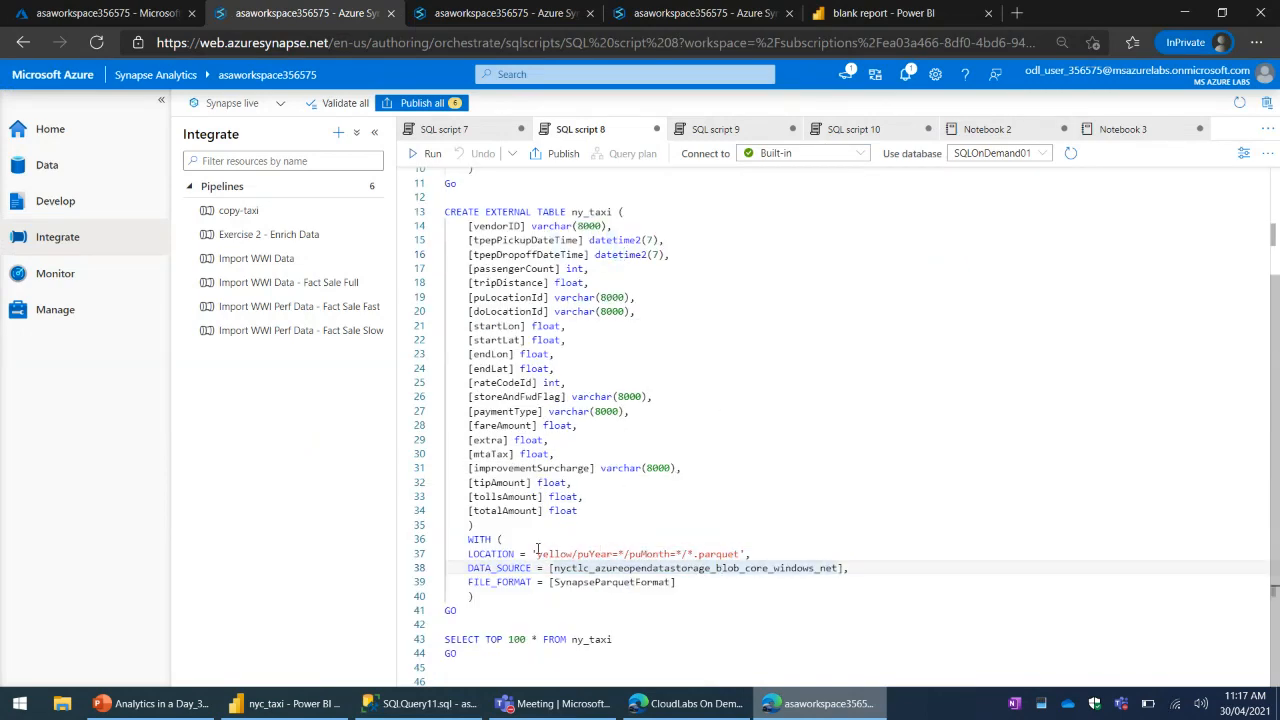
drag(538, 554, 770, 567)
click(562, 312)
drag(538, 554, 695, 556)
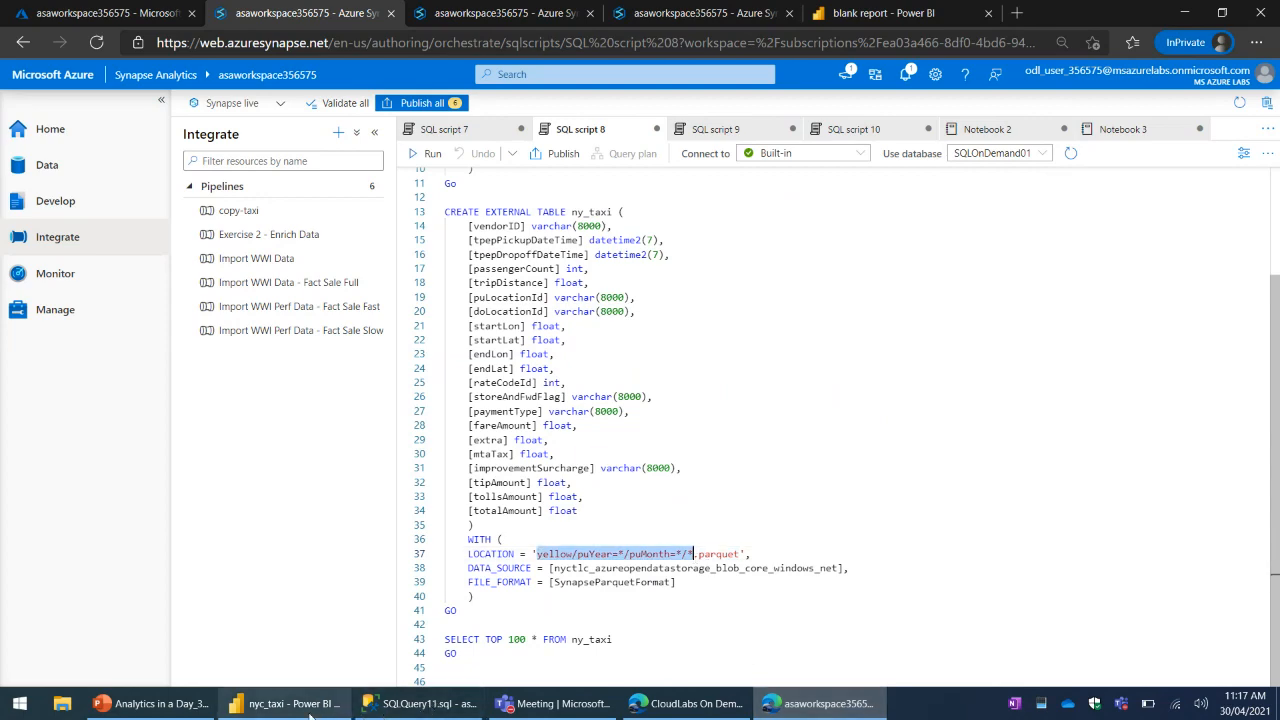
- In SQL Server Management Studio, narrow Object Explorer, enlarge the query editor and review the end of the nyc_taxi query
click(425, 703)
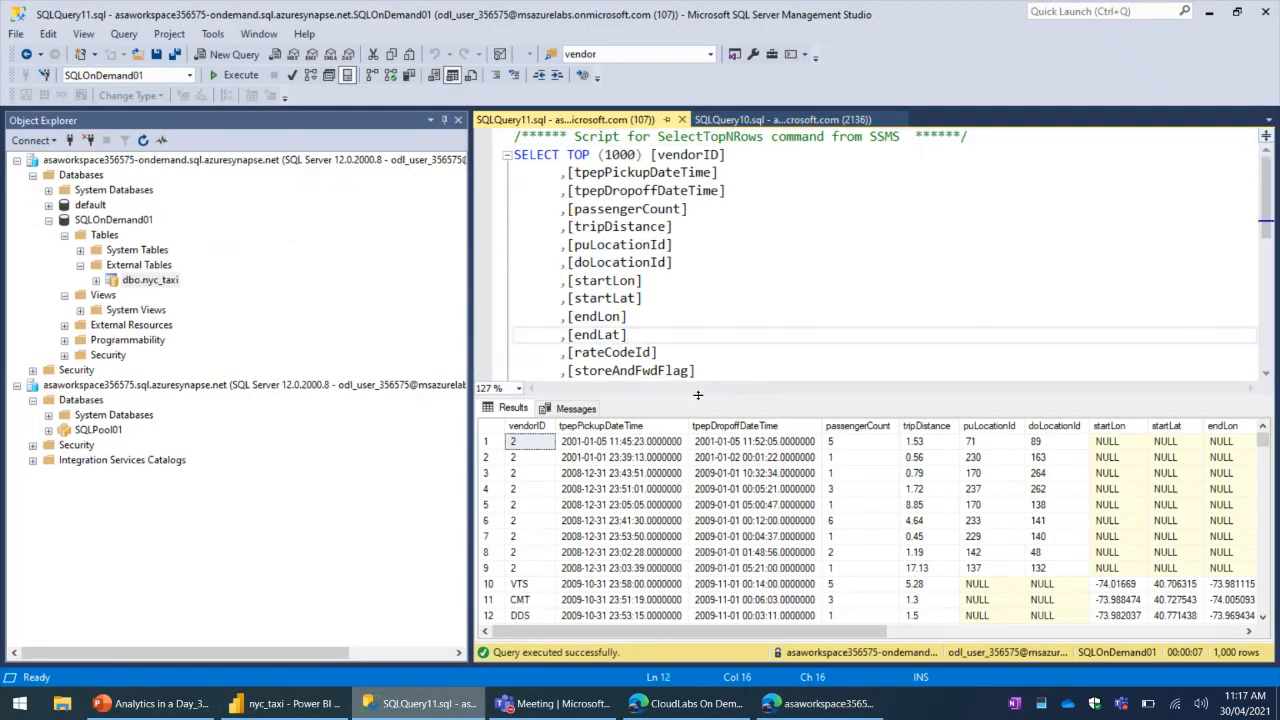
drag(466, 322, 291, 324)
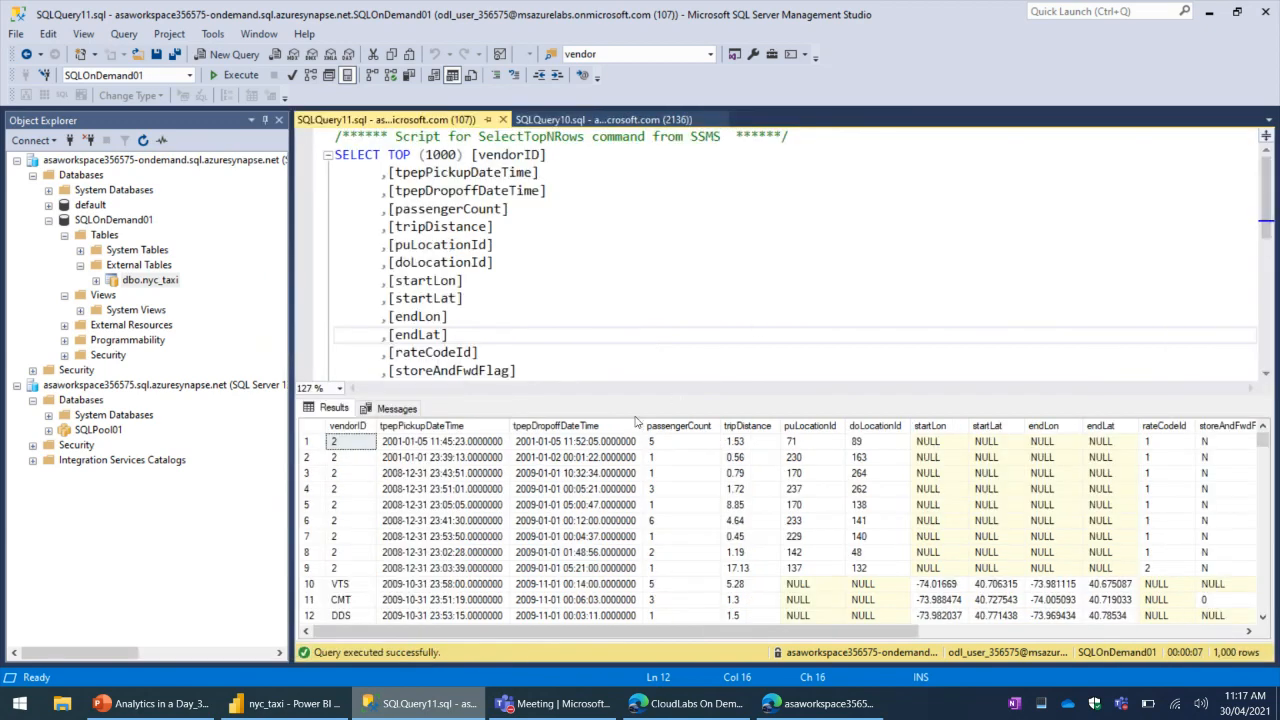
drag(580, 405, 585, 500)
click(808, 318)
scroll(808, 336, down, 5)
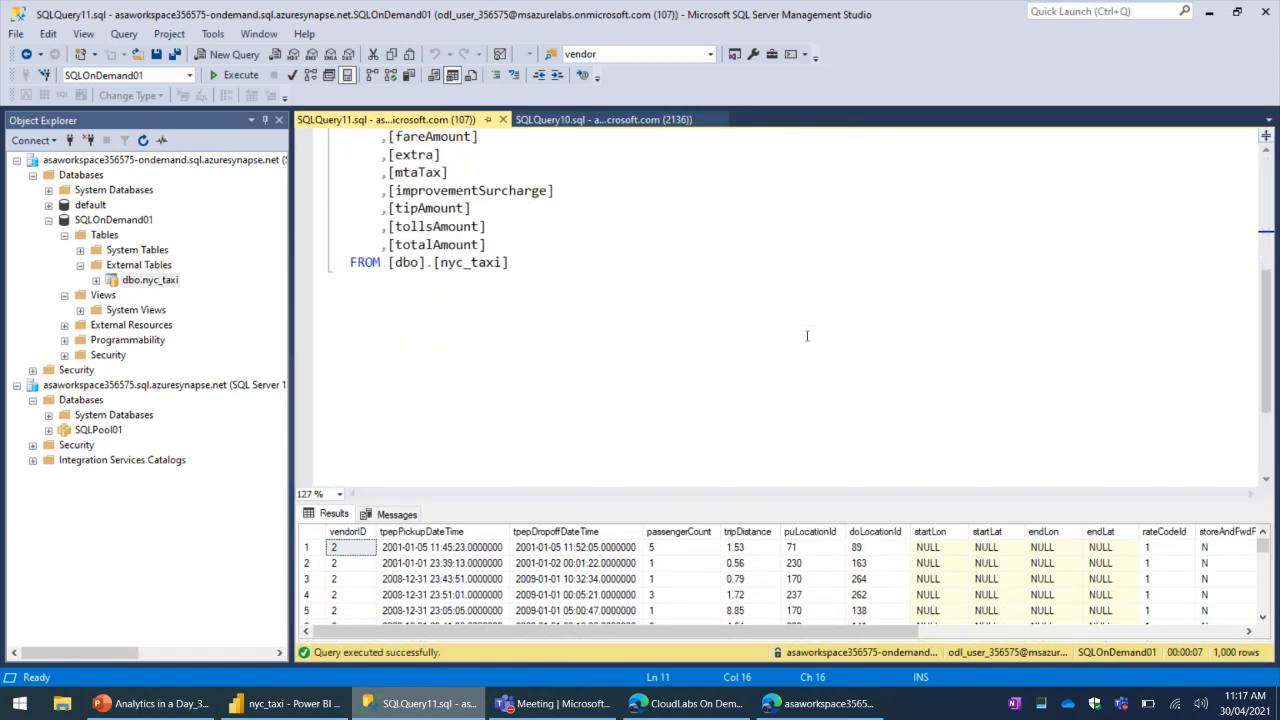
- Enlarge the results pane below the nyc_taxi query and review more of the returned rows
scroll(808, 336, up, 2)
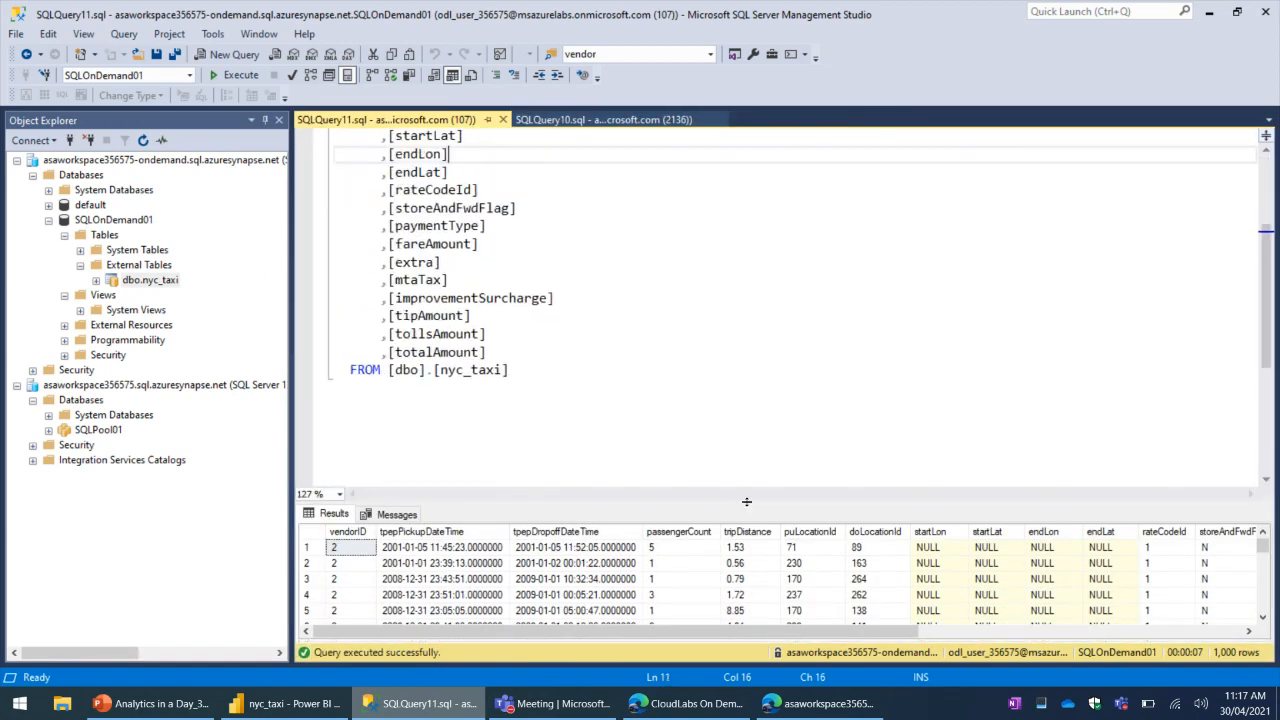
drag(750, 494, 755, 432)
click(802, 350)
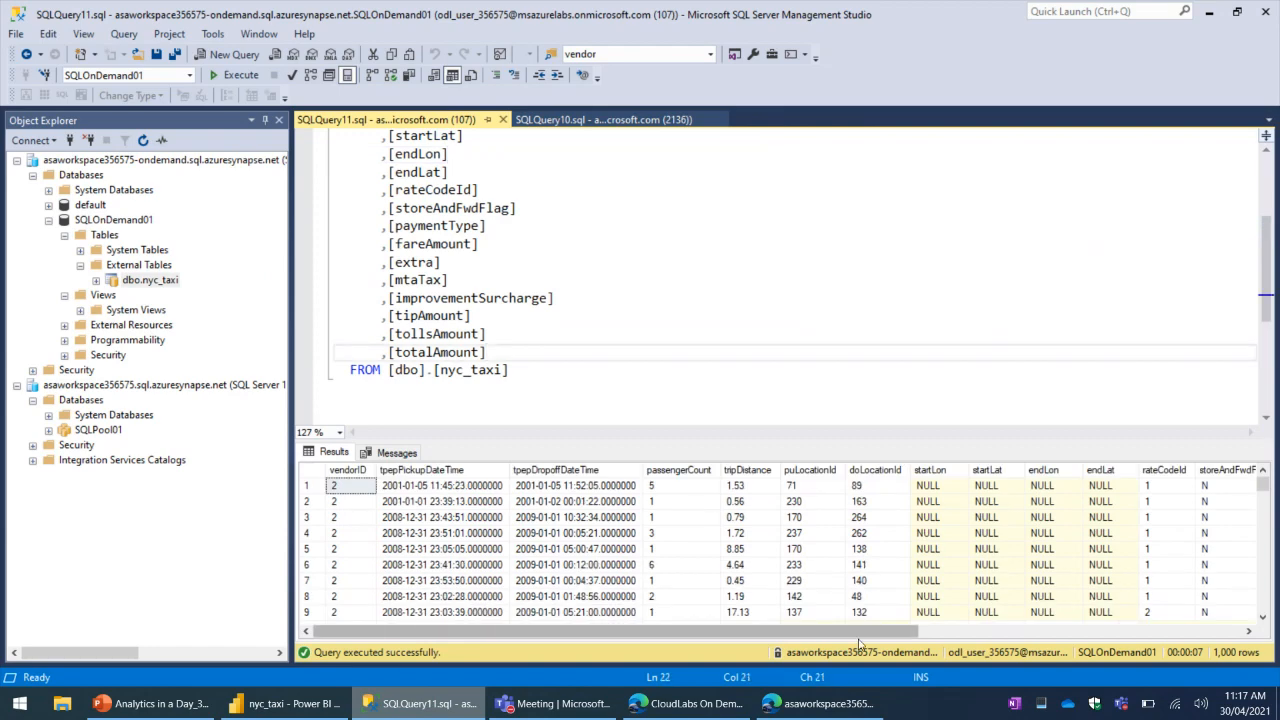
mouse_move(866, 632)
mouse_down()
mouse_move(1205, 642)
mouse_move(880, 638)
mouse_up()
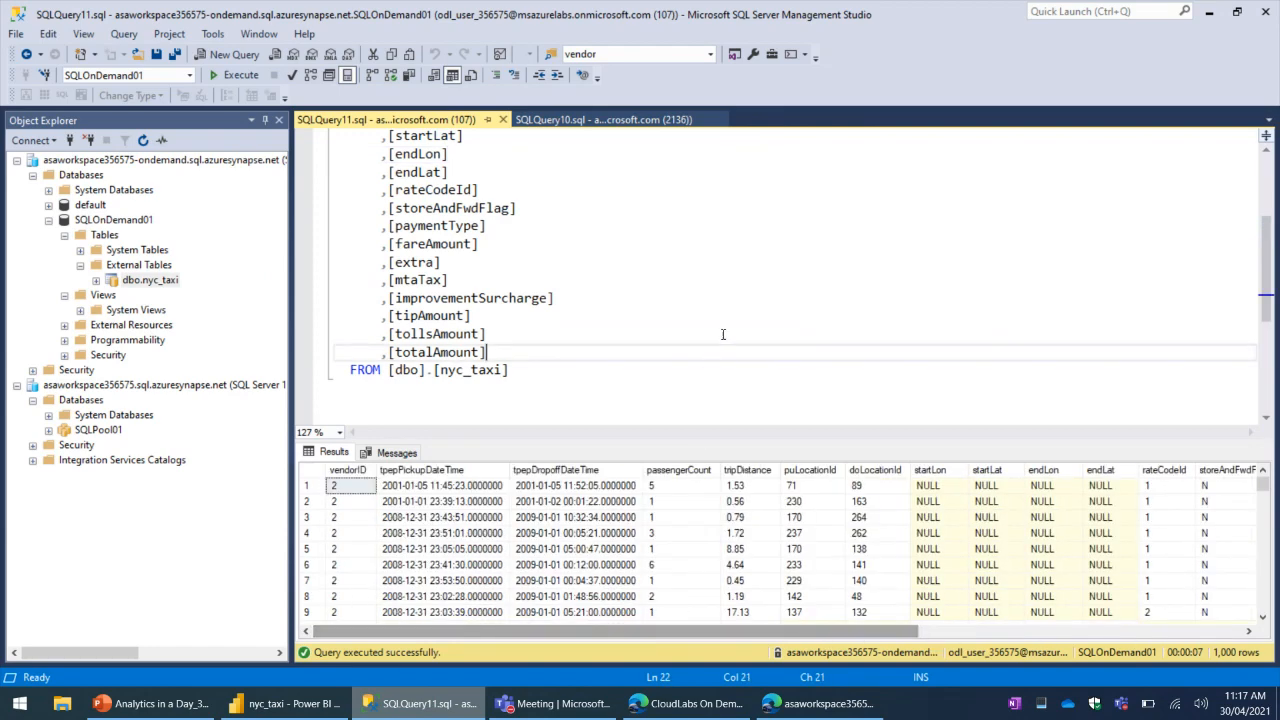
- Switch back to SQL script 8 in Synapse Studio and review the column definitions of the ny_taxi external table
click(280, 706)
click(418, 704)
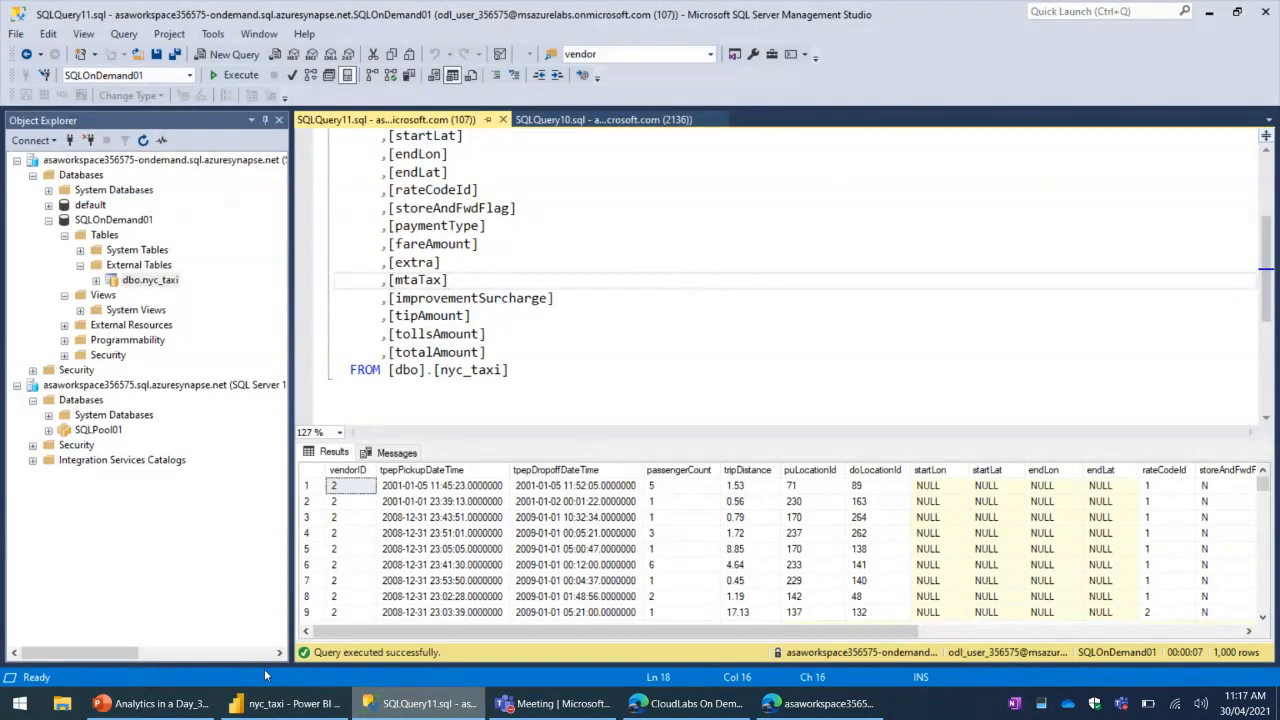
click(820, 704)
click(722, 413)
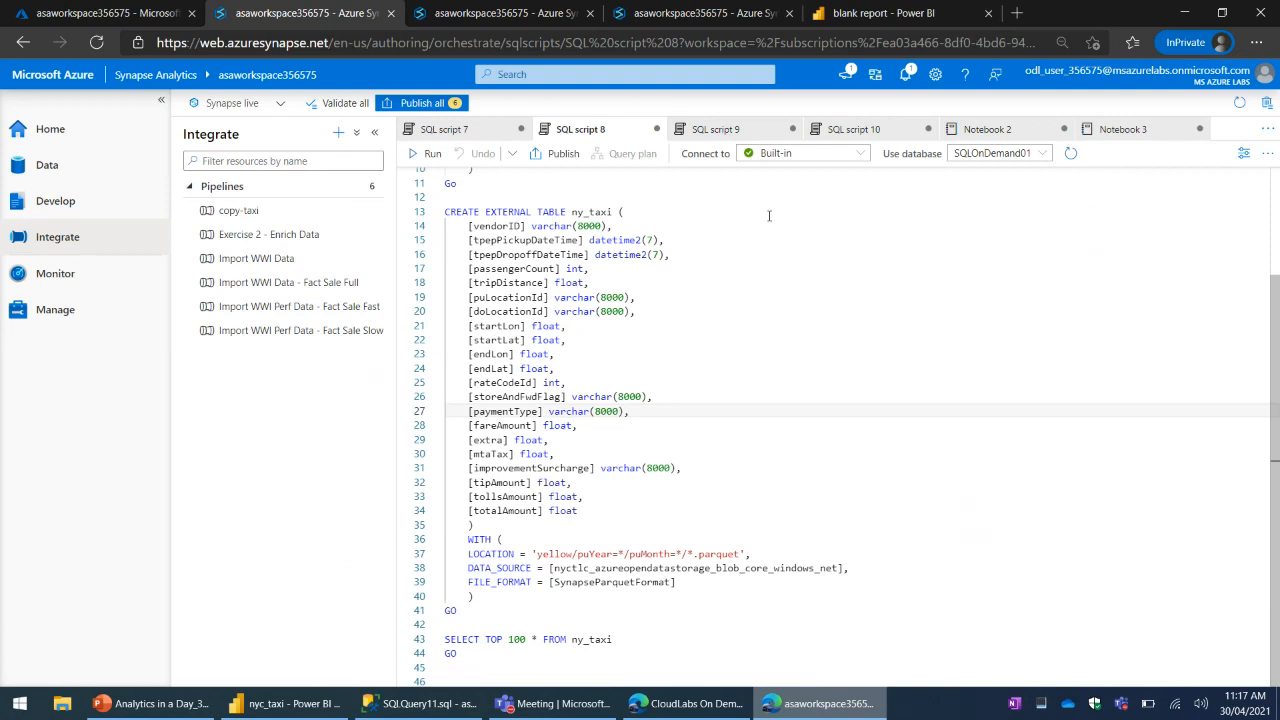
click(811, 334)
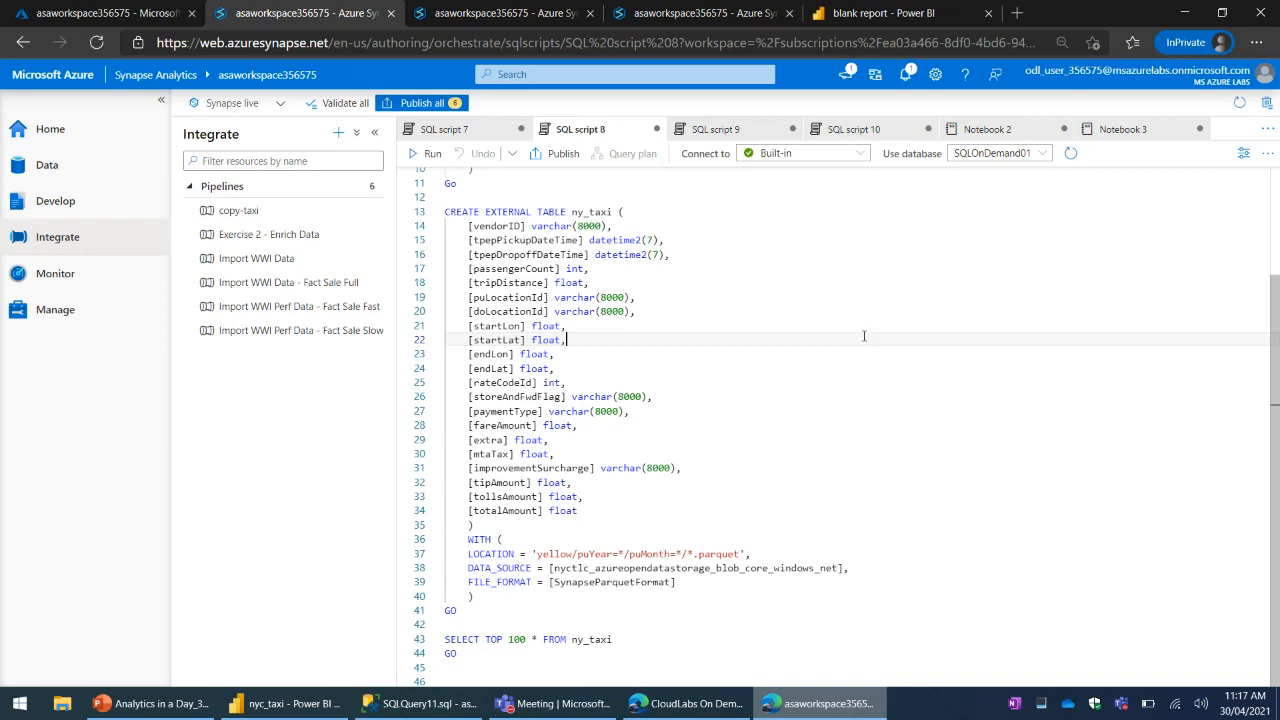
click(878, 313)
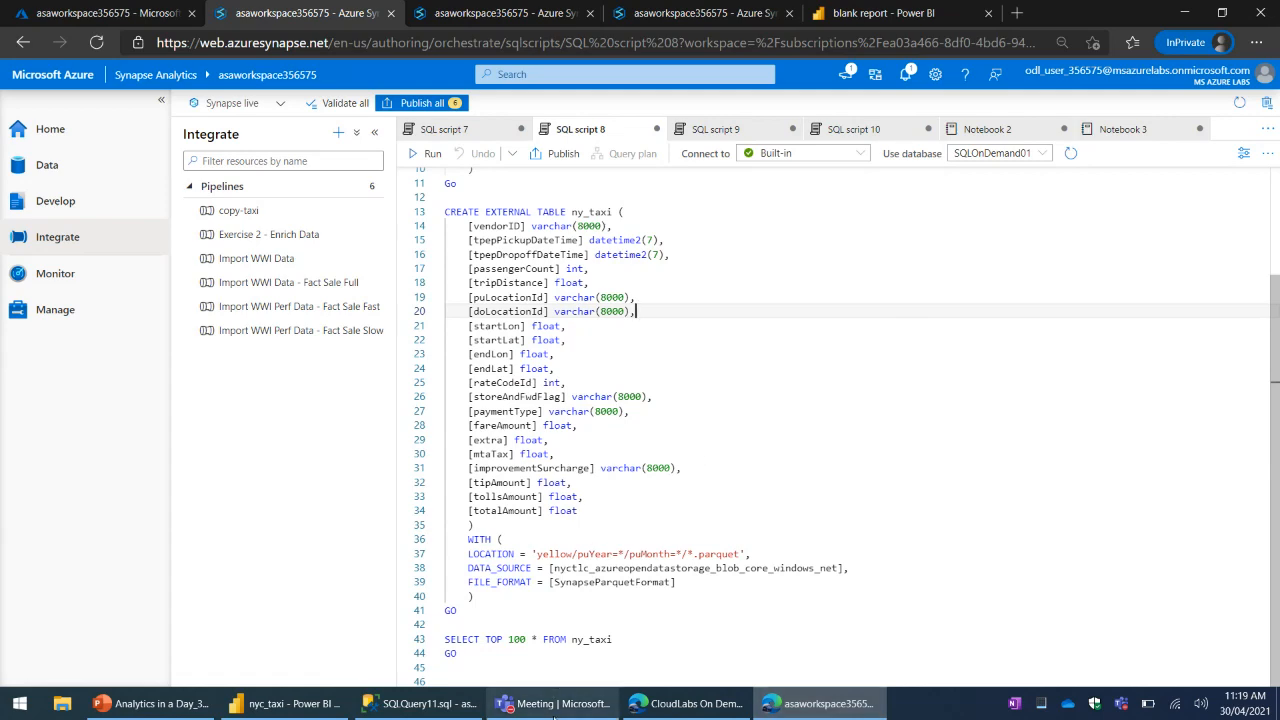
- Check the live event Q&A in Microsoft Teams for new questions and return to SQL script 8 in Synapse Studio
click(560, 710)
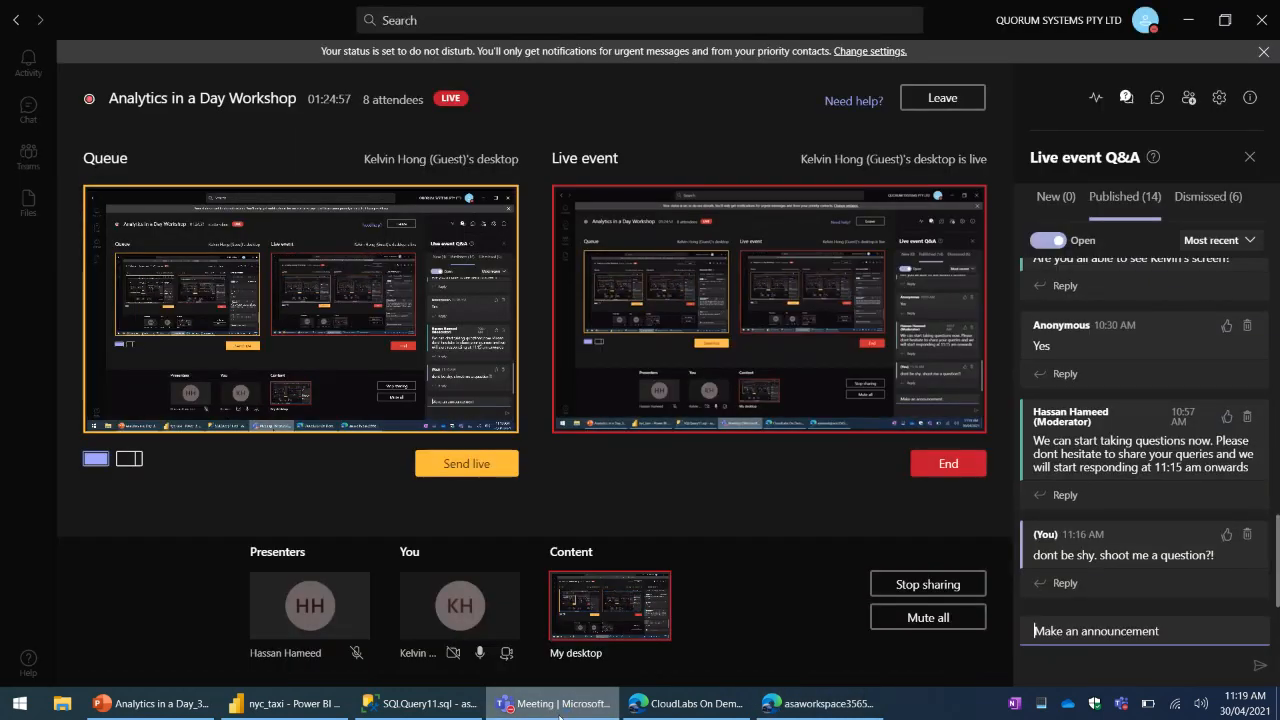
click(815, 703)
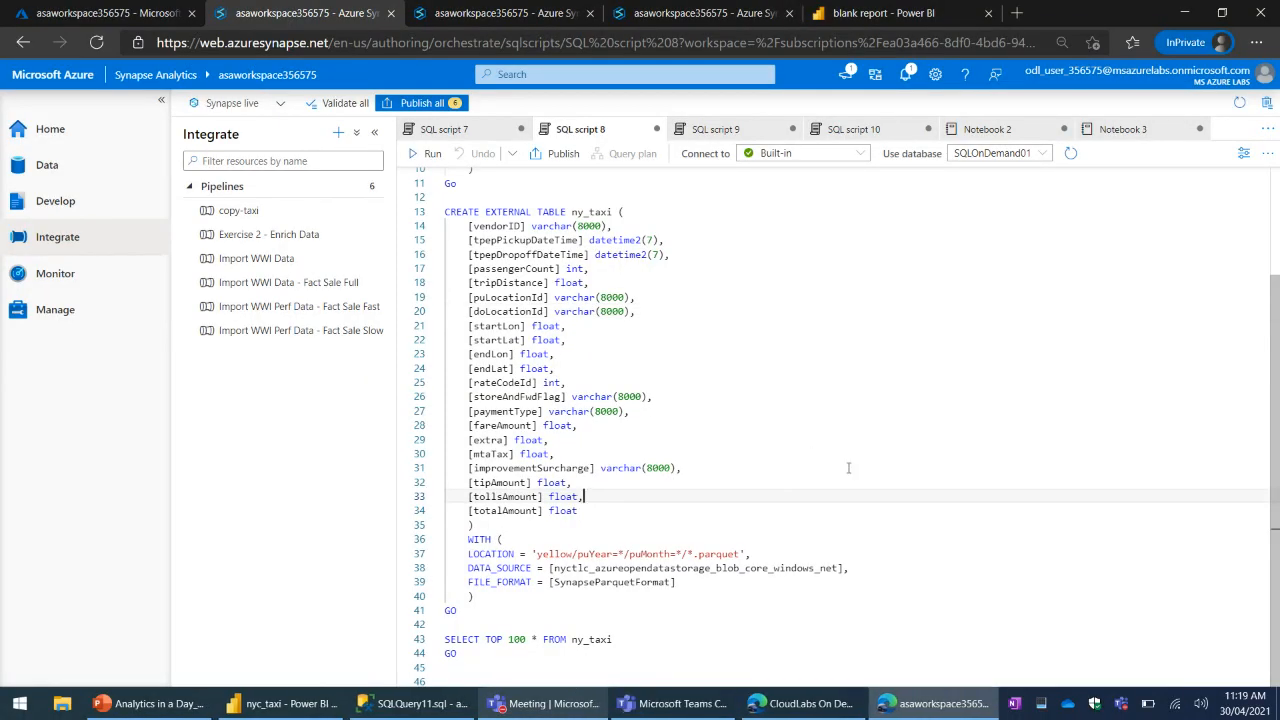
click(947, 467)
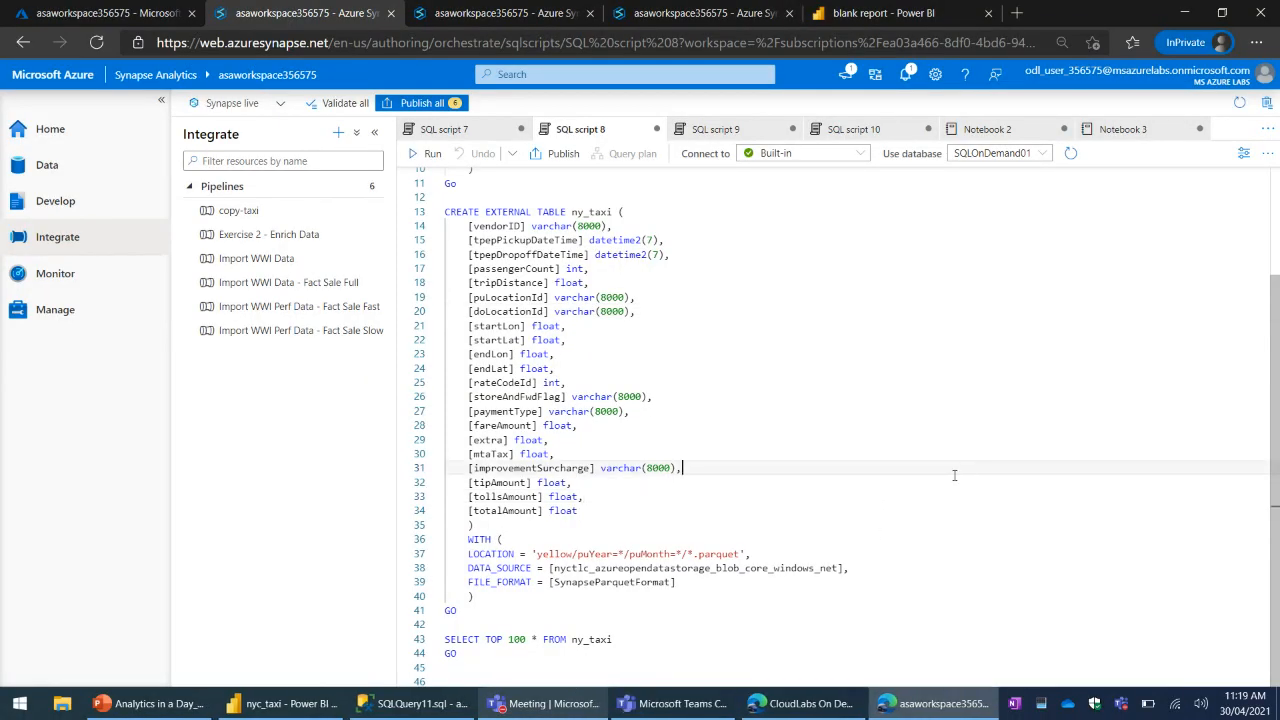
click(891, 478)
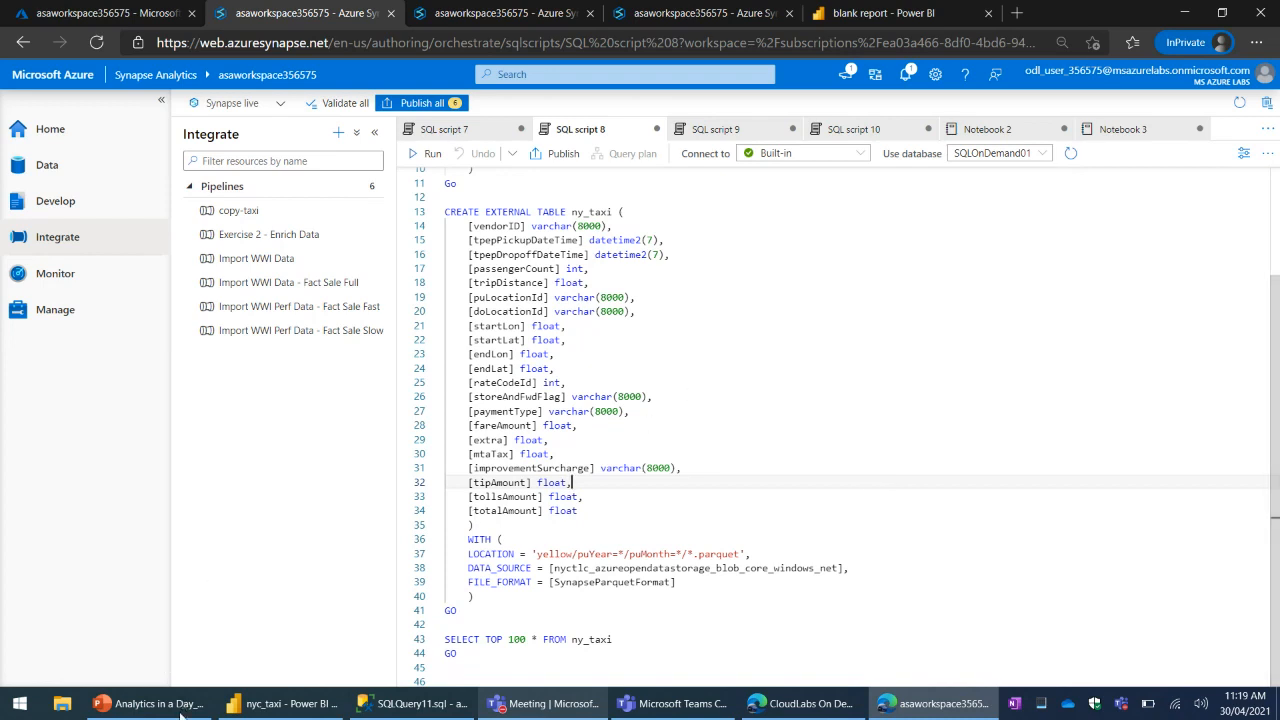
- Switch to the Analytics in a Day deck in PowerPoint, shrink the notes pane and go to slide 17 about Azure Synapse
click(150, 703)
click(143, 489)
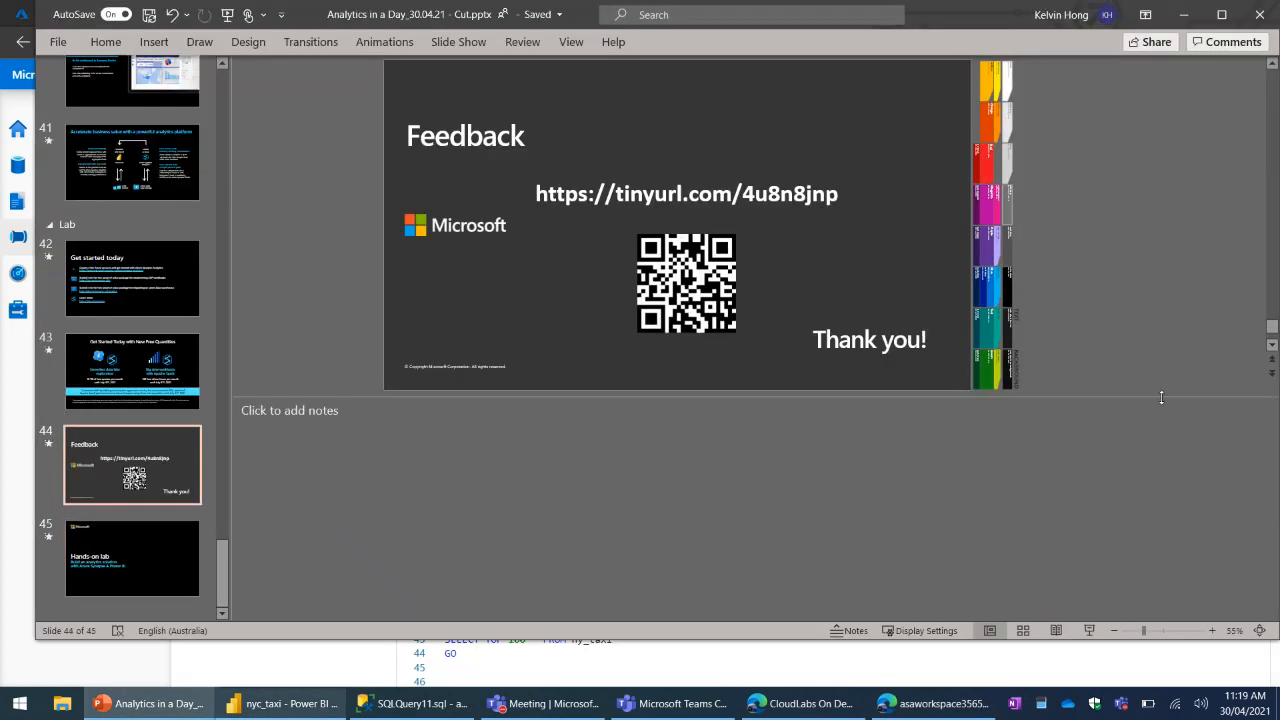
drag(1195, 397, 1195, 587)
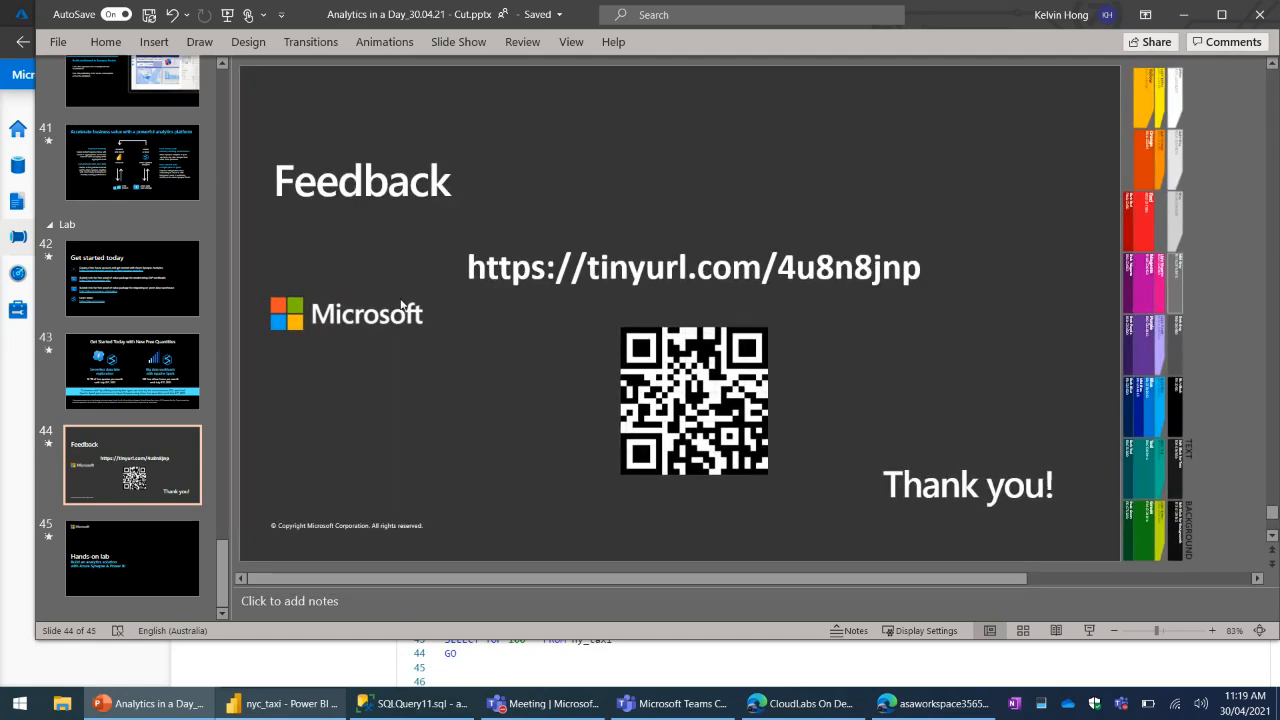
drag(226, 578, 243, 266)
click(190, 318)
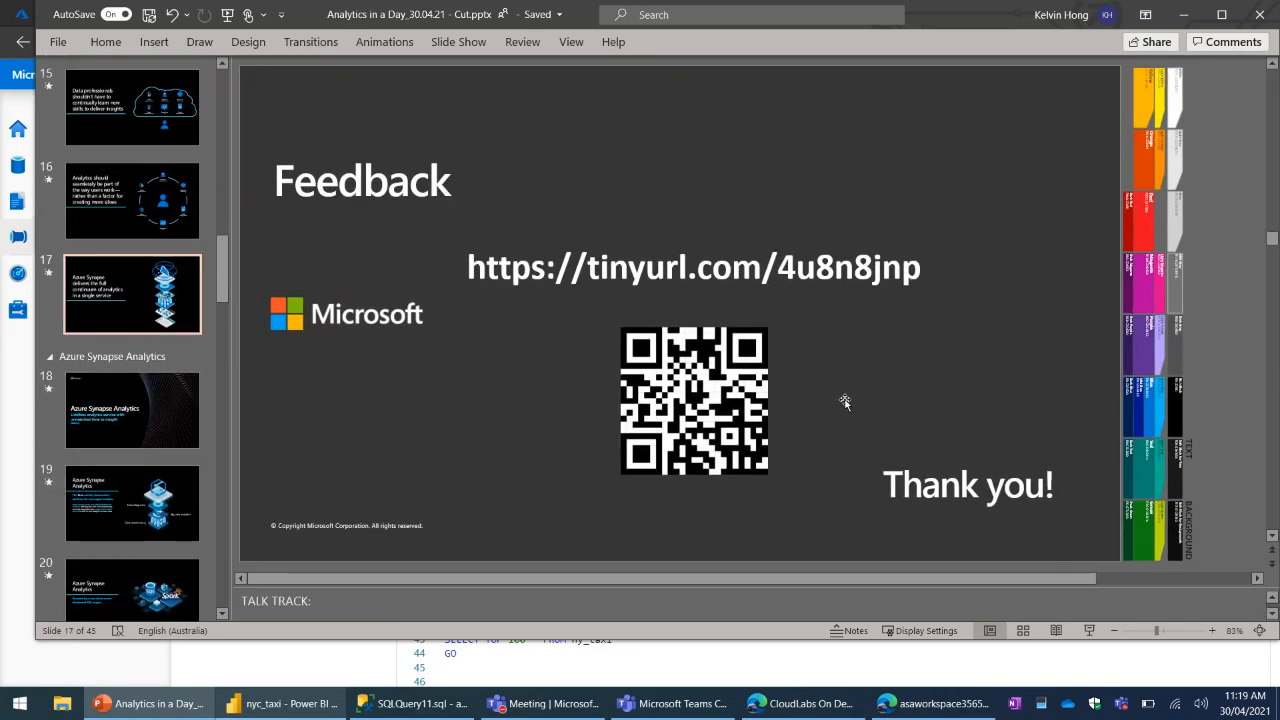